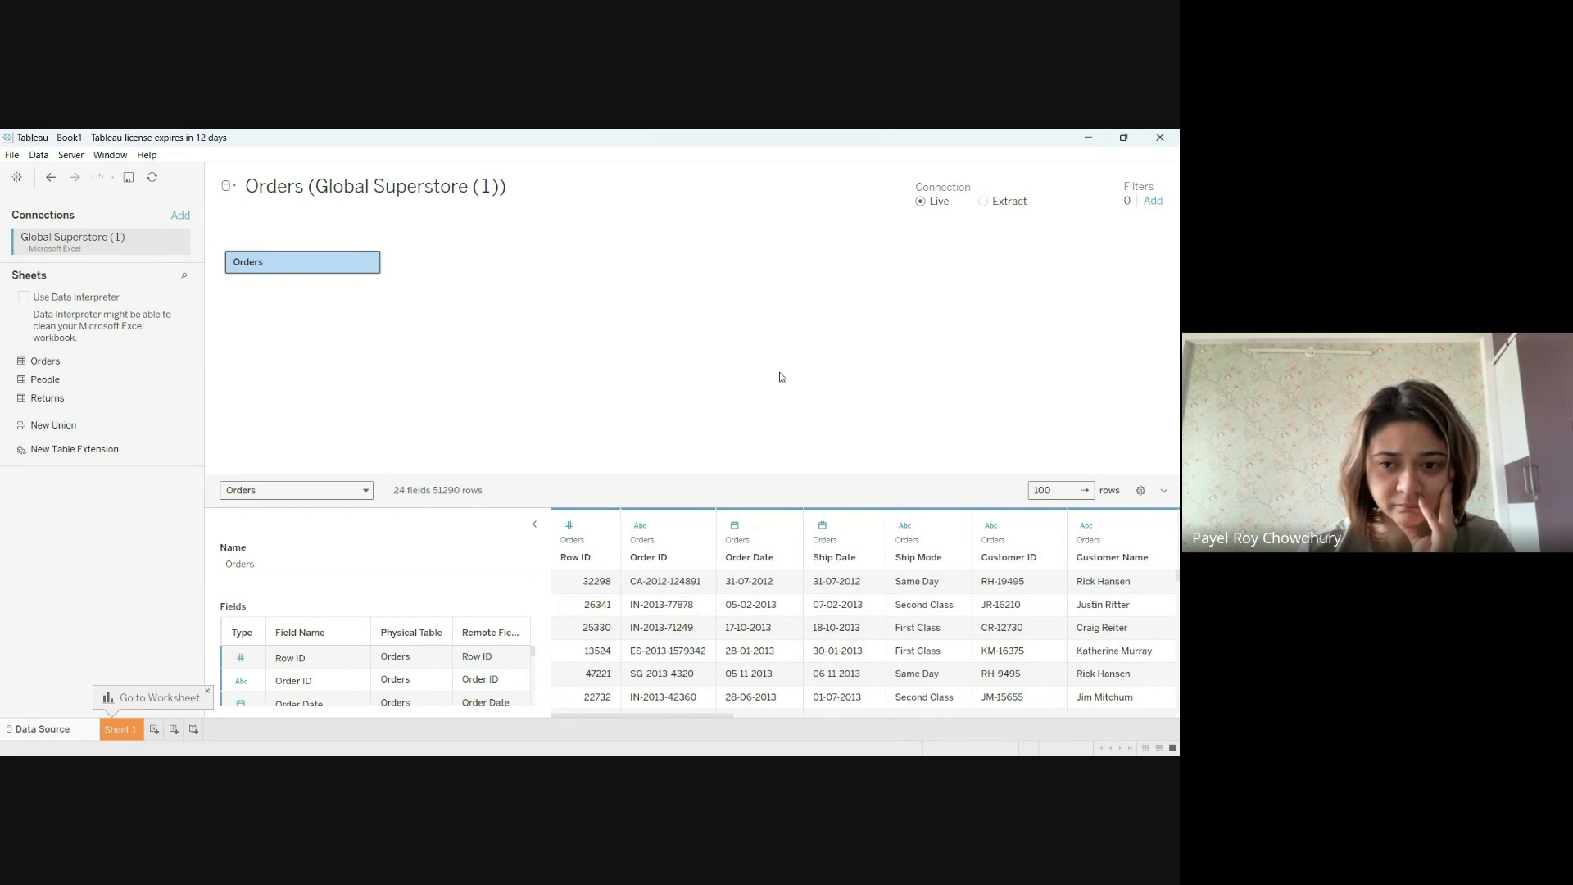
# Remove the Orders table from the data source canvas and add the Orders sheet to it again.
pyautogui.click(780, 754)
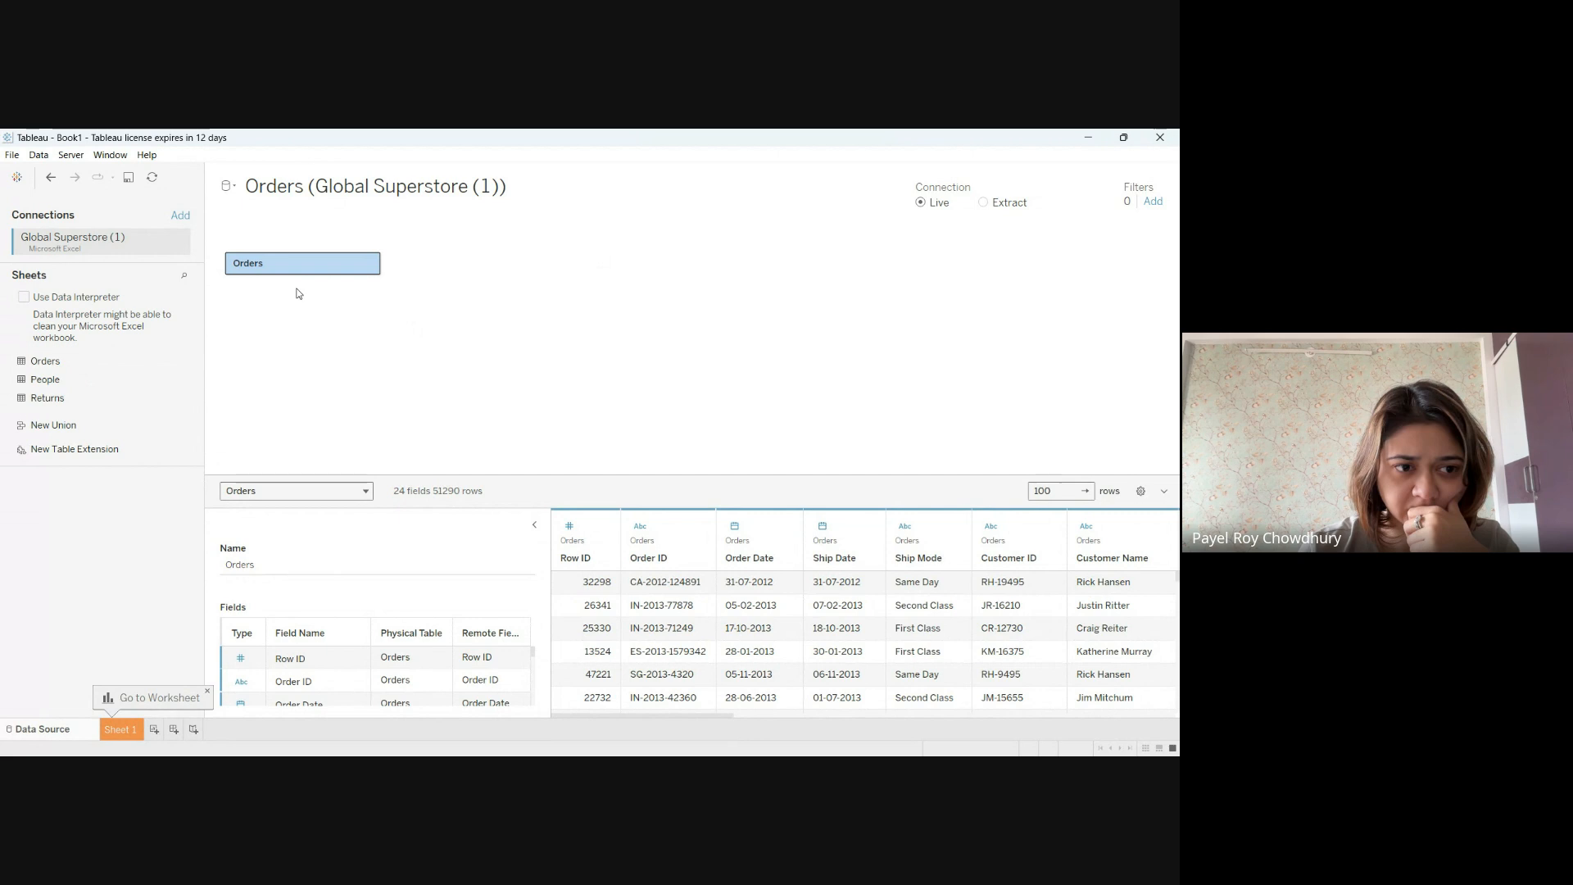
pyautogui.press('Delete')
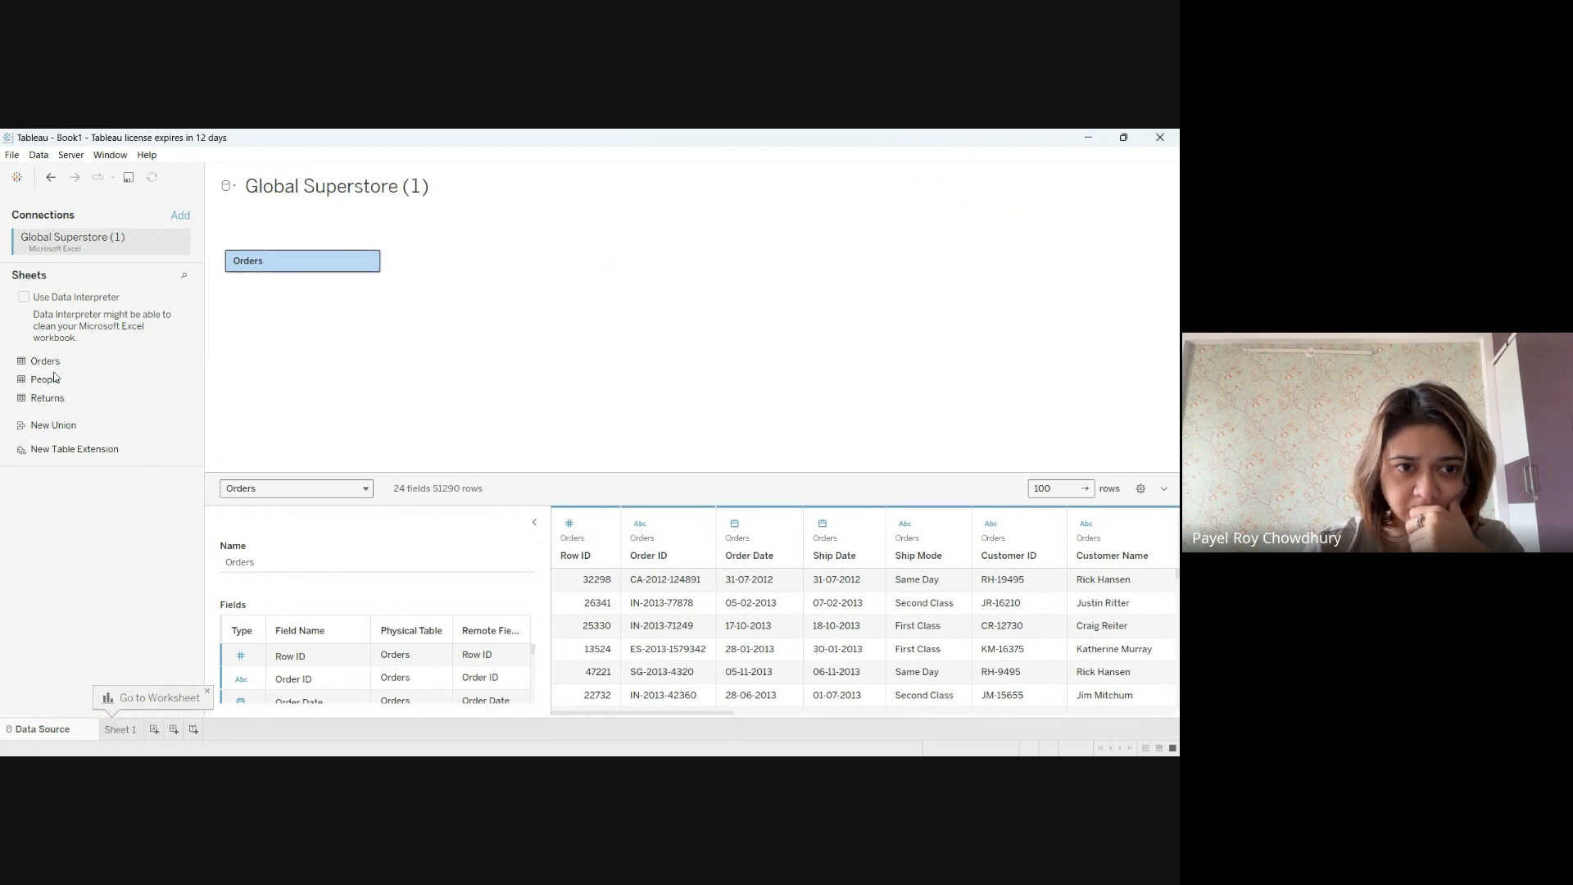
pyautogui.click(58, 366)
pyautogui.moveTo(57, 366); pyautogui.dragTo(347, 309)
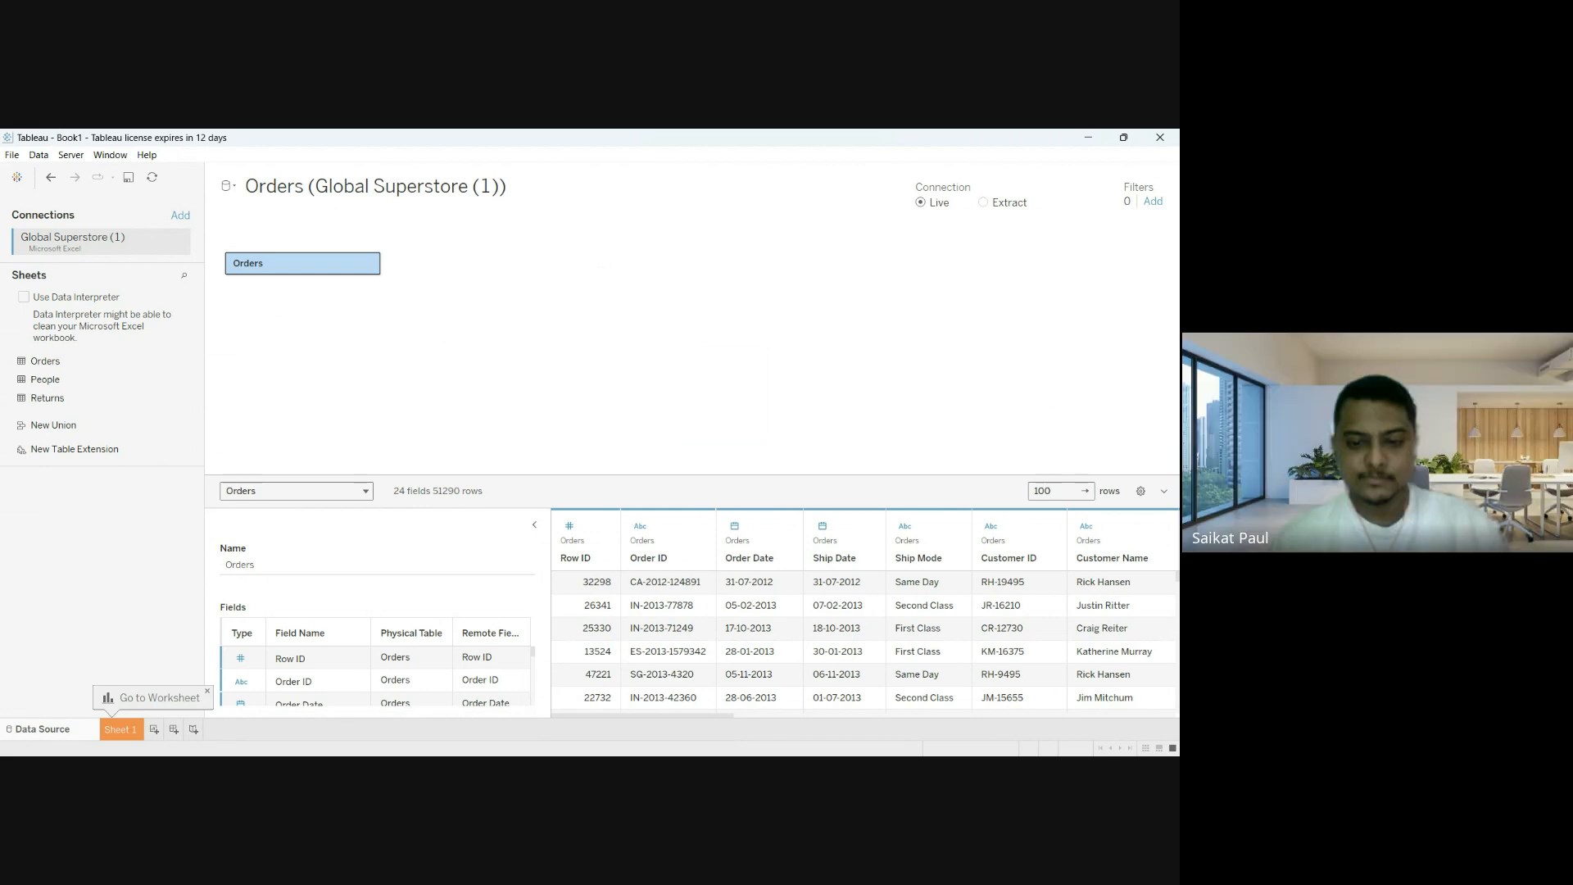
# View the options available for the Order ID column in the data preview and dismiss them.
pyautogui.hotkey('ctrl', '2')
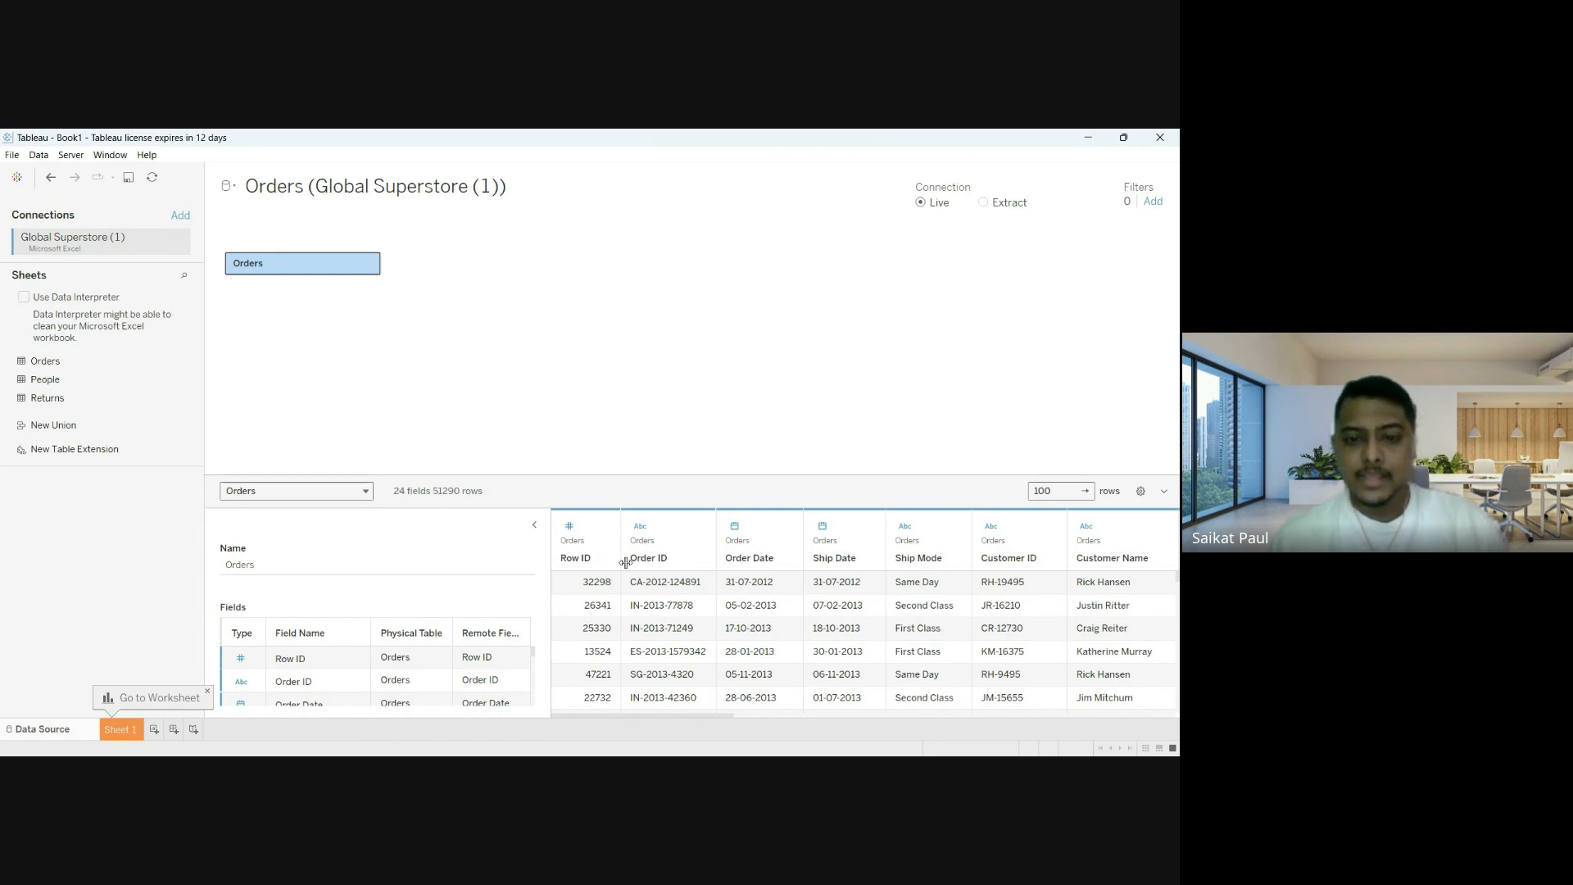
pyautogui.click(696, 526)
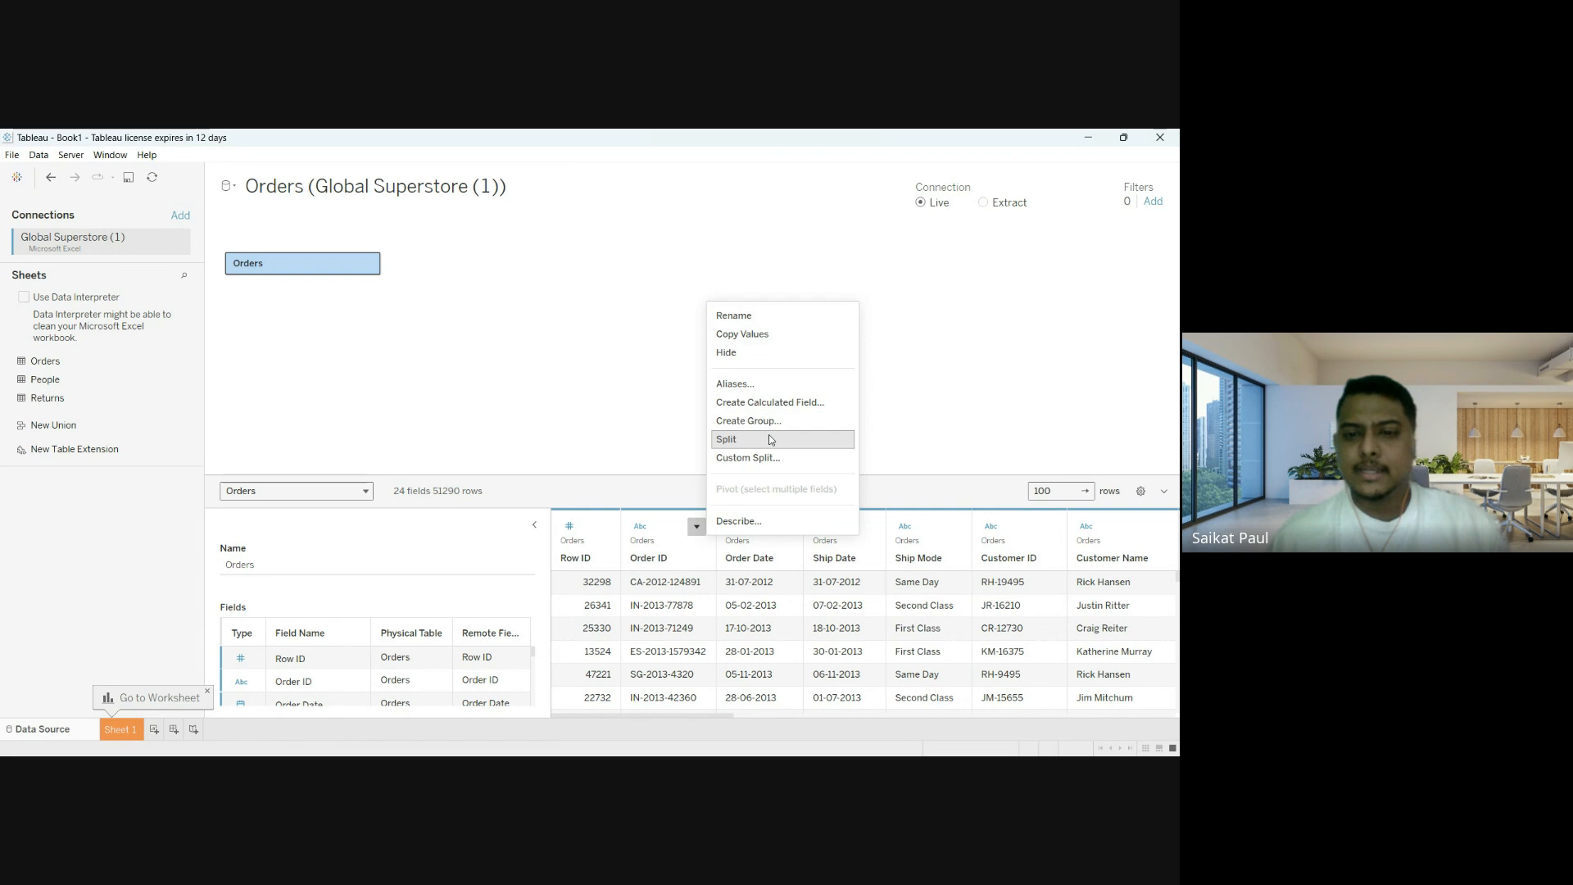
pyautogui.click(907, 361)
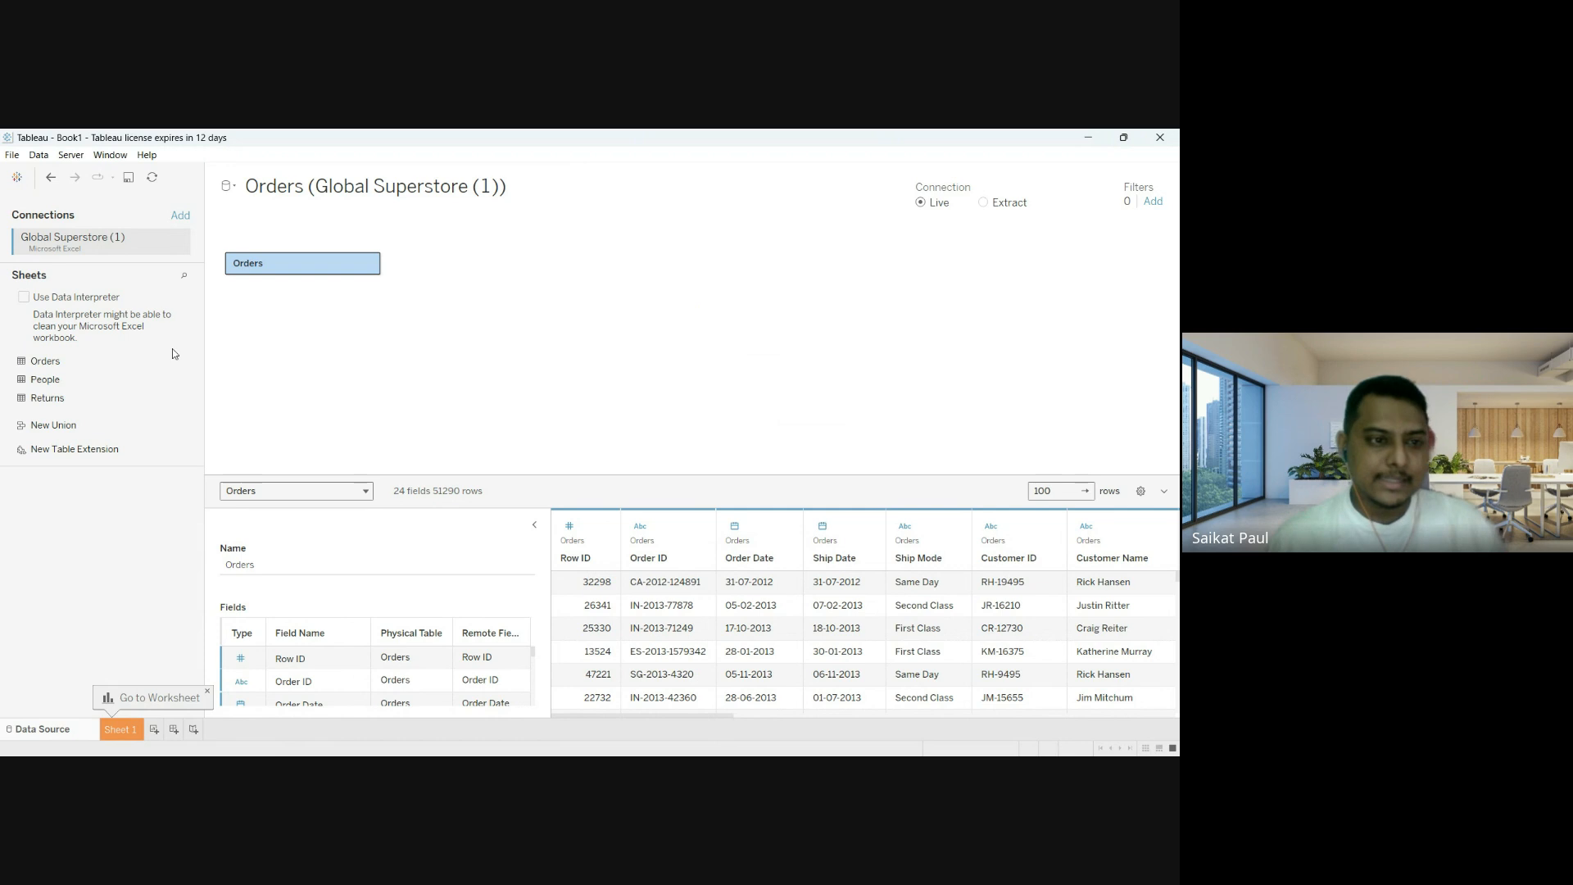
# On Sheet 1, build a bar chart of Sales by Sub-Category and swap its rows and columns.
pyautogui.click(121, 729)
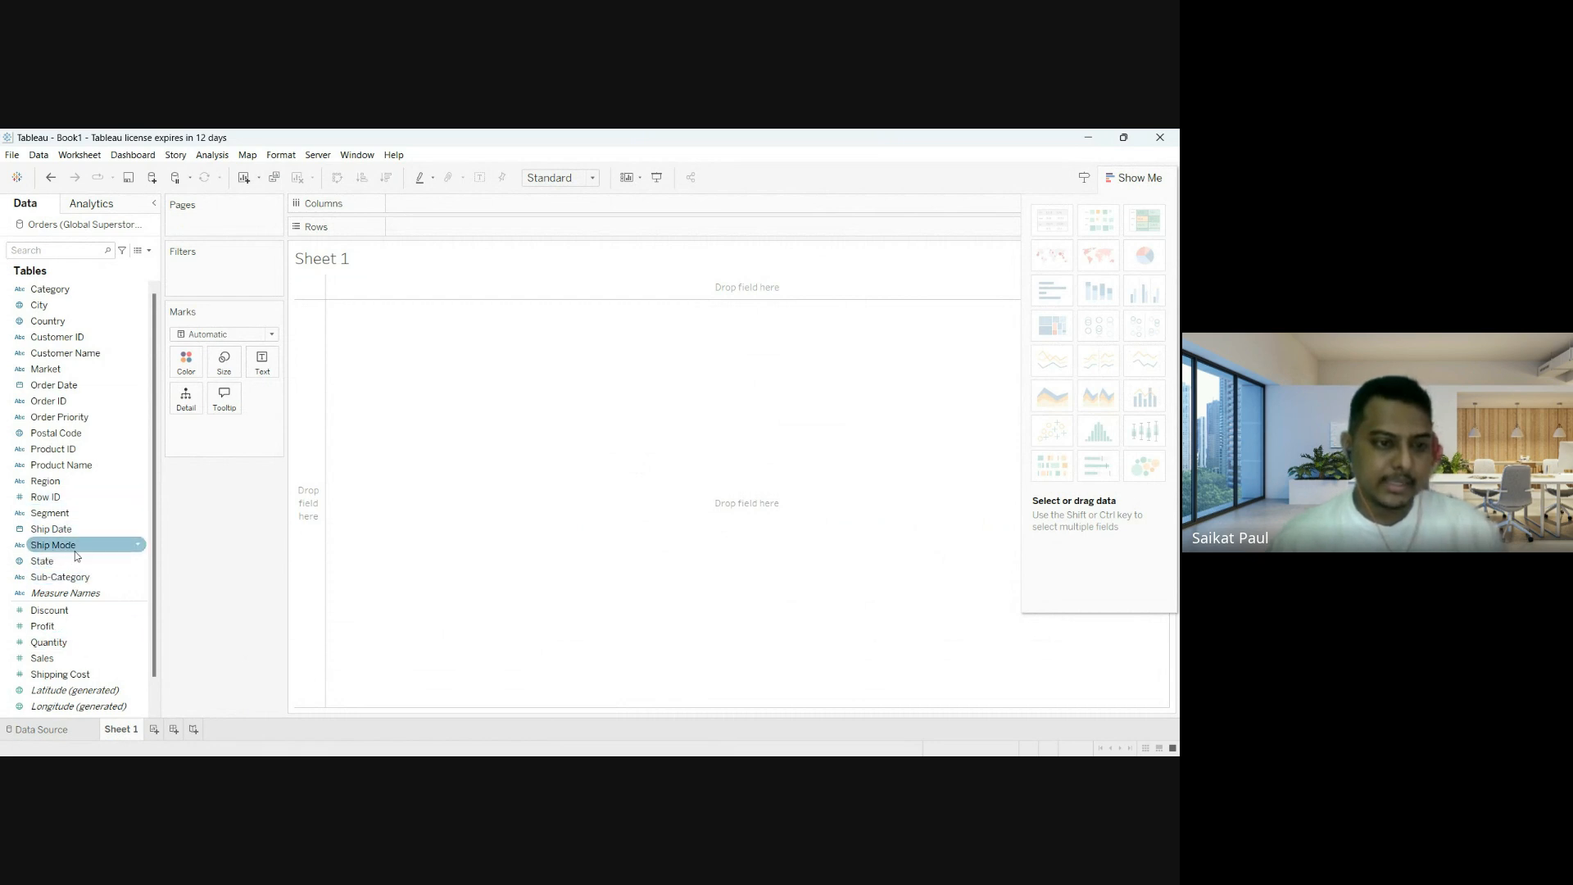
pyautogui.moveTo(60, 577); pyautogui.dragTo(464, 226)
pyautogui.moveTo(42, 658); pyautogui.dragTo(412, 204)
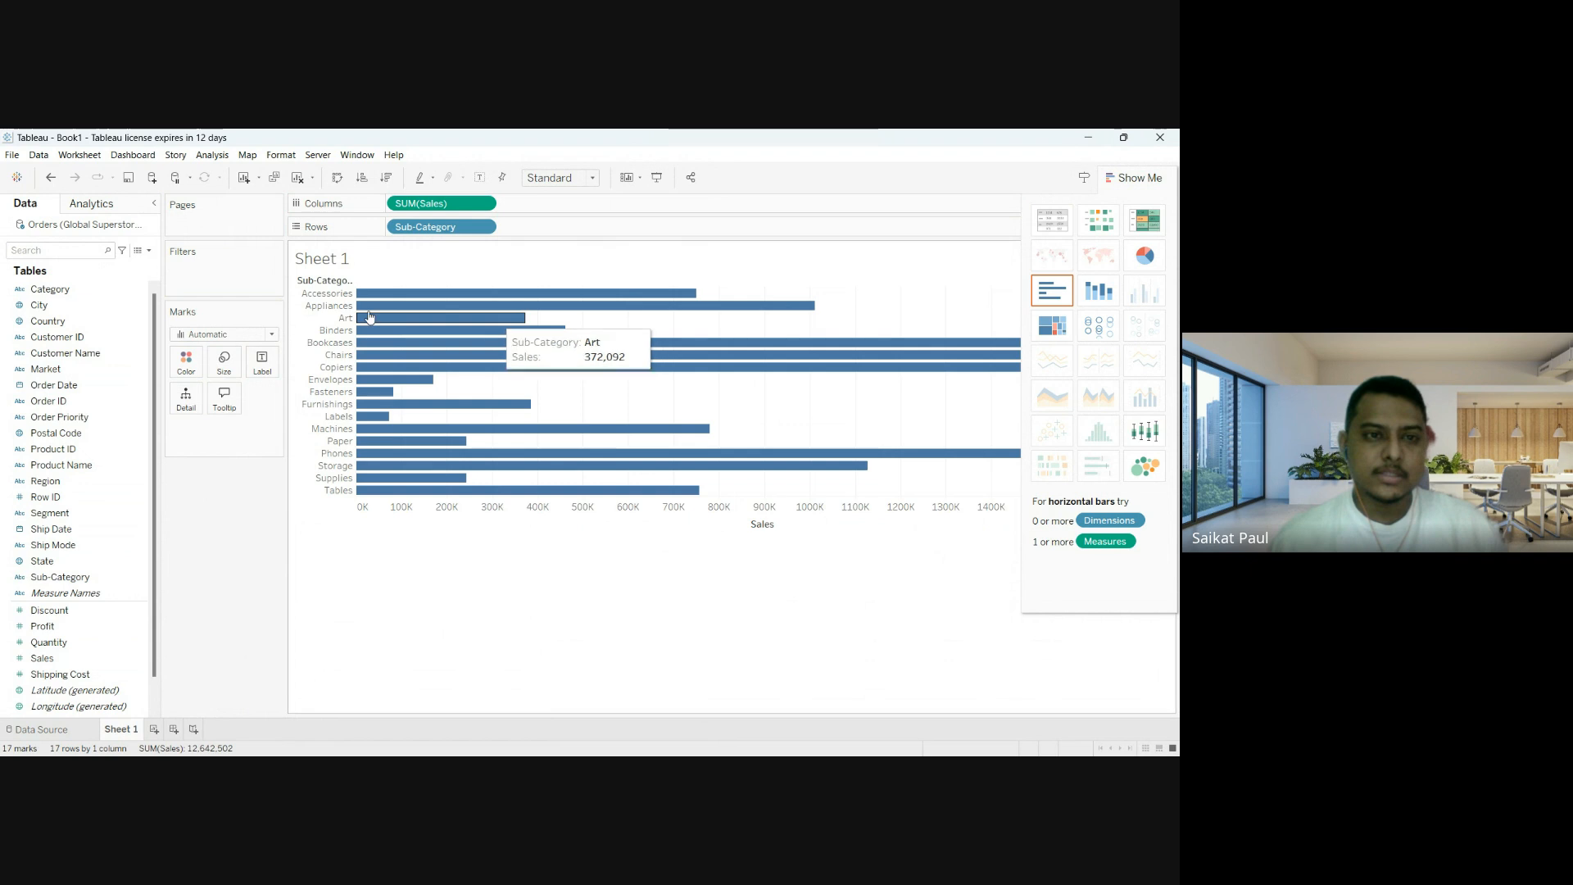
pyautogui.click(337, 177)
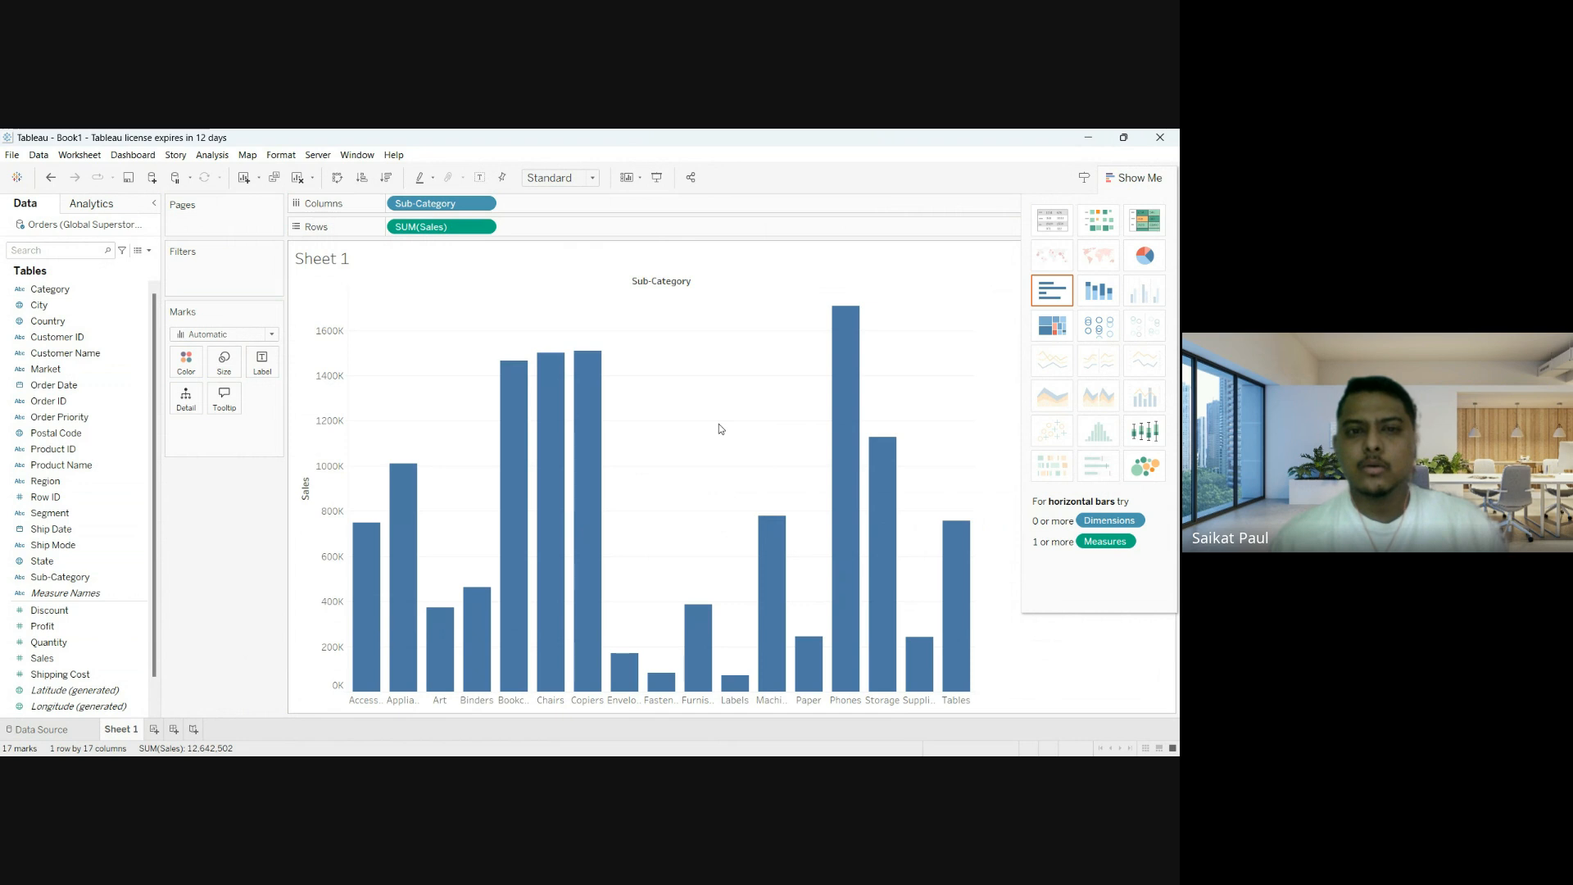
# Create a new worksheet and build a bar chart with Category on rows and Profit on columns.
pyautogui.click(140, 708)
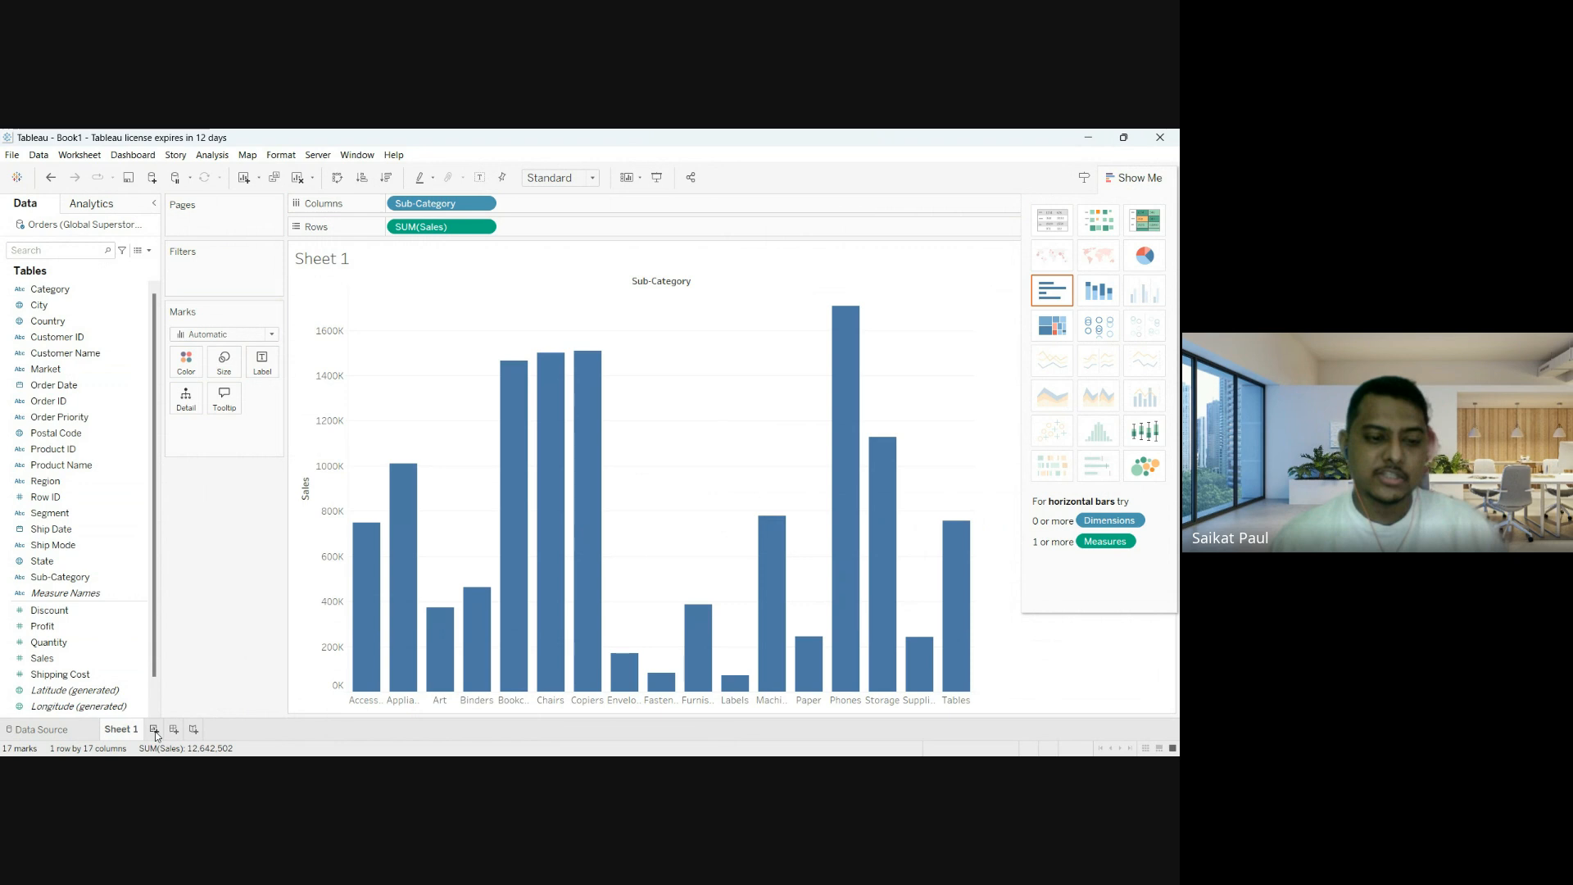
pyautogui.click(154, 730)
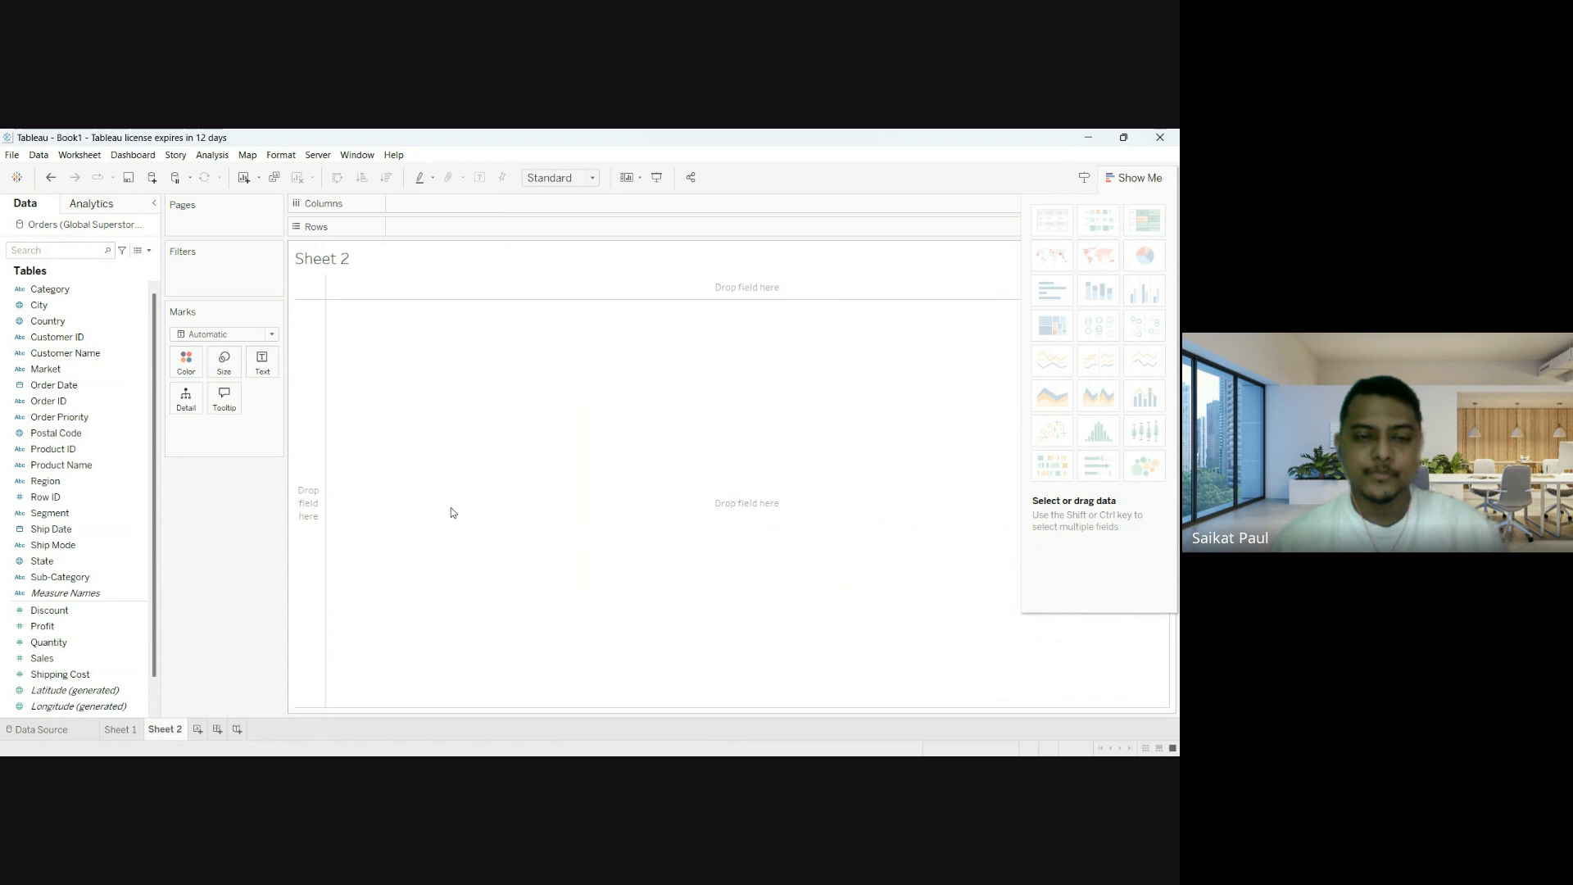
pyautogui.click(96, 544)
pyautogui.moveTo(86, 288); pyautogui.dragTo(449, 226)
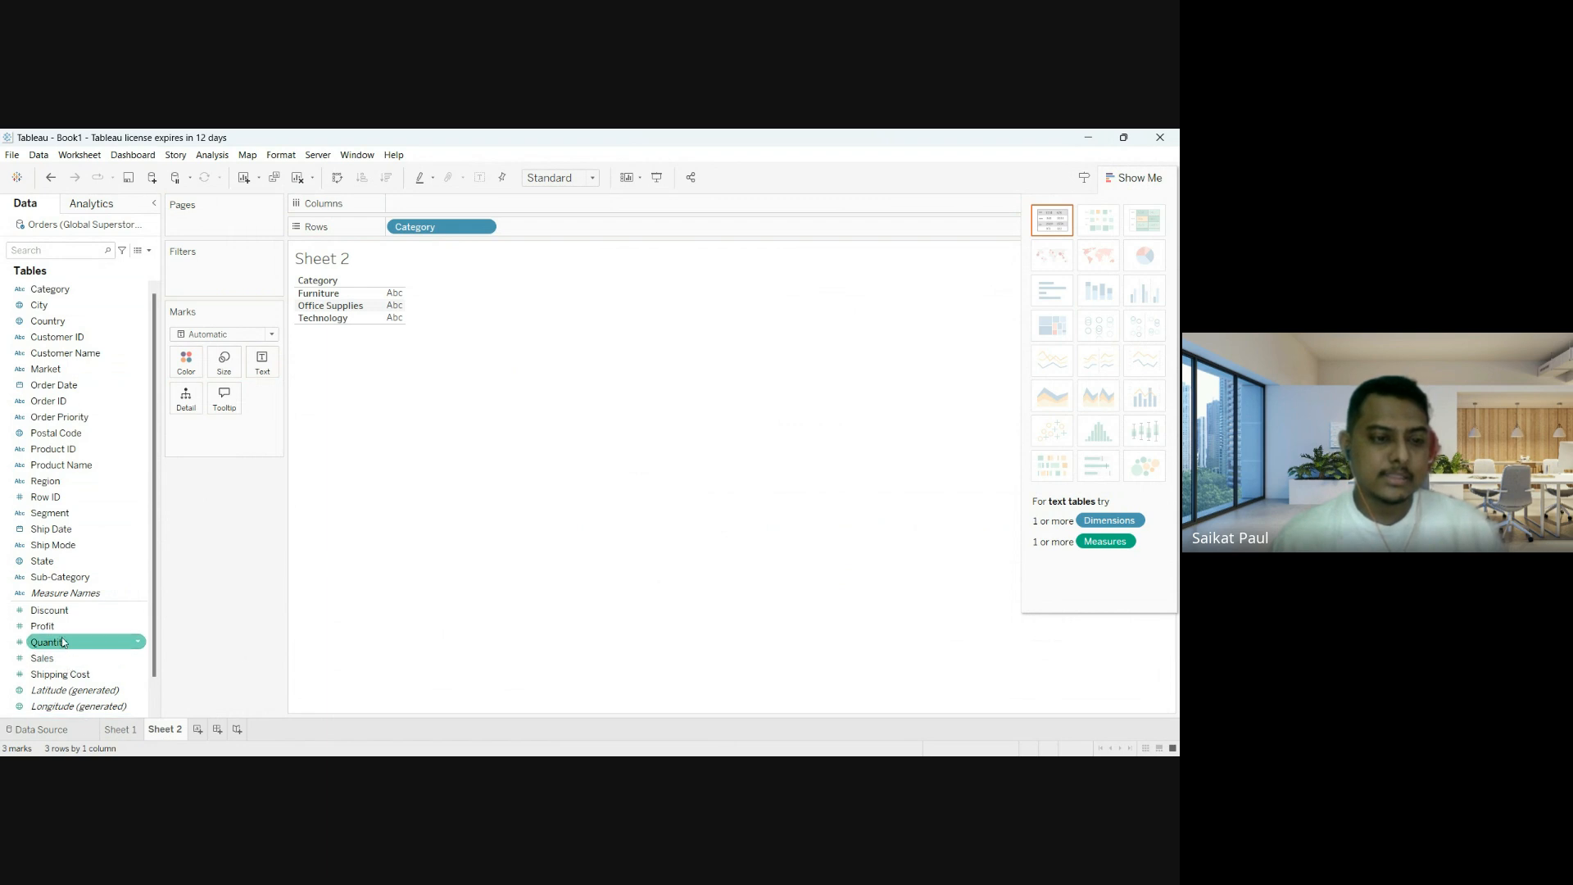
pyautogui.moveTo(49, 626); pyautogui.dragTo(455, 204)
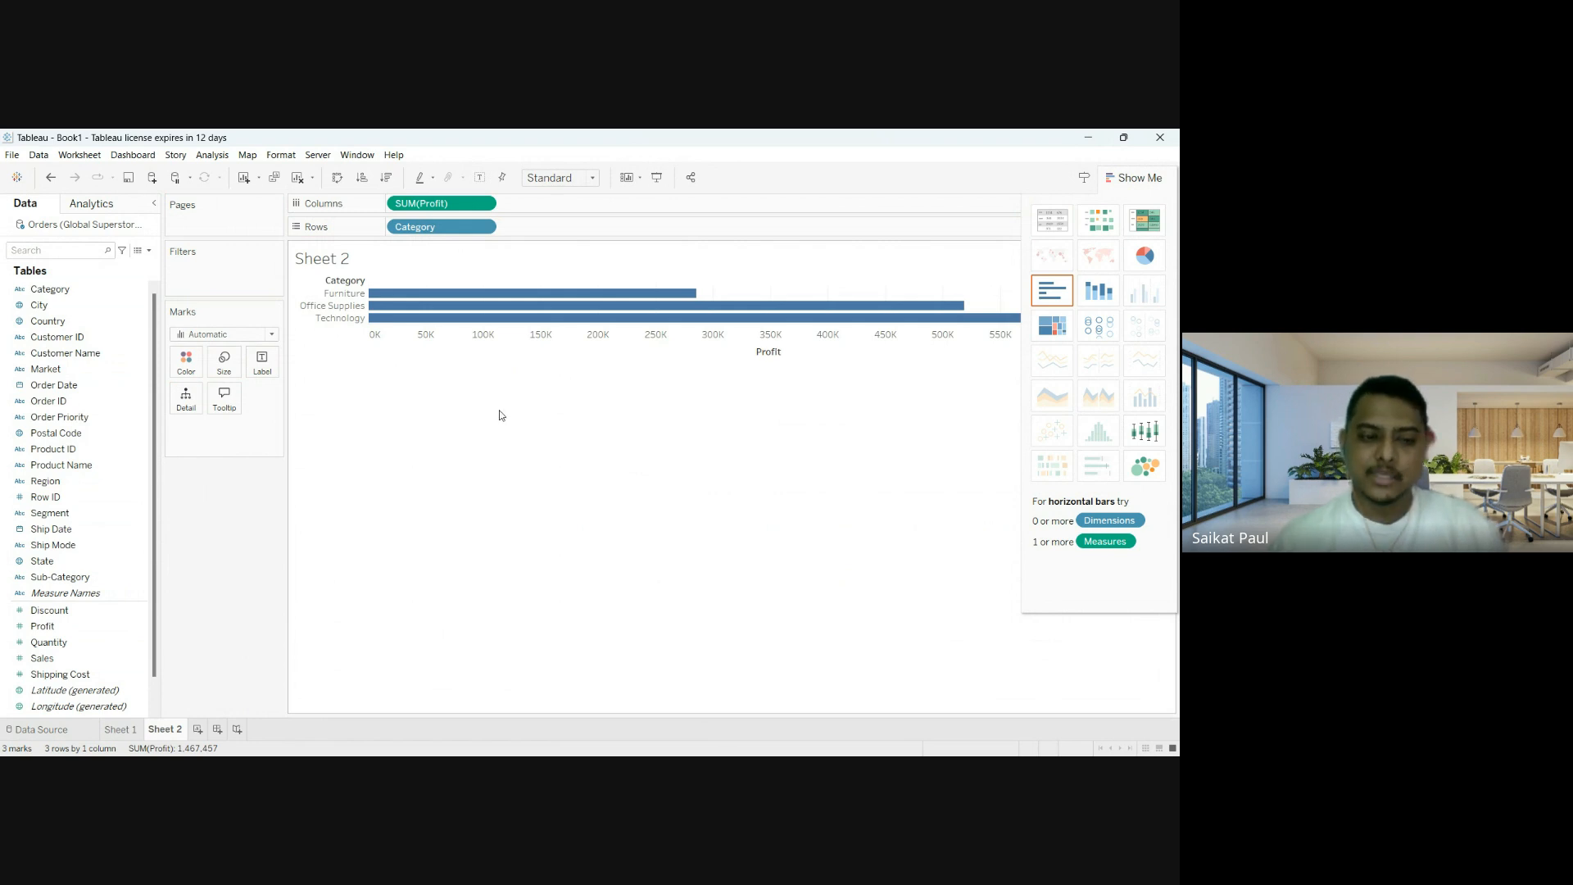
# Switch the Orders data source connection from Live to Extract and return to Sheet 1.
pyautogui.click(31, 730)
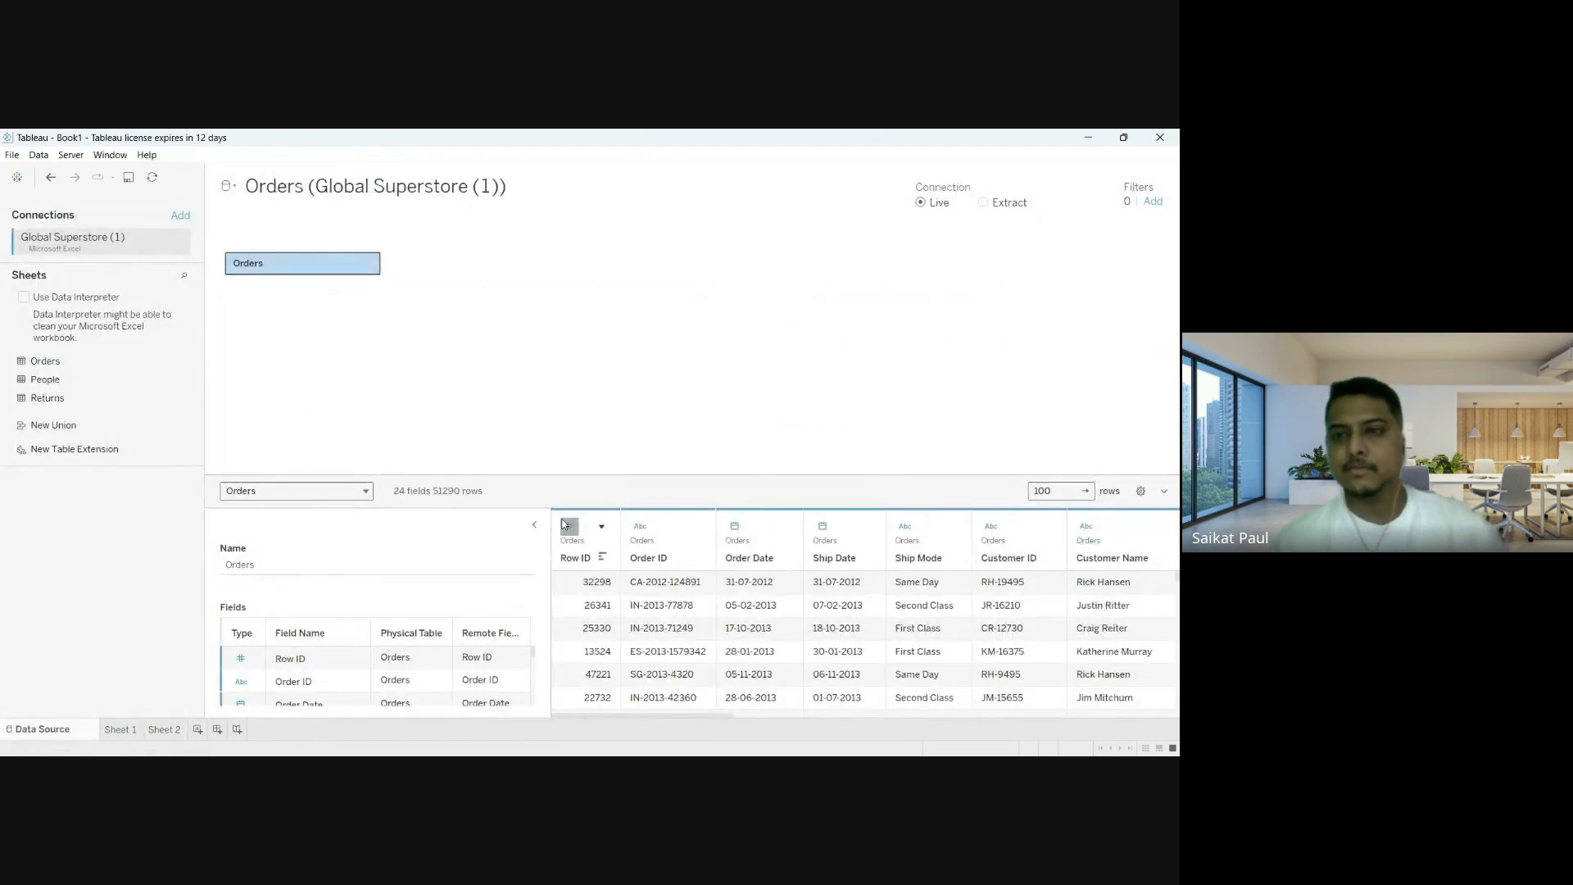
pyautogui.click(984, 203)
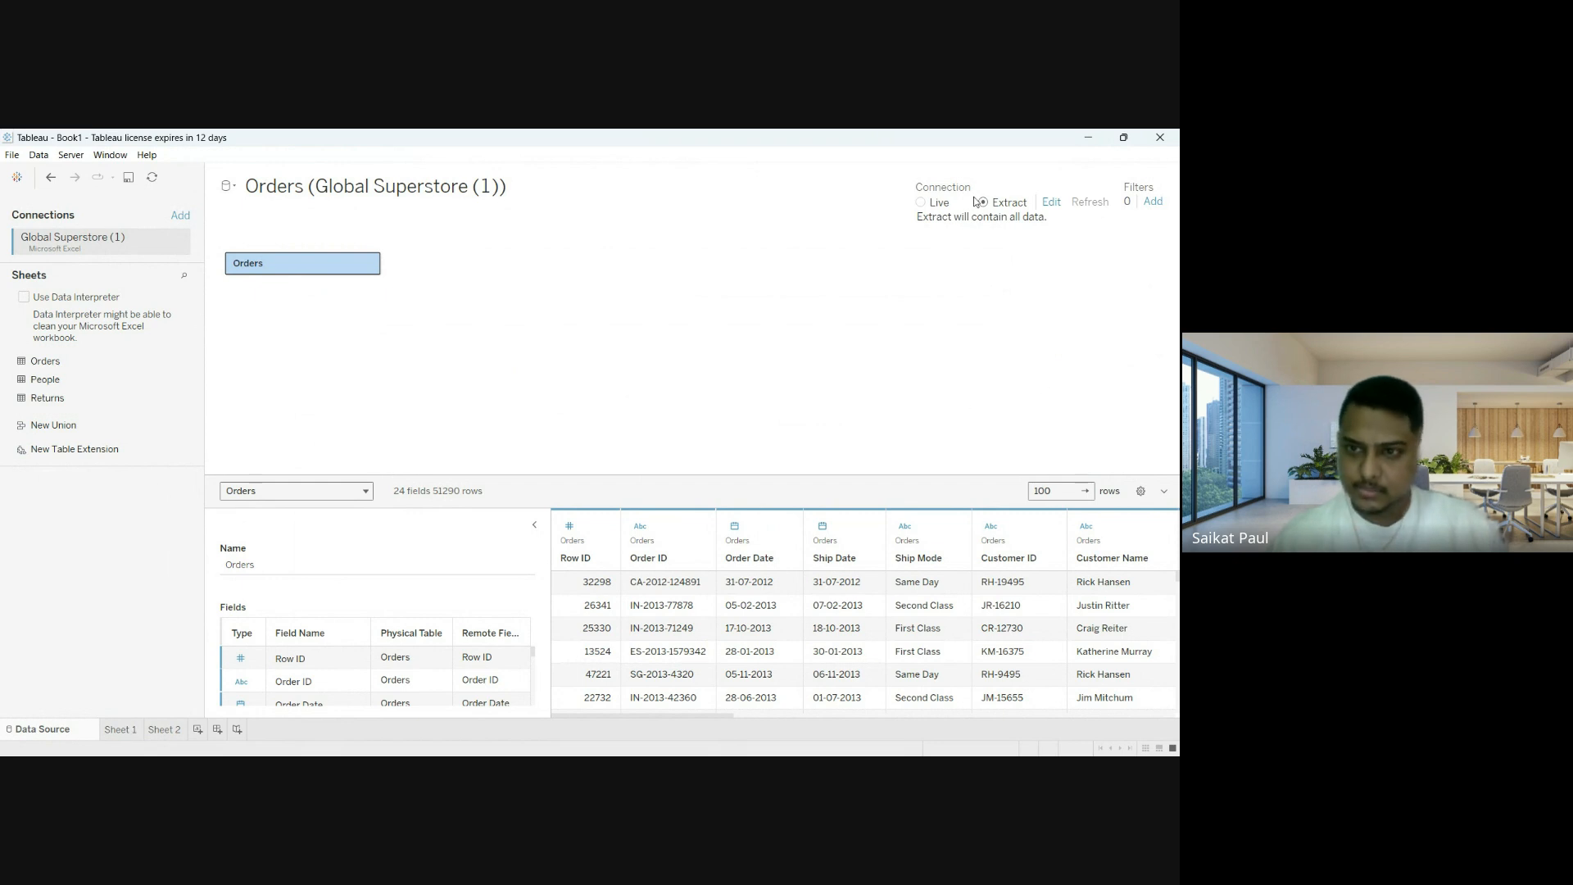
pyautogui.click(123, 735)
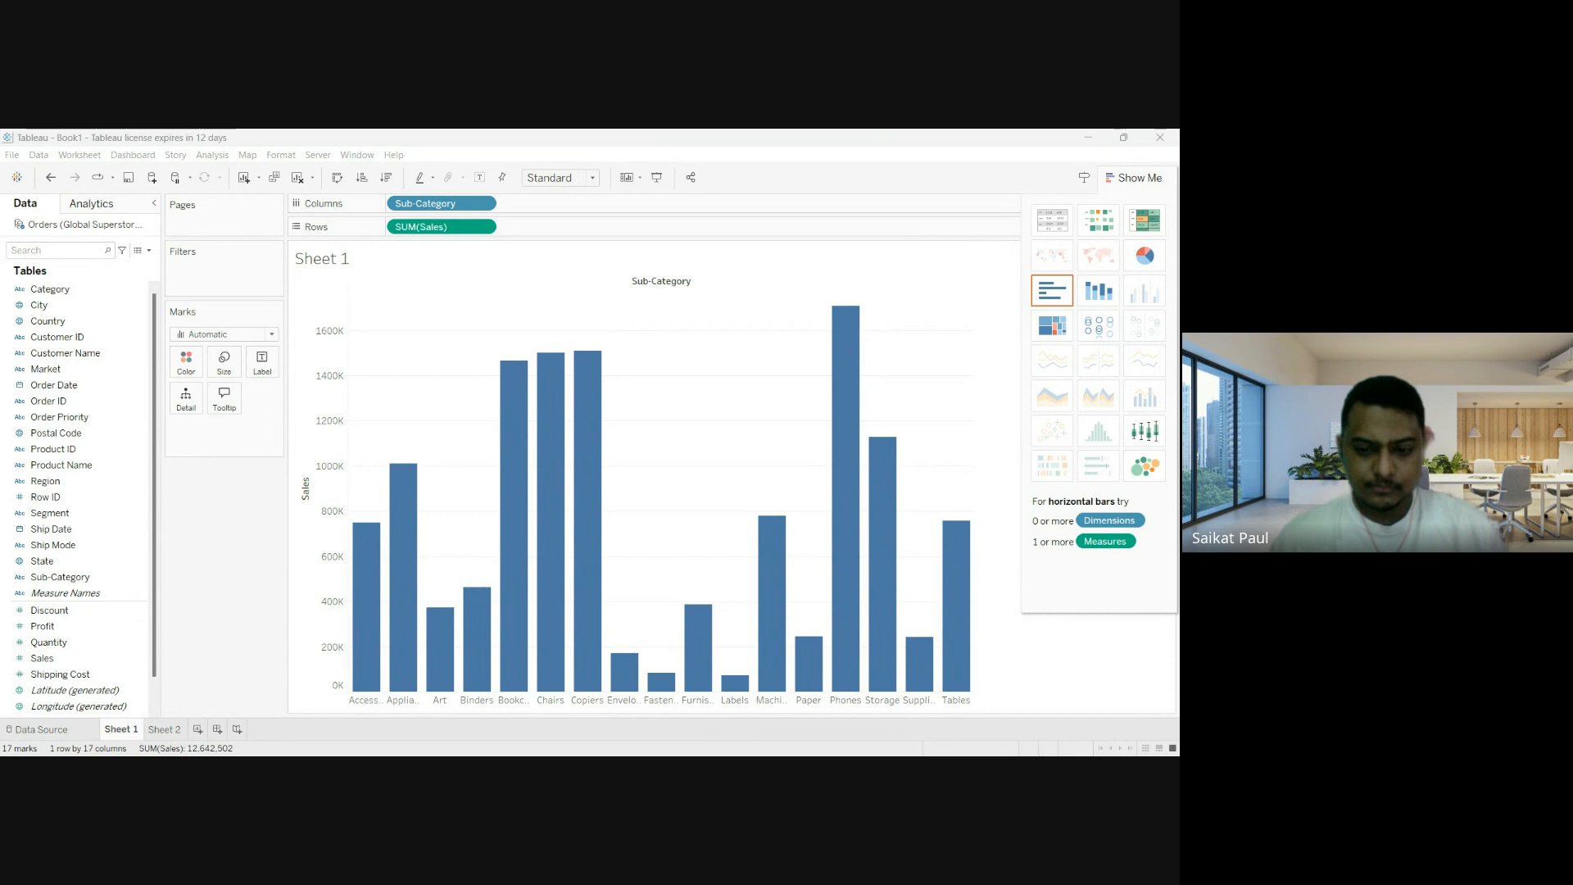
pyautogui.click(715, 470)
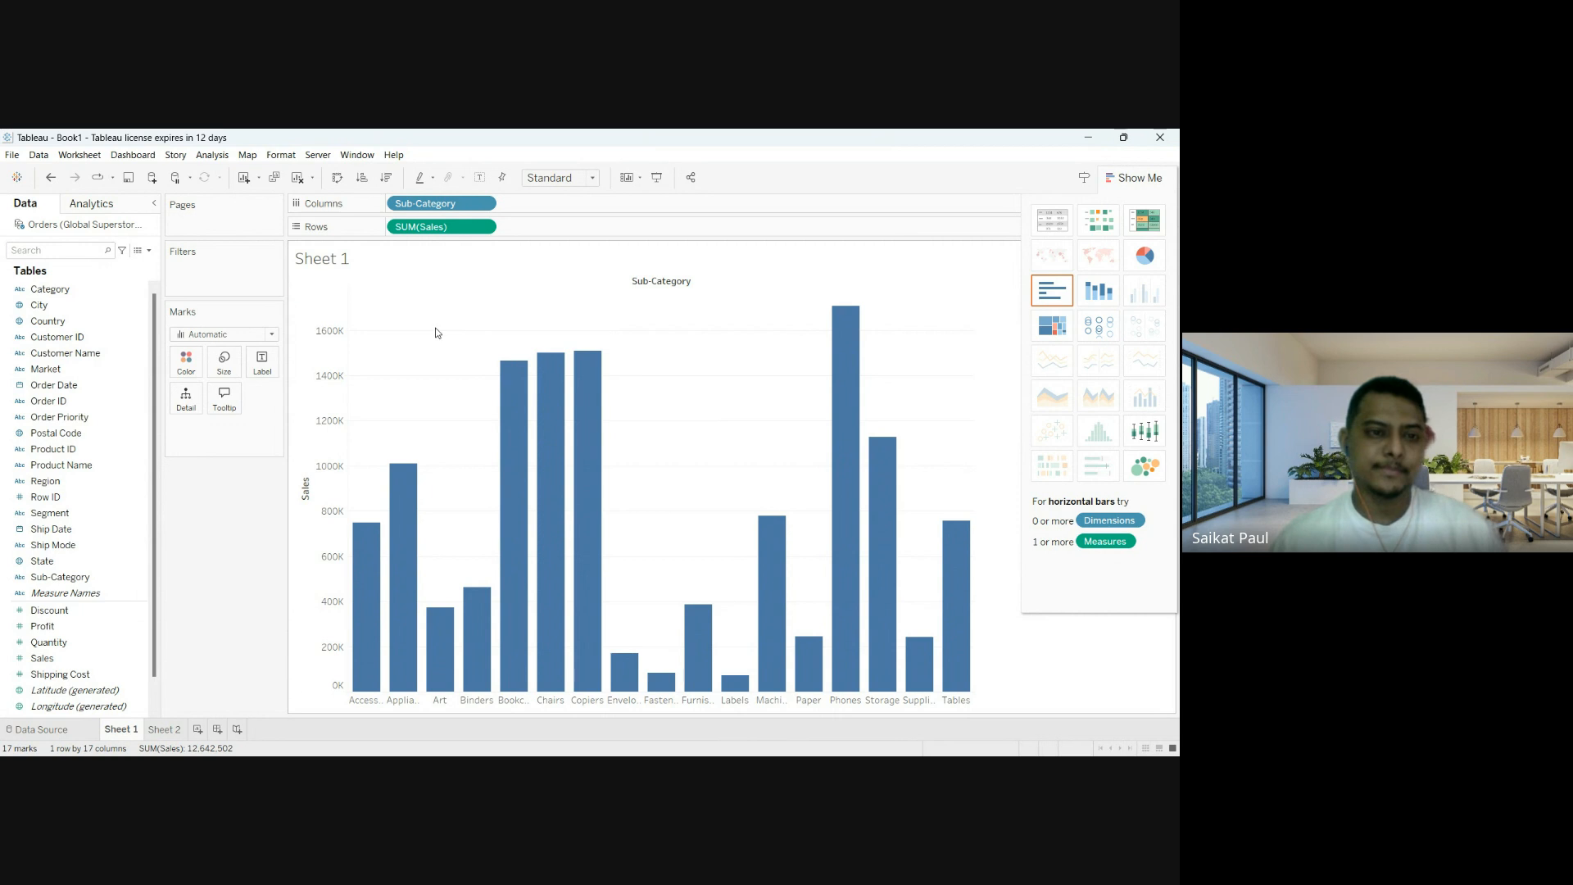
# Delete Sheet 2 and remove the Sales and Sub-Category fields from the Sheet 1 chart.
pyautogui.click(172, 730)
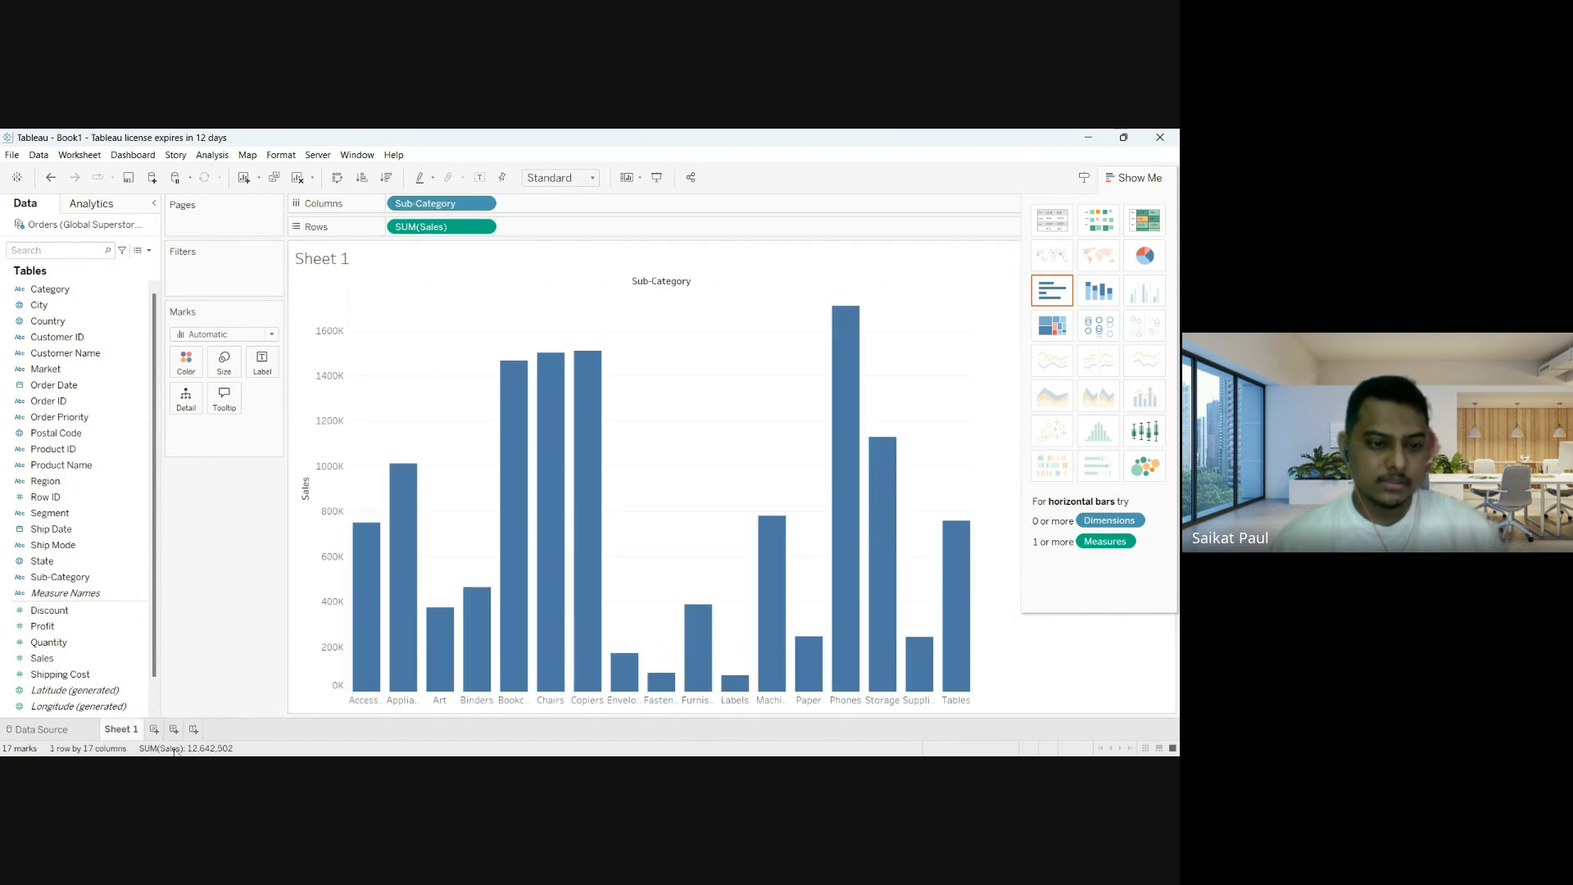
pyautogui.moveTo(441, 226); pyautogui.dragTo(219, 508)
pyautogui.moveTo(443, 205); pyautogui.dragTo(233, 513)
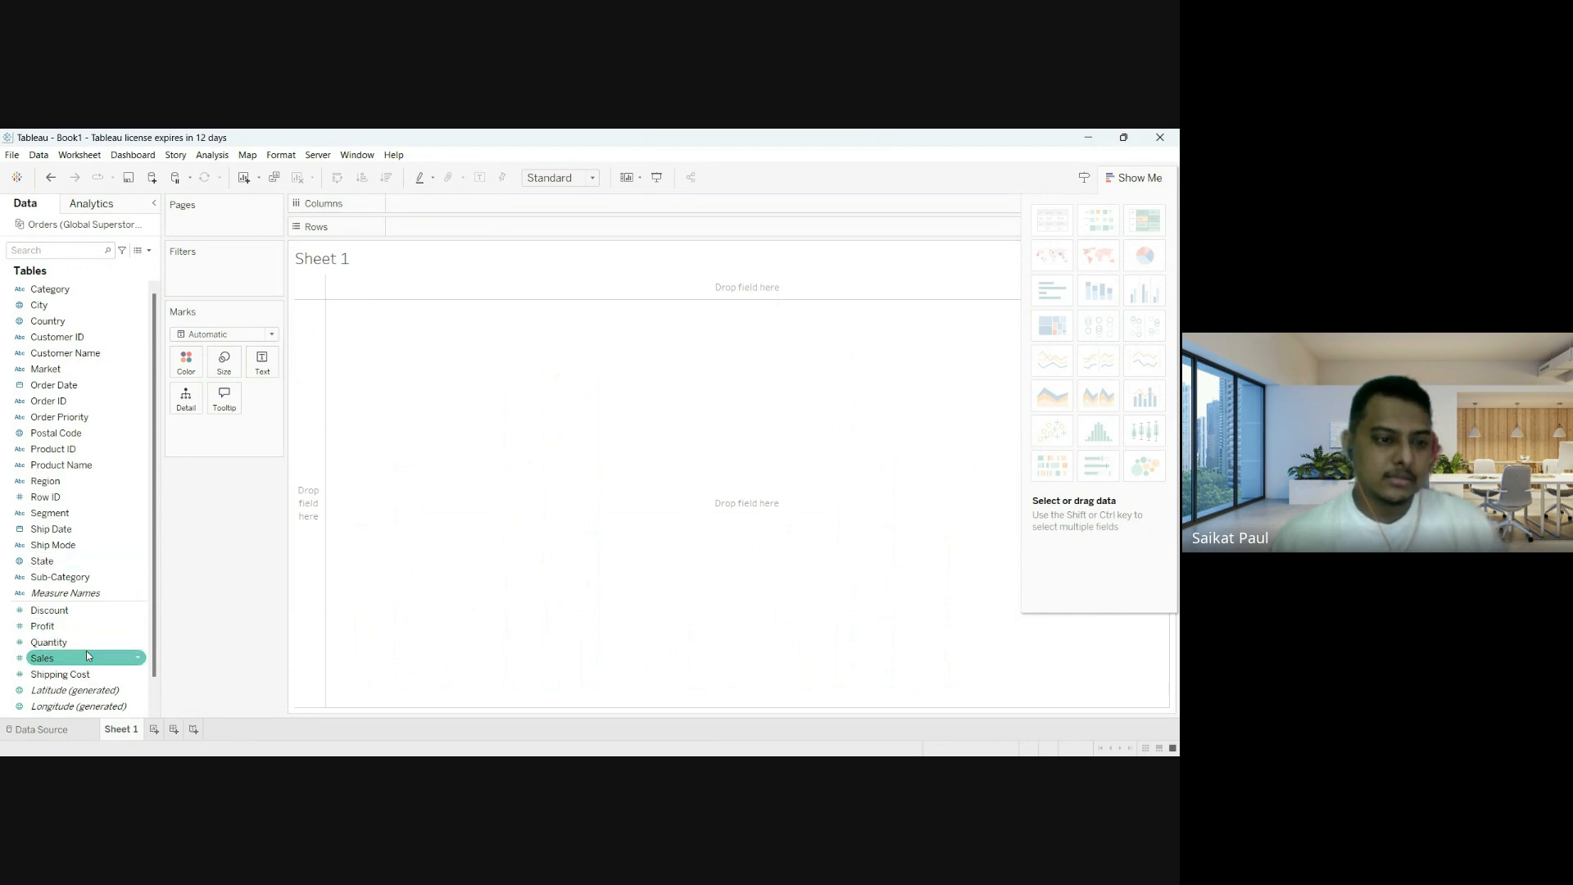
# Build a text table on Sheet 1 with Category on rows and Sales as the displayed values.
pyautogui.click(69, 292)
pyautogui.moveTo(68, 292); pyautogui.dragTo(426, 226)
pyautogui.moveTo(104, 650); pyautogui.dragTo(388, 306)
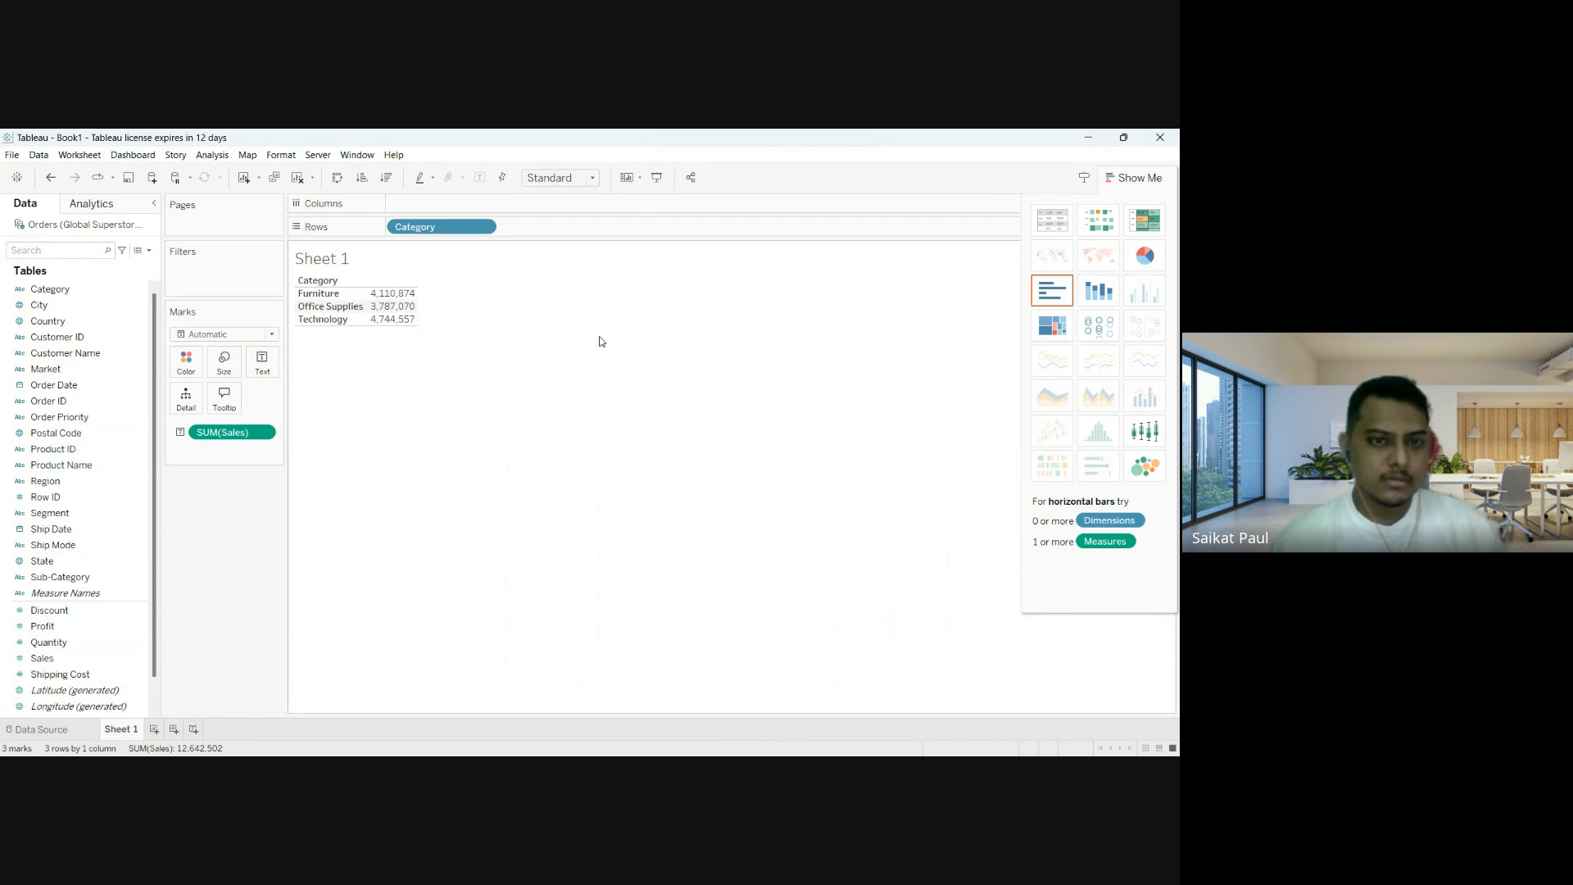
# Add Sales and Profit to columns as side-by-side bars, and clear all fields from the rows and columns.
pyautogui.moveTo(51, 658); pyautogui.dragTo(419, 203)
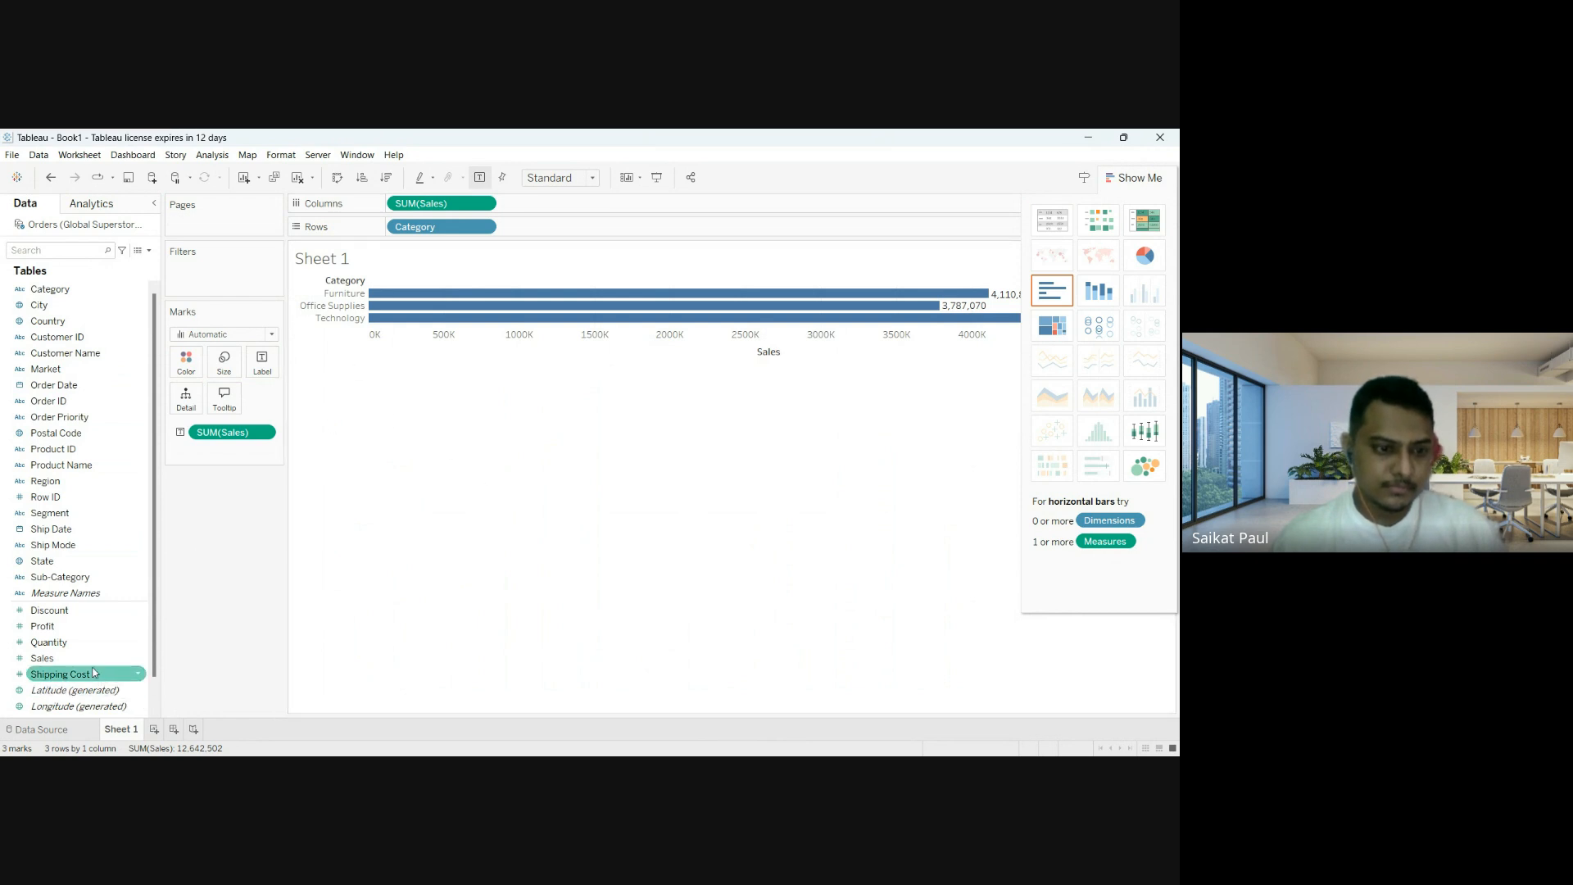
pyautogui.moveTo(65, 627); pyautogui.dragTo(598, 203)
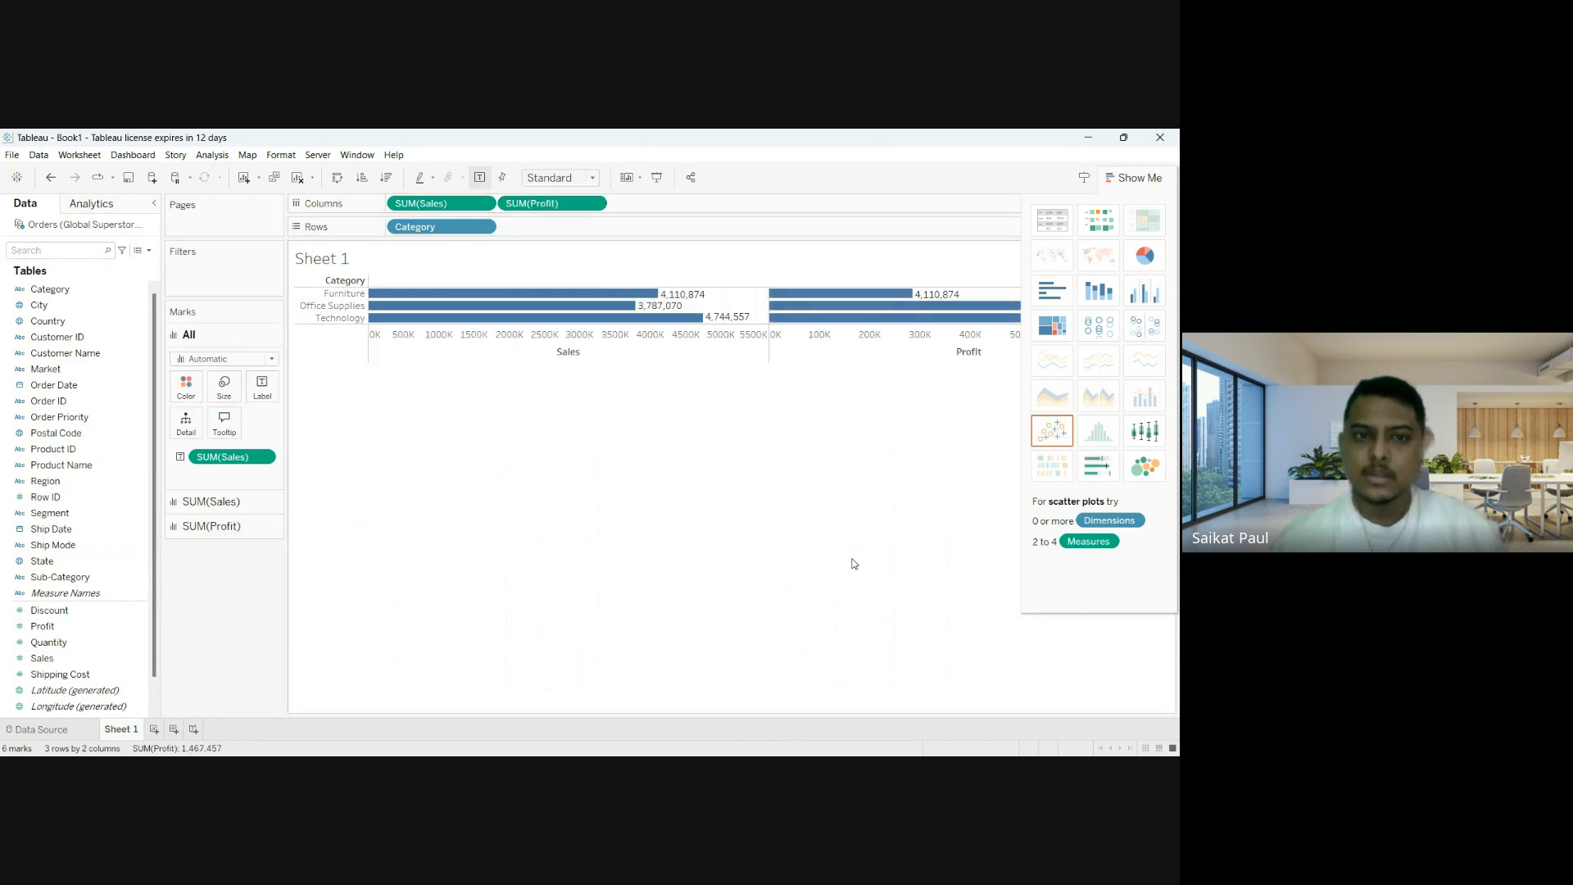
pyautogui.moveTo(419, 227); pyautogui.dragTo(230, 550)
pyautogui.moveTo(447, 207); pyautogui.dragTo(247, 531)
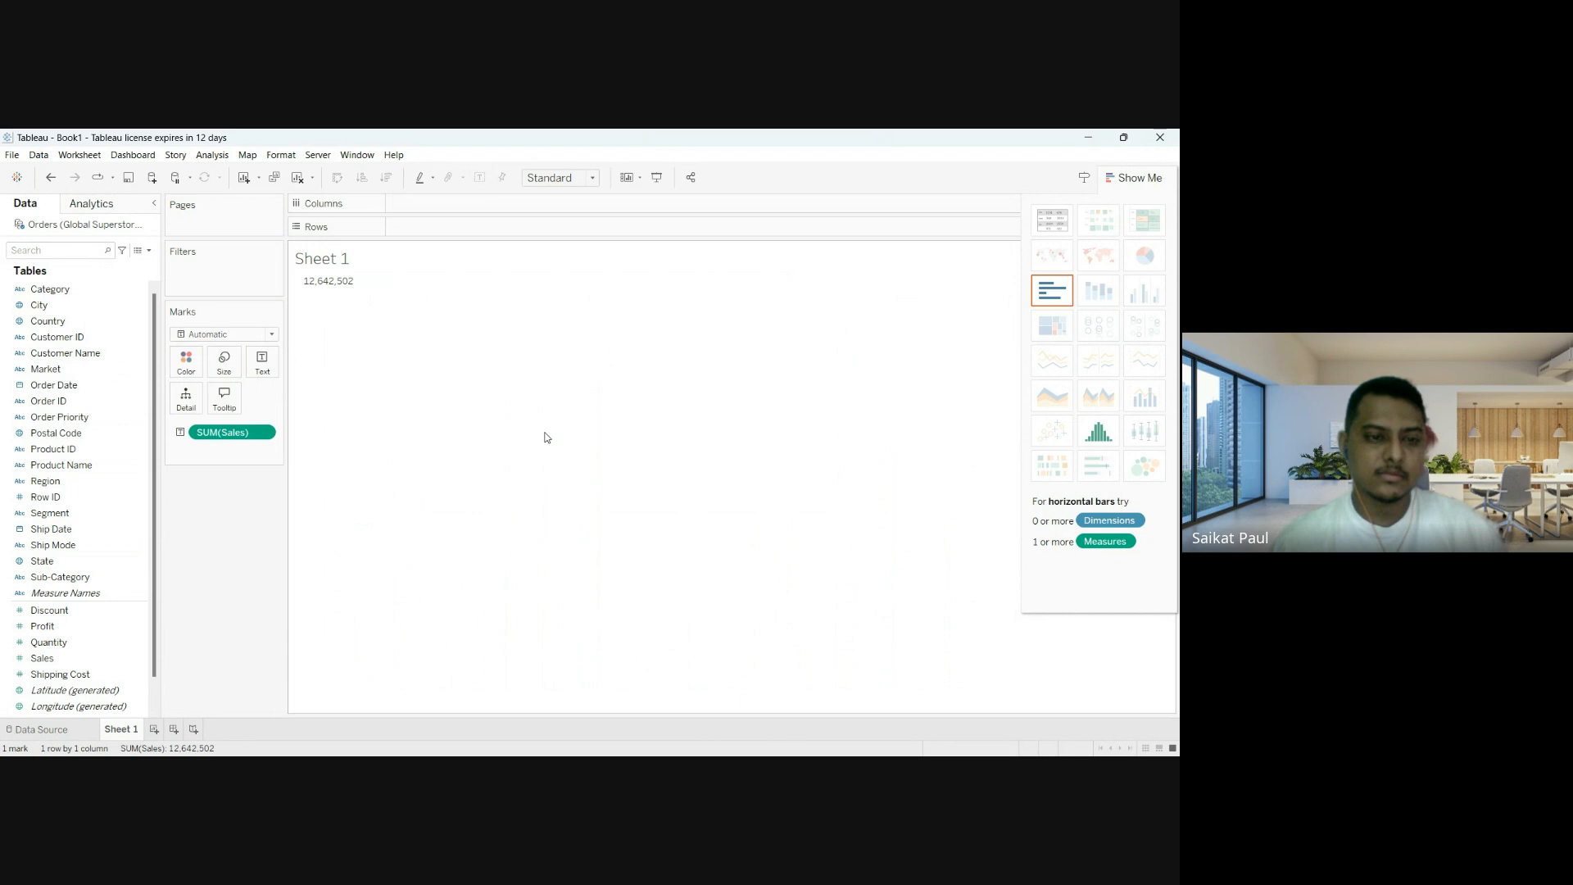
# Place Category on rows and show the Sales text values as percent of total.
pyautogui.moveTo(49, 289); pyautogui.dragTo(462, 223)
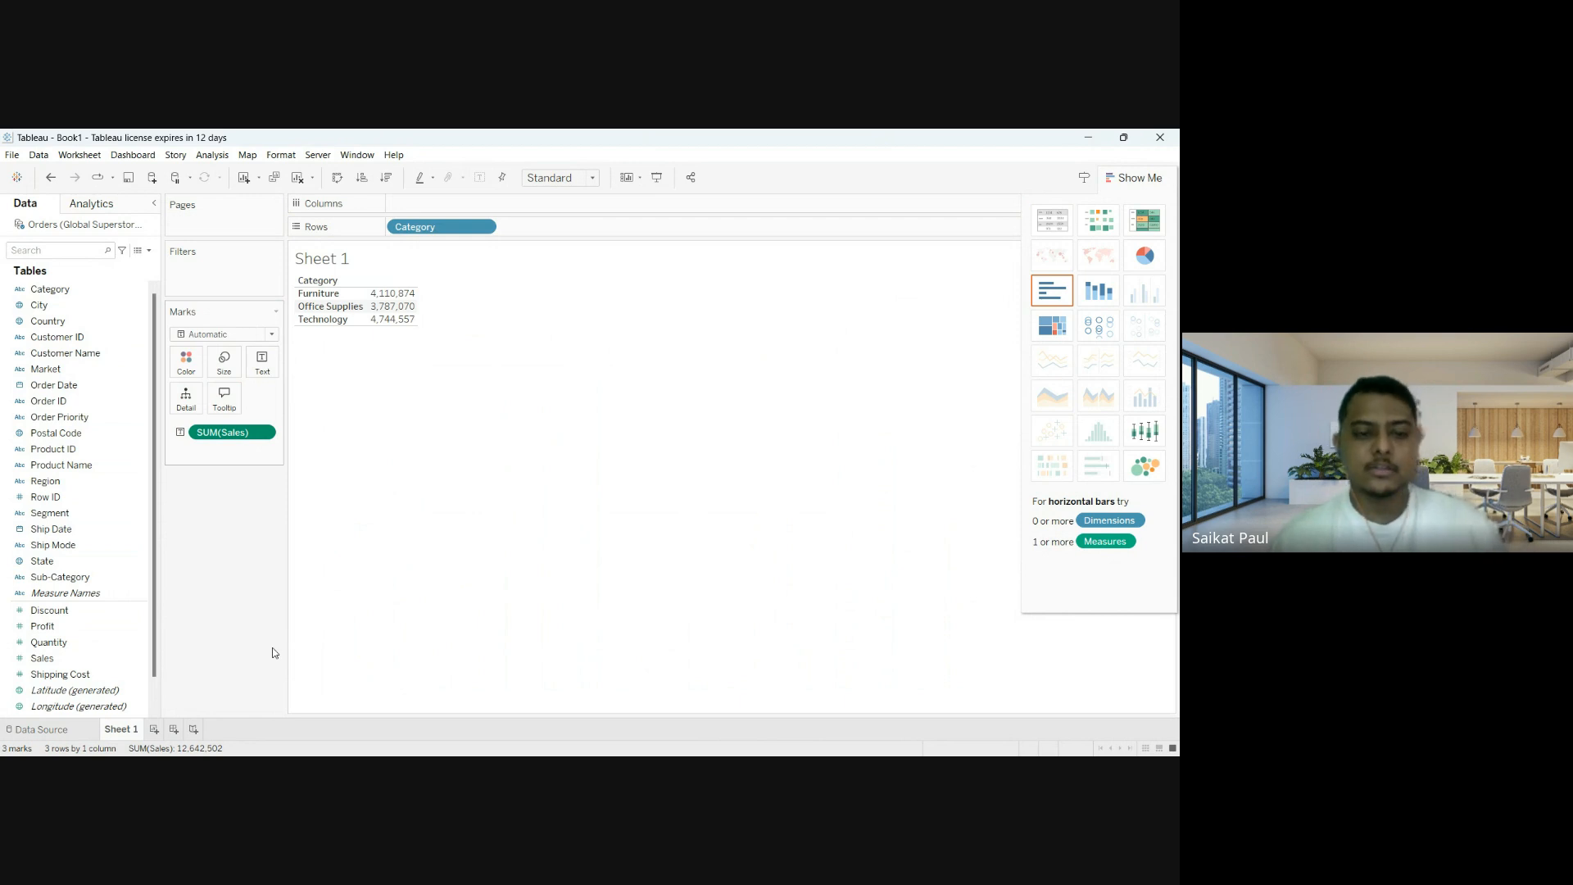
pyautogui.click(391, 684)
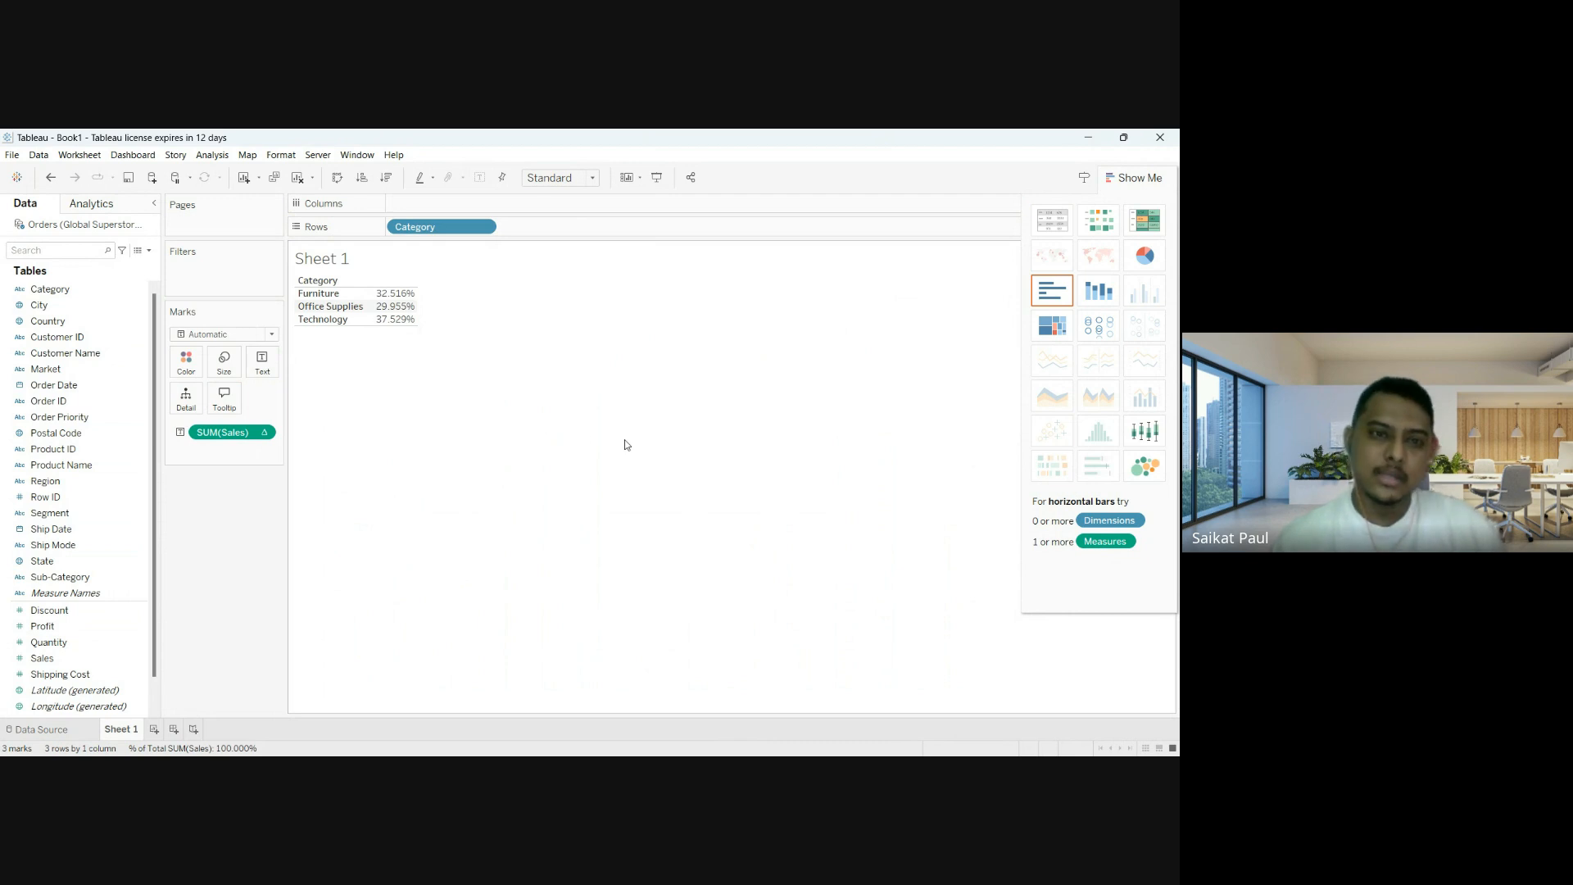
# Add Sales and Profit to columns to chart both by Category, and hide the Show Me chart suggestions.
pyautogui.moveTo(74, 662); pyautogui.dragTo(454, 202)
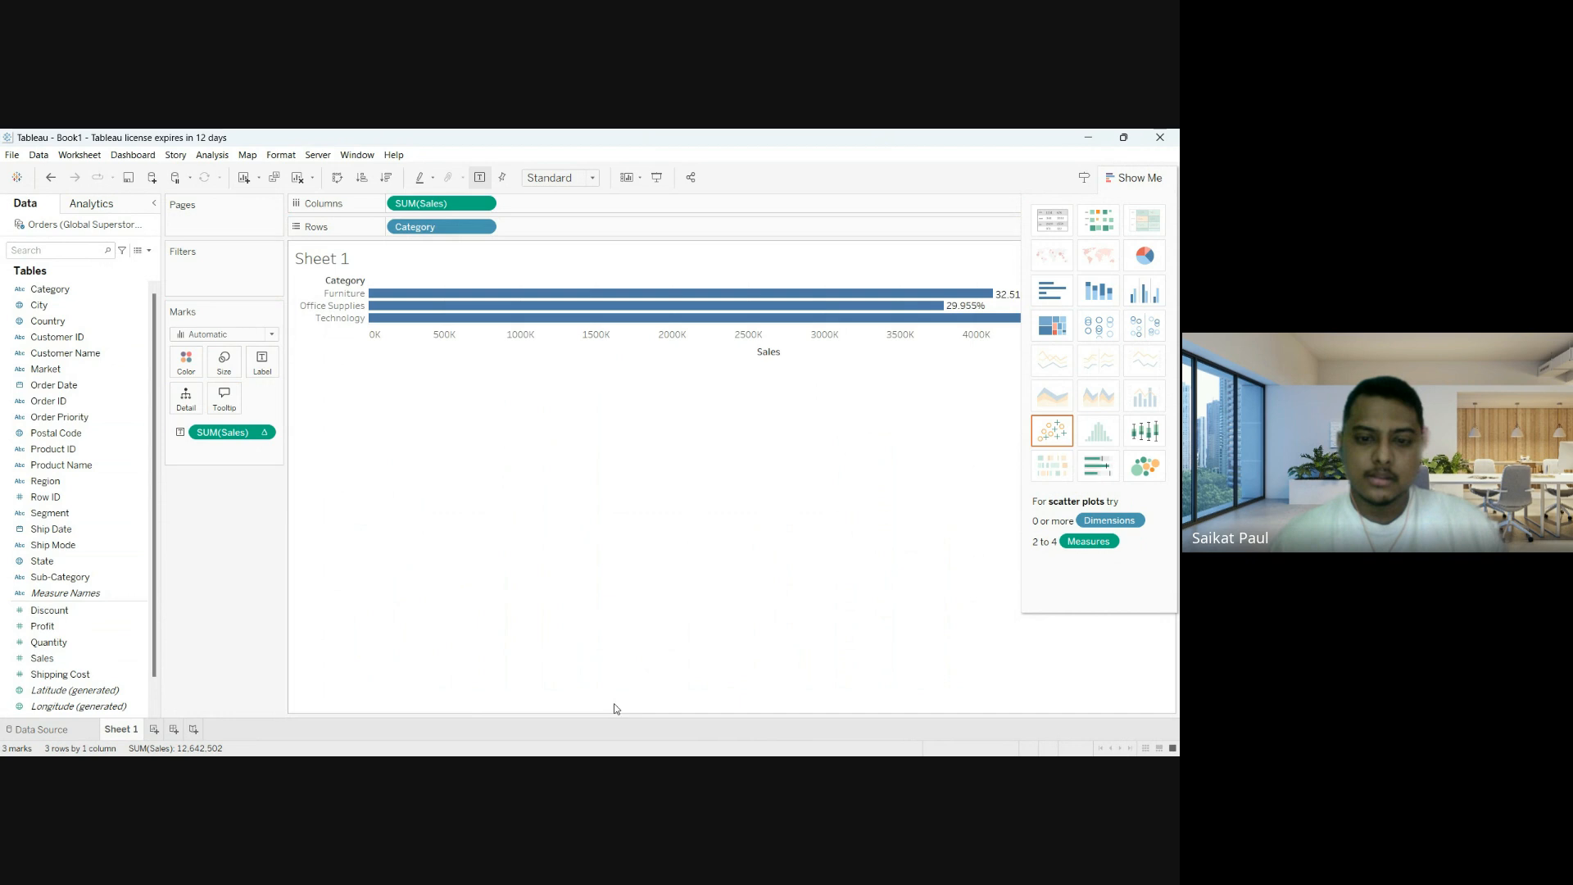
pyautogui.click(1128, 179)
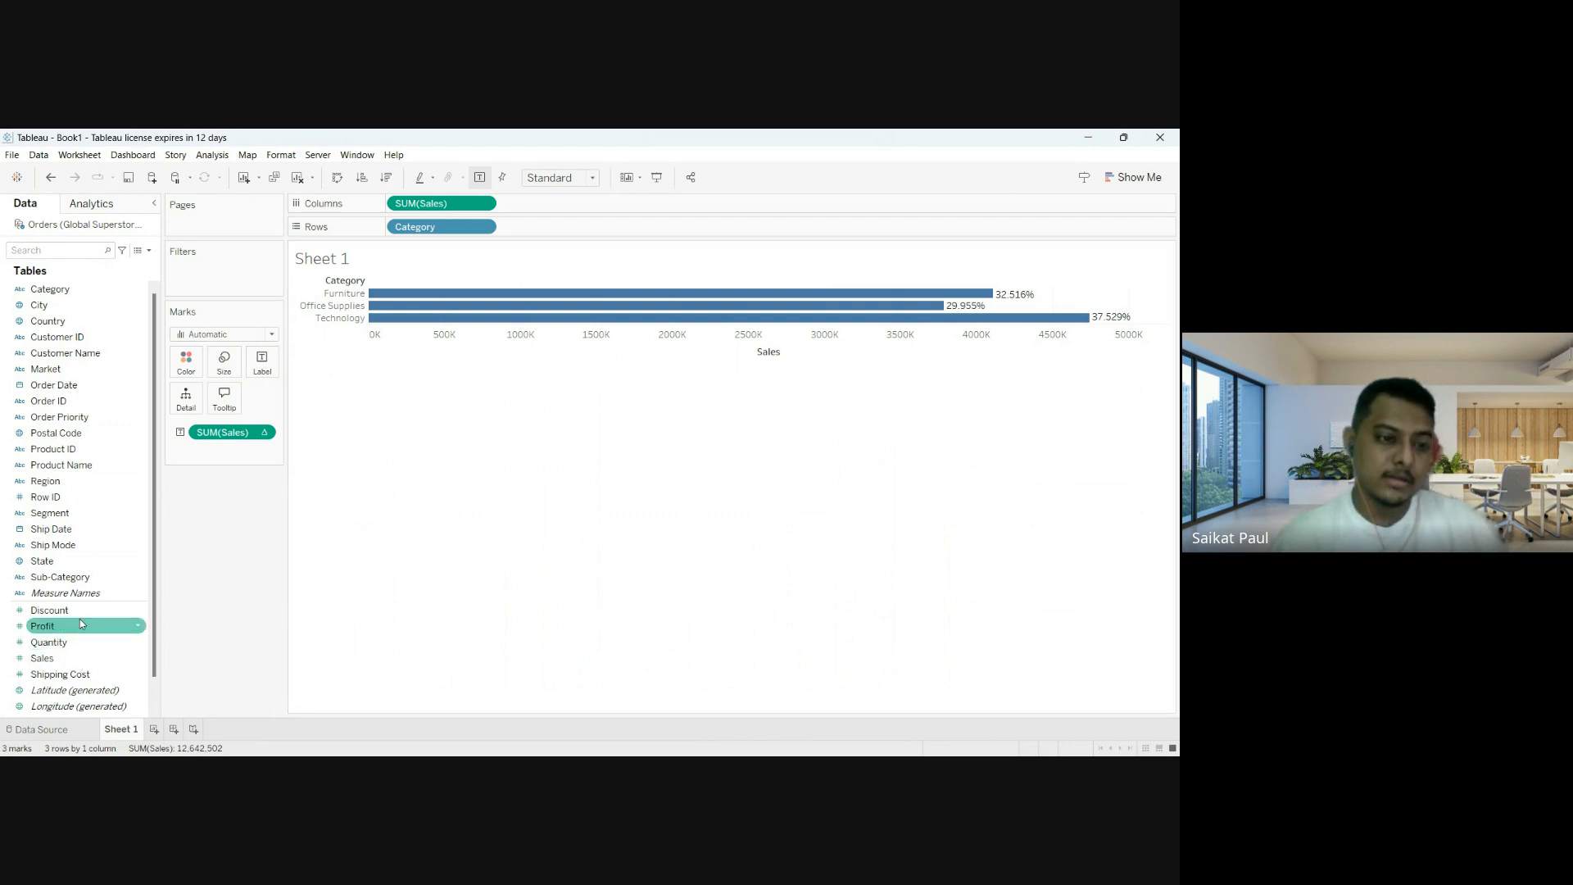
pyautogui.moveTo(74, 626); pyautogui.dragTo(593, 205)
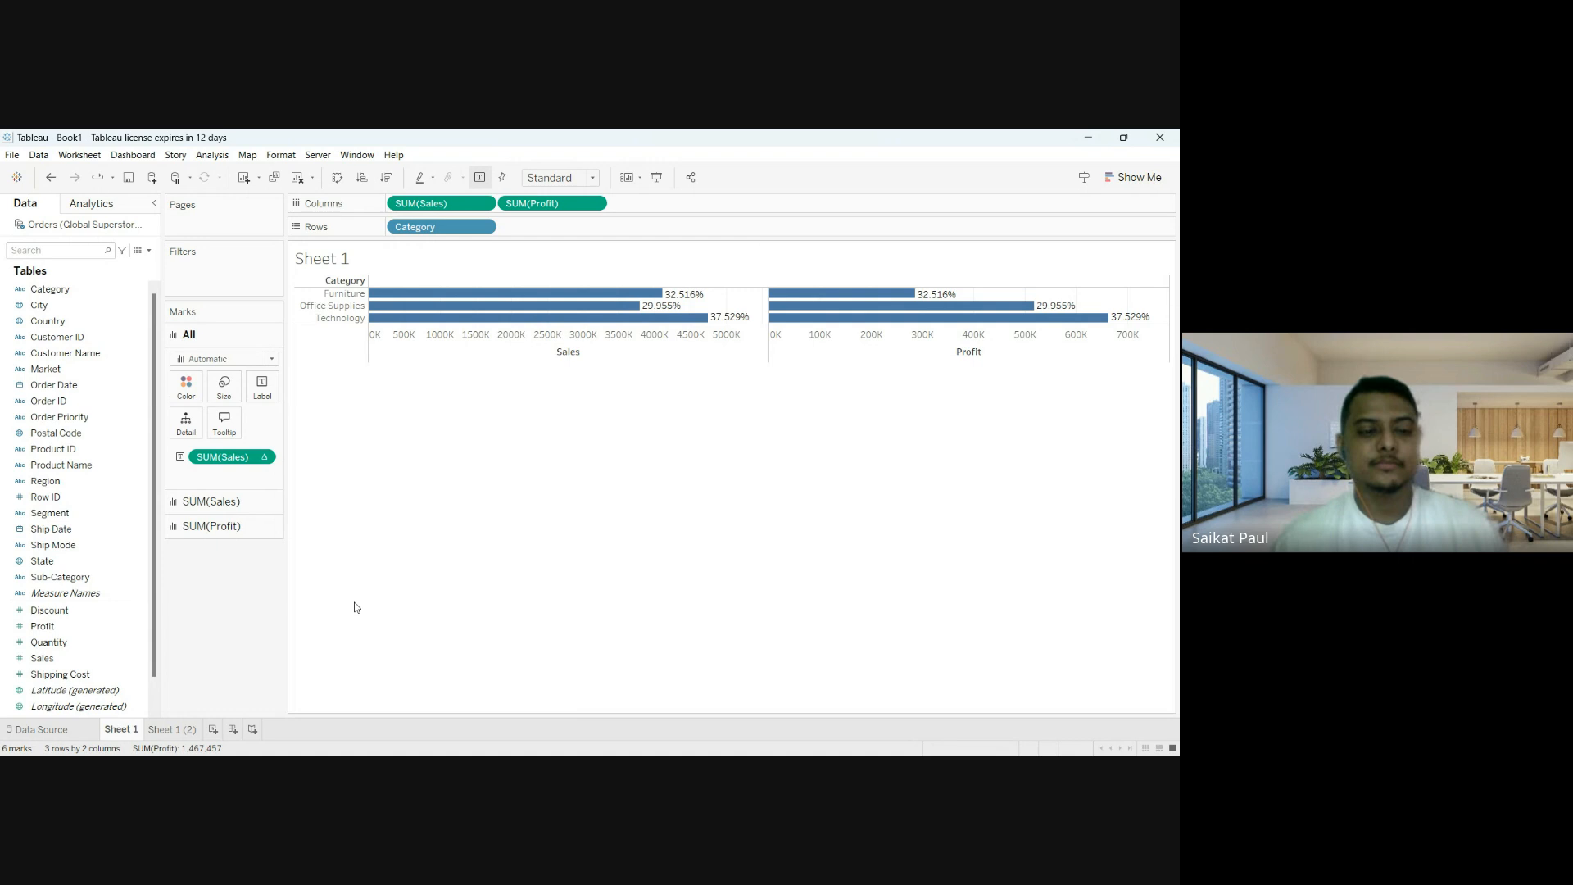
# Compare the Sheet 1 (2) crosstab of Sales and Profit by Category with the Sheet 1 bar charts.
pyautogui.click(174, 731)
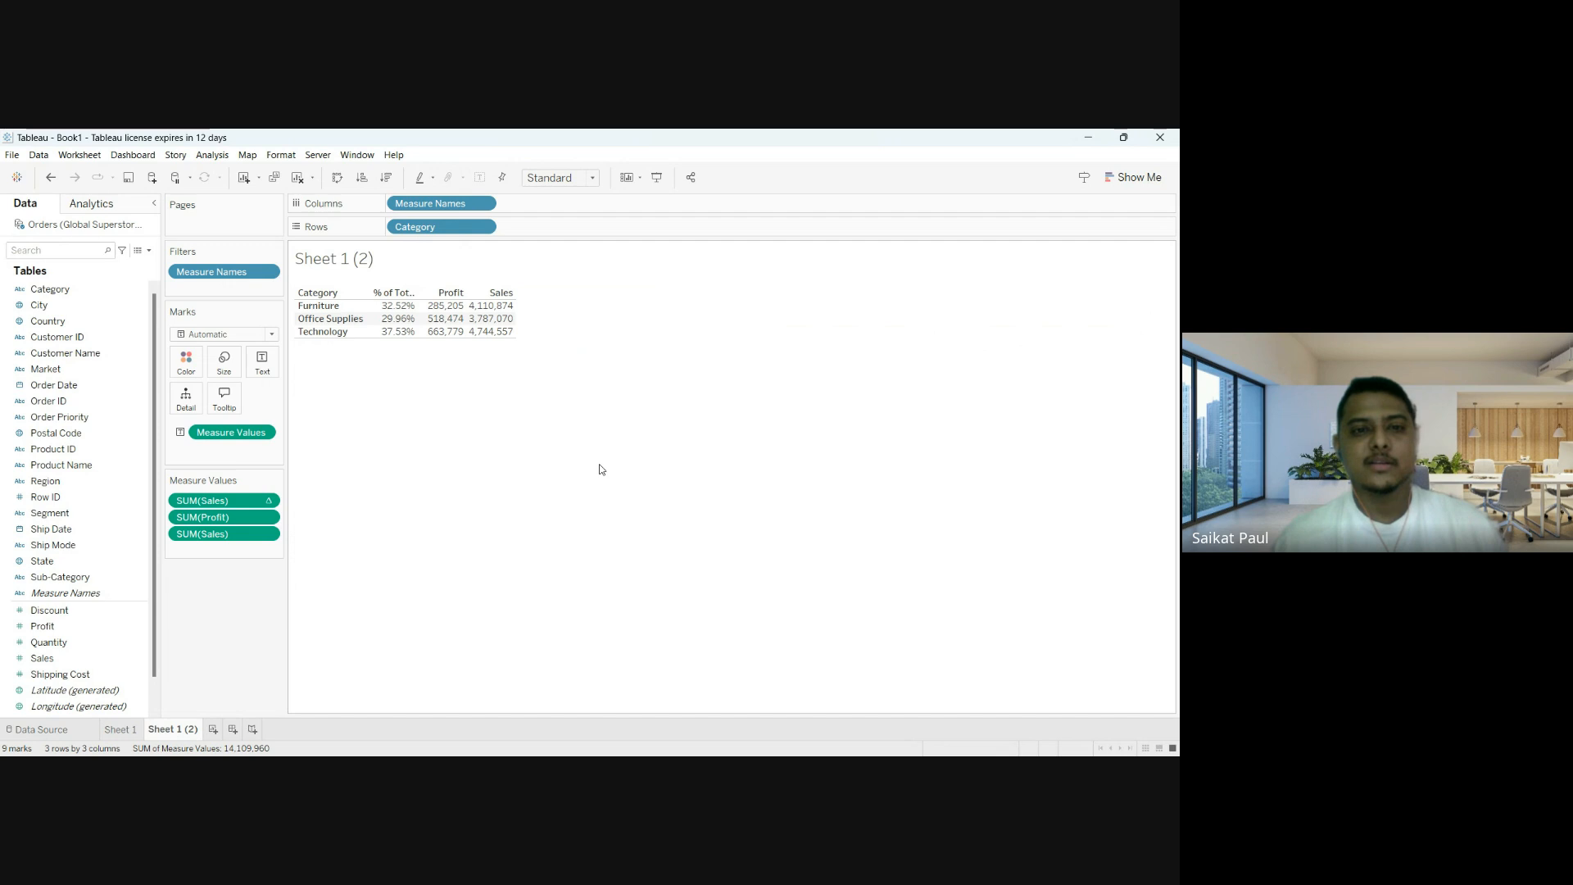
pyautogui.moveTo(498, 308)
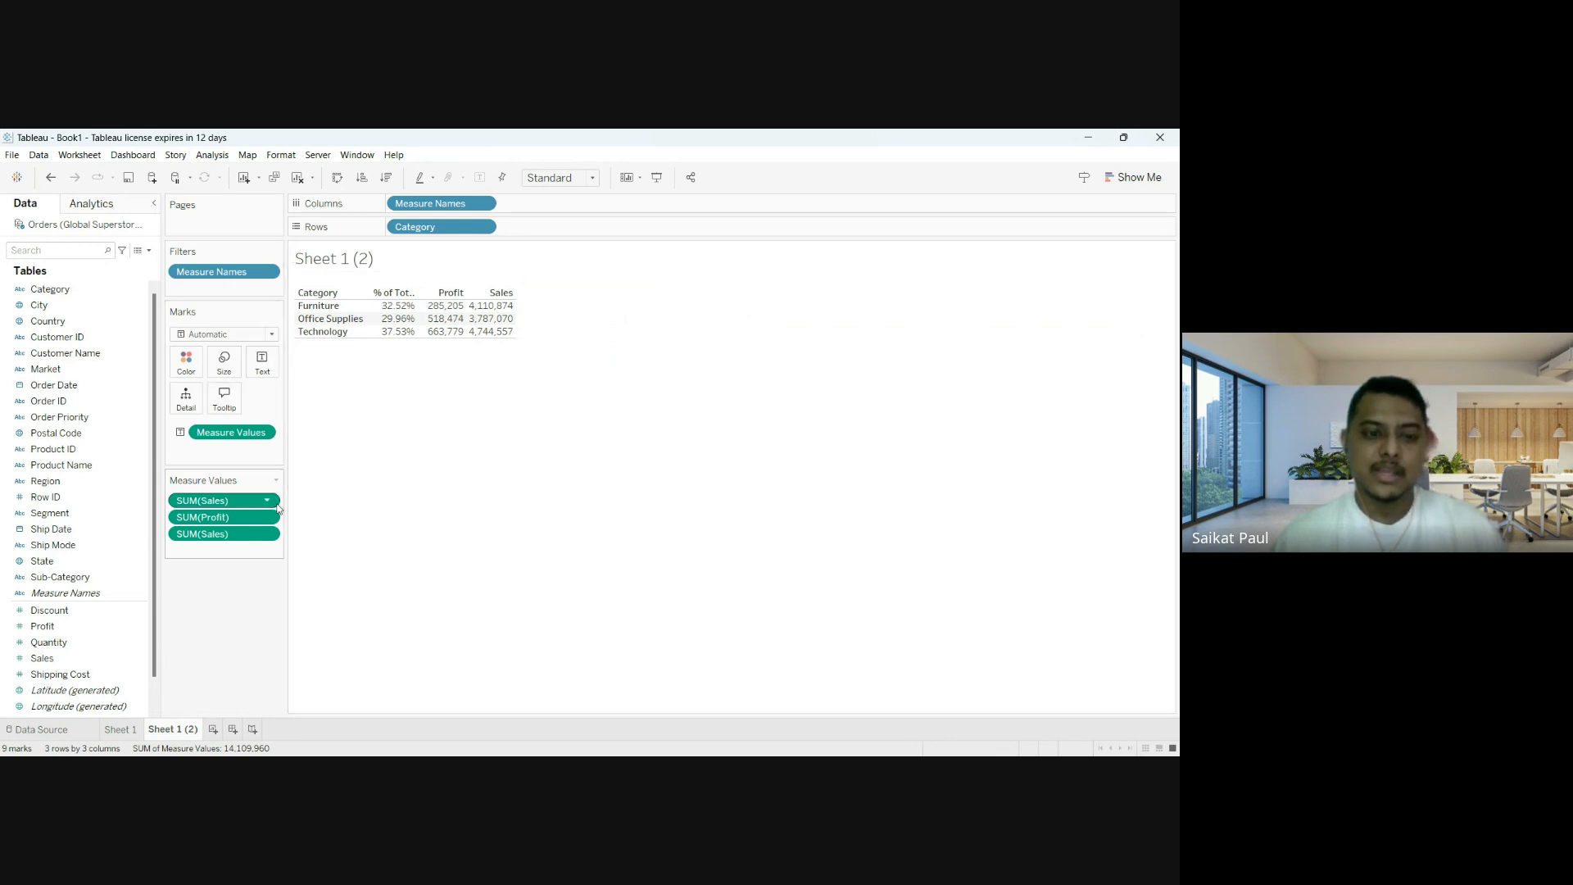
pyautogui.click(129, 728)
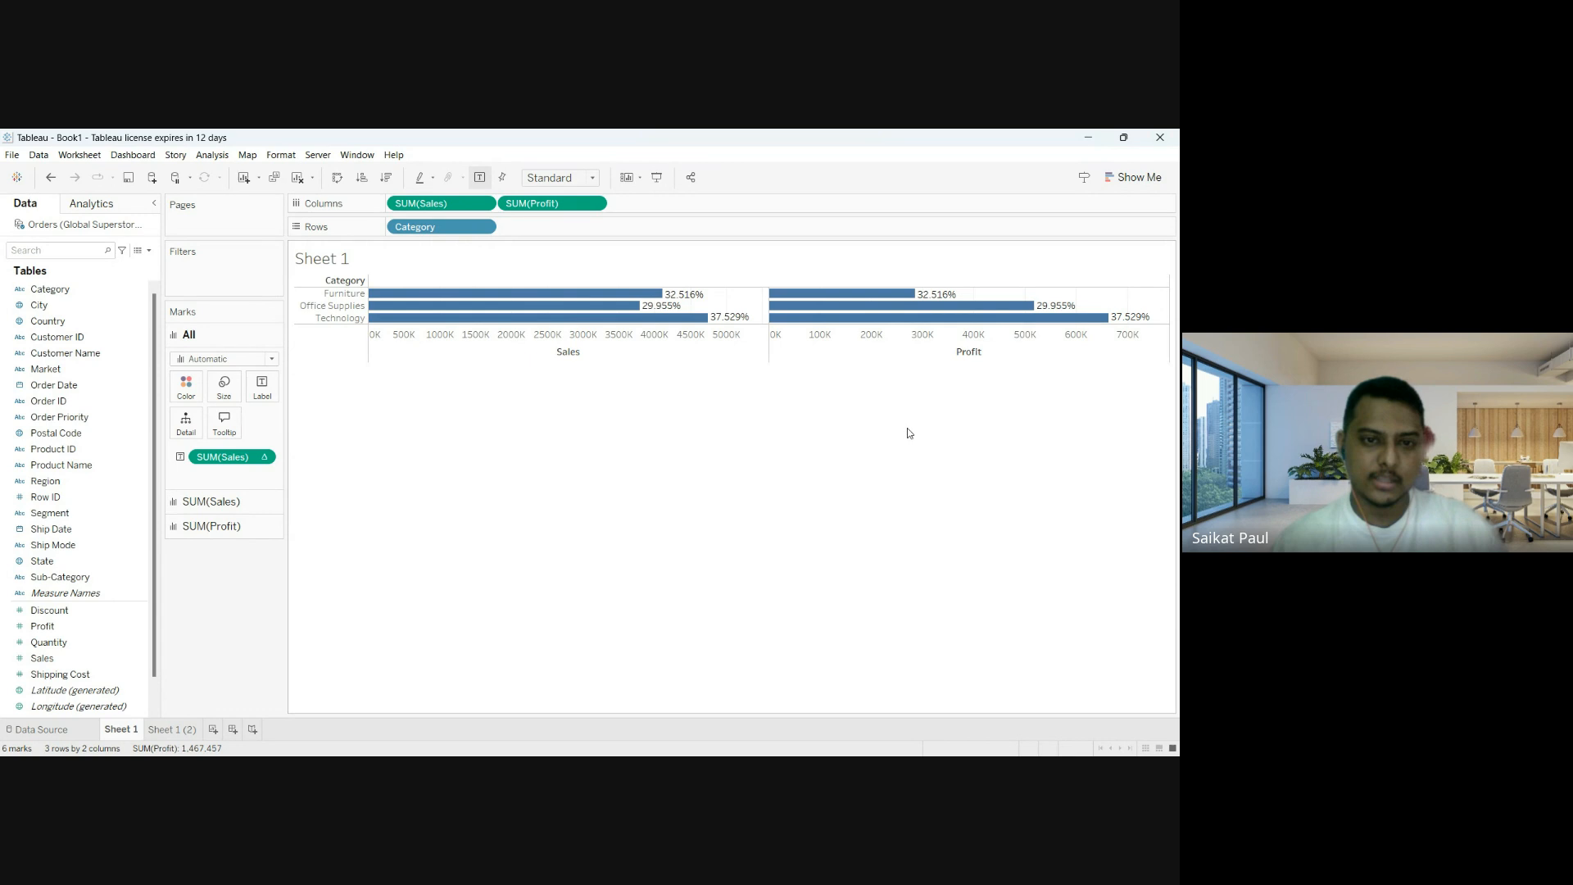
pyautogui.click(191, 730)
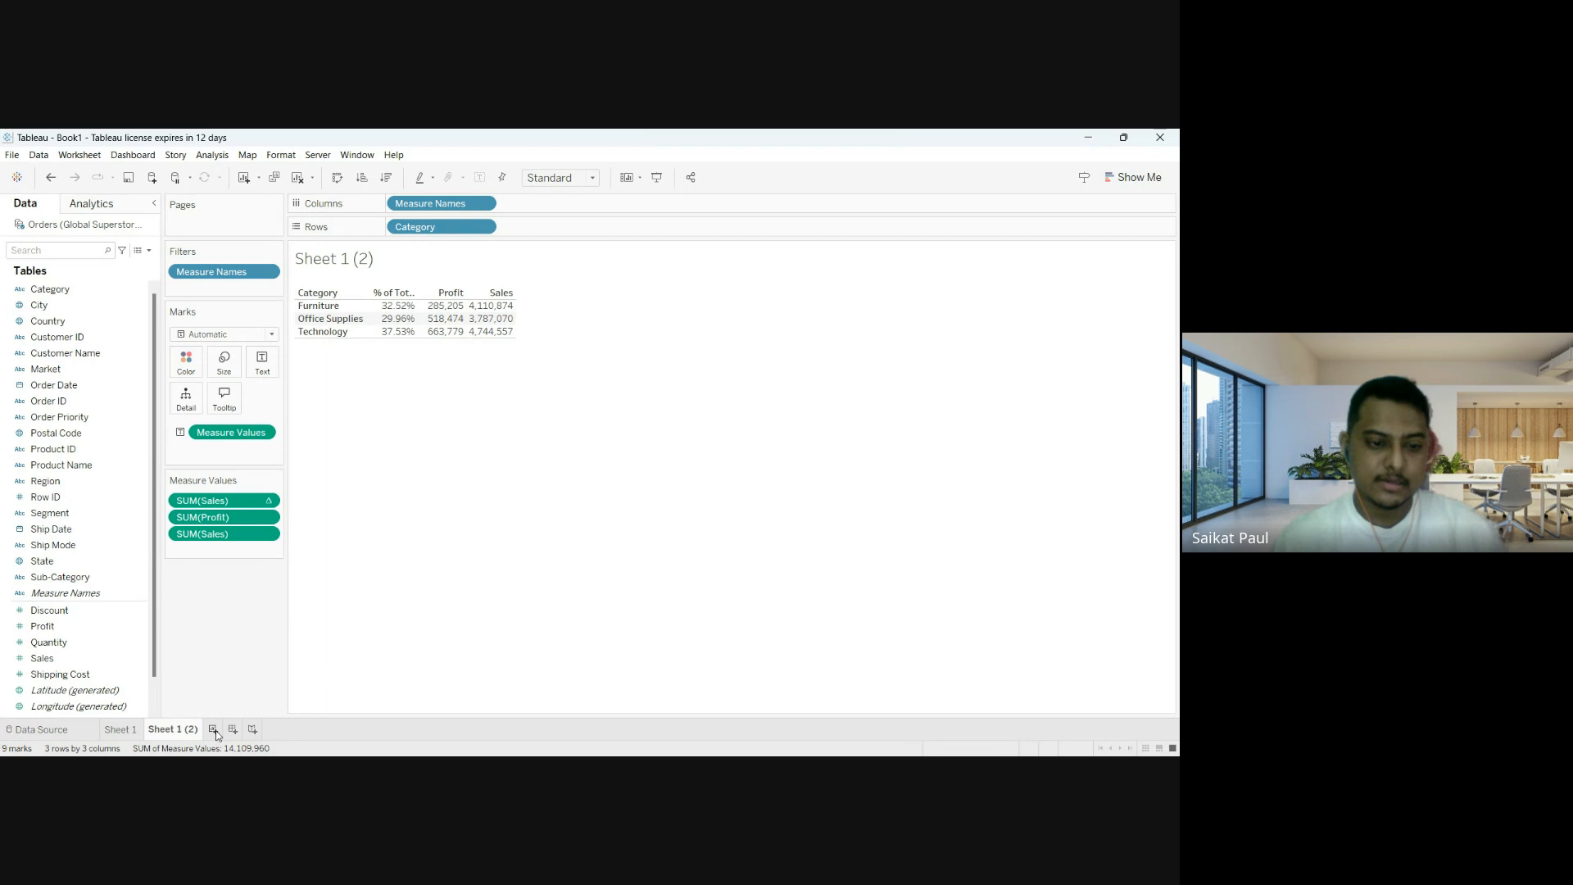
# Create a new worksheet after Sheet 1 (2) and place Sub-Category on its rows.
pyautogui.click(214, 729)
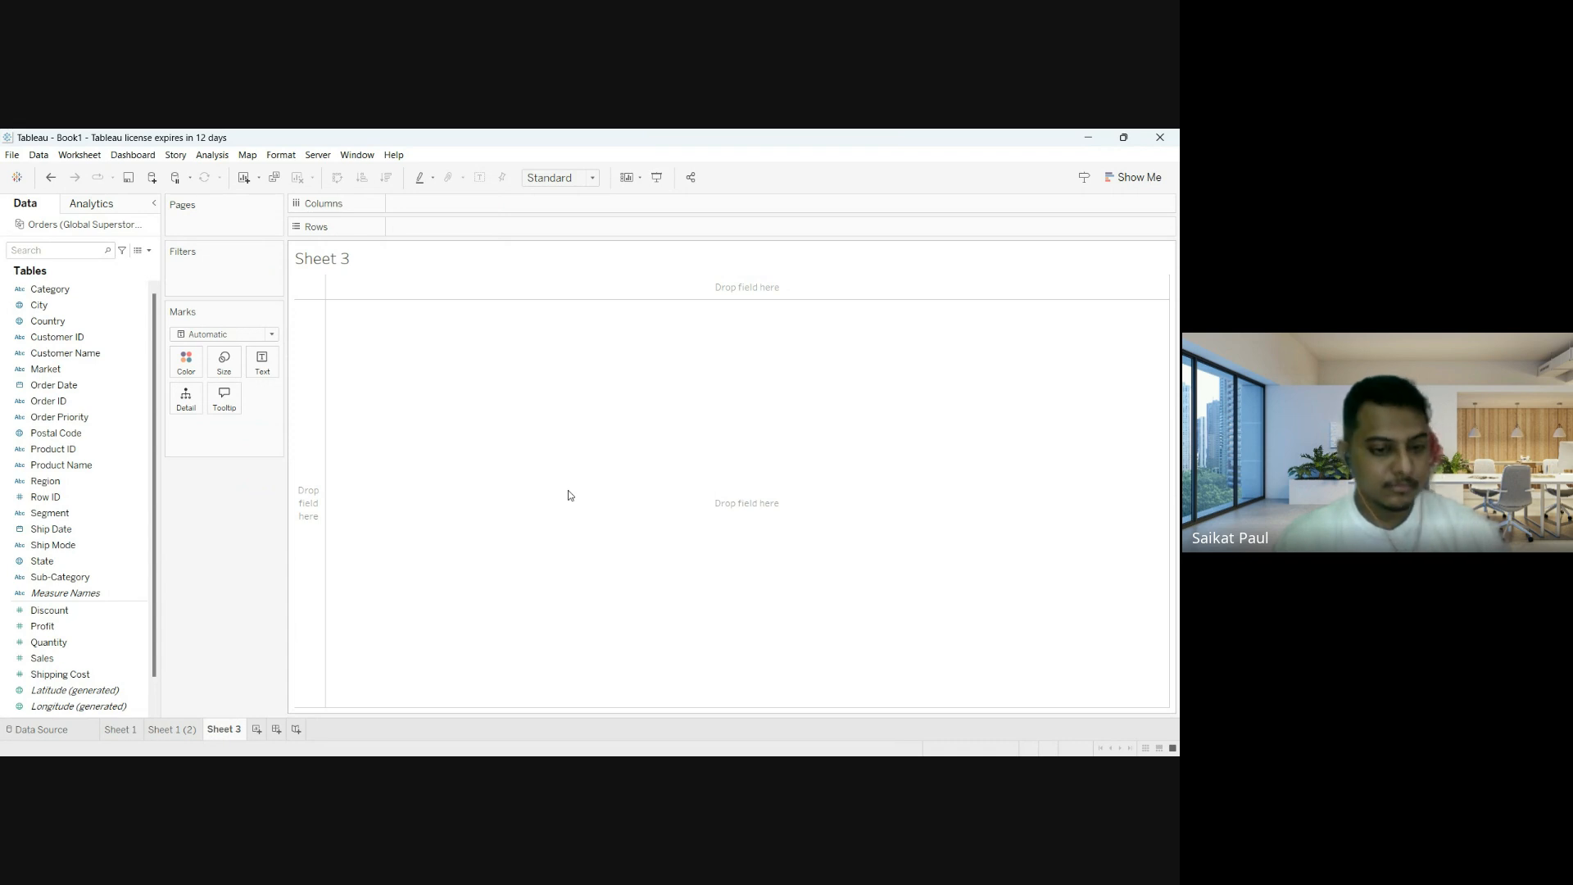
pyautogui.click(787, 772)
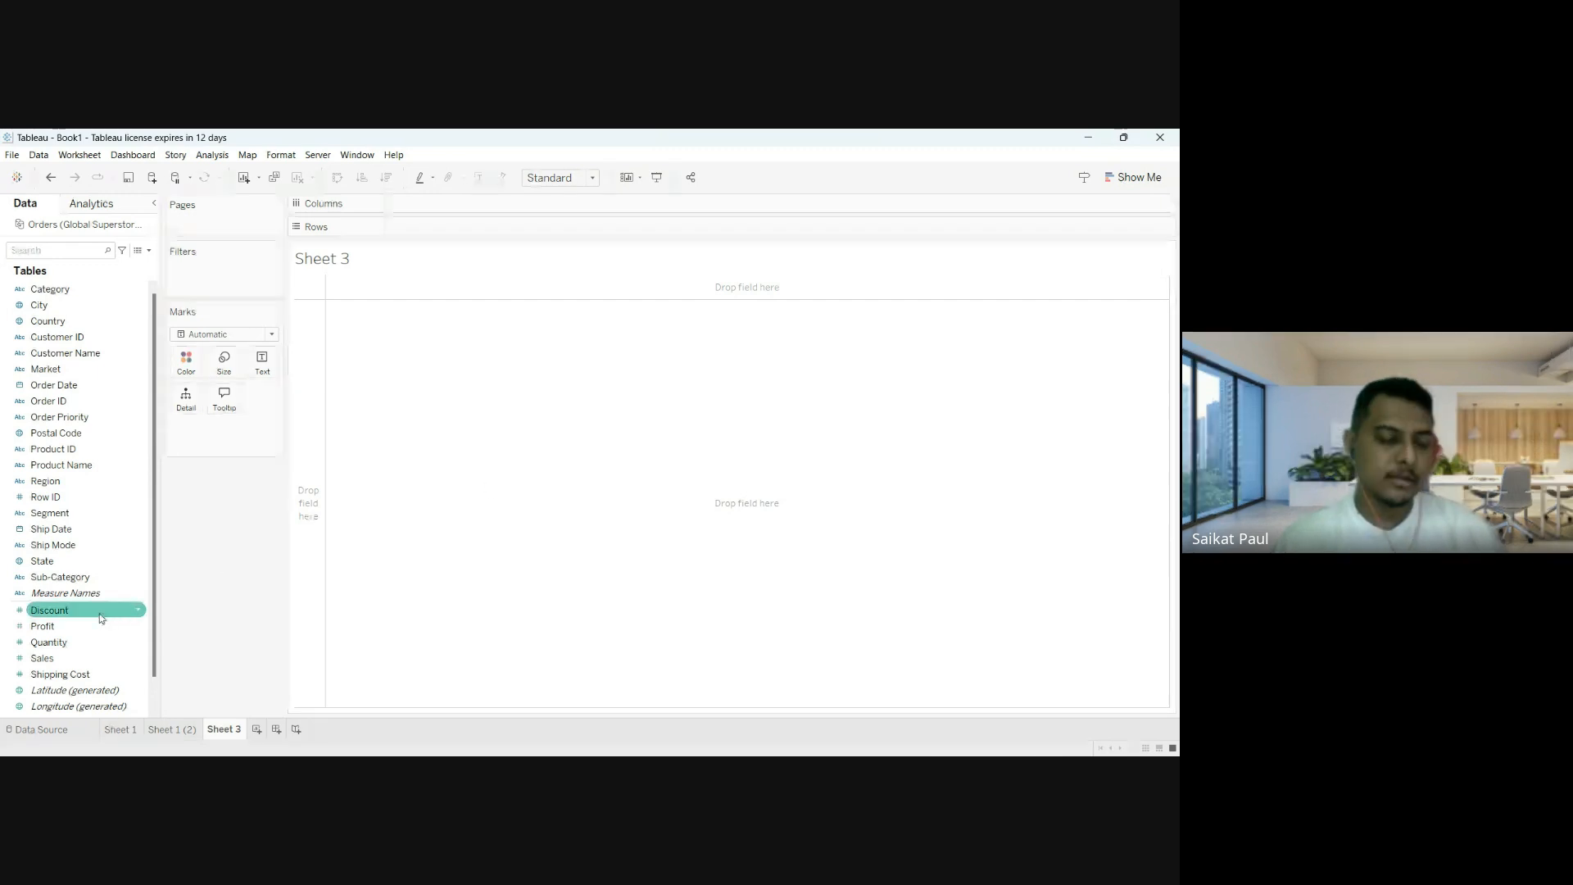
pyautogui.click(81, 576)
pyautogui.moveTo(81, 576); pyautogui.dragTo(471, 228)
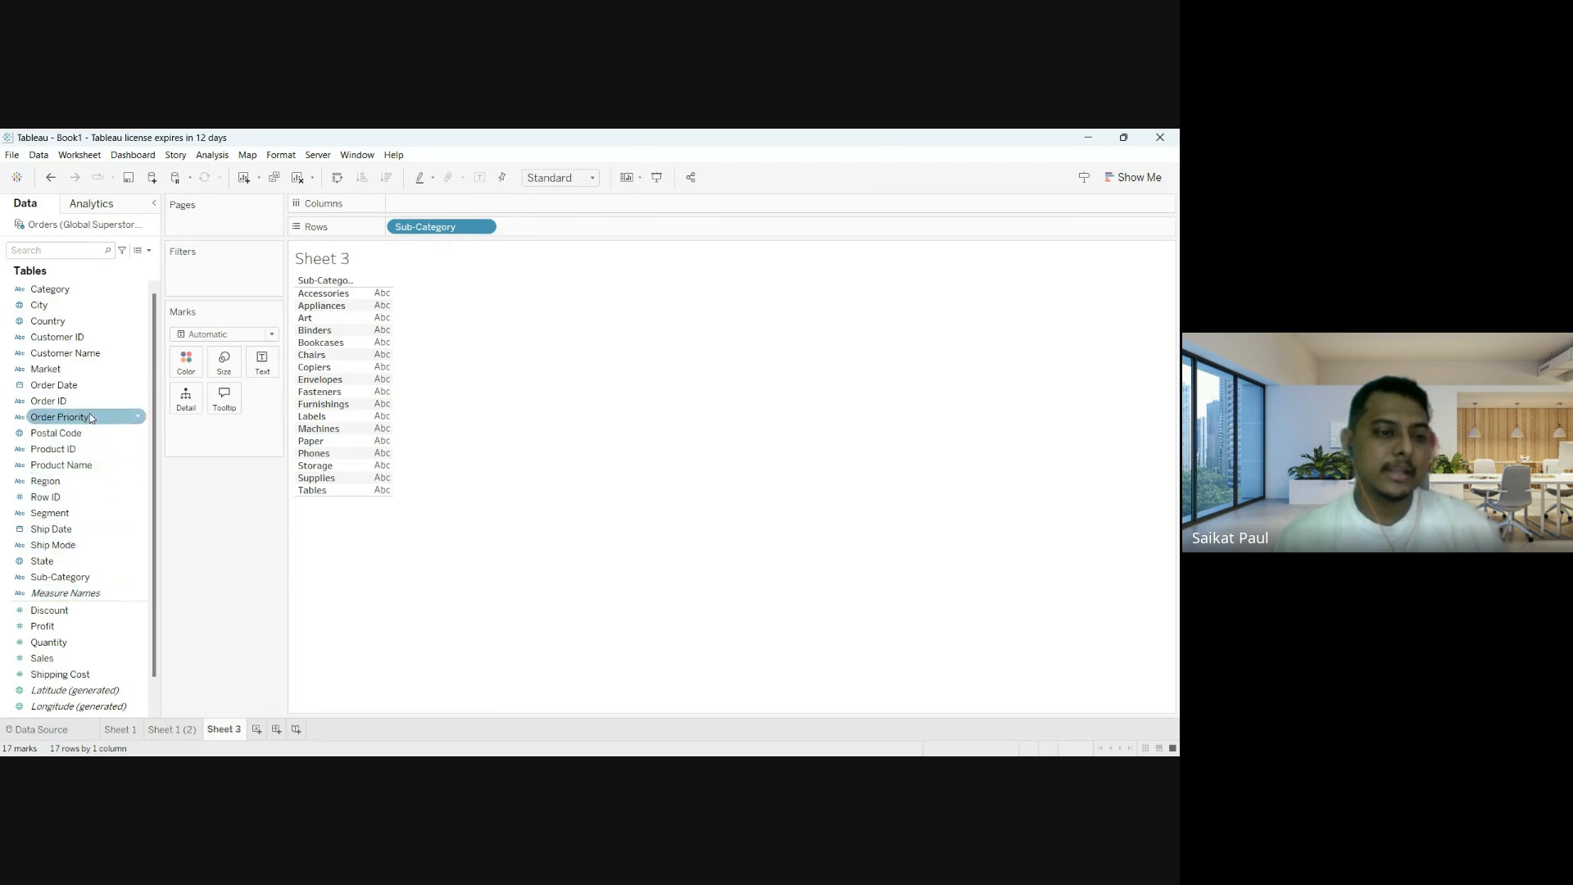
# Try charting Sales by Sub-Category on Sheet 3 and clear both fields from the shelves.
pyautogui.moveTo(67, 661); pyautogui.dragTo(536, 204)
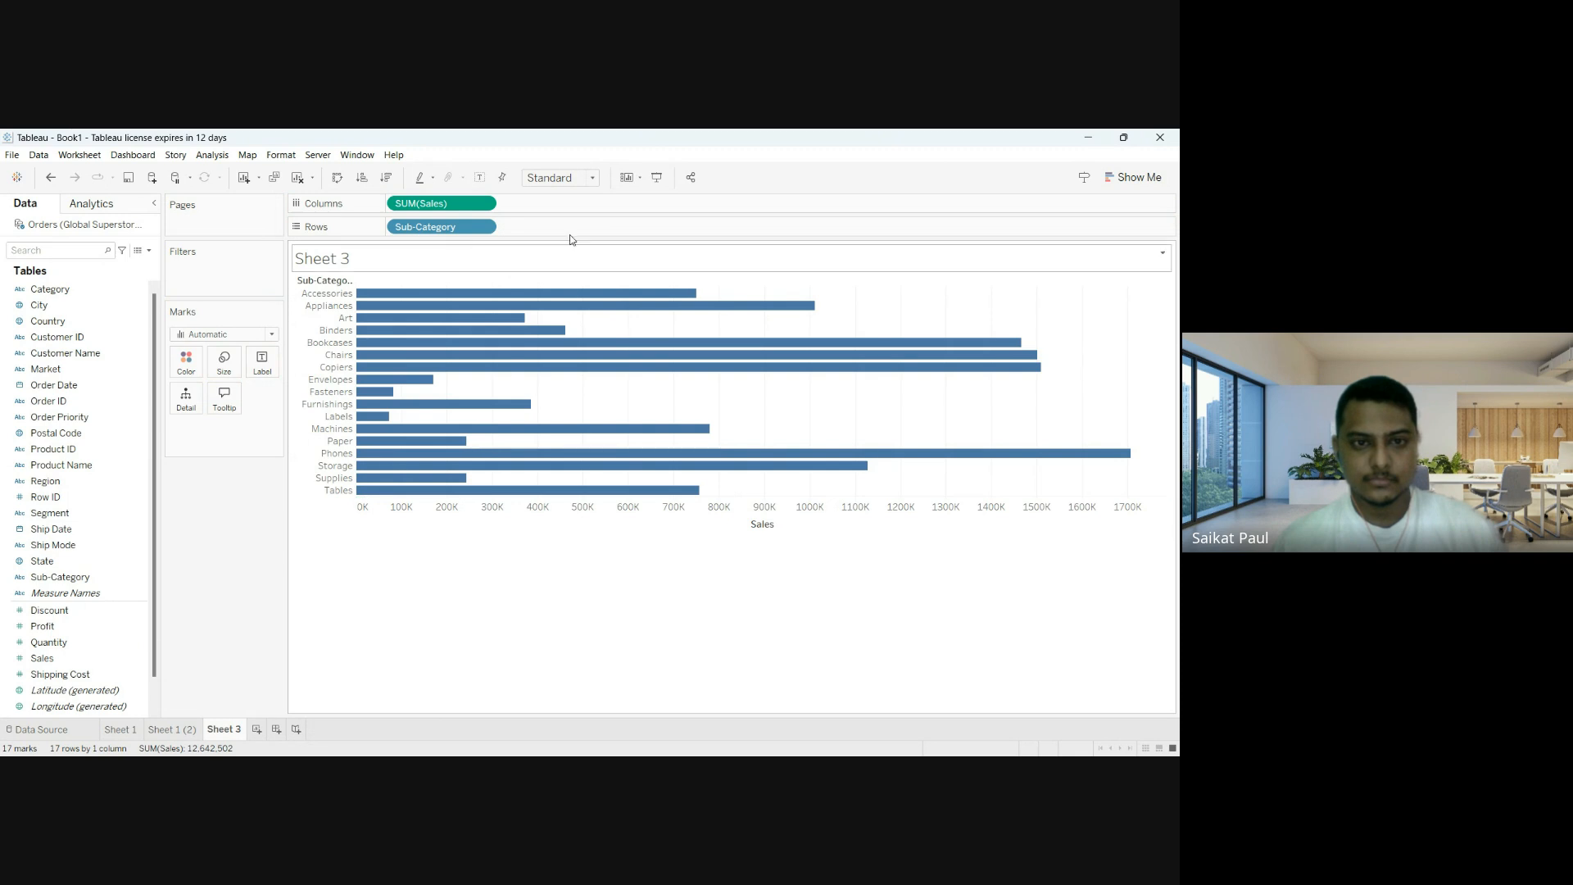
pyautogui.moveTo(449, 206); pyautogui.dragTo(252, 422)
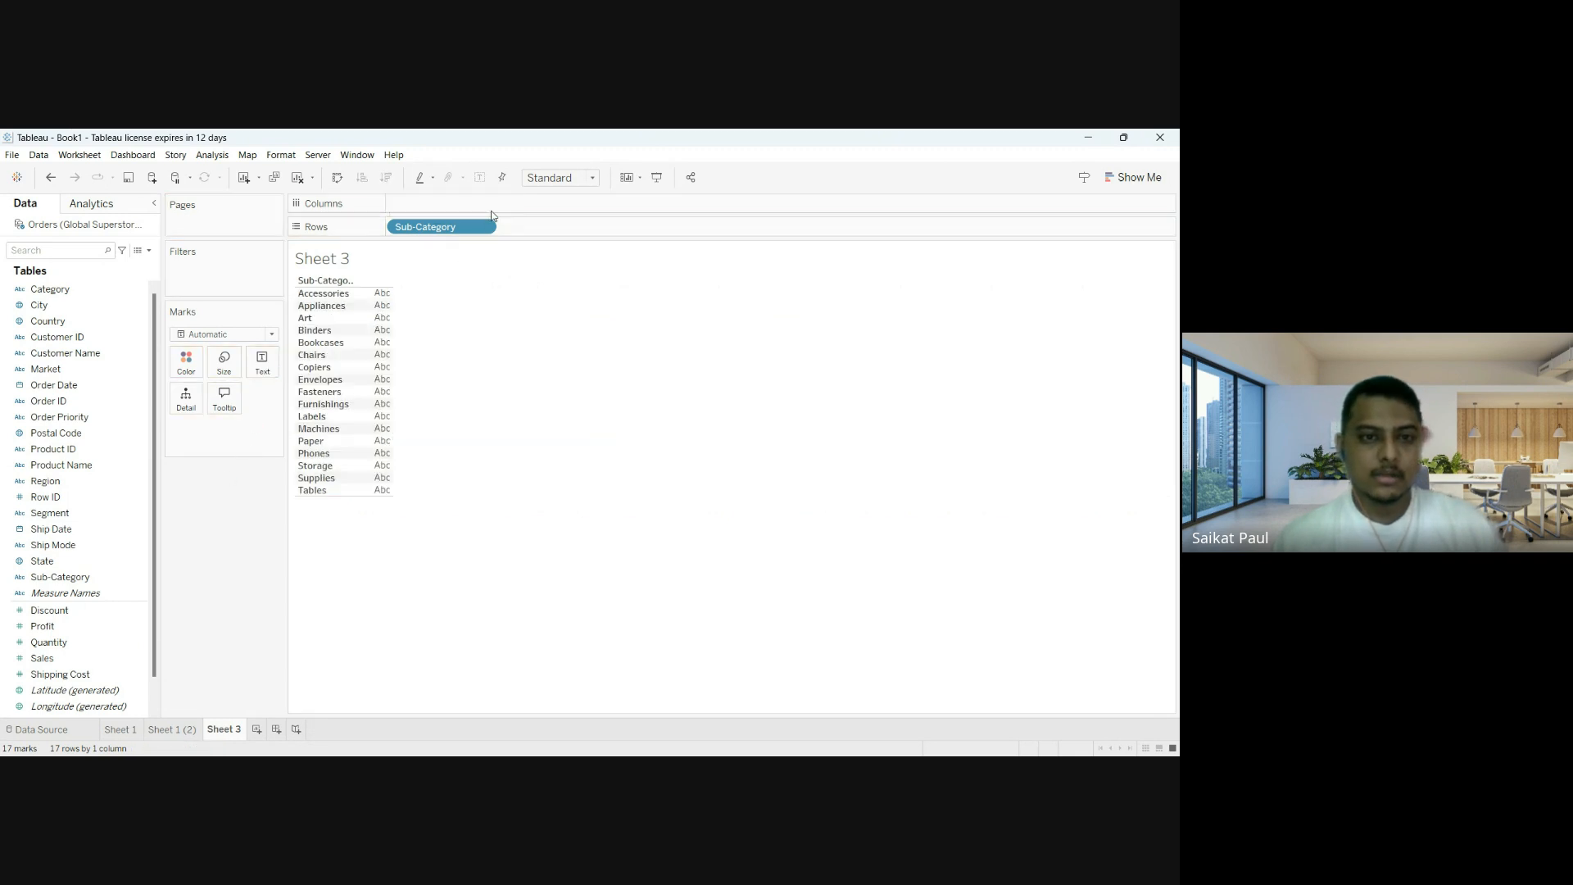
pyautogui.moveTo(414, 230); pyautogui.dragTo(249, 491)
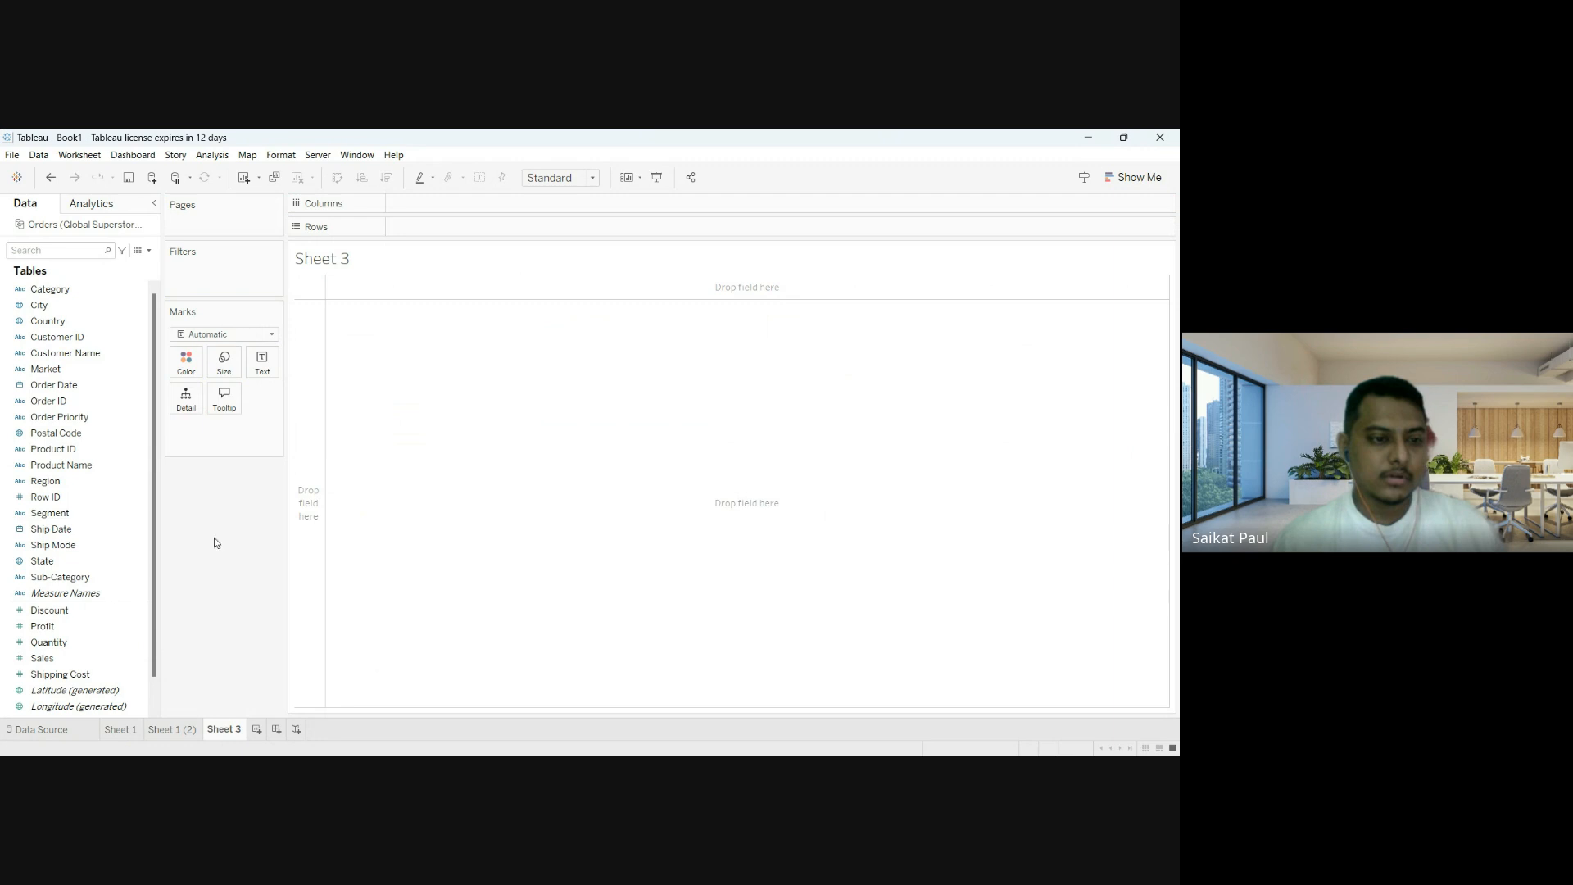
pyautogui.moveTo(108, 572)
pyautogui.mouseDown()
pyautogui.moveTo(467, 211)
pyautogui.moveTo(472, 228)
pyautogui.mouseUp()
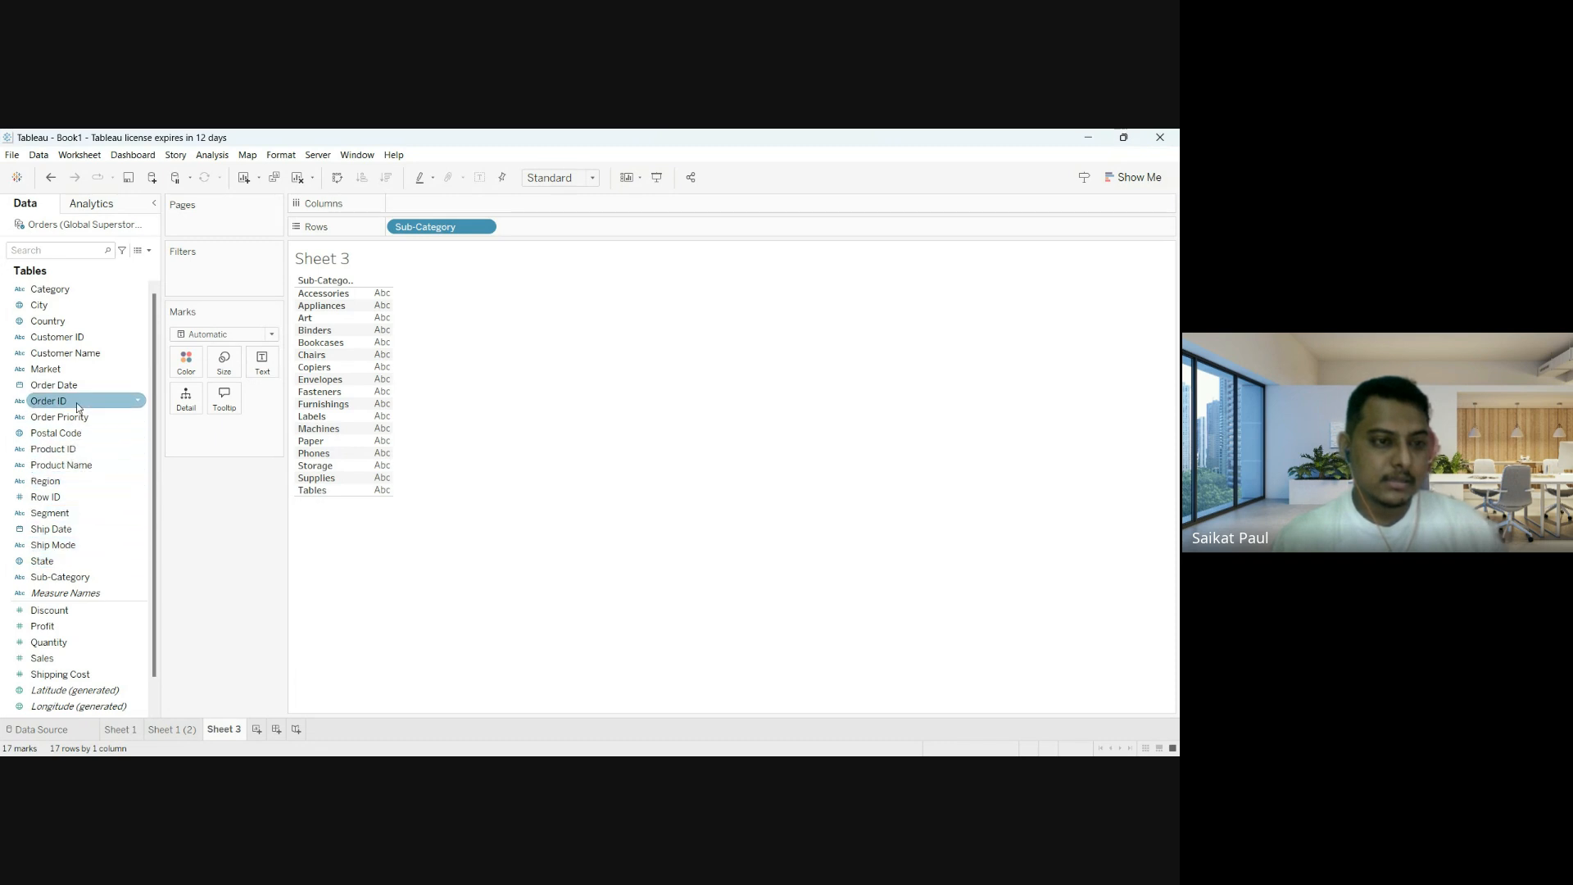
pyautogui.moveTo(475, 229); pyautogui.dragTo(227, 503)
# Place Category and Sub-Category on rows and fill the table with Sales values.
pyautogui.moveTo(50, 289); pyautogui.dragTo(469, 229)
pyautogui.moveTo(76, 588); pyautogui.dragTo(571, 233)
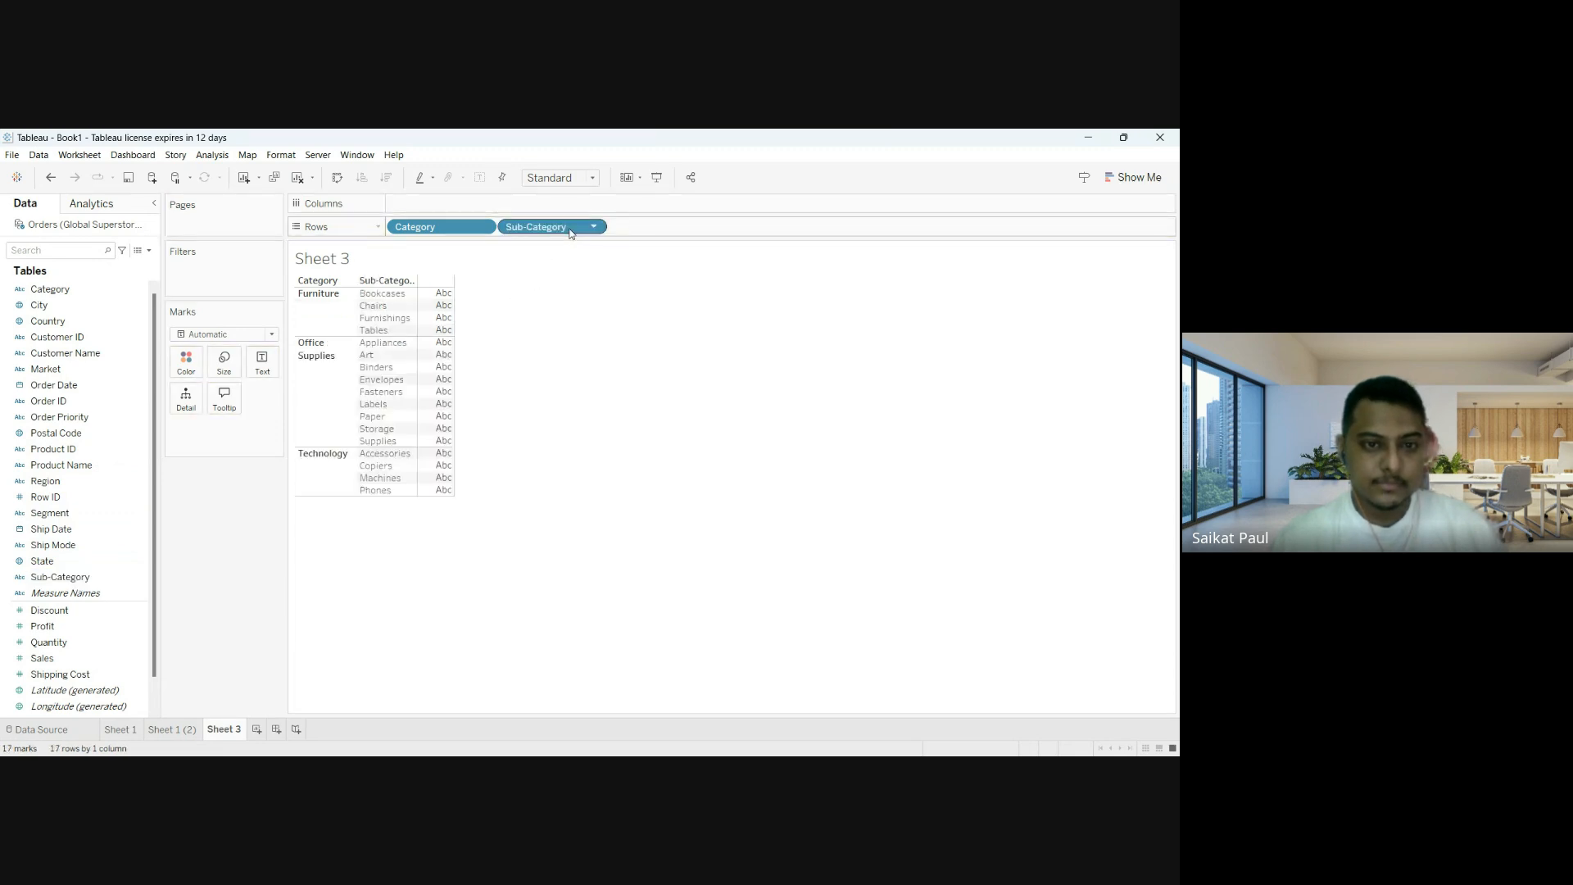
pyautogui.moveTo(45, 658); pyautogui.dragTo(441, 363)
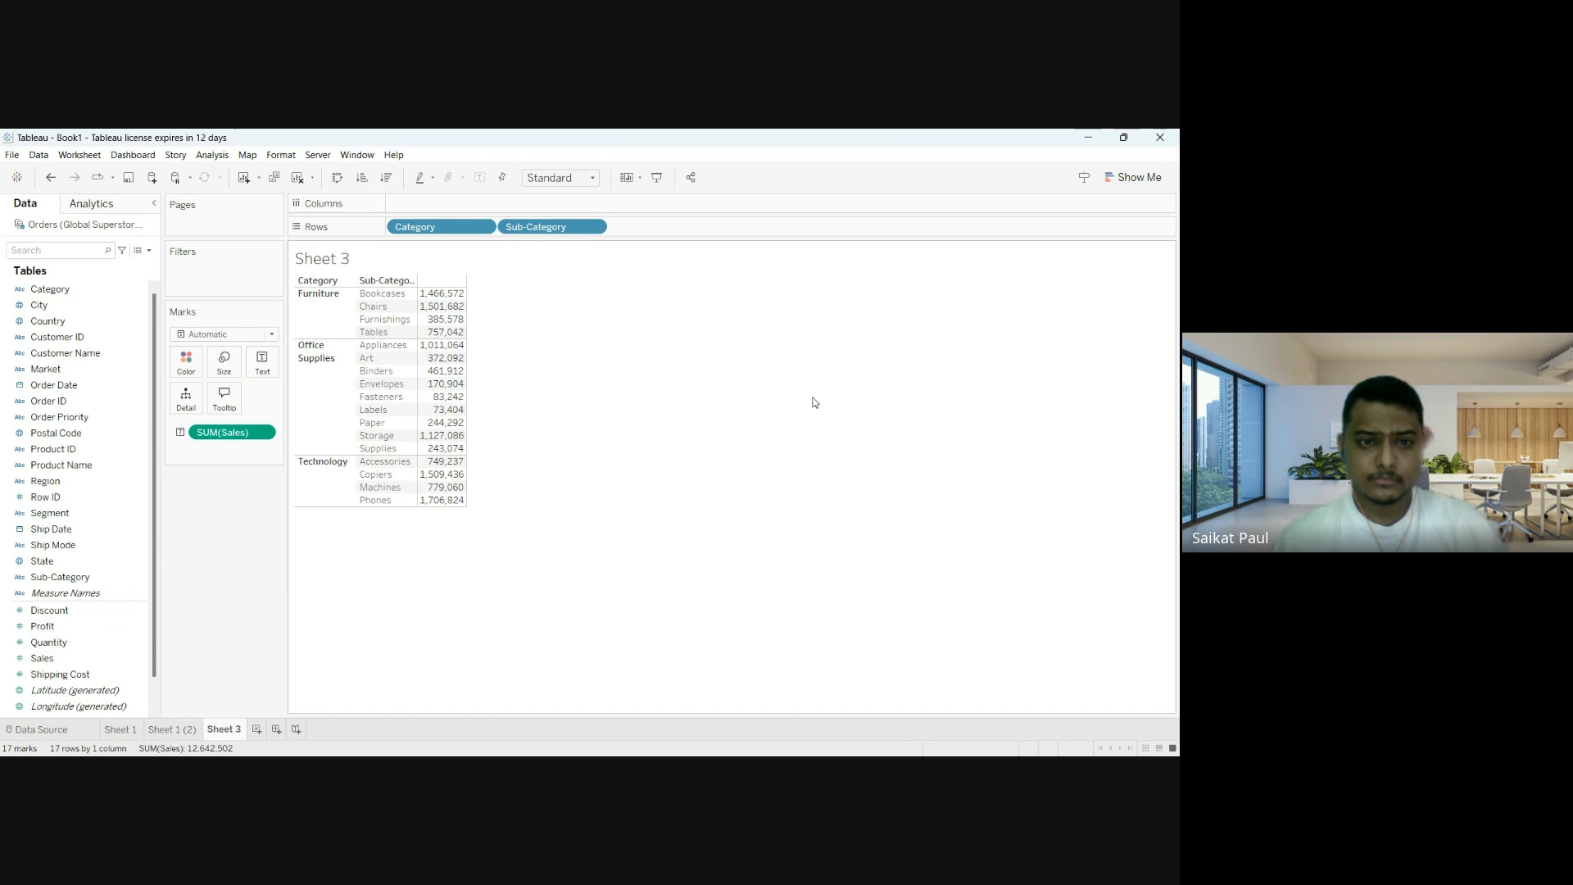
# Add Segment after Sub-Category on rows and move Sales to columns to show it as bars.
pyautogui.click(77, 513)
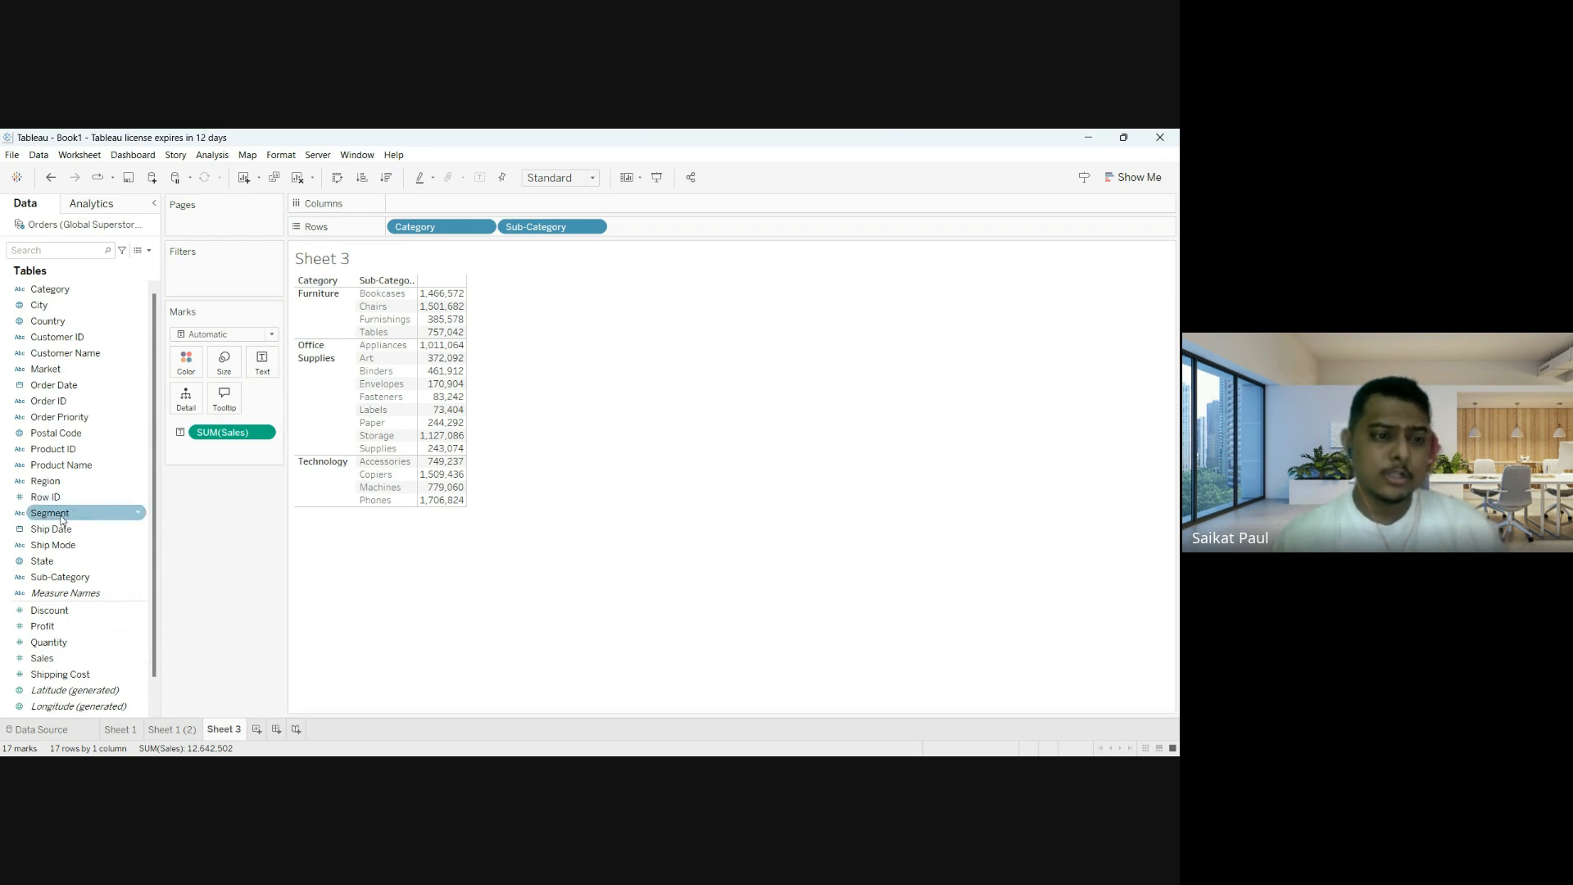
pyautogui.moveTo(60, 517); pyautogui.dragTo(651, 227)
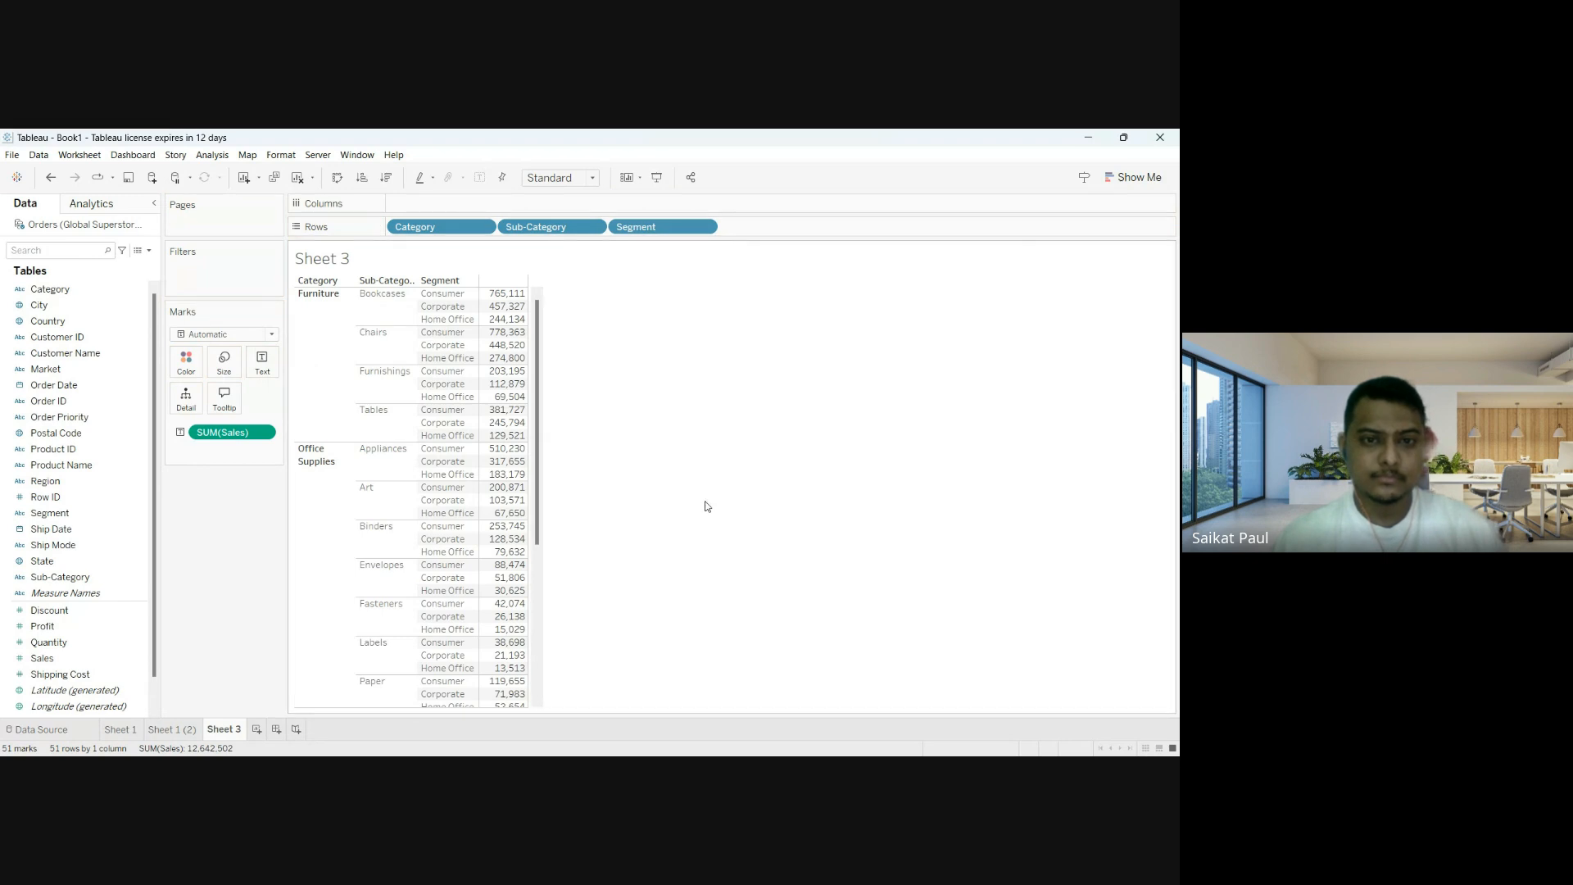
pyautogui.moveTo(223, 433); pyautogui.dragTo(405, 264)
pyautogui.moveTo(439, 197); pyautogui.dragTo(439, 196)
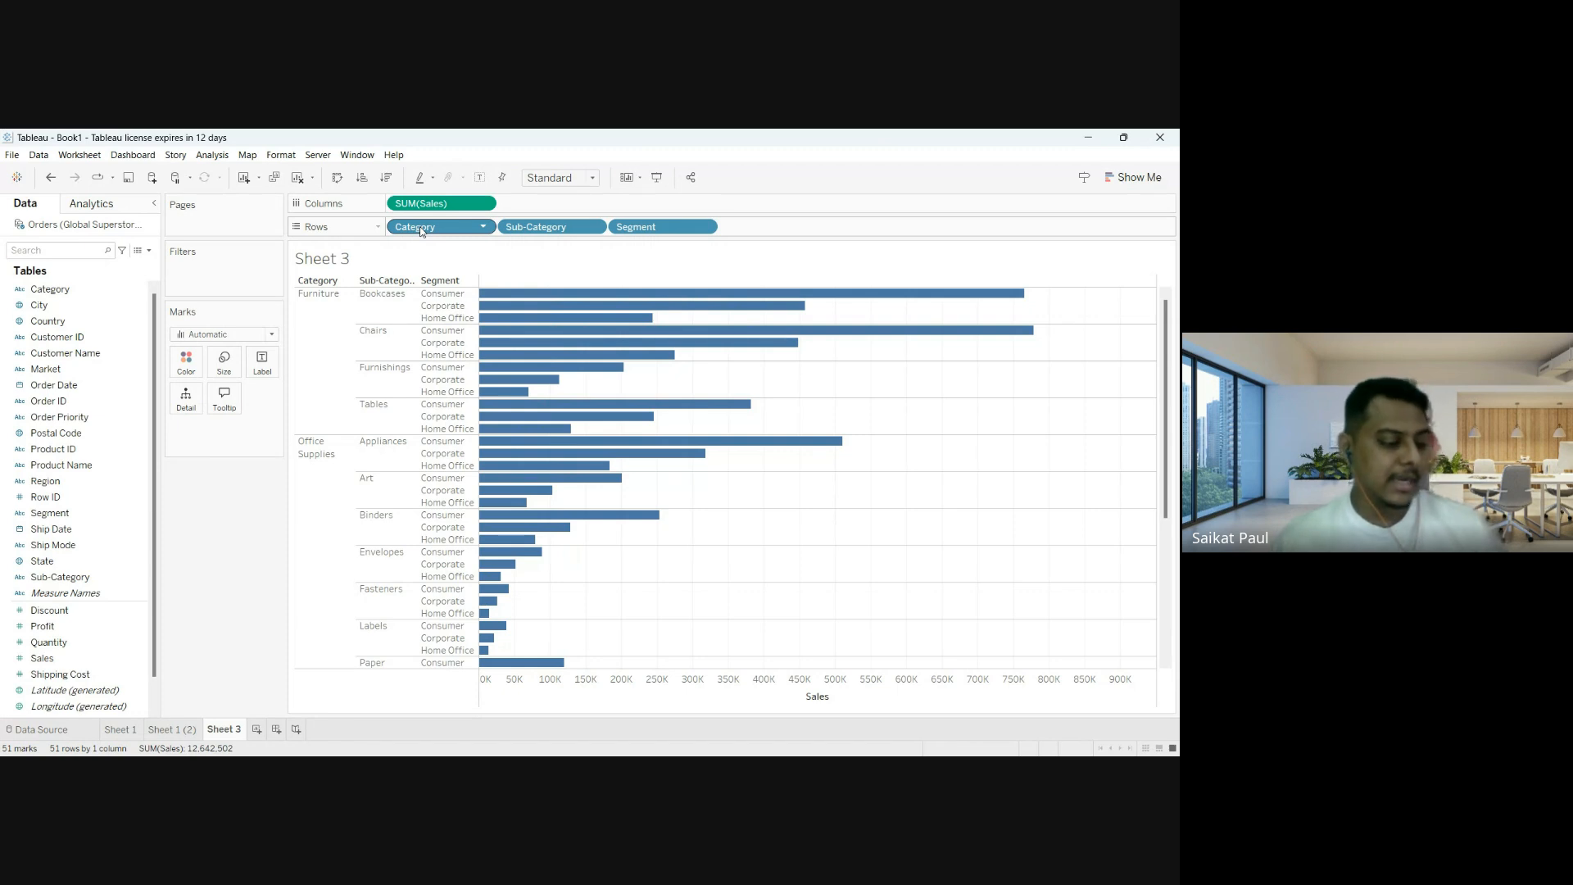
# Remove Category, Sub-Category, Segment and Sales so that Sheet 3 is empty.
pyautogui.moveTo(419, 226); pyautogui.dragTo(332, 399)
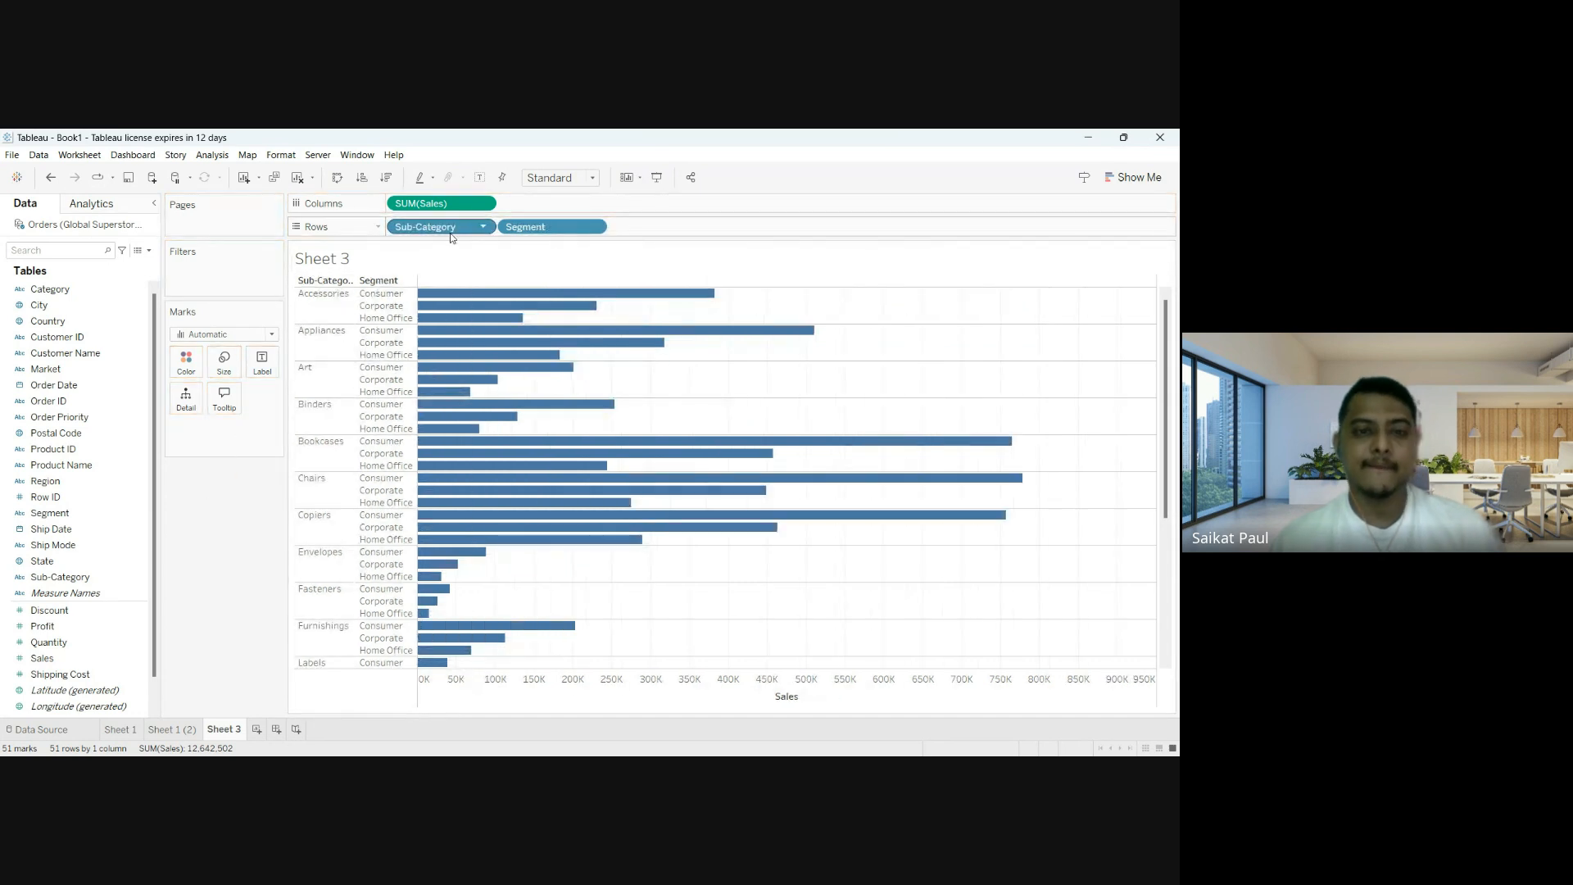
pyautogui.moveTo(451, 238); pyautogui.dragTo(218, 491)
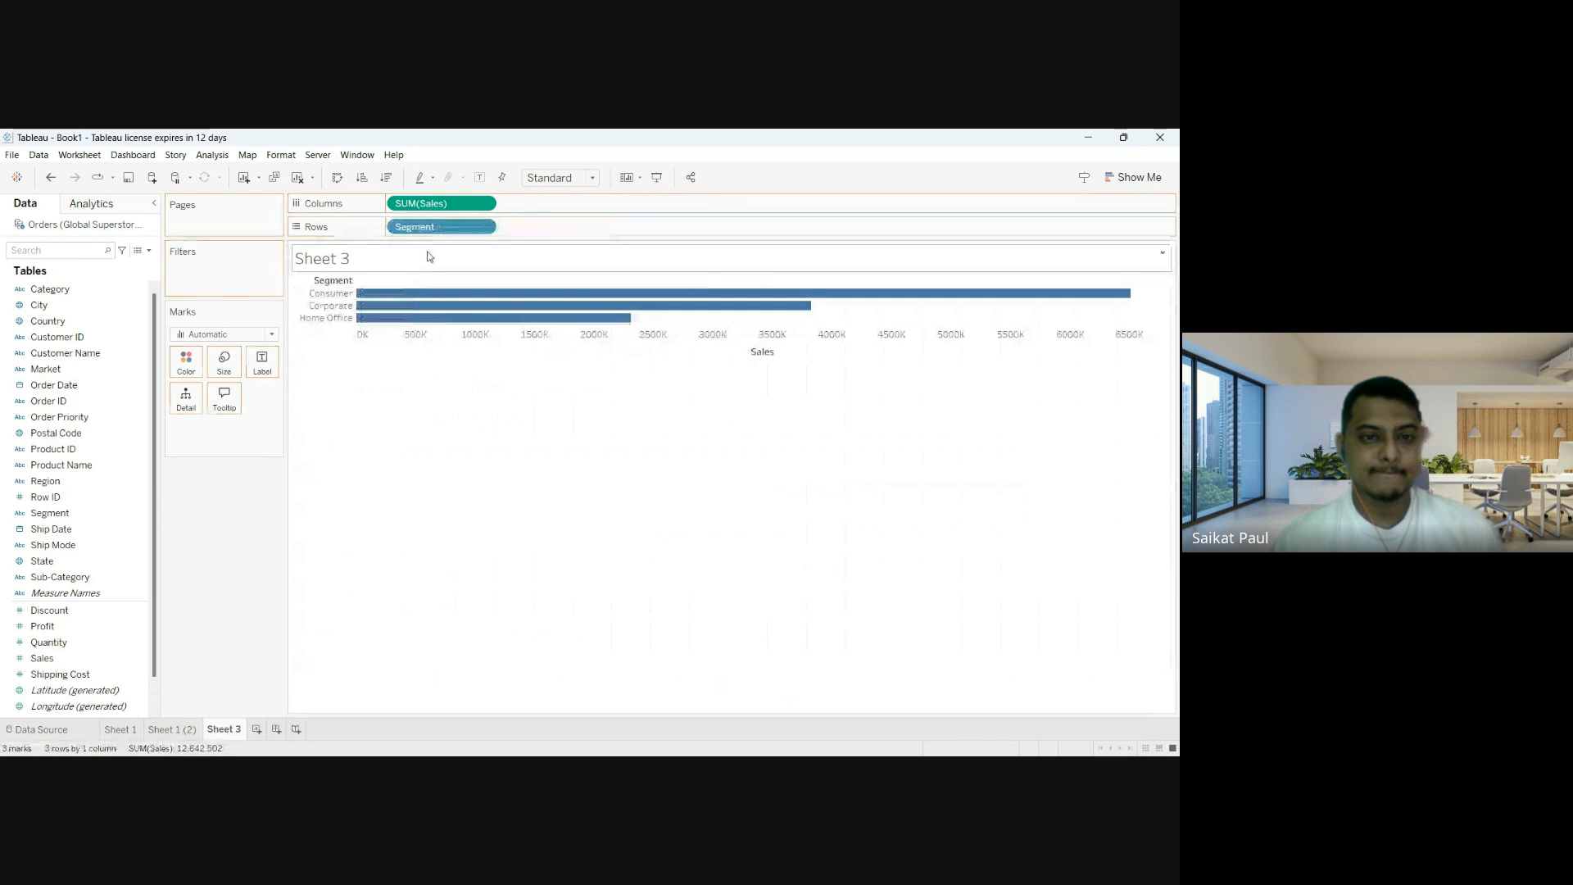
pyautogui.moveTo(442, 235); pyautogui.dragTo(230, 494)
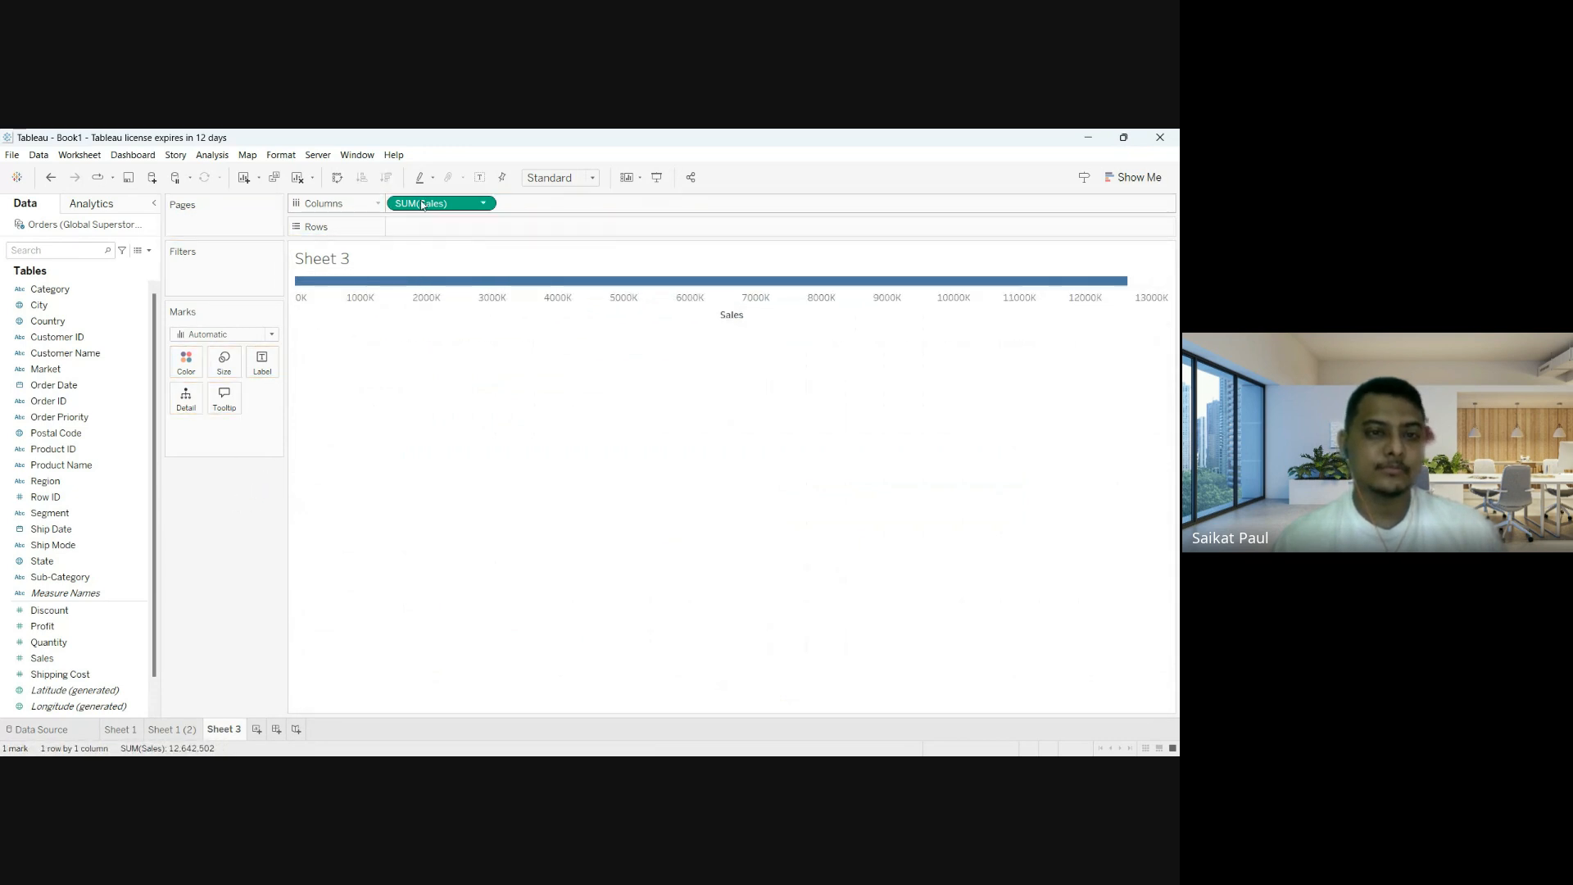
pyautogui.moveTo(335, 357); pyautogui.dragTo(224, 490)
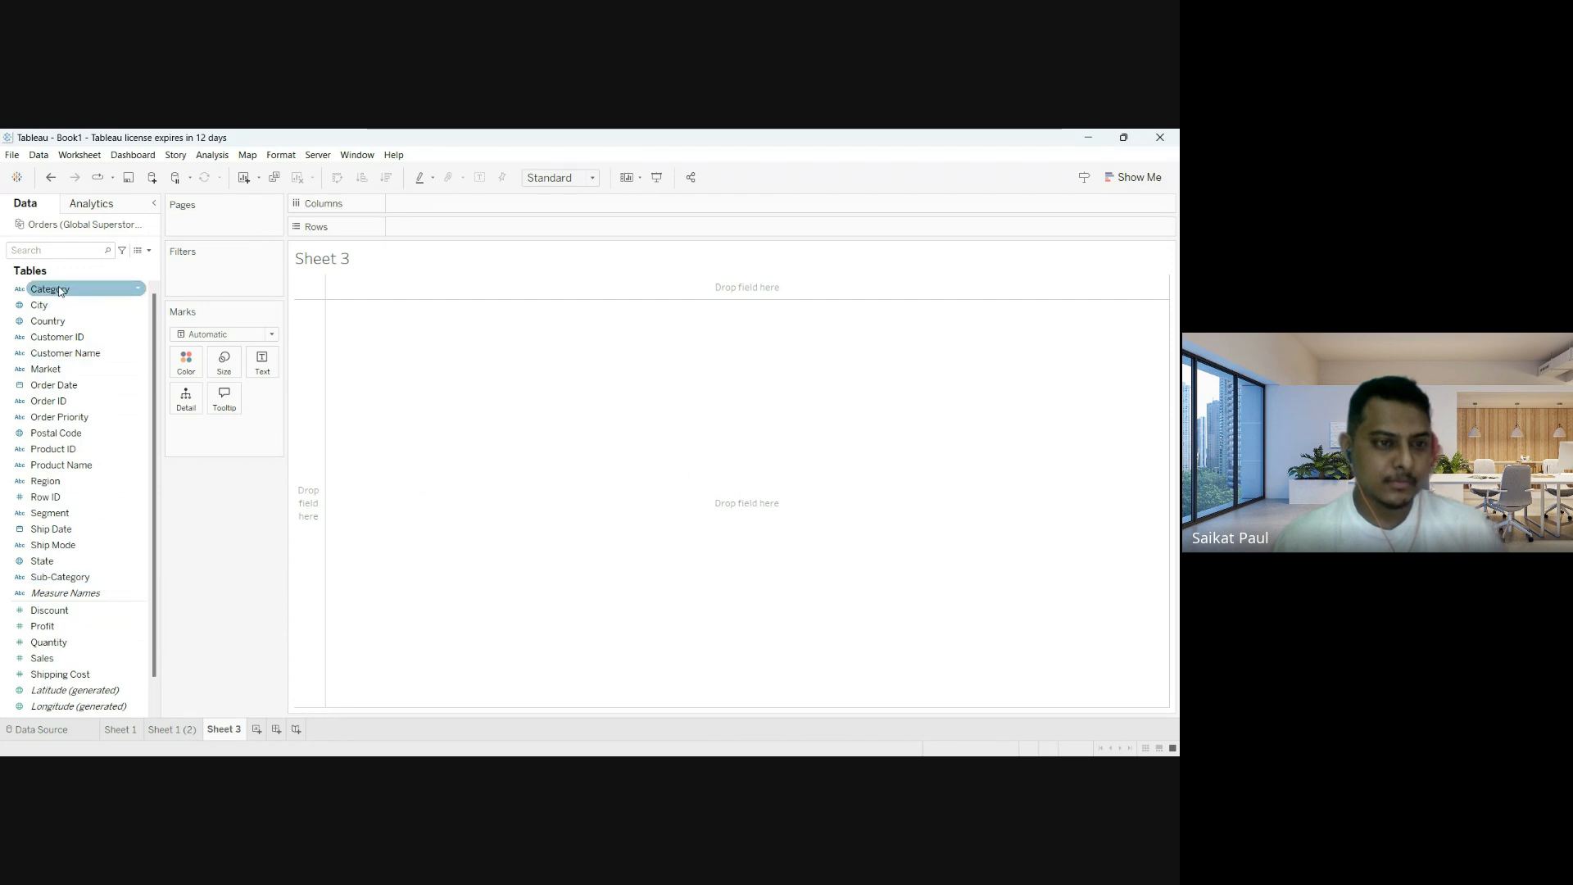
# Rebuild the text table on Sheet 3 with Category and Sub-Category on rows and Sales as its values.
pyautogui.moveTo(60, 577); pyautogui.dragTo(442, 230)
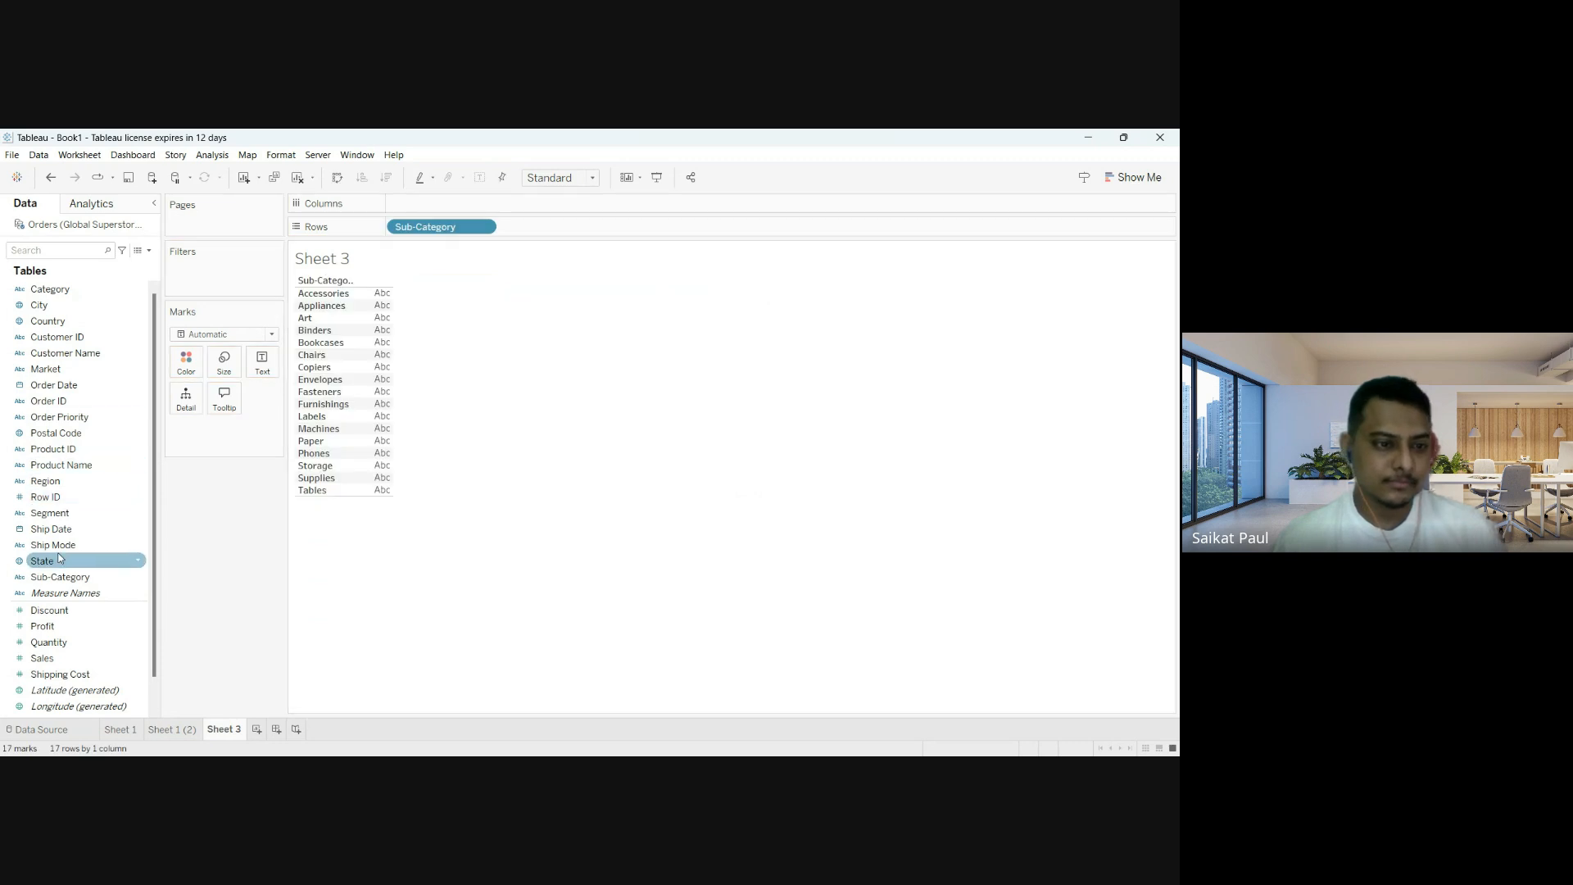
pyautogui.moveTo(72, 291); pyautogui.dragTo(109, 369)
pyautogui.moveTo(48, 292); pyautogui.dragTo(281, 269)
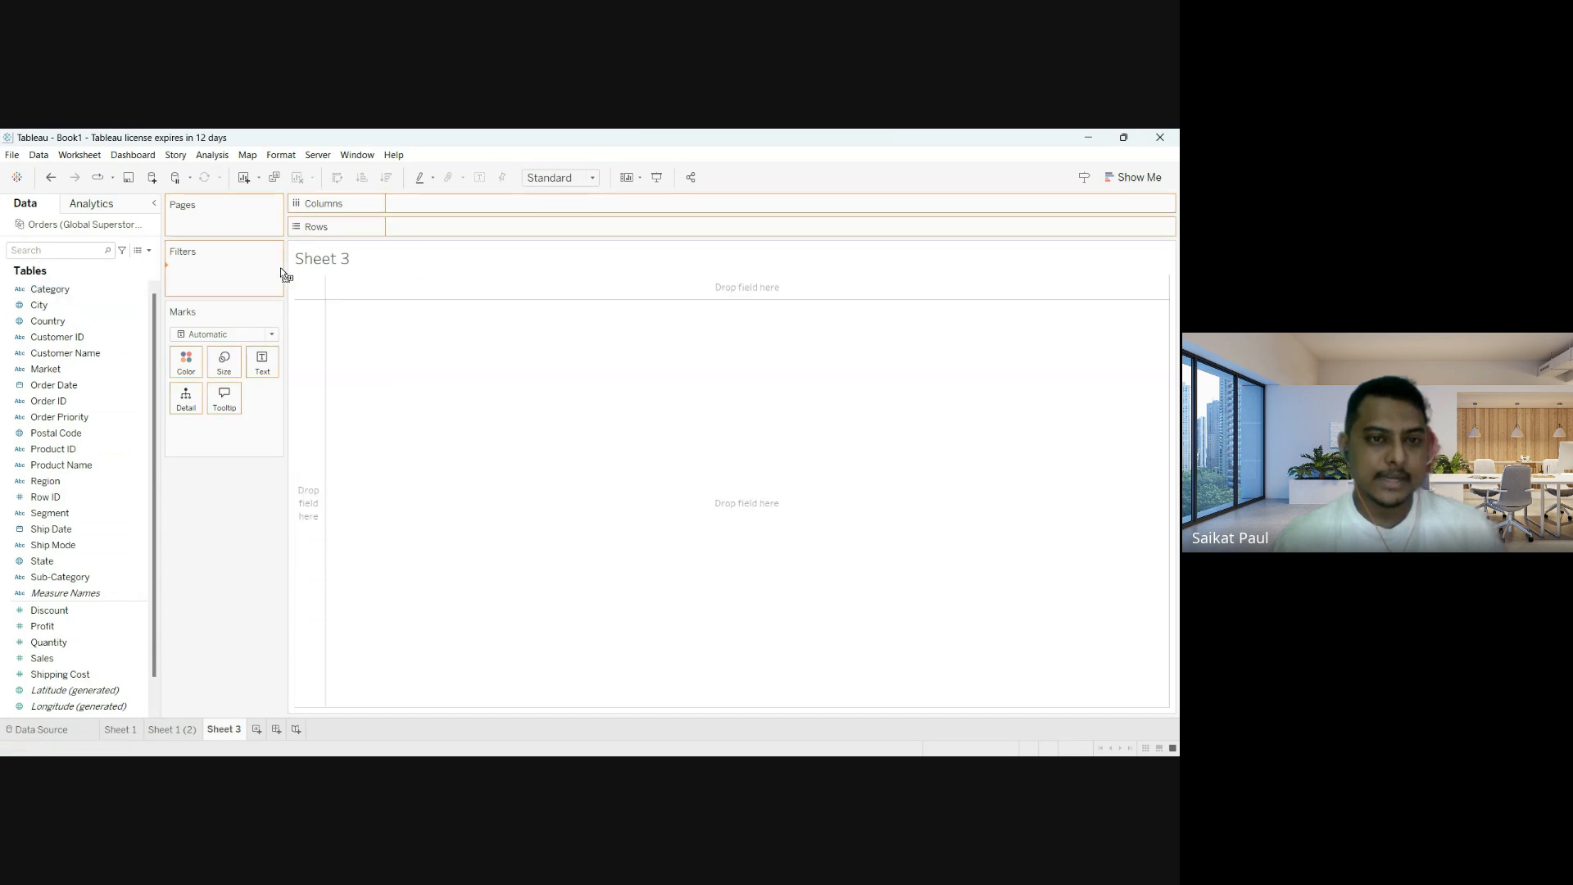
pyautogui.moveTo(426, 237); pyautogui.dragTo(426, 230)
pyautogui.moveTo(62, 577); pyautogui.dragTo(546, 231)
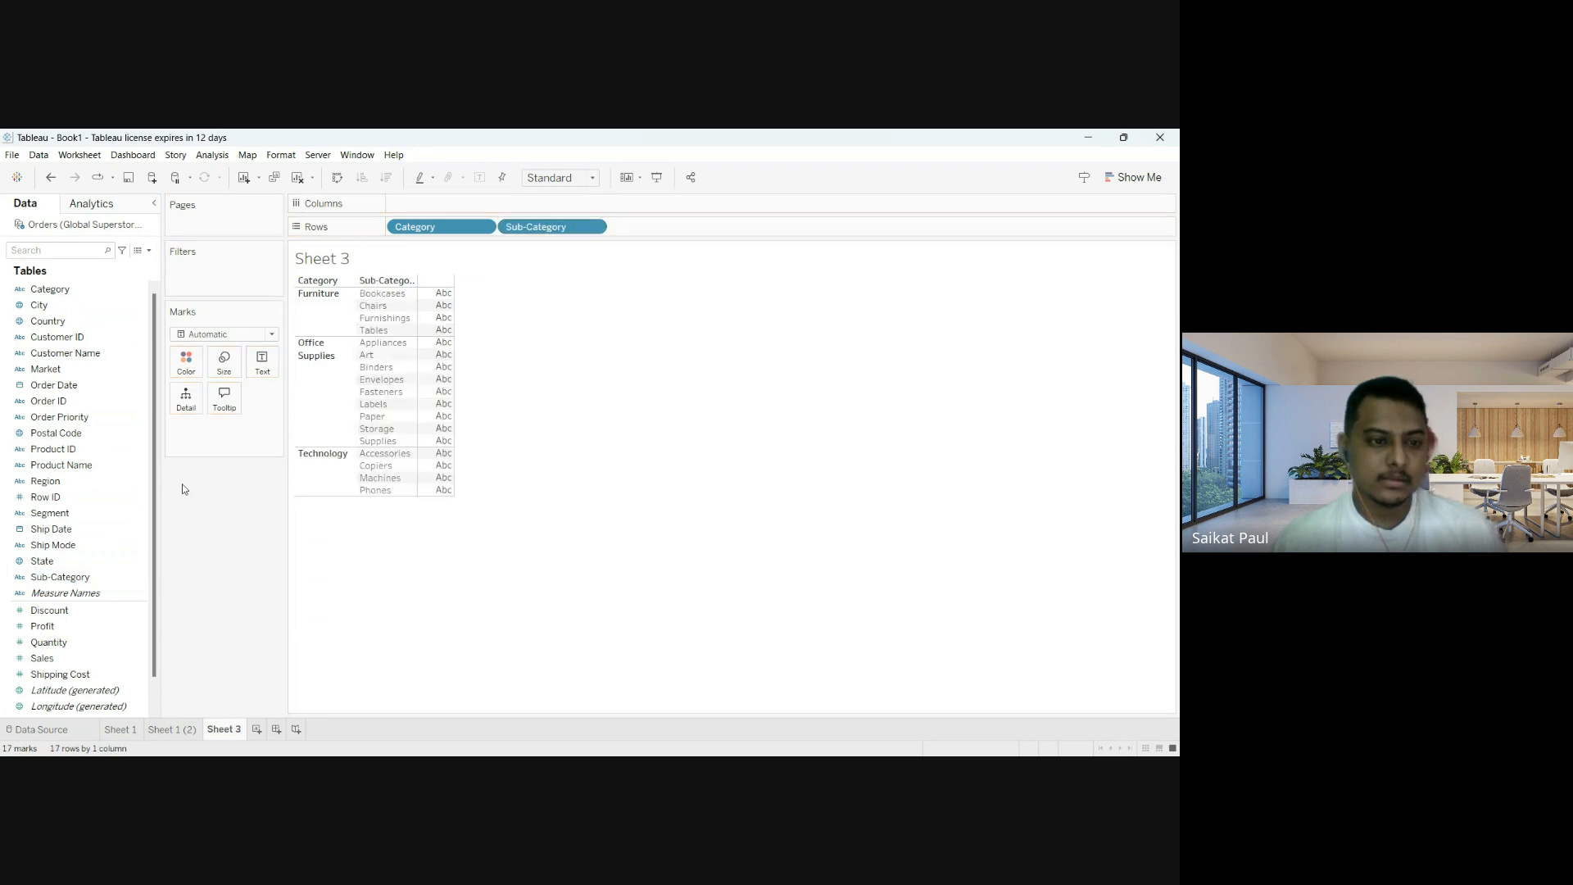
pyautogui.click(43, 659)
pyautogui.moveTo(43, 661); pyautogui.dragTo(443, 327)
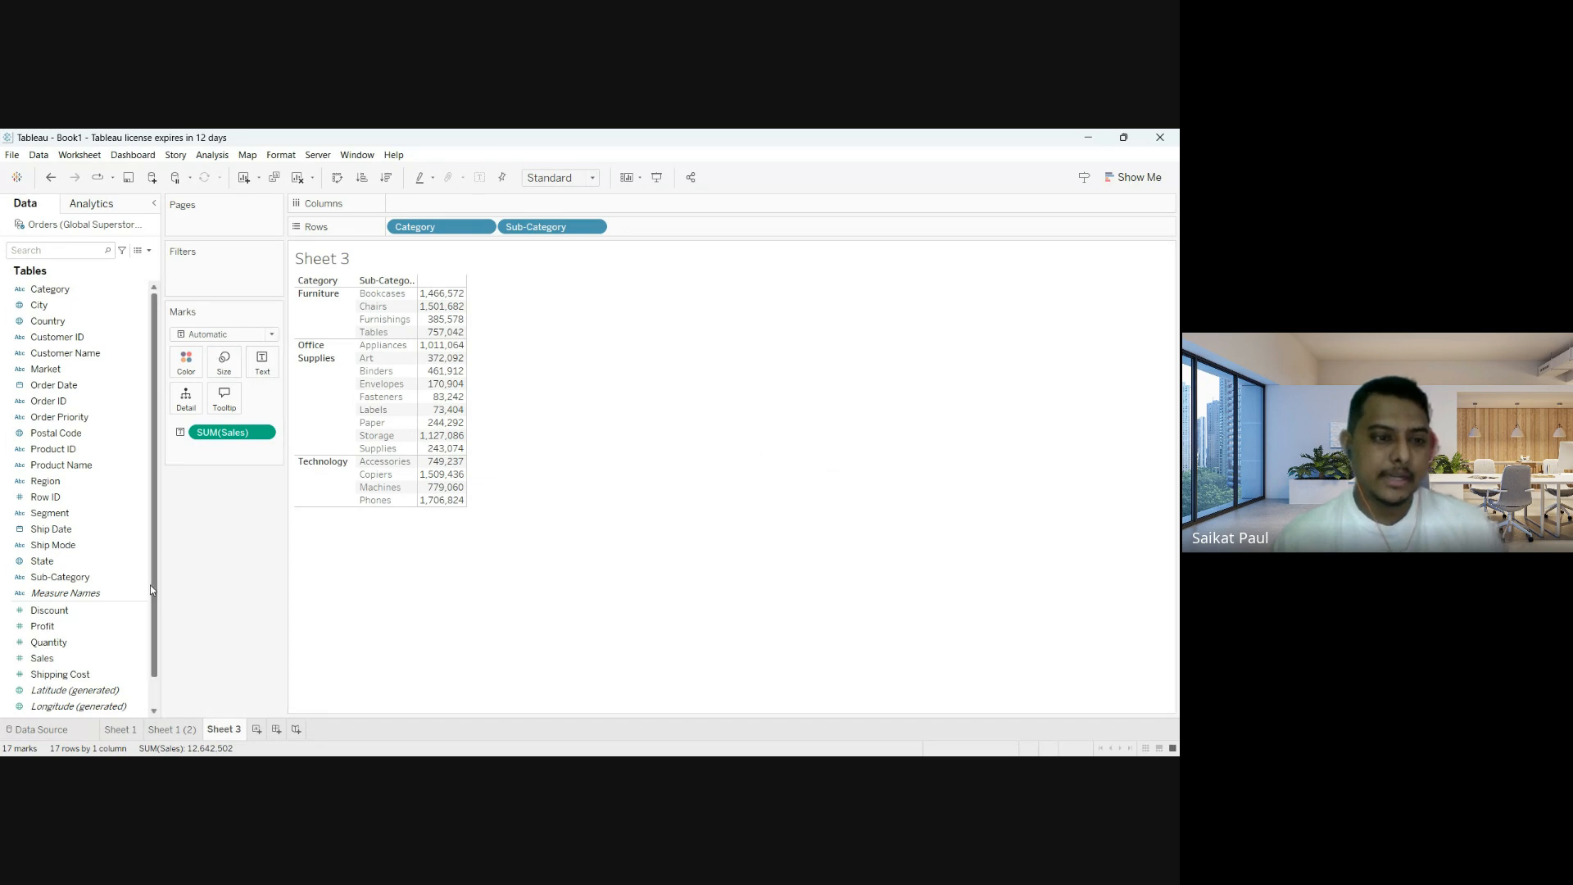
# Color the Sales table by Profit and set the mark type to Square to make a highlight table.
pyautogui.click(65, 660)
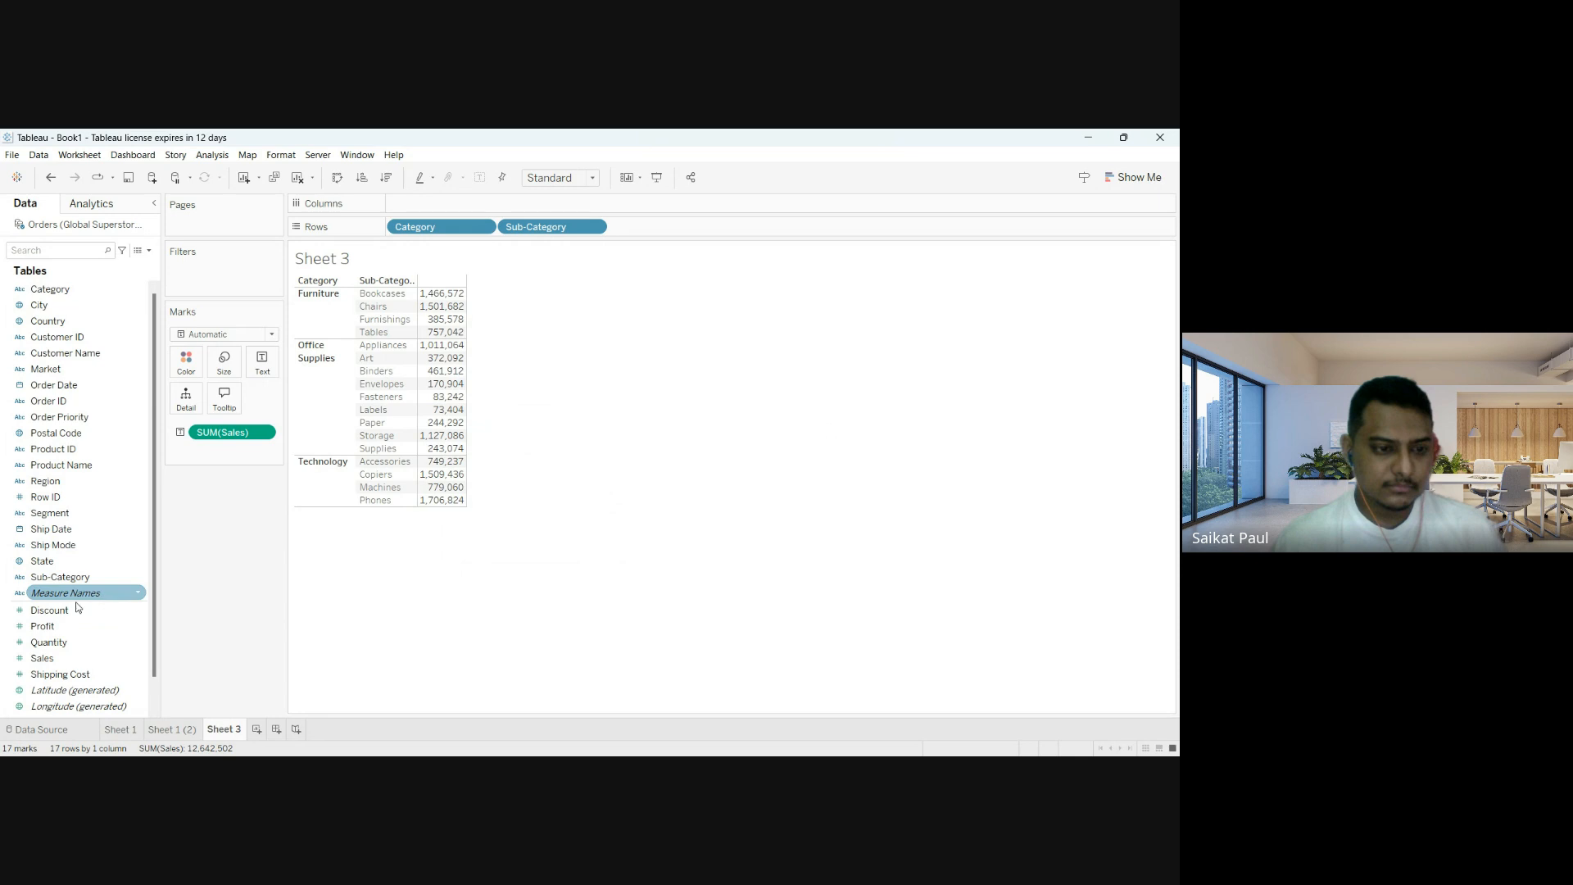
pyautogui.moveTo(43, 626)
pyautogui.mouseDown()
pyautogui.moveTo(185, 453)
pyautogui.moveTo(187, 364)
pyautogui.mouseUp()
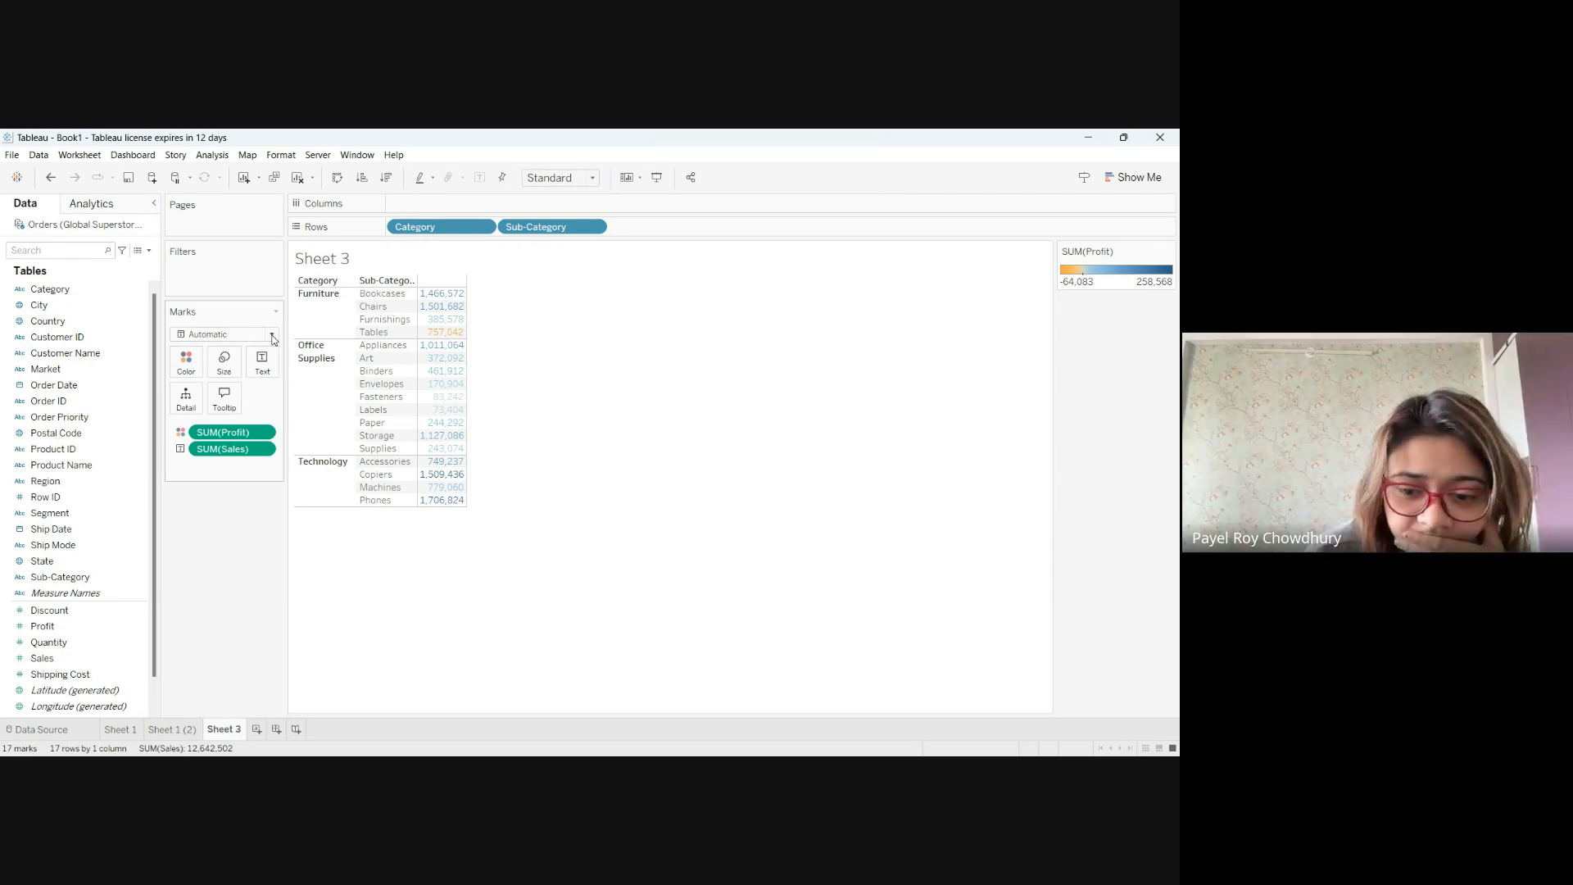
pyautogui.click(257, 416)
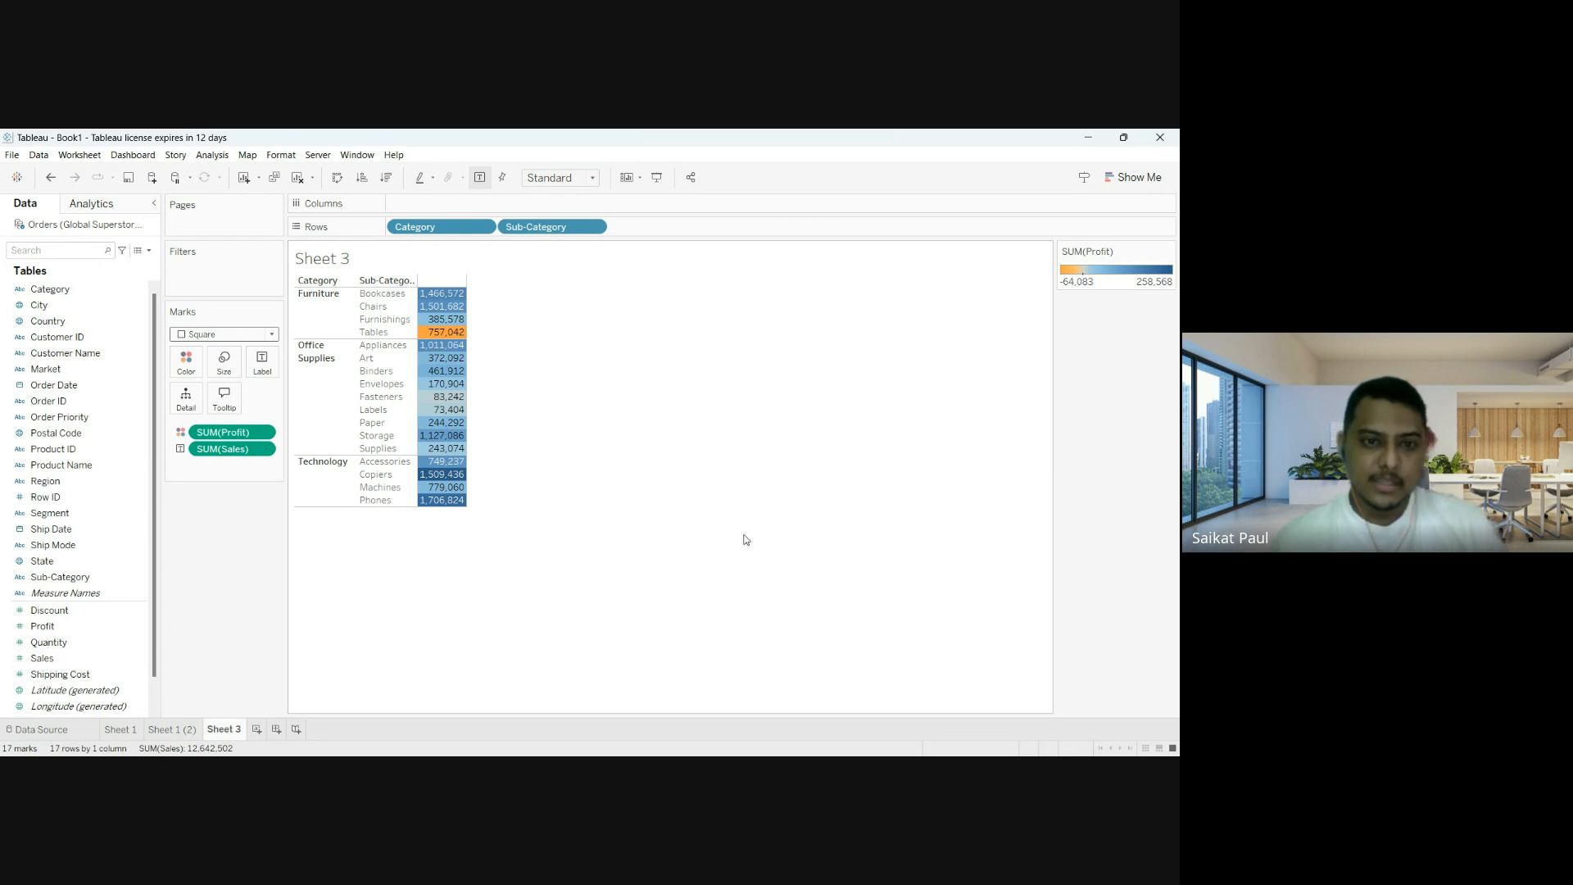
pyautogui.moveTo(457, 300)
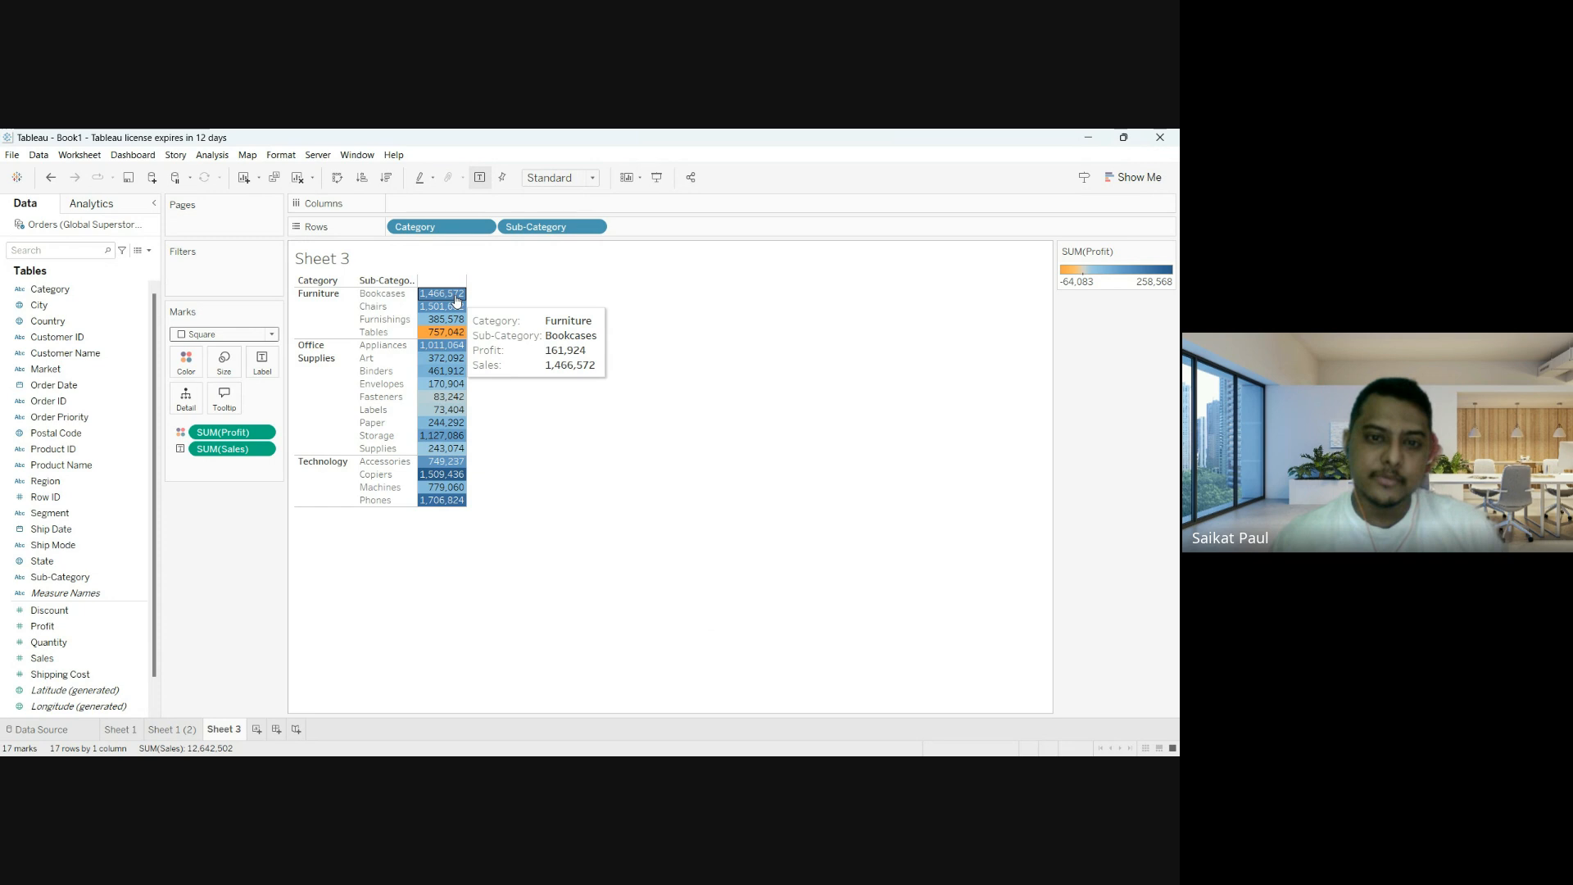
pyautogui.moveTo(447, 338)
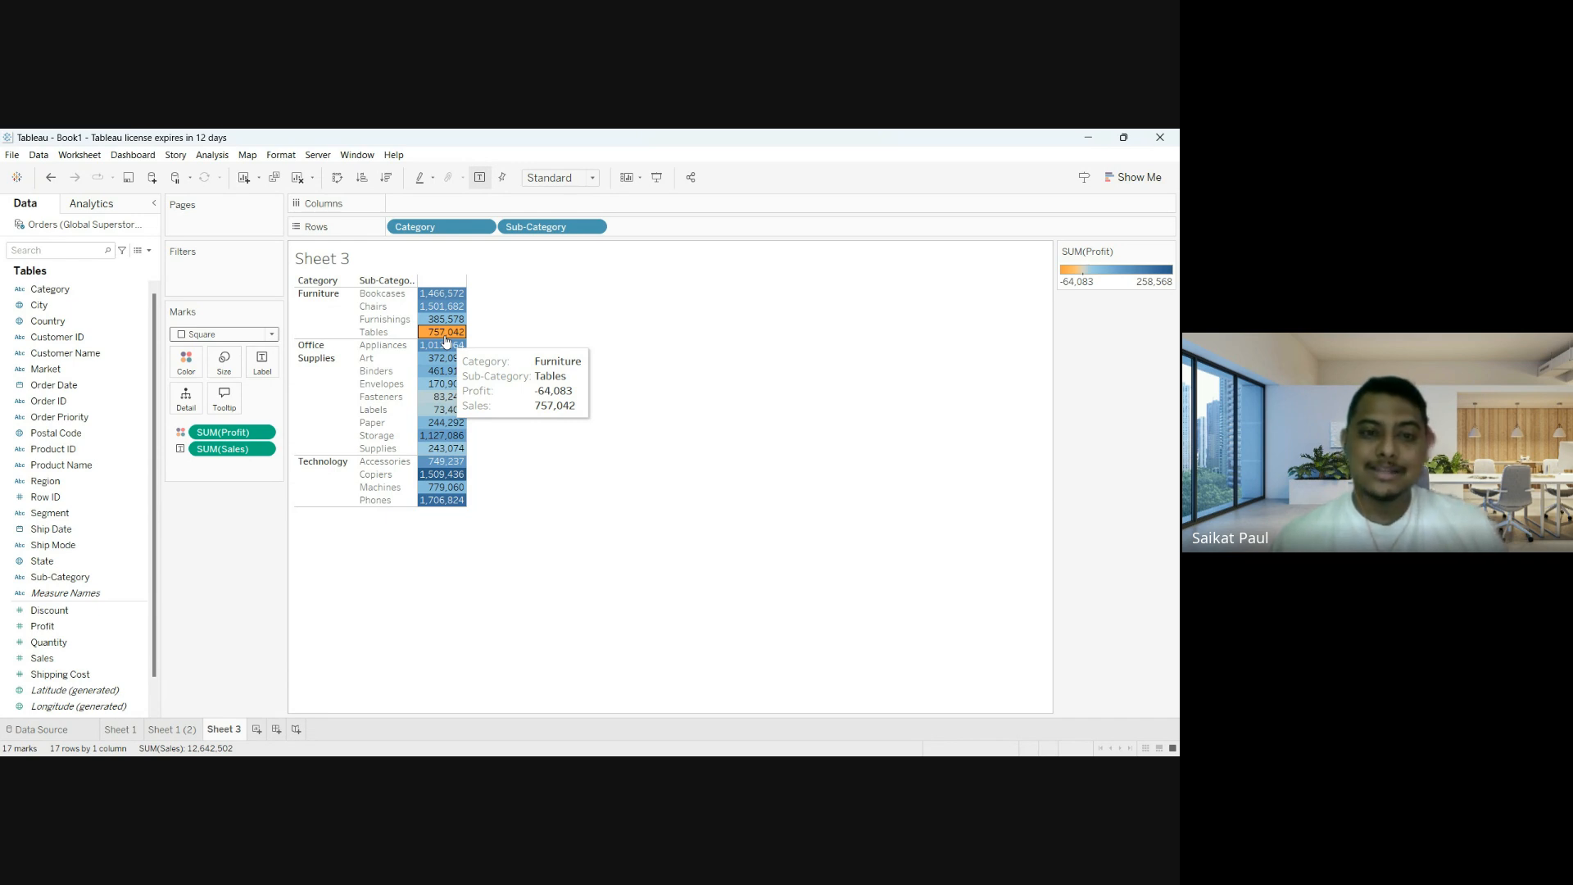
pyautogui.moveTo(459, 480)
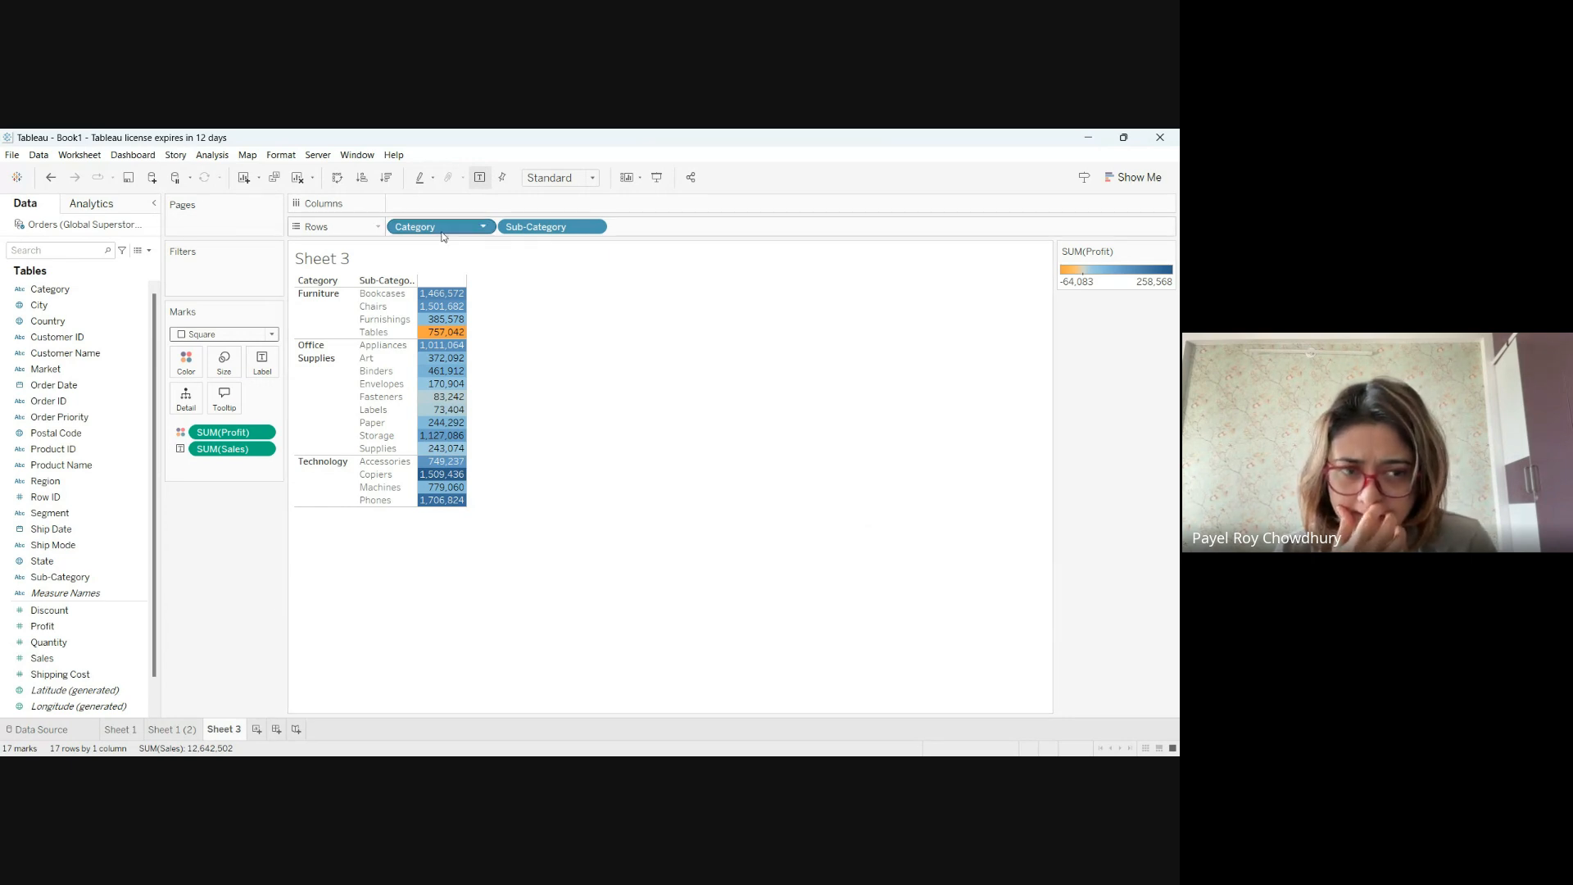
# Clear all fields of the highlight table from Sheet 3 and set the mark type back to Automatic.
pyautogui.moveTo(441, 231); pyautogui.dragTo(213, 480)
pyautogui.moveTo(232, 448); pyautogui.dragTo(216, 553)
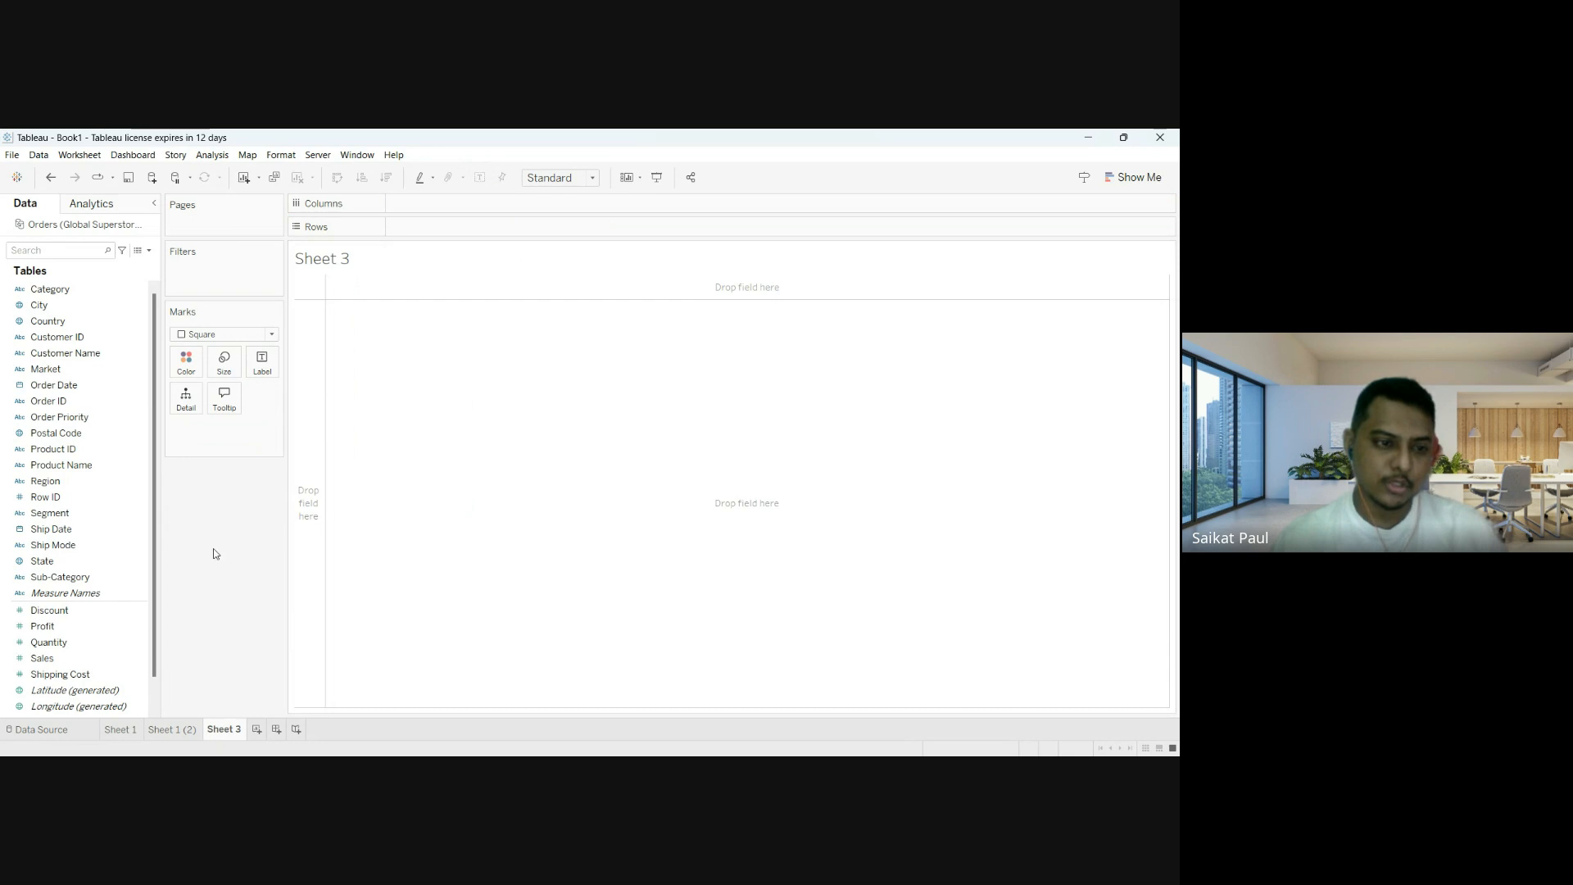
pyautogui.click(139, 577)
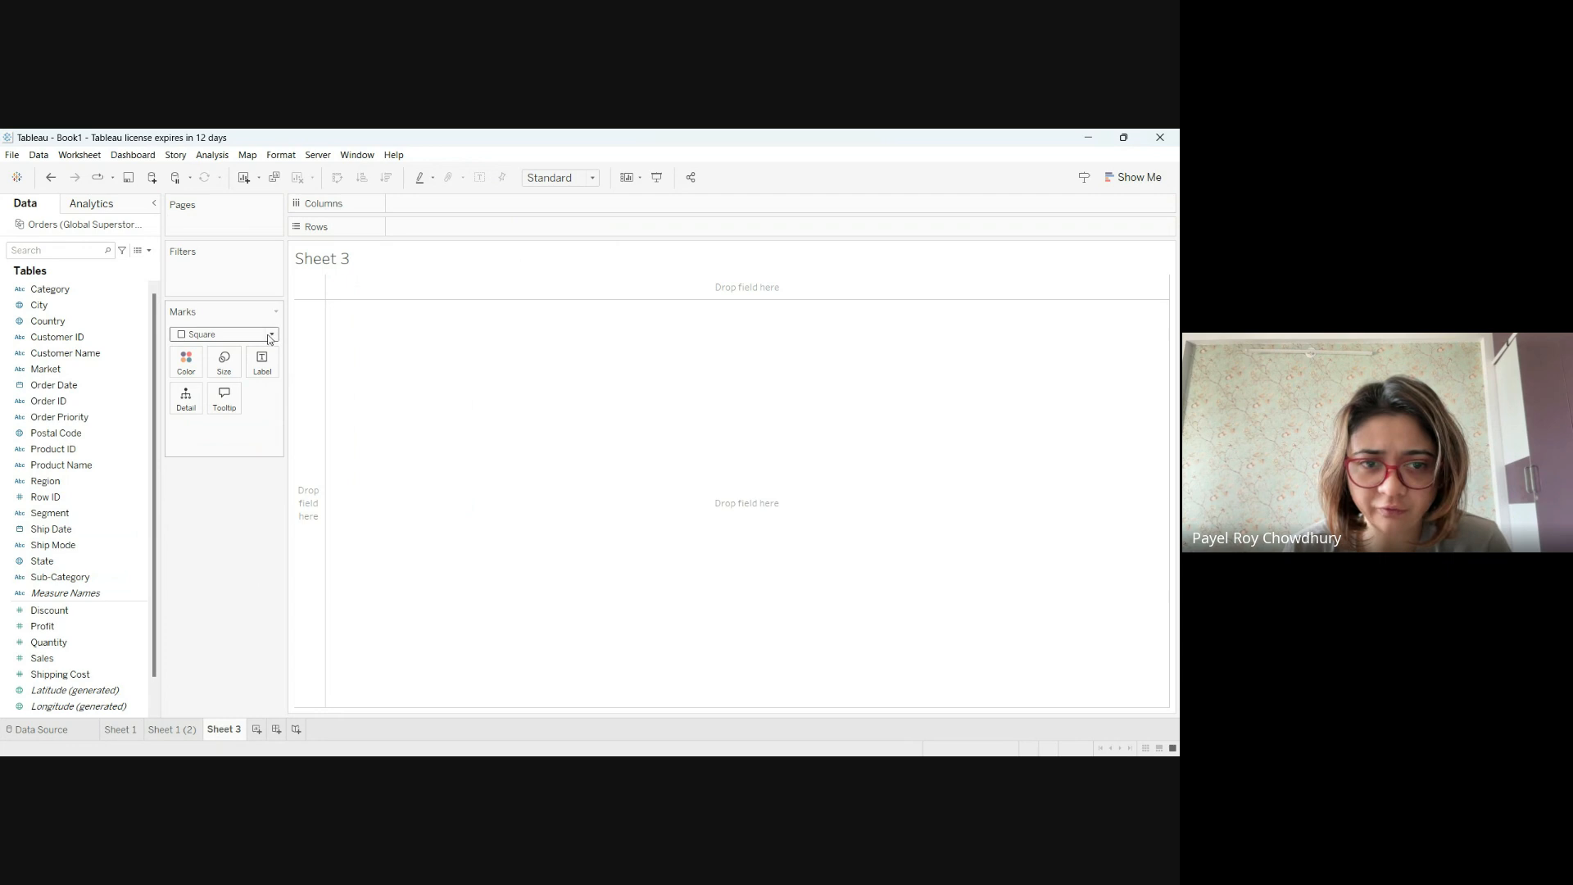
pyautogui.click(232, 351)
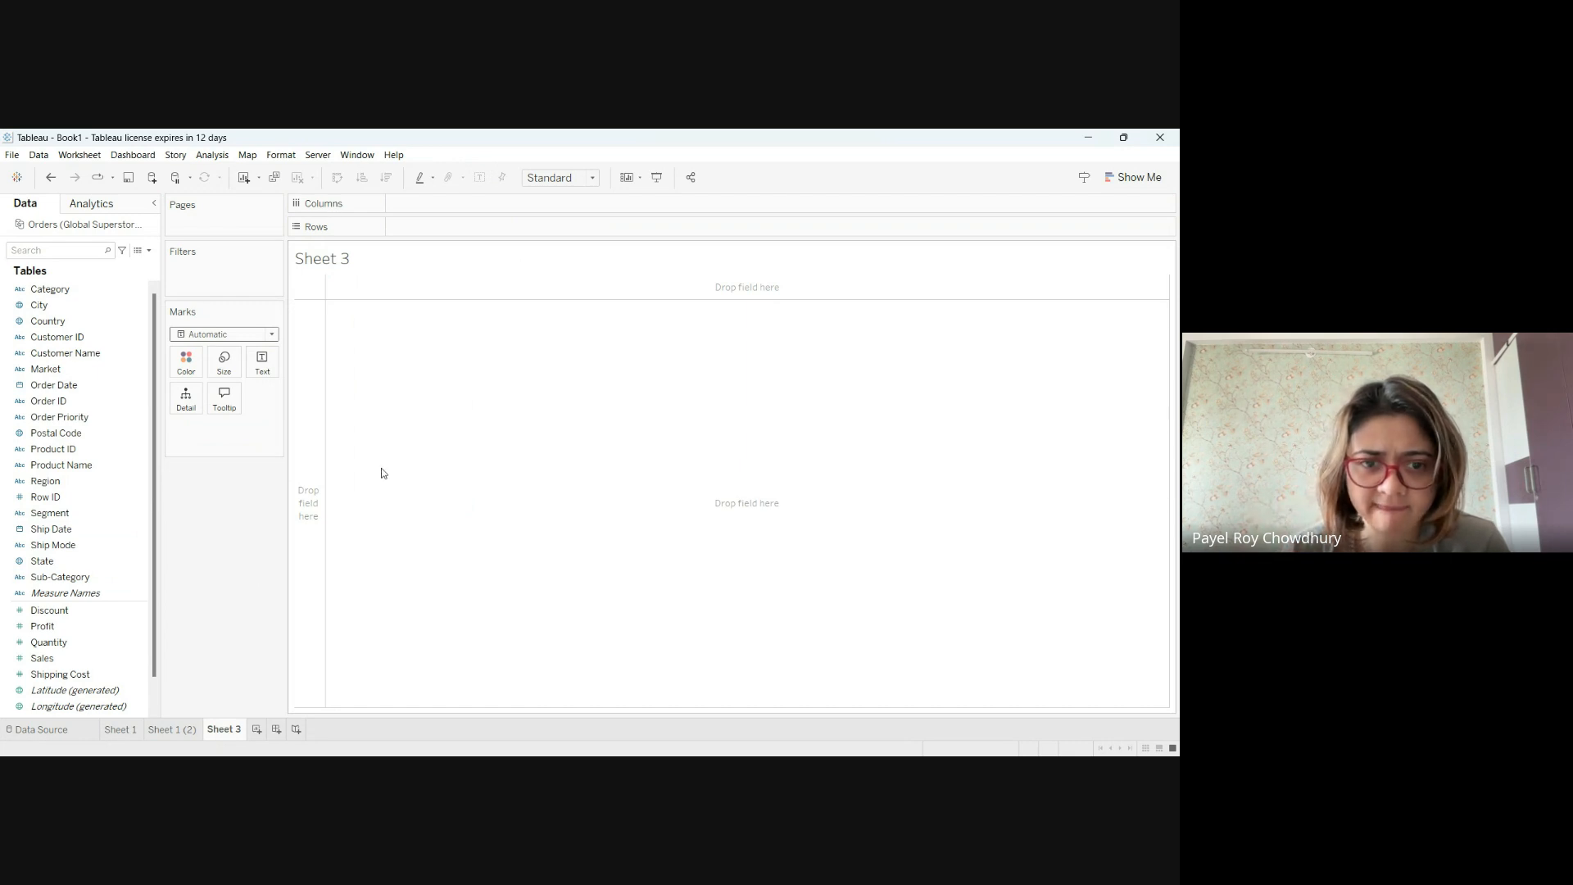
# Place Category and Sub-Category on rows of the empty sheet and add Sales to the table's values.
pyautogui.click(36, 578)
pyautogui.moveTo(36, 578); pyautogui.dragTo(461, 229)
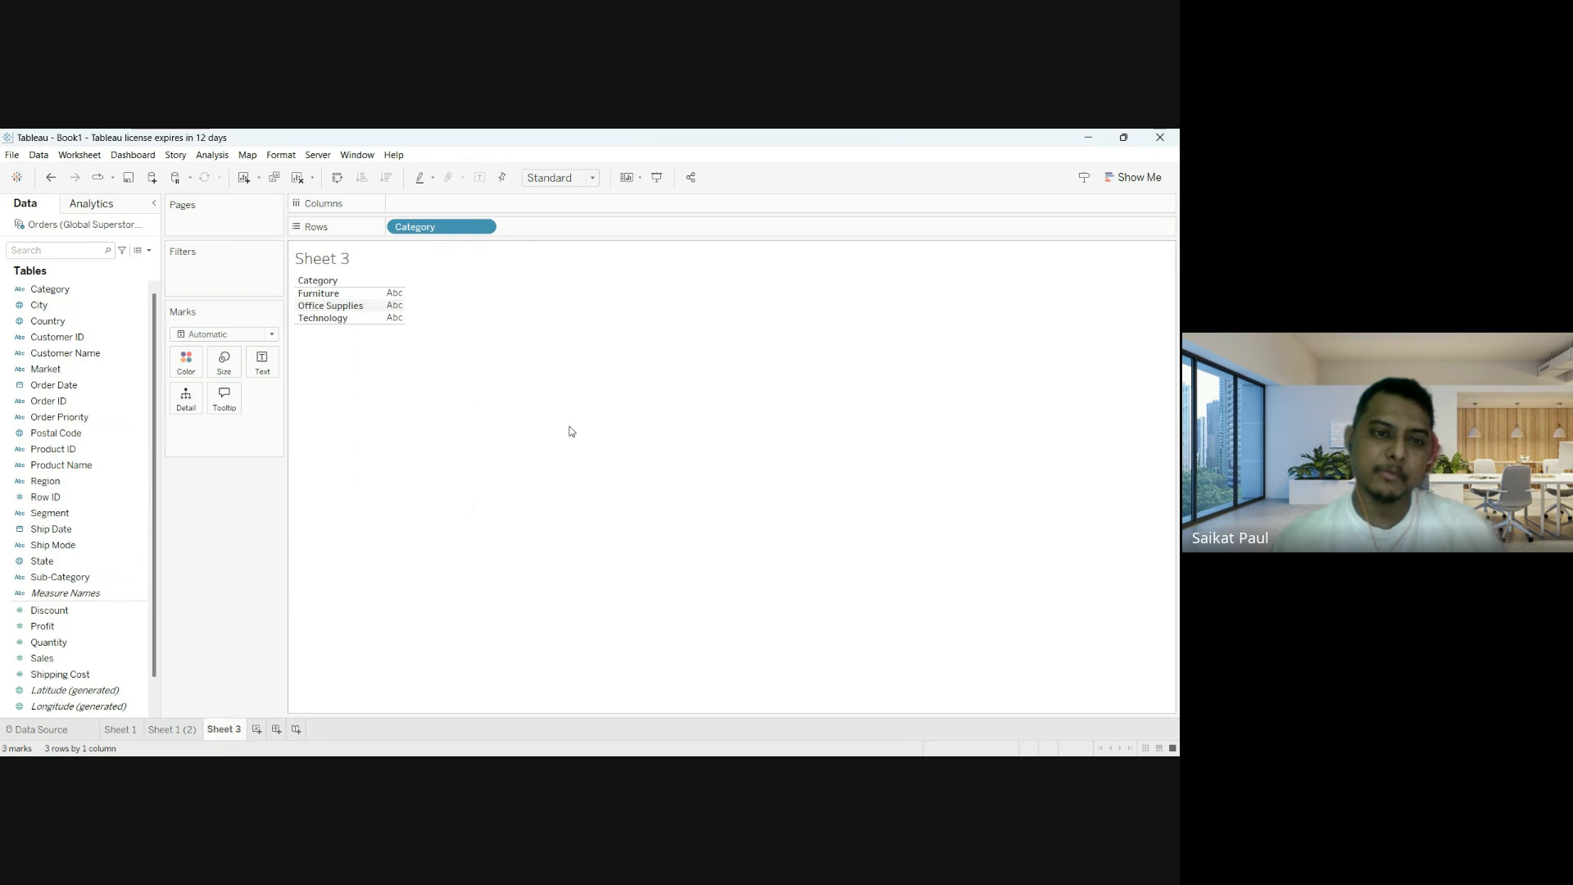
pyautogui.click(73, 579)
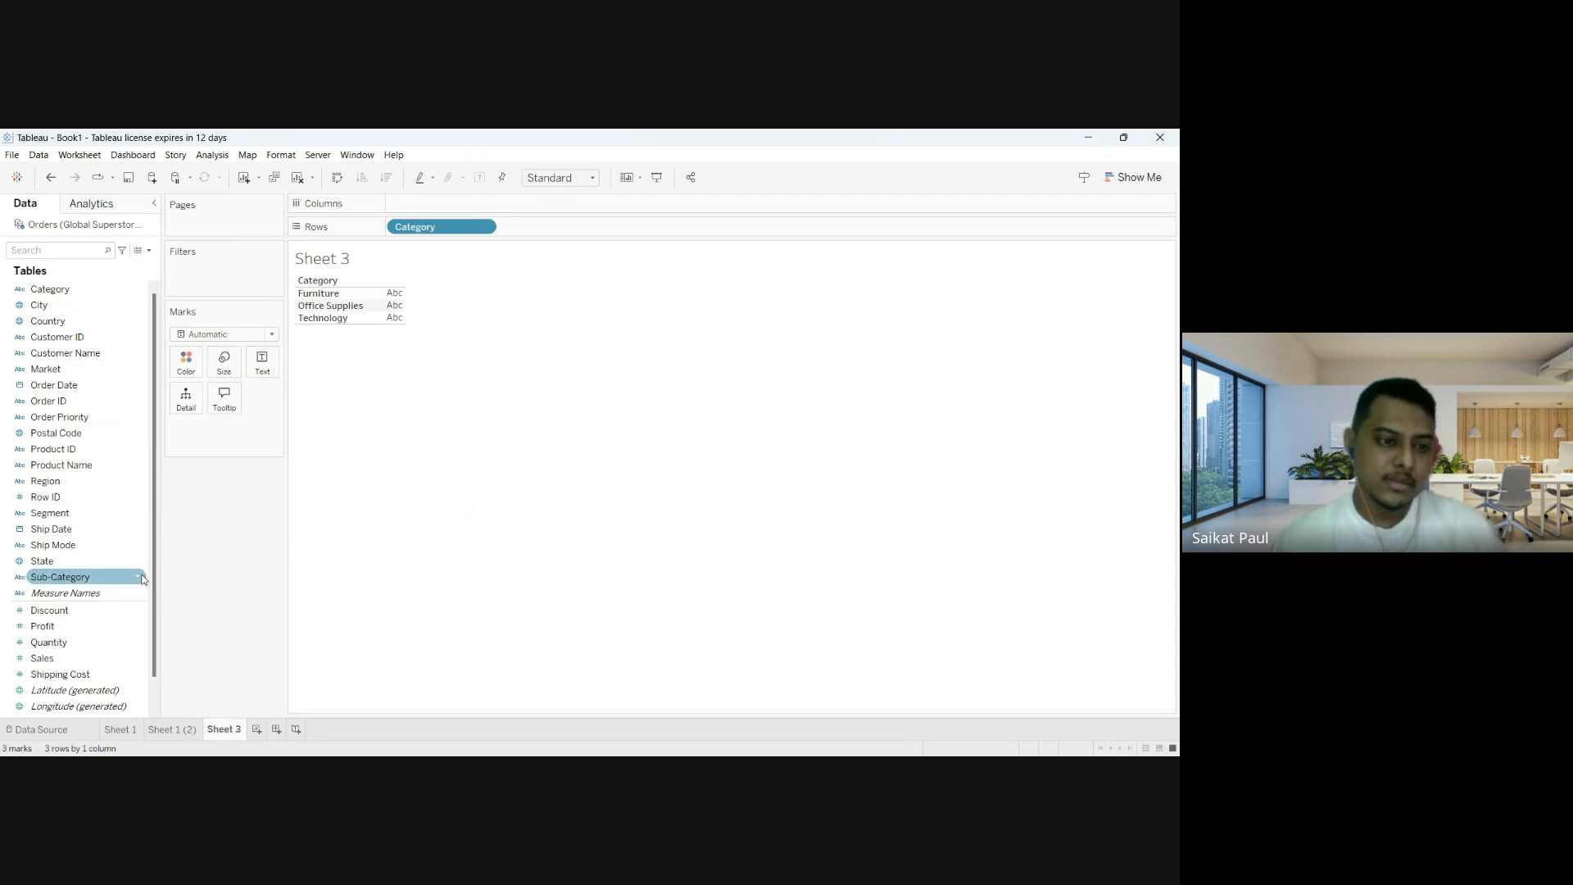
pyautogui.moveTo(66, 579); pyautogui.dragTo(583, 229)
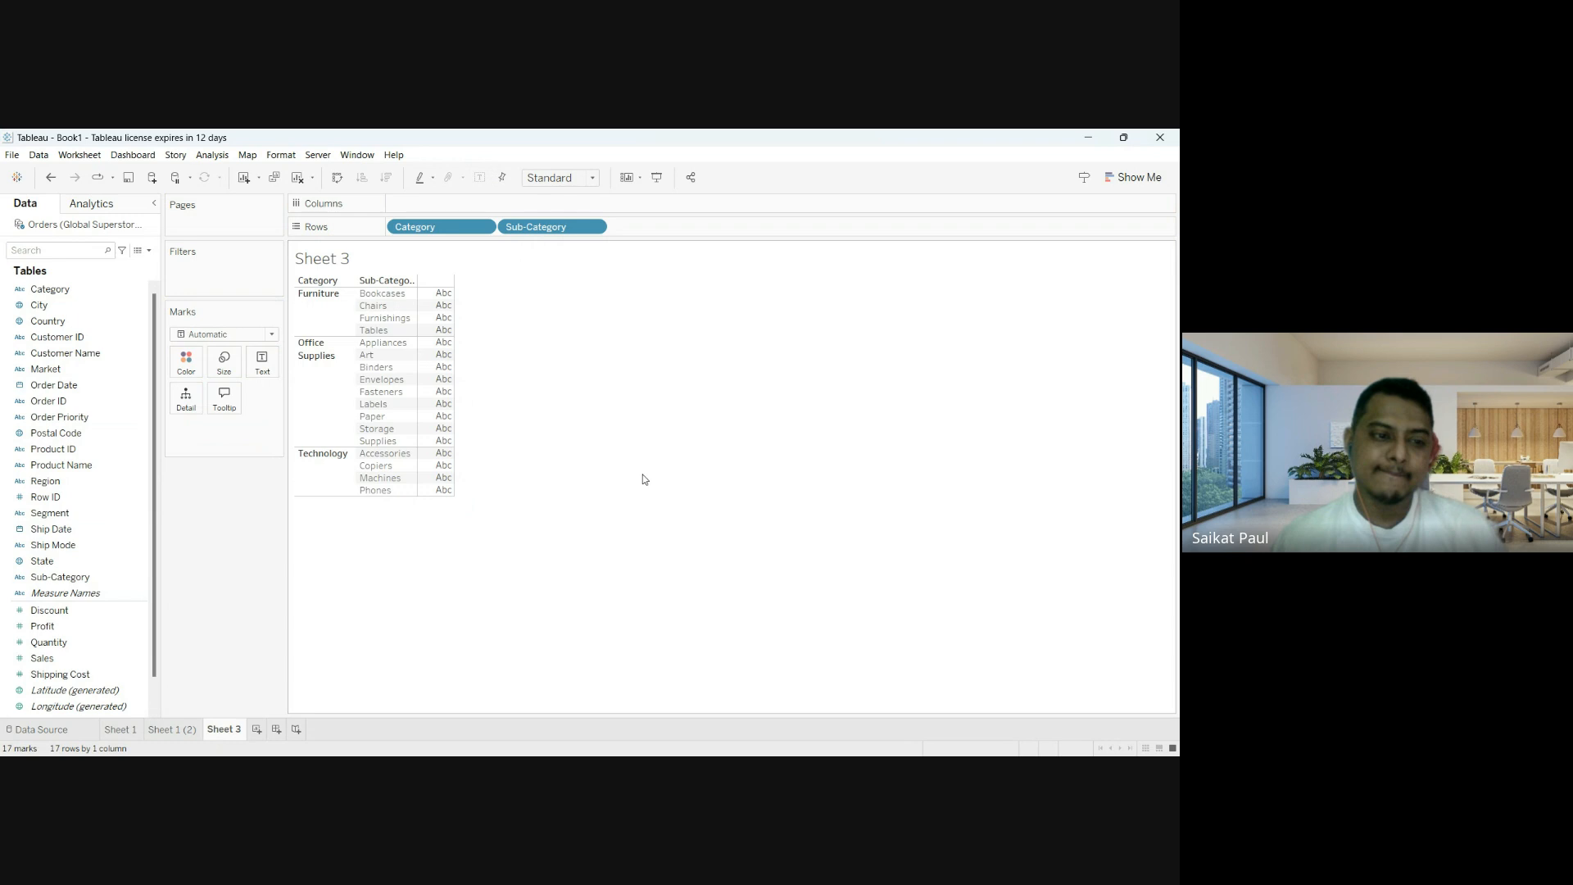
pyautogui.moveTo(42, 658); pyautogui.dragTo(456, 360)
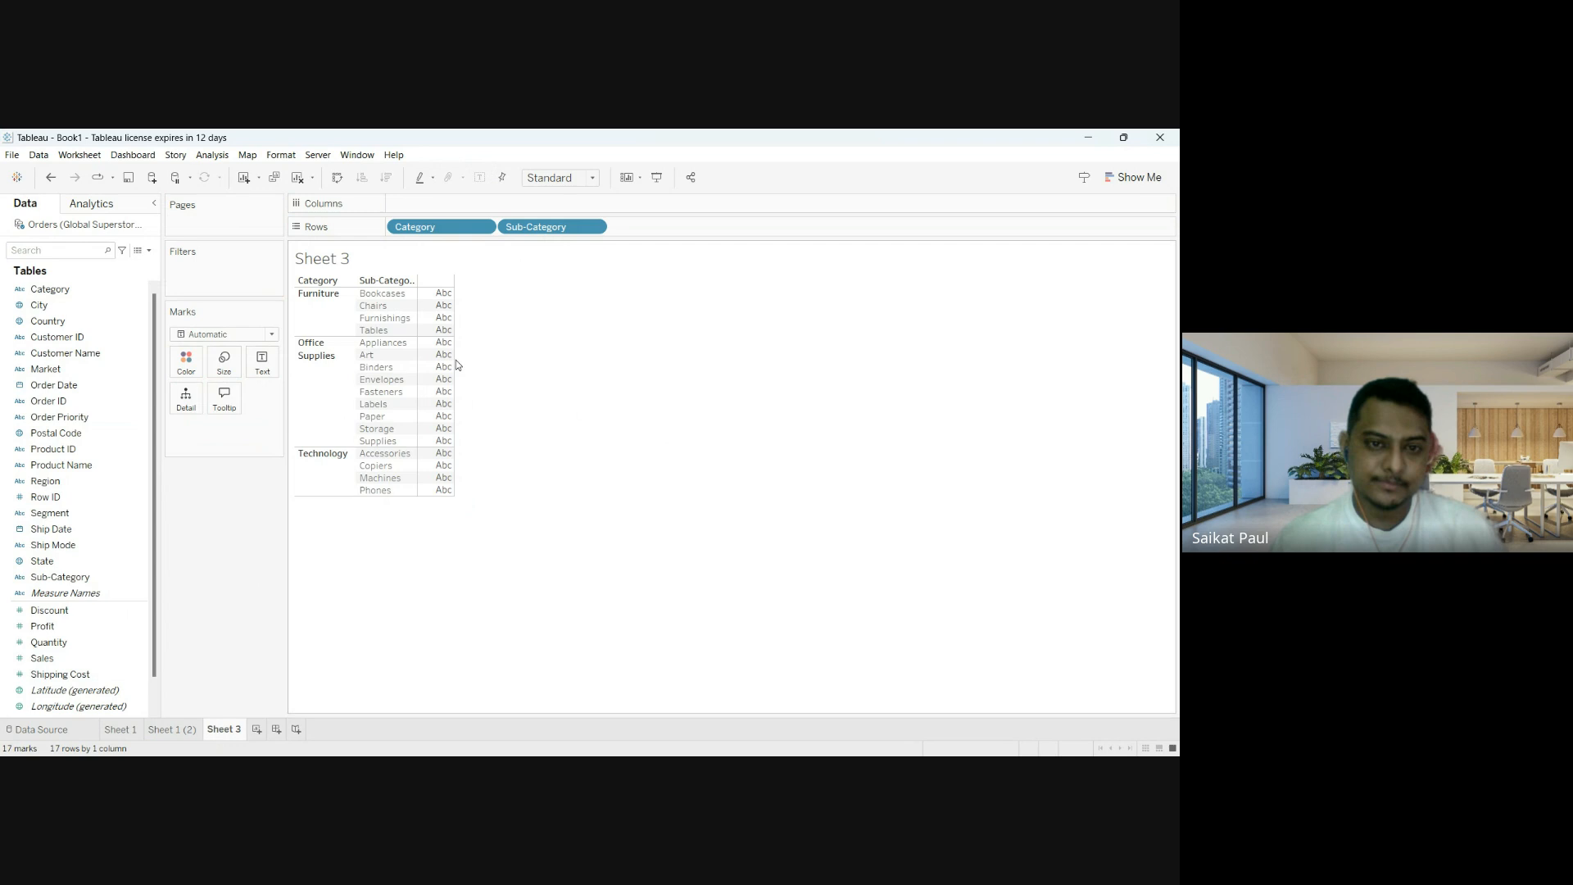
pyautogui.moveTo(42, 658); pyautogui.dragTo(450, 401)
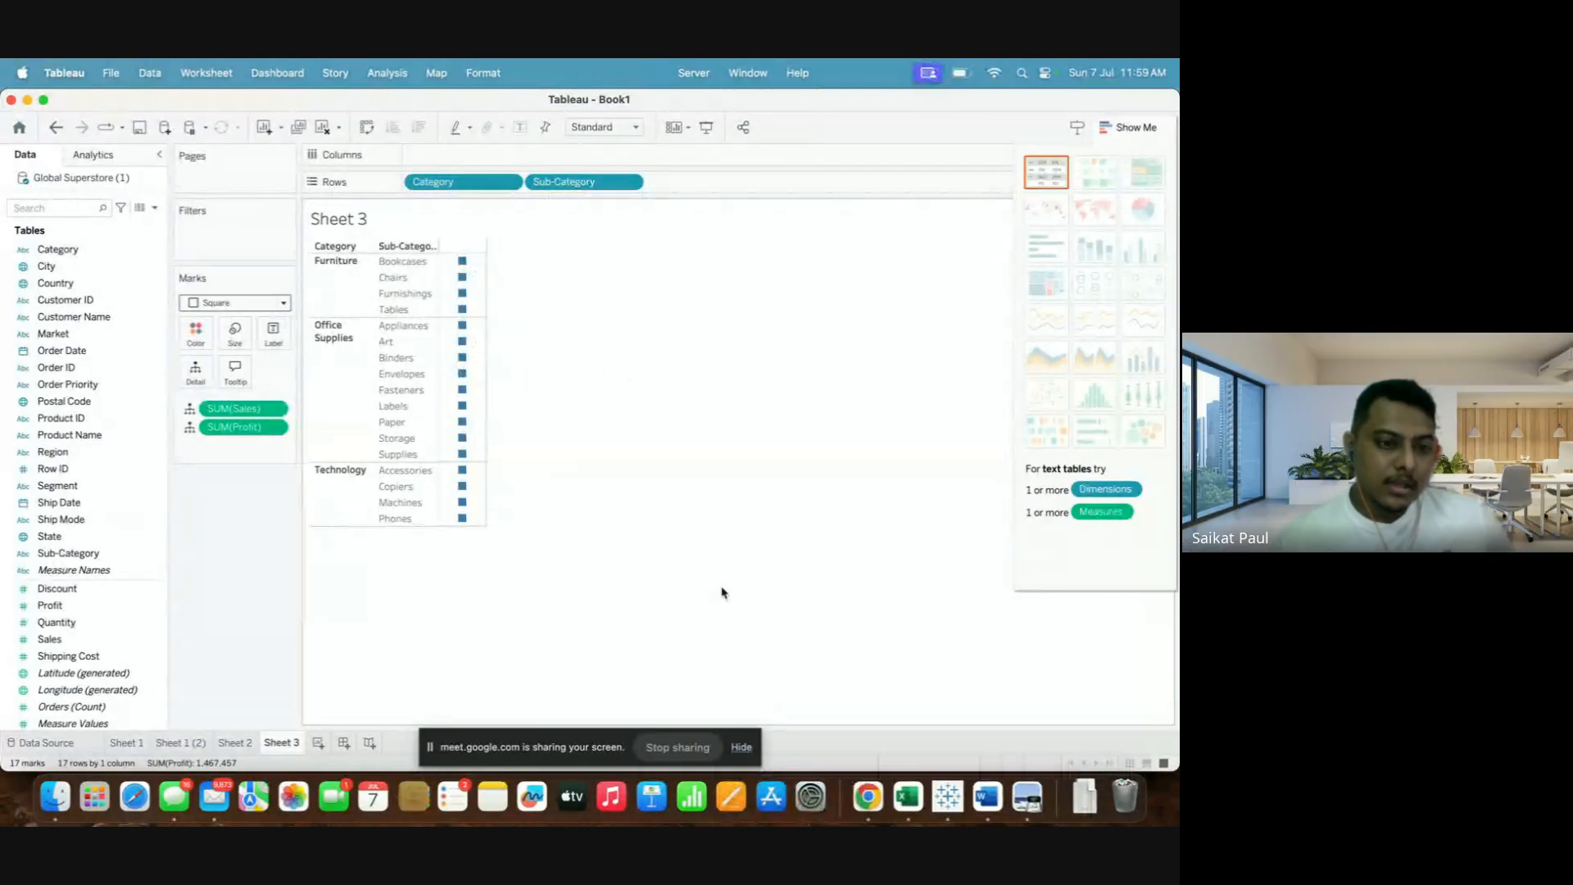
# Dismiss the infinity mirror notice in Google Meet and switch back to Tableau.
pyautogui.click(744, 749)
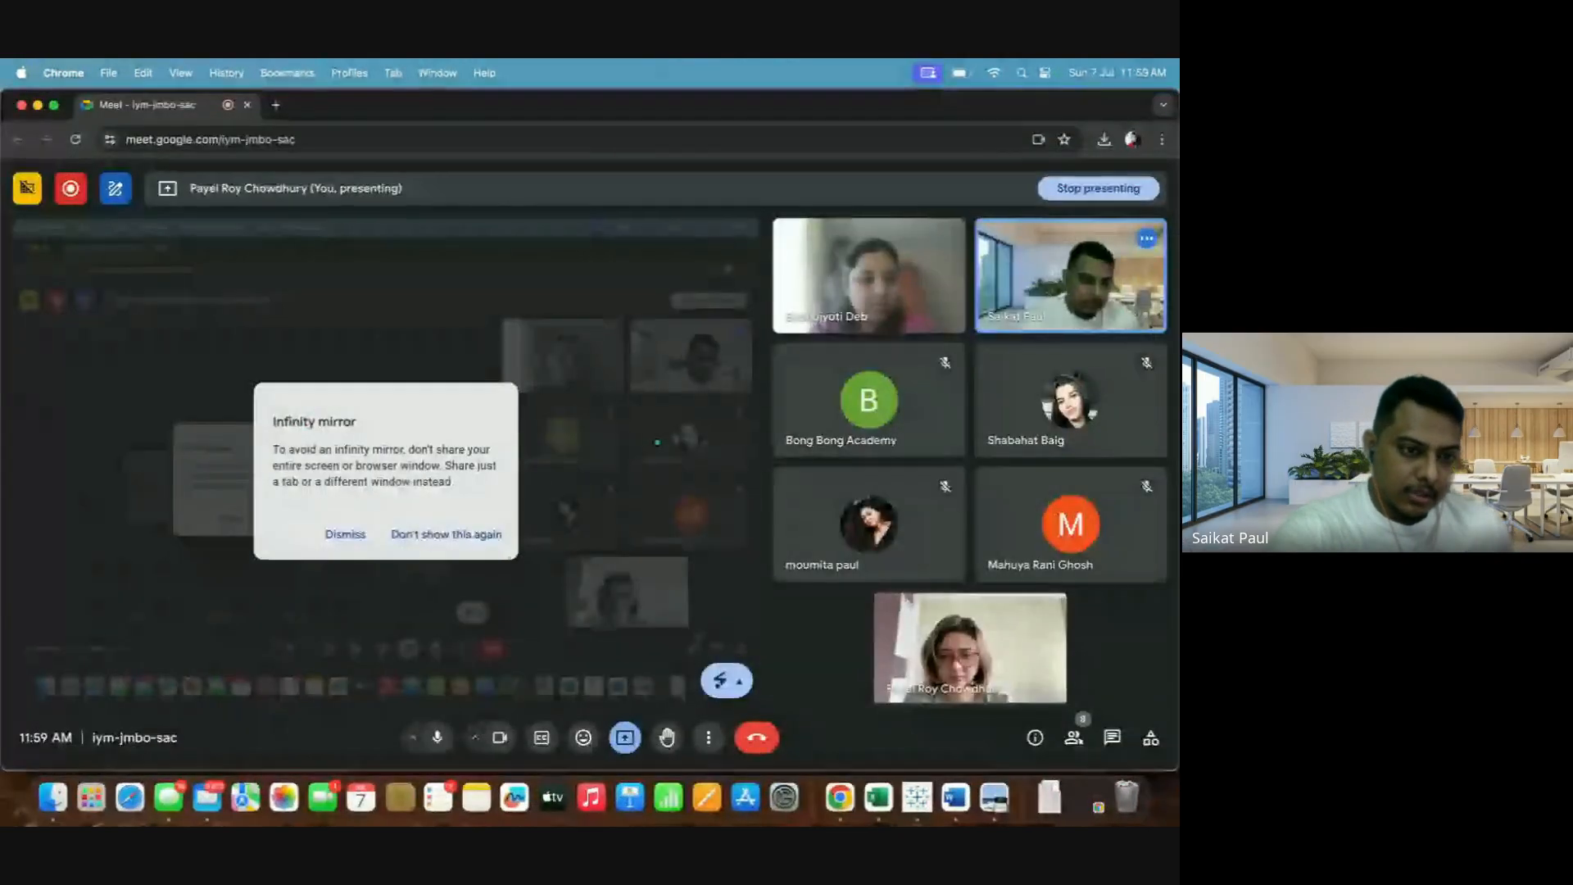
pyautogui.click(345, 534)
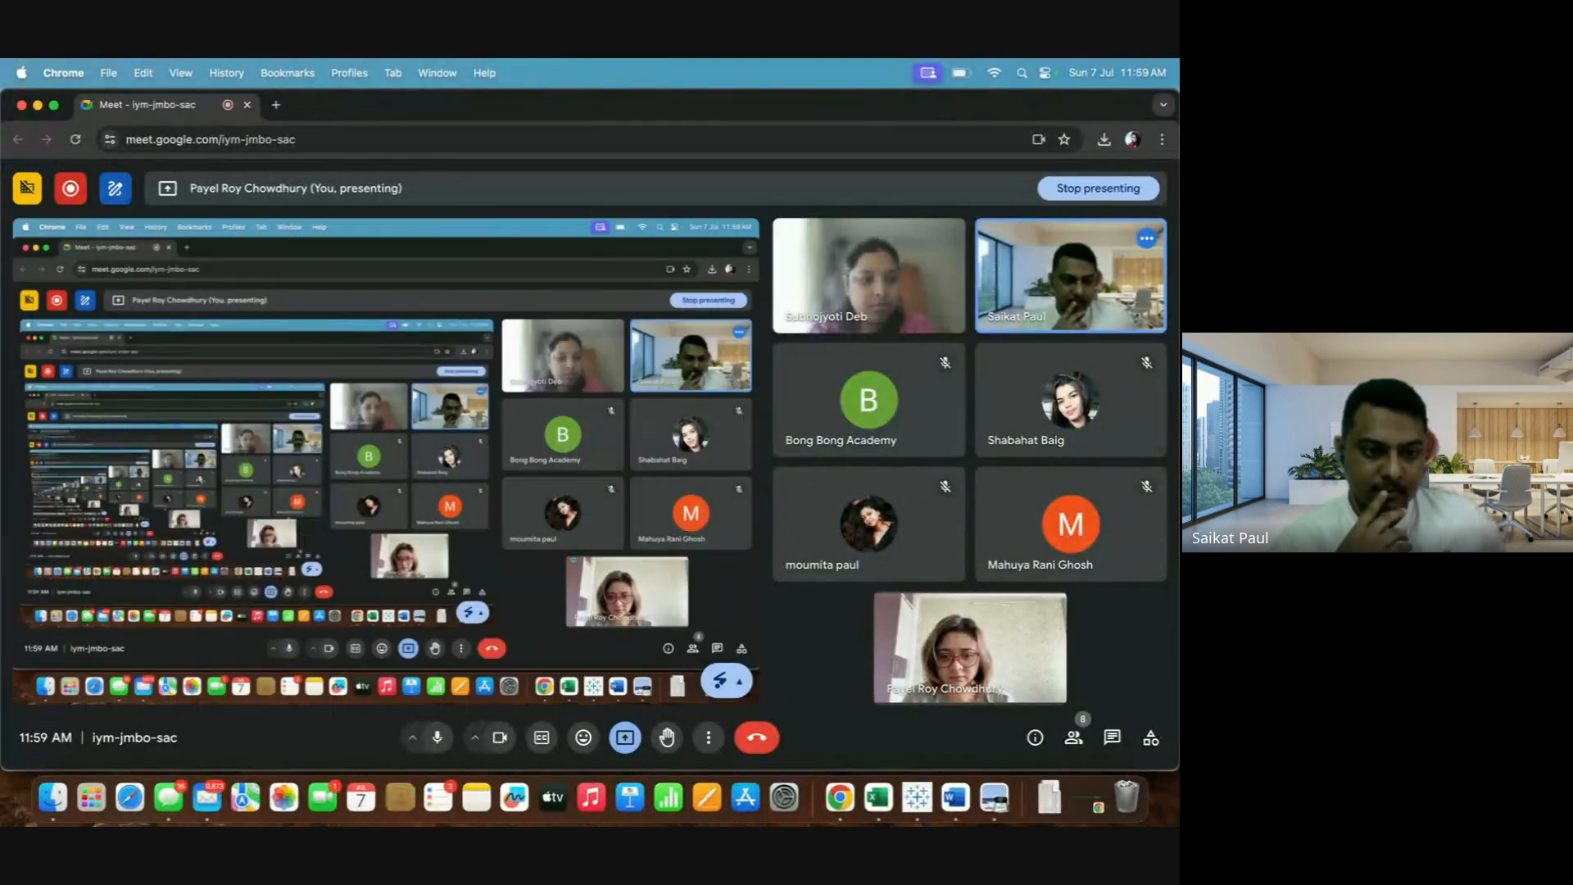
pyautogui.click(921, 803)
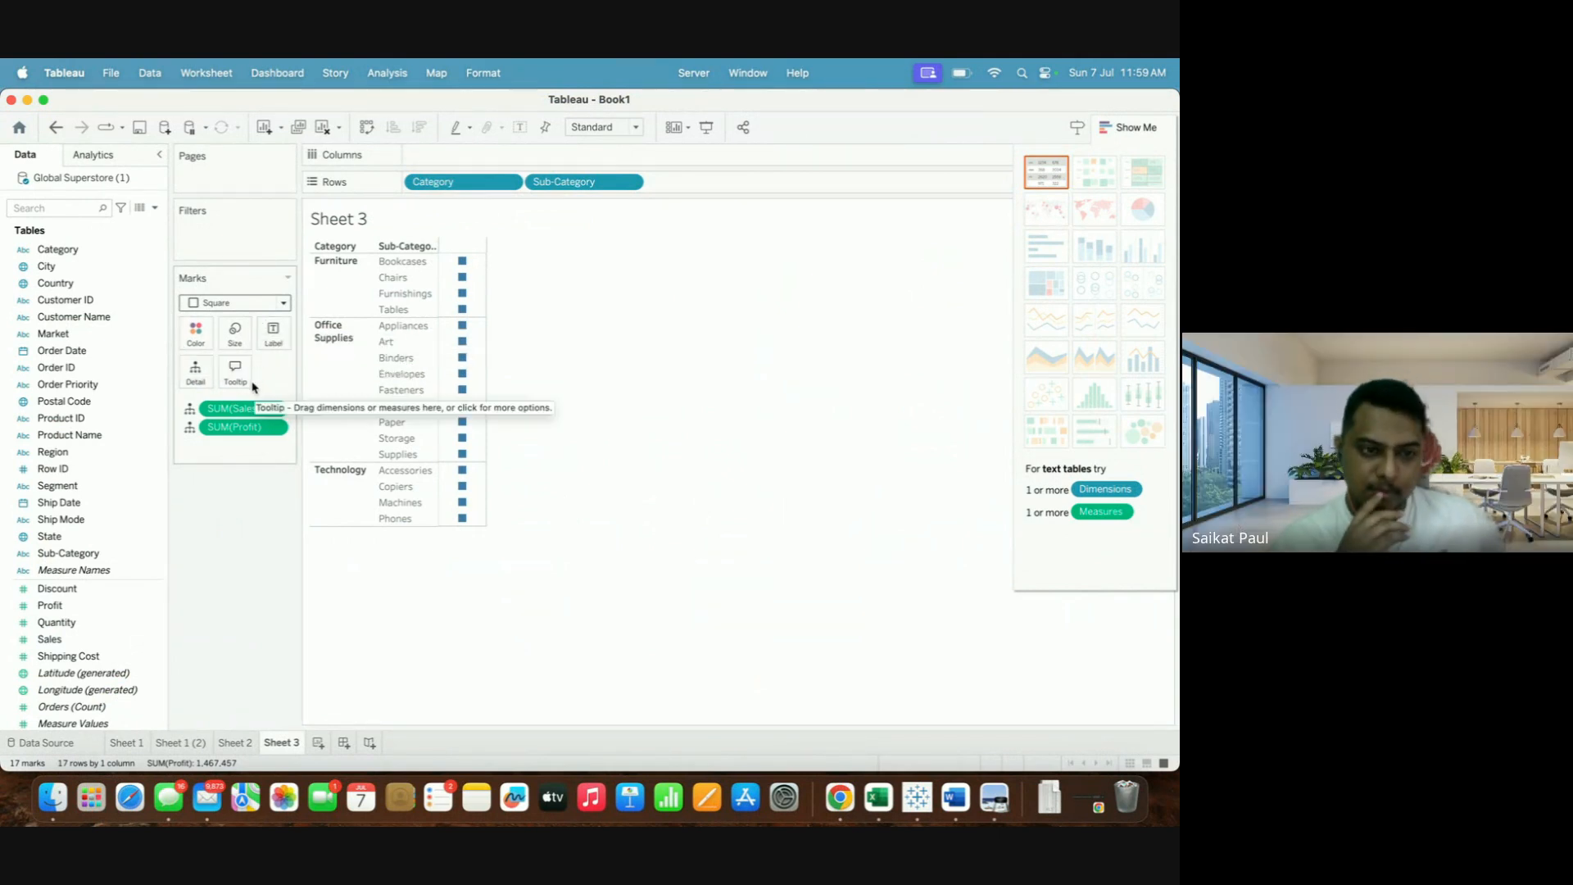
# Remove Sales and Profit from the marks of the Category and Sub-Category table.
pyautogui.moveTo(256, 408); pyautogui.dragTo(231, 513)
pyautogui.moveTo(253, 413); pyautogui.dragTo(221, 539)
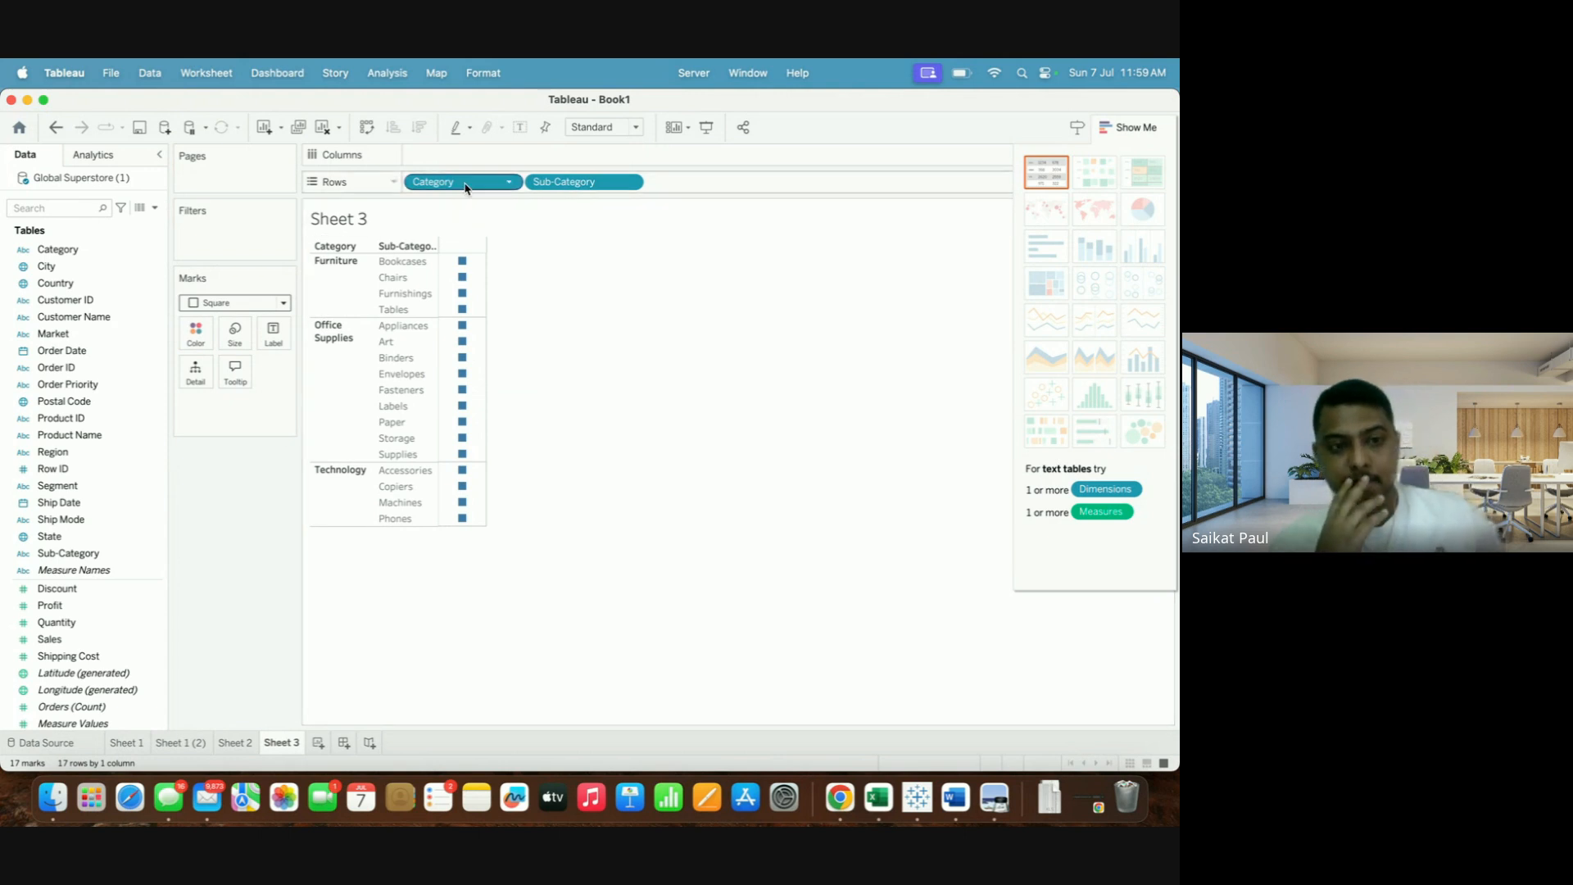
# Remove Category and Sub-Category from the rows so that Sheet 3 is empty.
pyautogui.moveTo(459, 176); pyautogui.dragTo(185, 549)
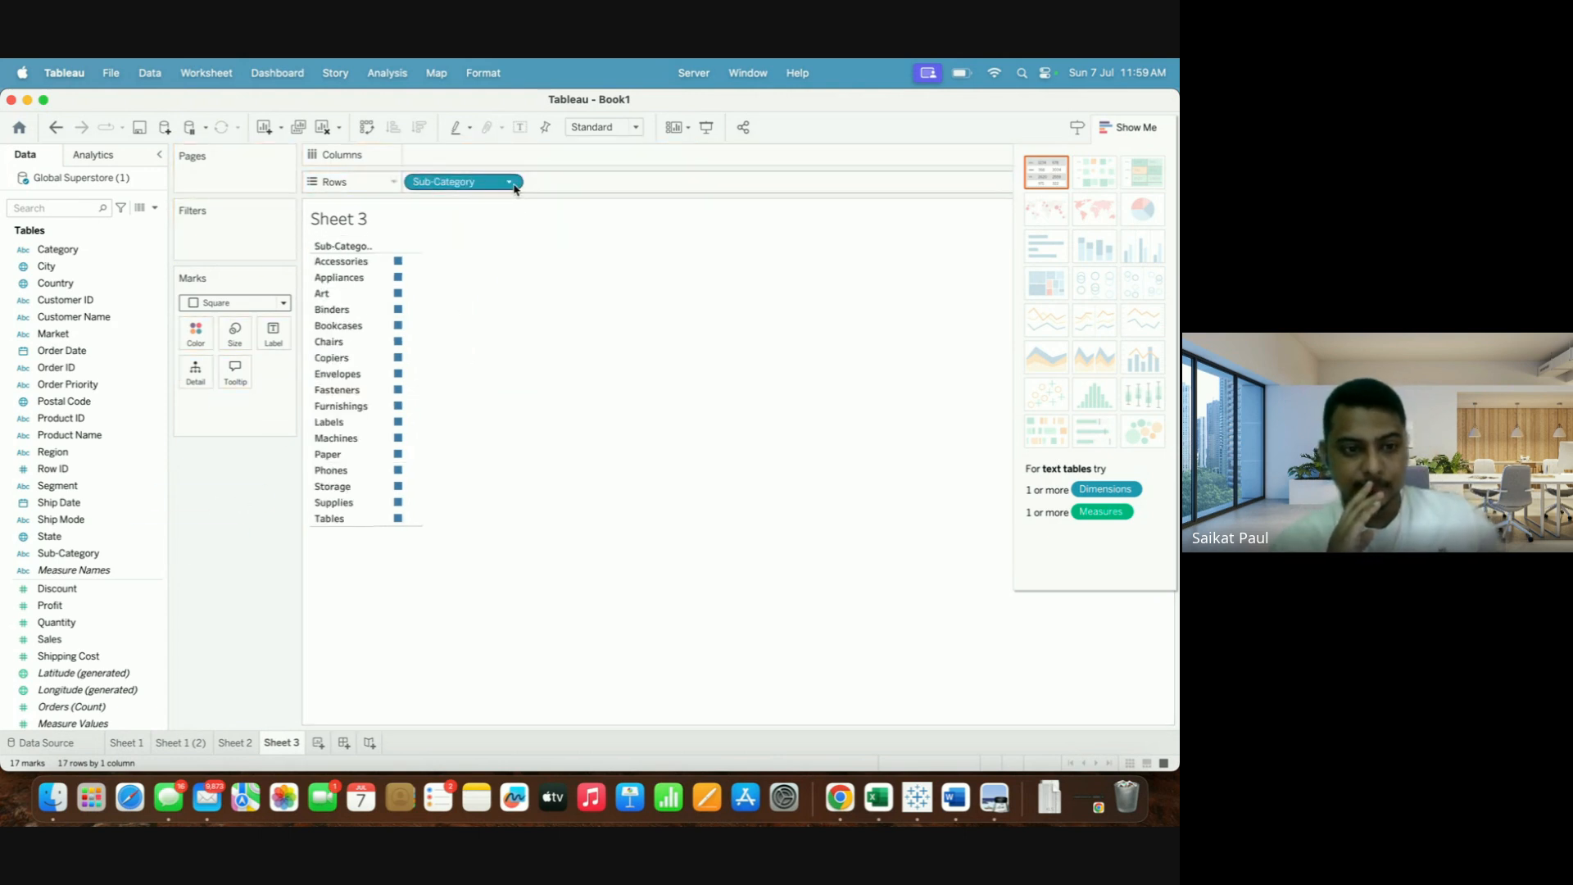
pyautogui.click(515, 182)
pyautogui.click(254, 529)
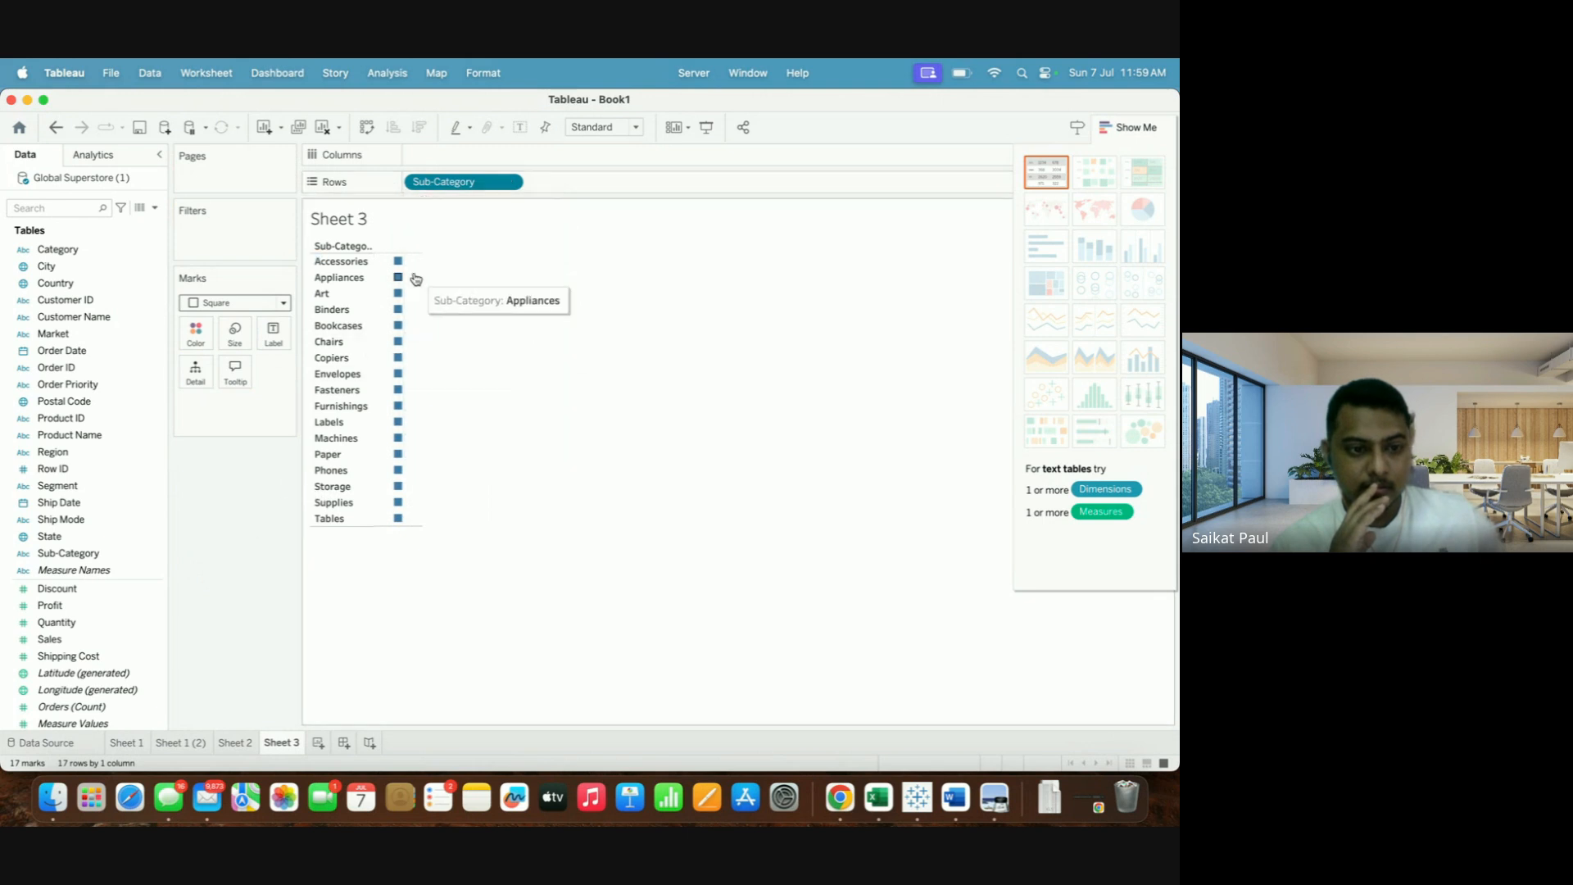
pyautogui.moveTo(443, 182); pyautogui.dragTo(188, 531)
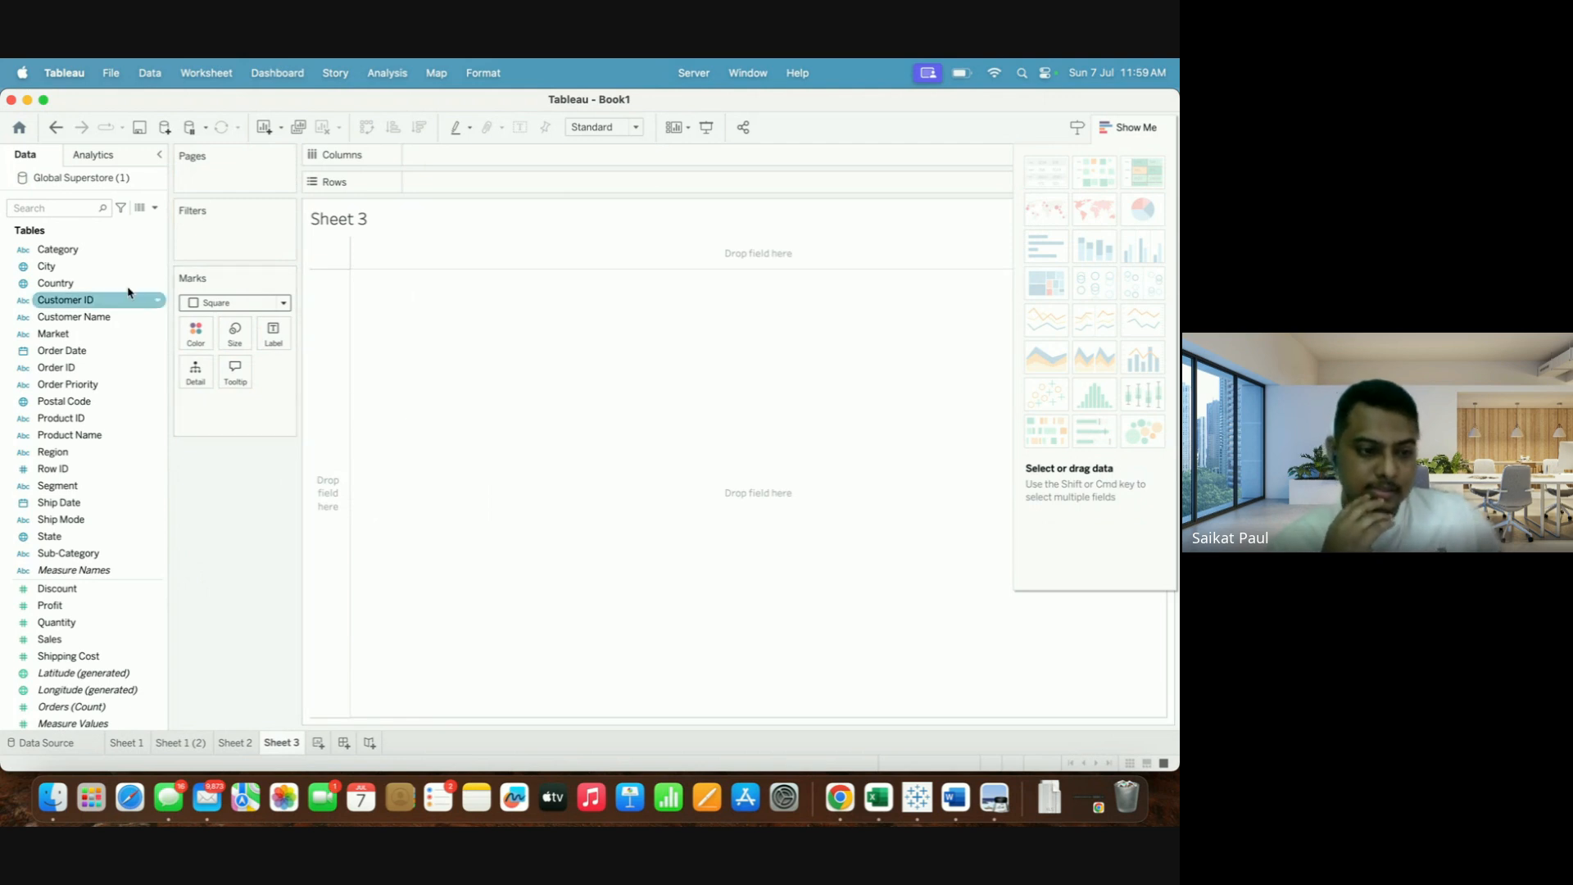
# Place Category and Sub-Category on the rows and set the mark type to Automatic.
pyautogui.moveTo(117, 260); pyautogui.dragTo(472, 195)
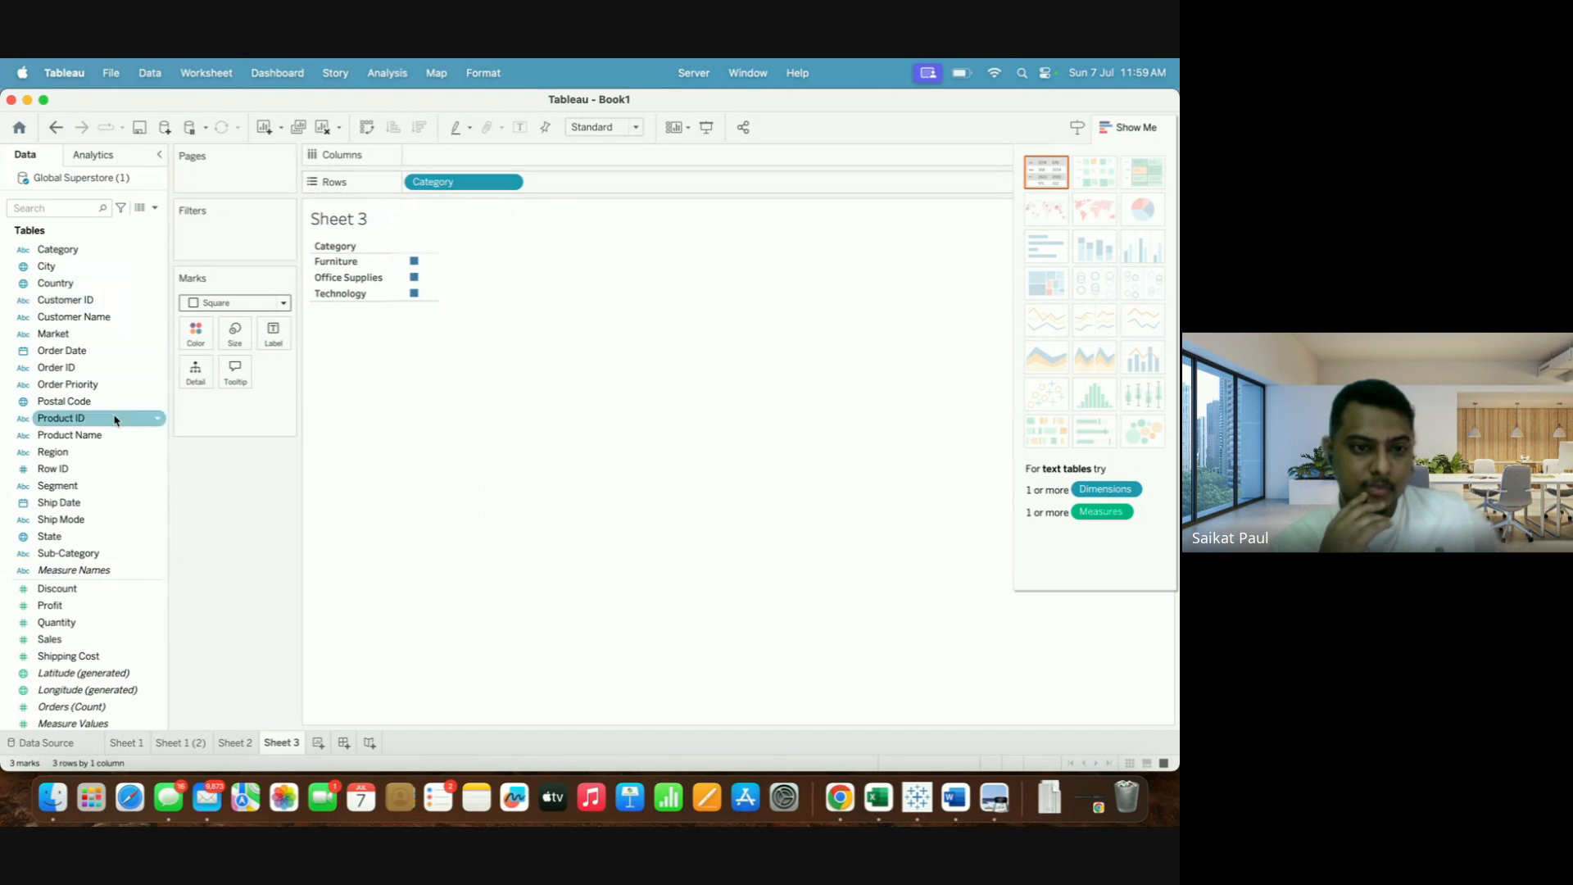
pyautogui.moveTo(89, 554)
pyautogui.mouseDown()
pyautogui.moveTo(544, 354)
pyautogui.moveTo(614, 210)
pyautogui.moveTo(608, 184)
pyautogui.mouseUp()
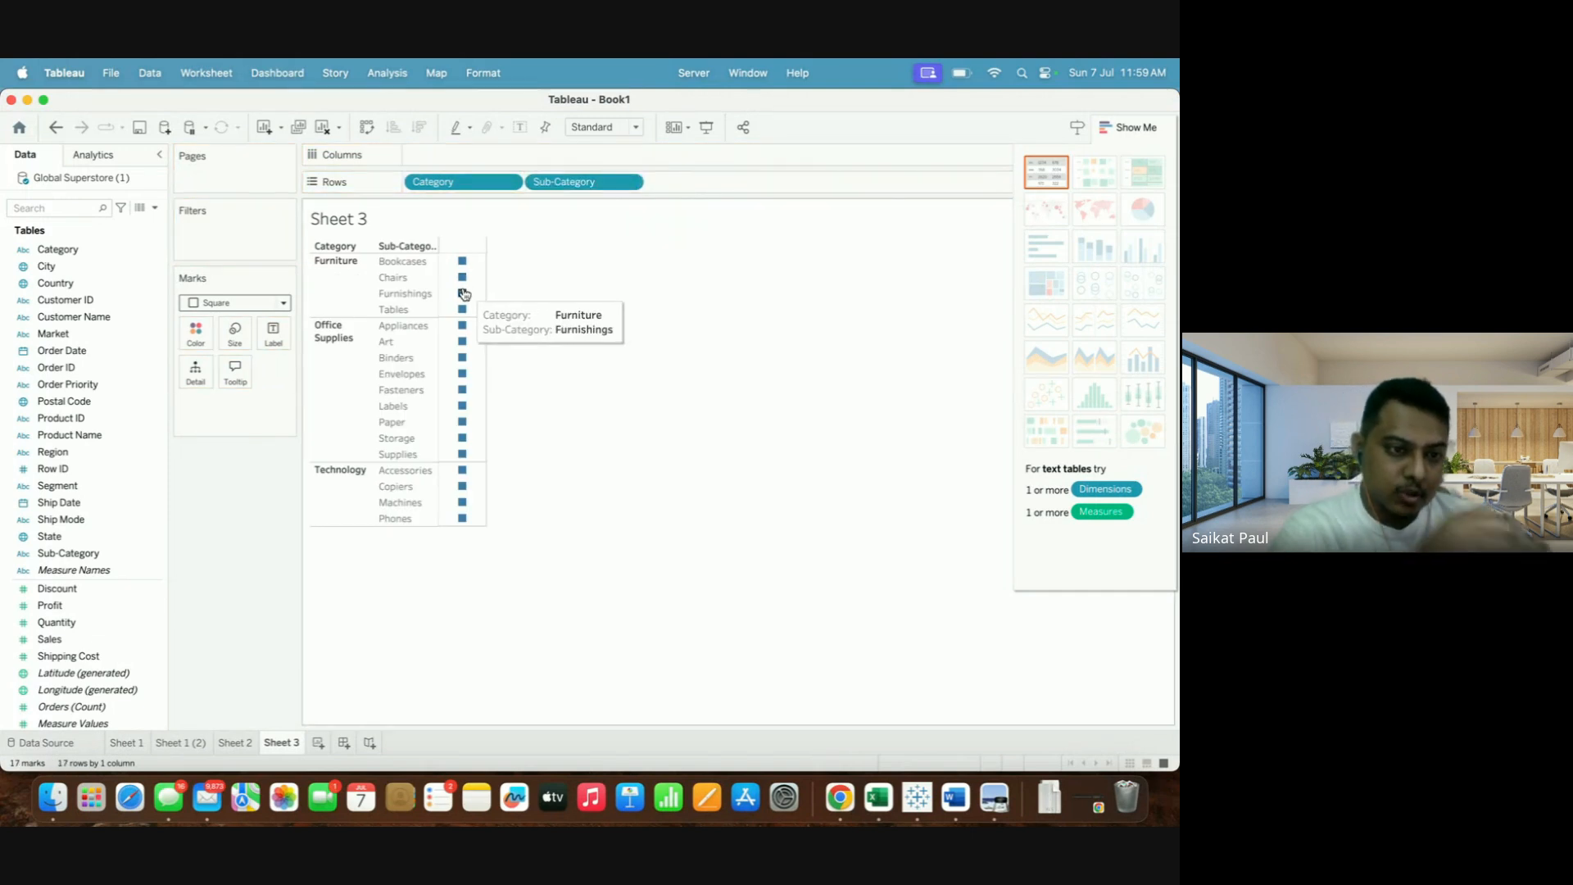
pyautogui.click(284, 304)
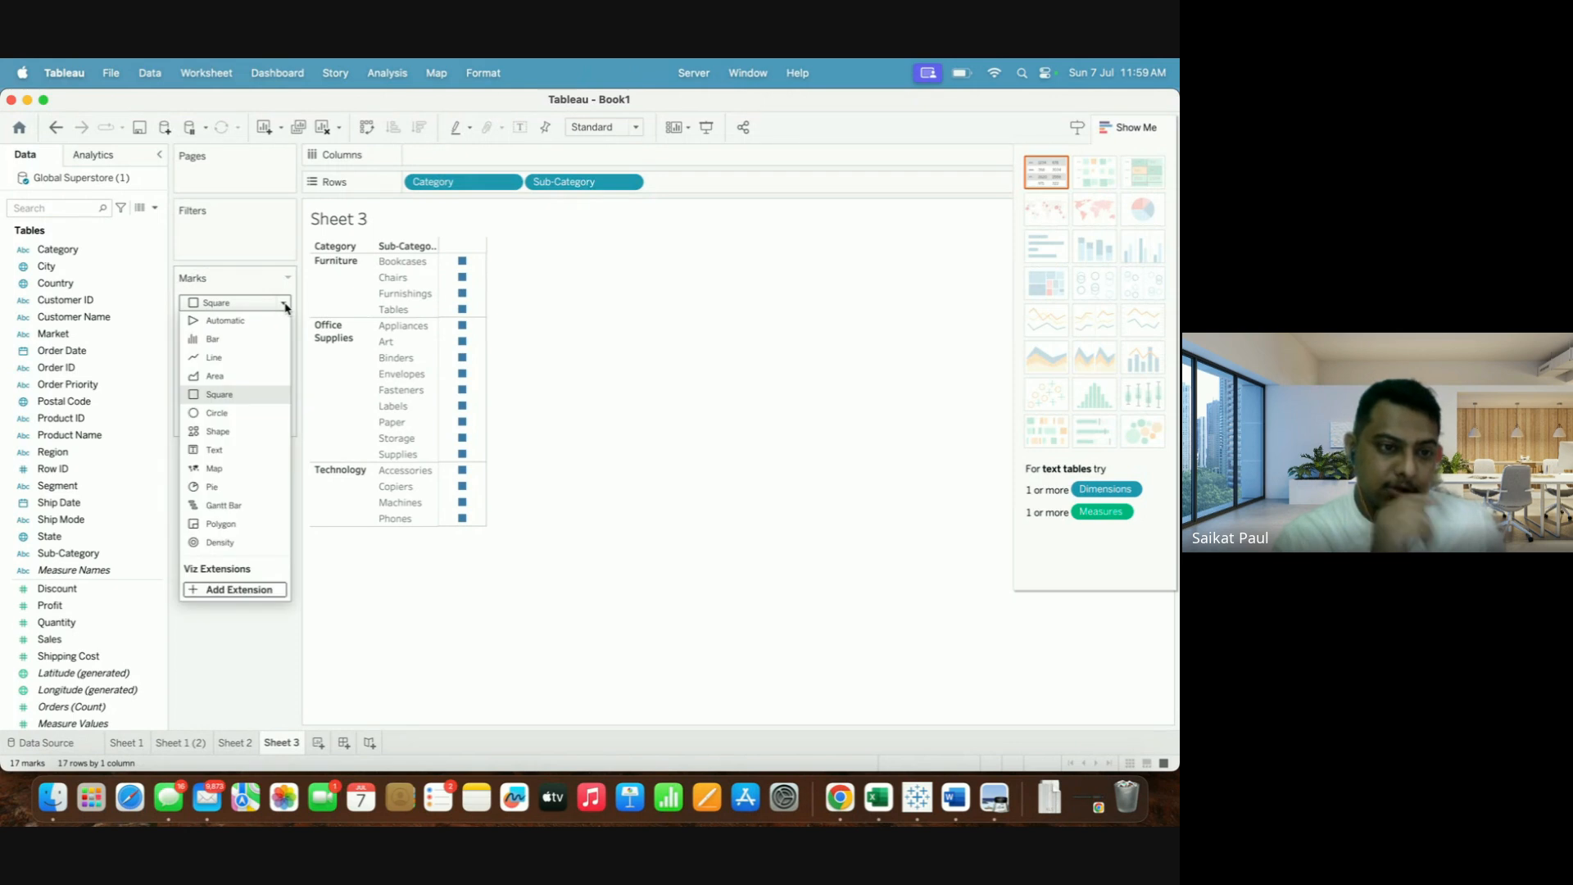
pyautogui.click(256, 321)
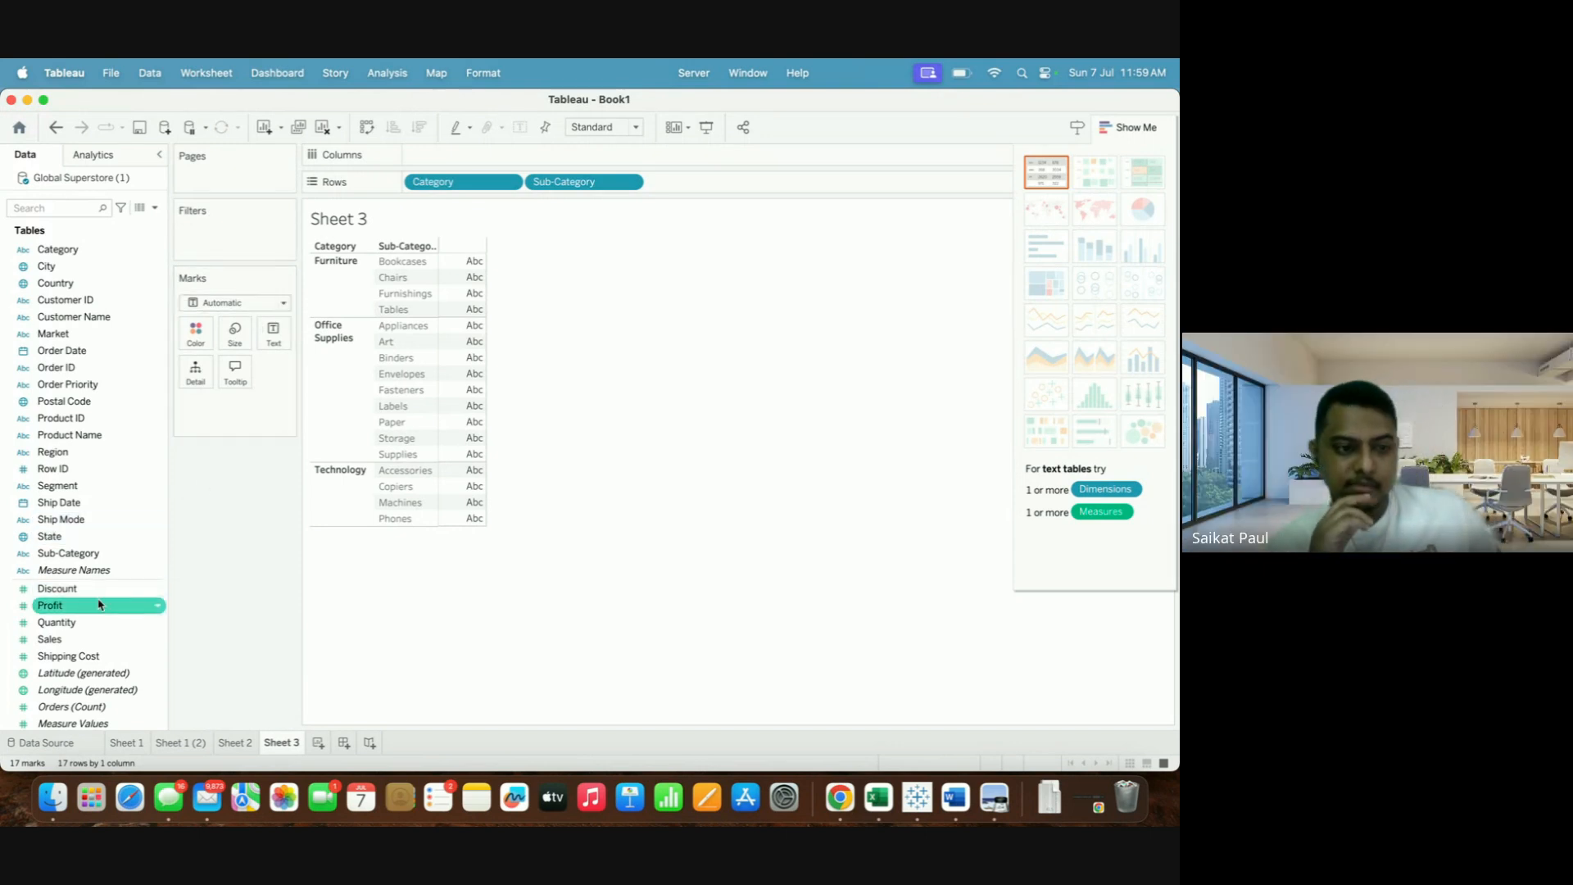
pyautogui.moveTo(79, 640); pyautogui.dragTo(206, 403)
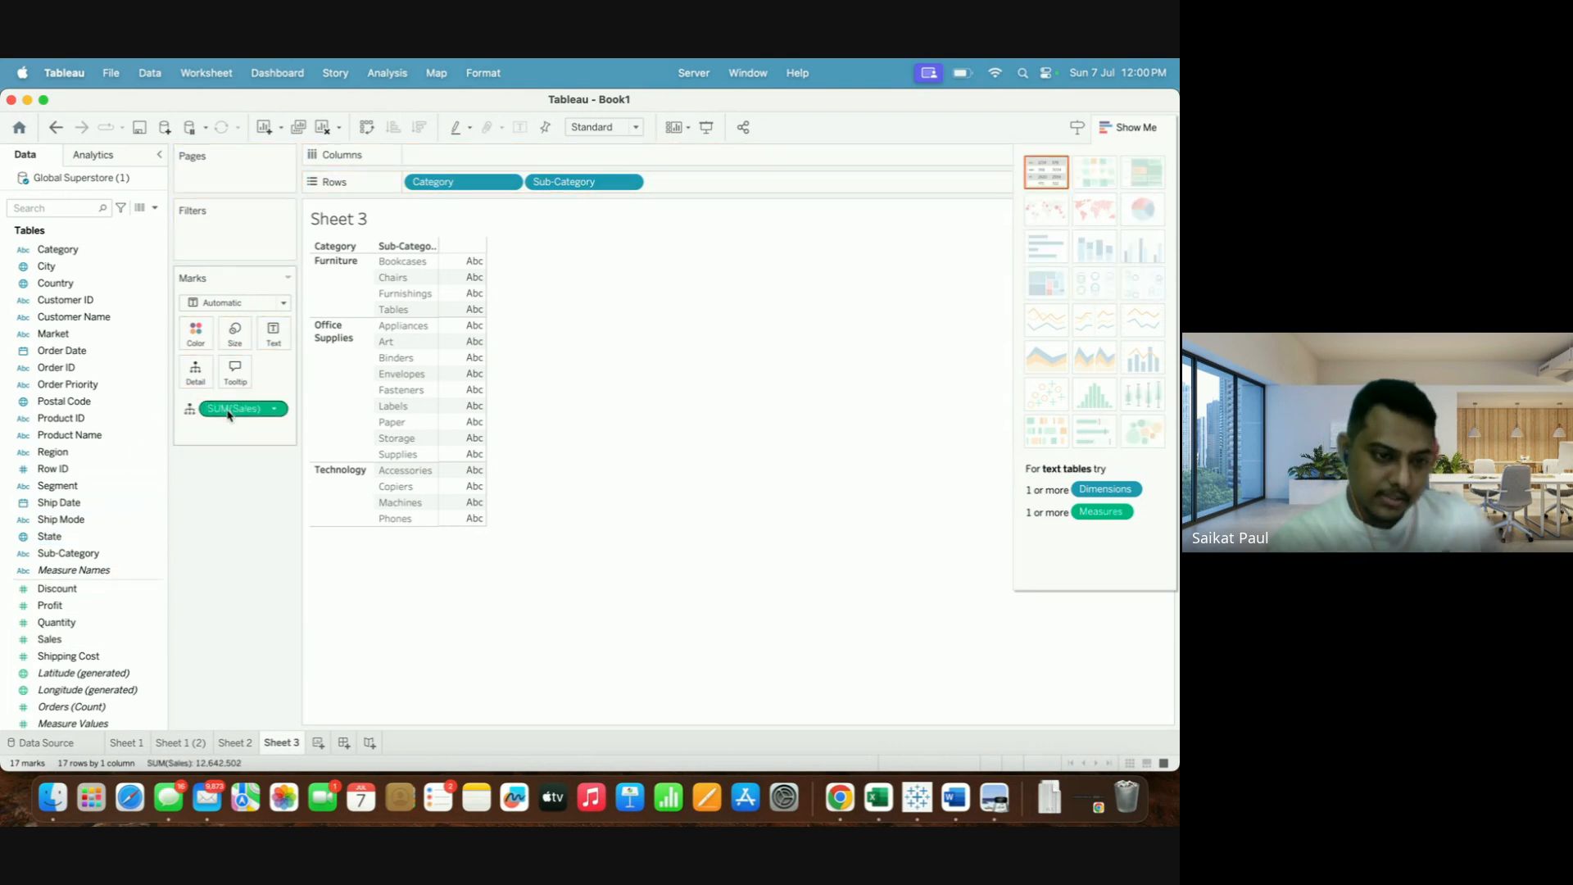
pyautogui.moveTo(229, 414); pyautogui.dragTo(203, 542)
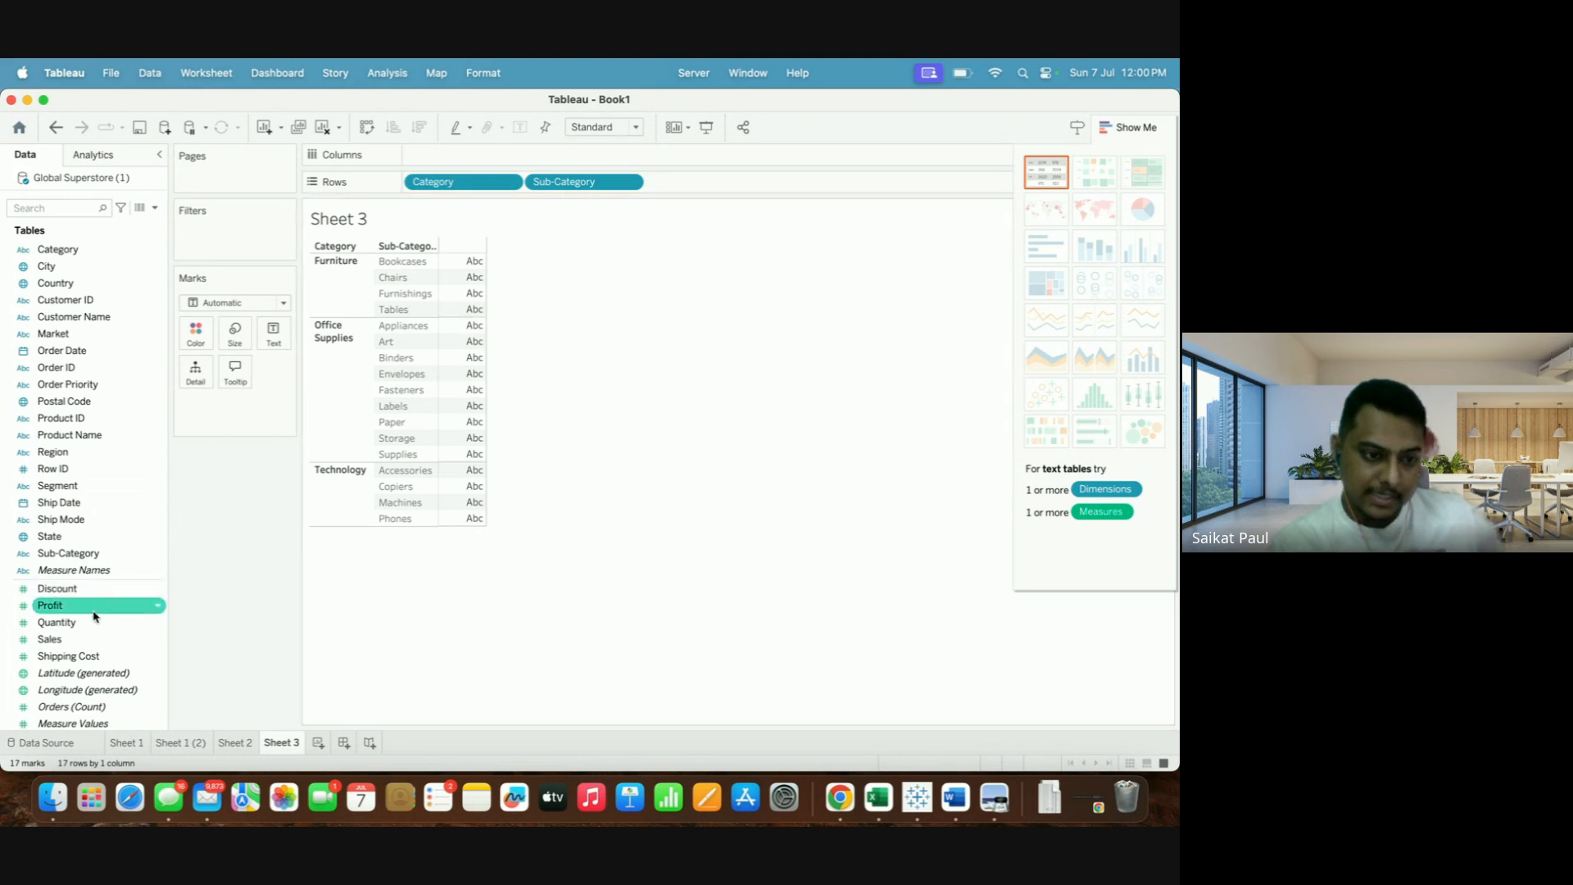
pyautogui.moveTo(74, 625); pyautogui.dragTo(478, 246)
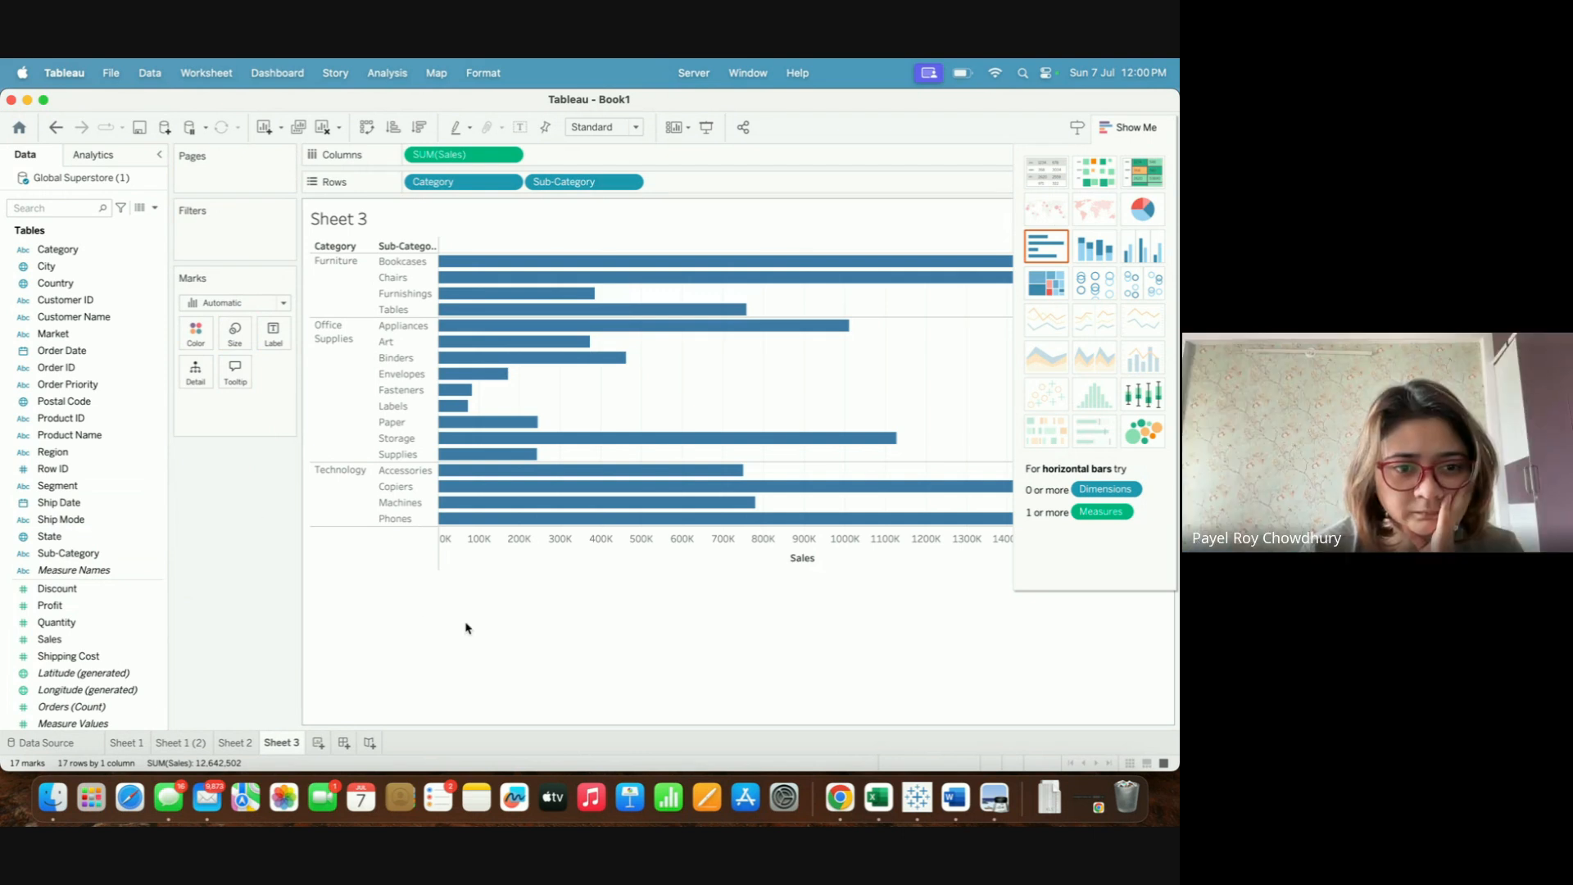
pyautogui.moveTo(499, 300)
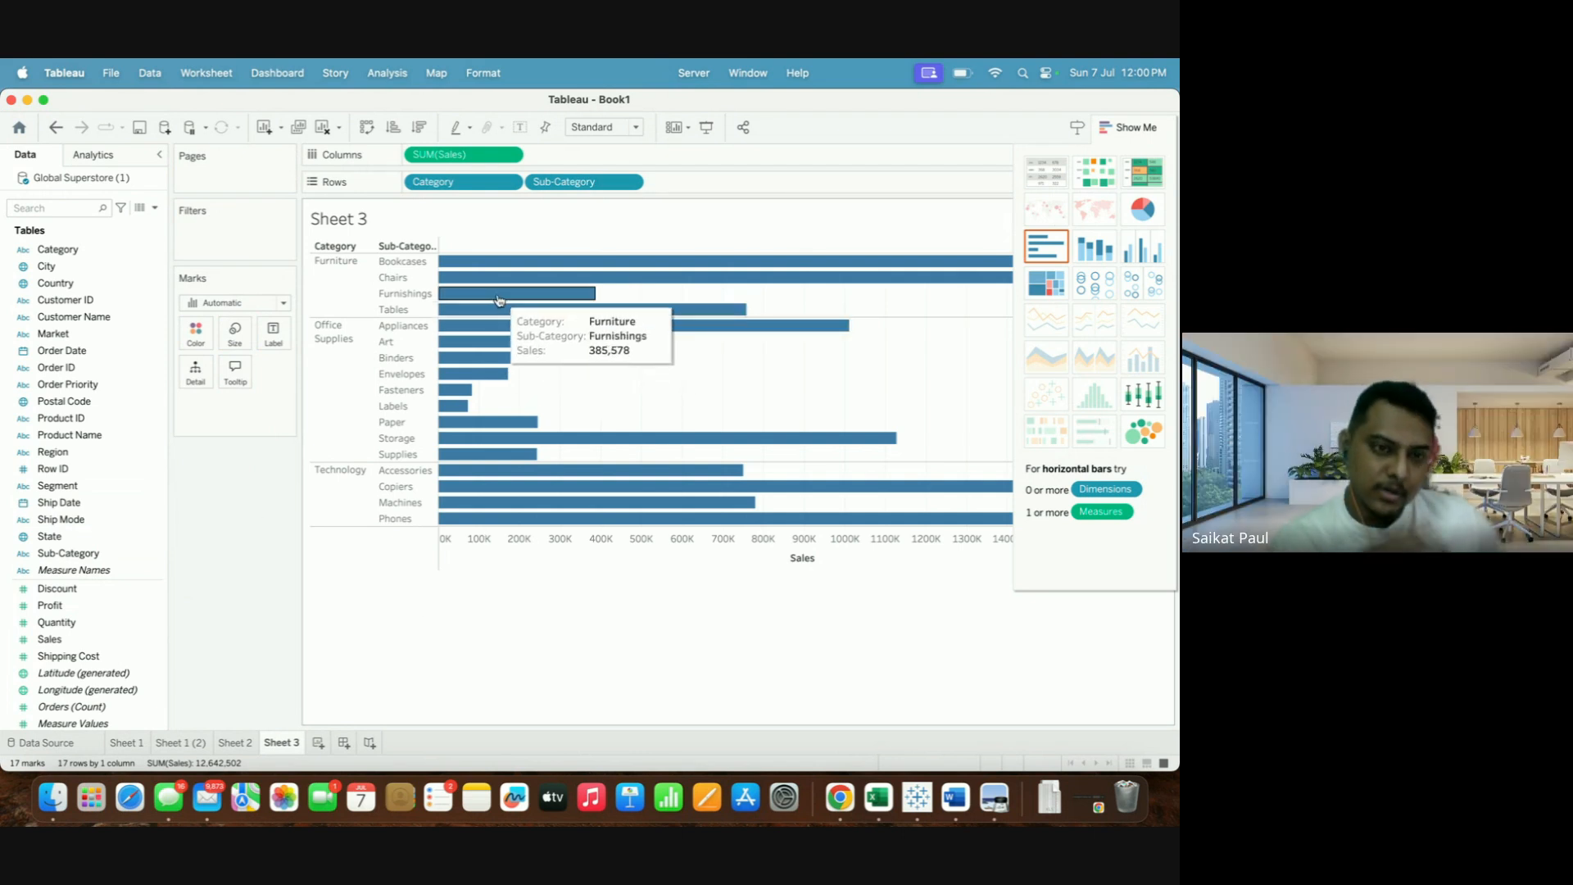
pyautogui.click(98, 645)
pyautogui.moveTo(98, 646); pyautogui.dragTo(226, 563)
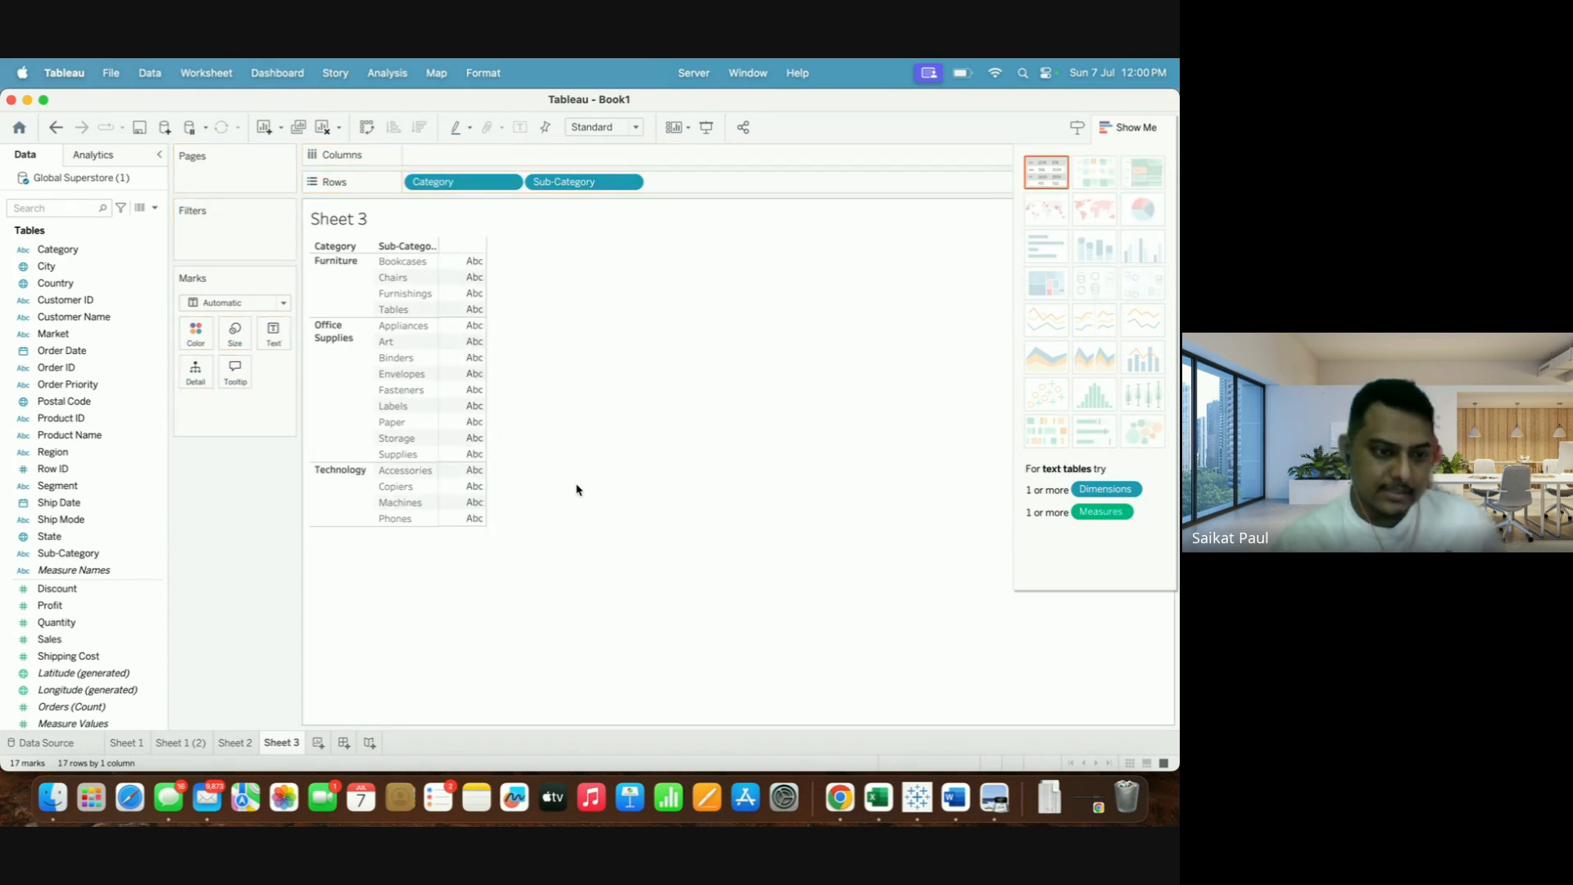
# Add Sales as the text values of the Category and Sub-Category table.
pyautogui.click(70, 639)
pyautogui.moveTo(71, 639); pyautogui.dragTo(471, 267)
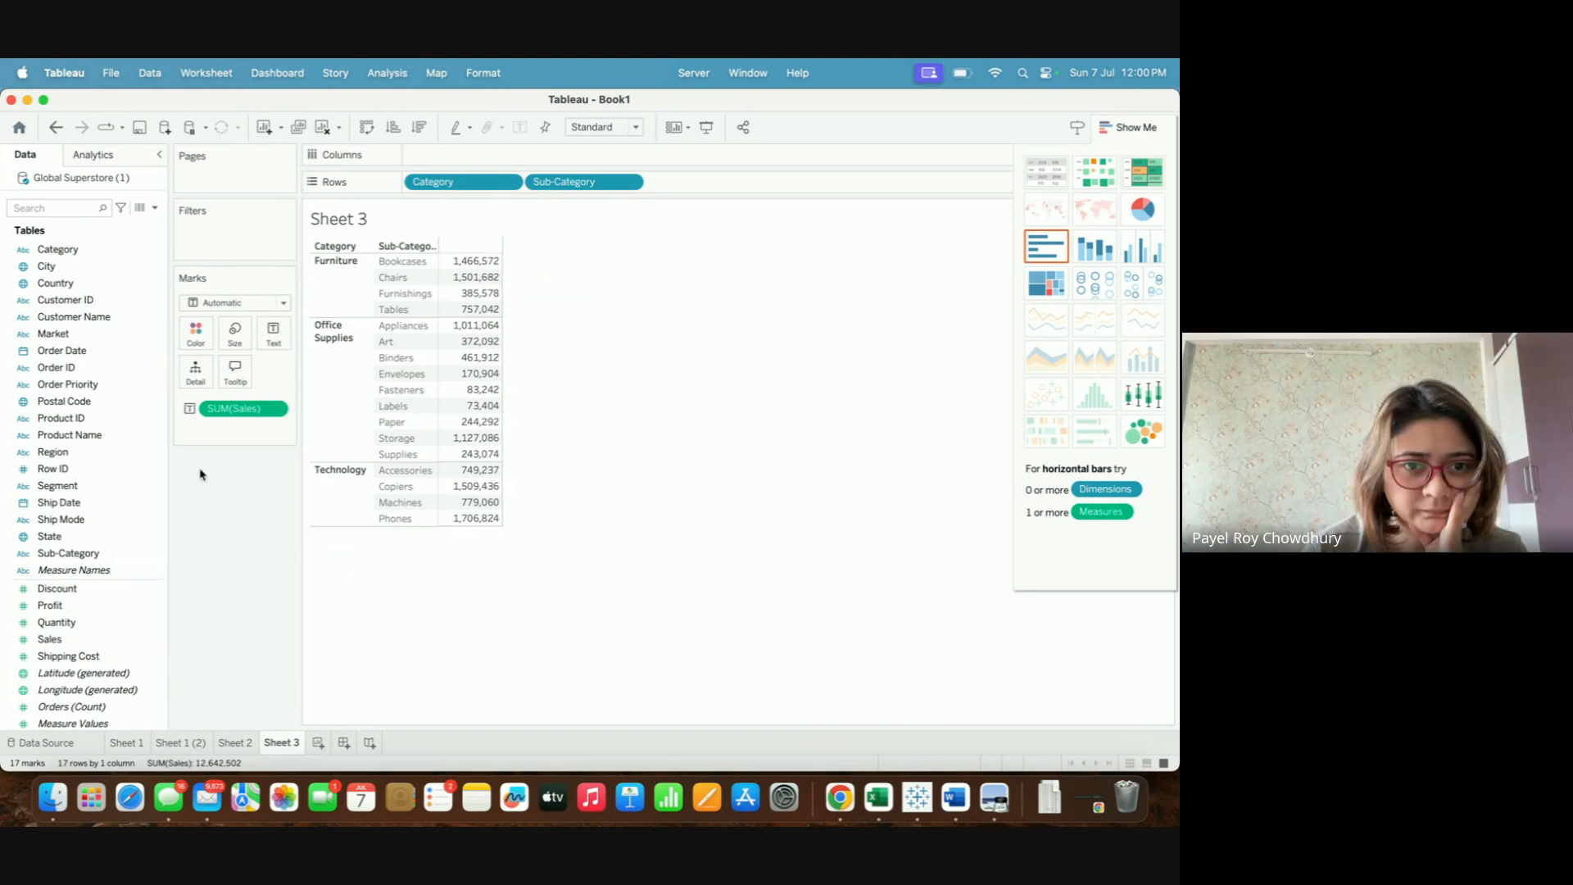
pyautogui.moveTo(426, 366)
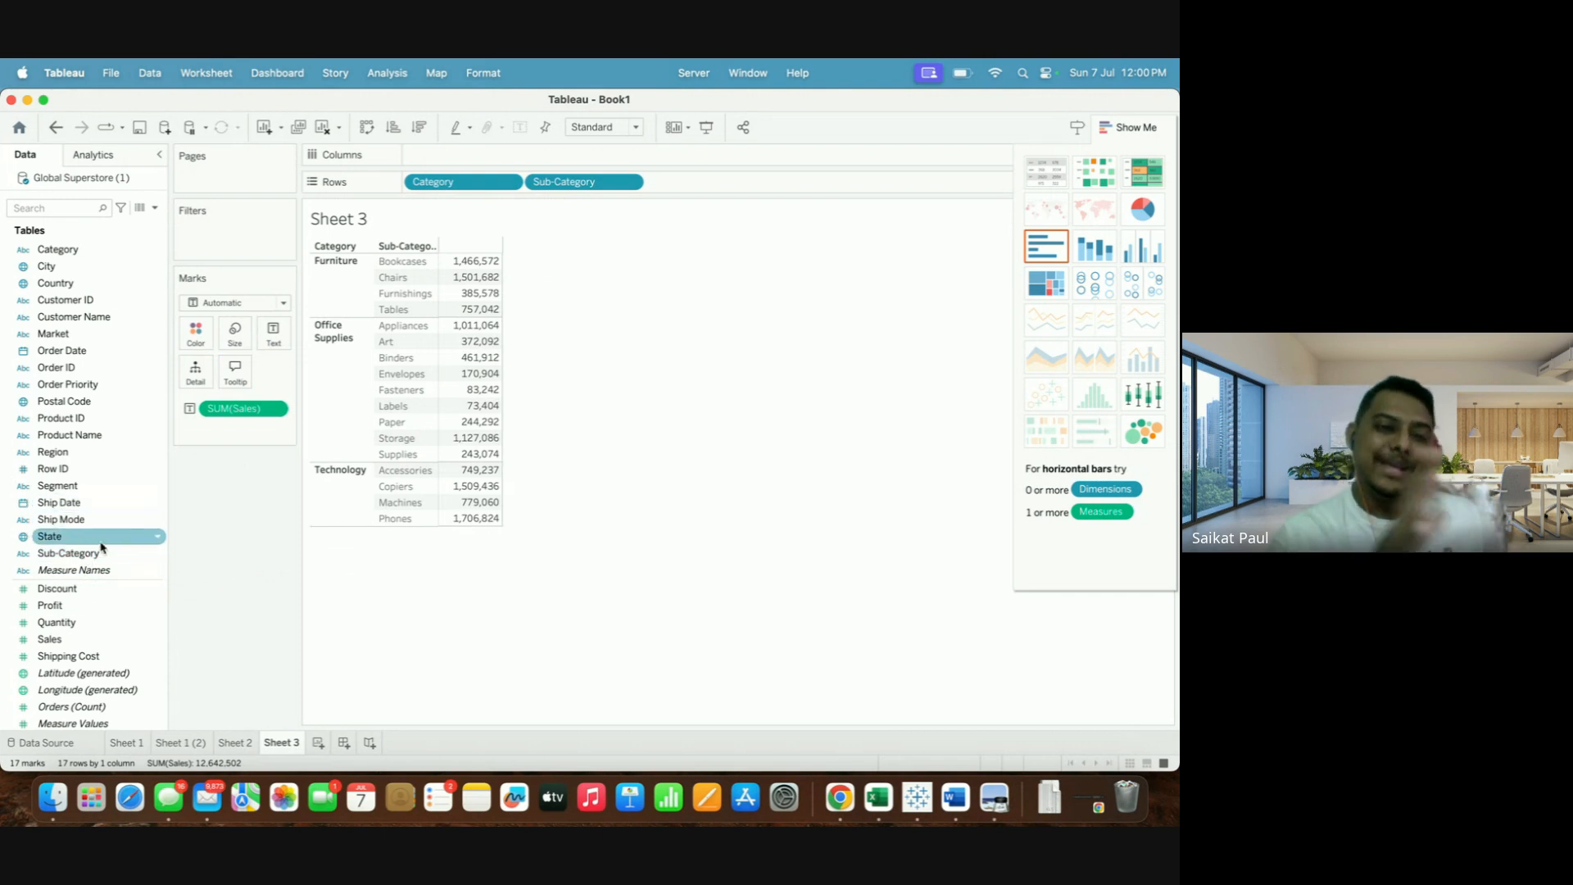
# Color the table's Sales values by Profit and set the mark type to Square for a highlight table.
pyautogui.click(75, 610)
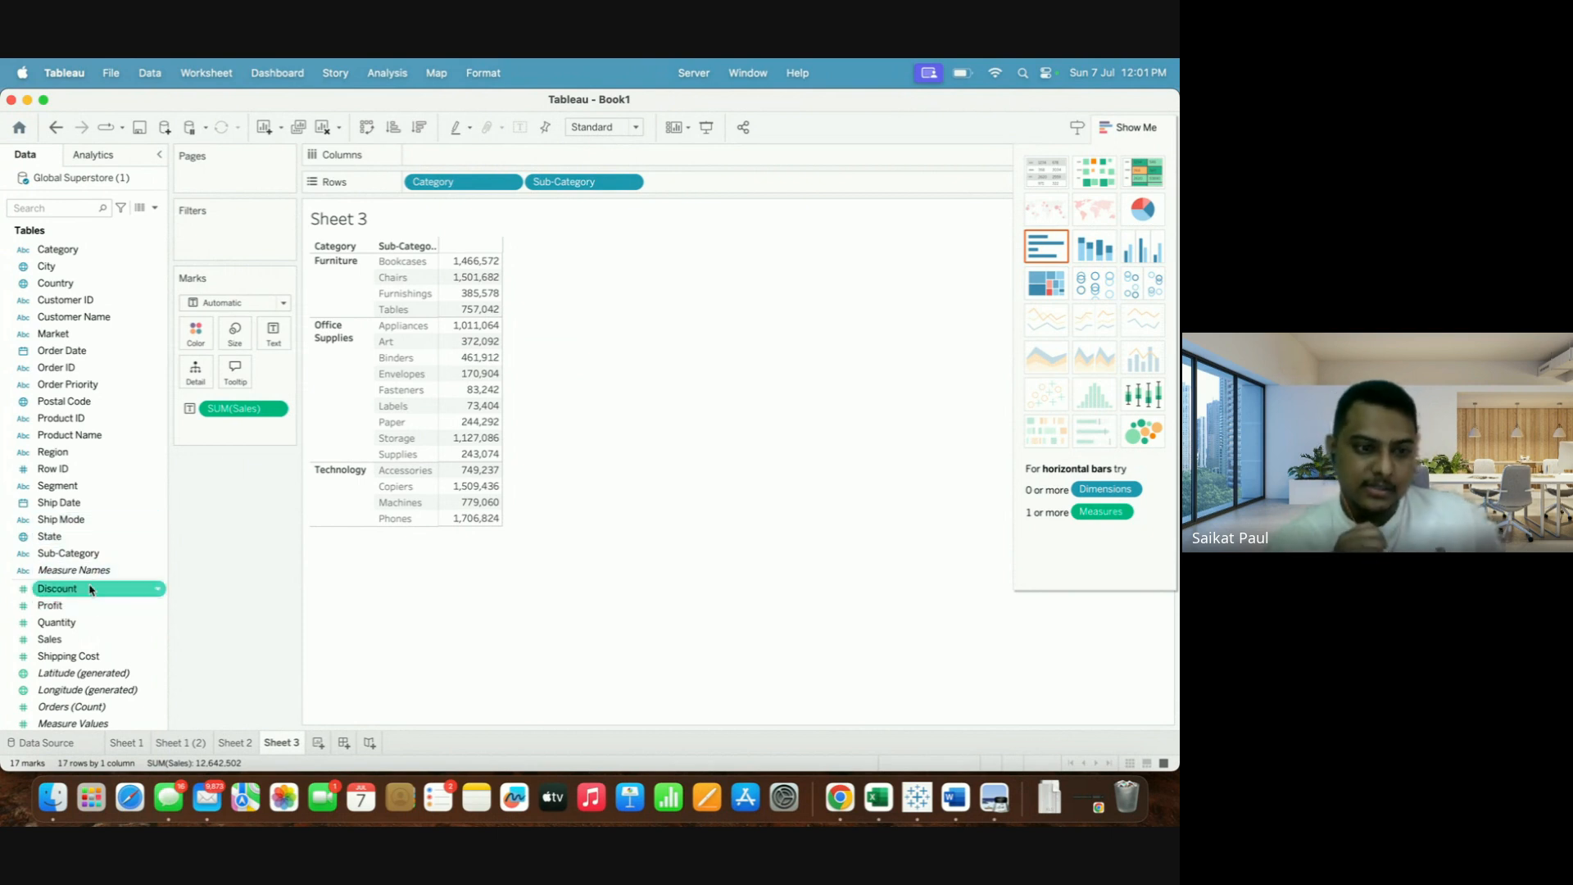
pyautogui.moveTo(75, 608); pyautogui.dragTo(189, 343)
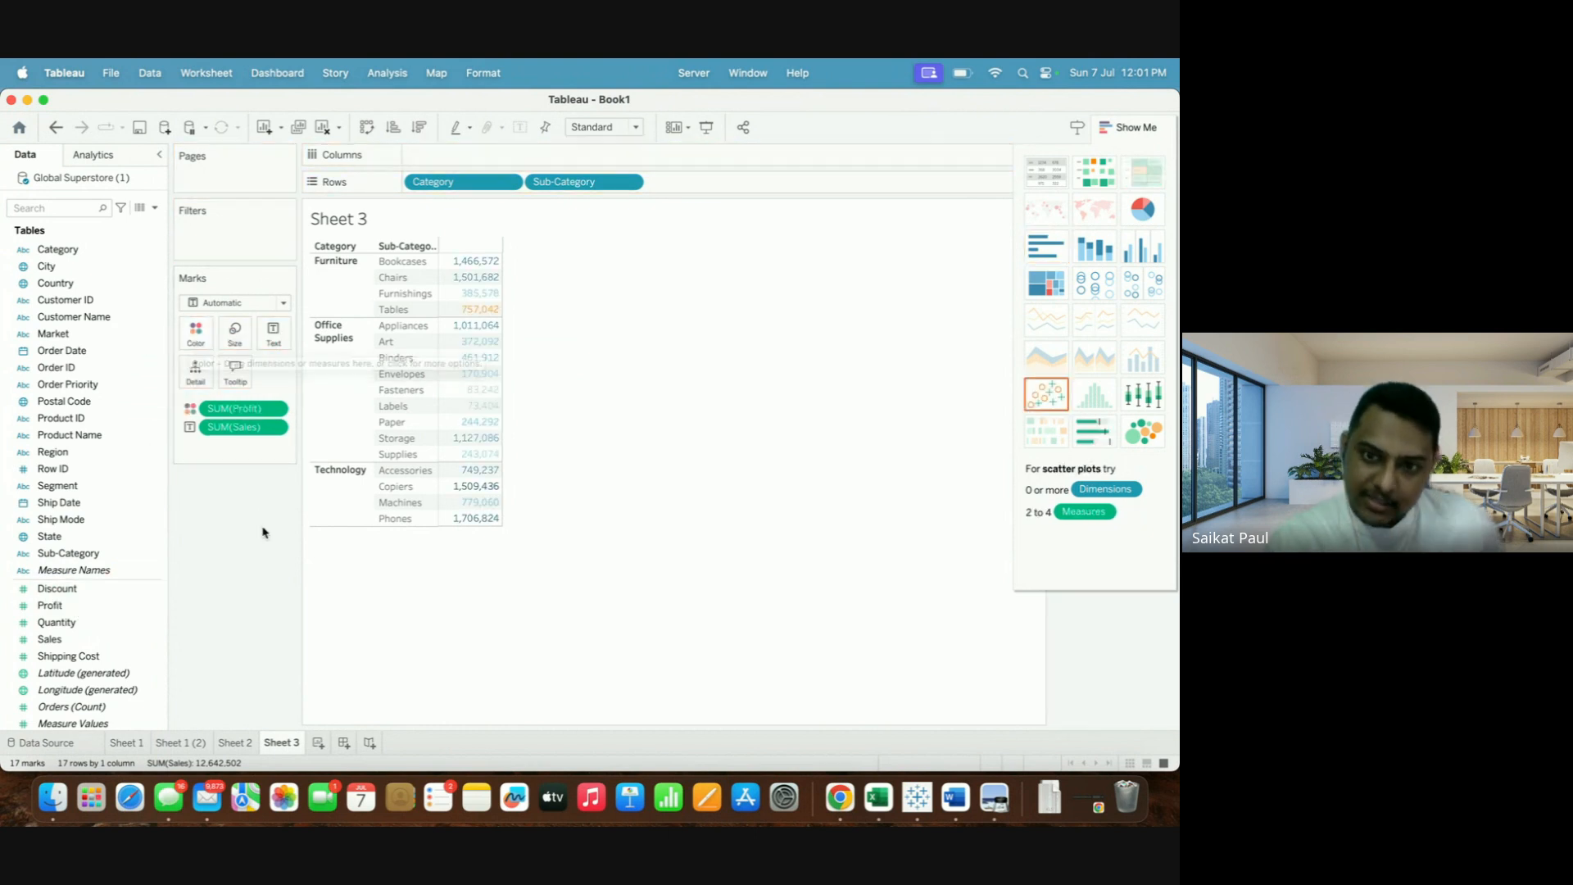
pyautogui.moveTo(475, 321)
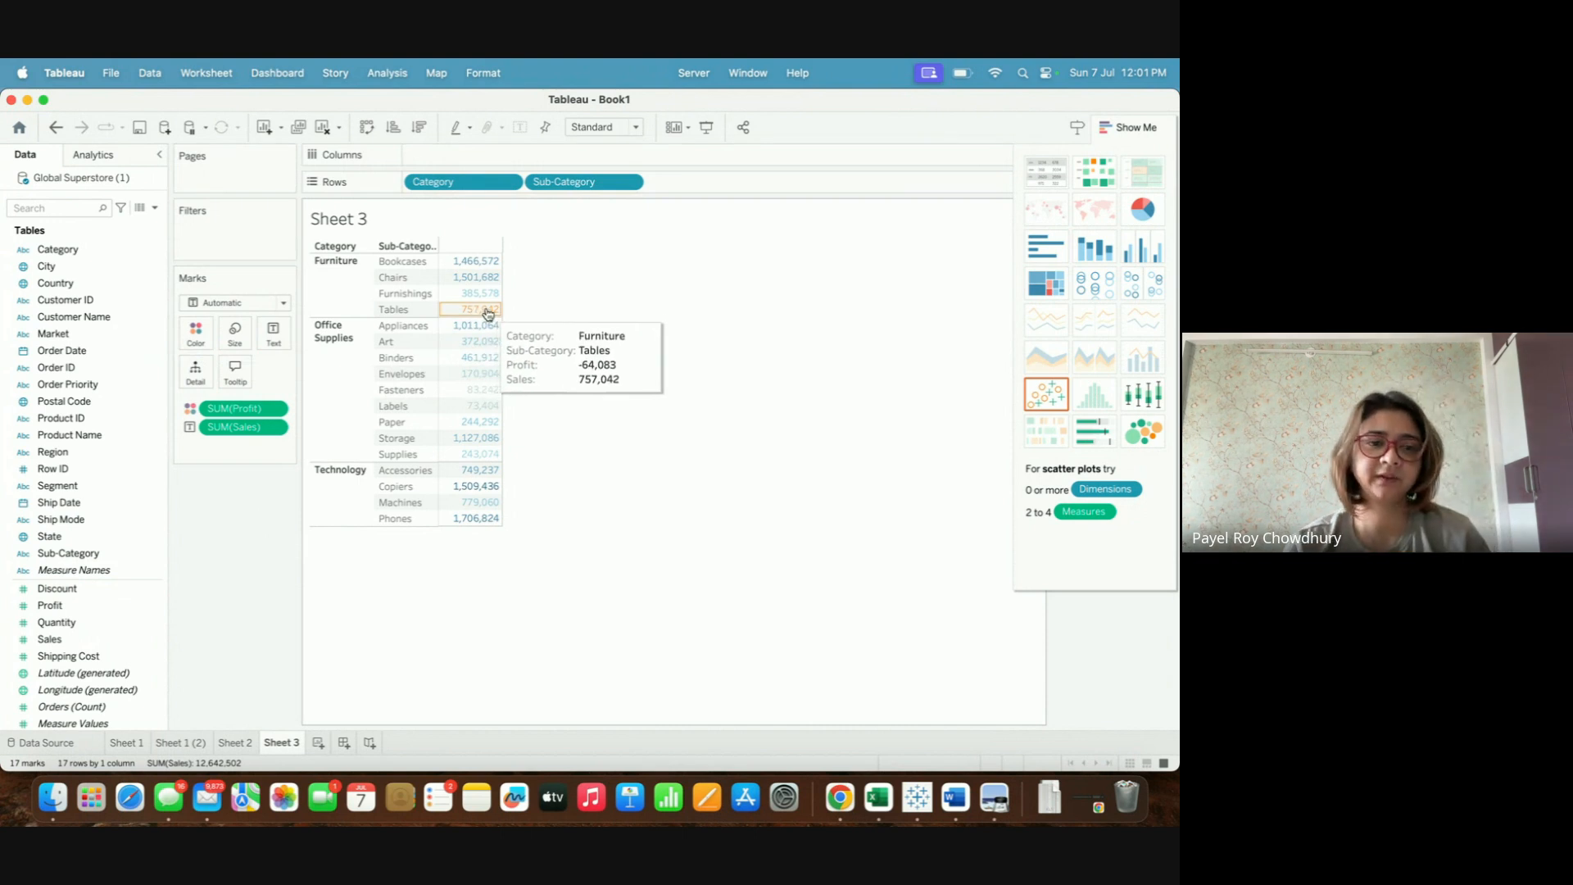
pyautogui.click(262, 302)
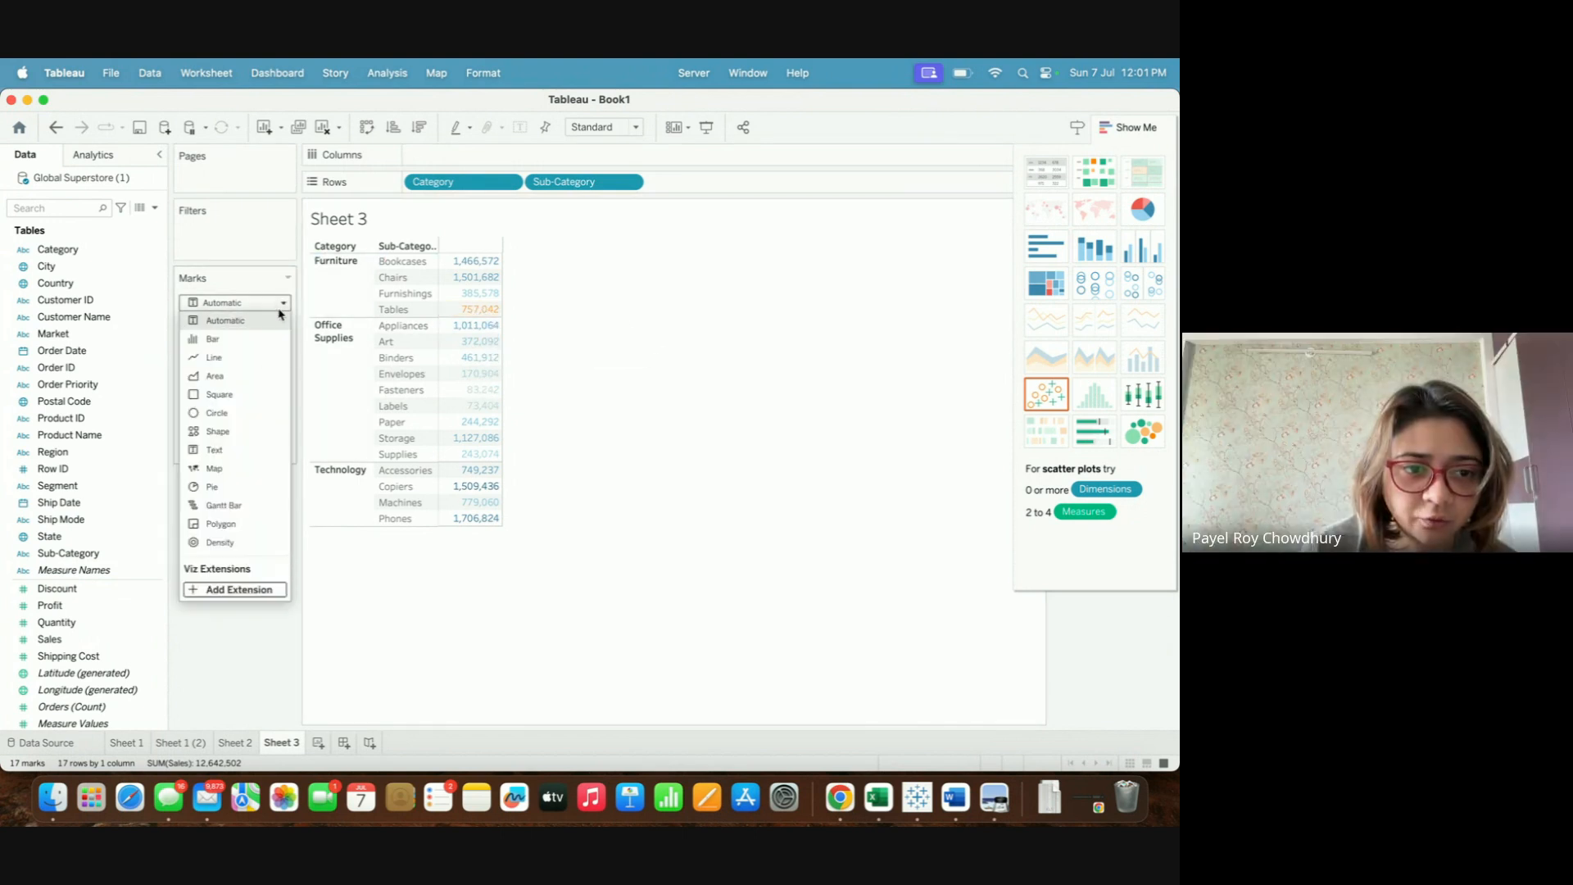
pyautogui.click(245, 395)
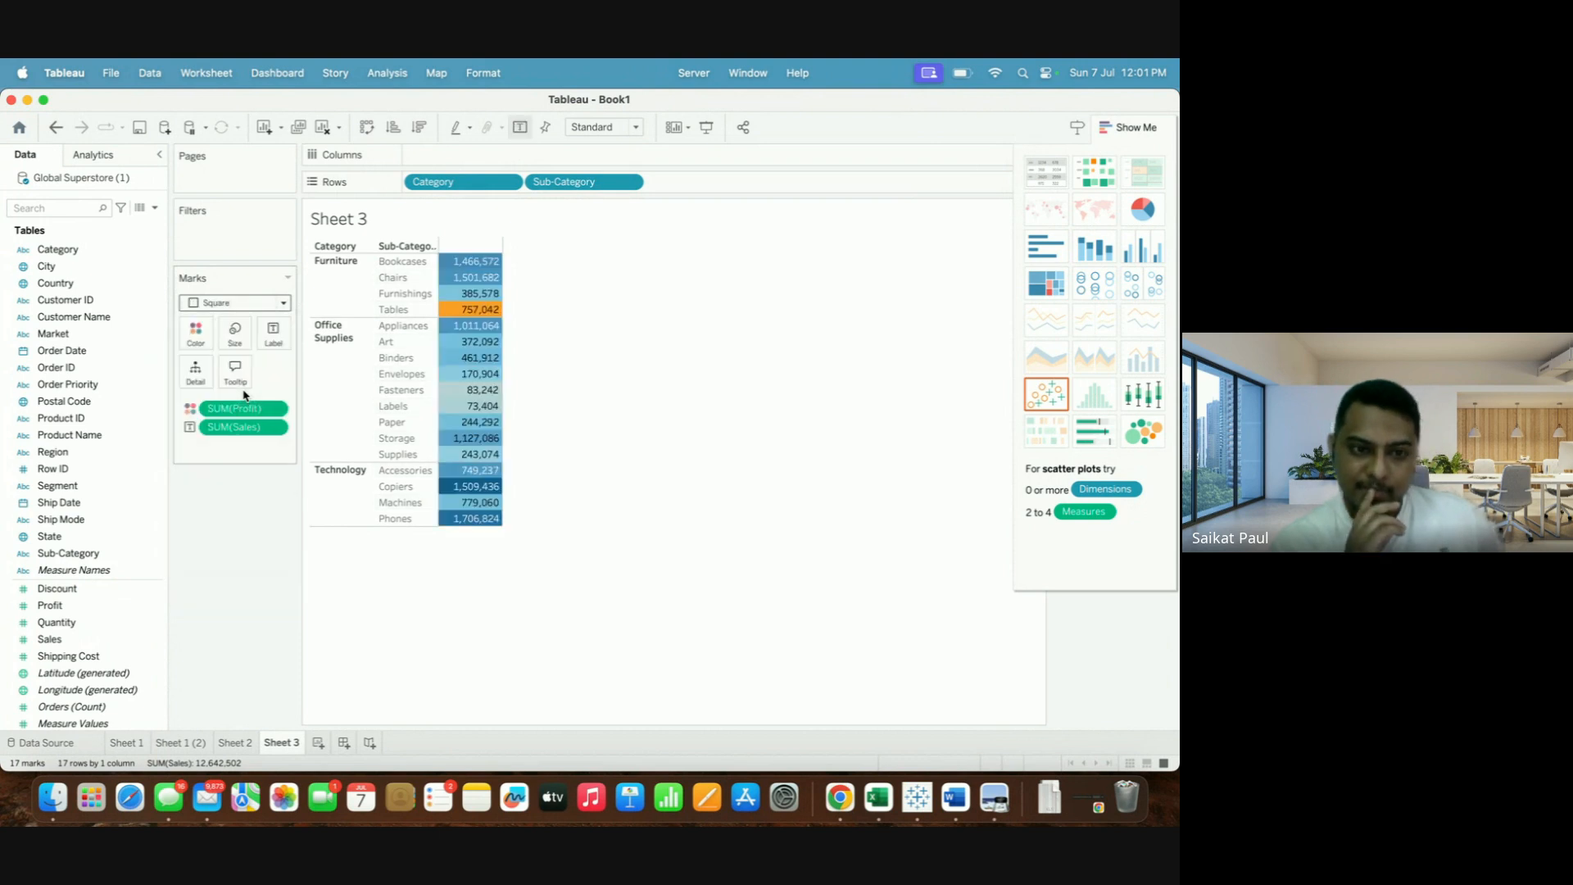
# Switch to Google Meet and stop presenting the screen.
pyautogui.click(840, 796)
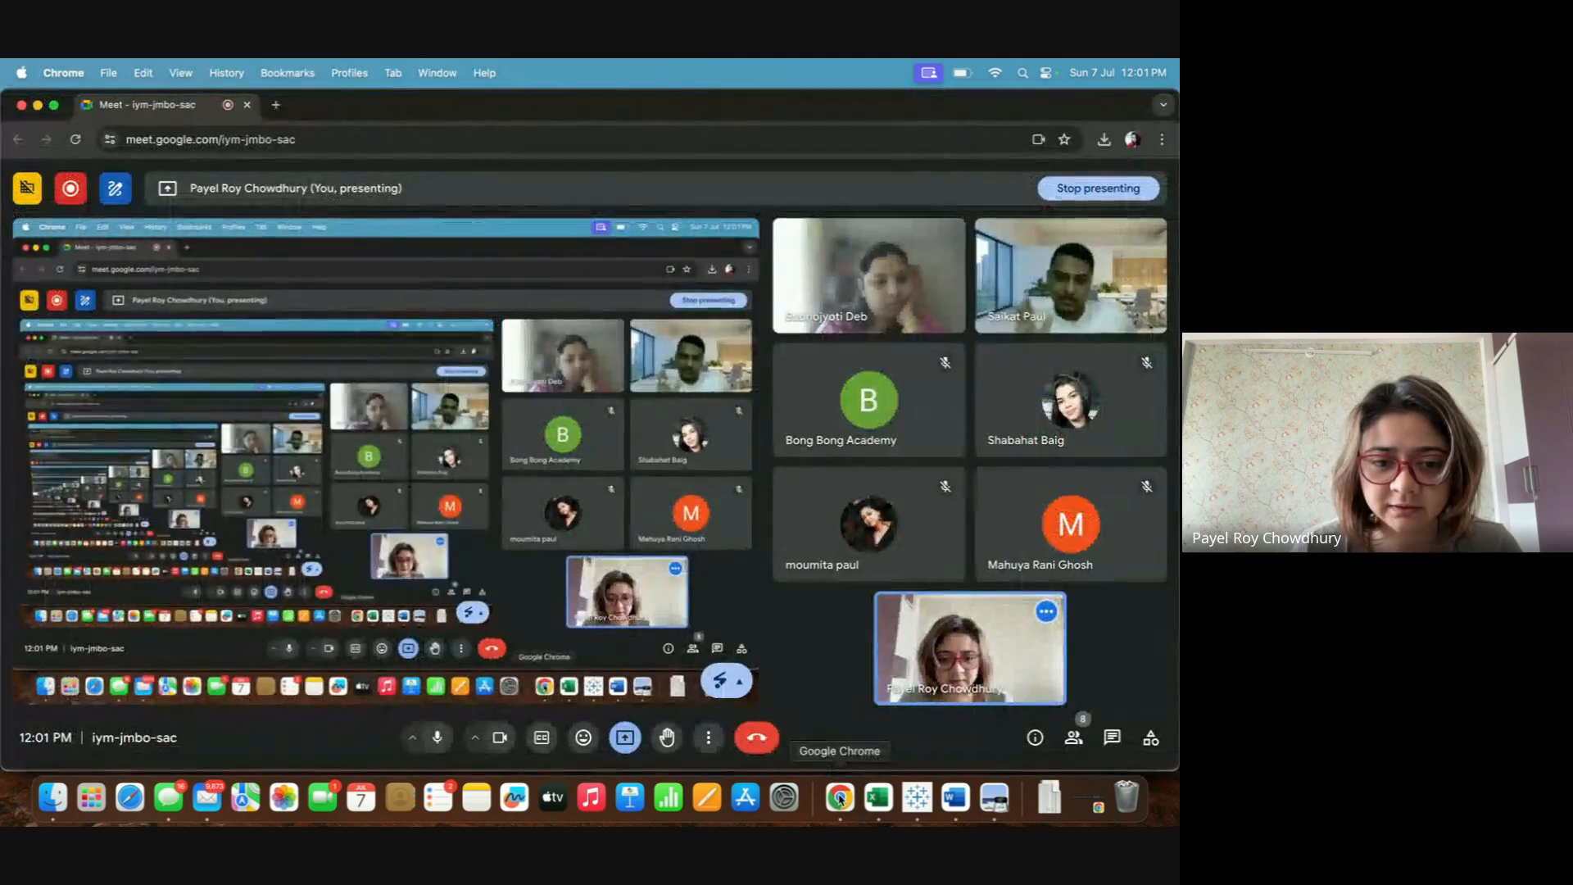
pyautogui.click(626, 737)
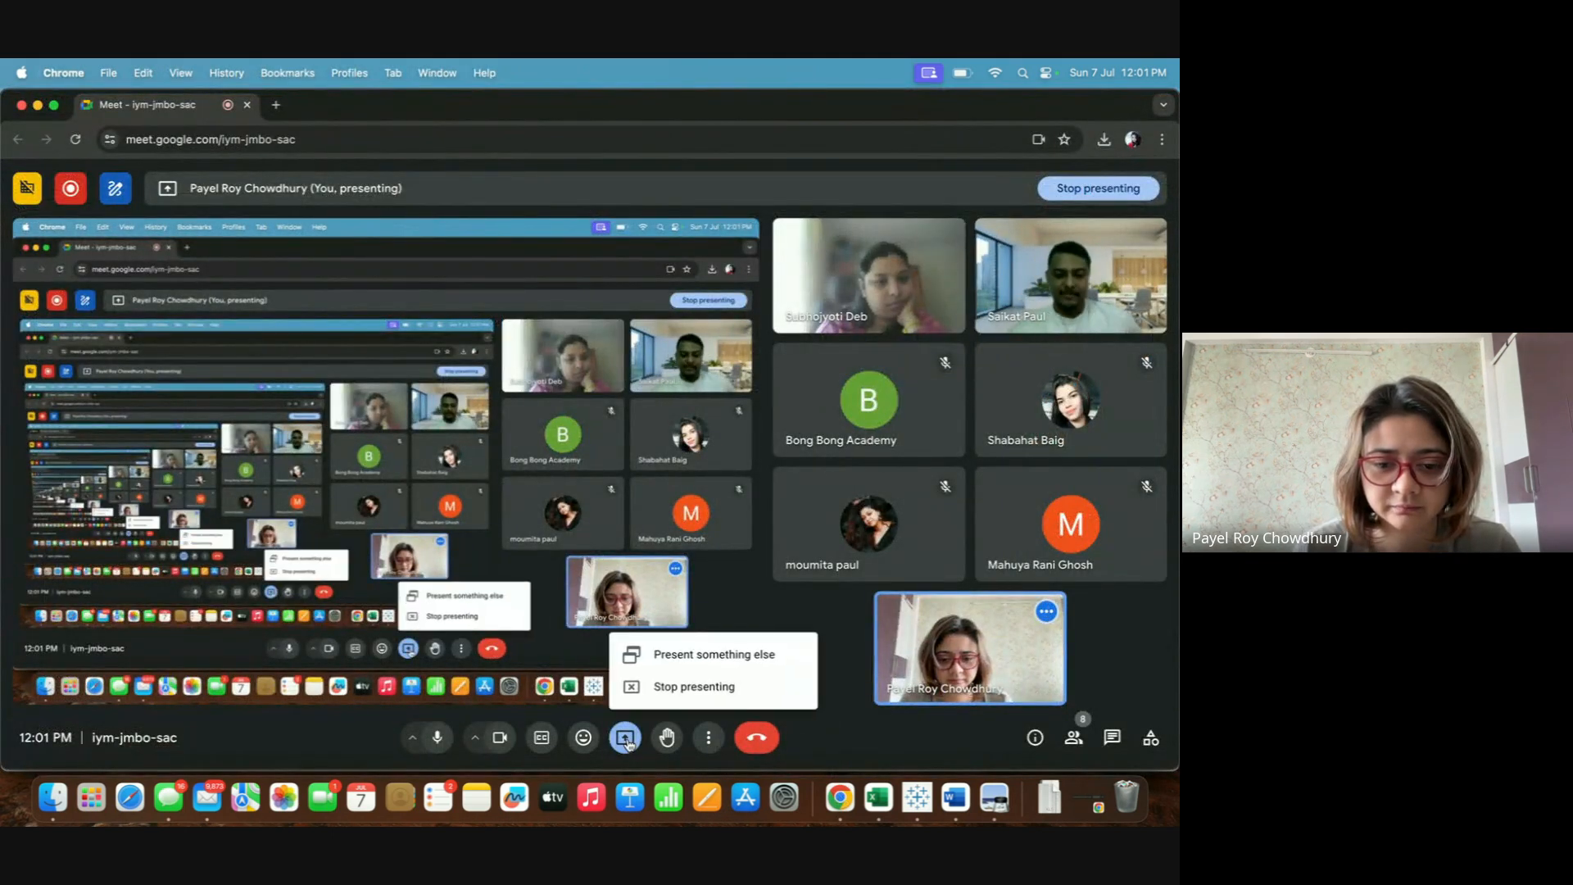
pyautogui.click(678, 687)
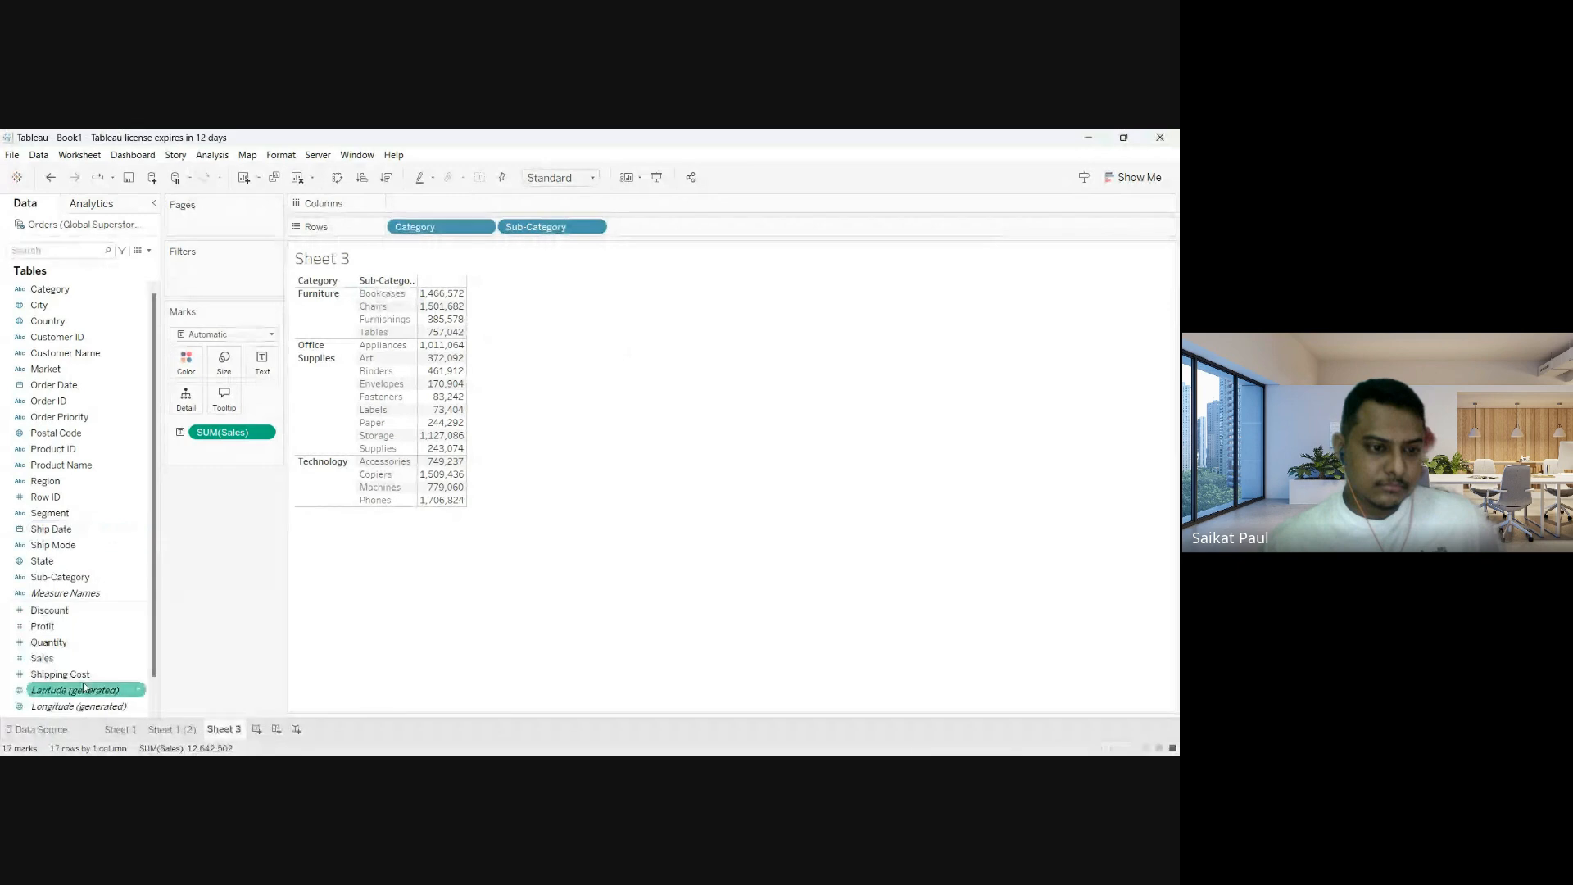
# Turn the Sales text table into a highlight table by coloring it by Profit with Square marks.
pyautogui.moveTo(41, 625); pyautogui.dragTo(189, 377)
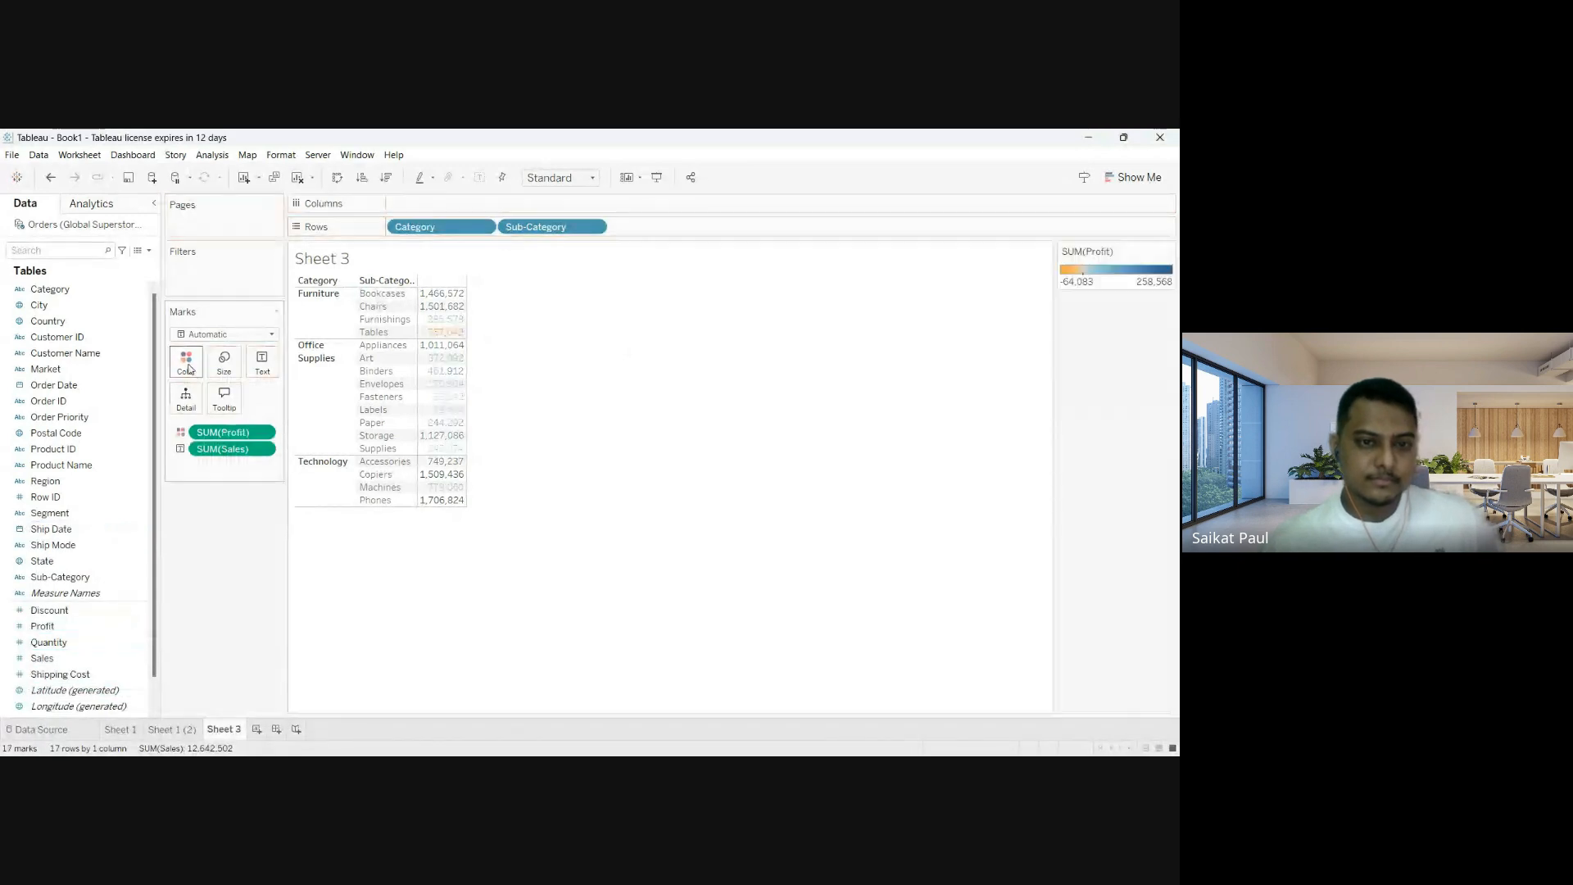
pyautogui.click(270, 332)
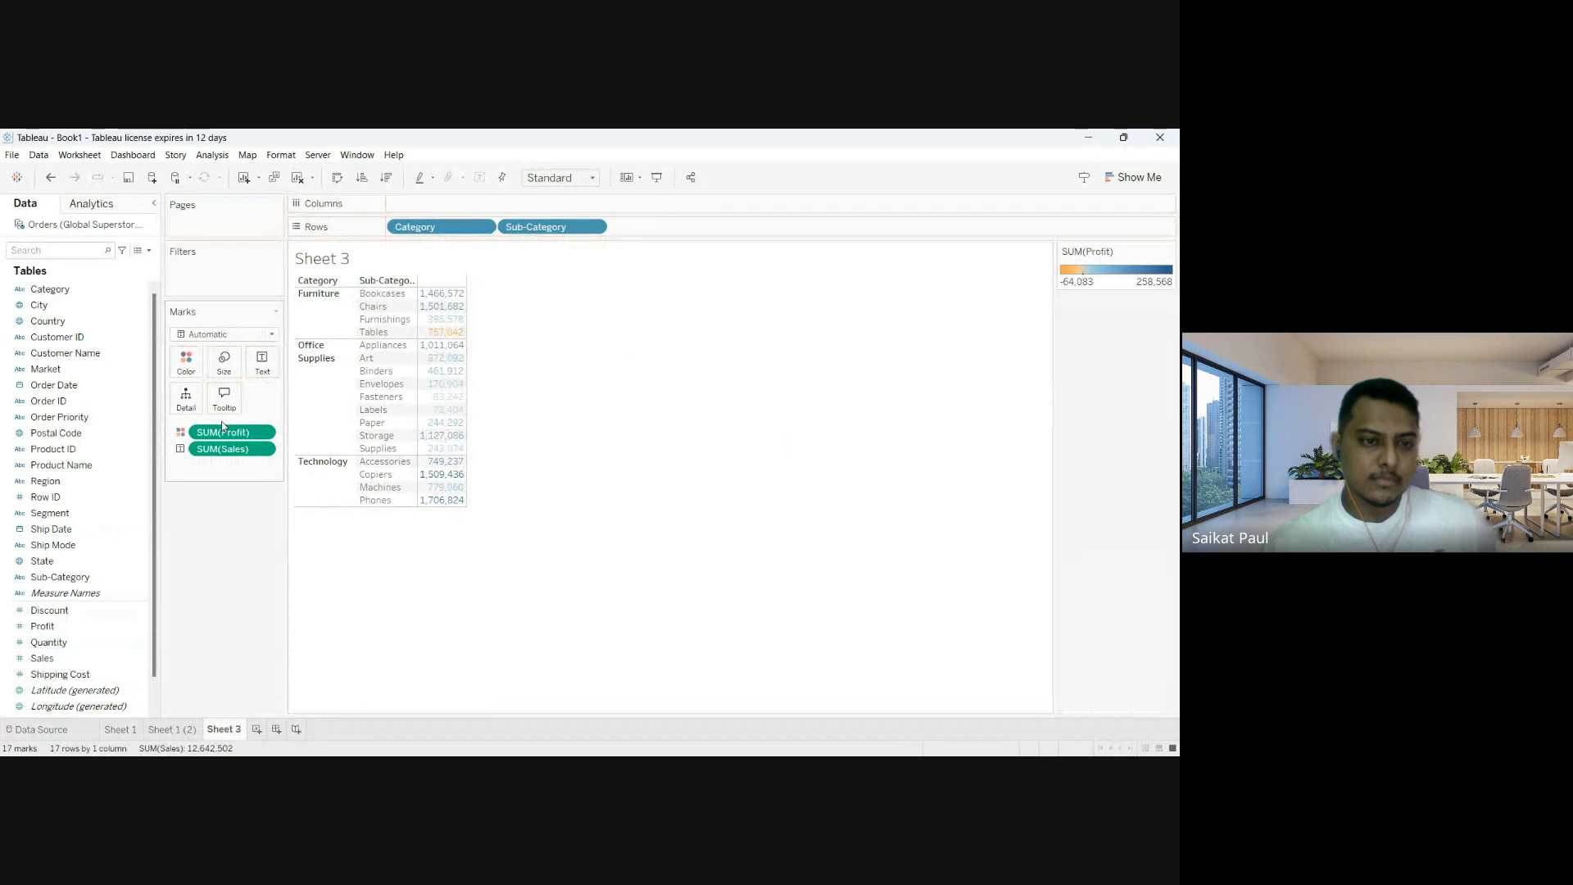
pyautogui.click(223, 416)
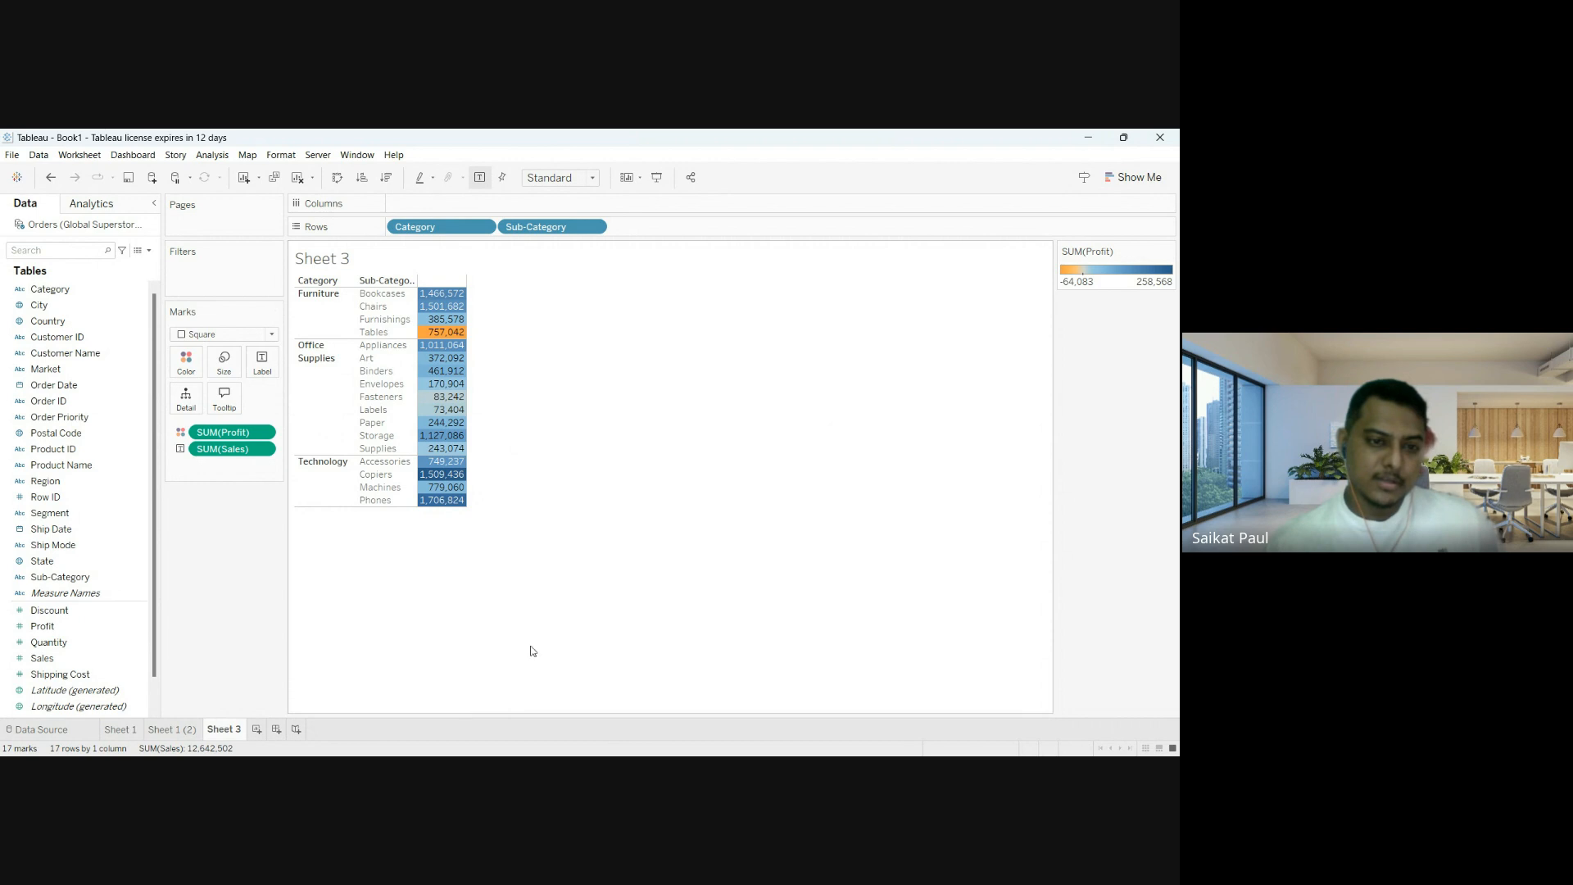
# Add a new worksheet, show the chart suggestions and place Sales on its rows.
pyautogui.click(257, 730)
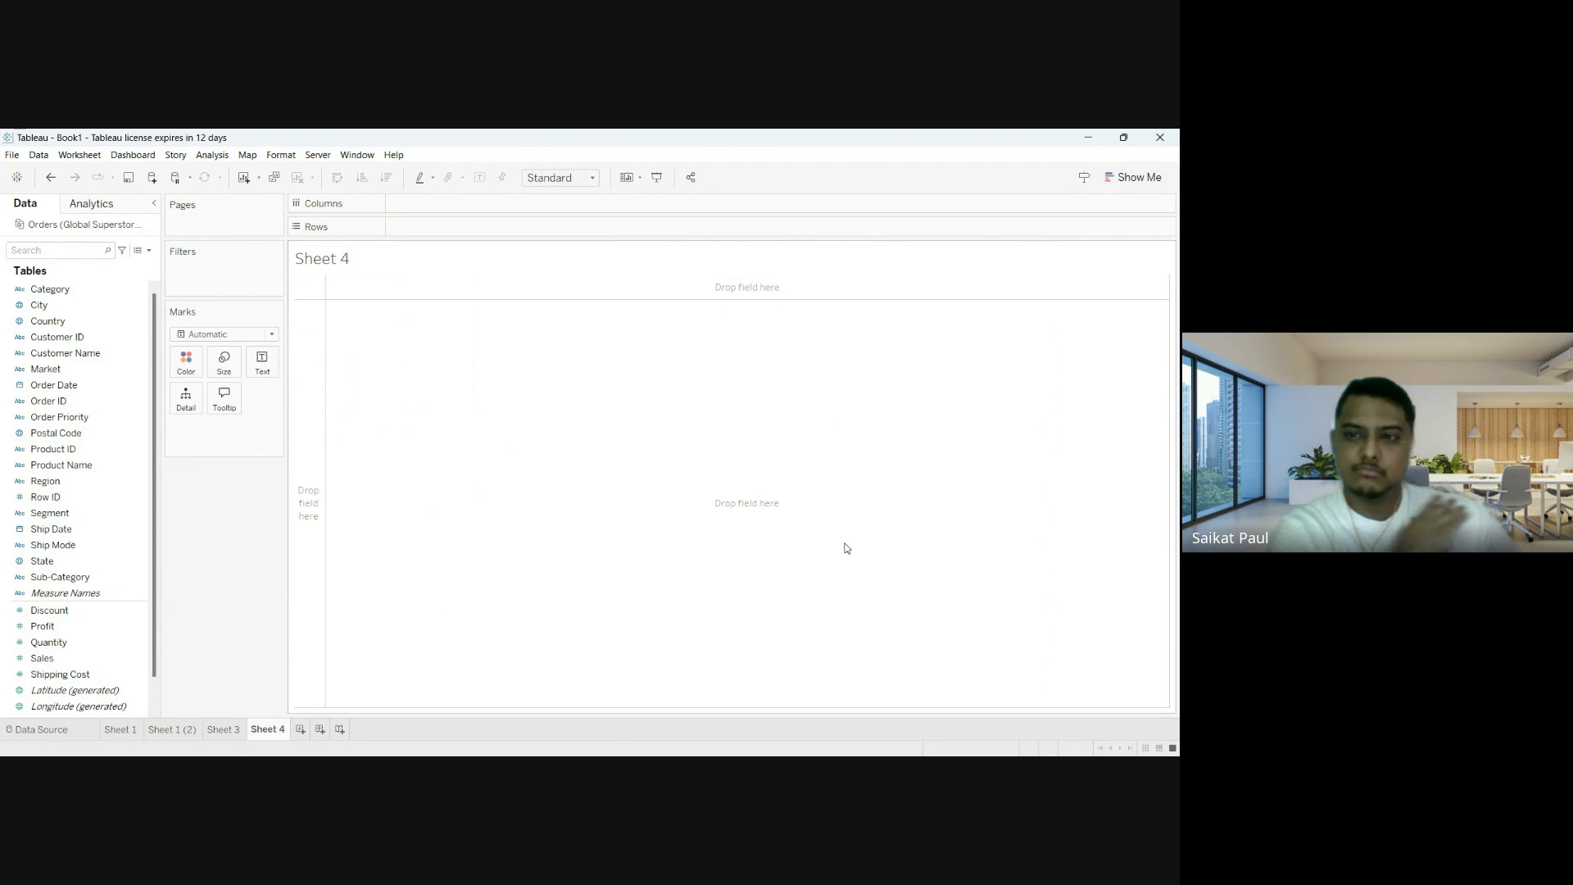
pyautogui.click(1122, 178)
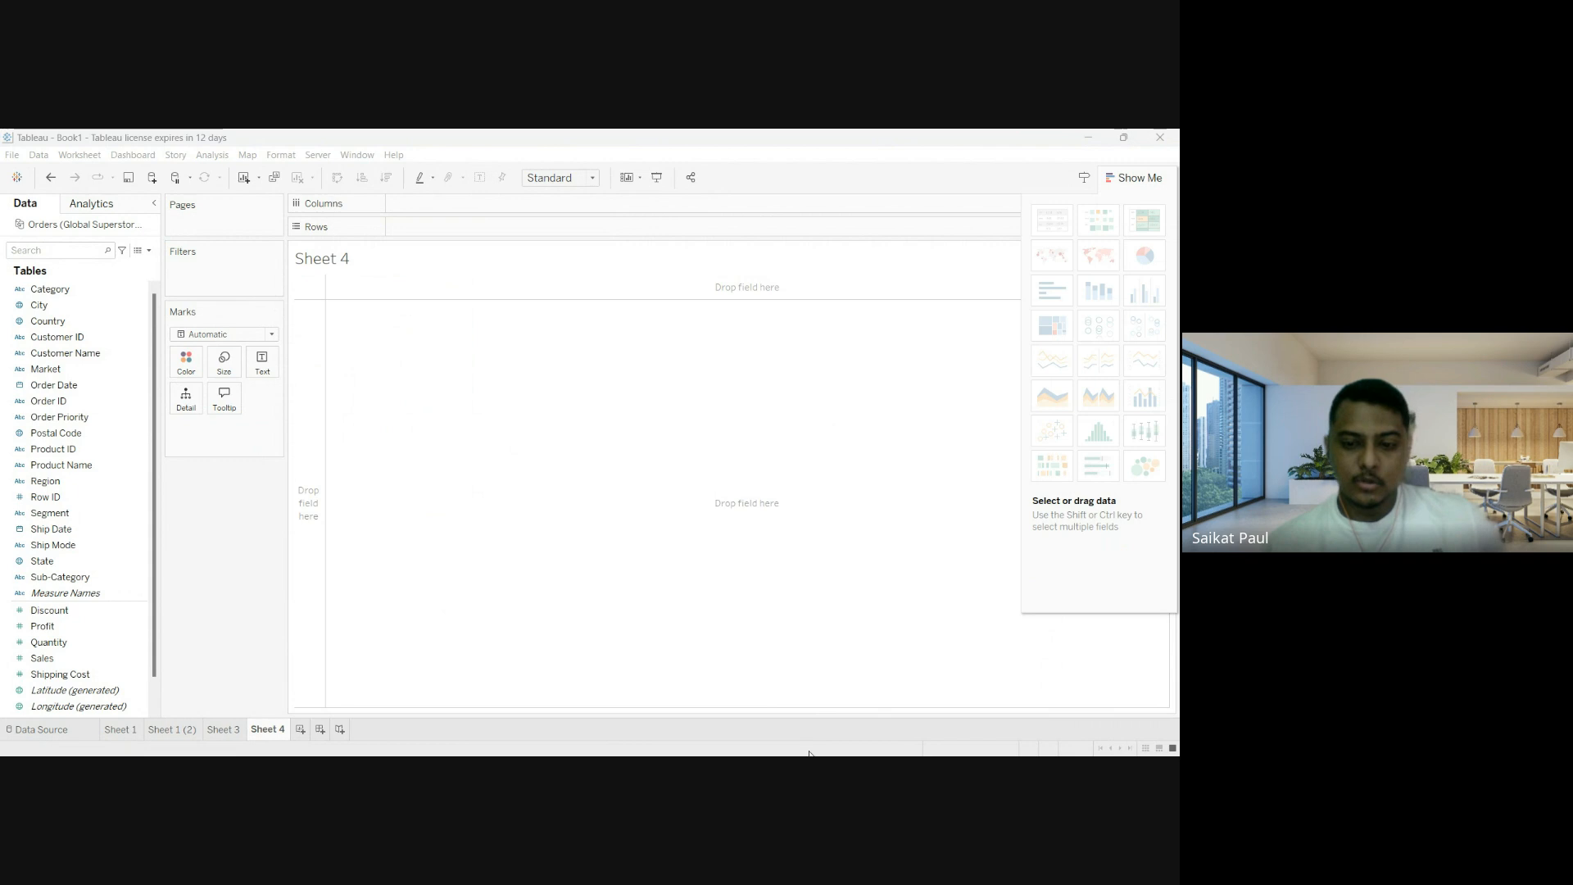
pyautogui.click(72, 656)
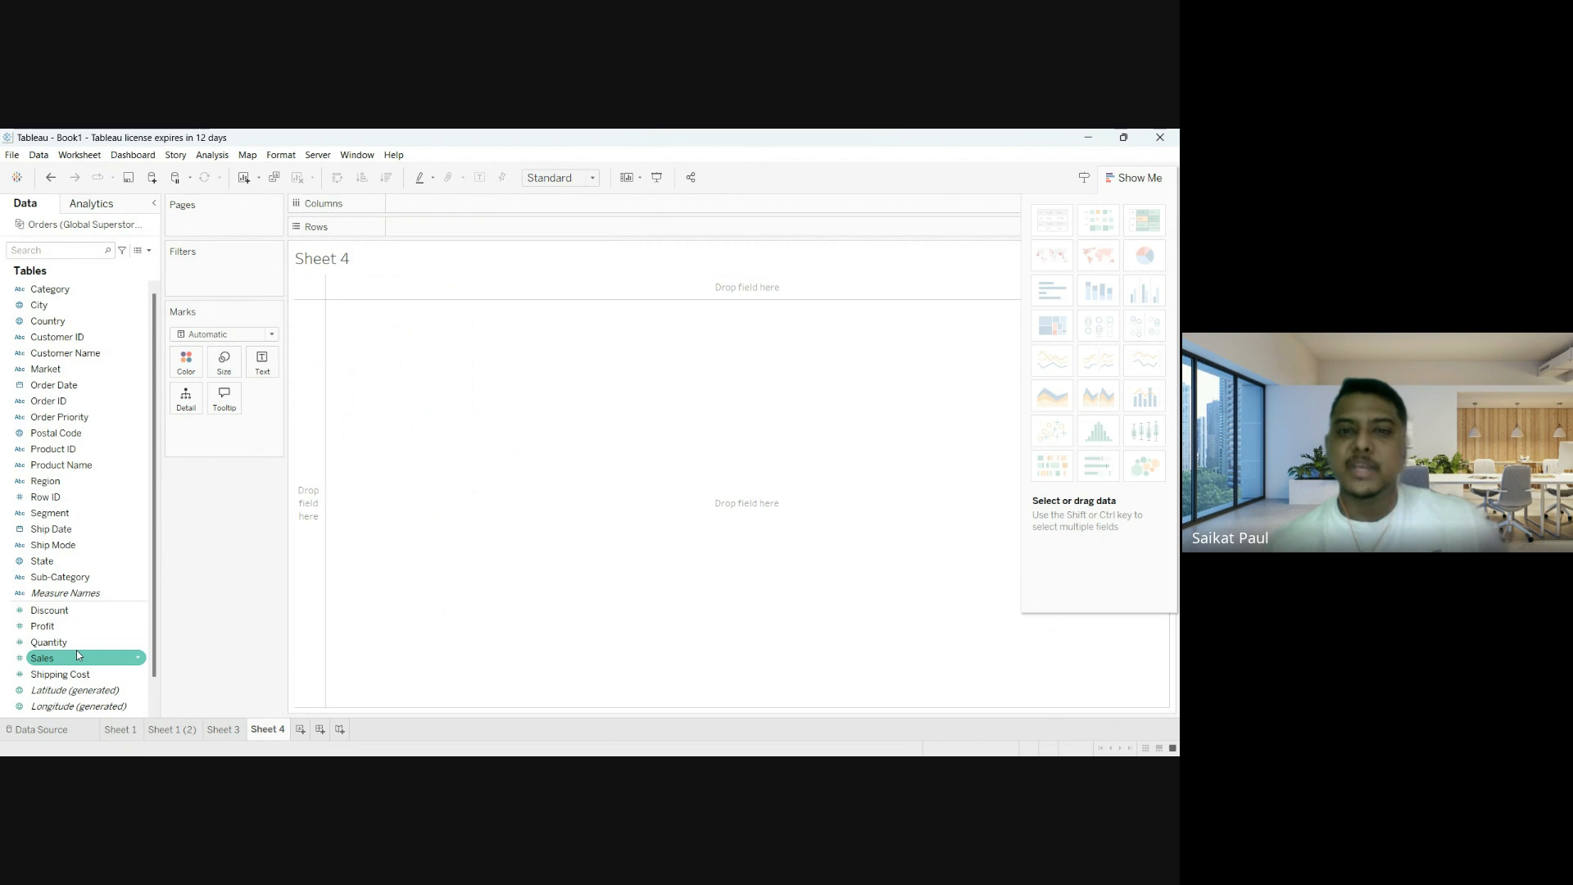
pyautogui.moveTo(69, 662)
pyautogui.mouseDown()
pyautogui.moveTo(450, 271)
pyautogui.moveTo(452, 233)
pyautogui.mouseUp()
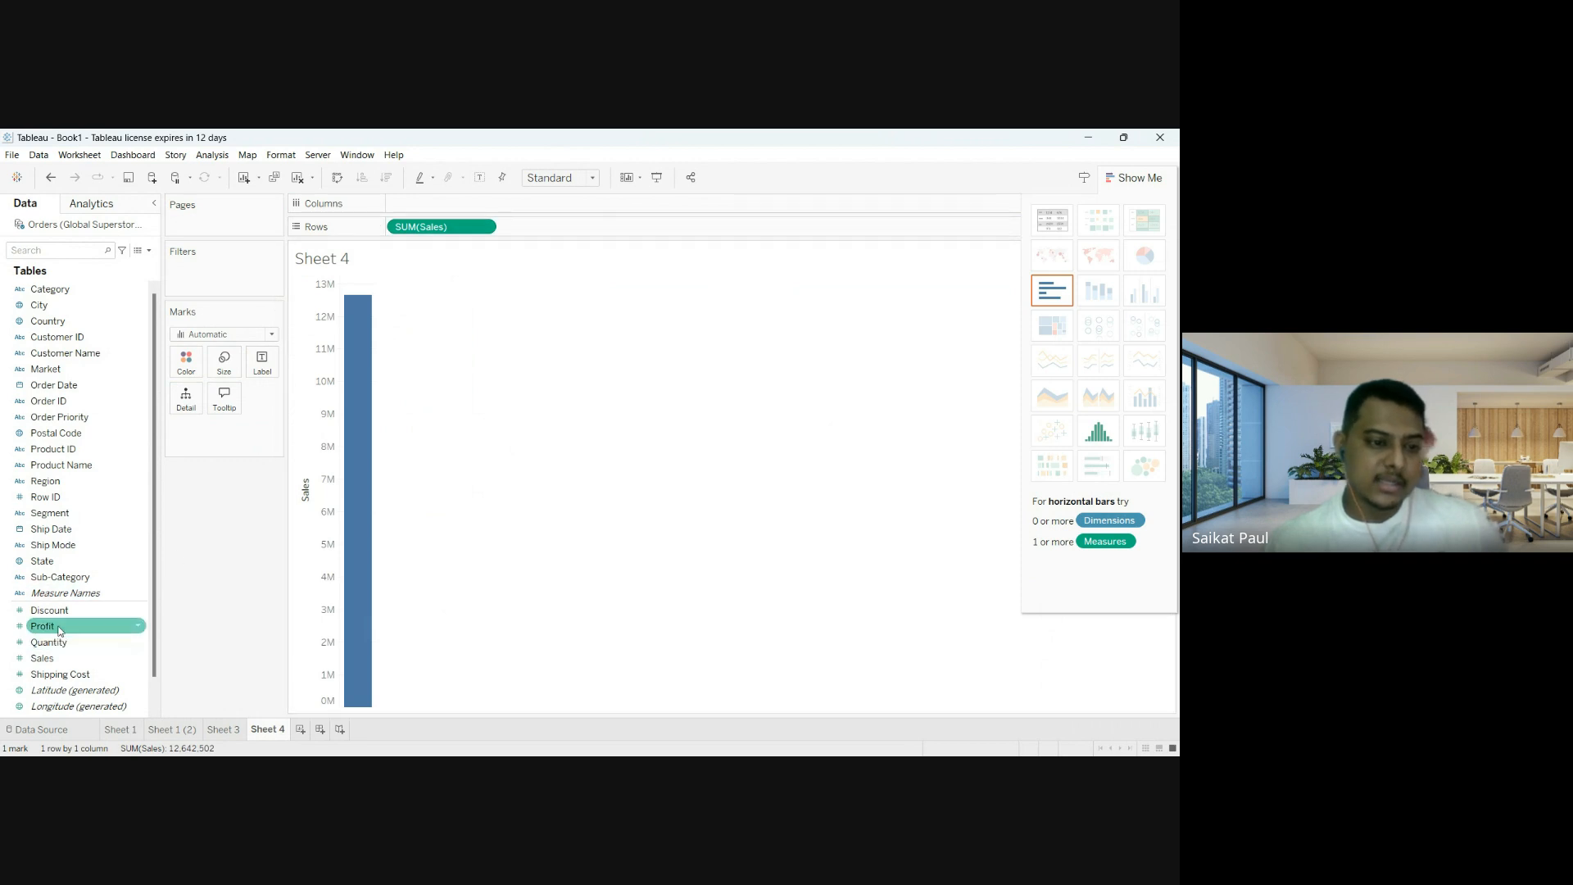
# Place Profit on the columns to plot it against Sales as a scatter plot.
pyautogui.scroll(-1, 63, 632)
pyautogui.scroll(1, 62, 633)
pyautogui.moveTo(62, 626); pyautogui.dragTo(414, 274)
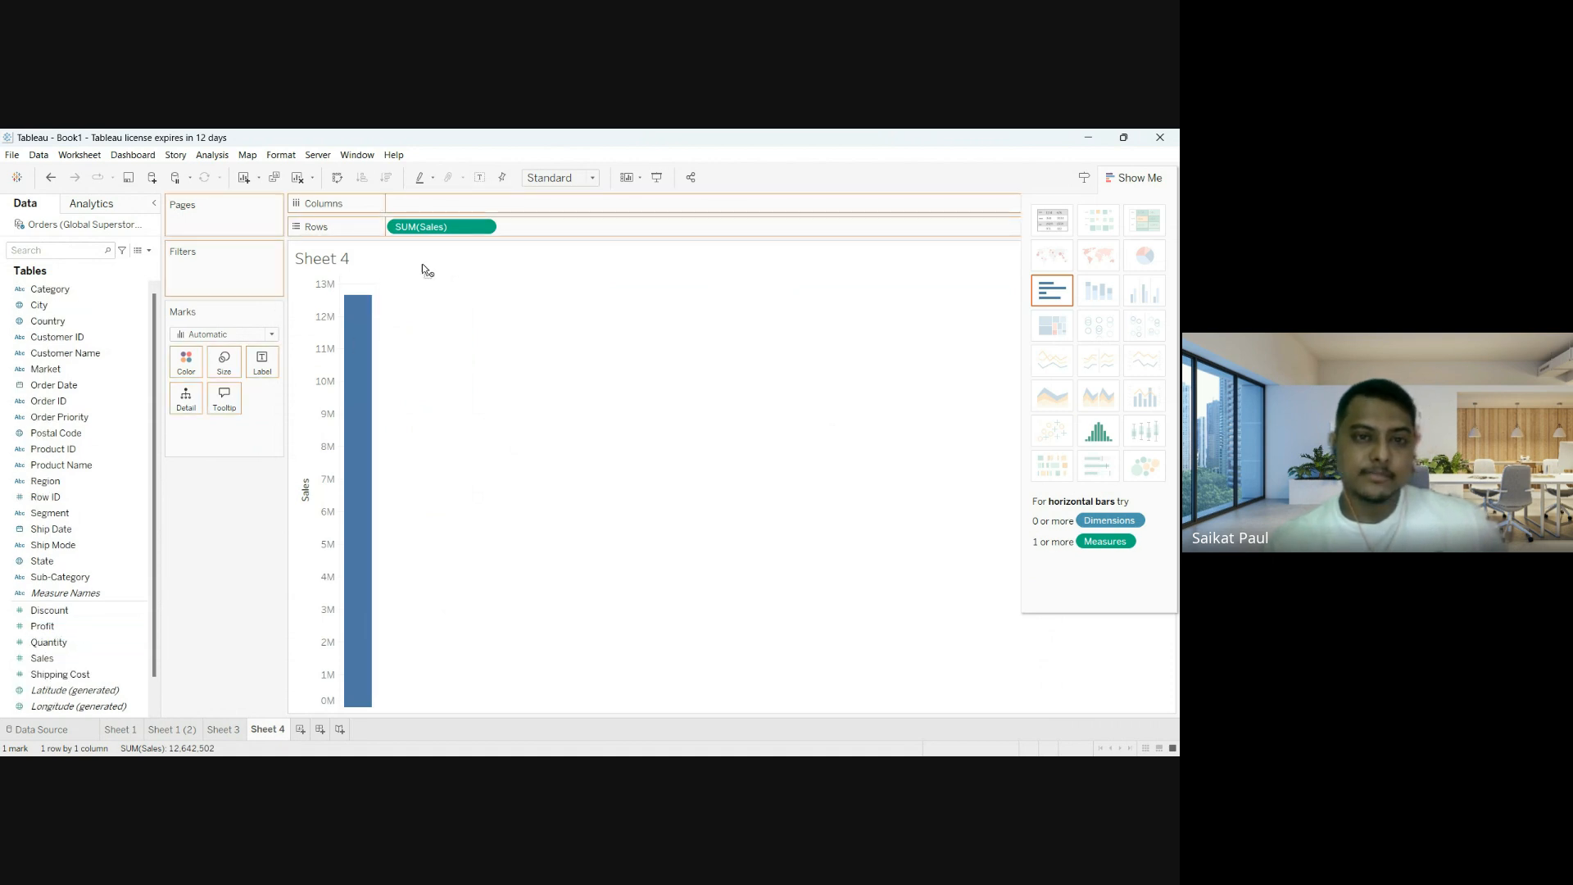
pyautogui.moveTo(448, 202); pyautogui.dragTo(453, 204)
pyautogui.moveTo(703, 305)
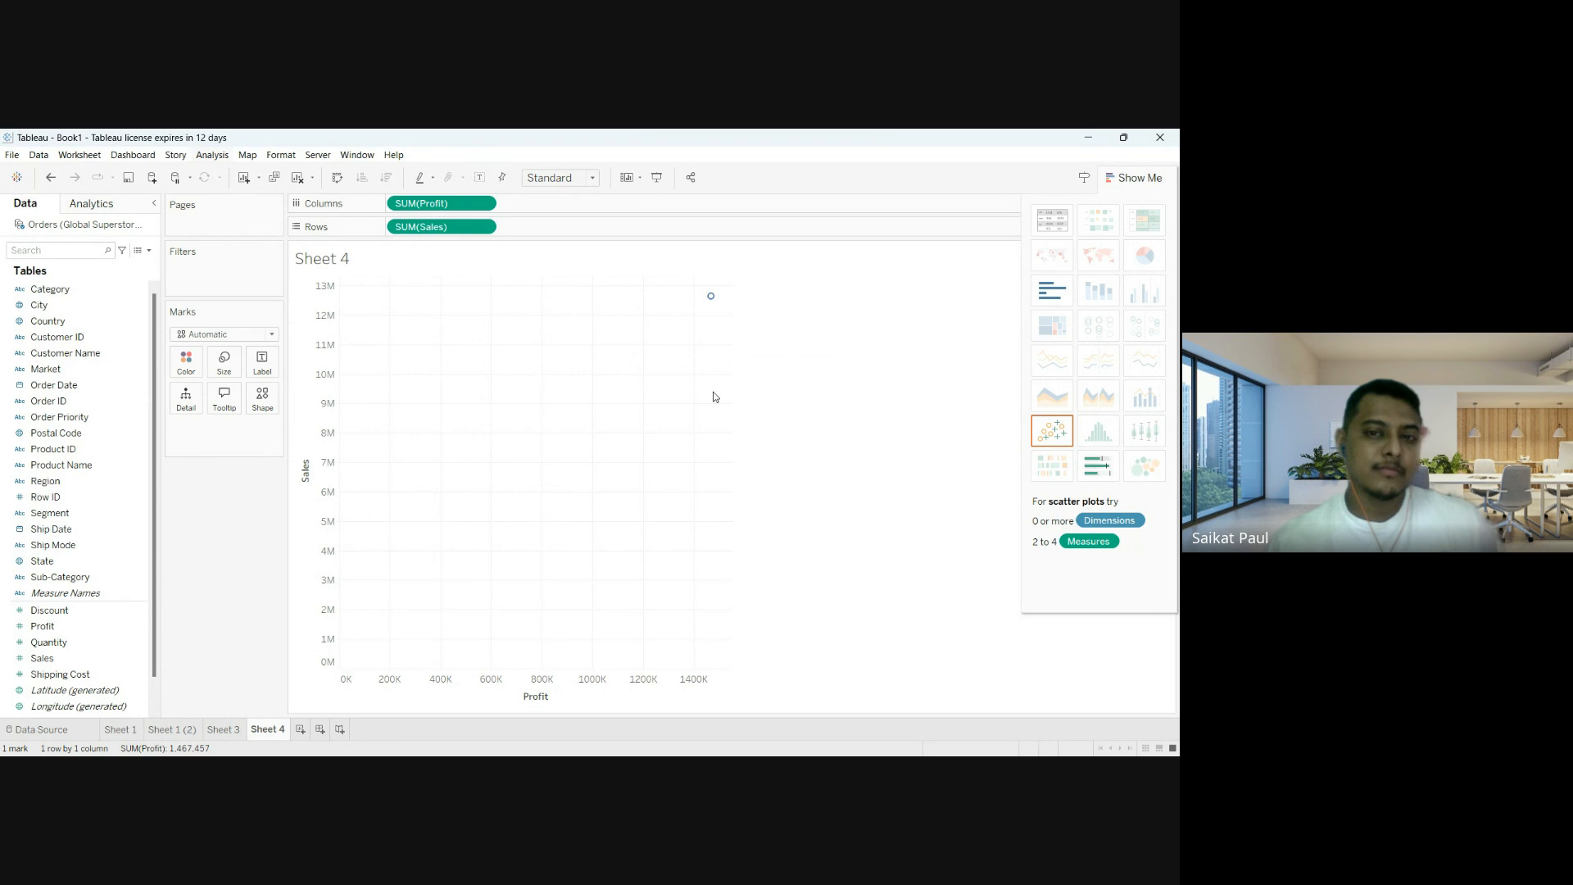
# Try disaggregating the scatter plot's measures, and undo both that change and Profit's placement on the columns.
pyautogui.click(688, 773)
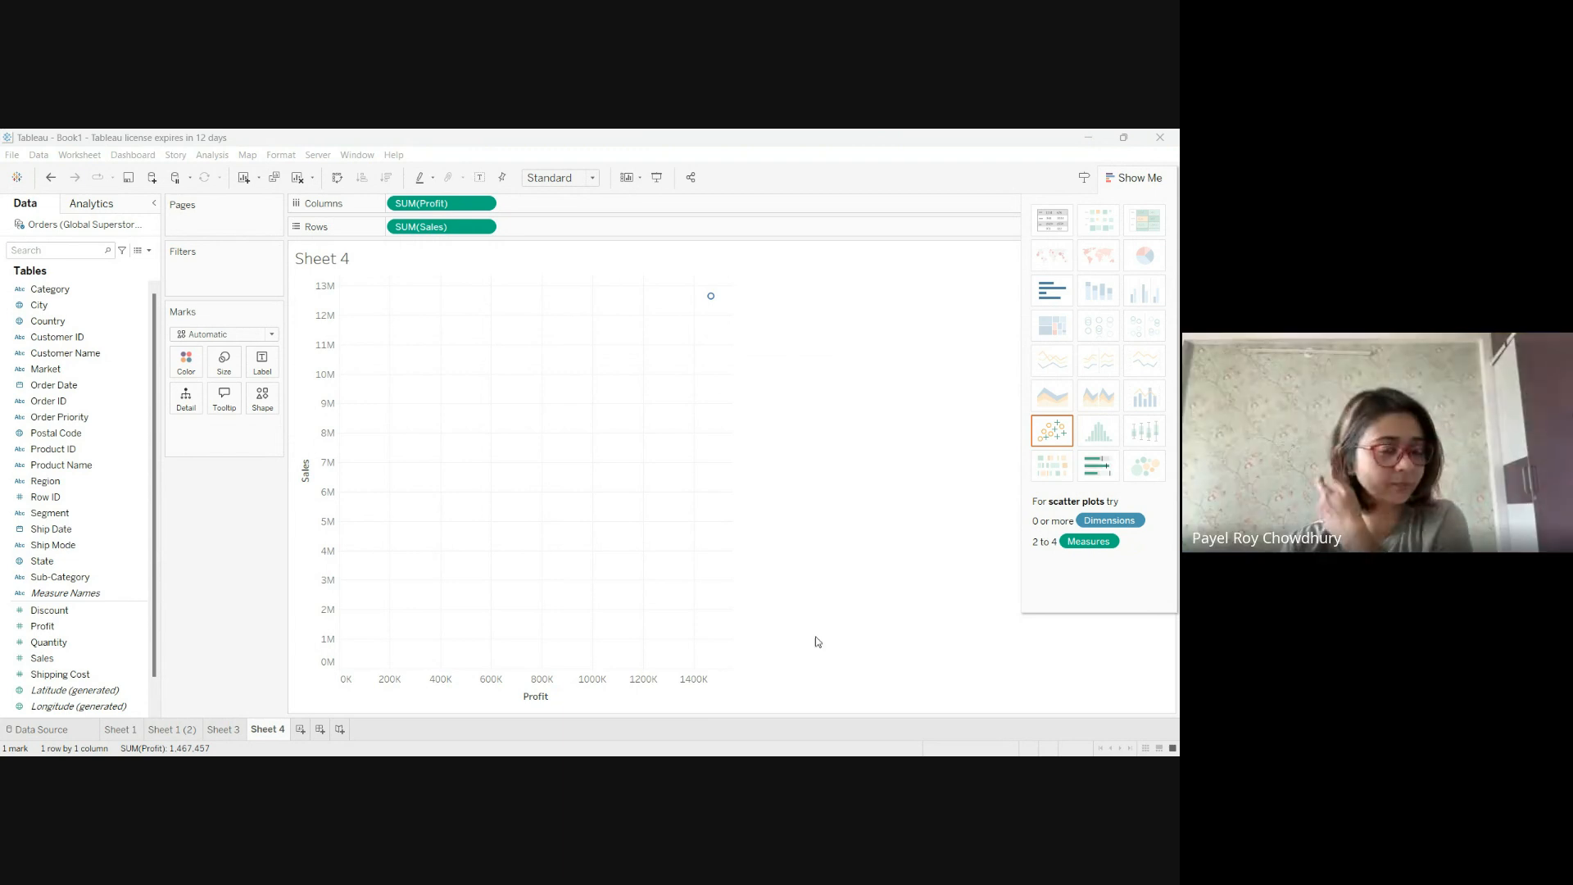
pyautogui.click(602, 397)
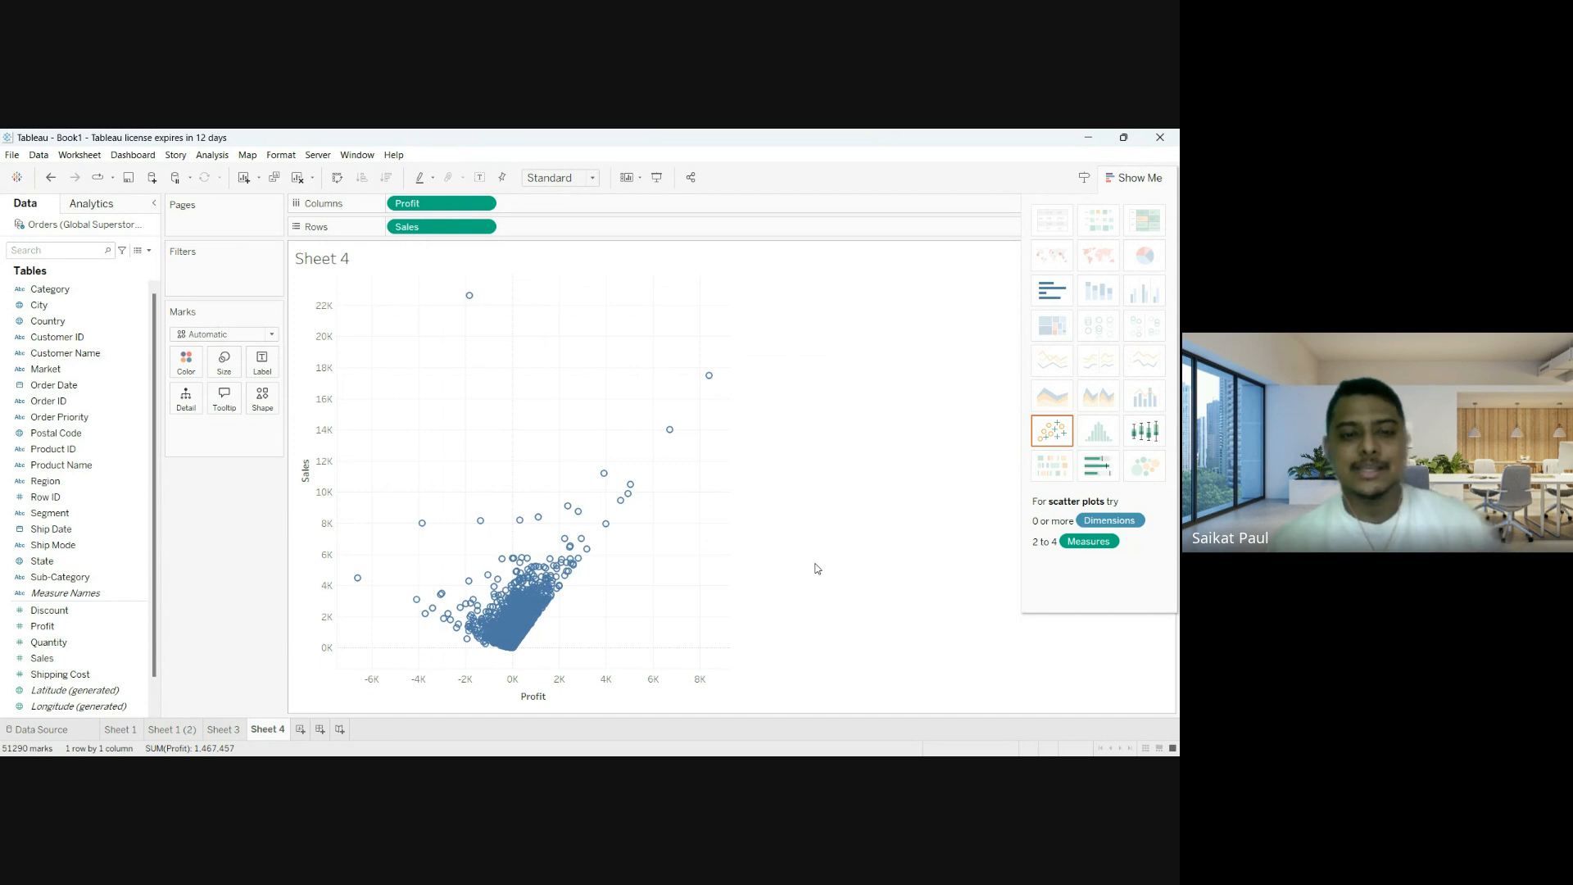
pyautogui.moveTo(710, 385)
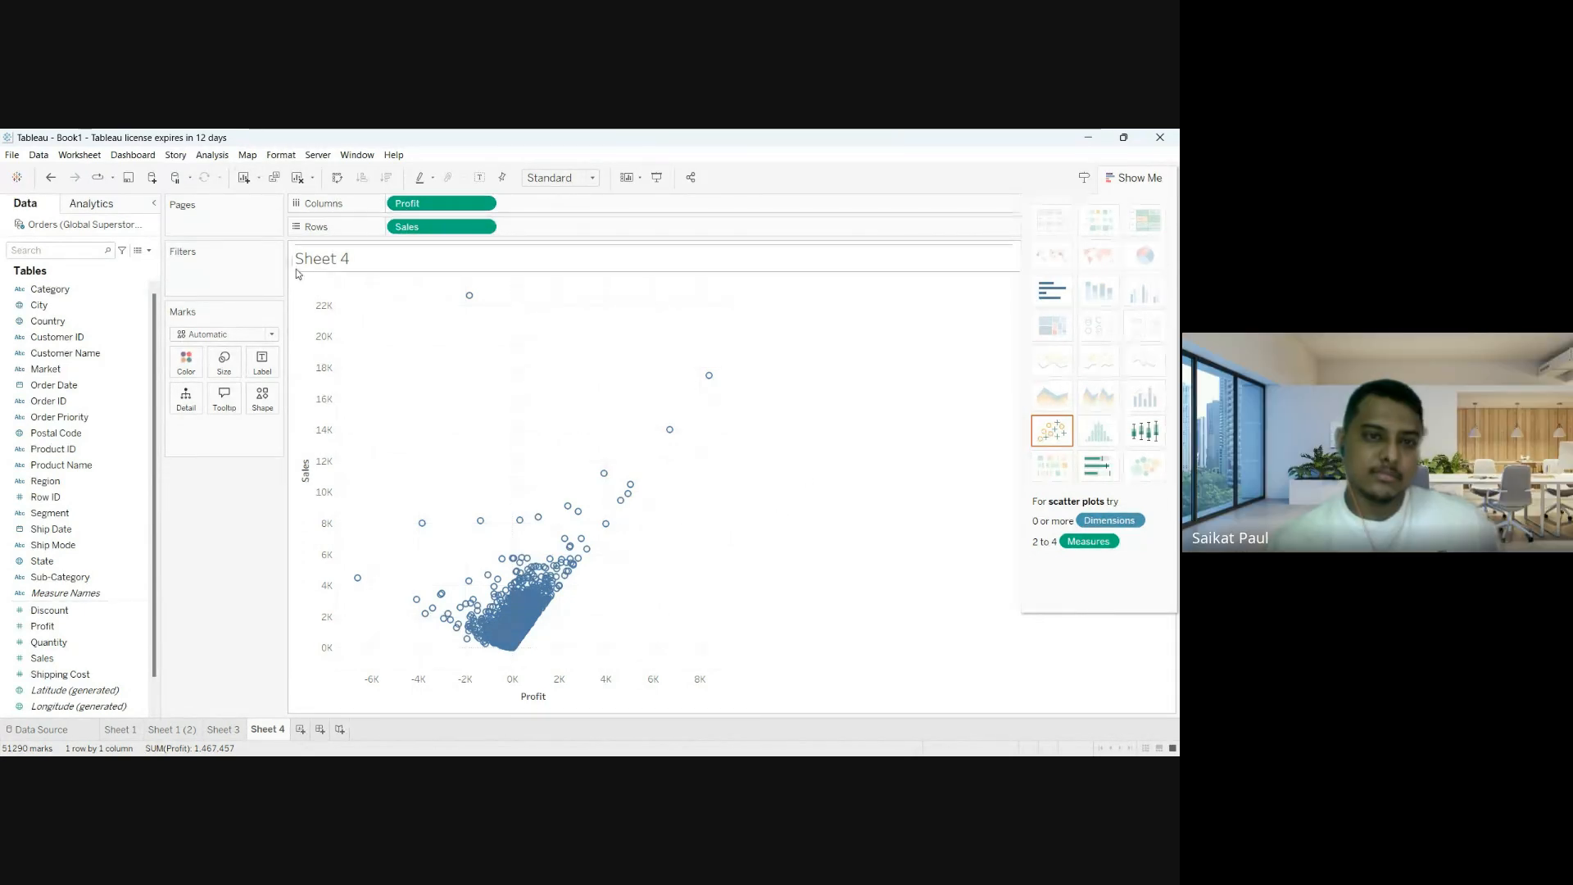
pyautogui.click(51, 178)
pyautogui.click(51, 178)
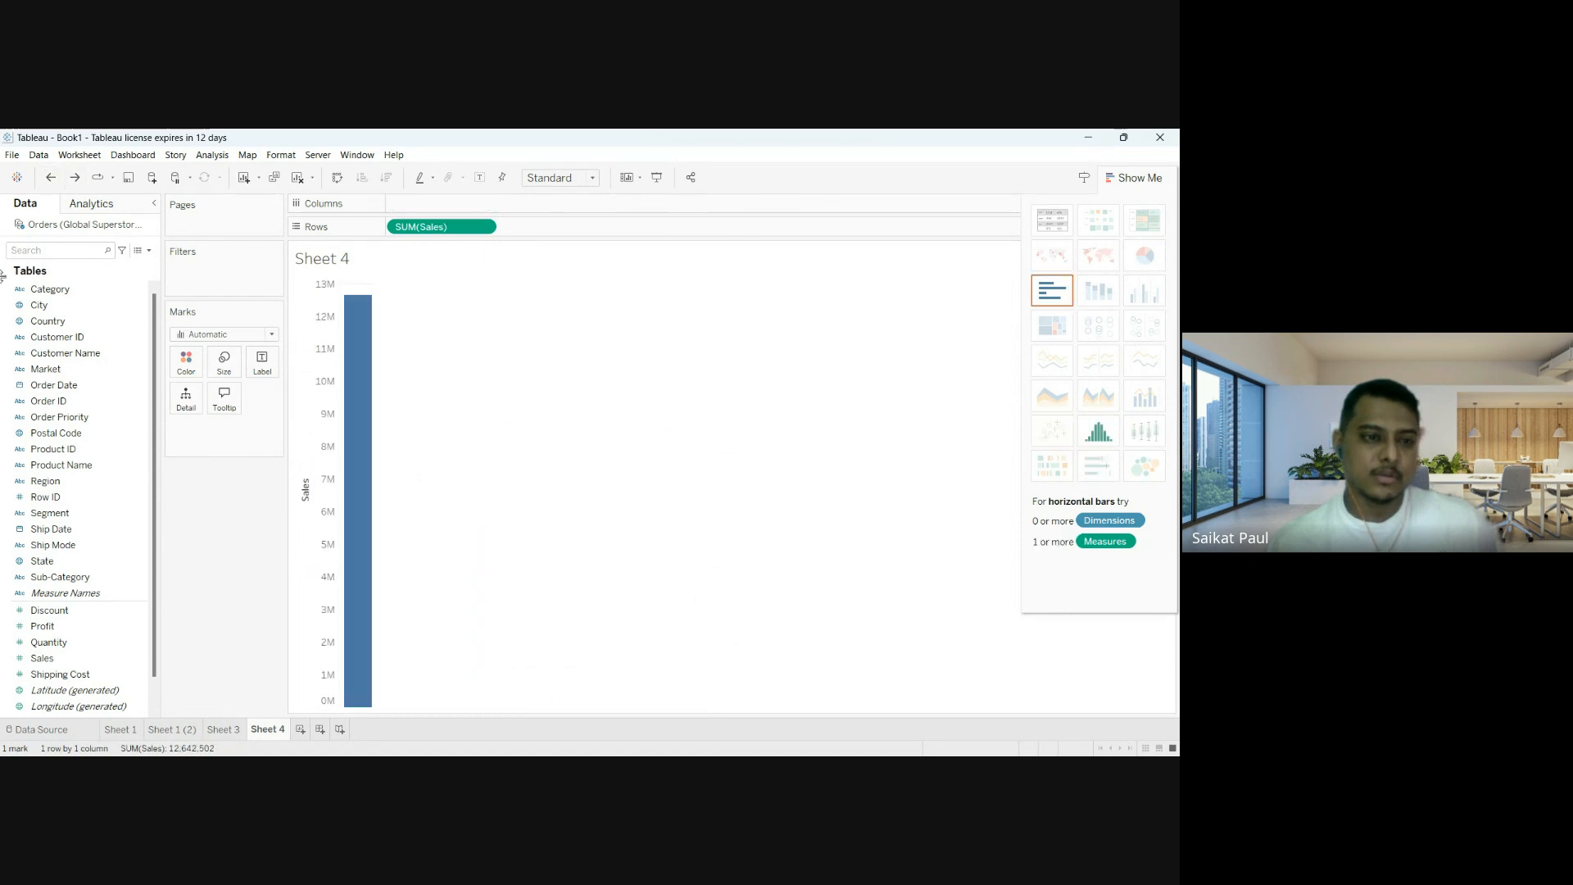
# Plot Profit against Sales as a disaggregated scatter plot, and swap the axes so Sales is on the columns.
pyautogui.moveTo(72, 671); pyautogui.dragTo(430, 206)
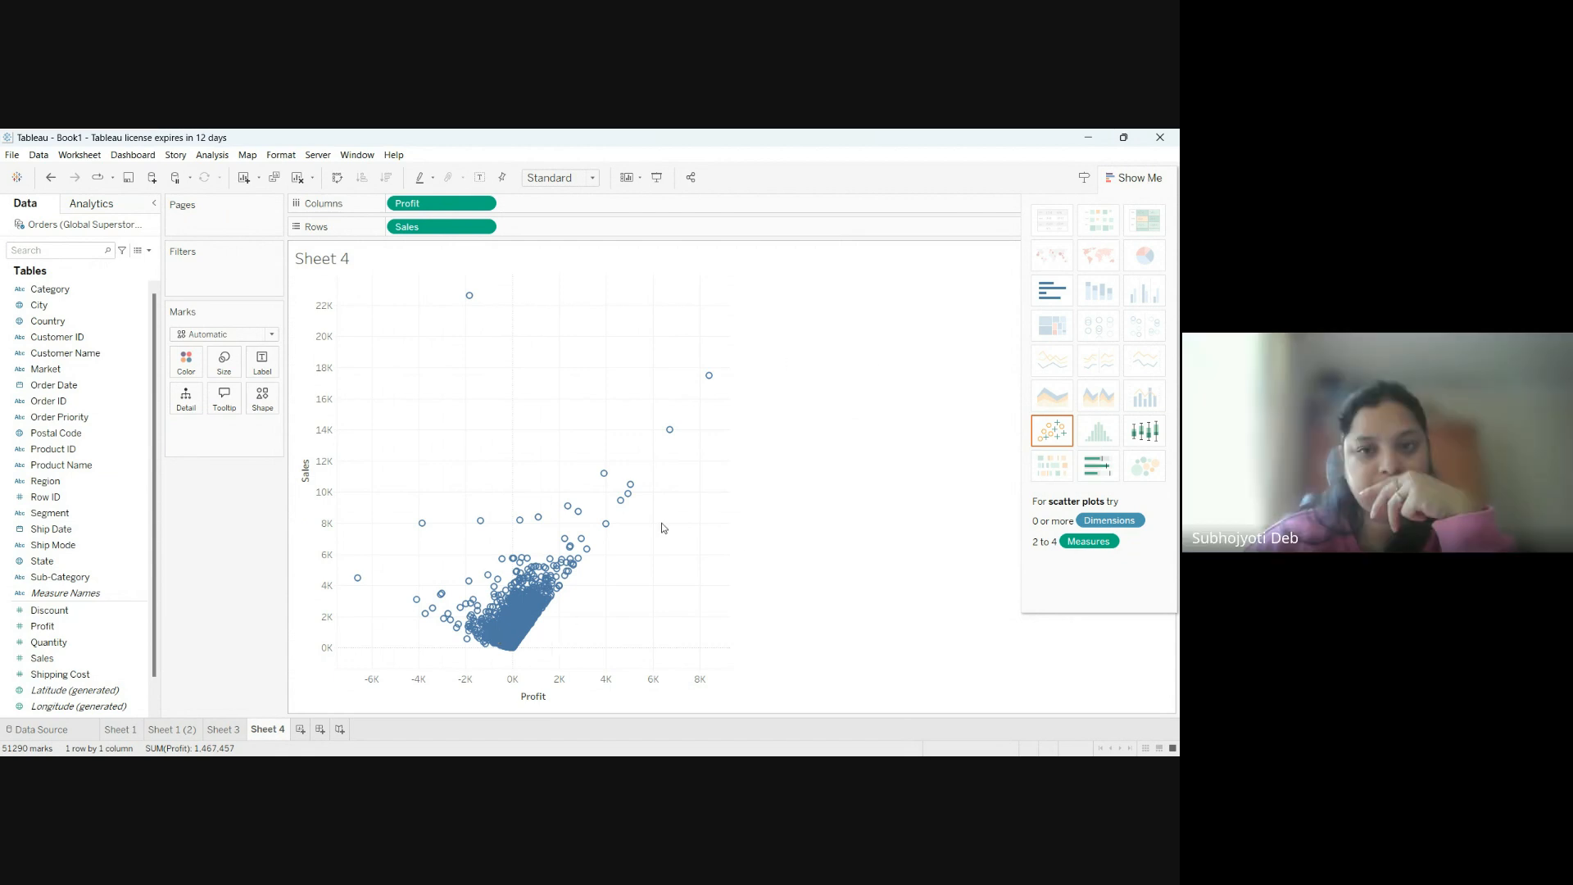
pyautogui.moveTo(639, 493)
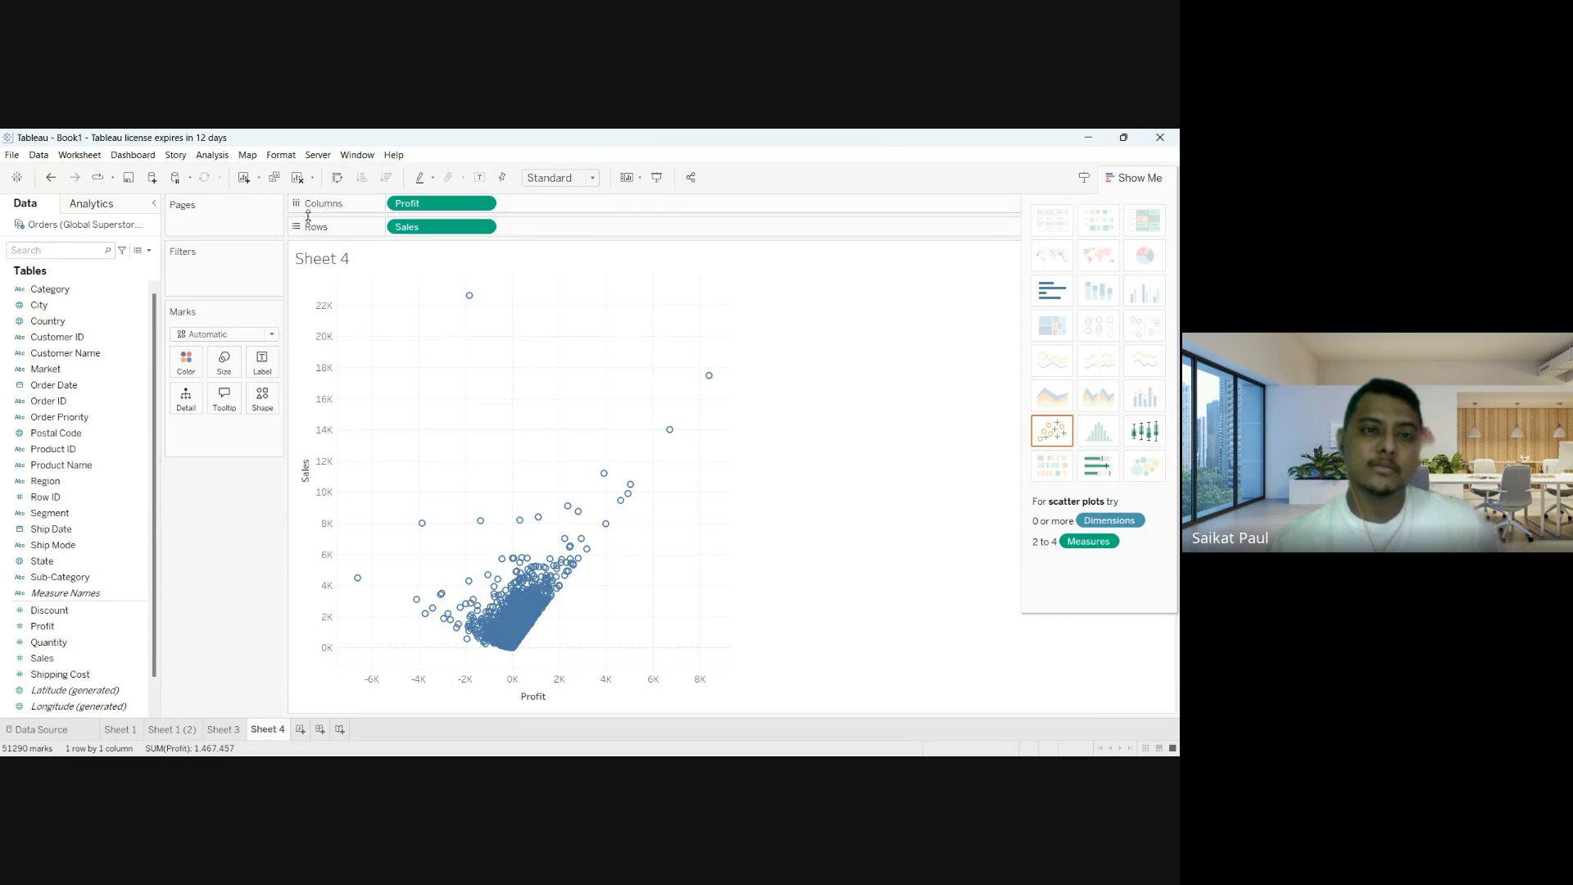
pyautogui.click(337, 179)
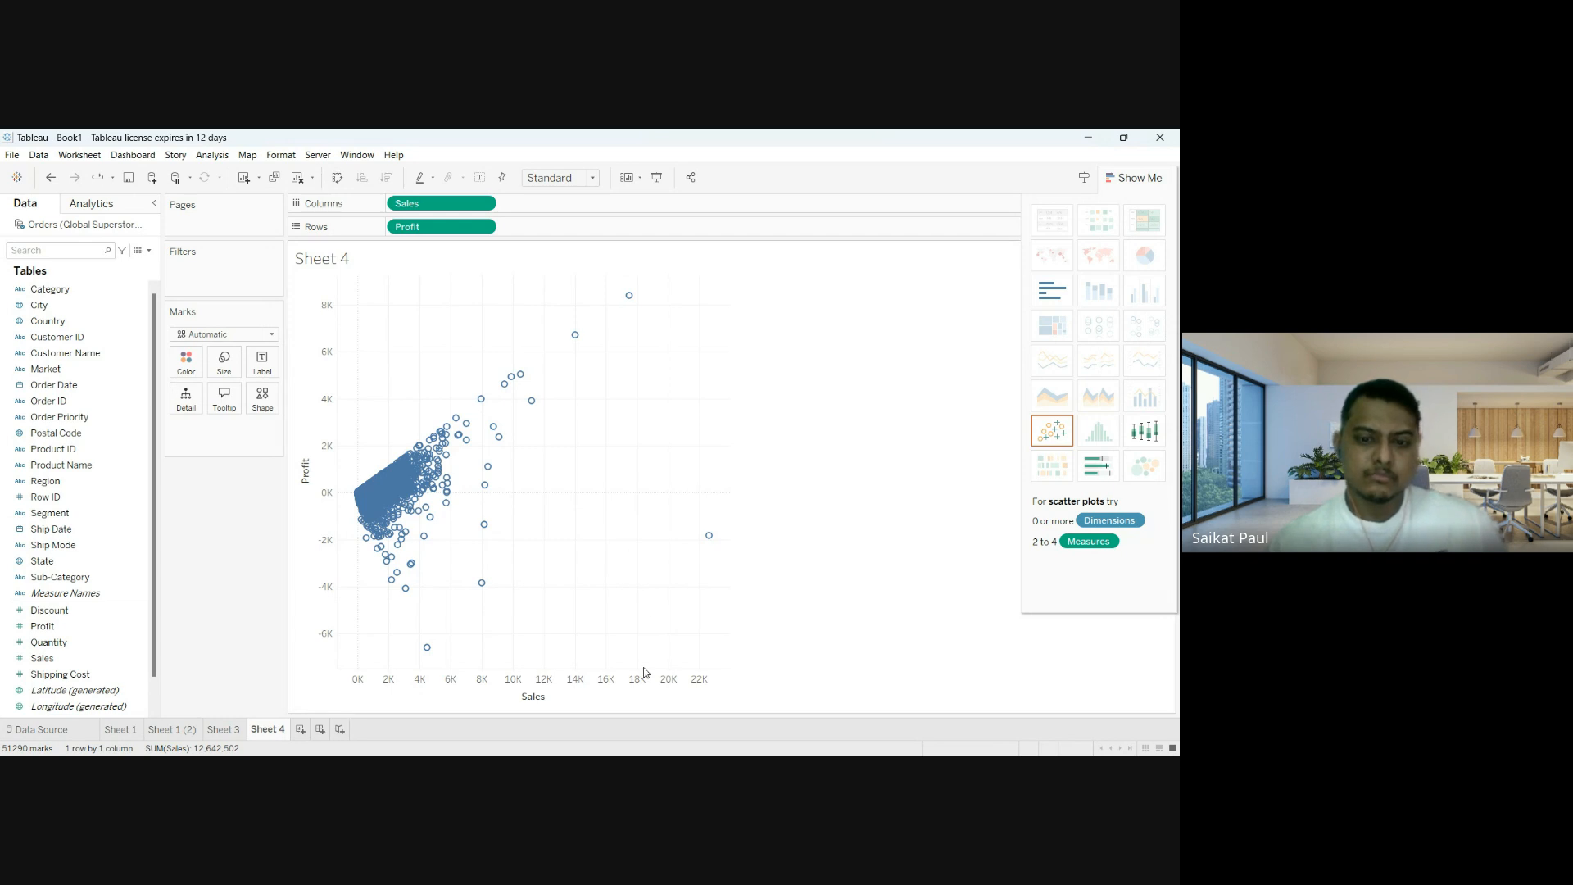
pyautogui.hotkey('alt', 'Tab')
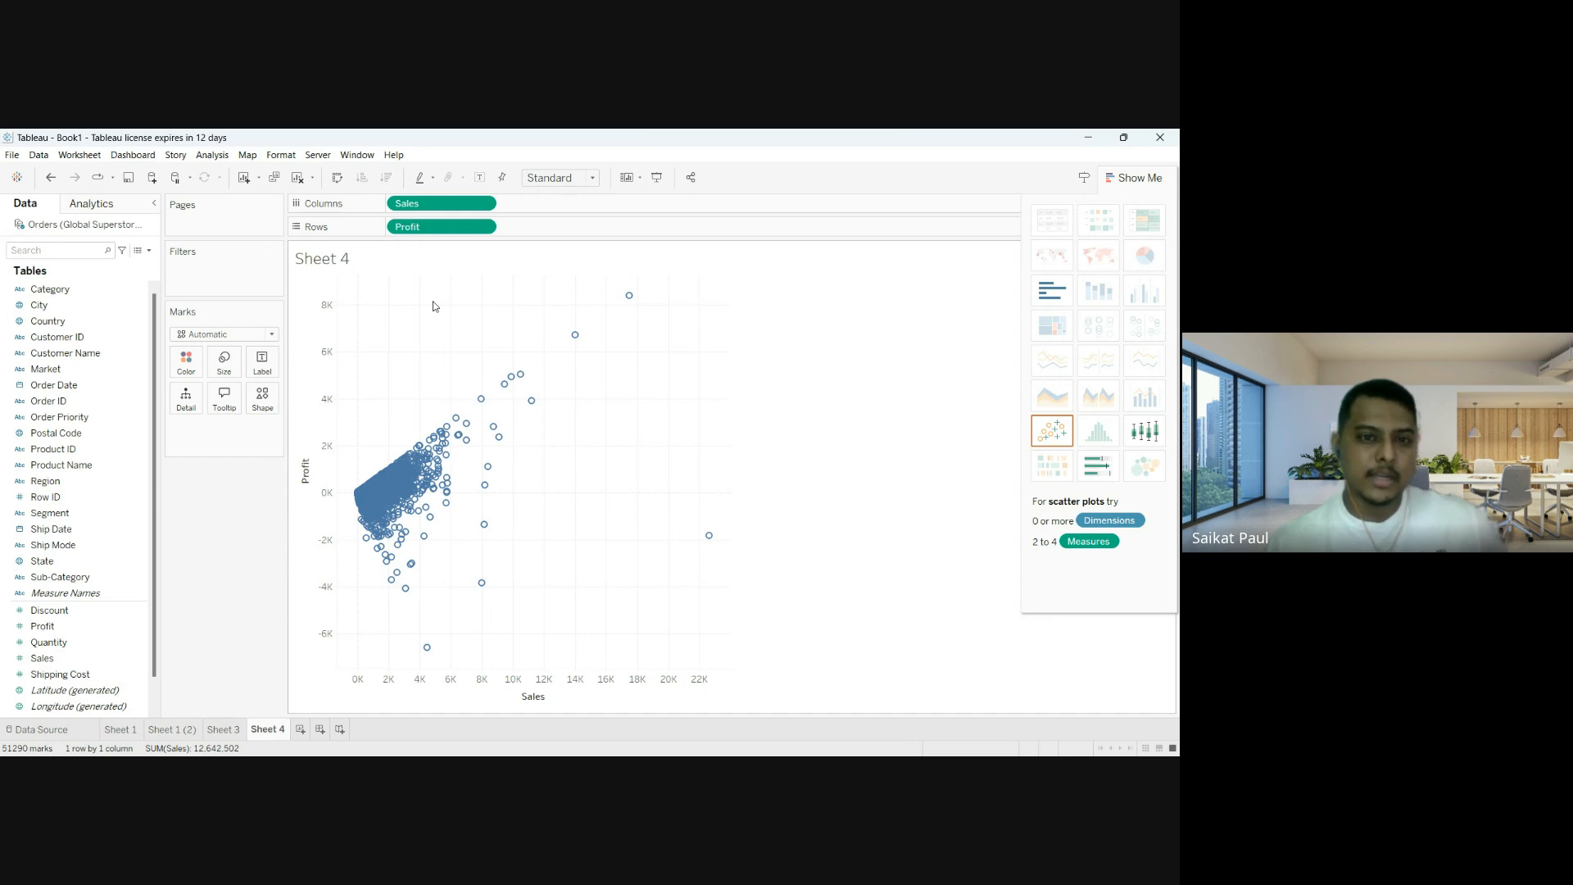
# Try Sales as the scatter plot's mark color, and color the marks by Sub-Category instead.
pyautogui.click(87, 625)
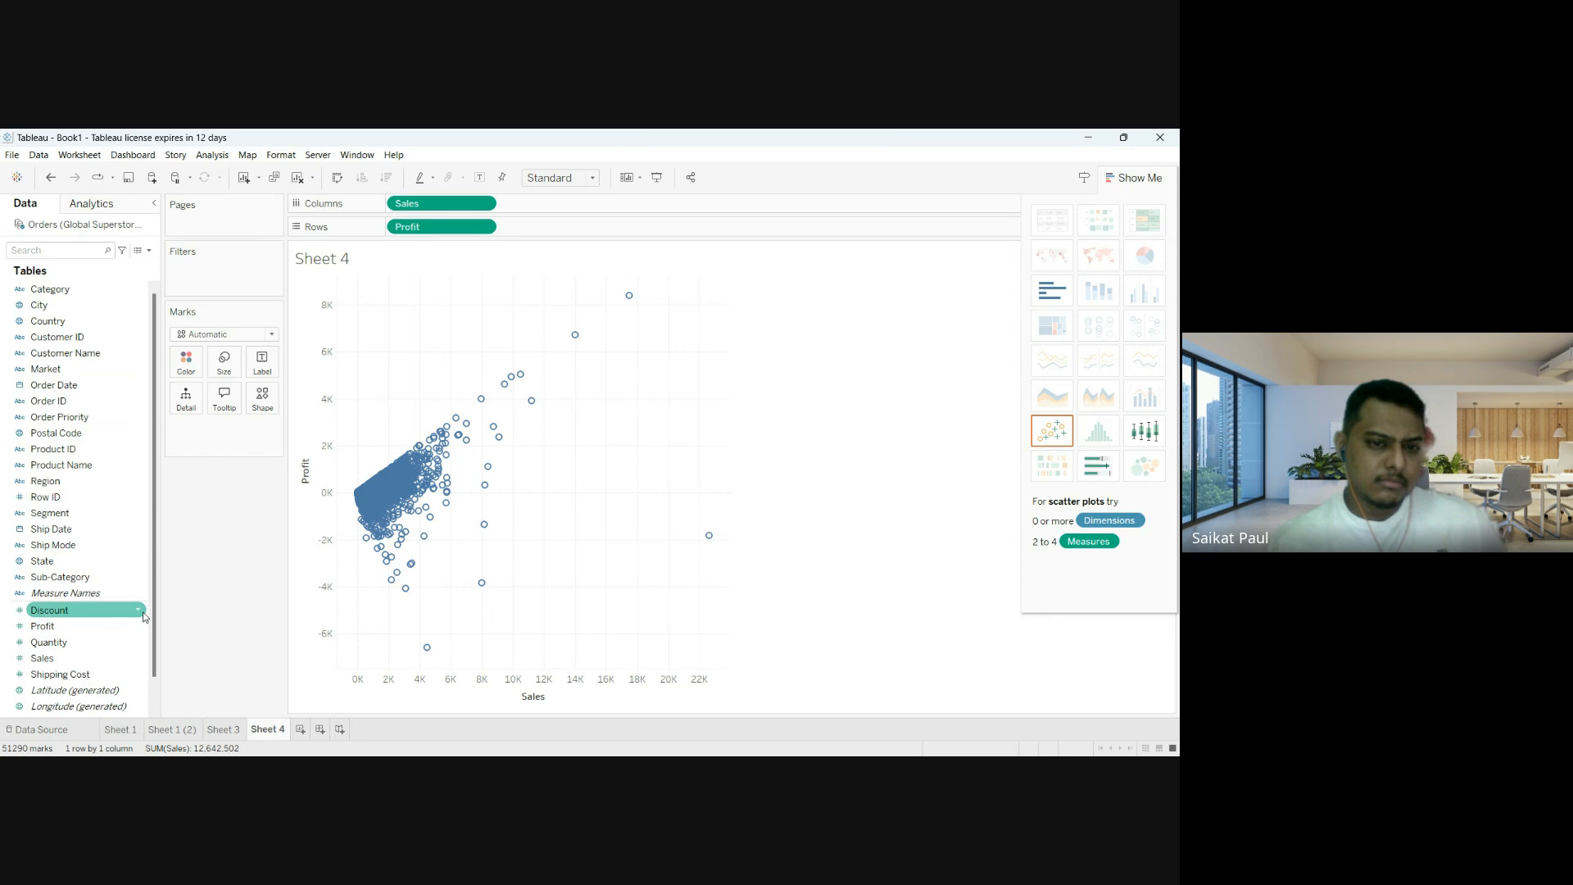
pyautogui.click(47, 660)
pyautogui.moveTo(48, 662); pyautogui.dragTo(184, 368)
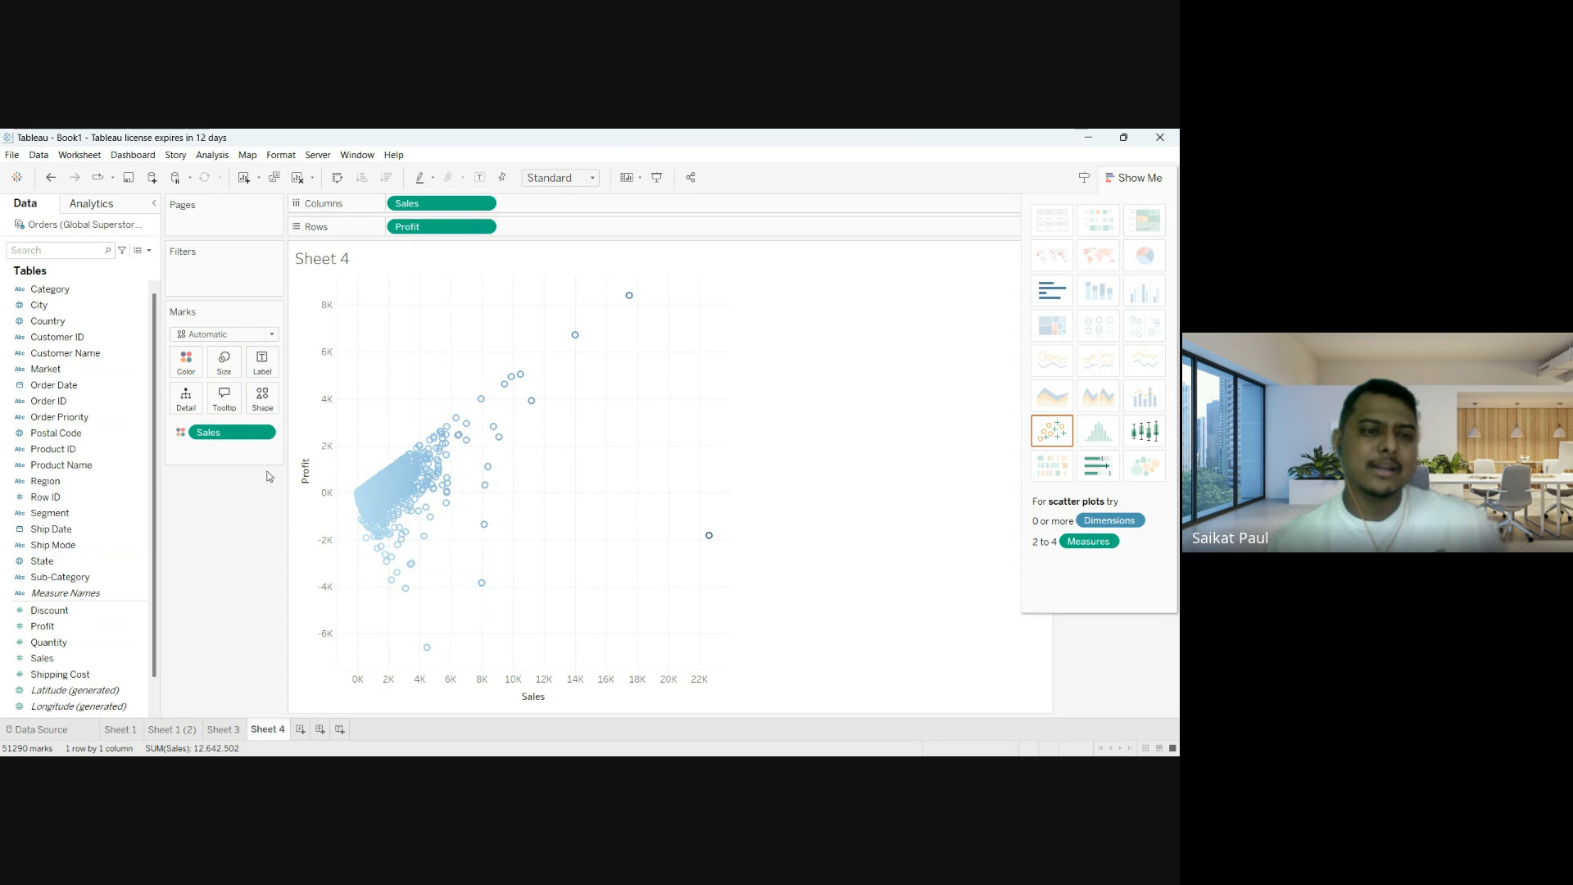
pyautogui.moveTo(232, 432); pyautogui.dragTo(423, 377)
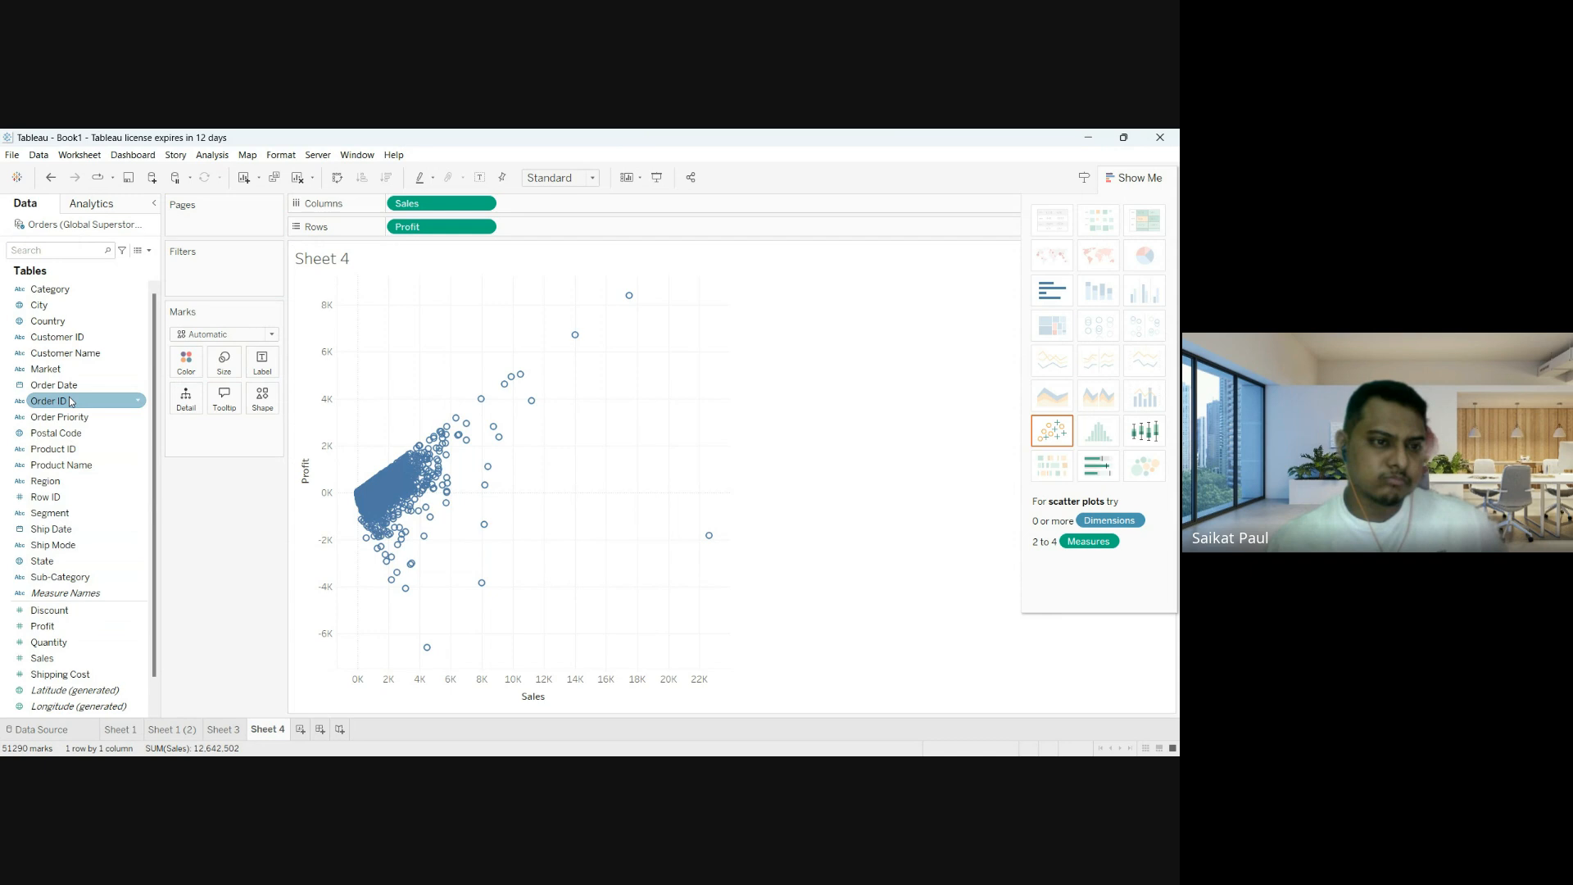
pyautogui.moveTo(69, 577); pyautogui.dragTo(181, 361)
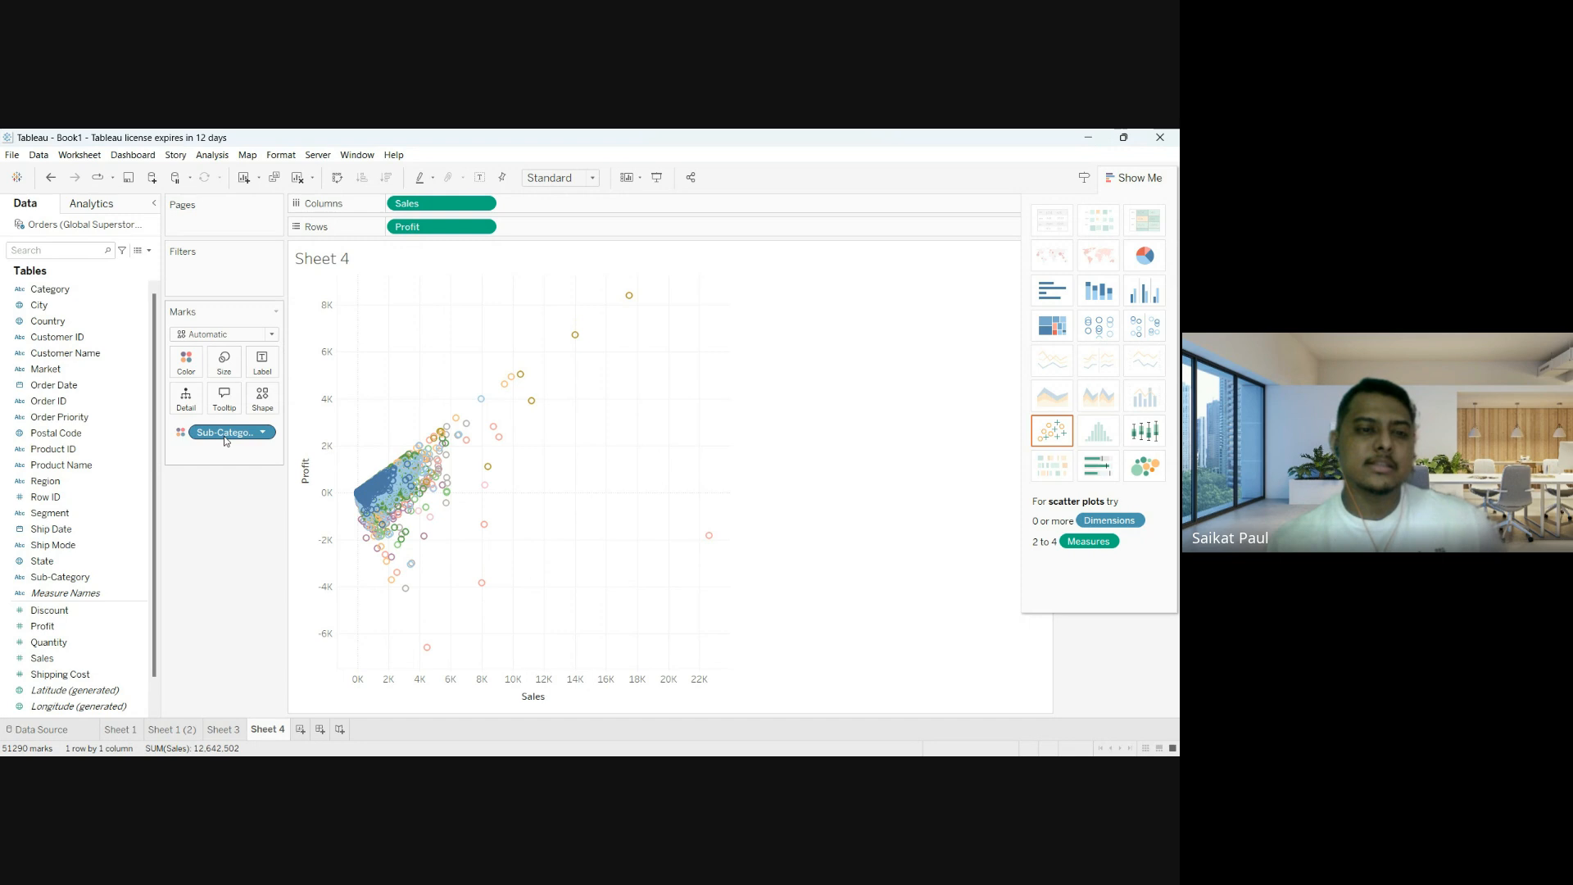
# Add a new worksheet and create a pie chart from the Segment and Sales fields using the chart suggestions.
pyautogui.click(301, 729)
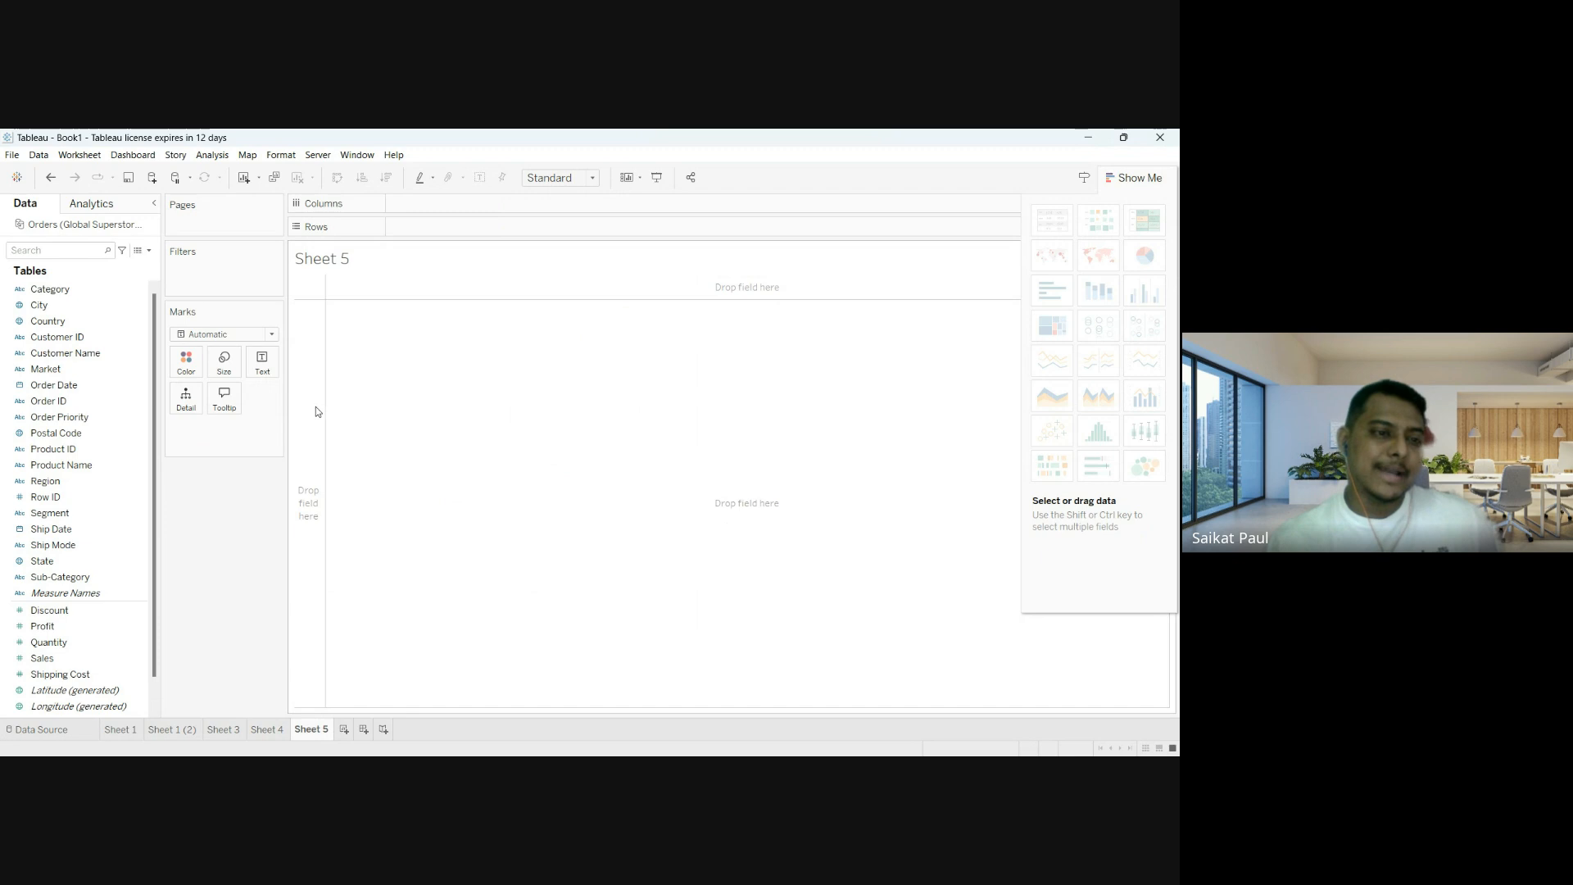
pyautogui.click(54, 514)
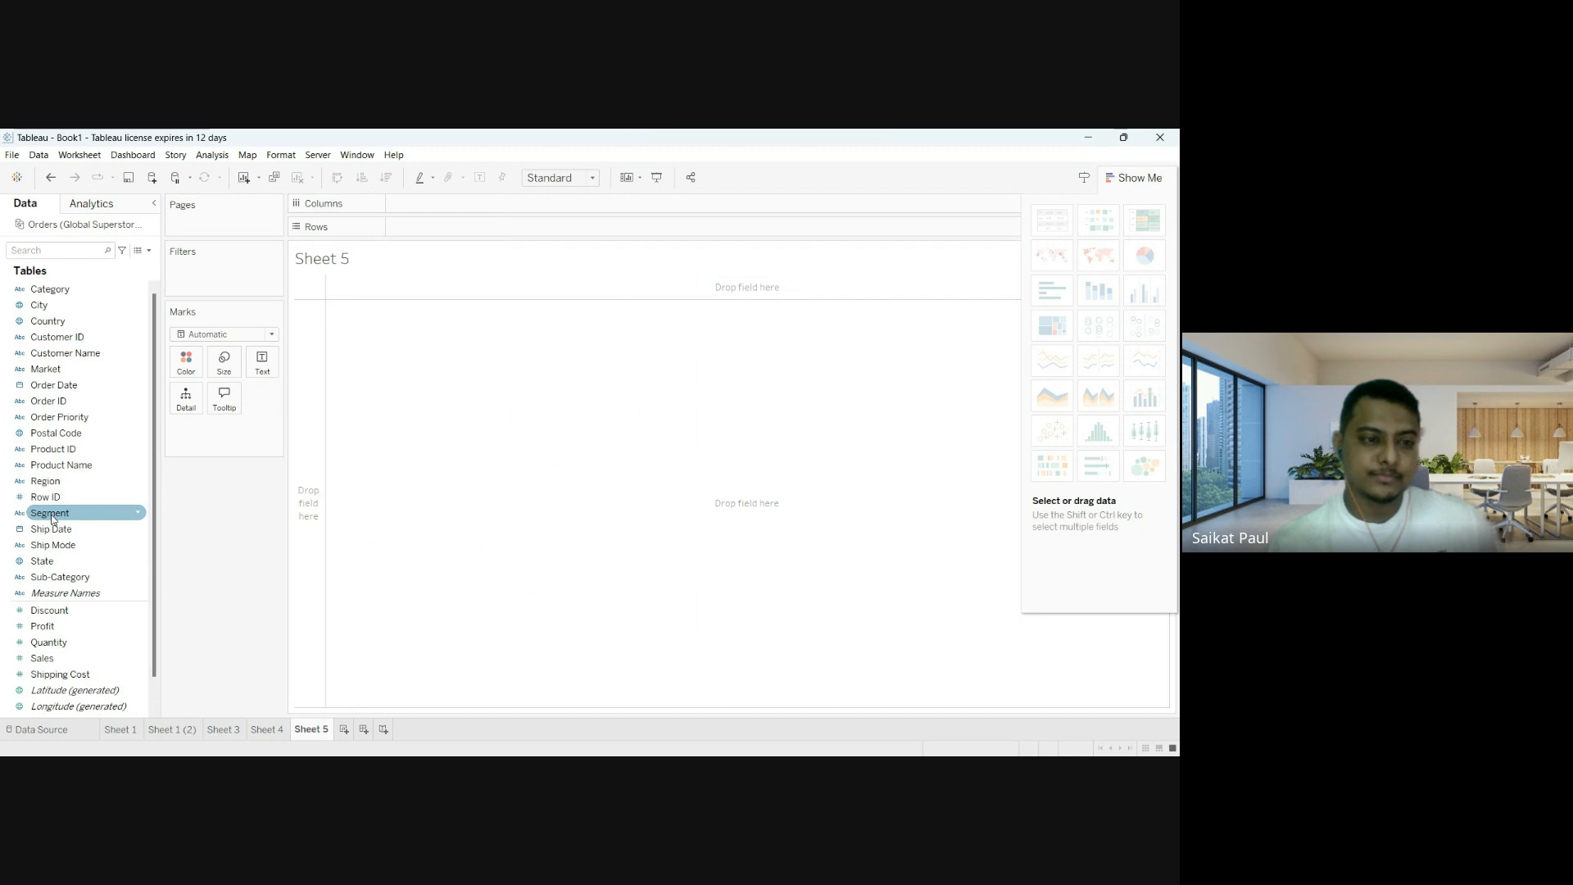
pyautogui.moveTo(52, 516); pyautogui.dragTo(229, 538)
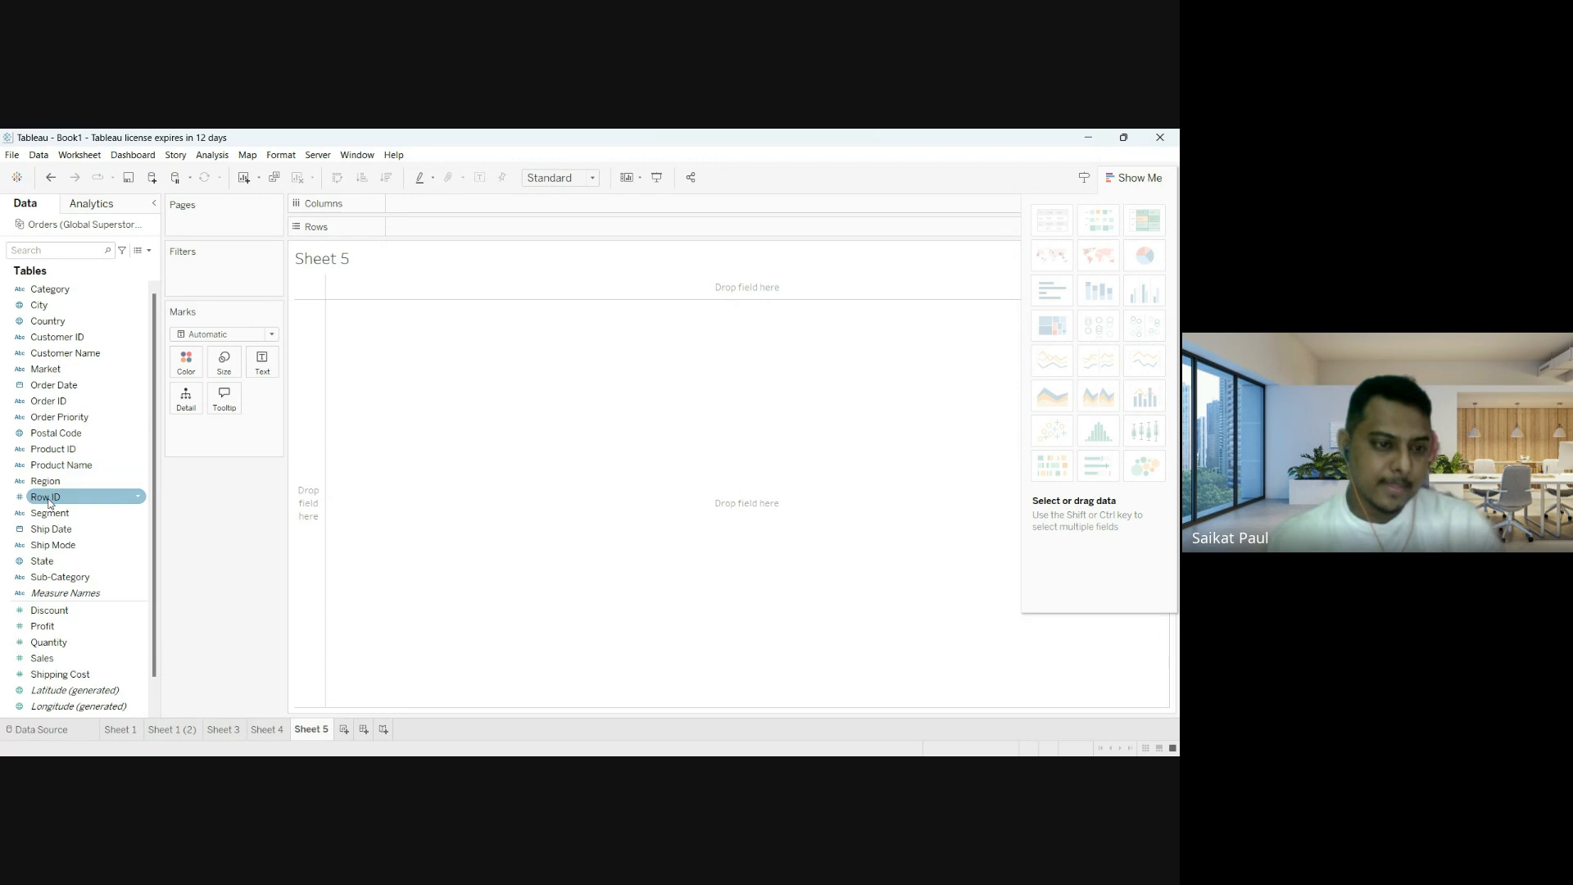
pyautogui.click(63, 514)
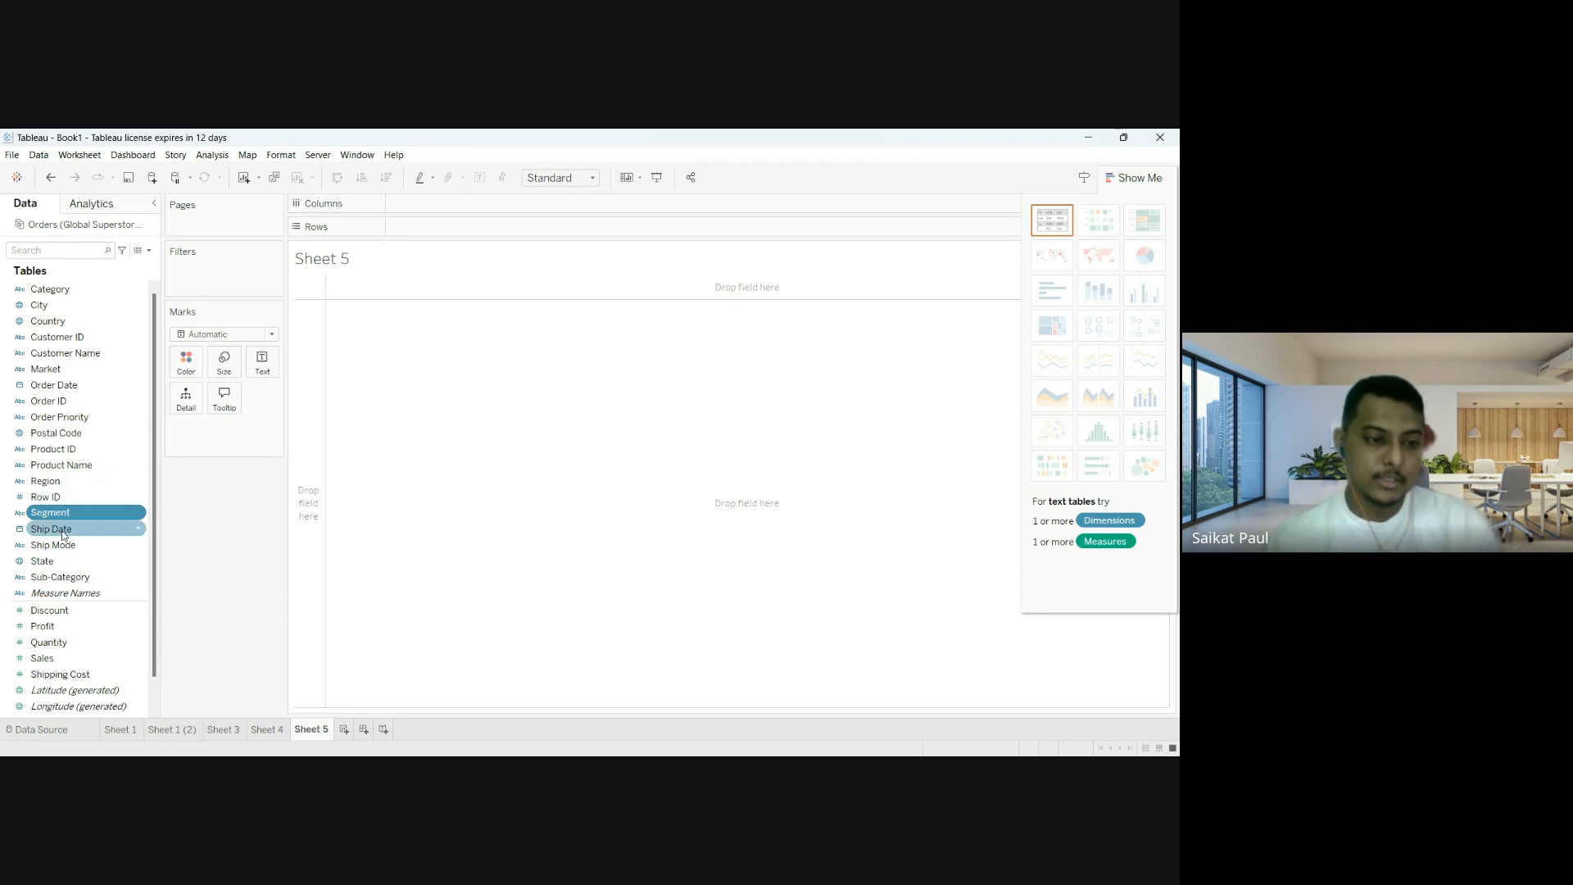
pyautogui.keyDown('ctrl'); pyautogui.click(67, 660); pyautogui.keyUp('ctrl')
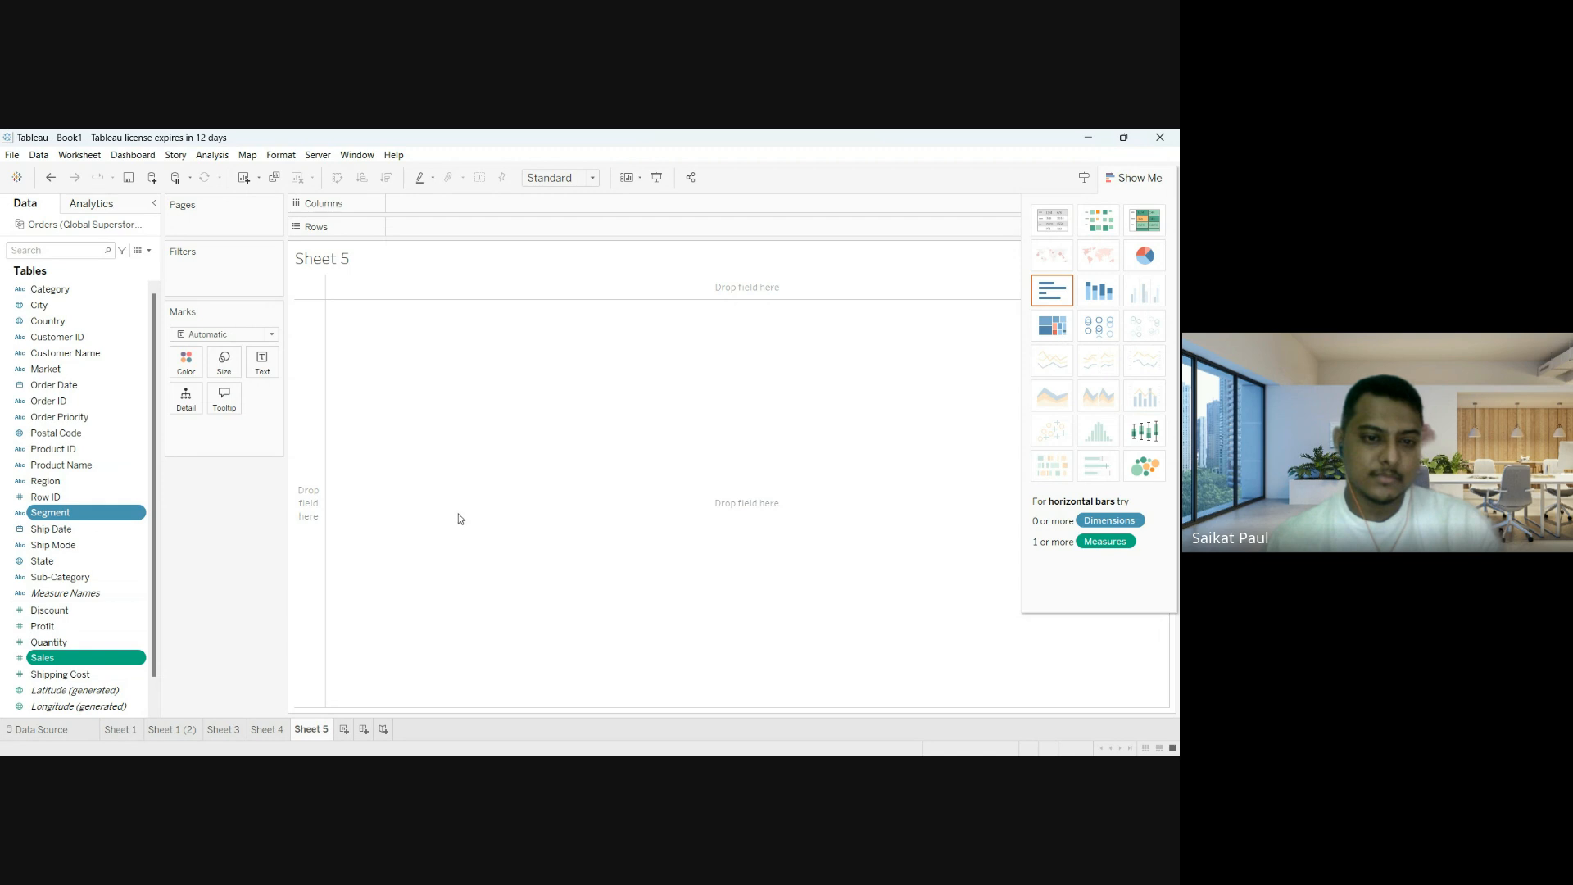
pyautogui.click(94, 512)
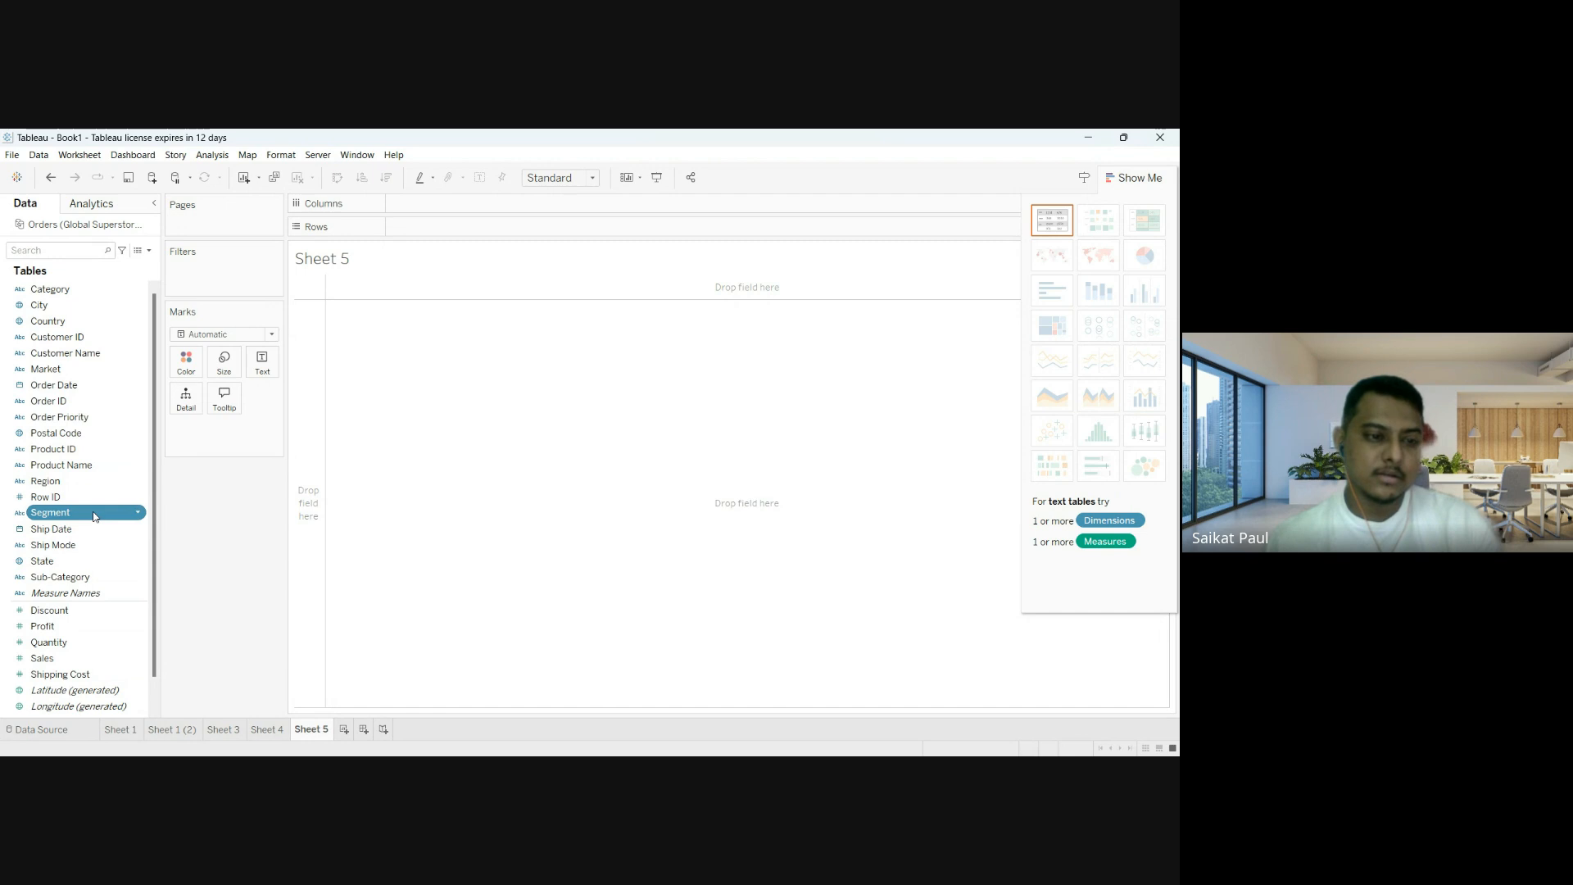
pyautogui.keyDown('ctrl'); pyautogui.click(79, 661); pyautogui.keyUp('ctrl')
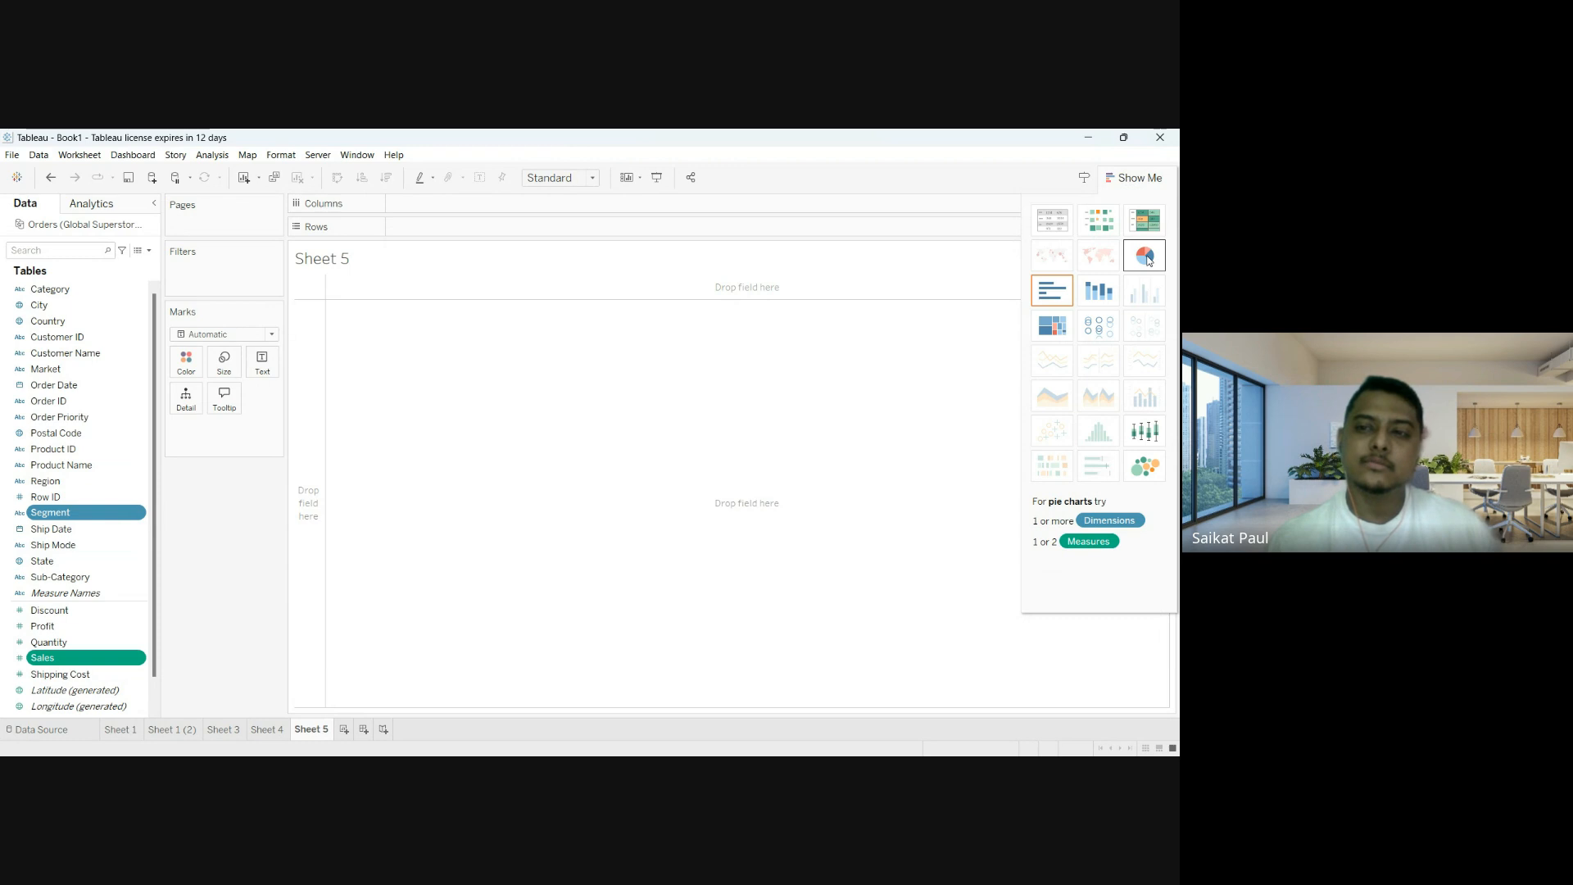
pyautogui.click(1148, 261)
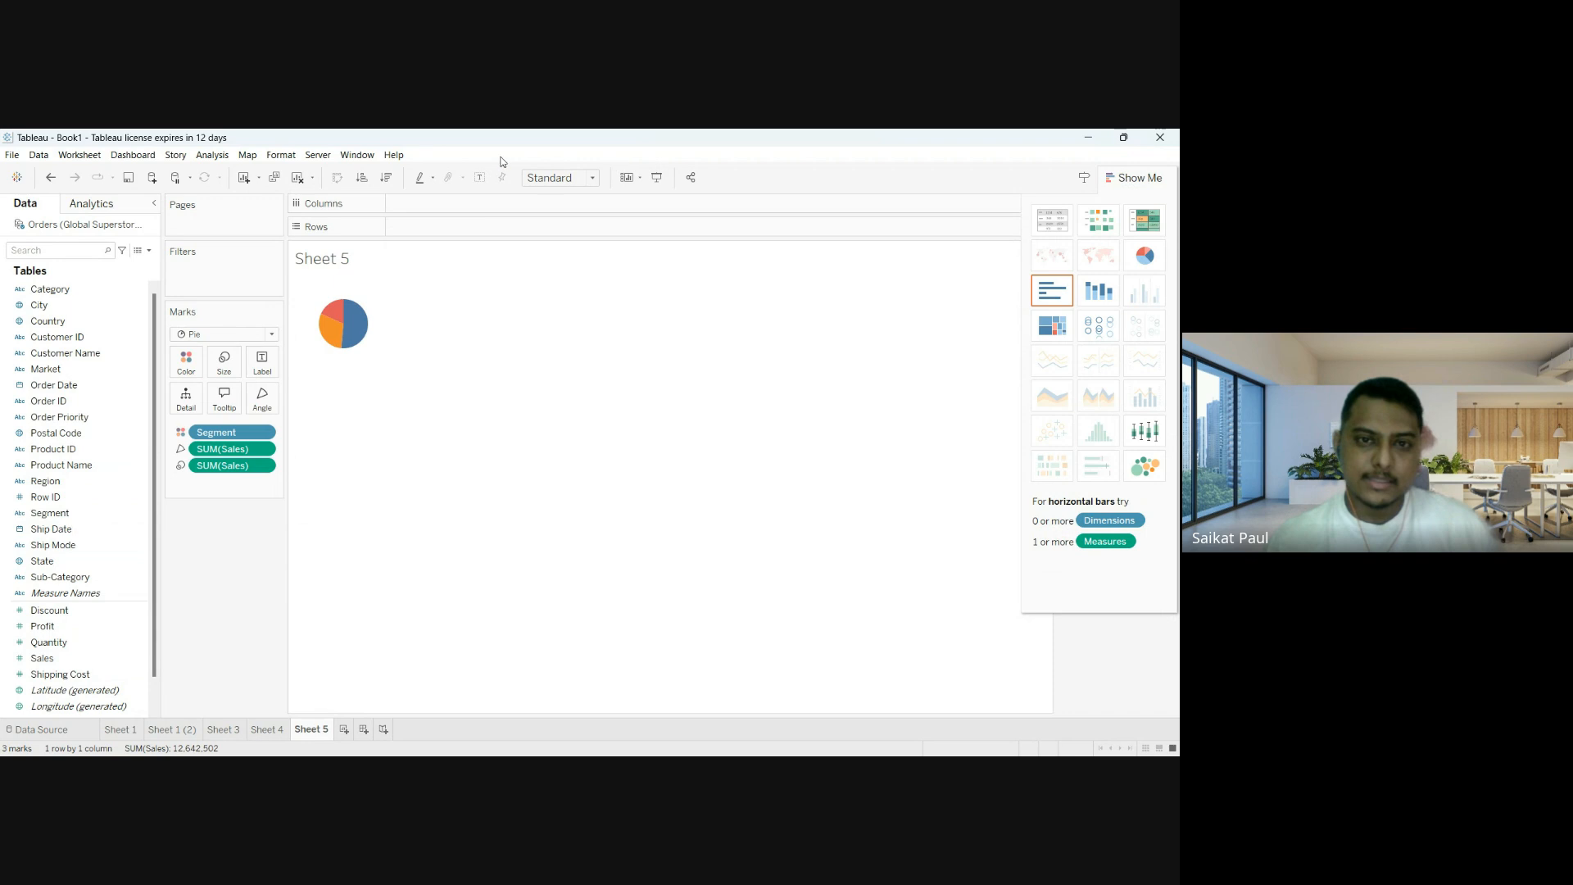
# Set the pie chart's fit to Entire View.
pyautogui.click(594, 179)
pyautogui.click(581, 234)
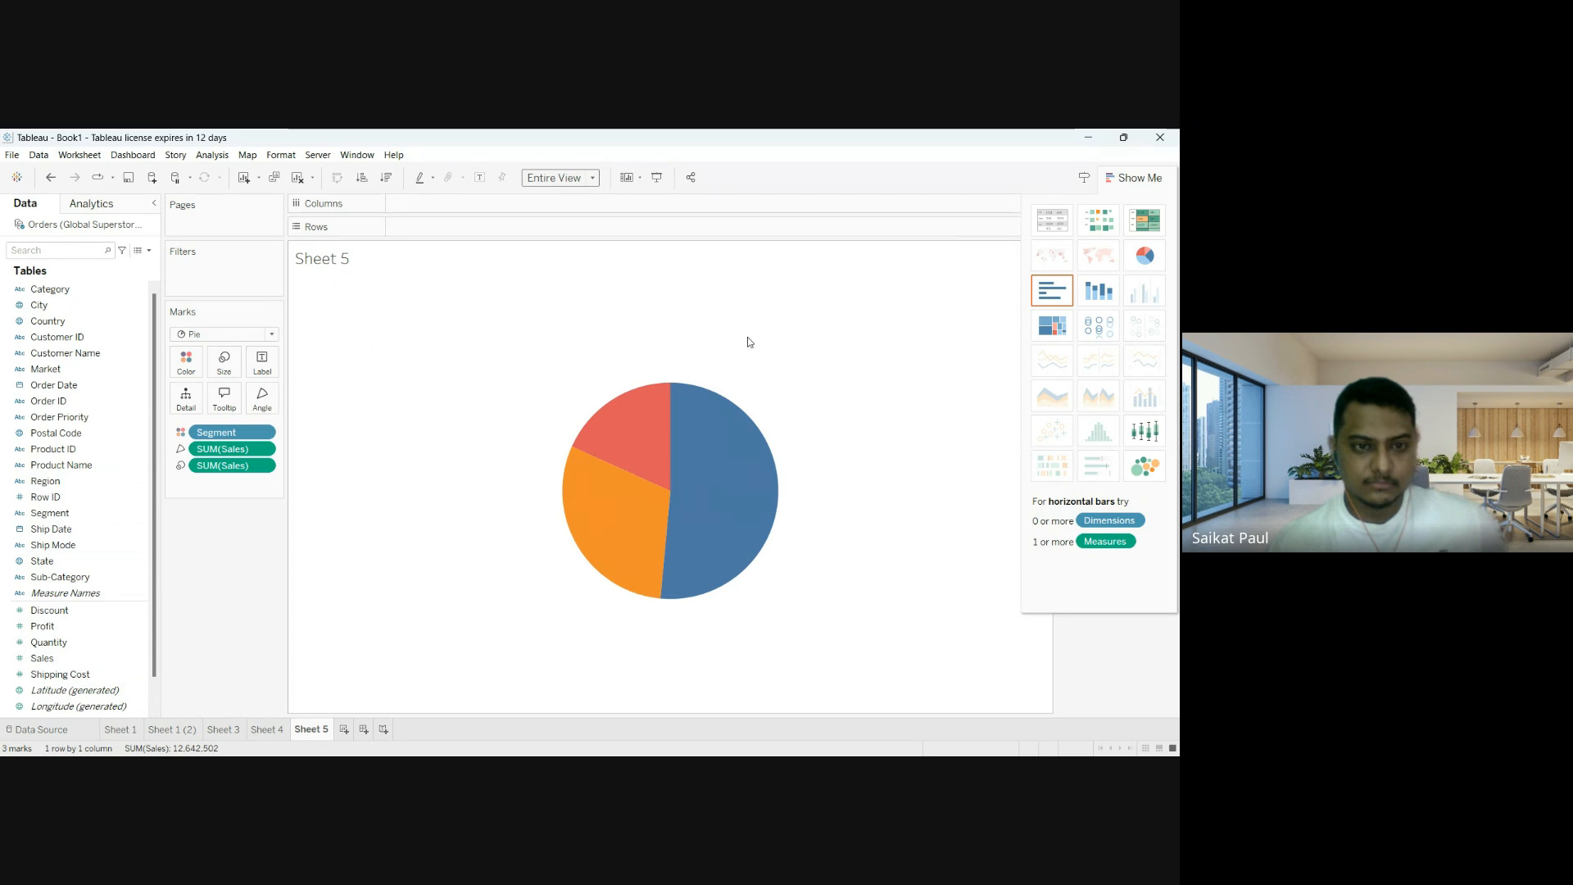
pyautogui.click(748, 769)
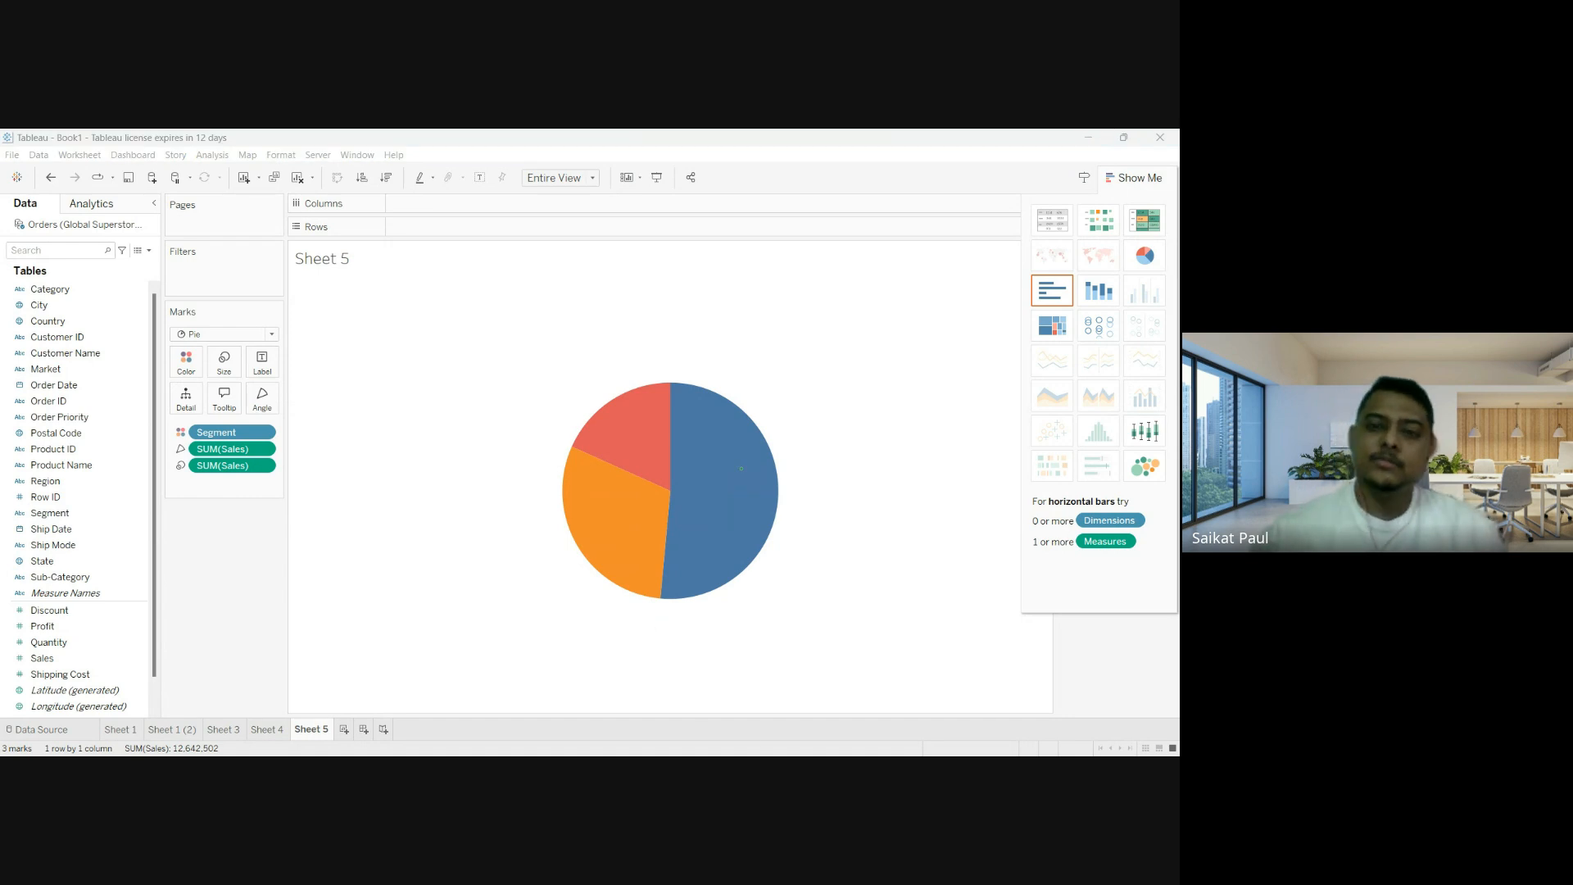
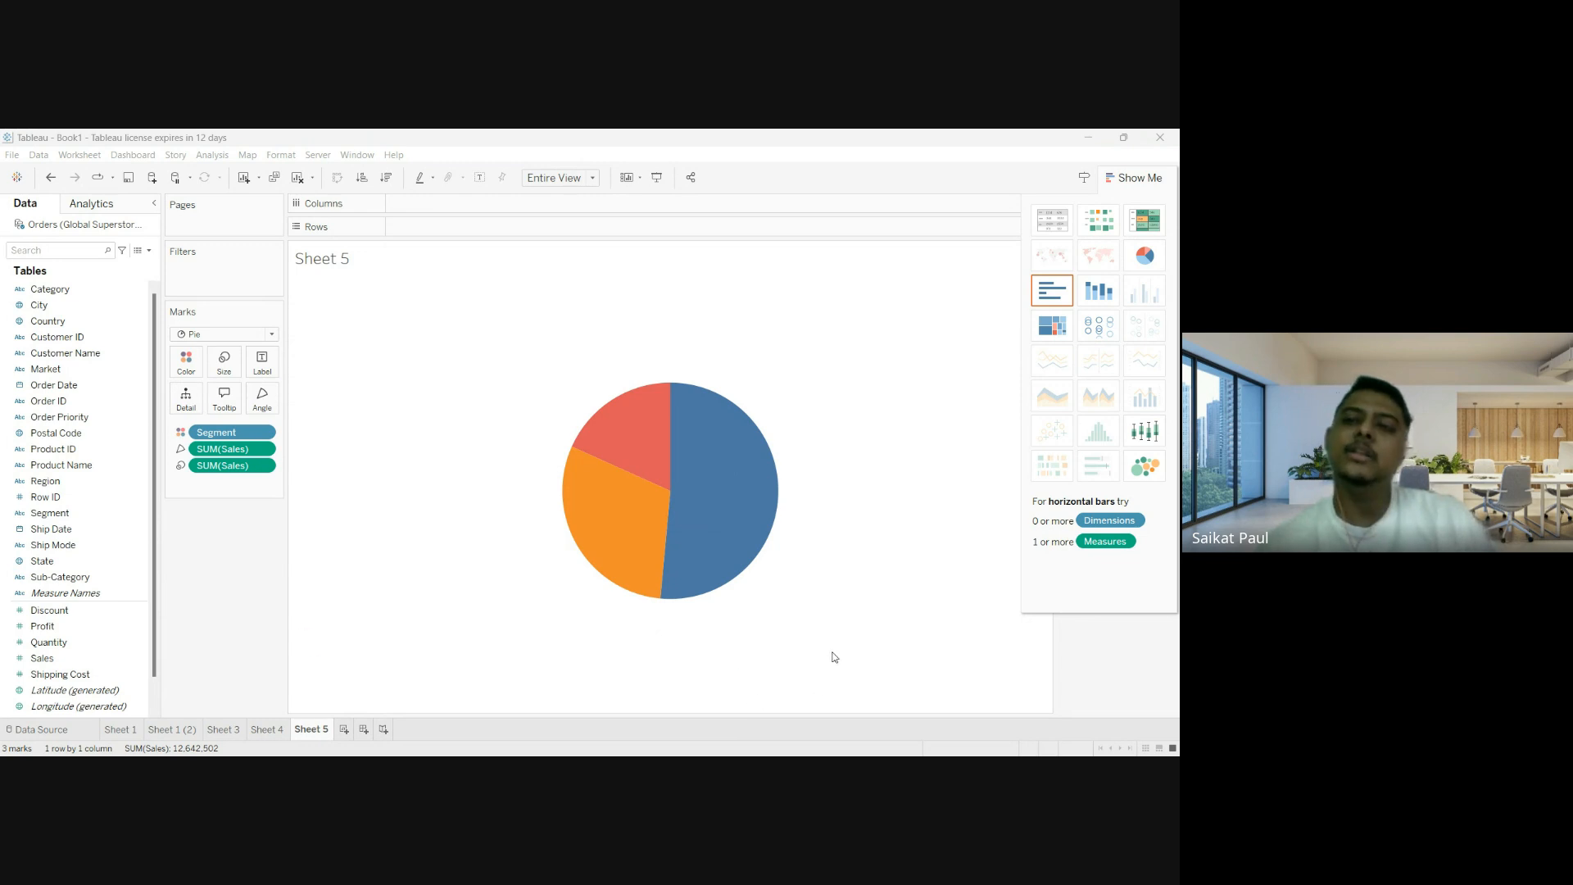
# Clear the pie chart by removing Segment and both Sales fields from its marks.
pyautogui.moveTo(221, 465); pyautogui.dragTo(218, 518)
pyautogui.moveTo(219, 560); pyautogui.dragTo(220, 560)
pyautogui.moveTo(217, 432); pyautogui.dragTo(235, 579)
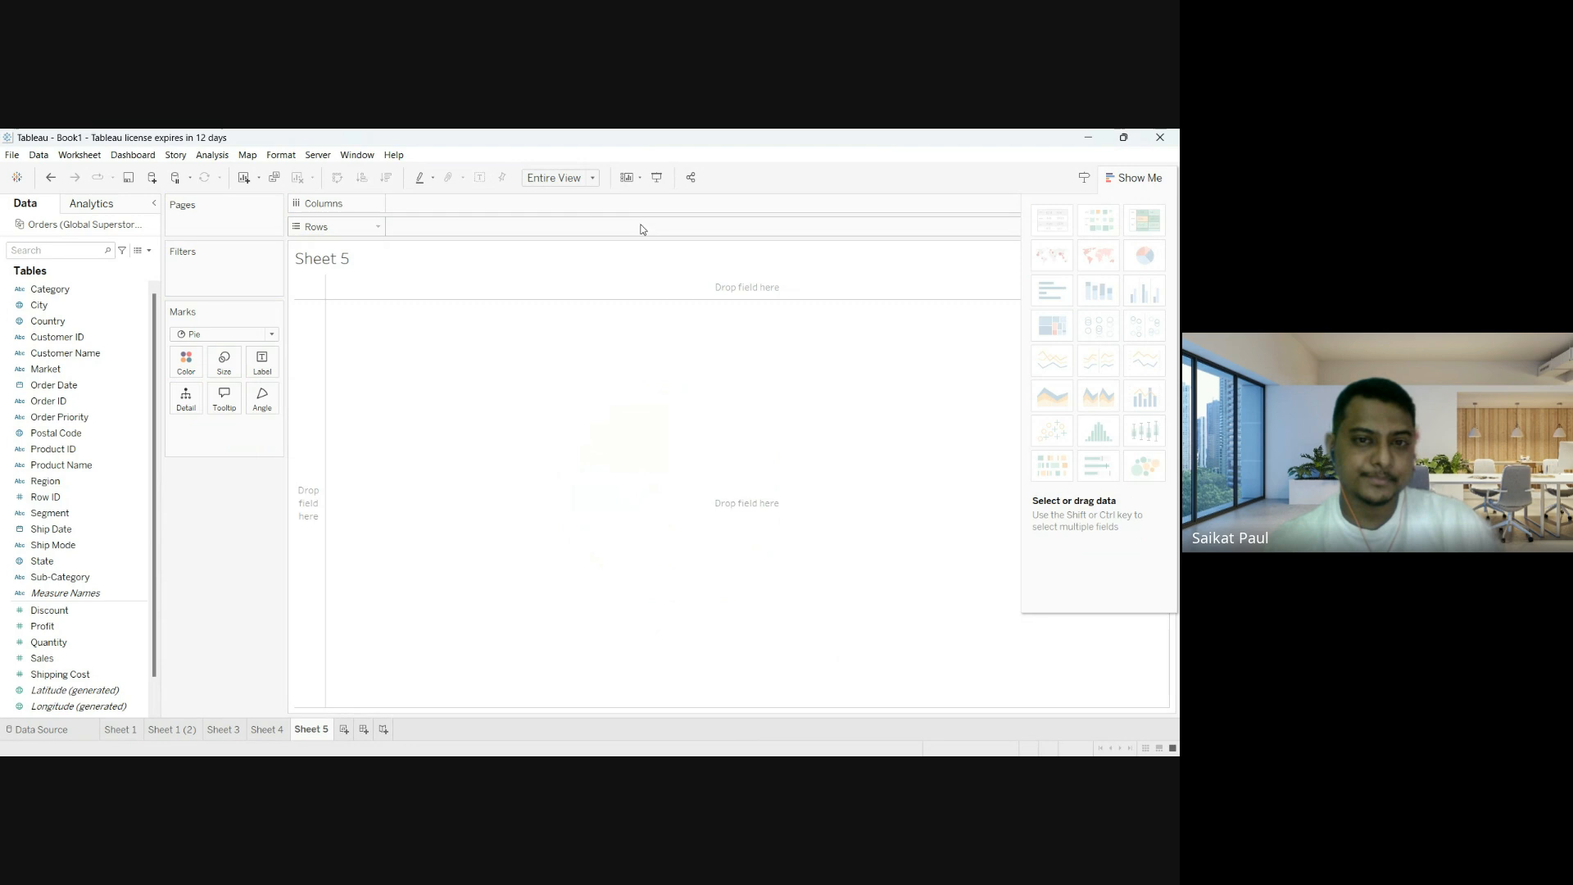
# Build a bar chart with Segment on rows and Sales on columns, using the Automatic mark type.
pyautogui.click(86, 562)
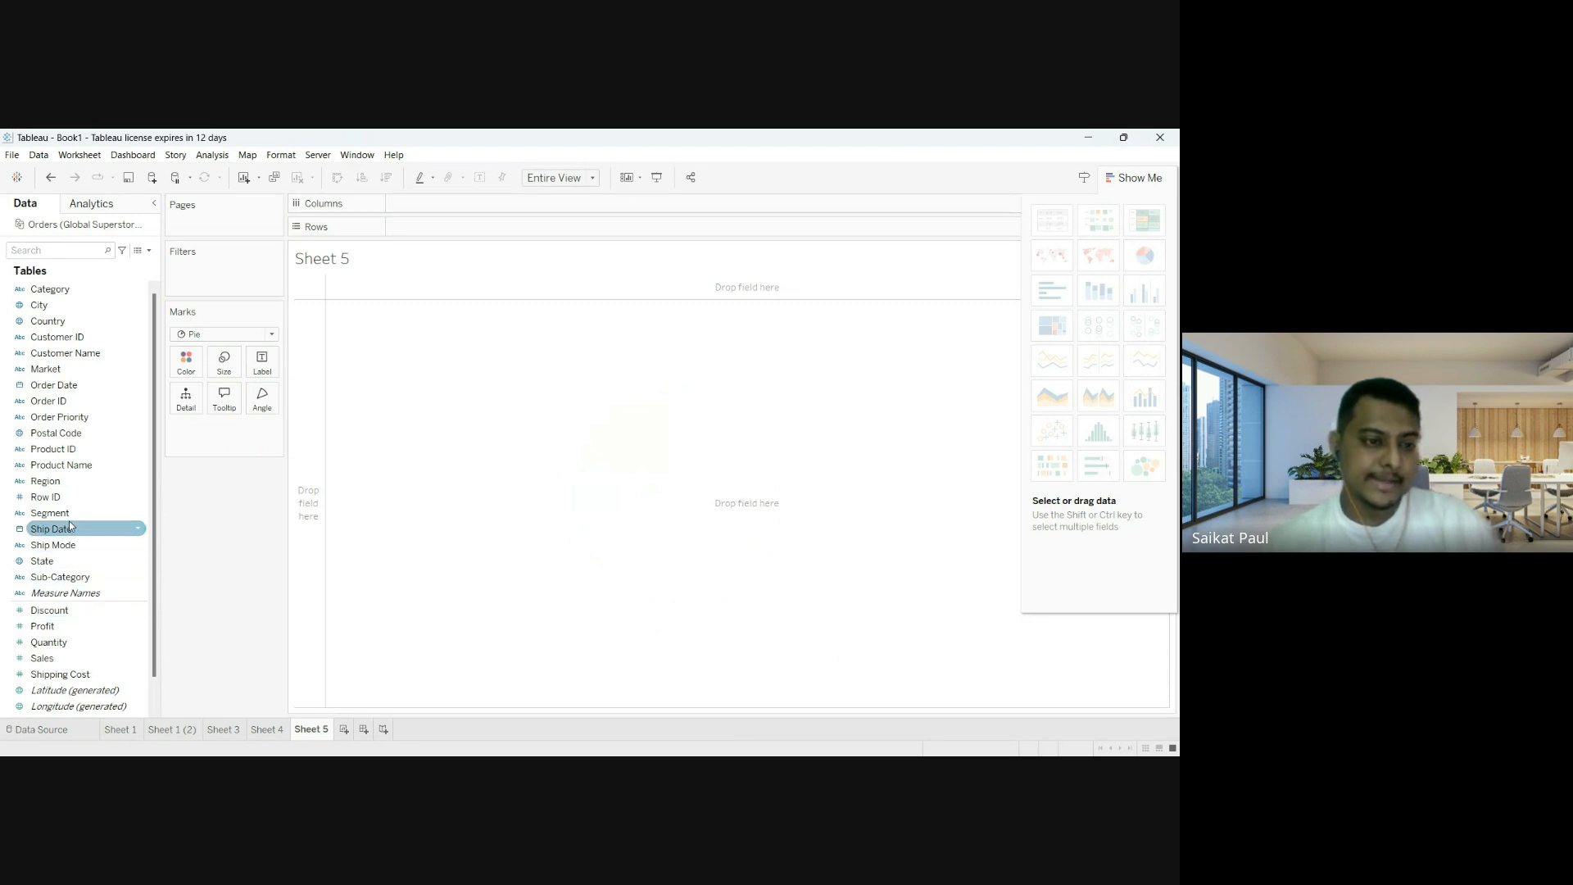
pyautogui.moveTo(51, 513); pyautogui.dragTo(439, 226)
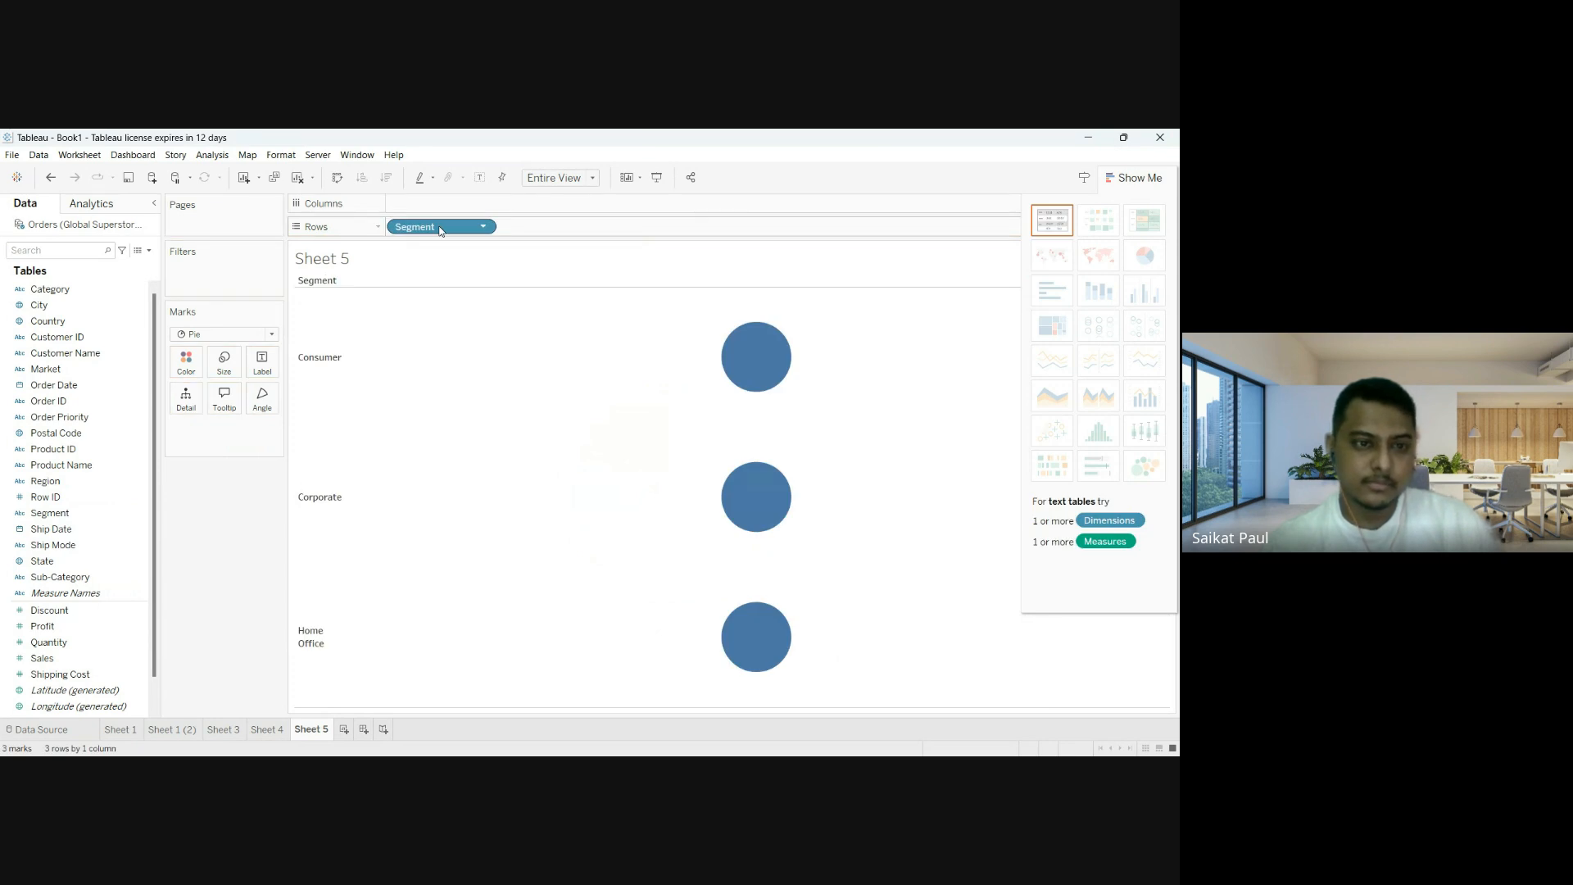
pyautogui.click(230, 350)
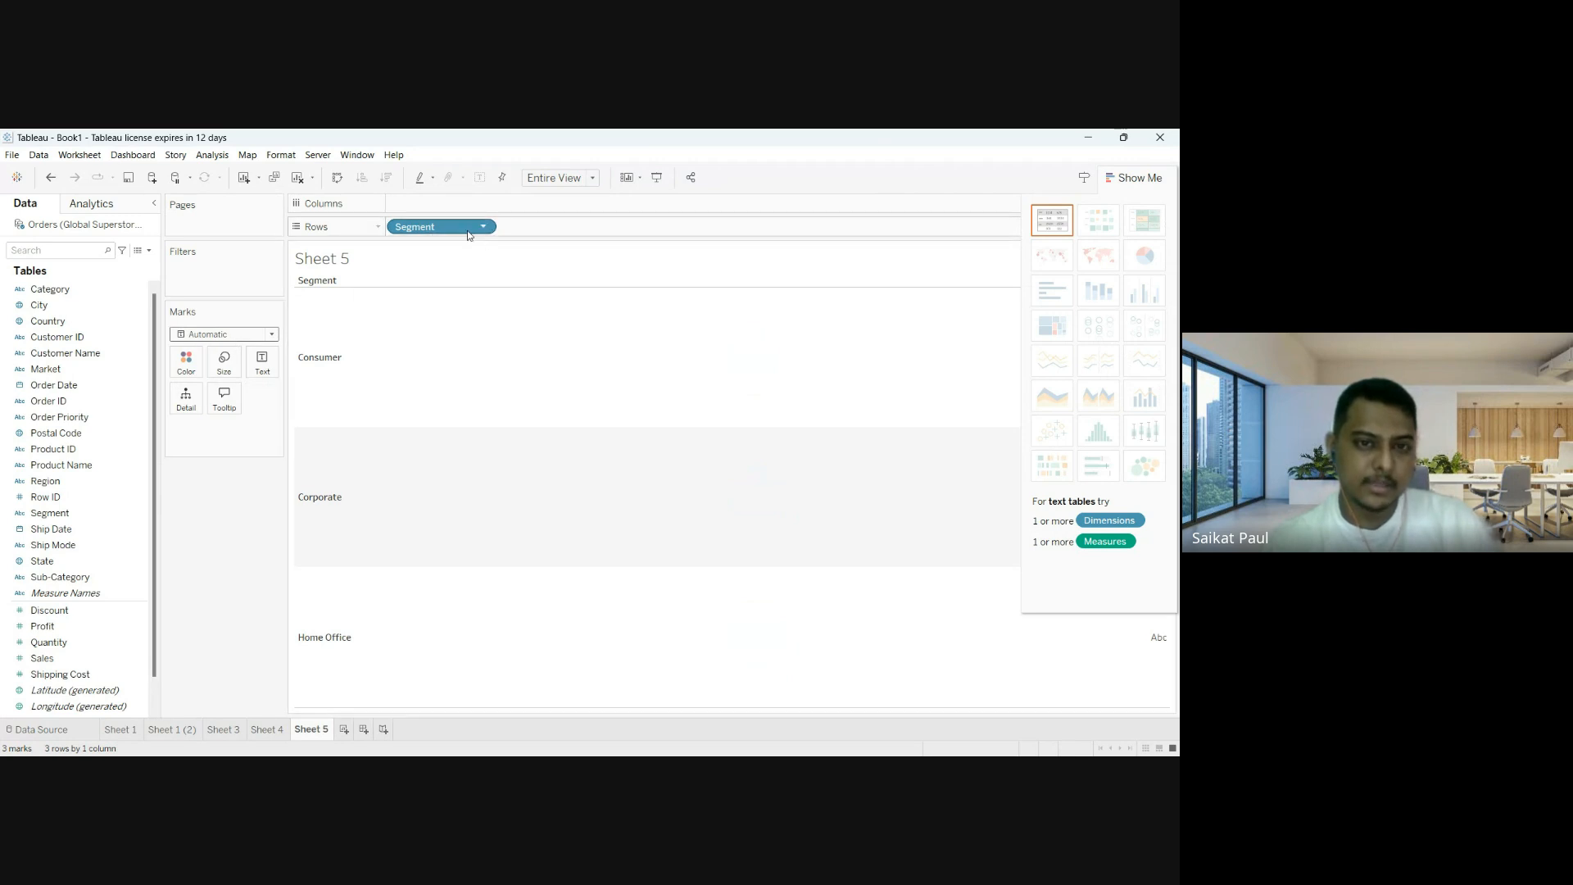
pyautogui.moveTo(431, 236); pyautogui.dragTo(479, 231)
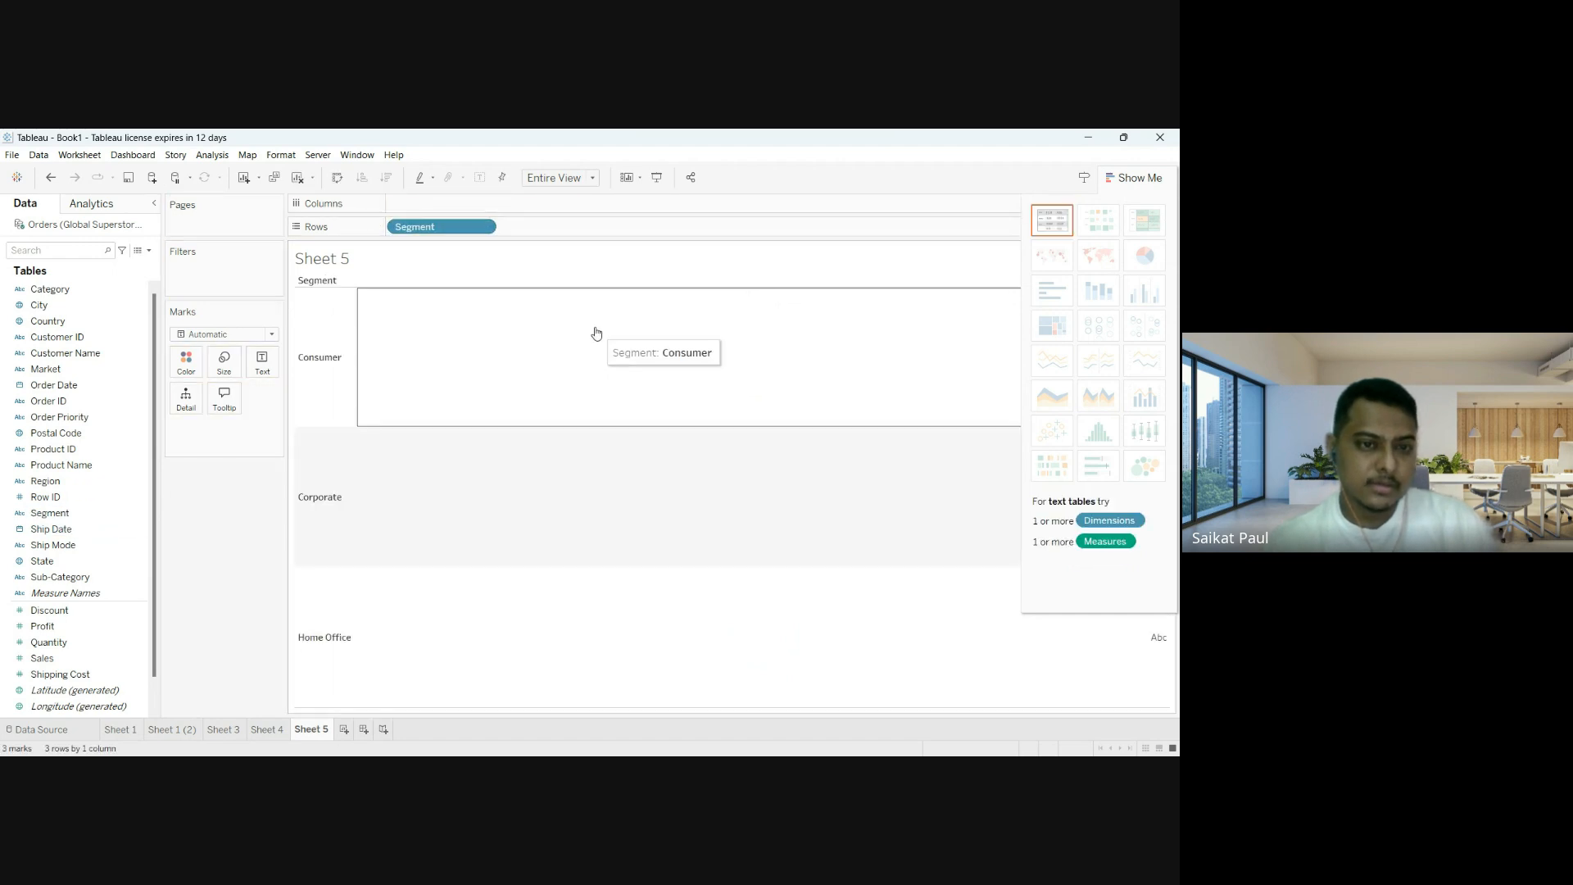
pyautogui.moveTo(54, 662); pyautogui.dragTo(451, 210)
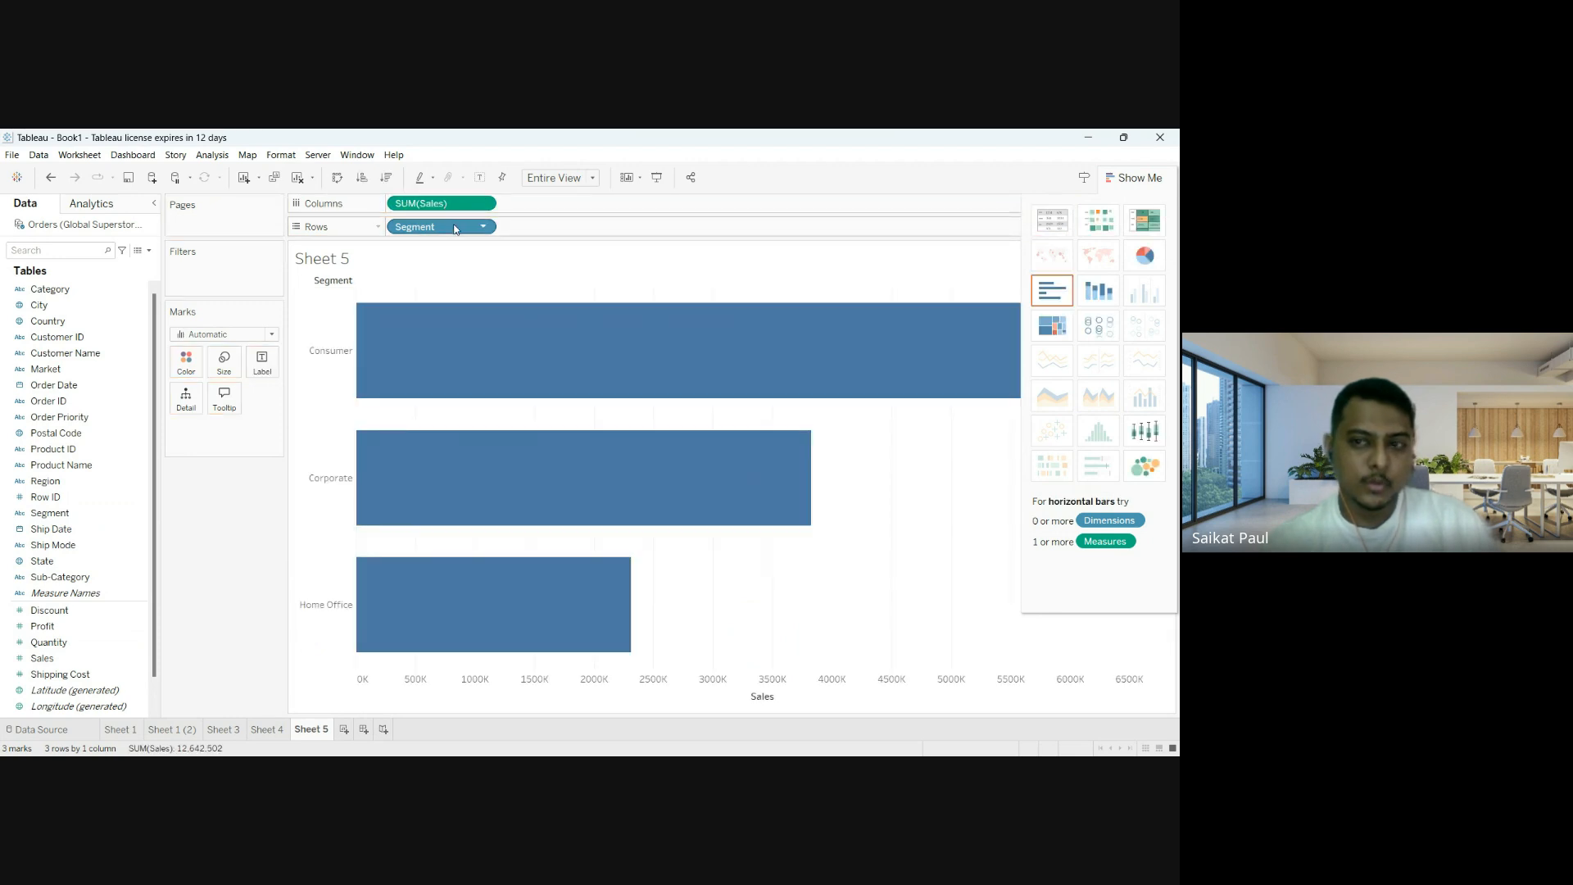
# Convert the Sales by Segment bars into a pie chart and fit it to Entire View.
pyautogui.click(1145, 257)
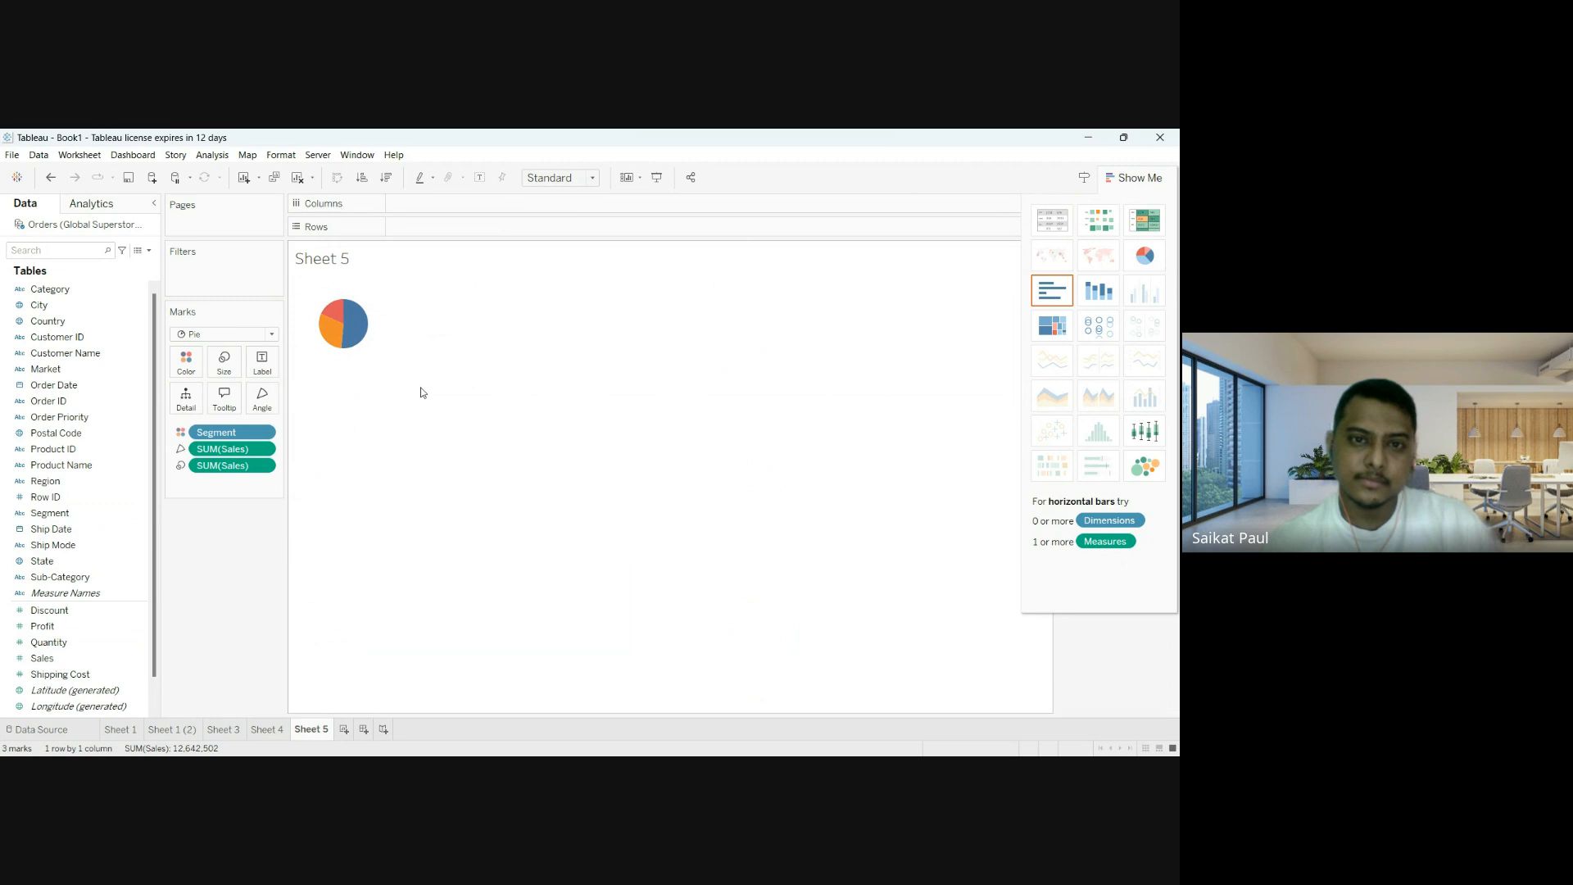
pyautogui.click(562, 242)
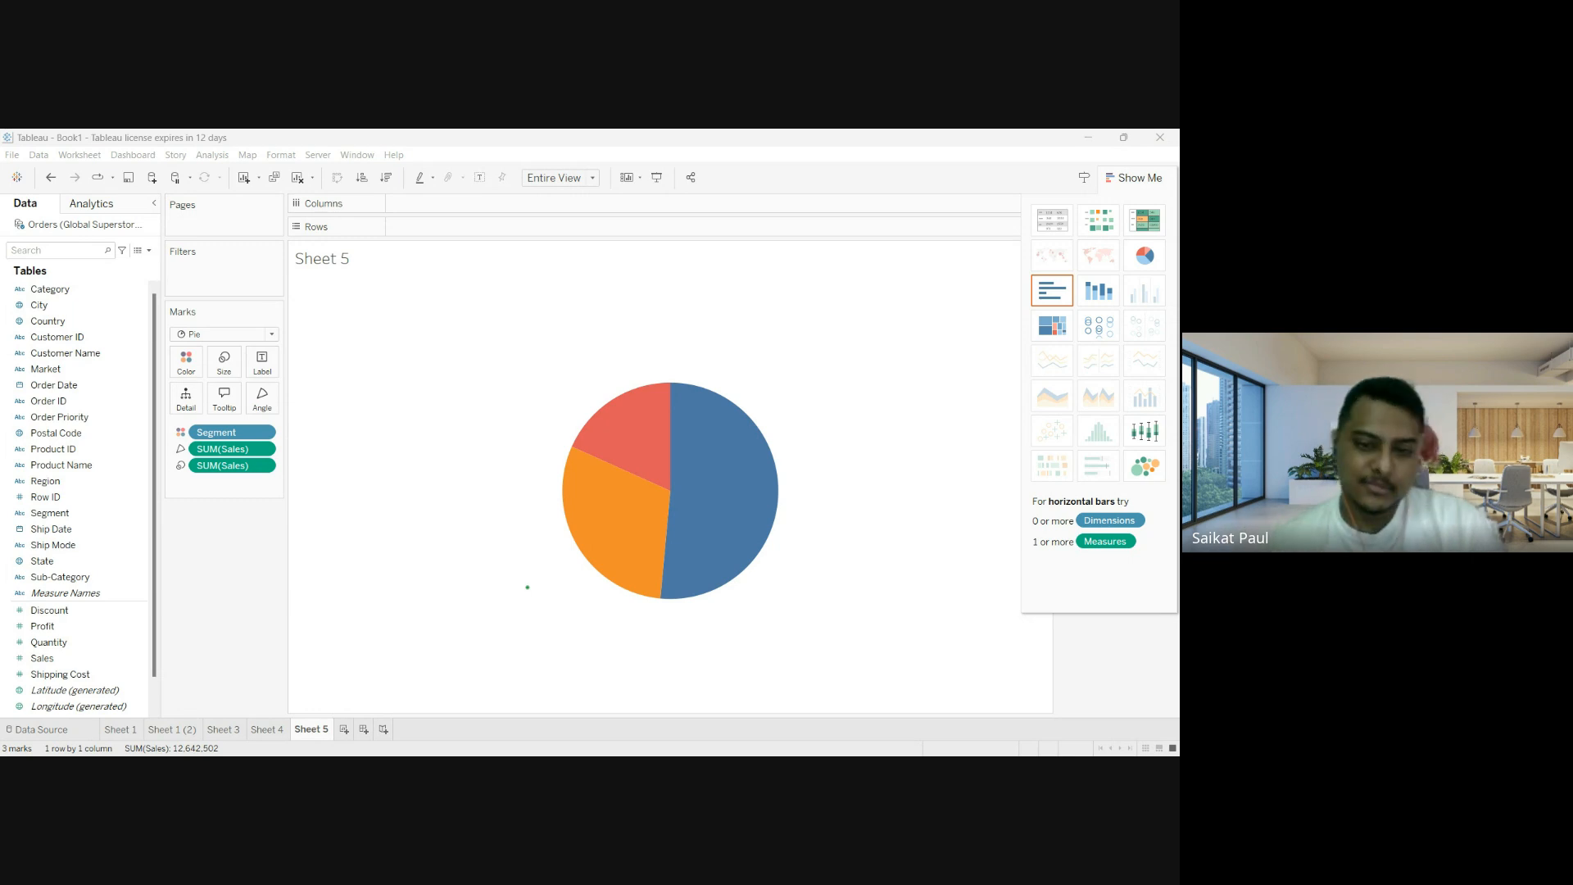
# Label the pie slices with their Segment names and Sales values.
pyautogui.click(115, 597)
pyautogui.click(66, 513)
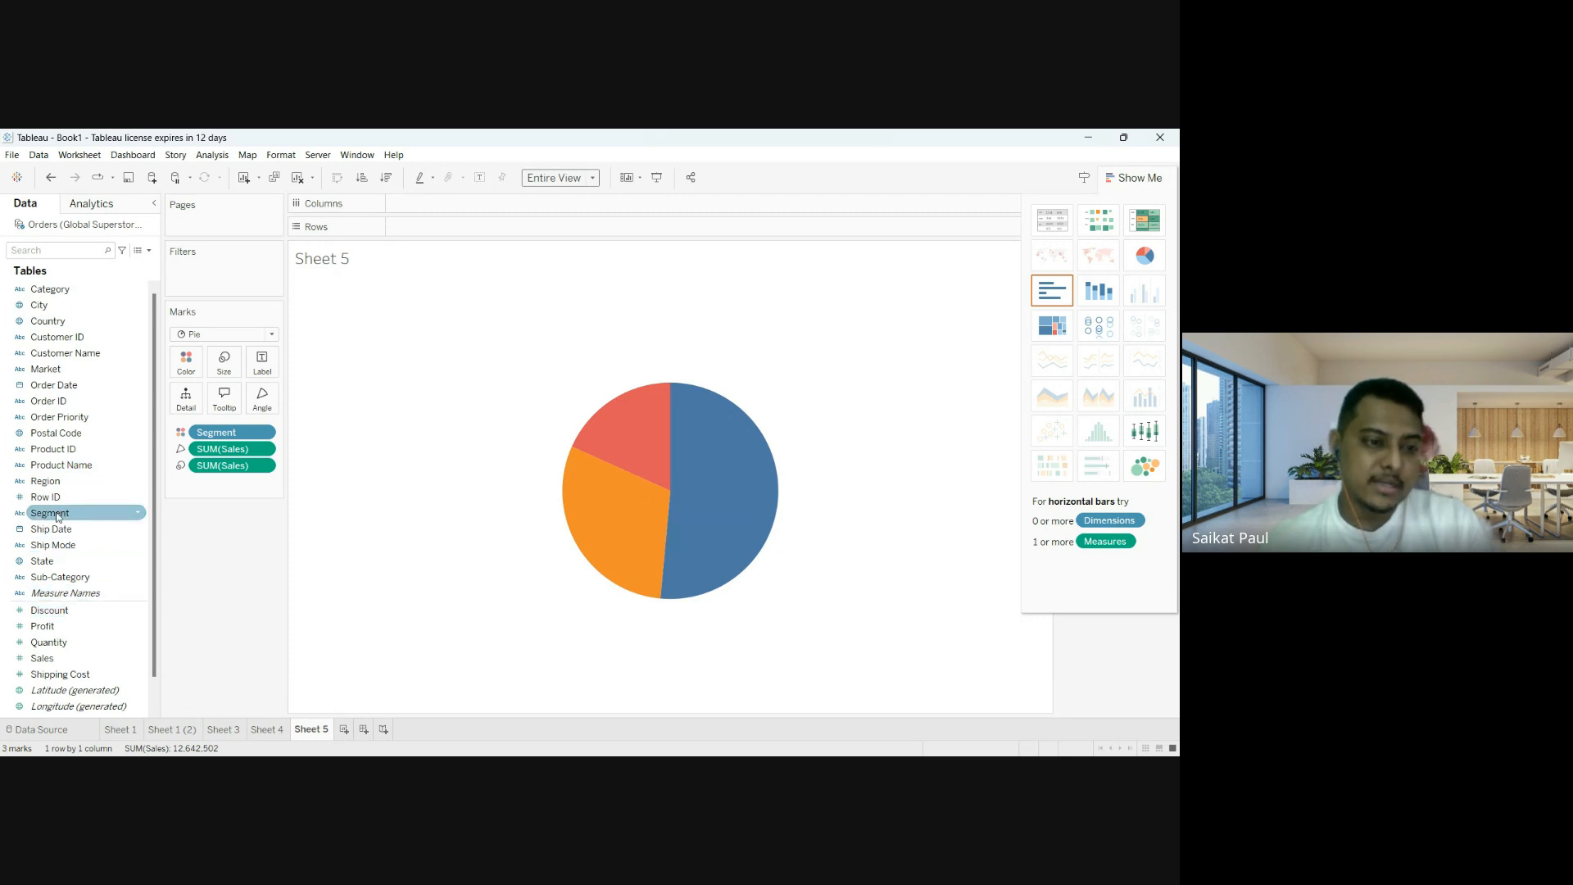
pyautogui.moveTo(66, 513); pyautogui.dragTo(258, 368)
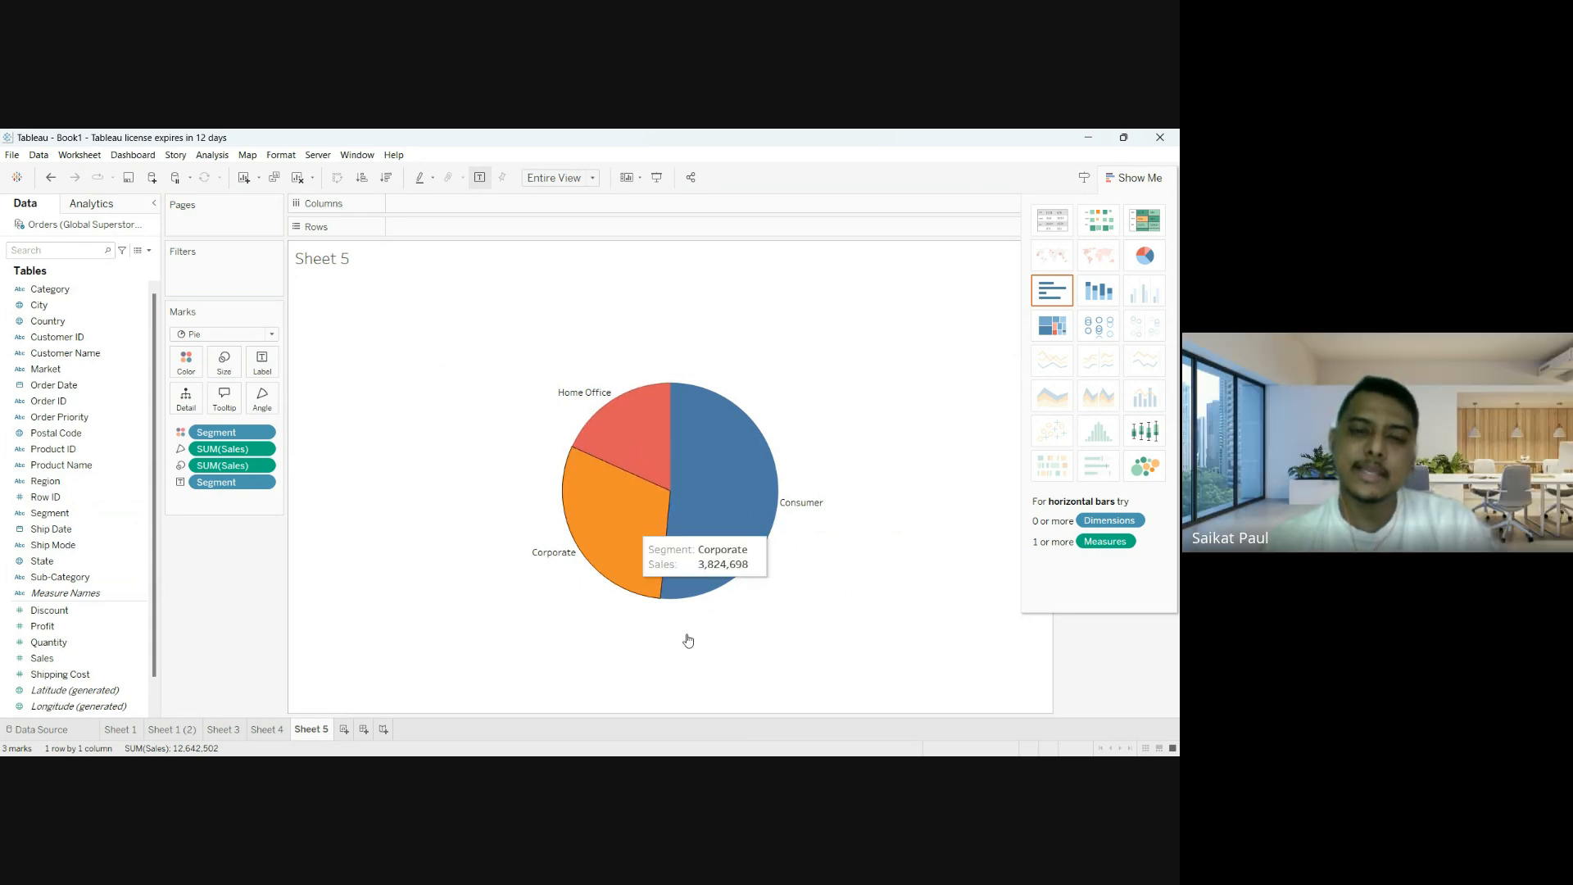
pyautogui.moveTo(67, 658); pyautogui.dragTo(263, 369)
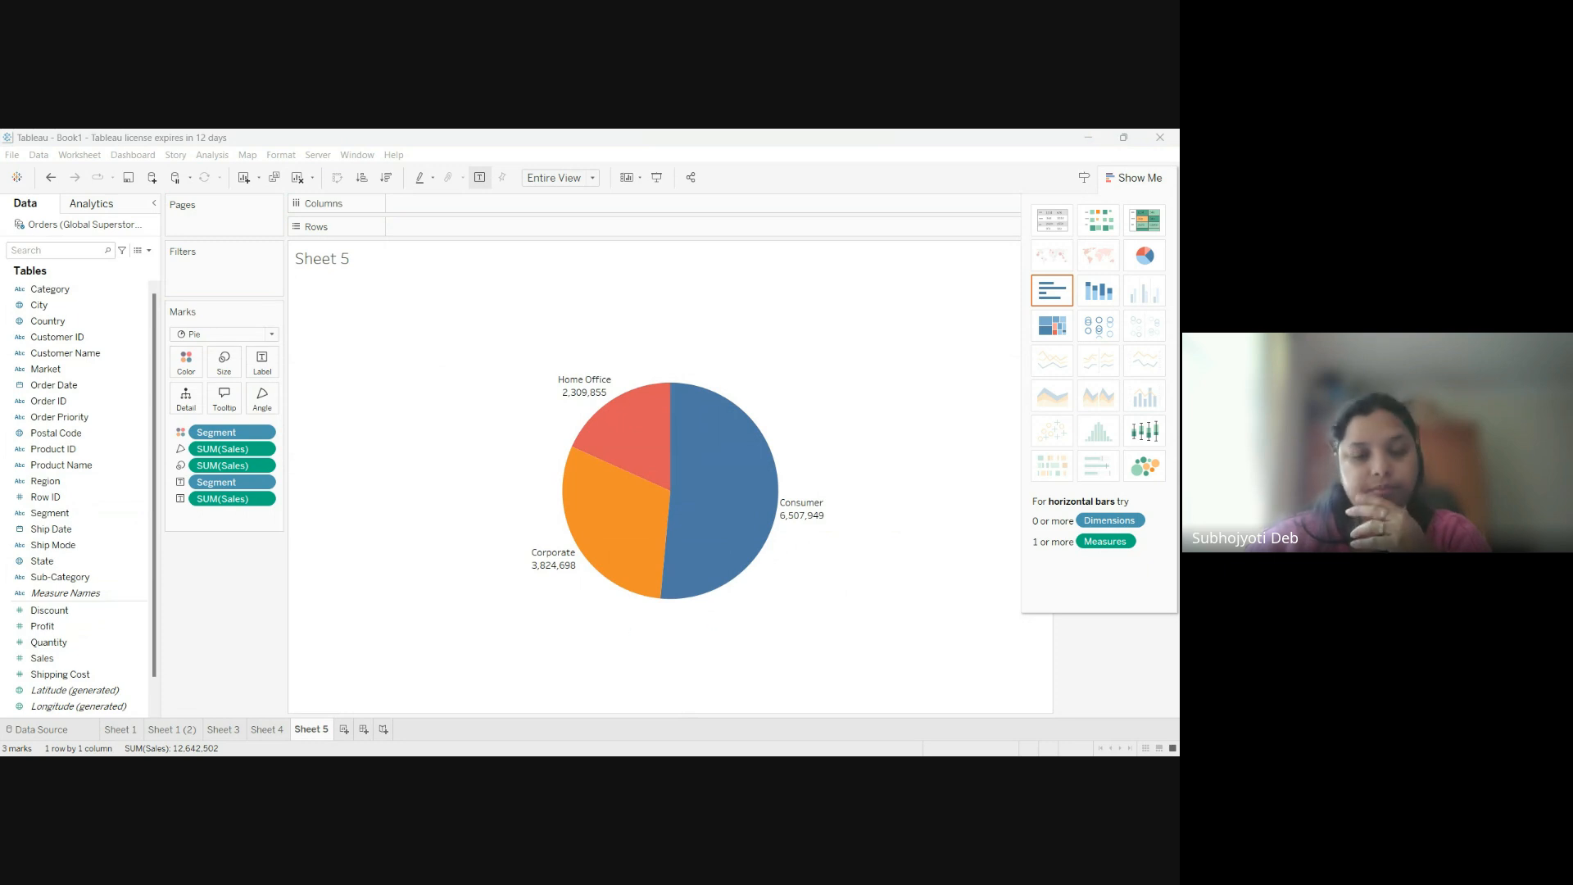
# Add a new worksheet and build a bar chart with Sub-Category on rows and Sales on columns.
pyautogui.click(344, 729)
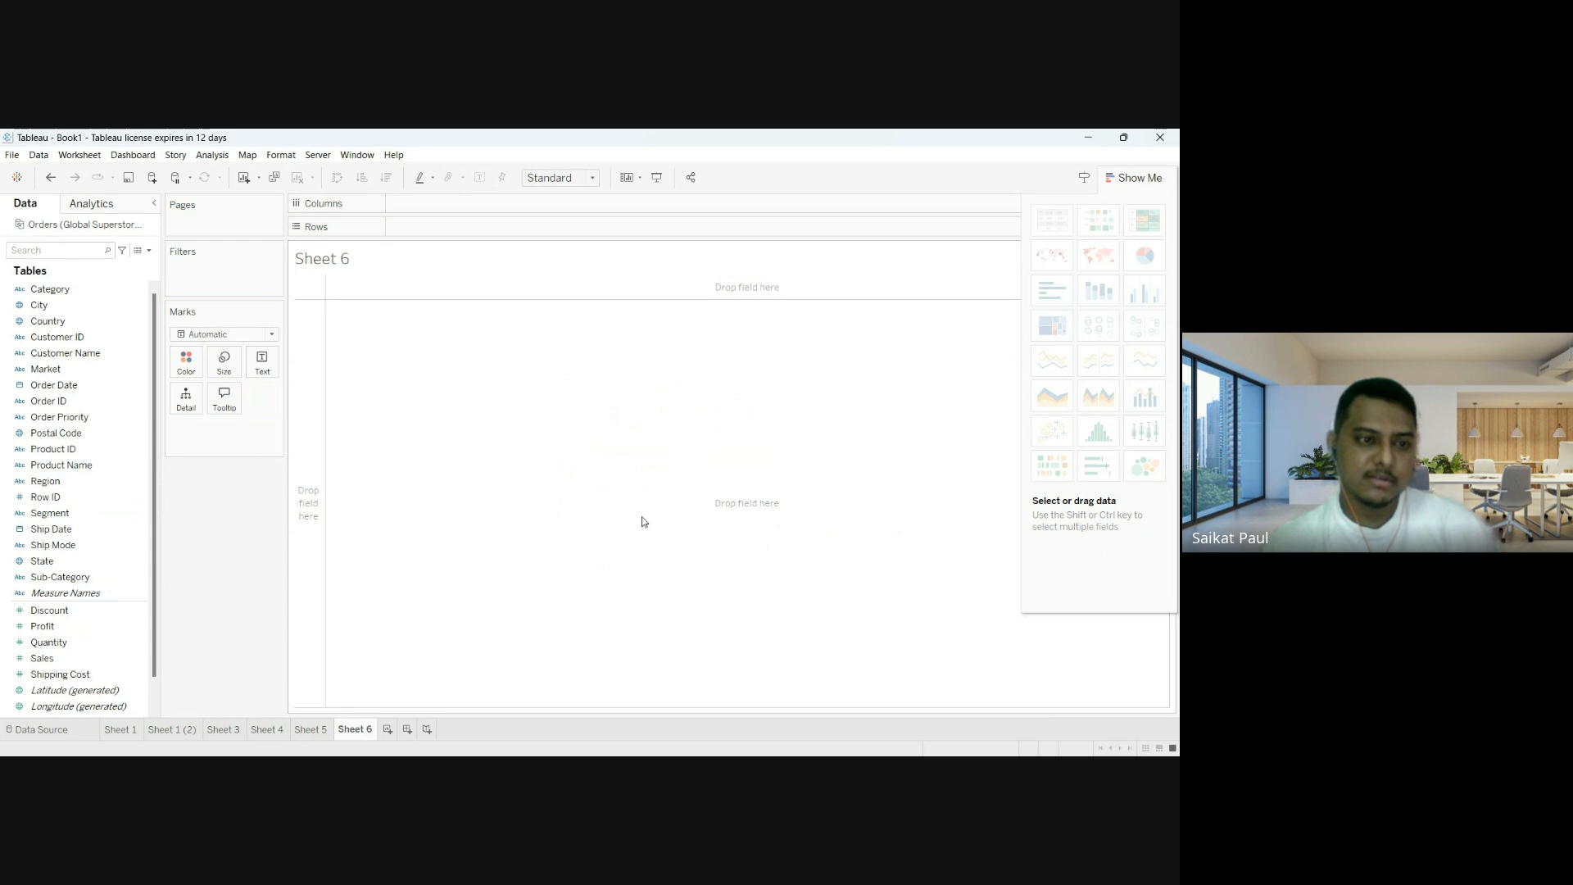
pyautogui.click(98, 577)
pyautogui.moveTo(99, 577); pyautogui.dragTo(466, 226)
pyautogui.click(121, 620)
pyautogui.moveTo(122, 620); pyautogui.dragTo(439, 206)
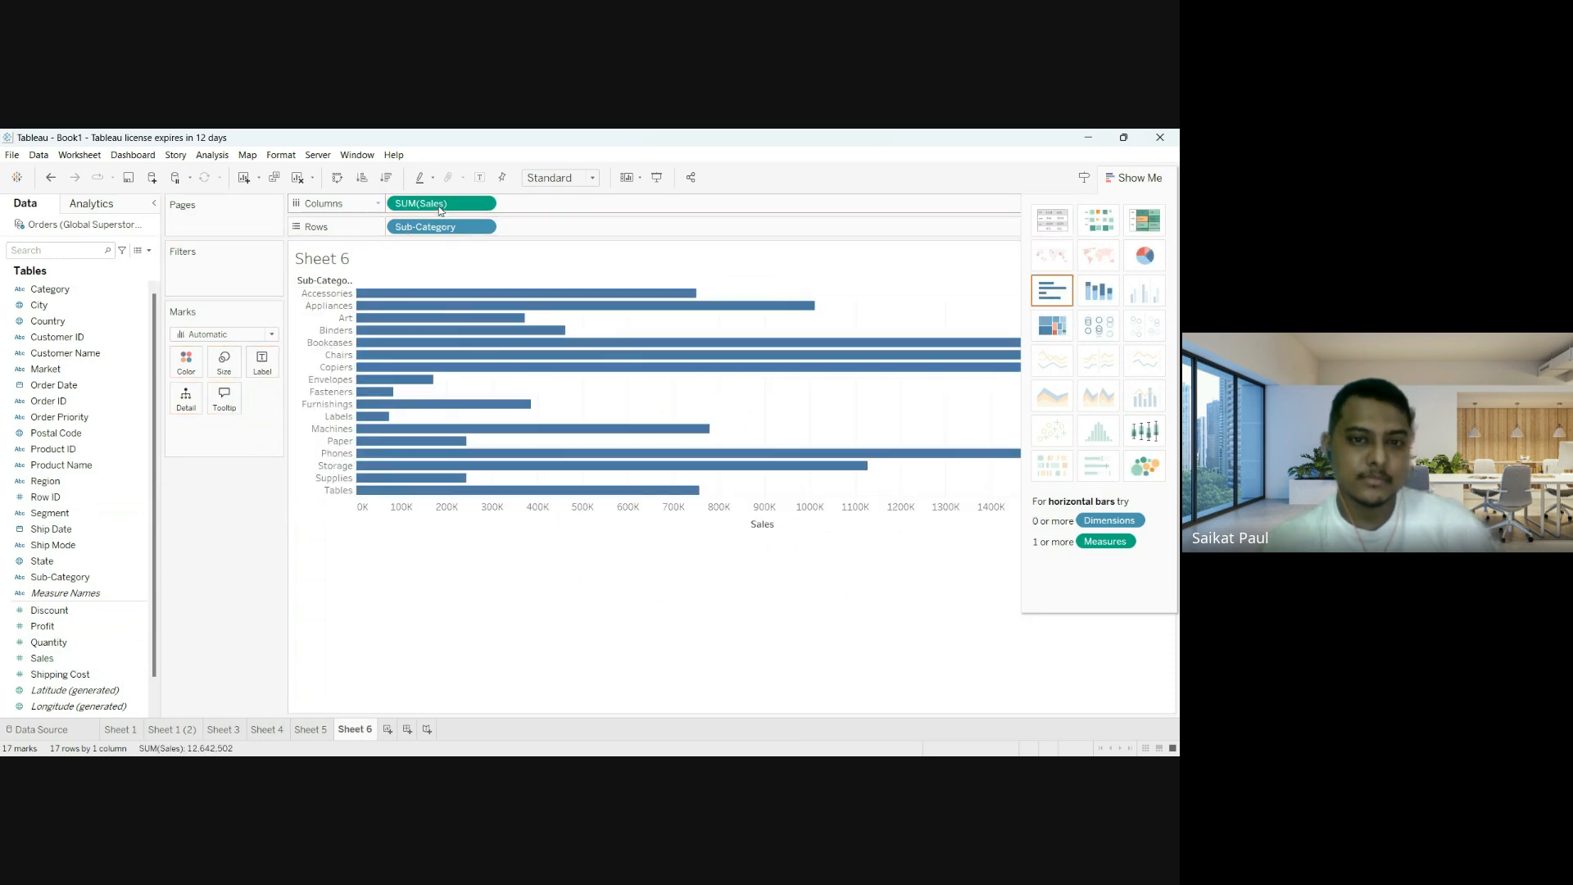
# Convert the Sales by Sub-Category bar chart into a treemap.
pyautogui.click(1051, 326)
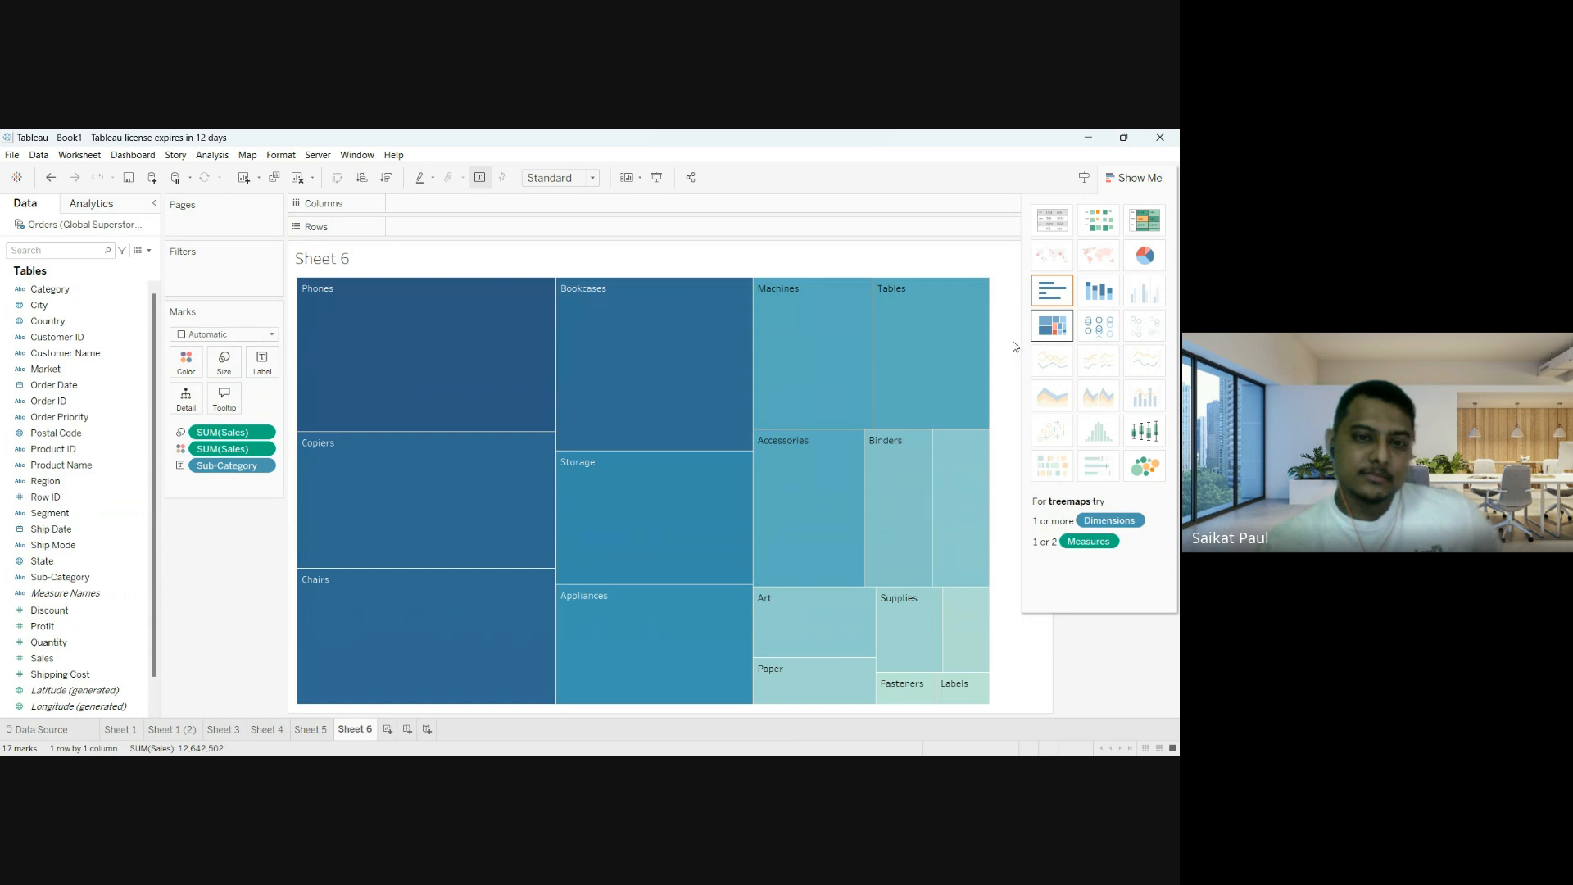
pyautogui.moveTo(362, 327)
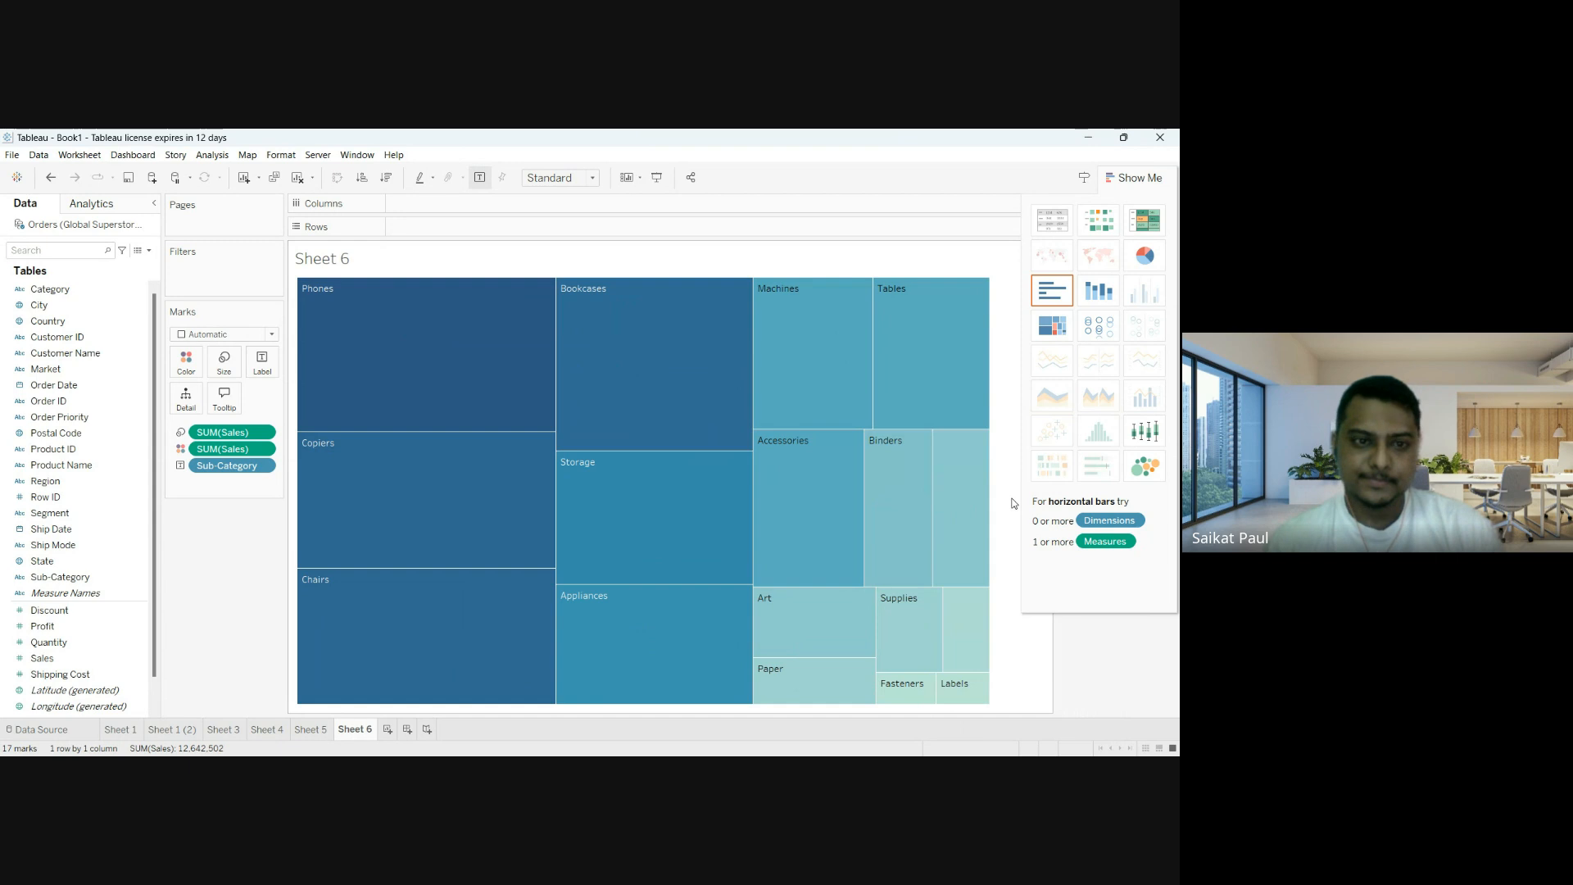
pyautogui.moveTo(662, 474)
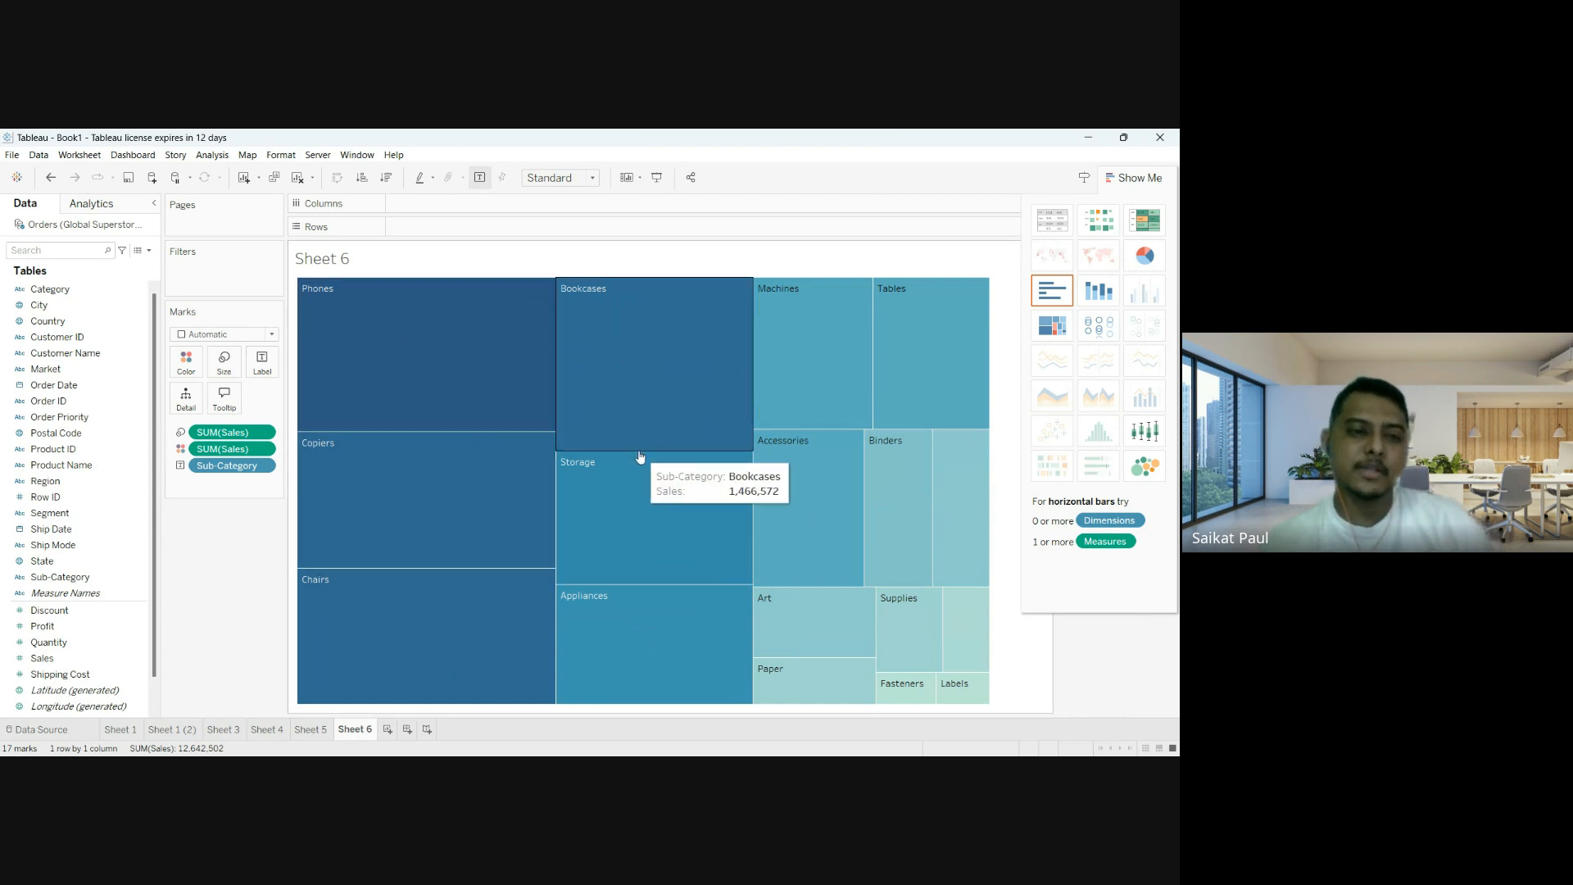
# Label the treemap blocks with their Sales values and color them by Sub-Category.
pyautogui.moveTo(876, 498)
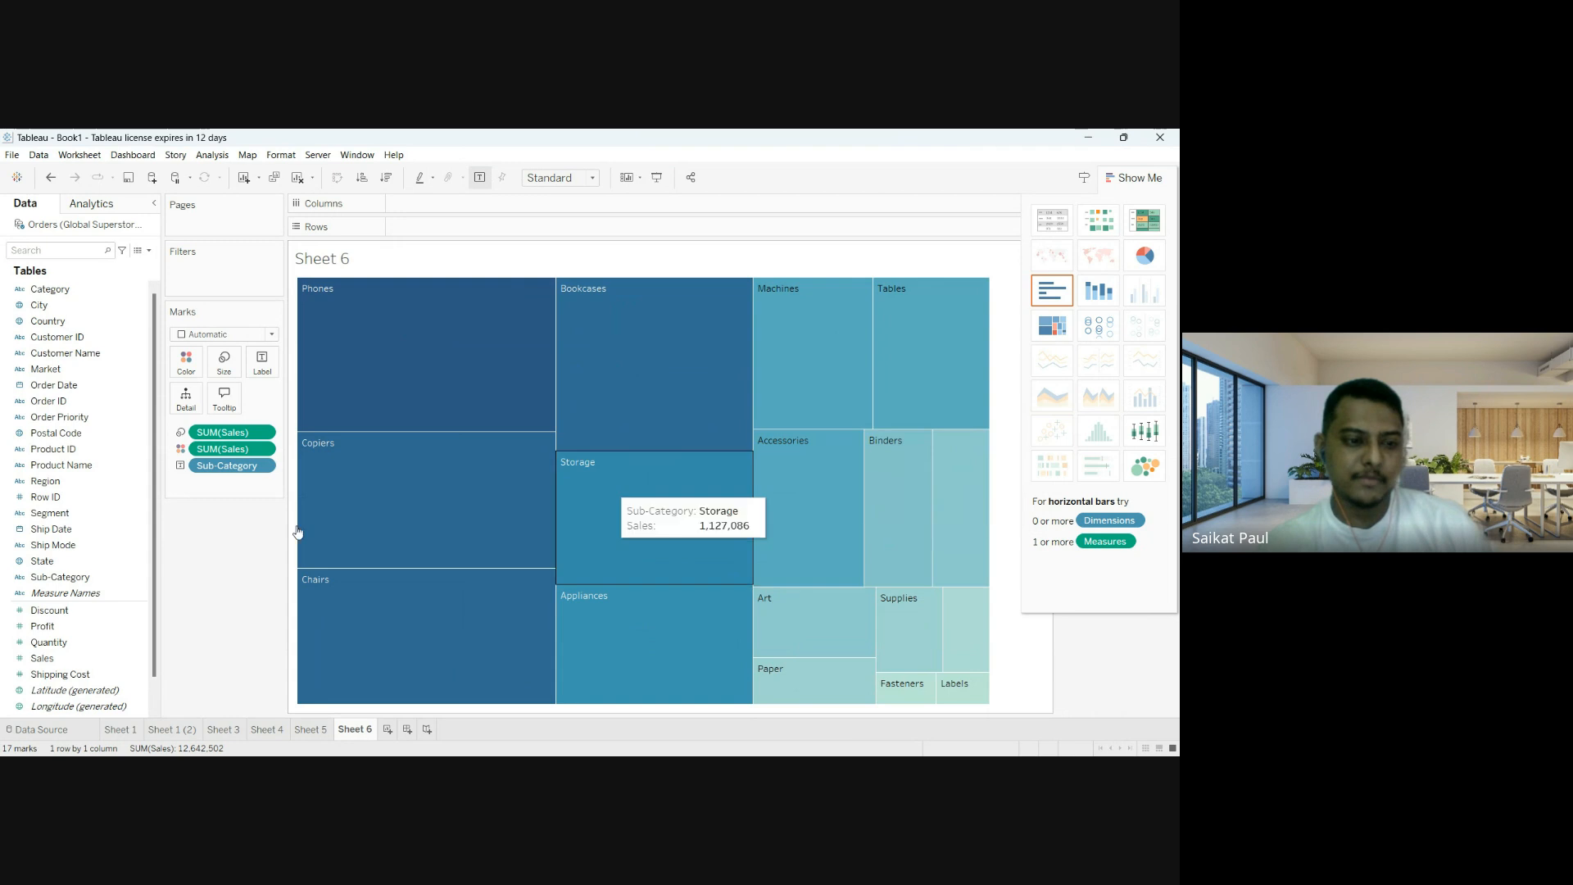
pyautogui.moveTo(67, 662); pyautogui.dragTo(263, 366)
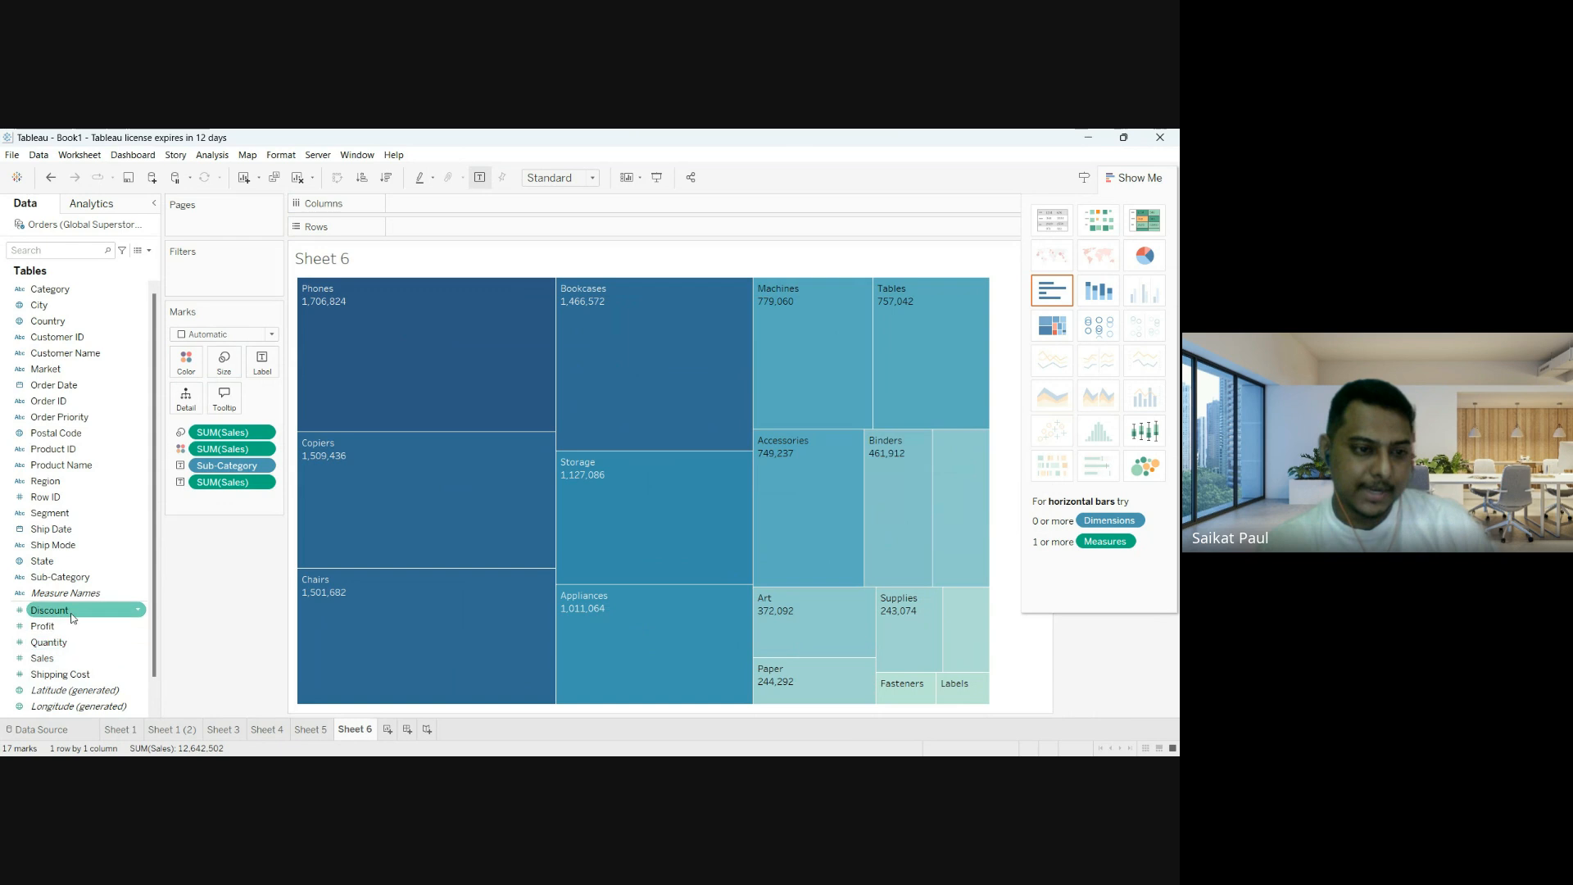
pyautogui.moveTo(65, 578); pyautogui.dragTo(186, 366)
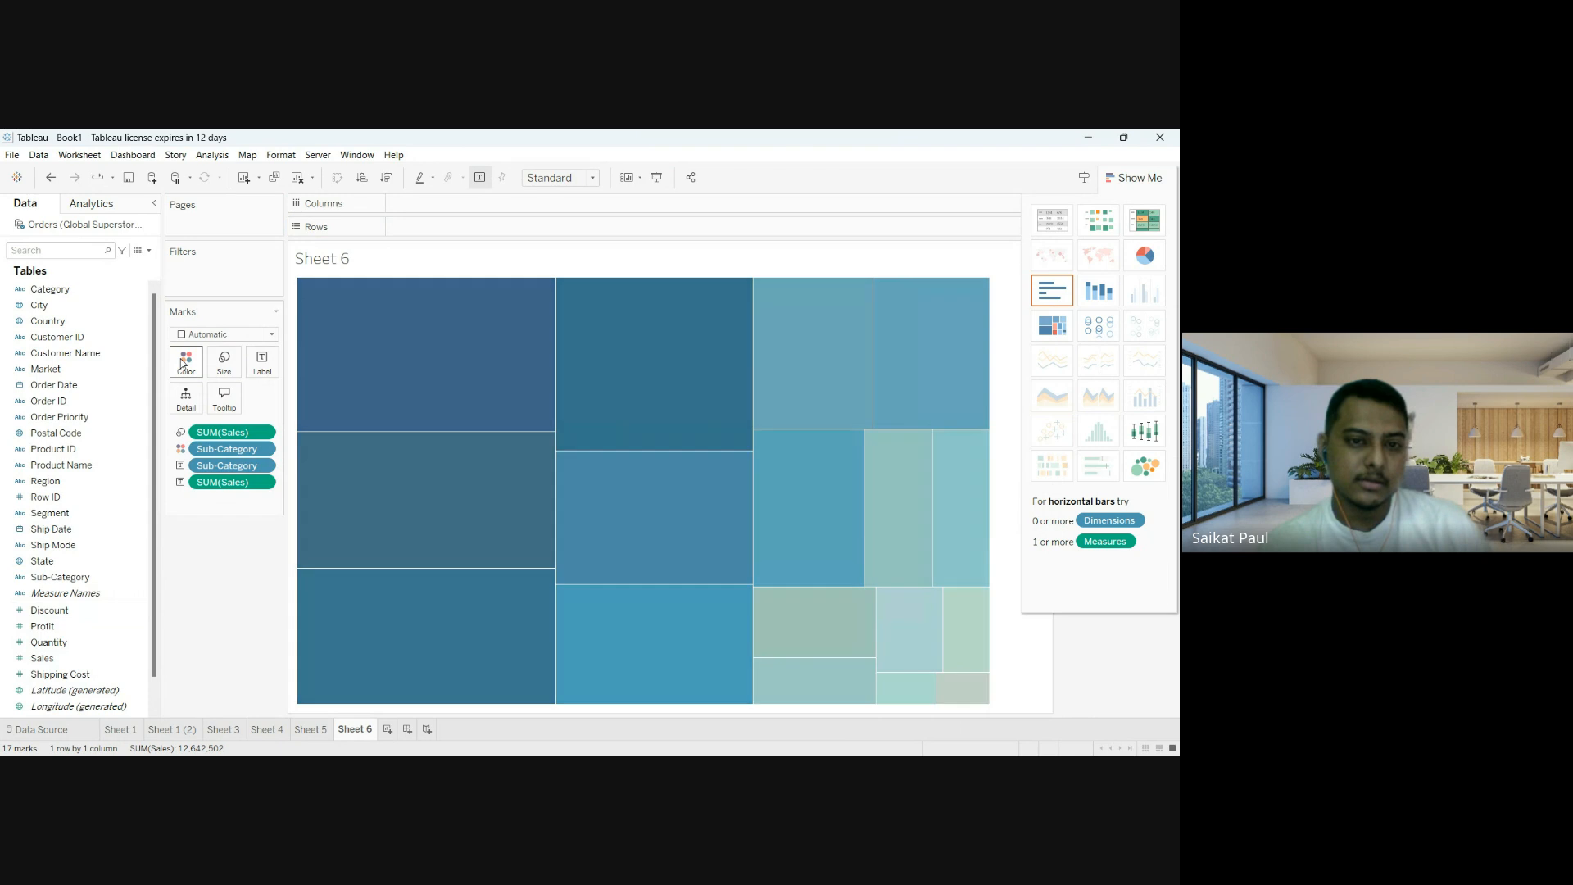
pyautogui.moveTo(807, 693)
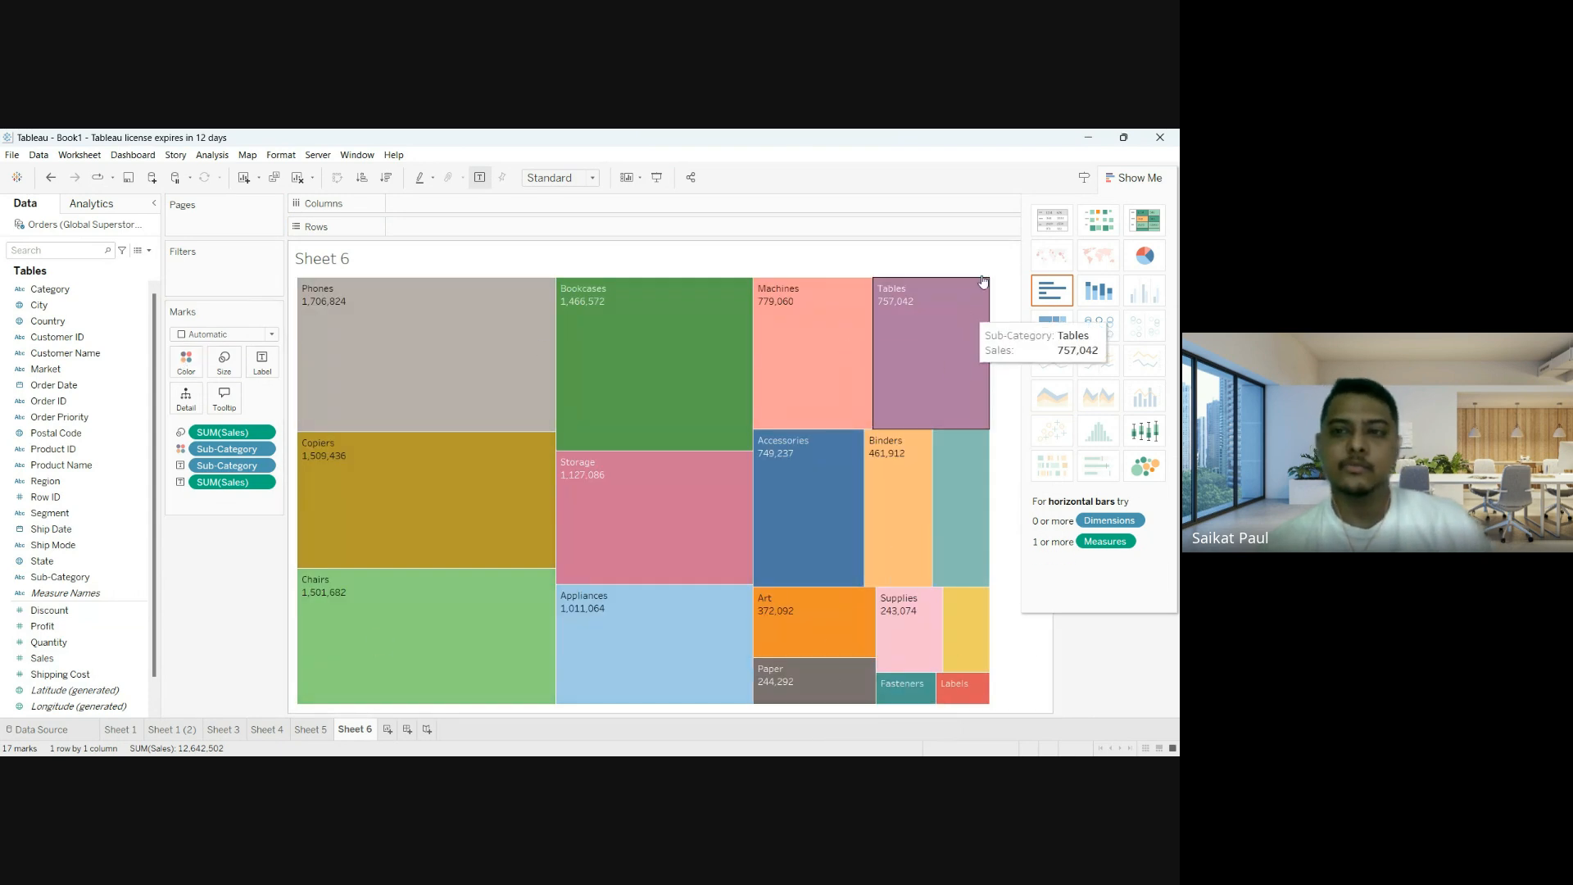
pyautogui.click(1129, 178)
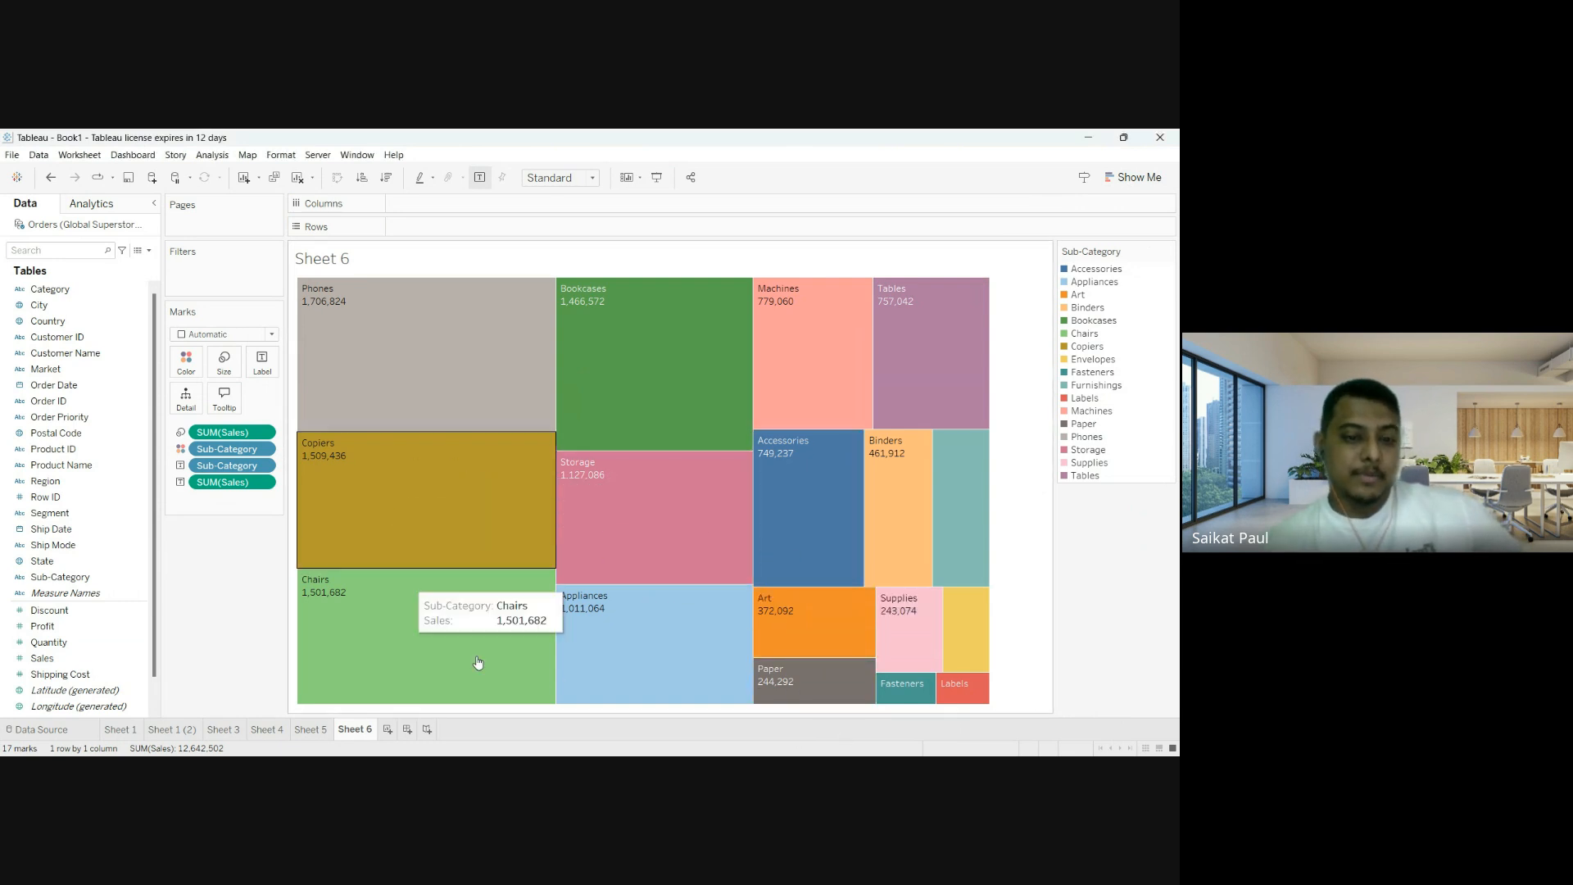
# Add a new worksheet and build a packed bubble chart of Profit by Market.
pyautogui.click(388, 730)
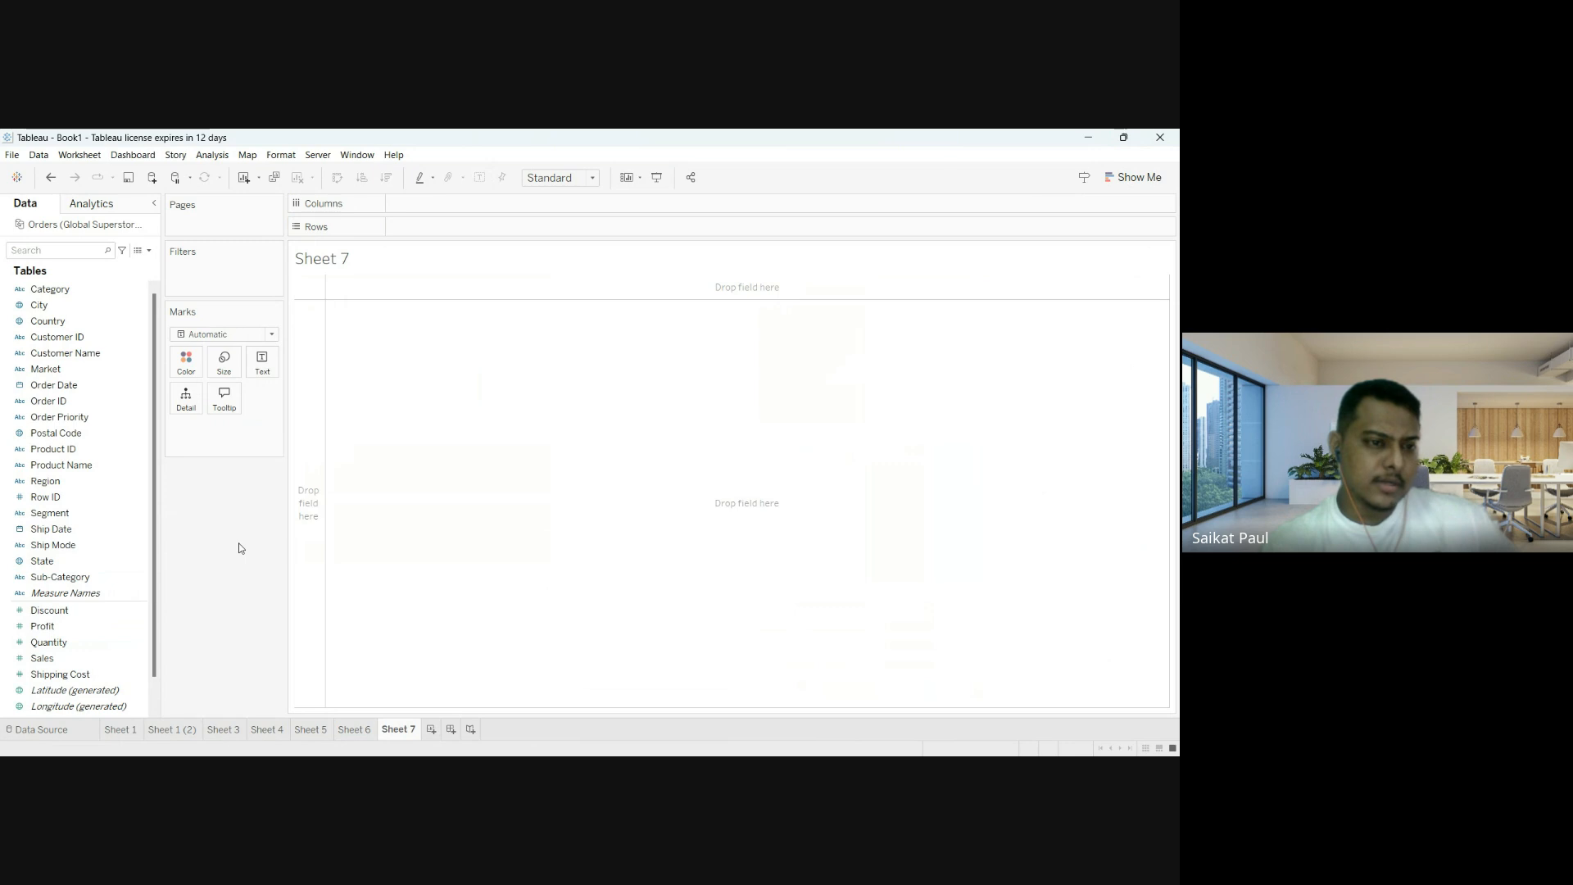
pyautogui.moveTo(46, 368); pyautogui.dragTo(449, 234)
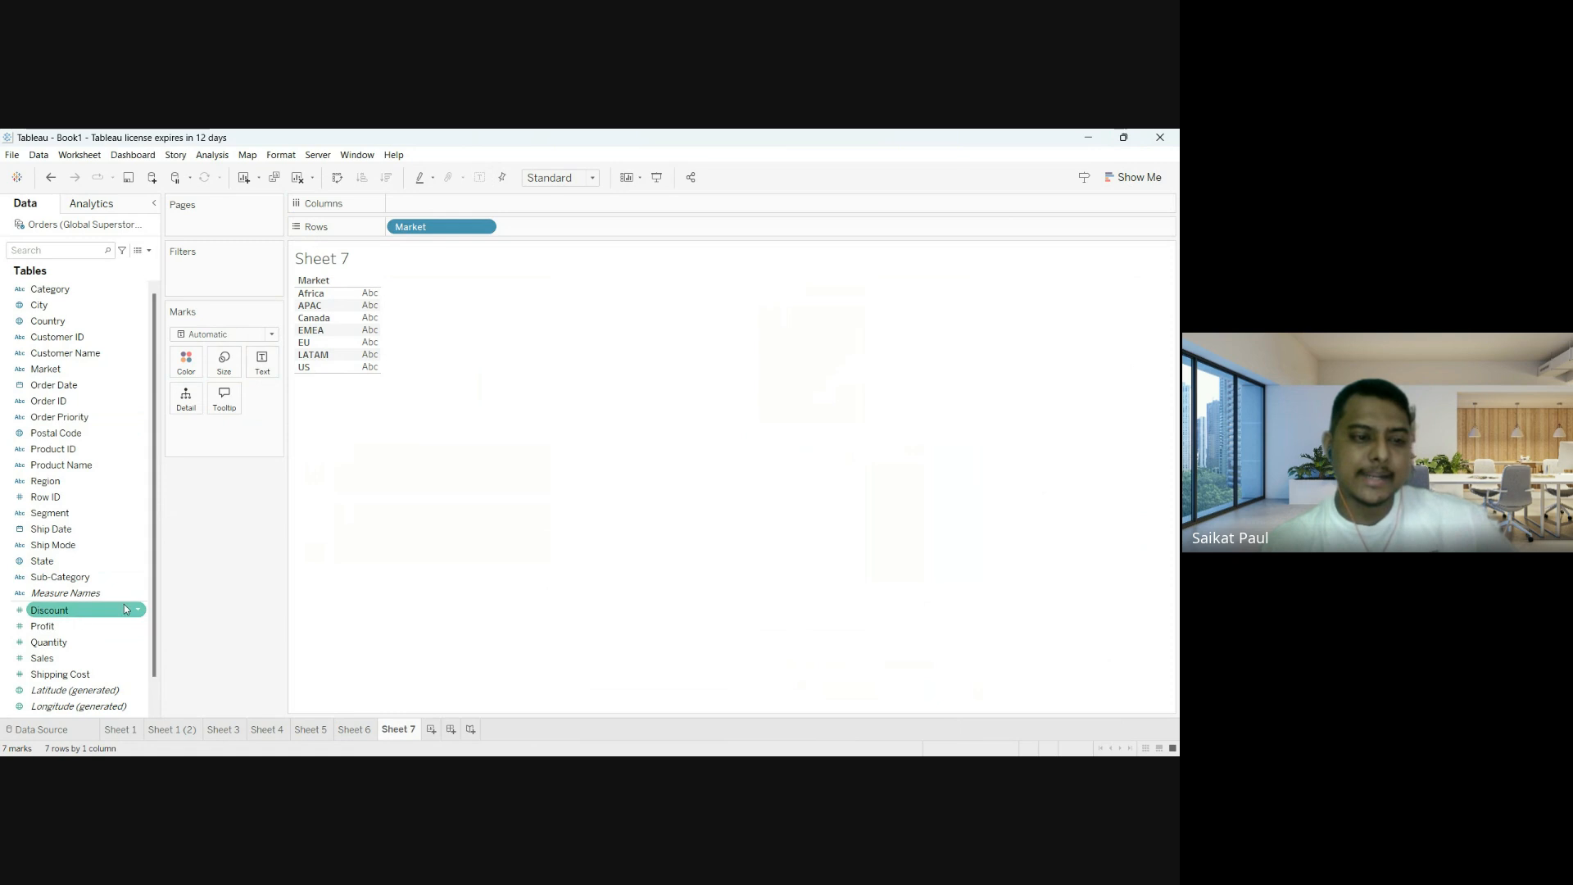
pyautogui.moveTo(77, 621); pyautogui.dragTo(439, 203)
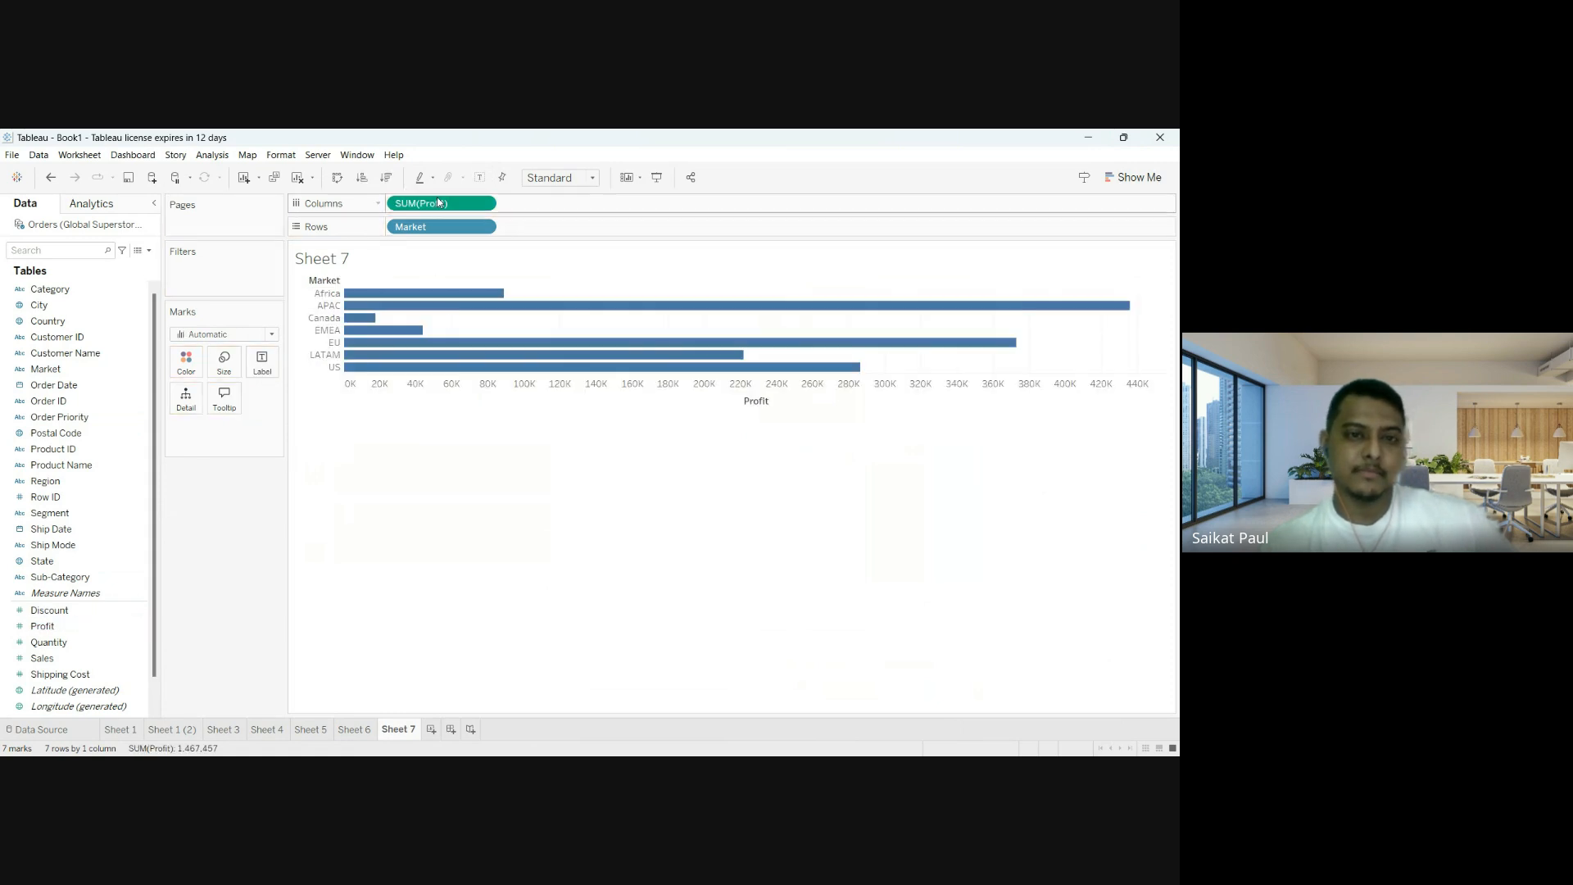
pyautogui.click(1127, 176)
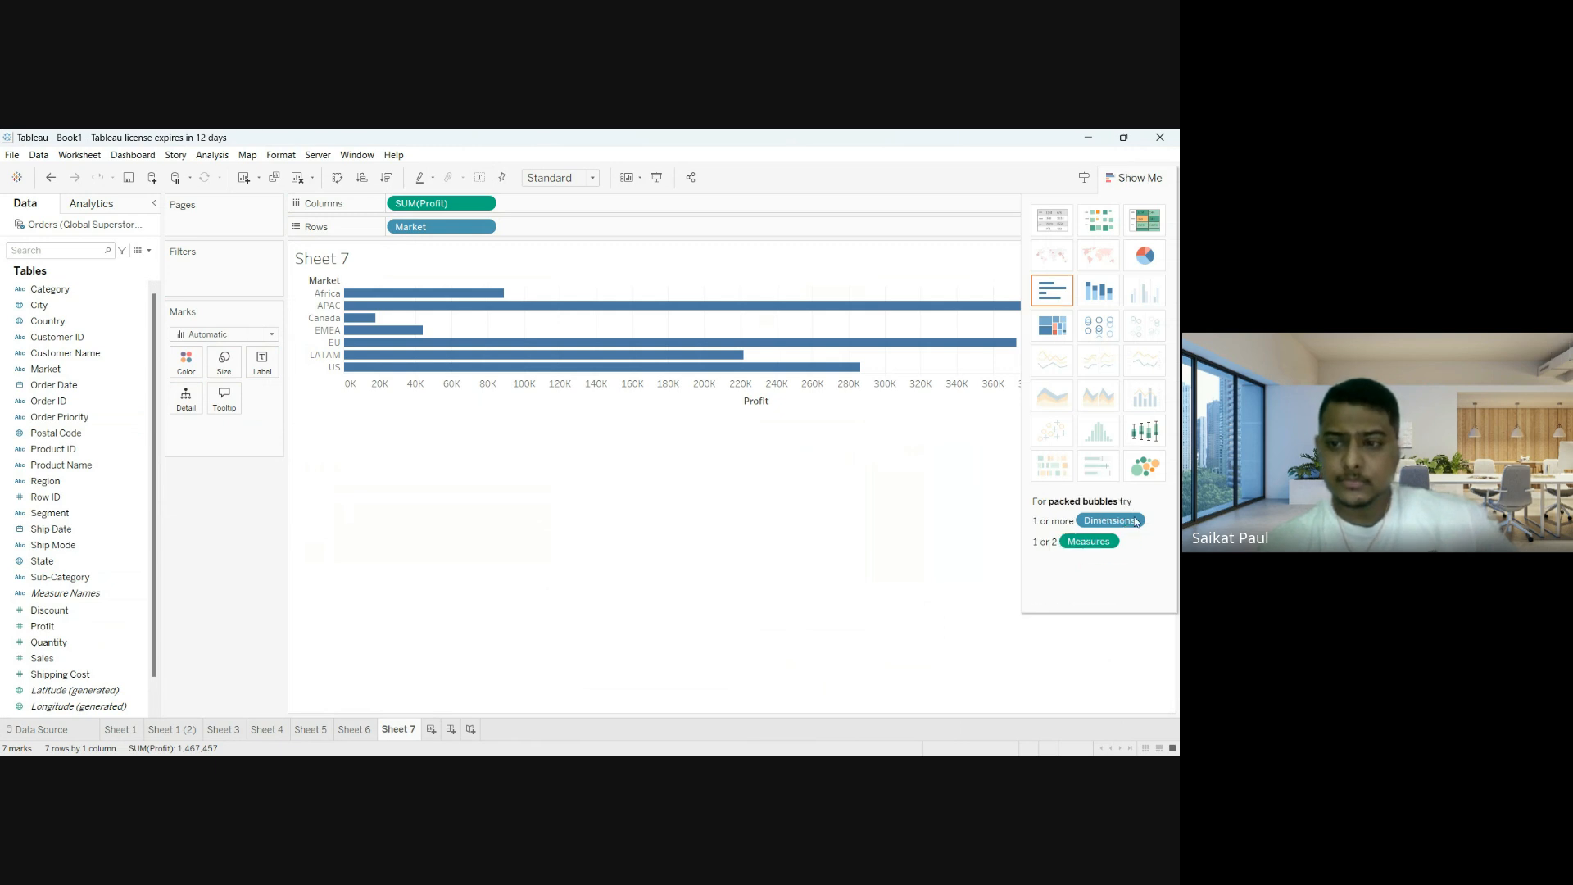
pyautogui.click(1145, 466)
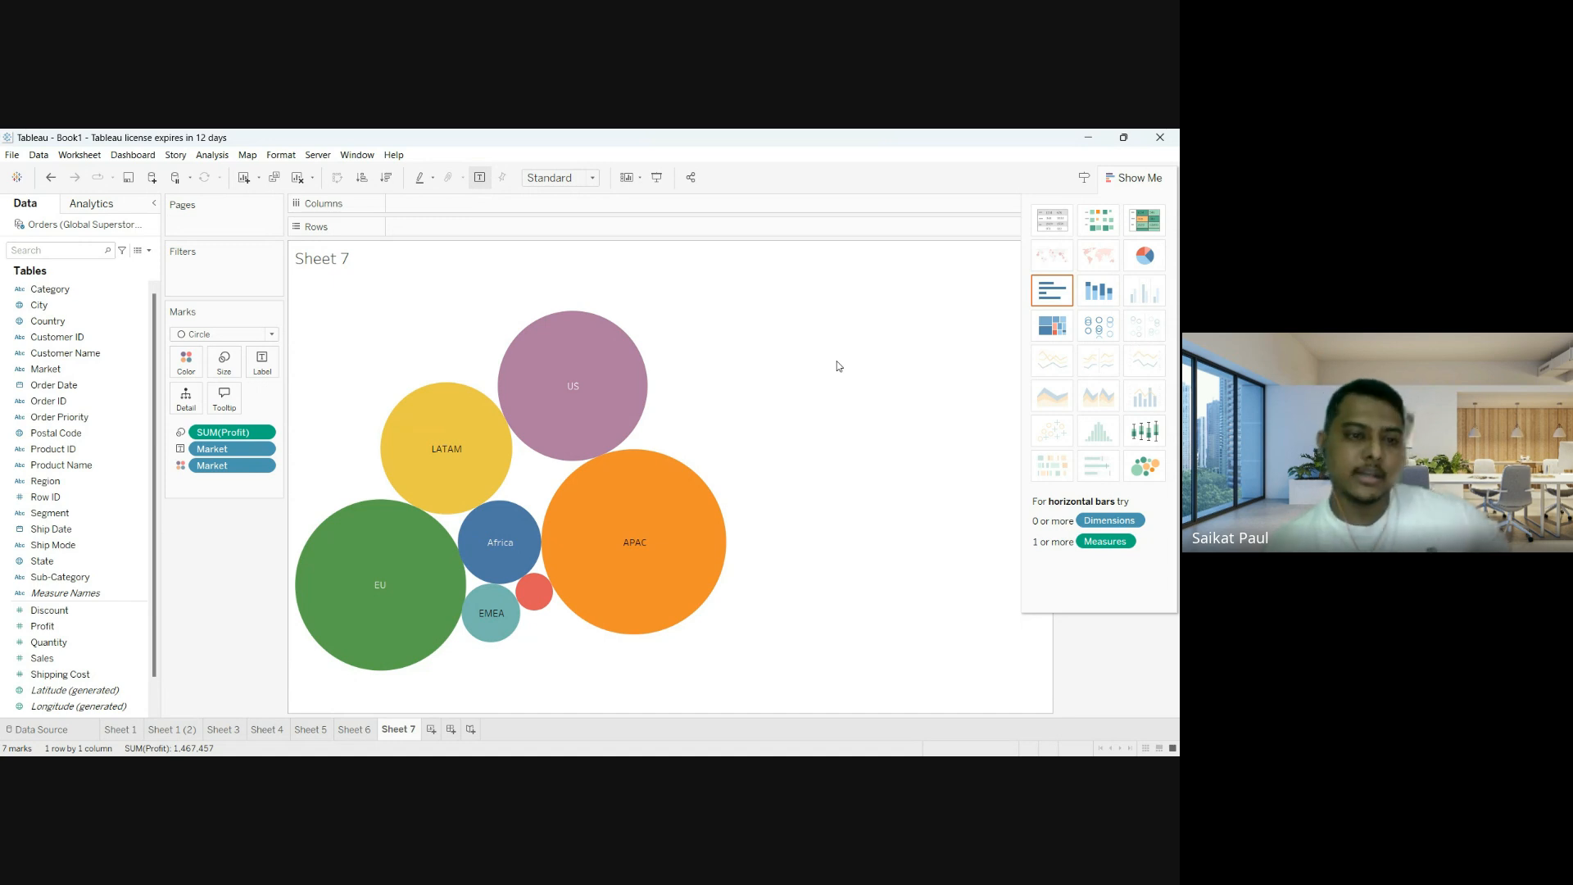
# Clear the Market bubble chart and rebuild it as packed bubbles from Market on rows and Profit on columns, resetting the mark type to Automatic.
pyautogui.moveTo(226, 465); pyautogui.dragTo(198, 559)
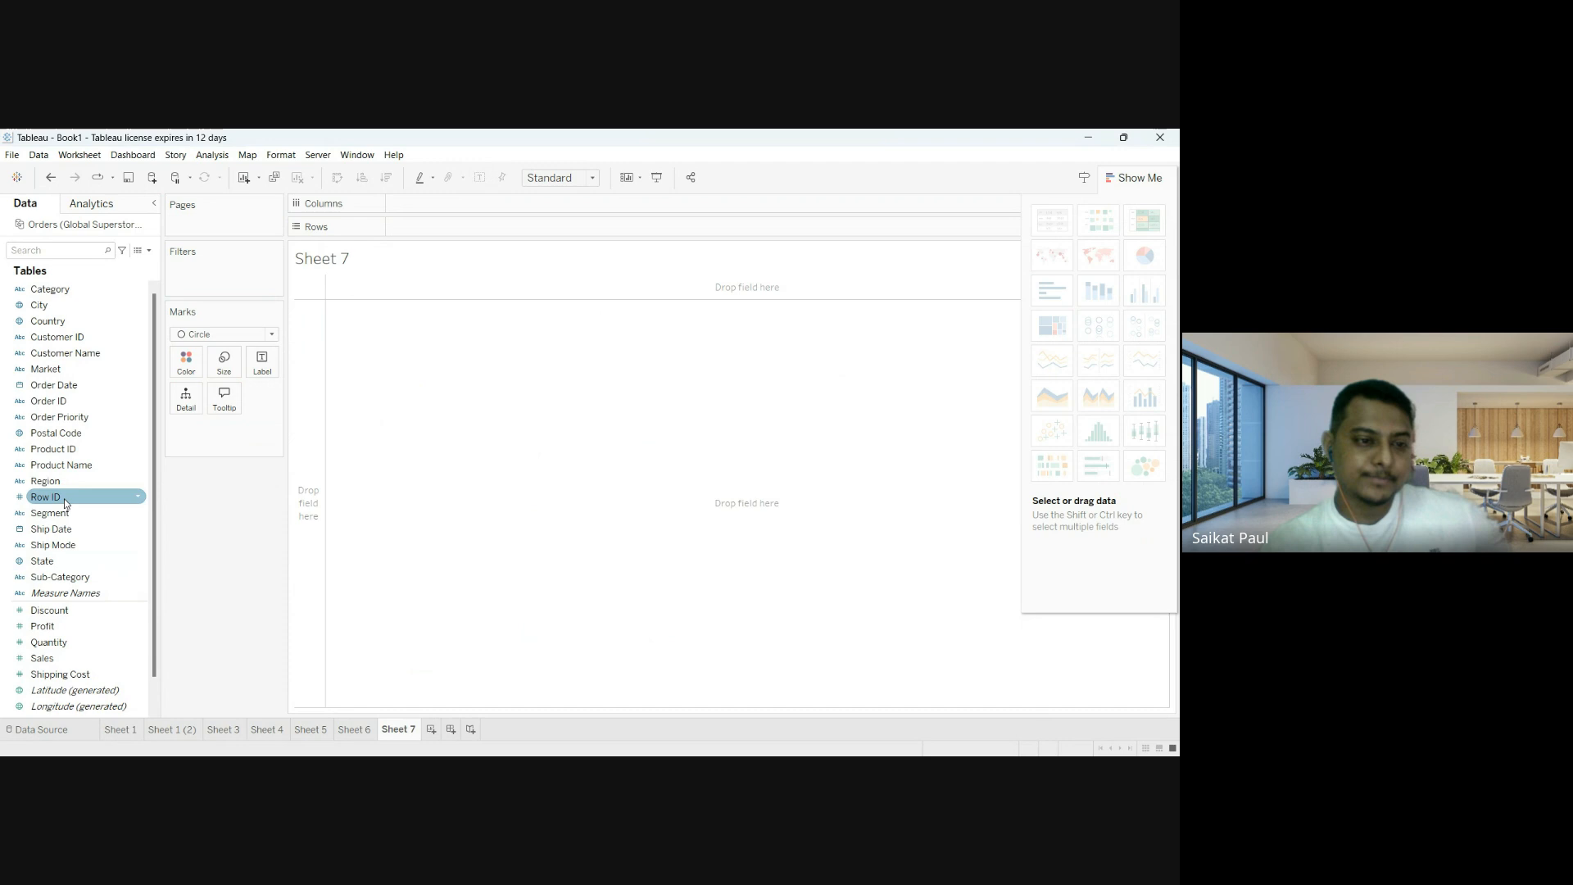
pyautogui.moveTo(45, 368); pyautogui.dragTo(440, 228)
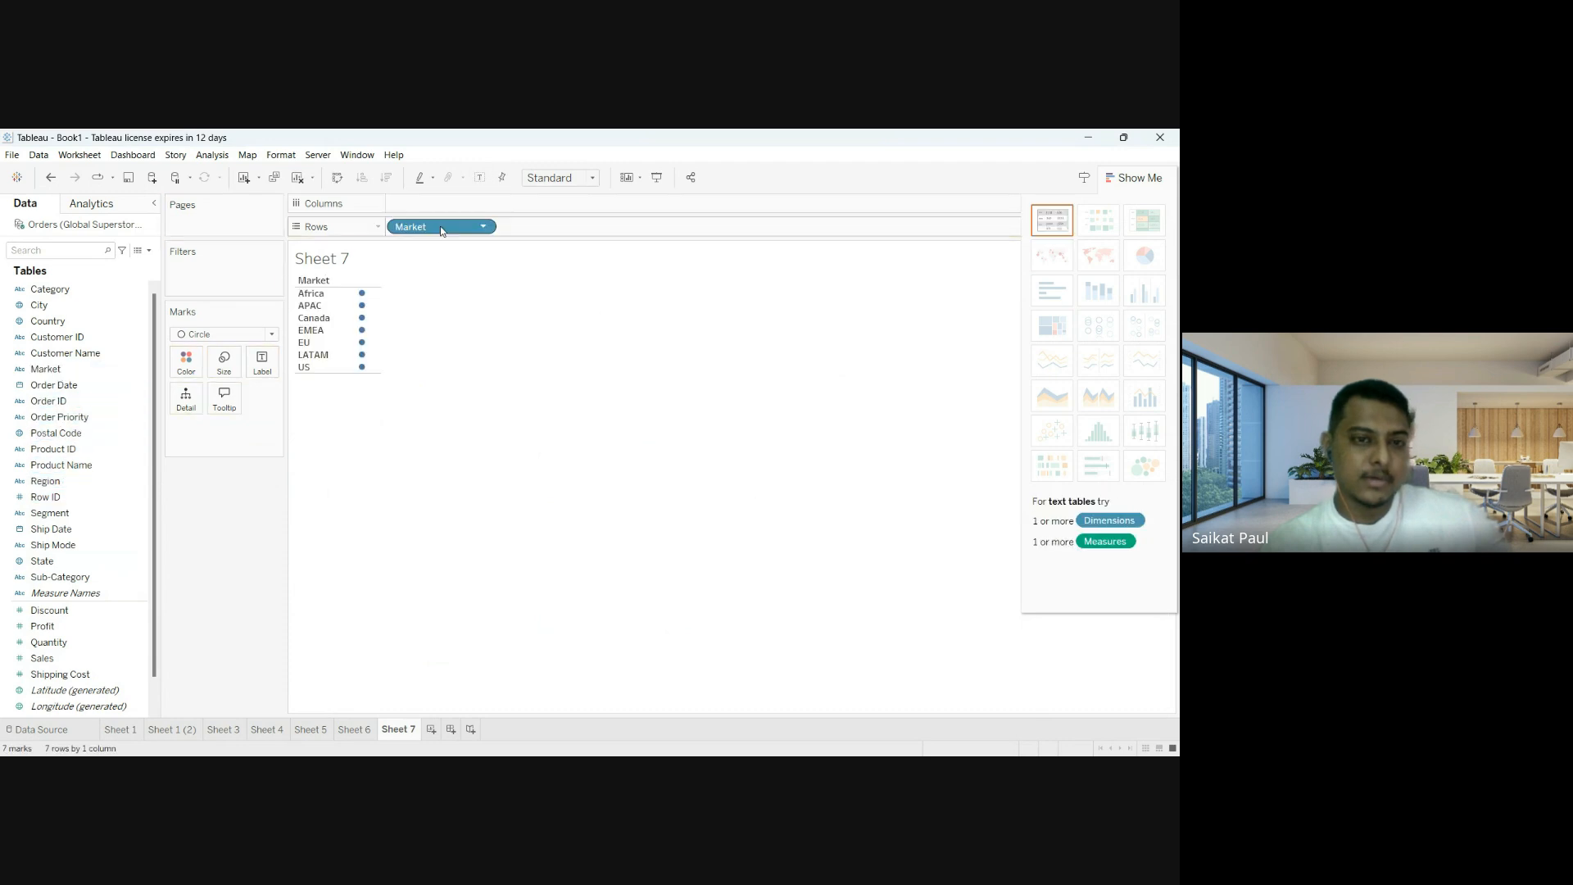
pyautogui.click(271, 335)
pyautogui.click(245, 353)
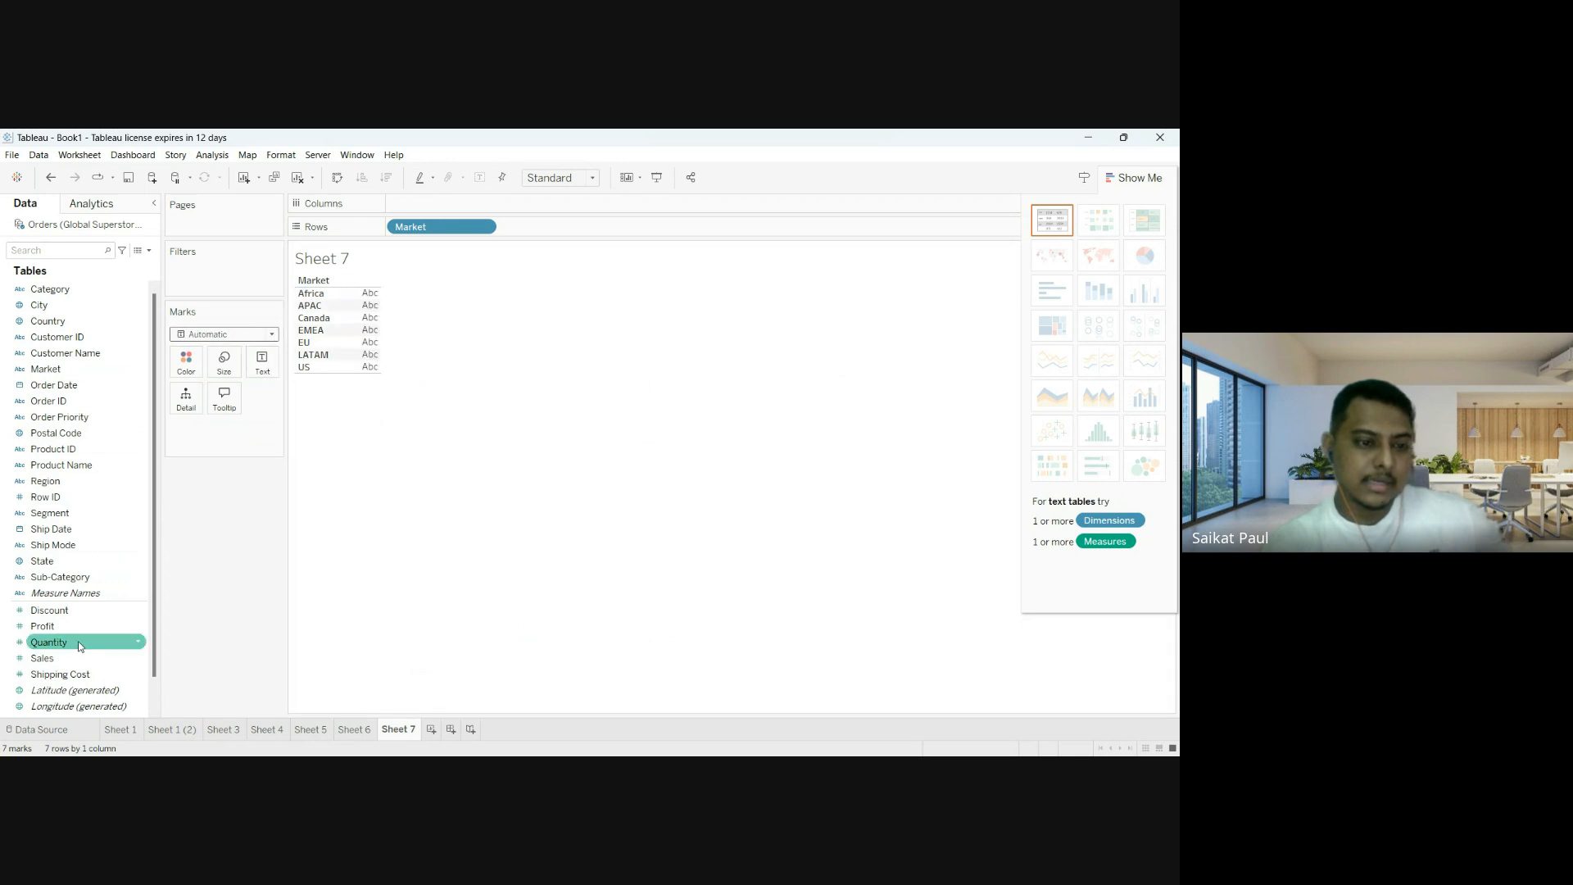
pyautogui.moveTo(42, 626); pyautogui.dragTo(465, 203)
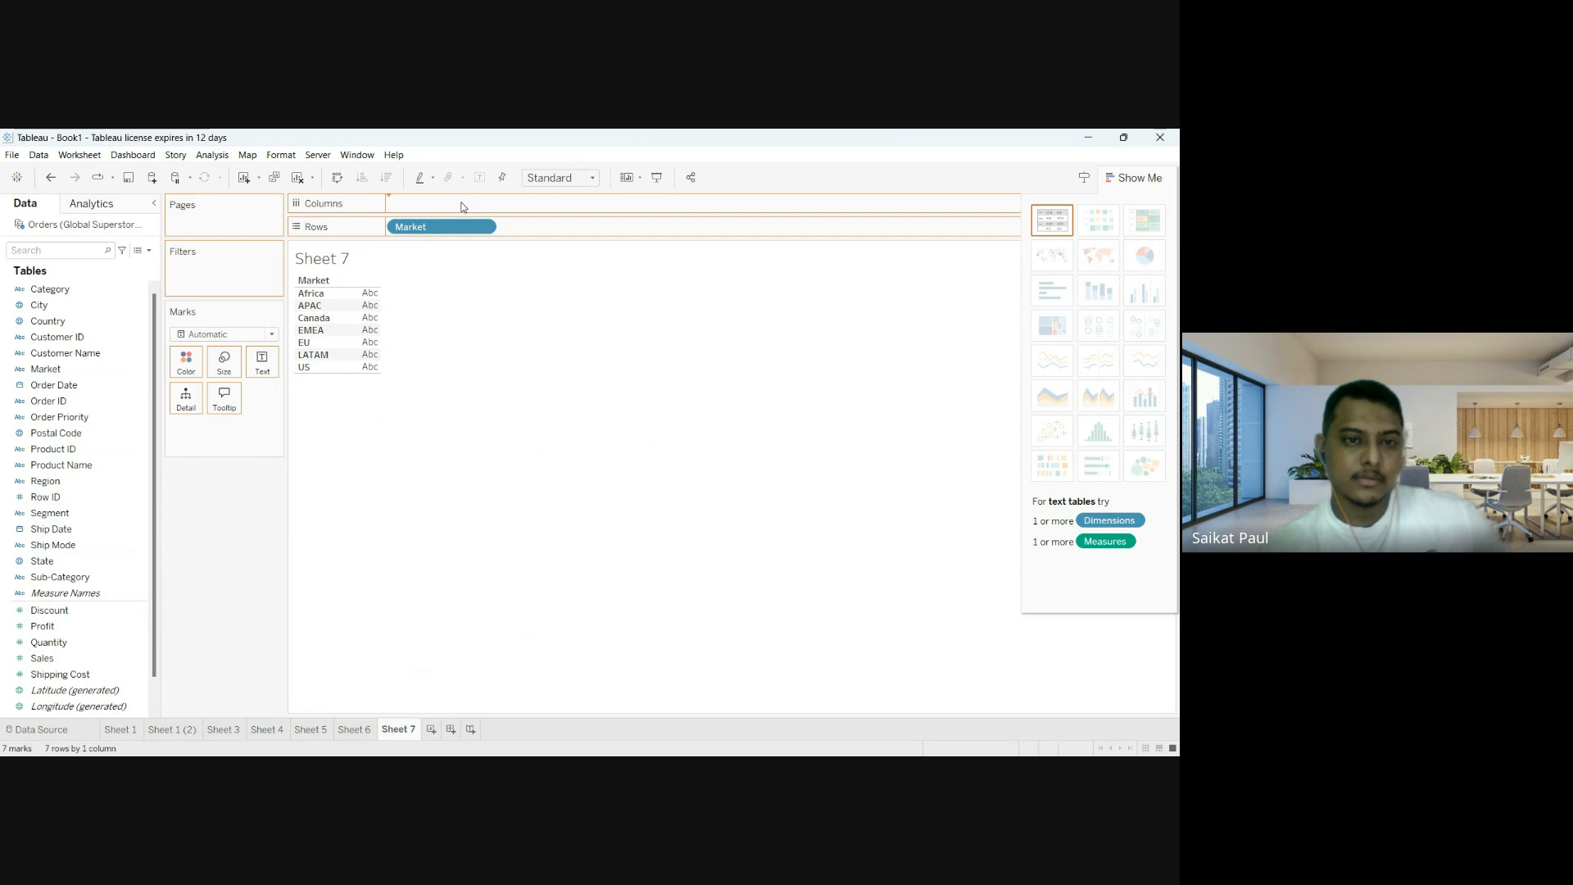
pyautogui.click(1138, 468)
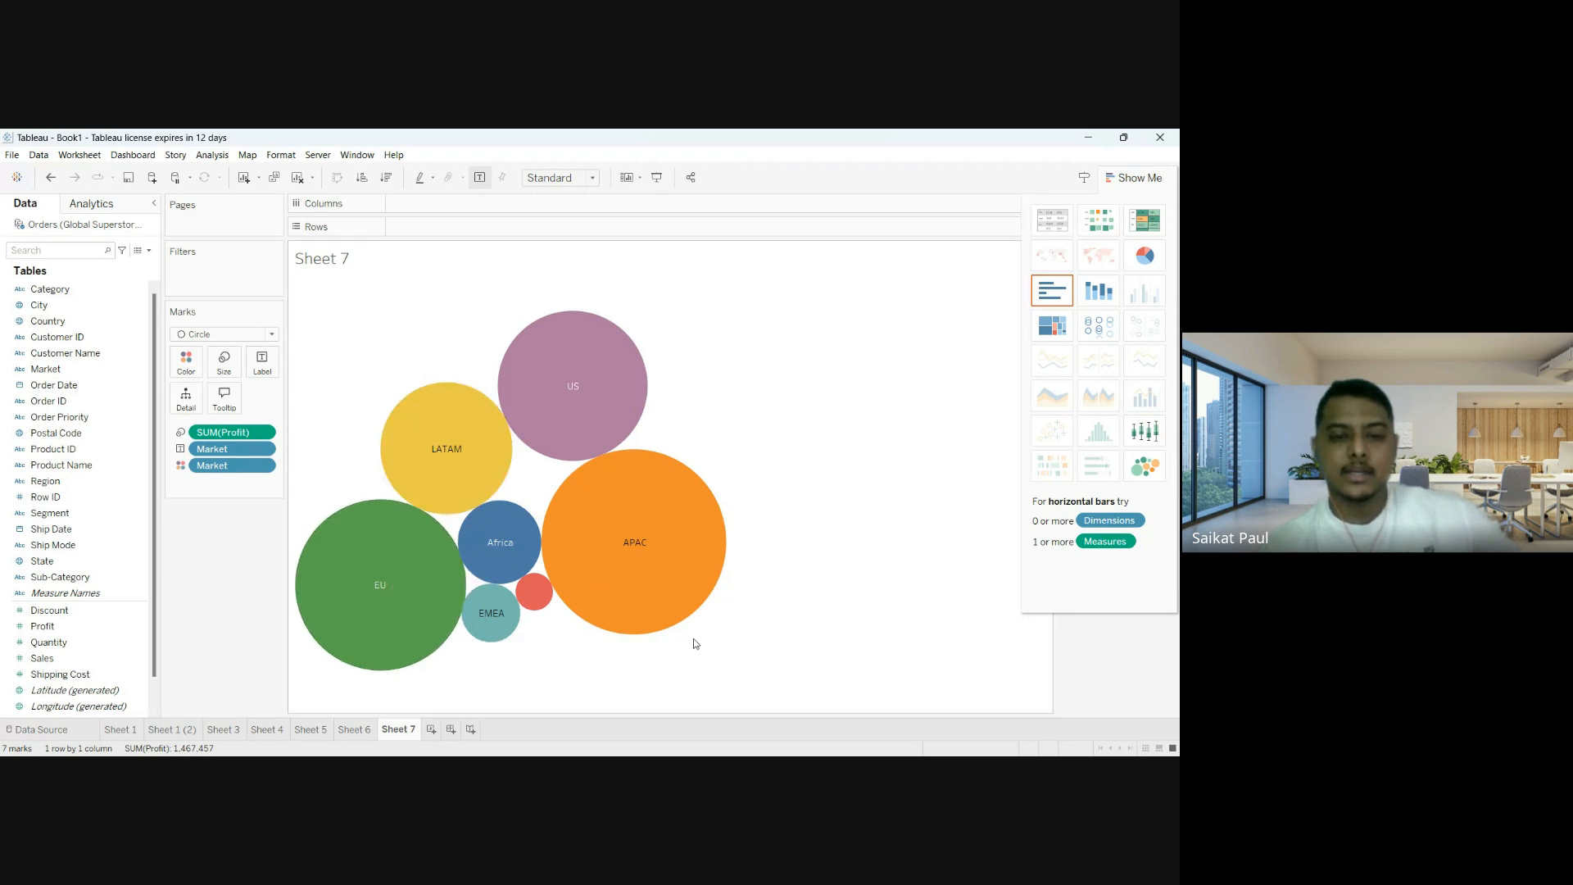
pyautogui.moveTo(598, 578)
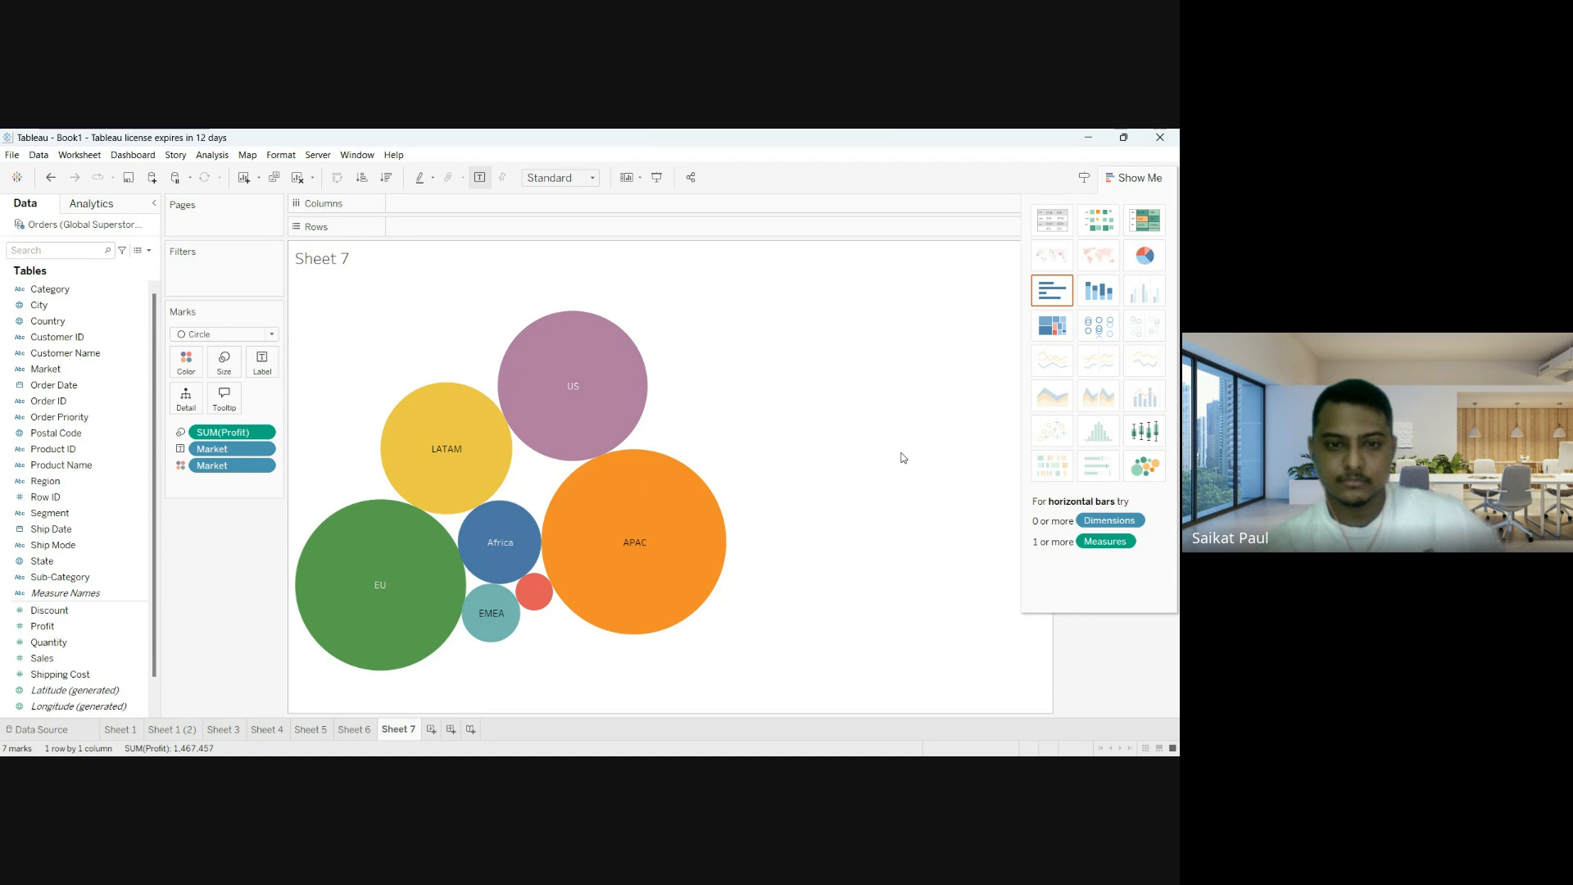
pyautogui.click(754, 773)
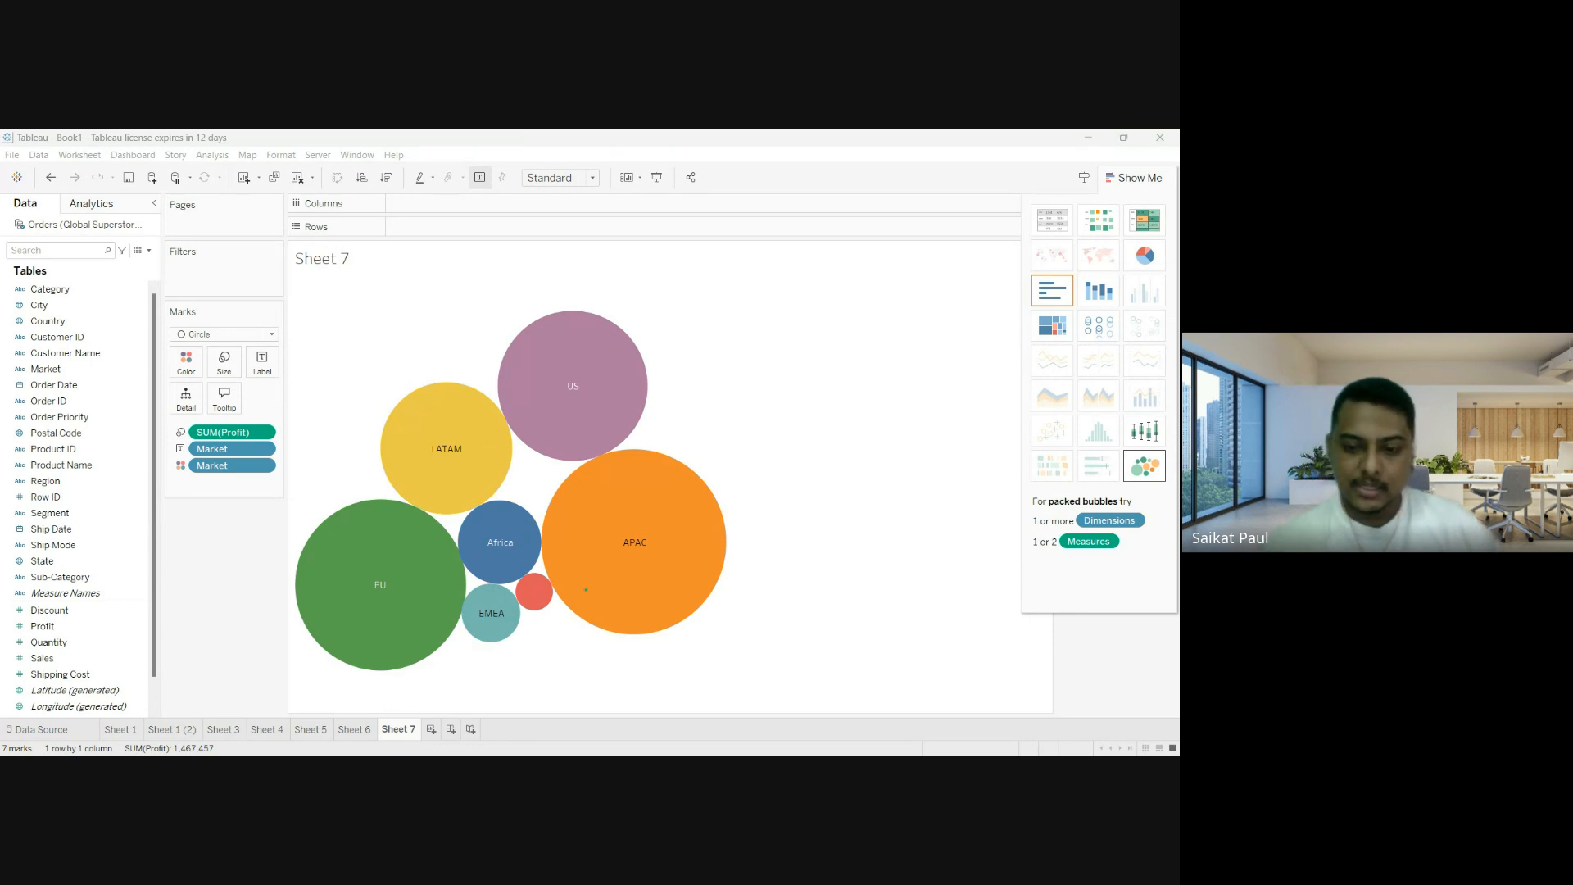
# Add a new worksheet and build a vertical bar chart of Sales by Sub-Category by swapping rows and columns.
pyautogui.click(431, 730)
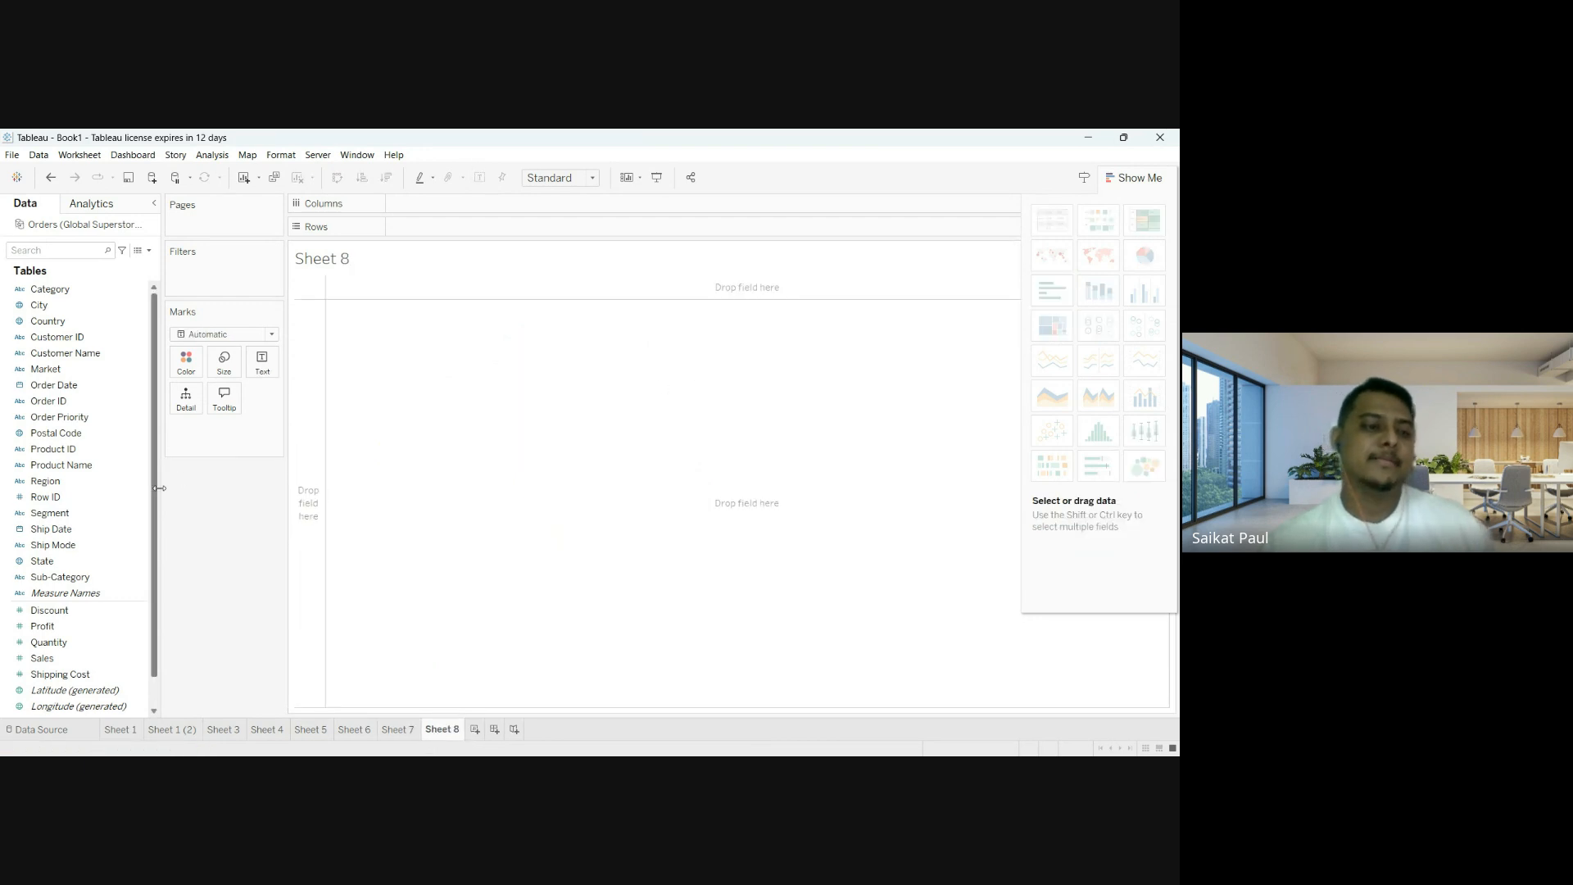
pyautogui.moveTo(82, 577); pyautogui.dragTo(453, 231)
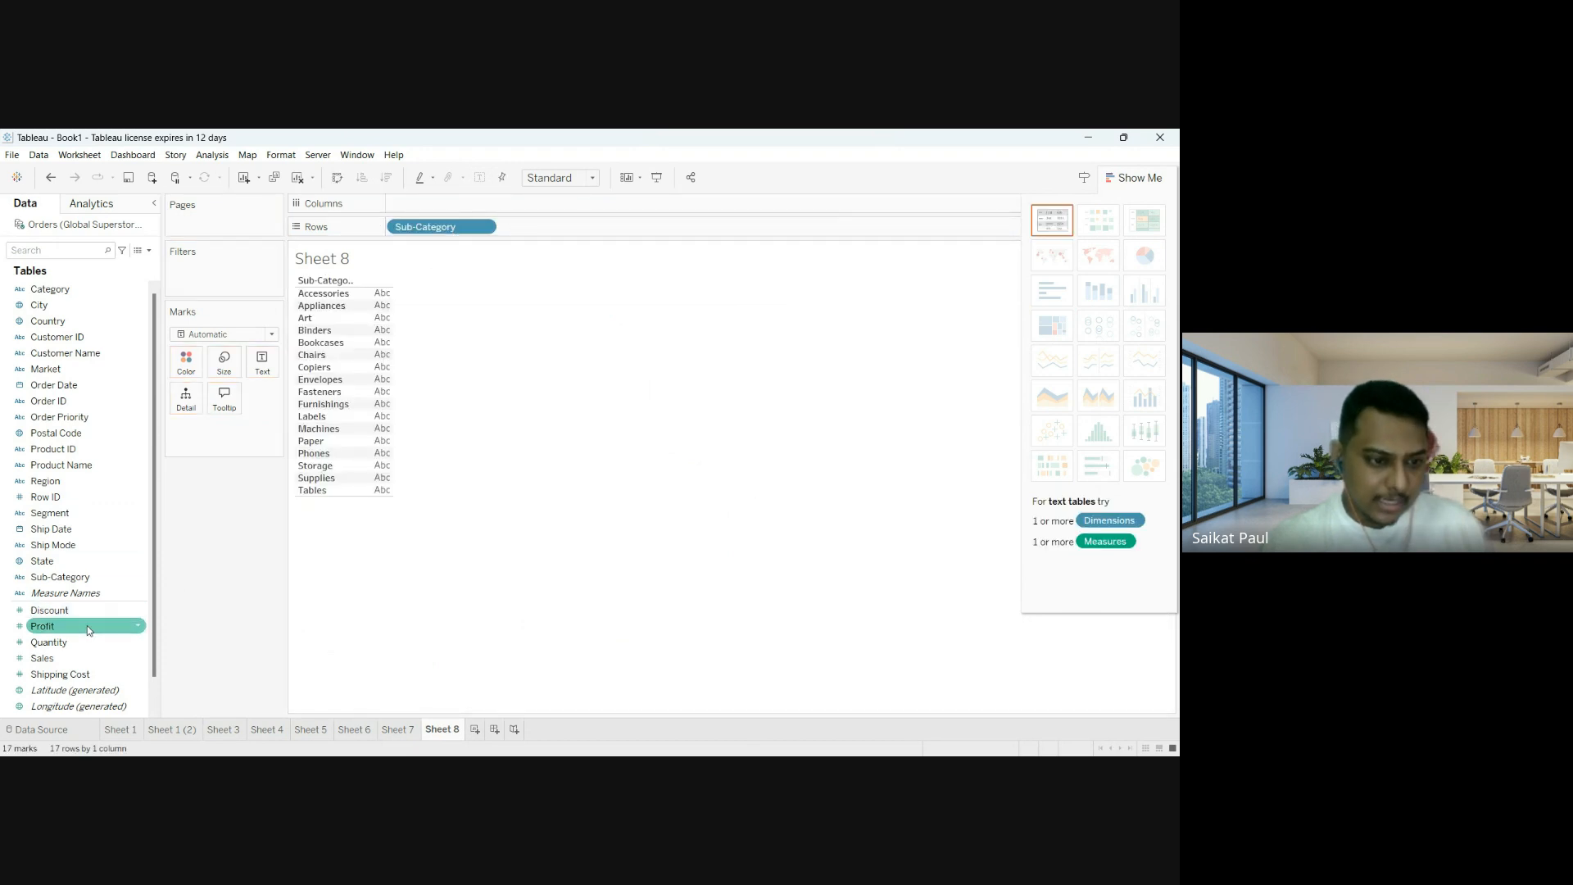
pyautogui.moveTo(59, 665); pyautogui.dragTo(447, 207)
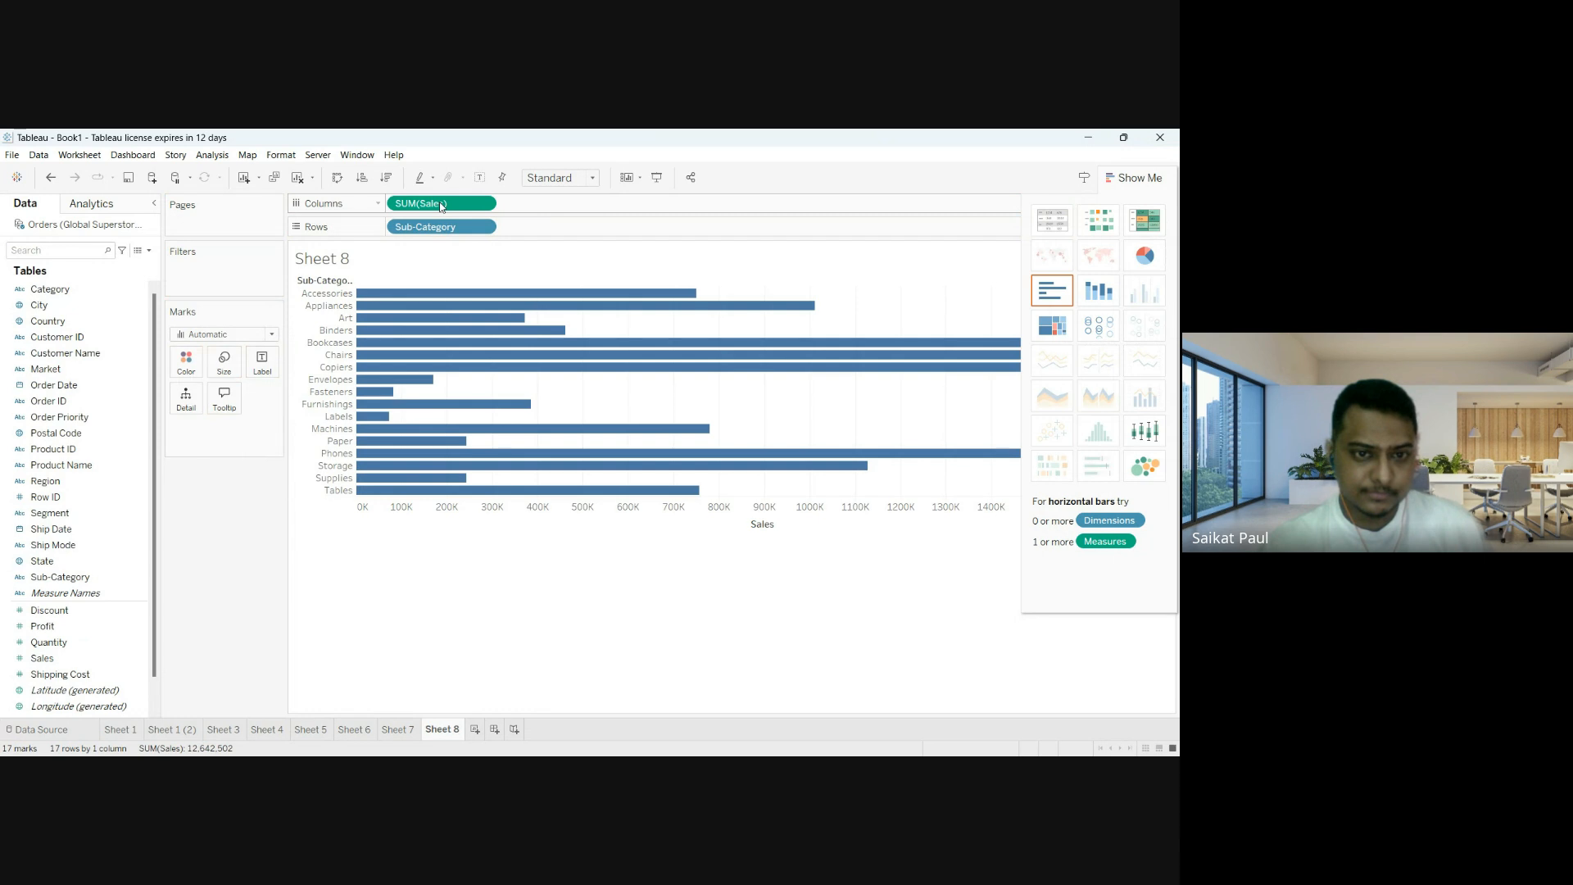
pyautogui.click(338, 180)
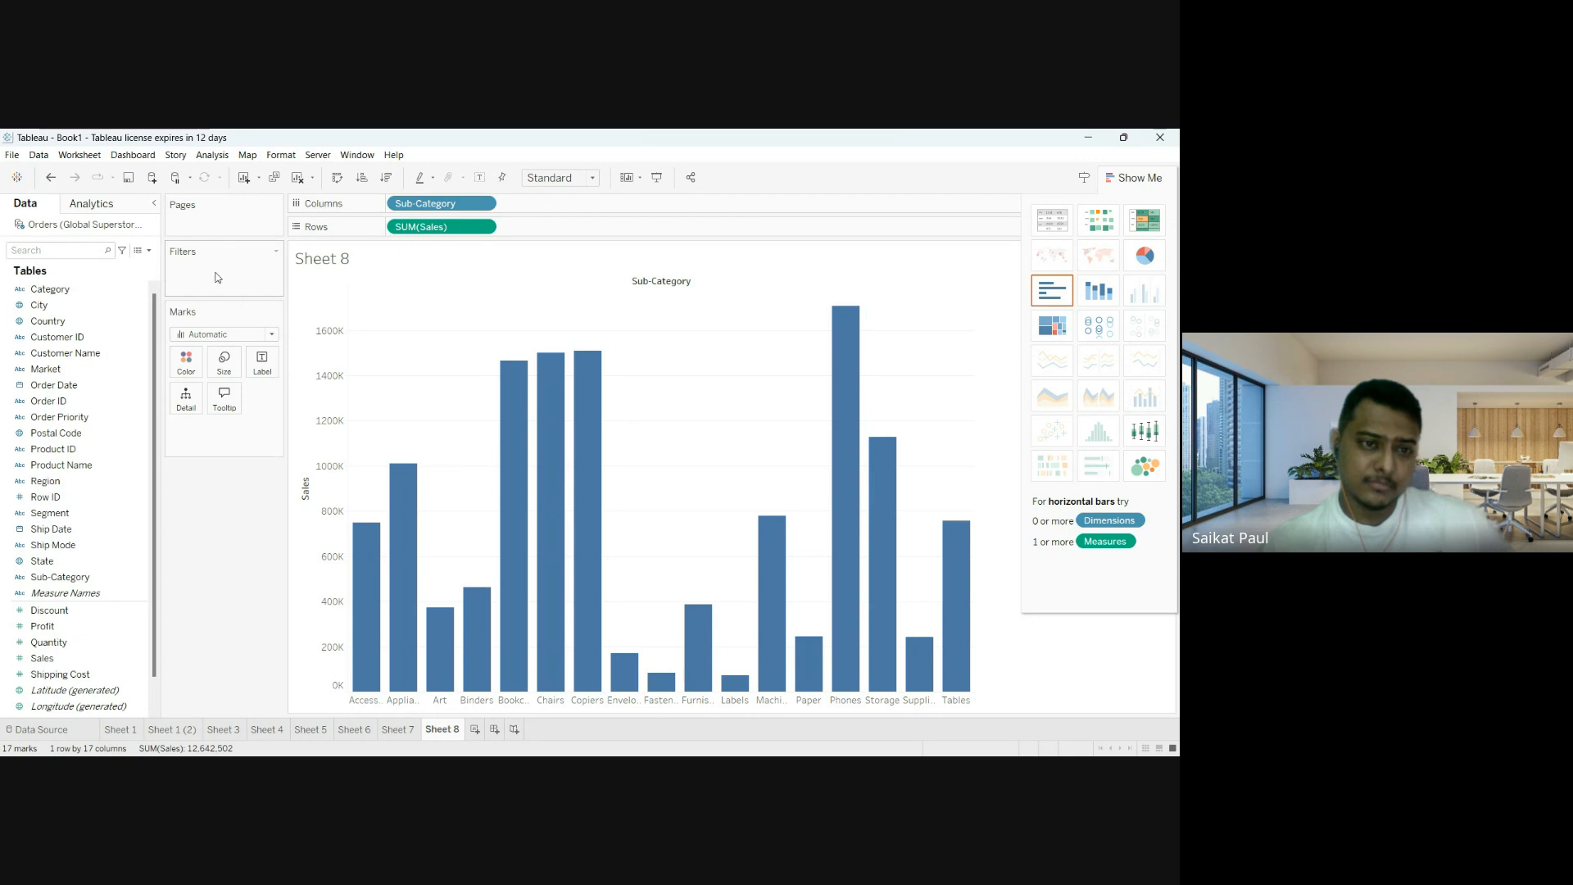
# Filter the Sub-Category bars to Accessories, Appliances, Art, Binders and Bookcases.
pyautogui.click(108, 592)
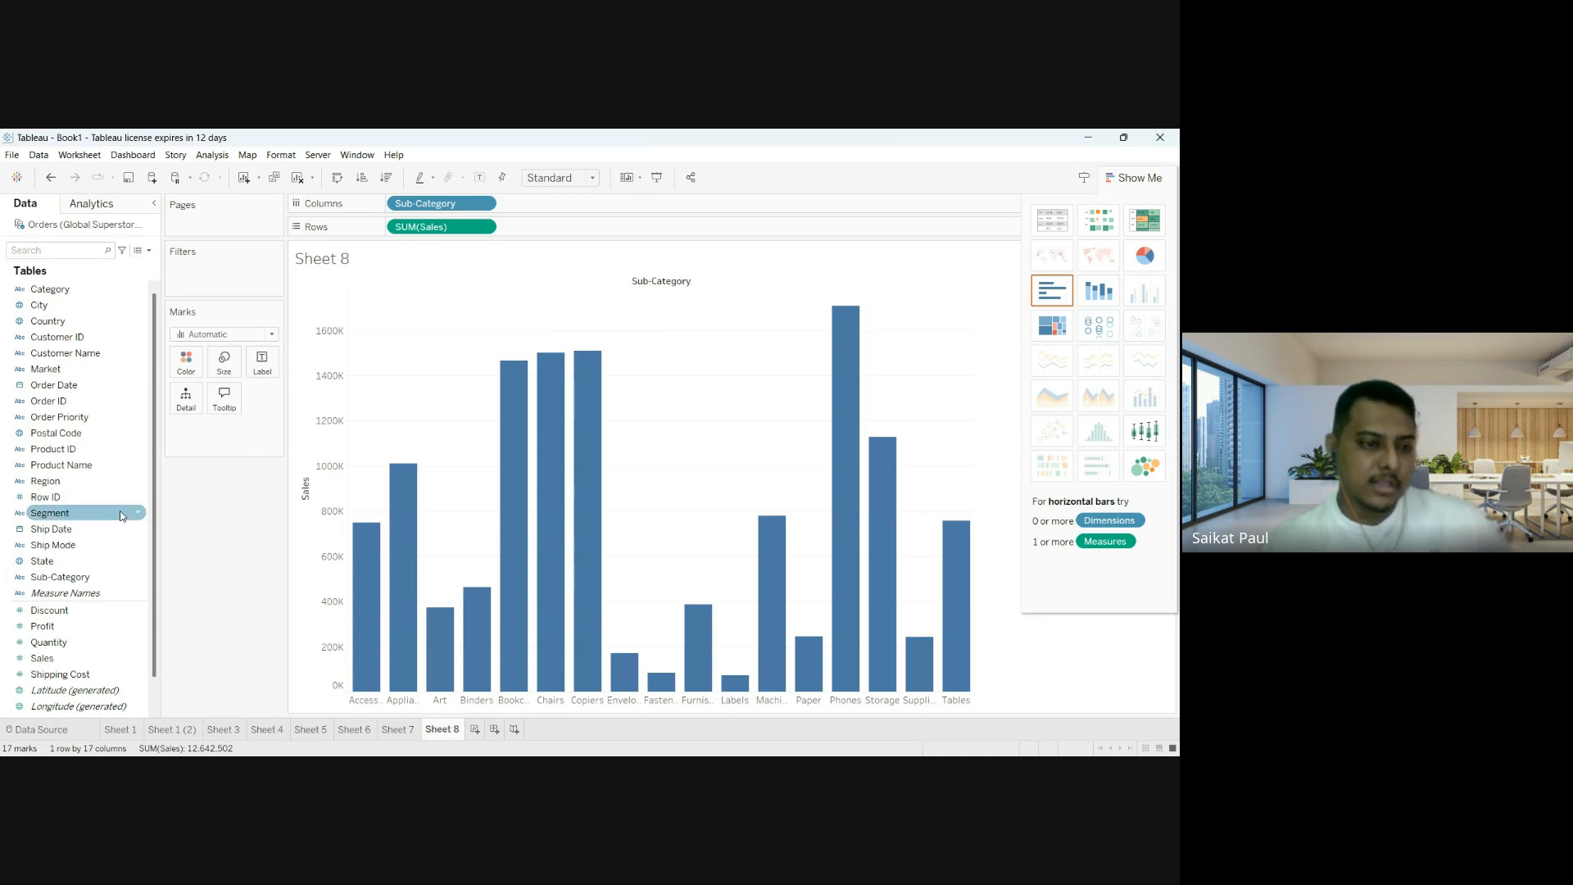
pyautogui.moveTo(82, 576); pyautogui.dragTo(216, 267)
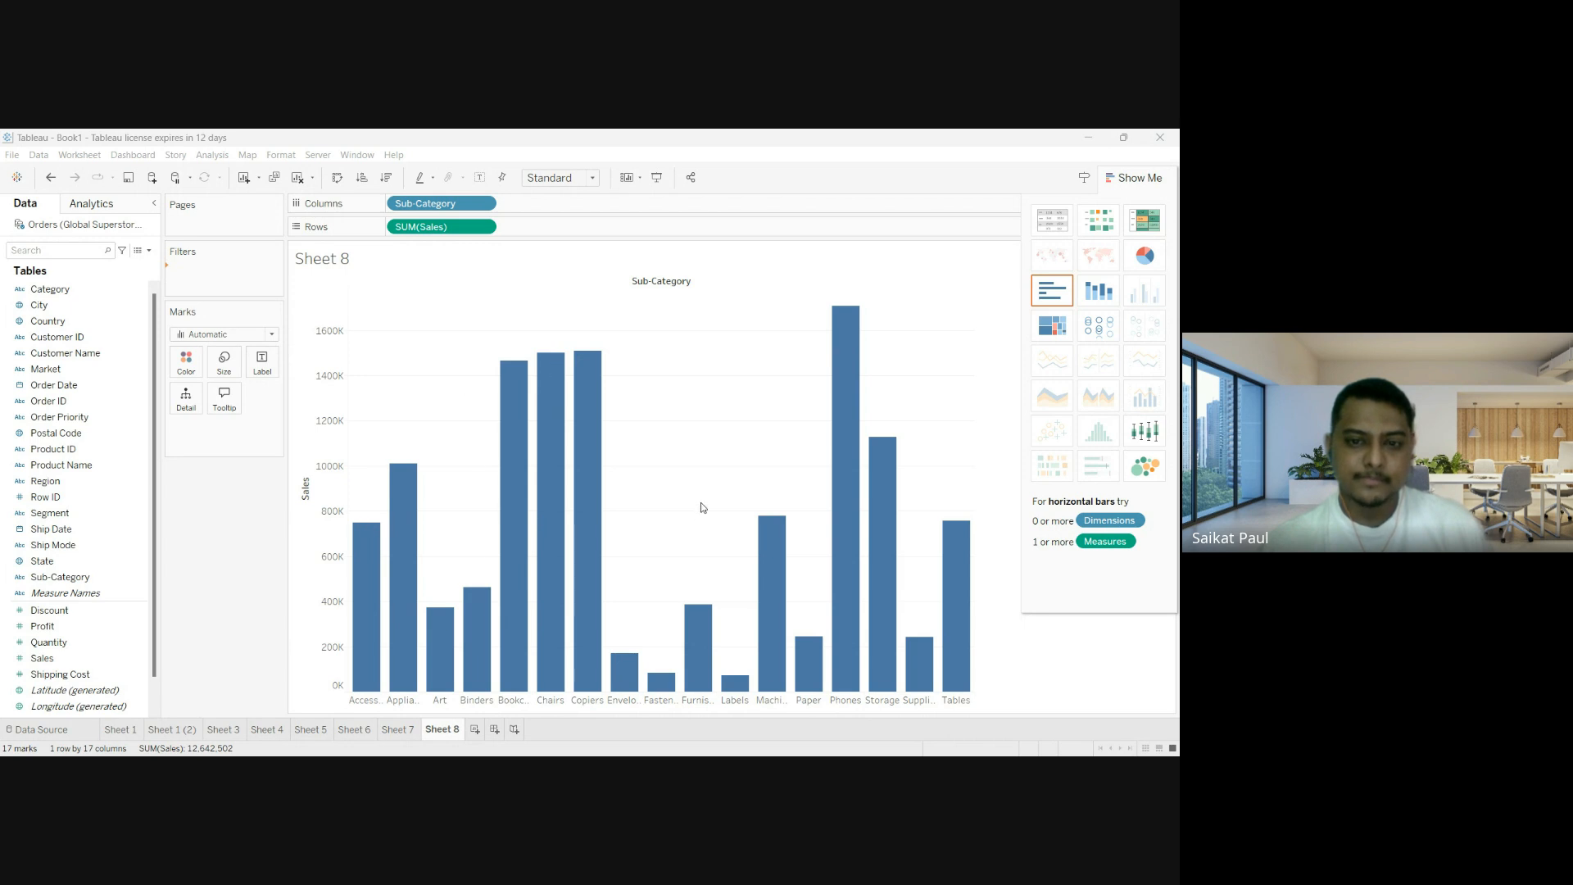
pyautogui.click(686, 638)
pyautogui.click(588, 639)
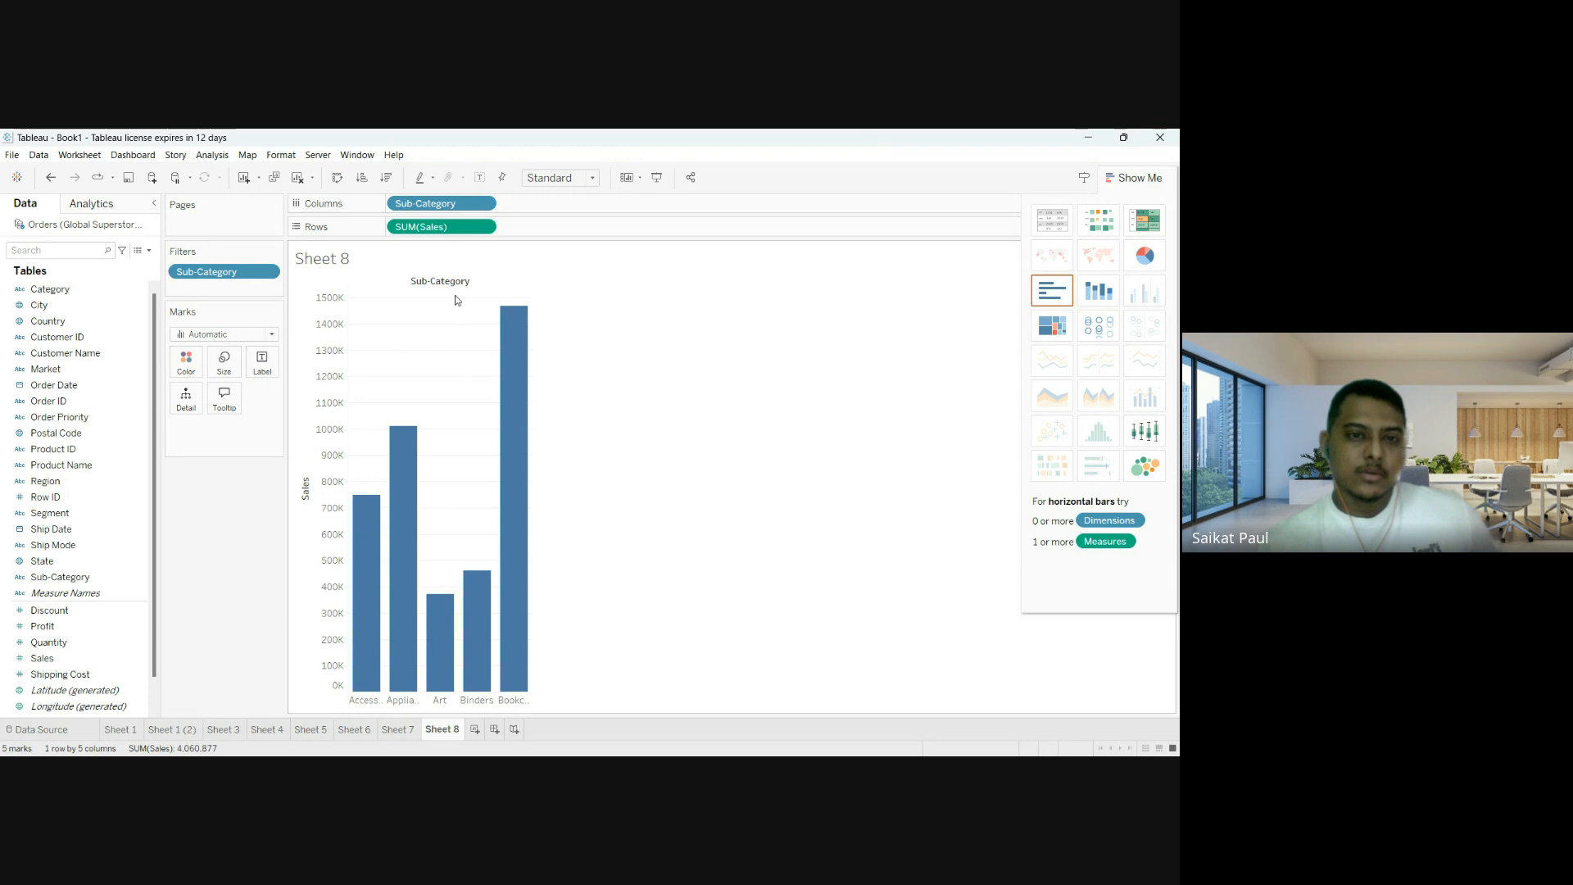
# Clear the filtered chart and rebuild the vertical bar chart with Sub-Category on columns and Sales on rows.
pyautogui.moveTo(438, 230); pyautogui.dragTo(269, 456)
pyautogui.moveTo(216, 273); pyautogui.dragTo(195, 524)
pyautogui.click(79, 579)
pyautogui.moveTo(79, 582); pyautogui.dragTo(305, 374)
pyautogui.moveTo(440, 237); pyautogui.dragTo(437, 231)
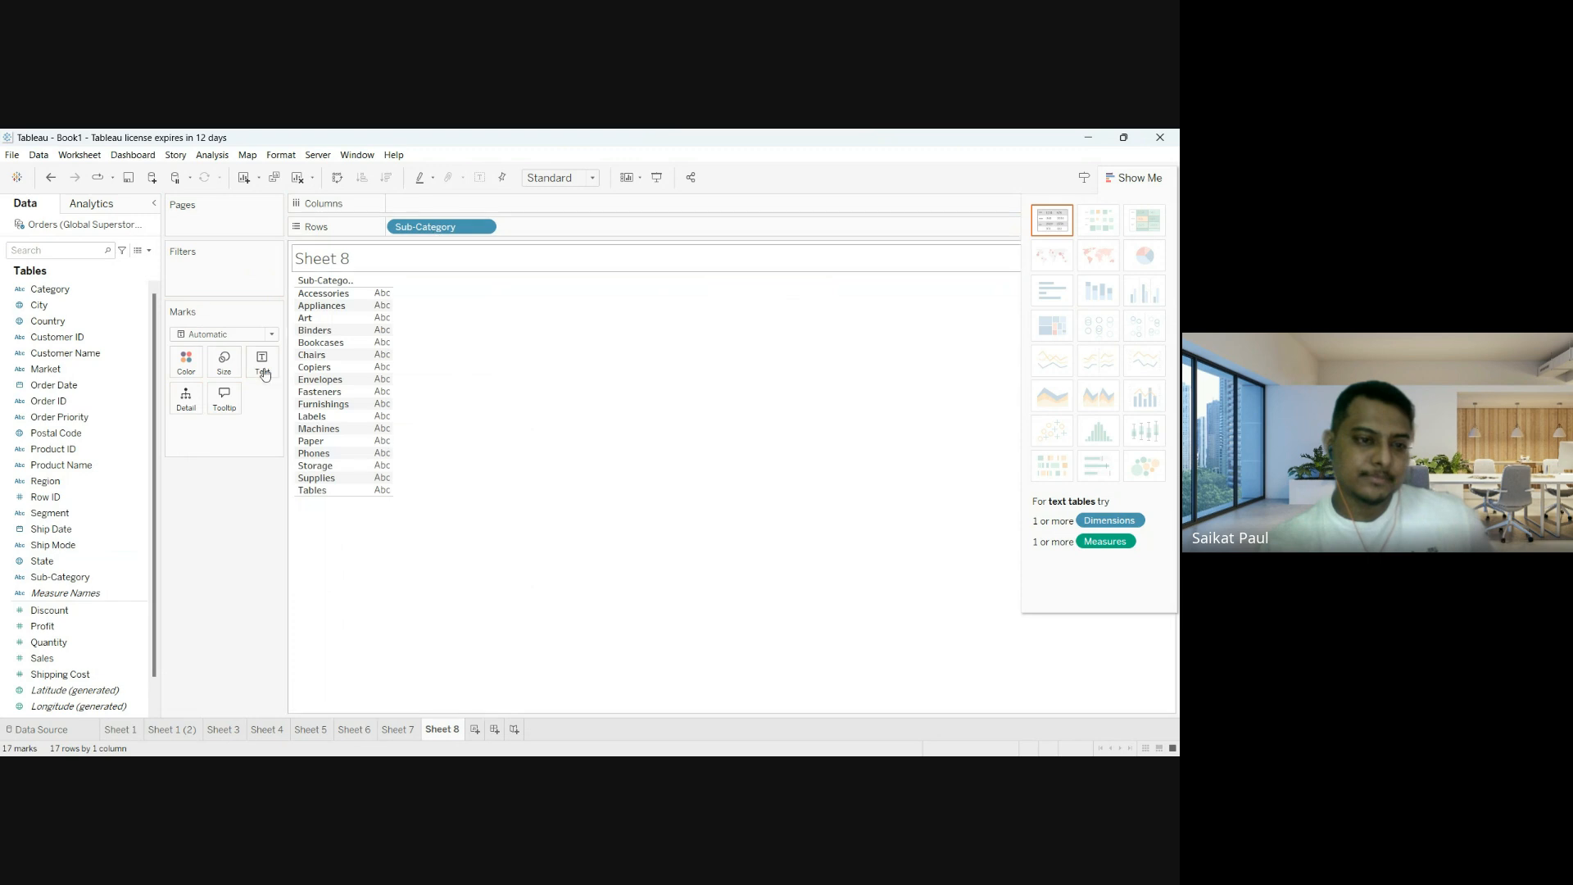
pyautogui.click(56, 627)
pyautogui.moveTo(56, 627); pyautogui.dragTo(455, 205)
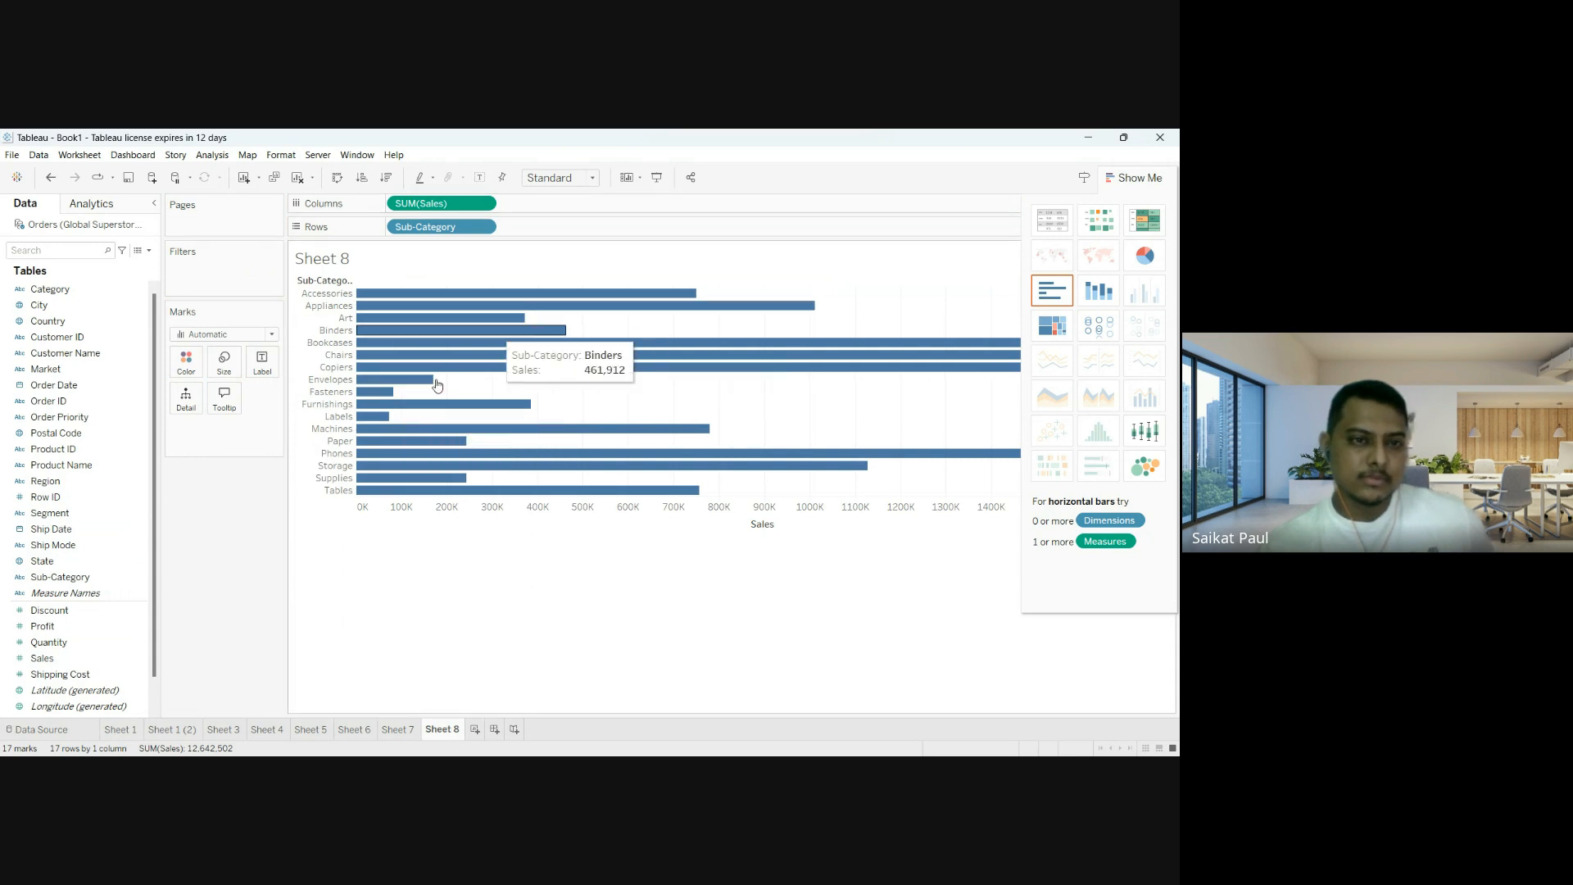
pyautogui.click(337, 178)
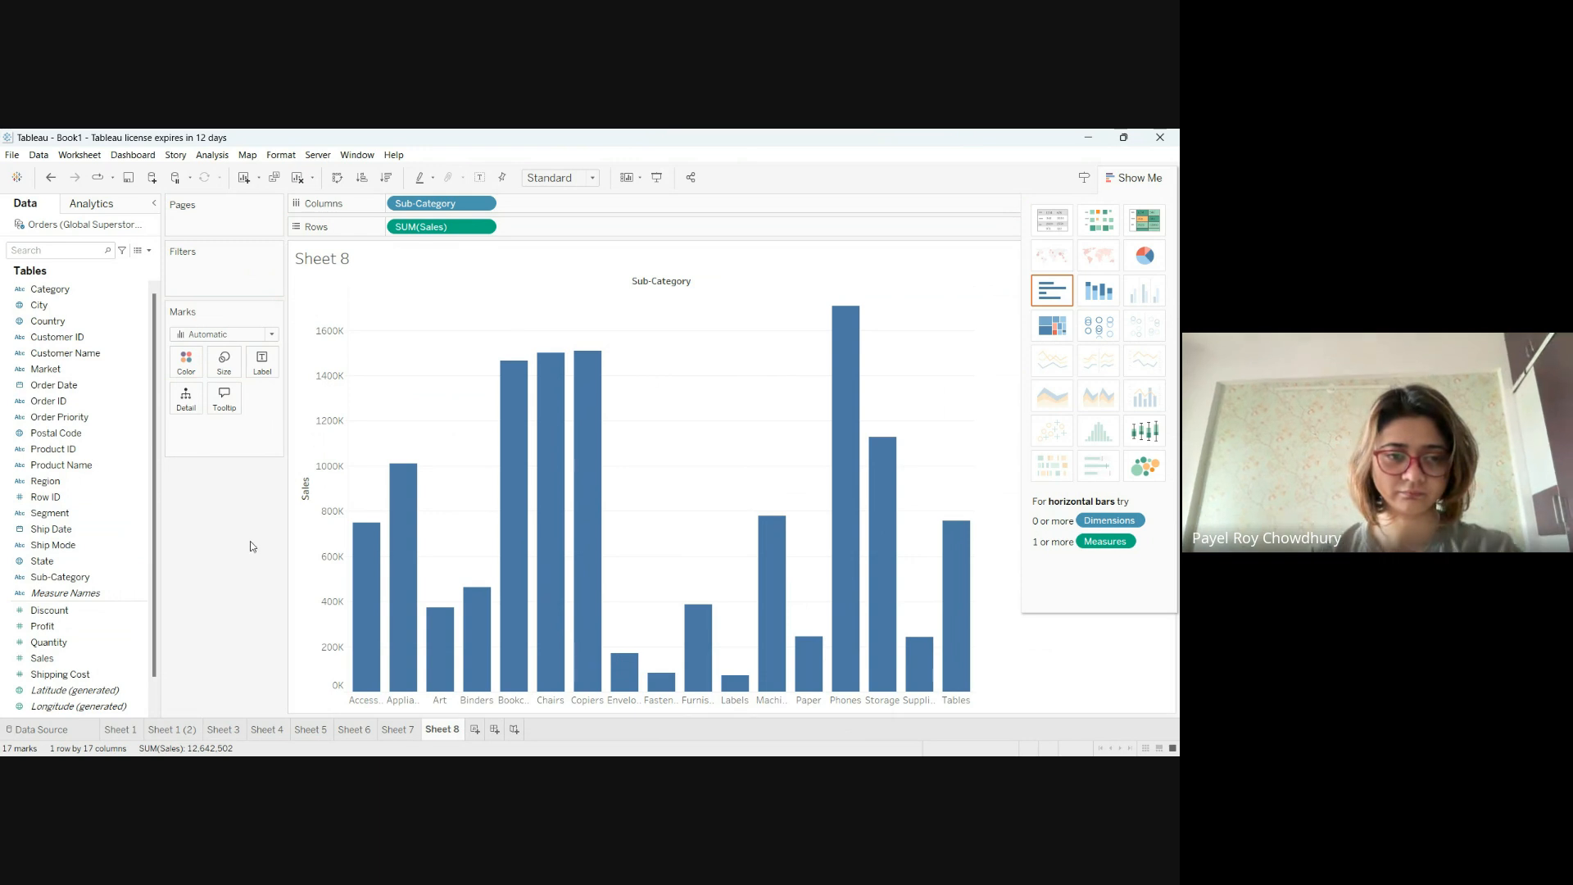
# Add a Sub-Category filter that keeps only Accessories, Appliances, Art, Binders and Bookcases in the rebuilt chart.
pyautogui.moveTo(74, 577); pyautogui.dragTo(195, 333)
pyautogui.moveTo(218, 279); pyautogui.dragTo(214, 271)
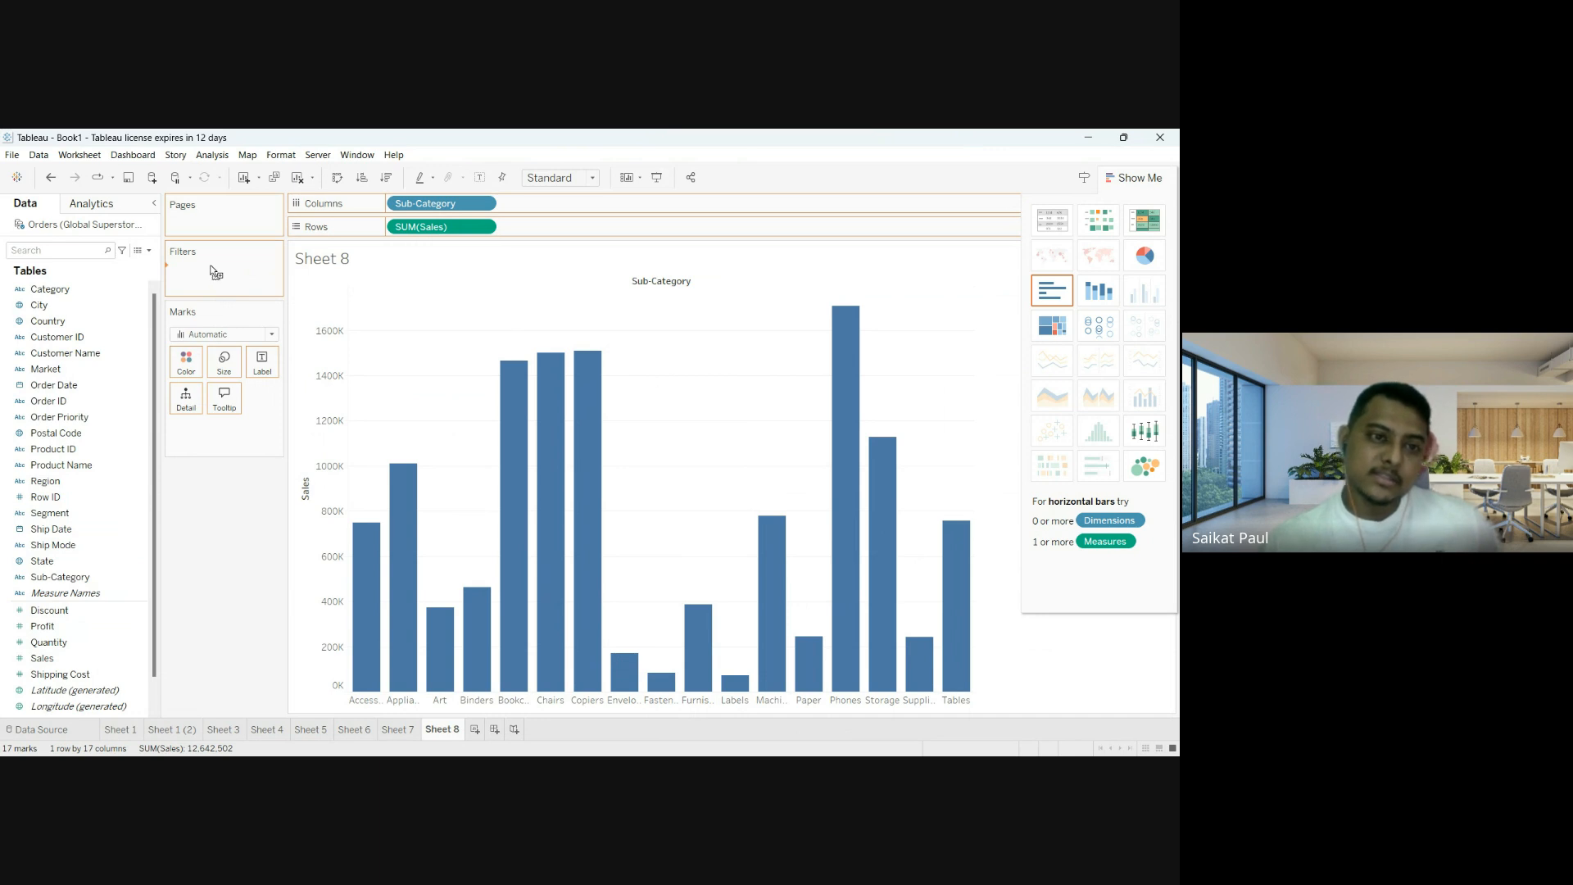
pyautogui.moveTo(211, 268); pyautogui.dragTo(201, 254)
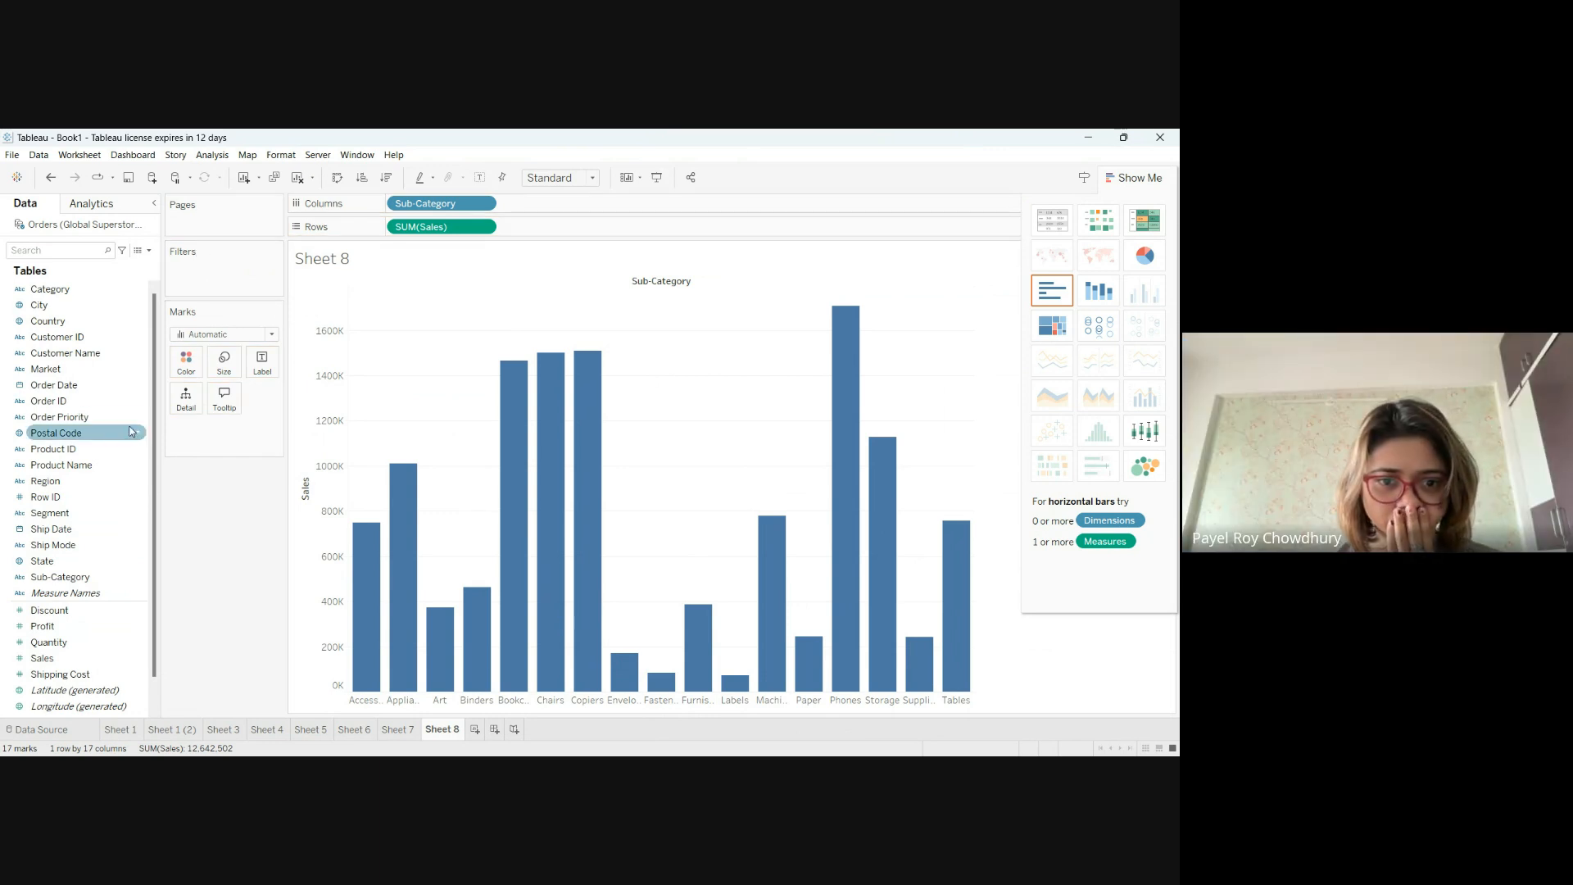
pyautogui.moveTo(61, 583); pyautogui.dragTo(203, 264)
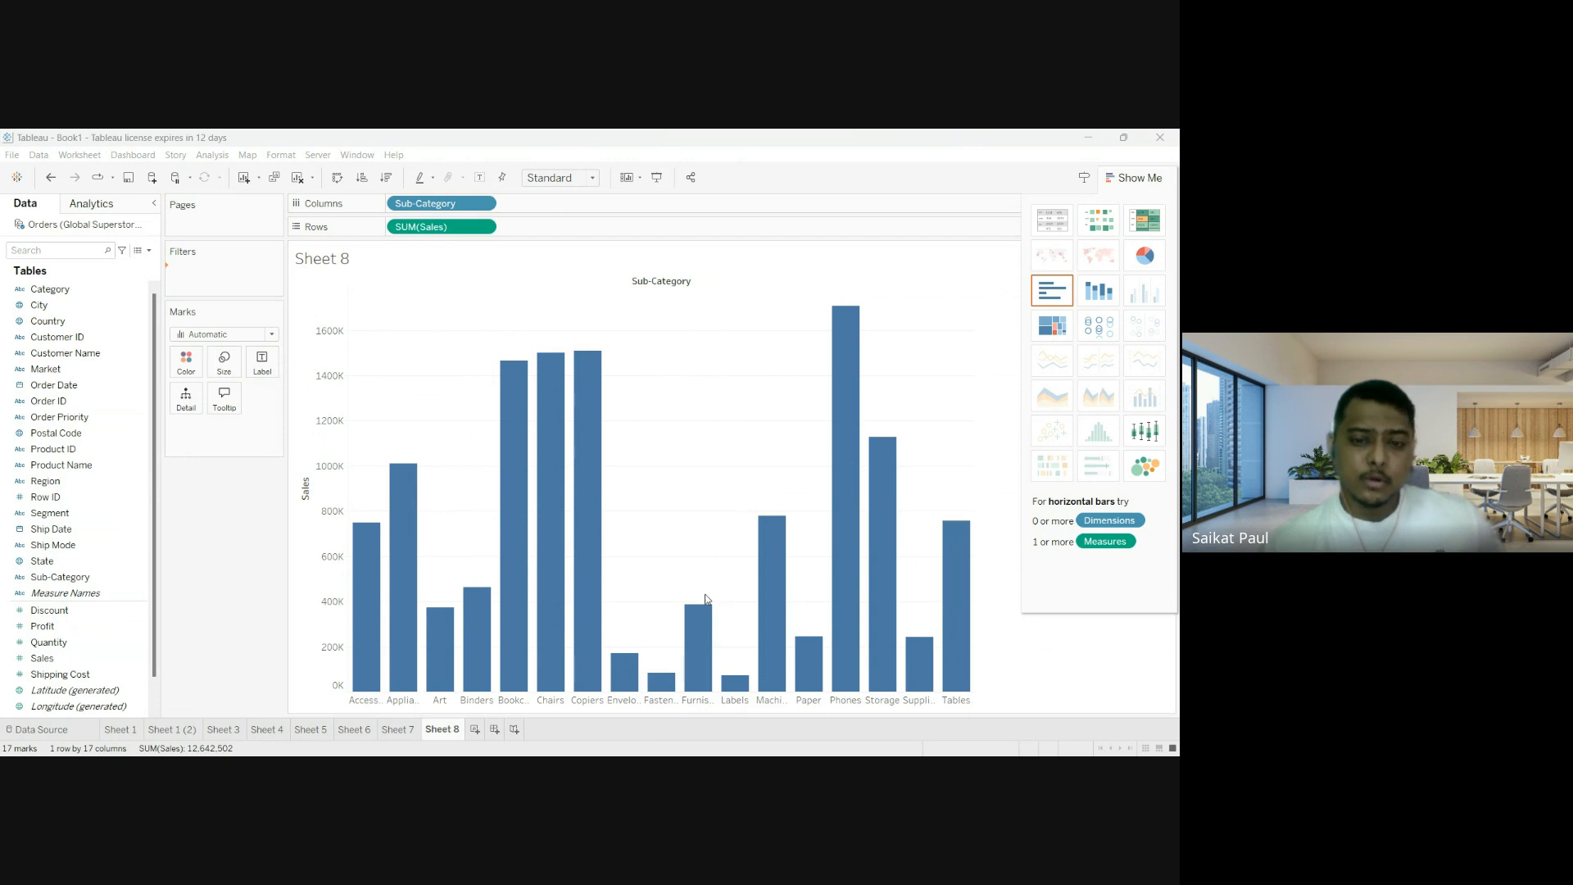
pyautogui.click(714, 636)
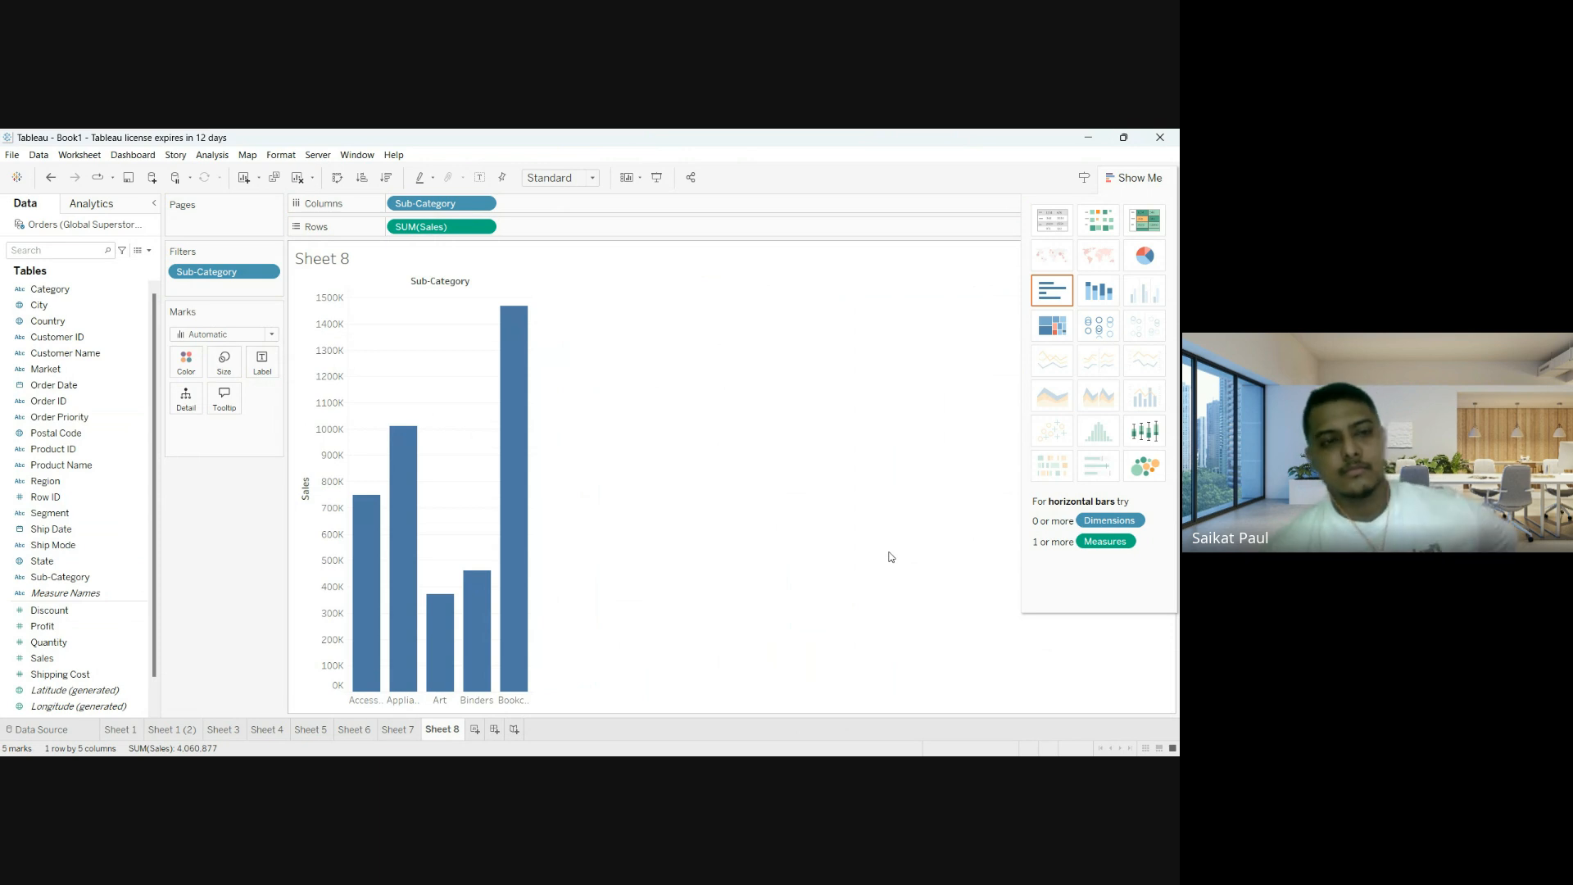
pyautogui.click(727, 774)
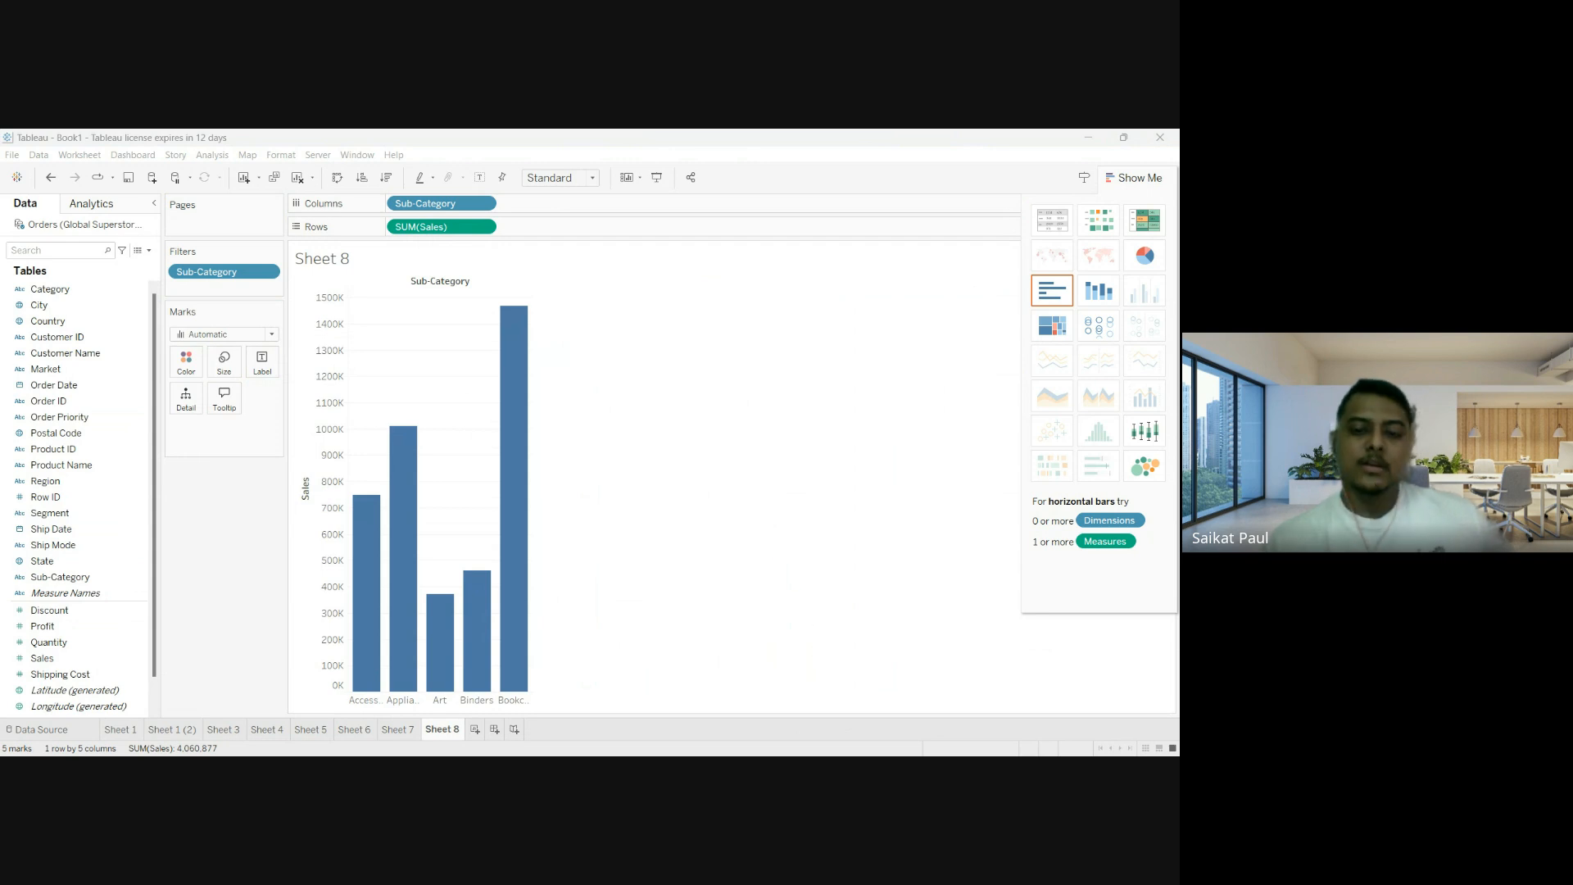
# Edit the existing Sub-Category filter to keep only Art.
pyautogui.click(252, 256)
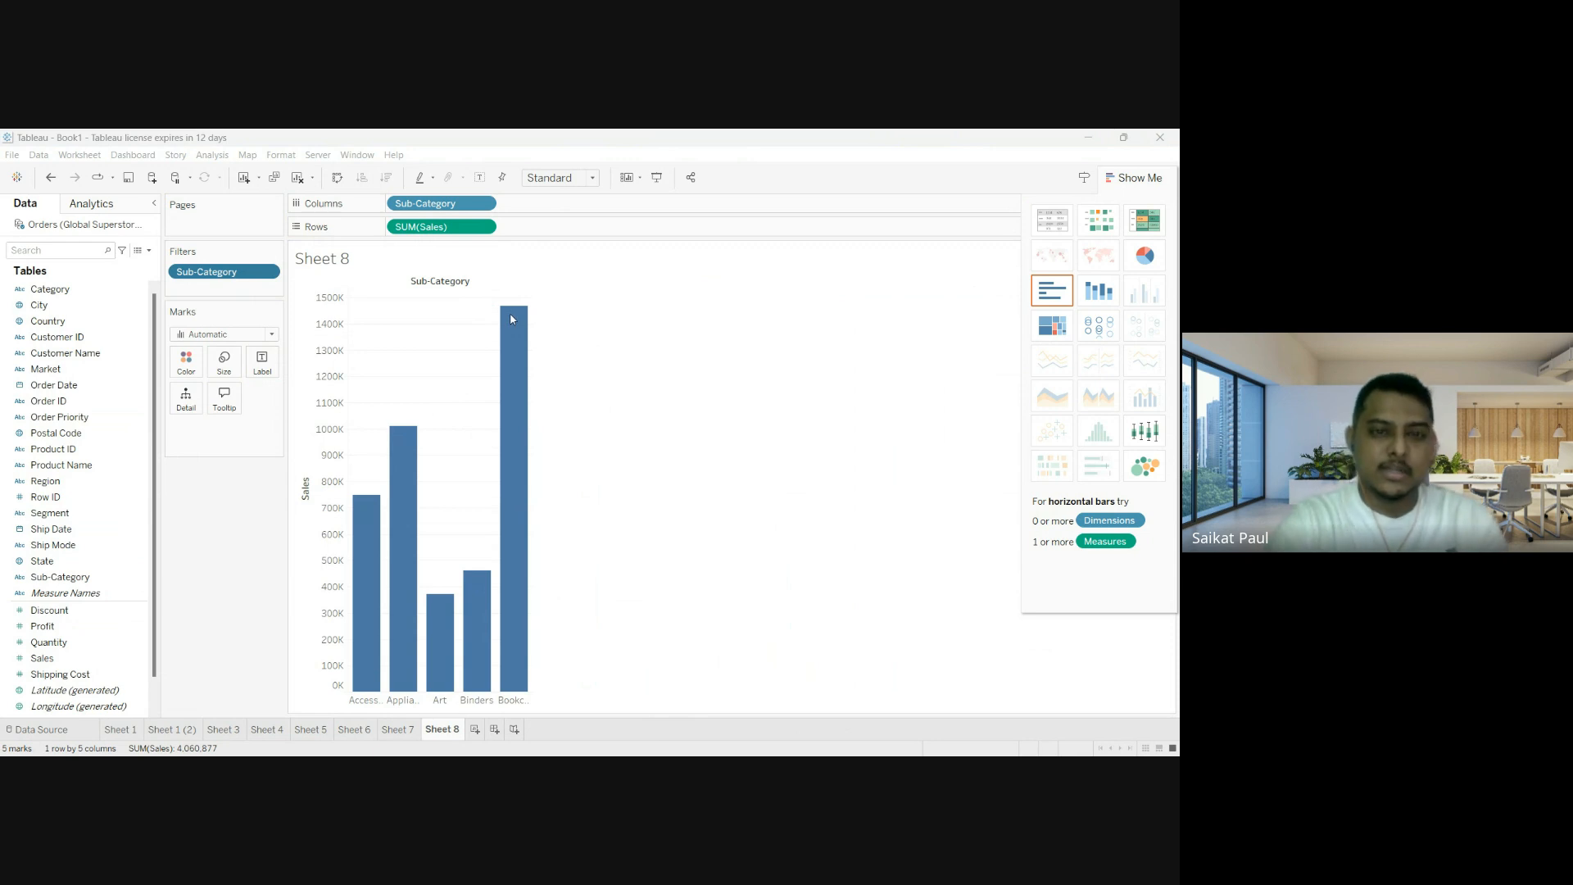
pyautogui.click(711, 637)
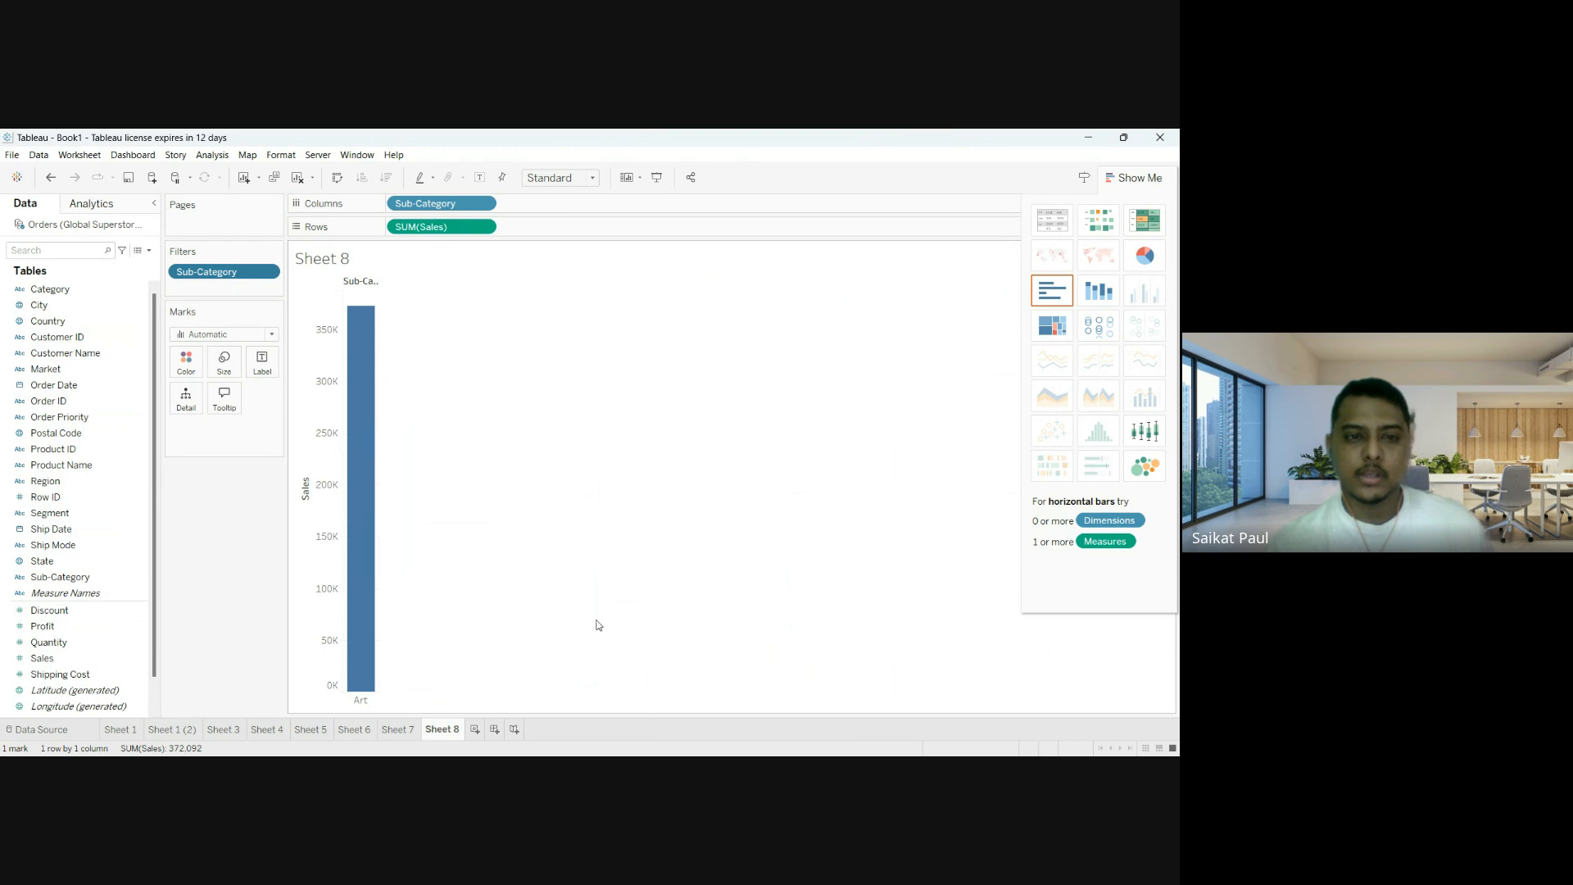
pyautogui.moveTo(346, 319)
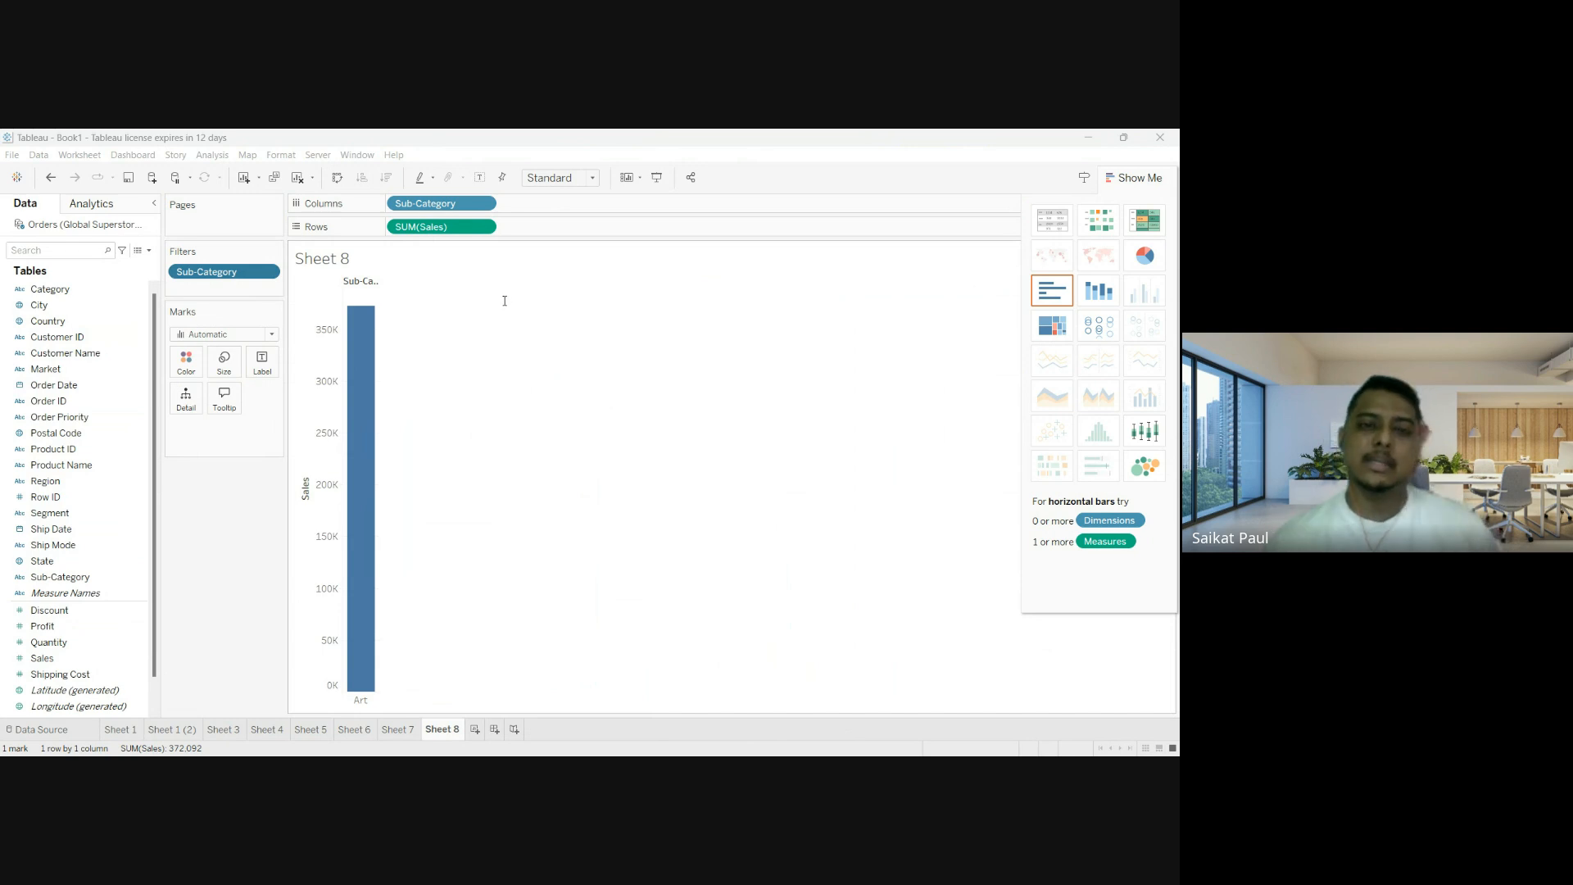
# Edit the Sub-Category filter to keep Binders, Chairs, Copiers and Fasteners, and narrow it to only Chairs and Copiers.
pyautogui.click(723, 637)
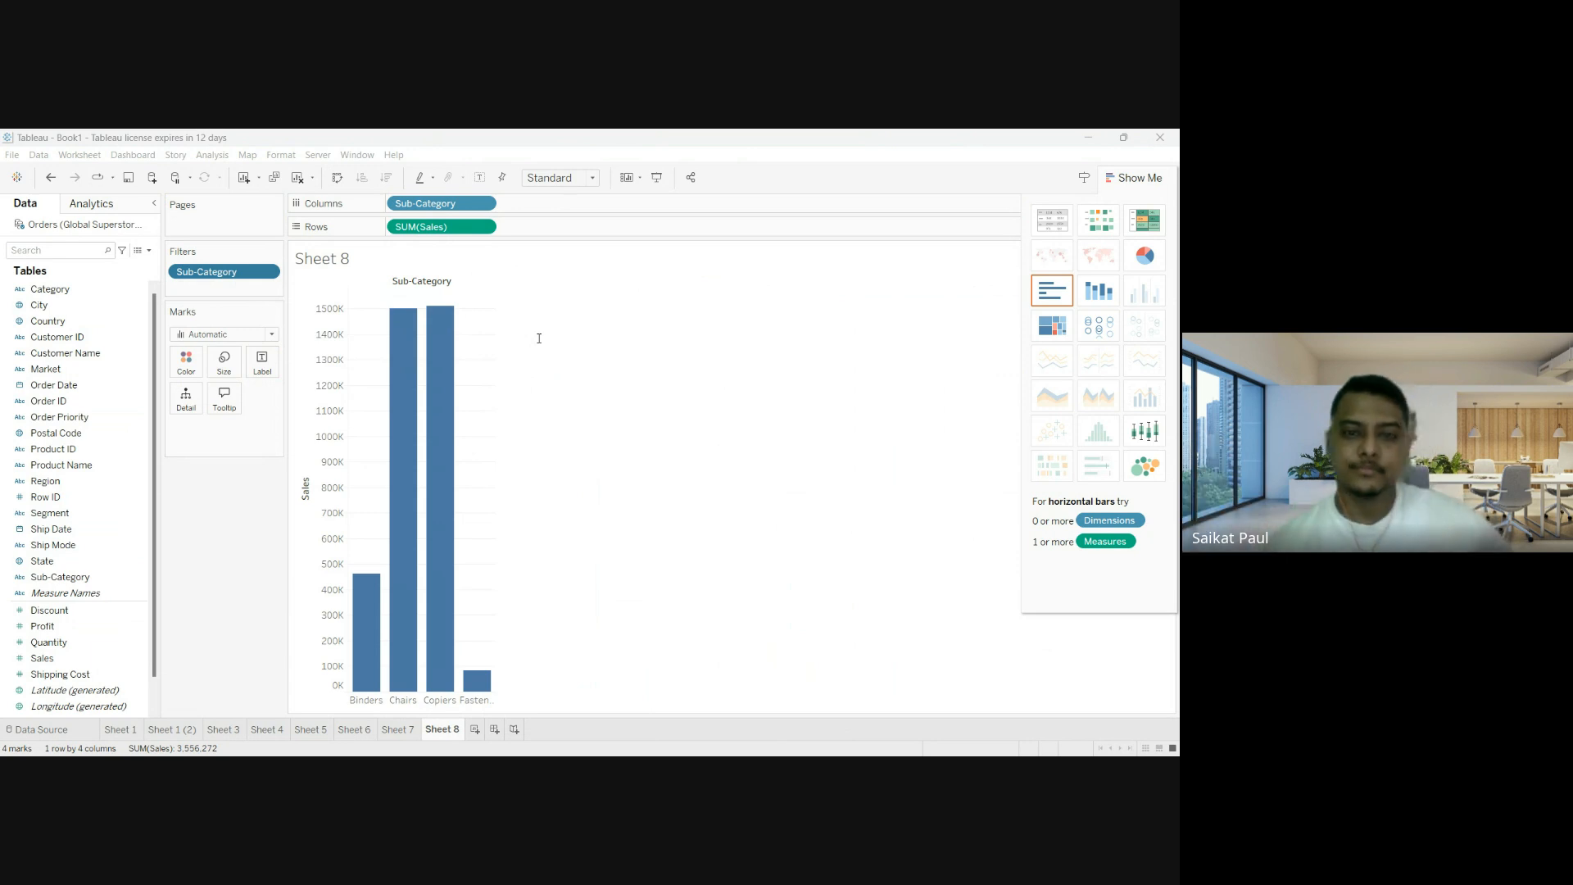
pyautogui.click(701, 638)
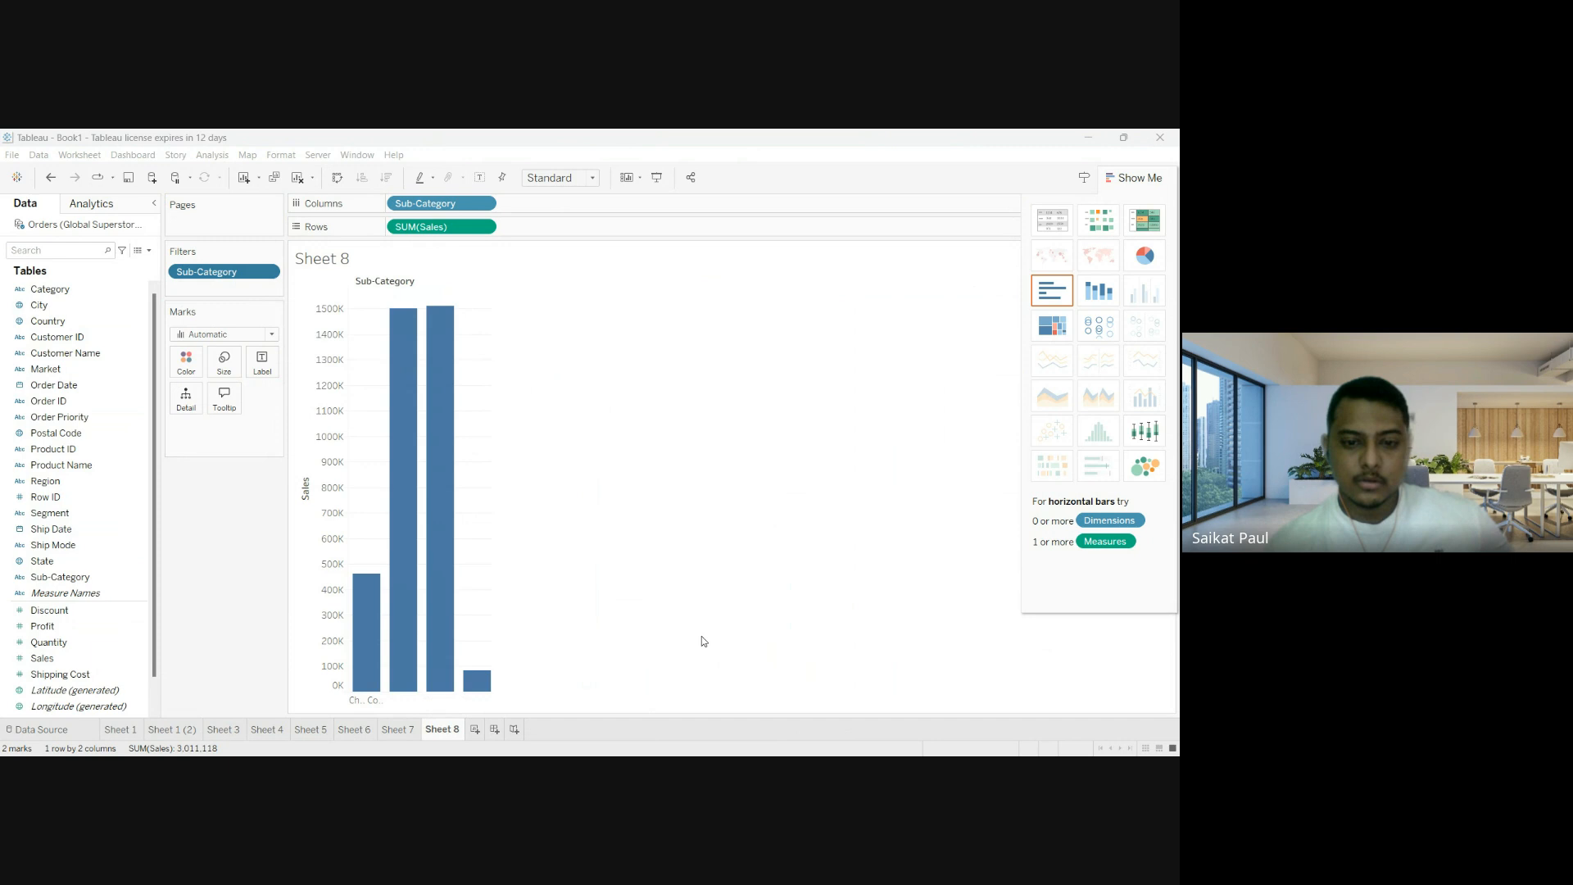
pyautogui.click(596, 639)
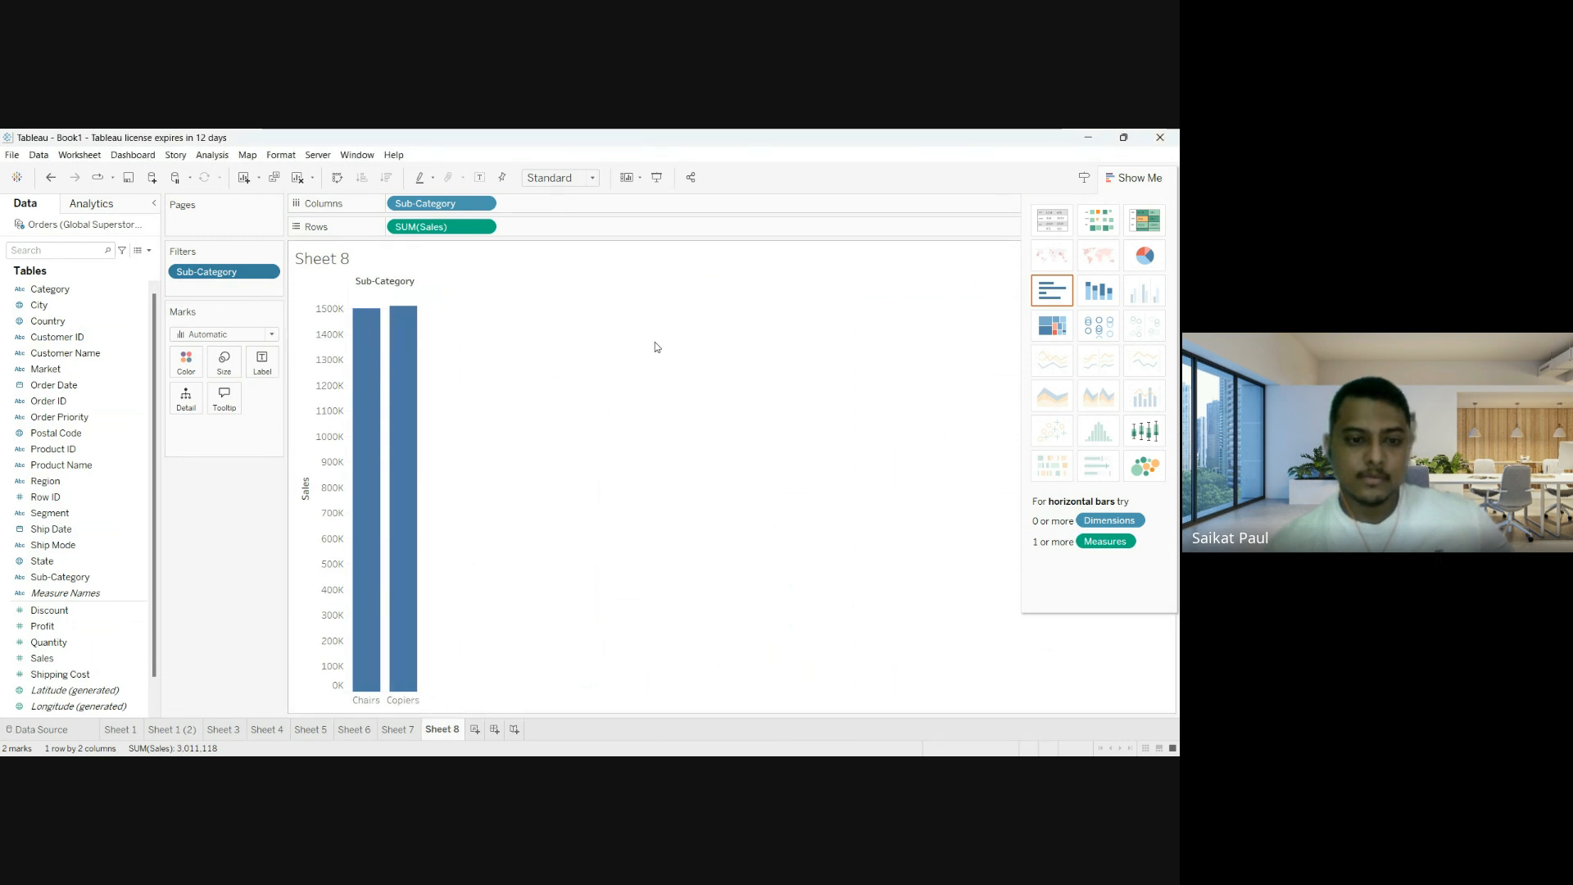
# Widen the Sub-Category filter to keep Binders, Chairs, Copiers and Fasteners.
pyautogui.moveTo(356, 377)
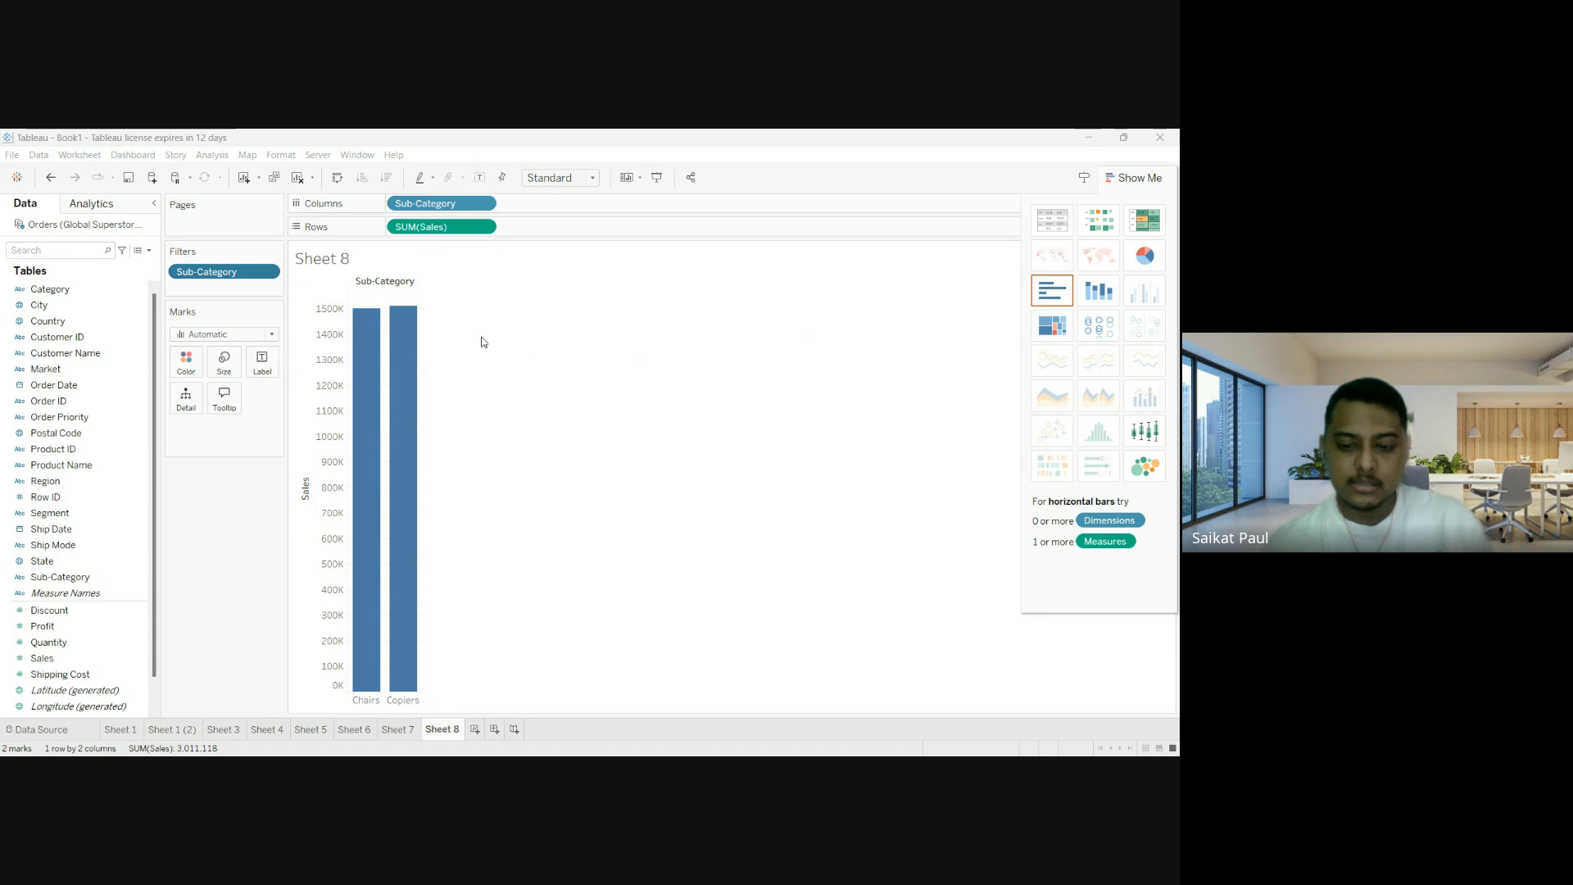
pyautogui.click(696, 639)
pyautogui.click(592, 637)
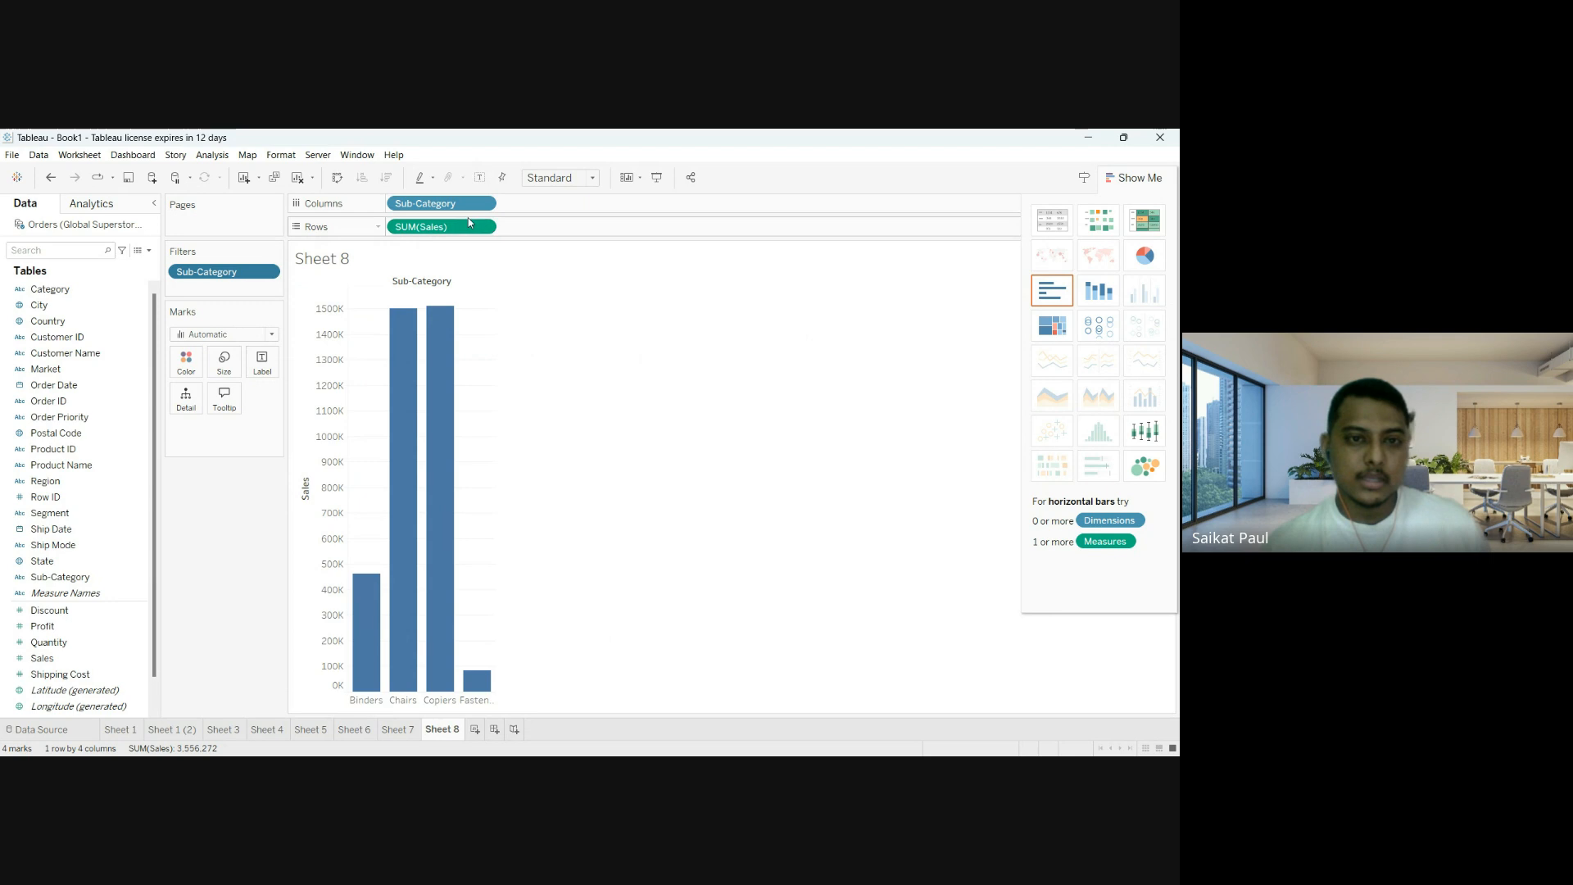
# Remove the filter and all fields, and rebuild the vertical bar chart with Sub-Category on columns and Sales on rows.
pyautogui.moveTo(238, 277); pyautogui.dragTo(209, 501)
pyautogui.moveTo(409, 204); pyautogui.dragTo(222, 485)
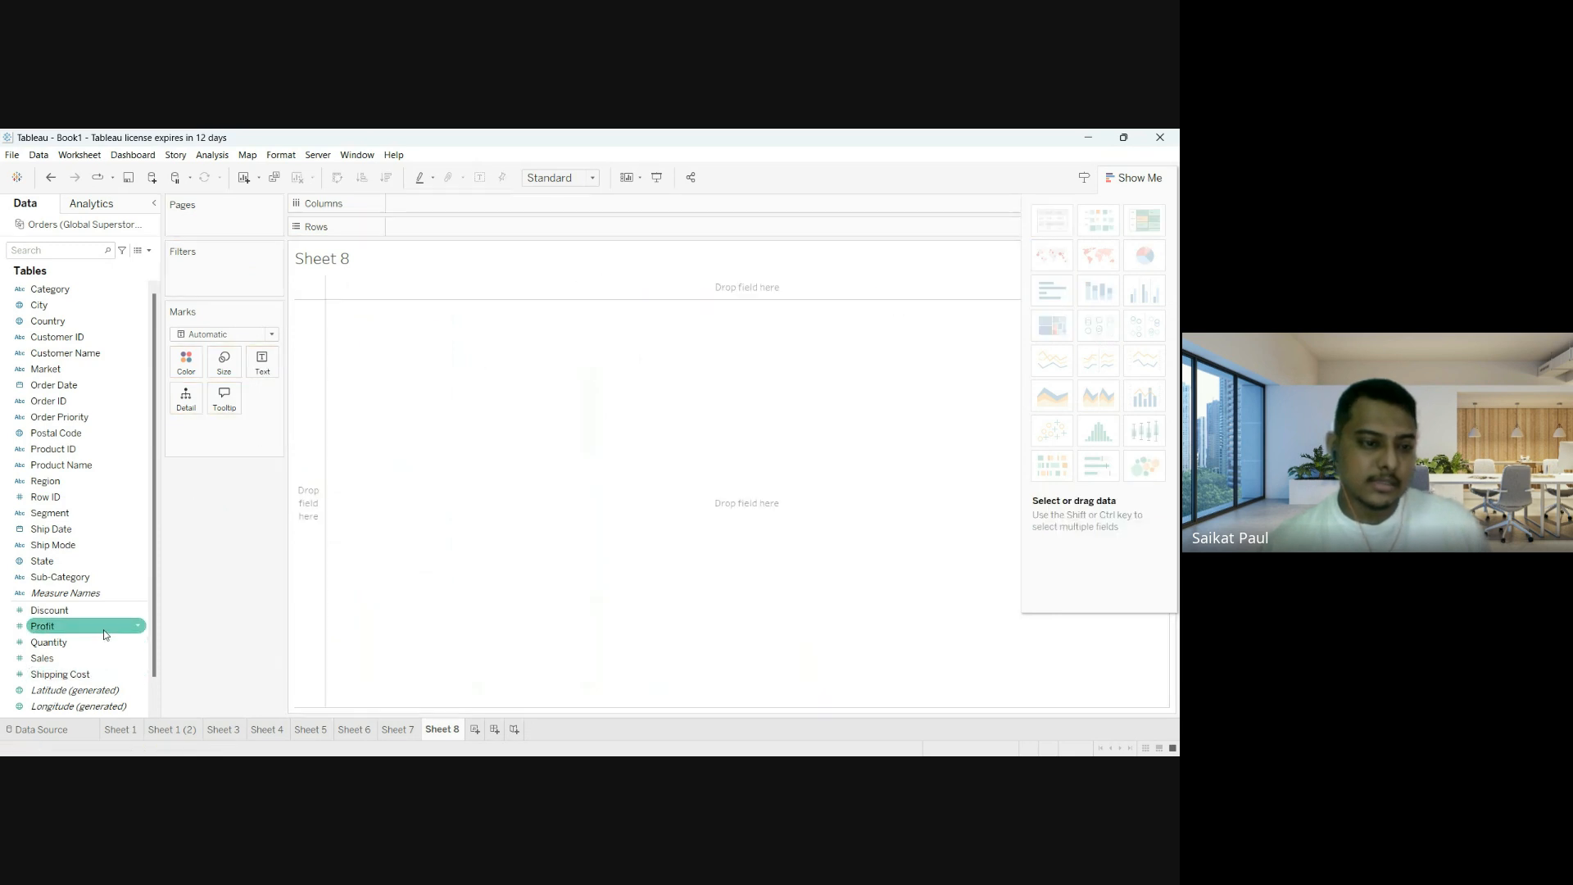
pyautogui.moveTo(59, 577); pyautogui.dragTo(430, 203)
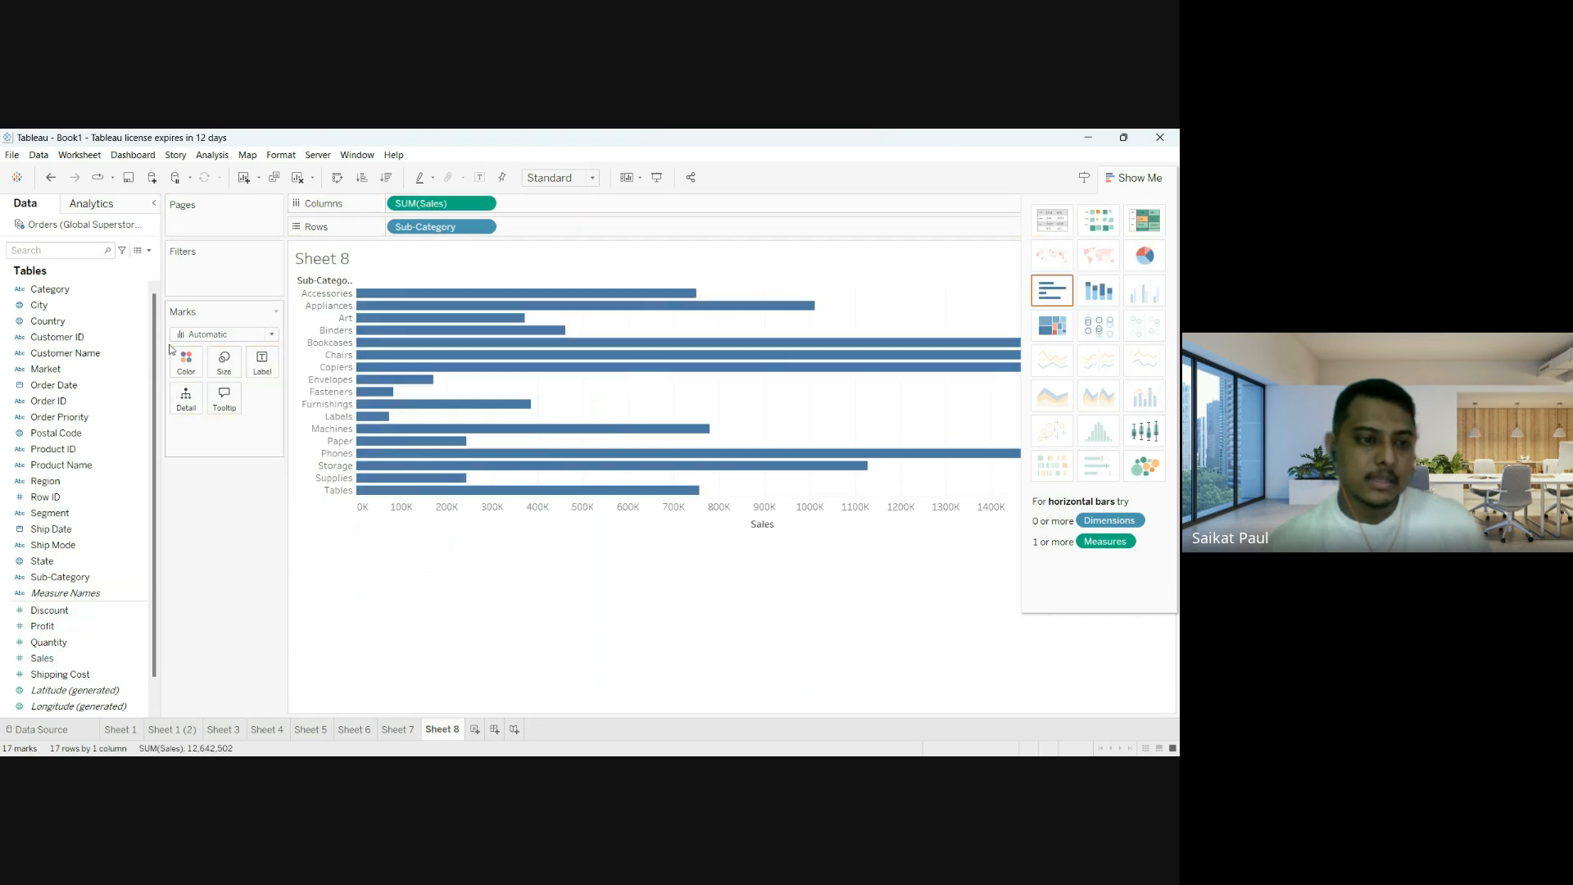
pyautogui.click(339, 179)
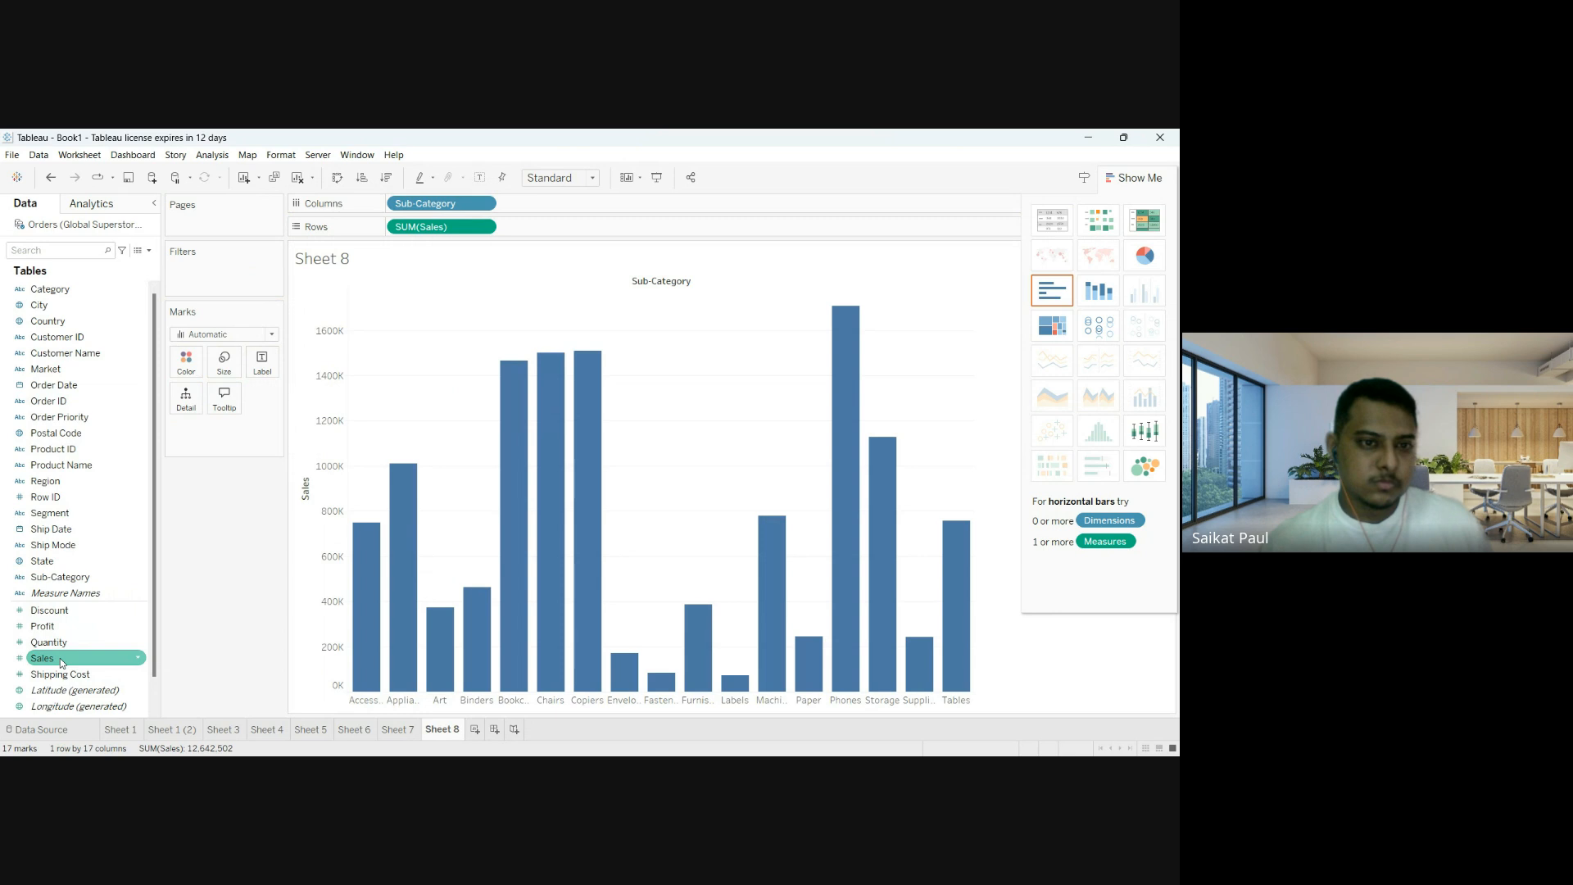
# Add a Sub-Category filter that limits the bars to Bookcases, Chairs, Copiers, Phones and Storage.
pyautogui.moveTo(57, 576); pyautogui.dragTo(215, 274)
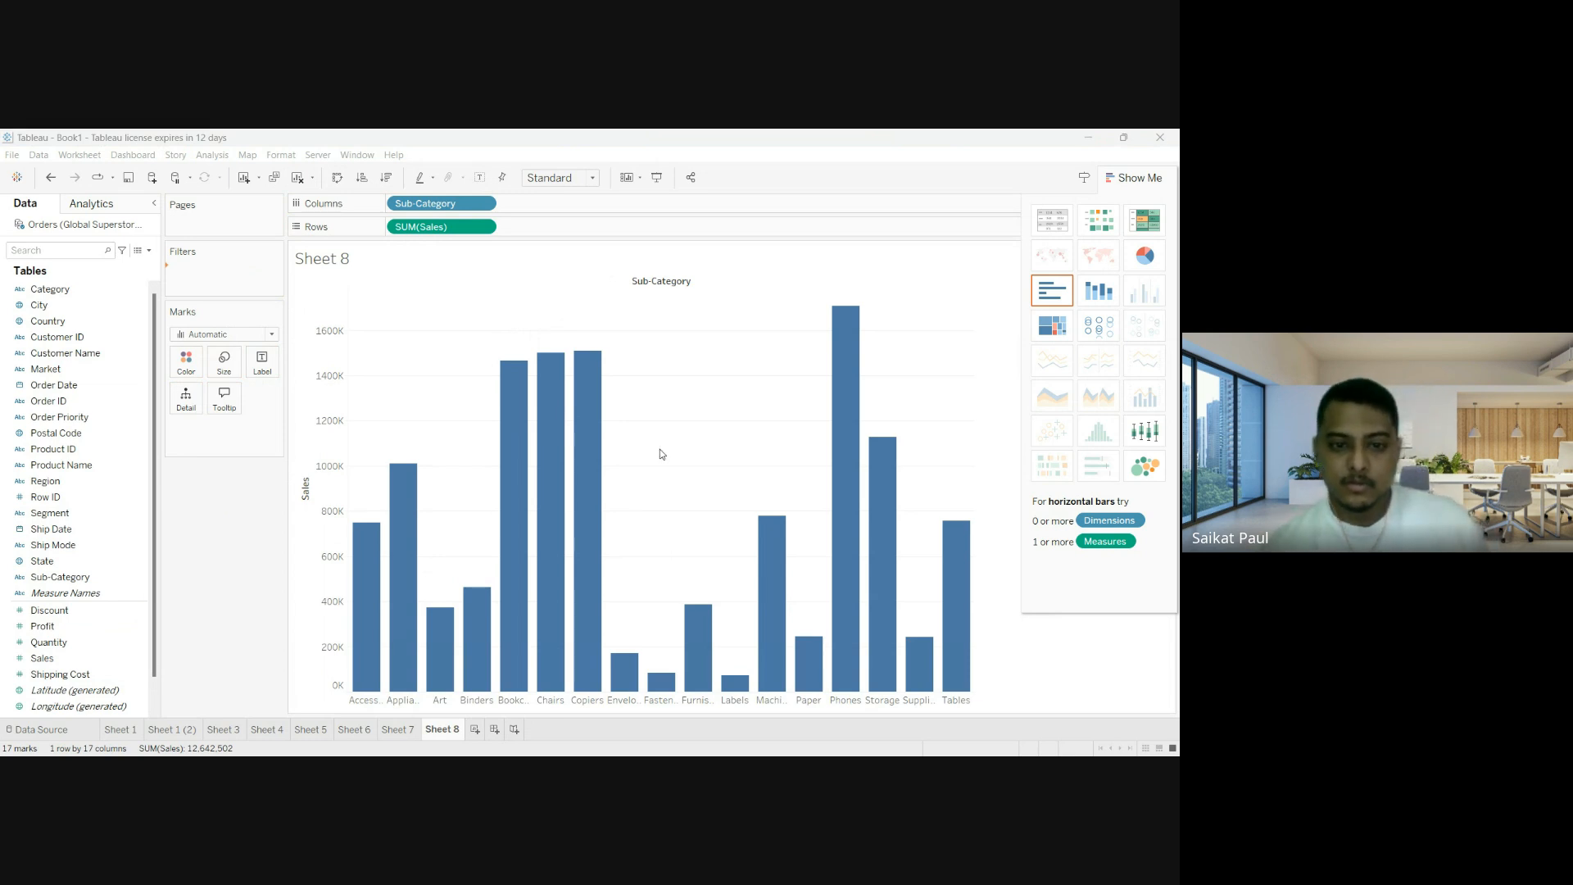
pyautogui.click(697, 639)
pyautogui.click(608, 655)
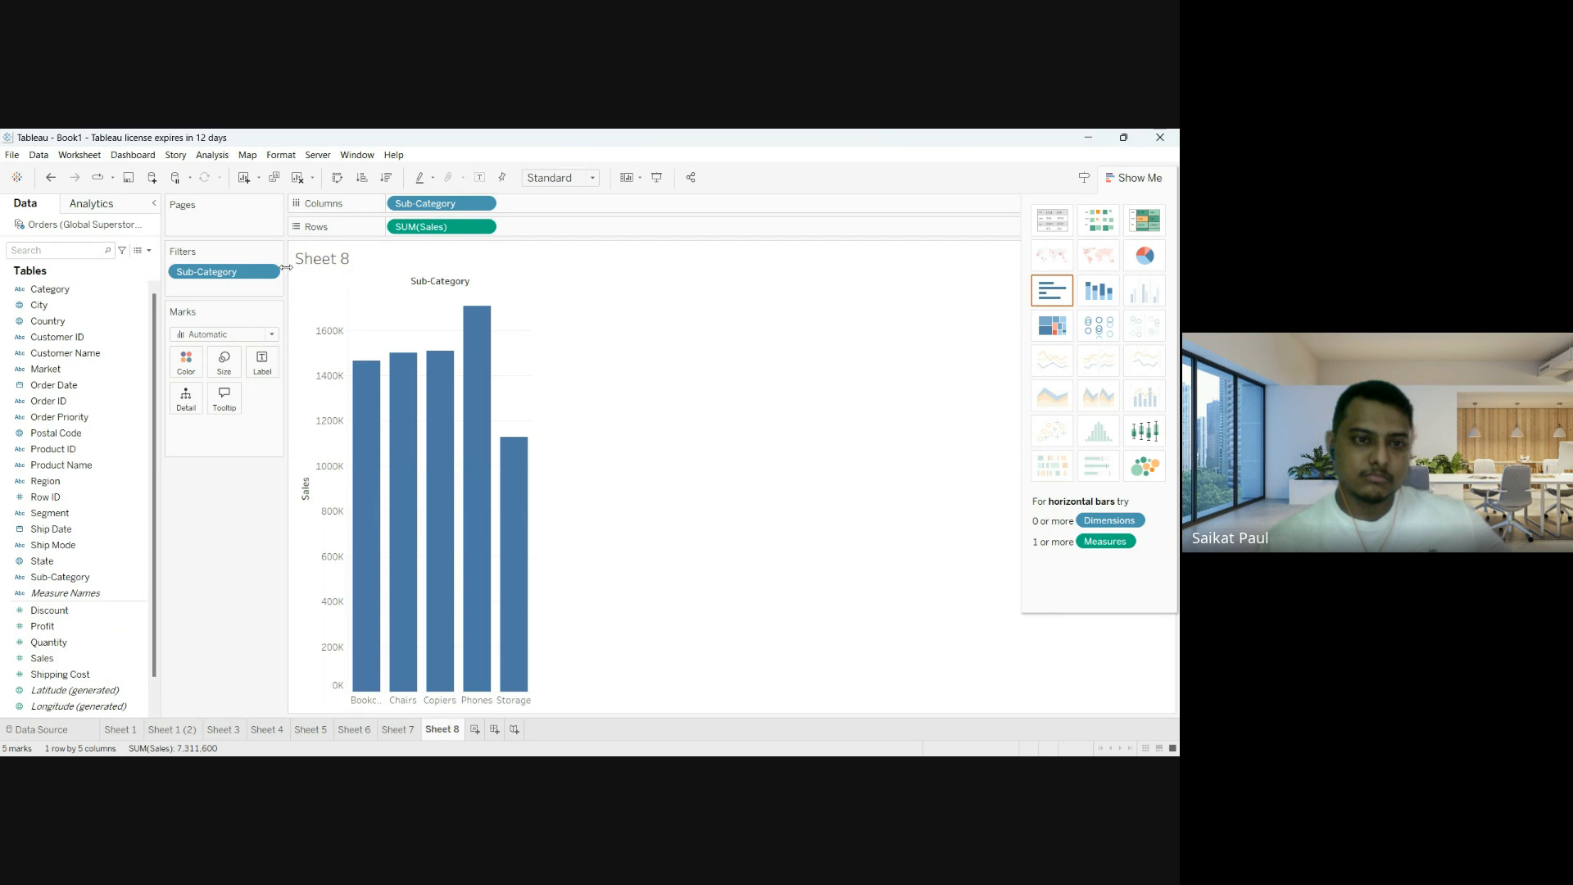
# Empty the sheet of its filter and fields, then recreate the Sales by Sub-Category bar chart and swap its axes to make the bars vertical.
pyautogui.moveTo(255, 272); pyautogui.dragTo(199, 504)
pyautogui.moveTo(402, 205); pyautogui.dragTo(193, 499)
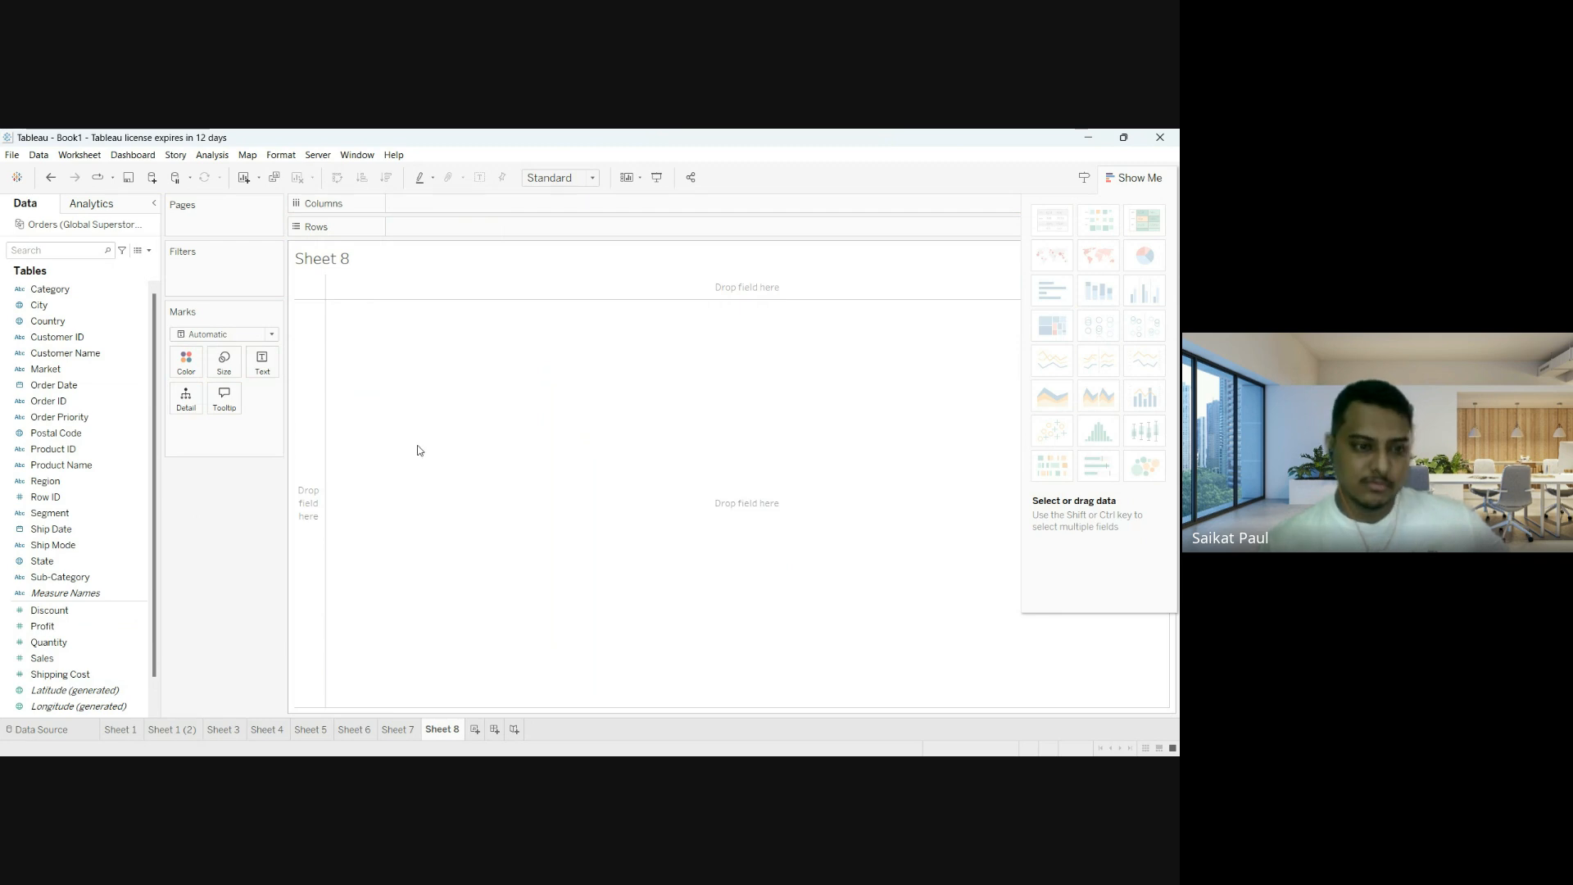
pyautogui.moveTo(108, 577); pyautogui.dragTo(464, 228)
pyautogui.moveTo(42, 658); pyautogui.dragTo(440, 201)
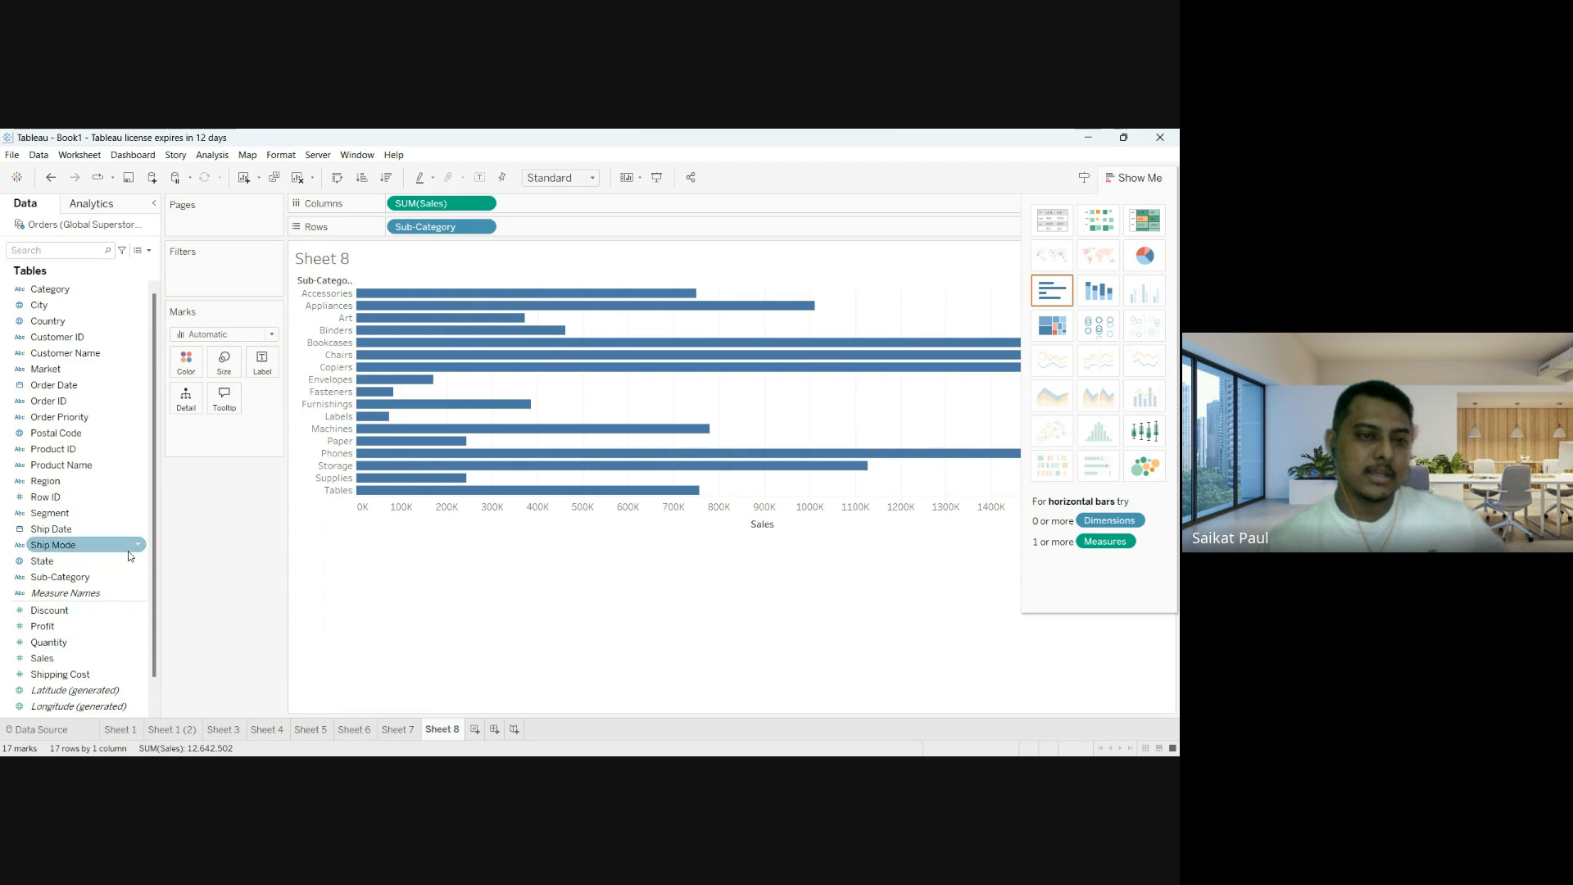
pyautogui.click(338, 178)
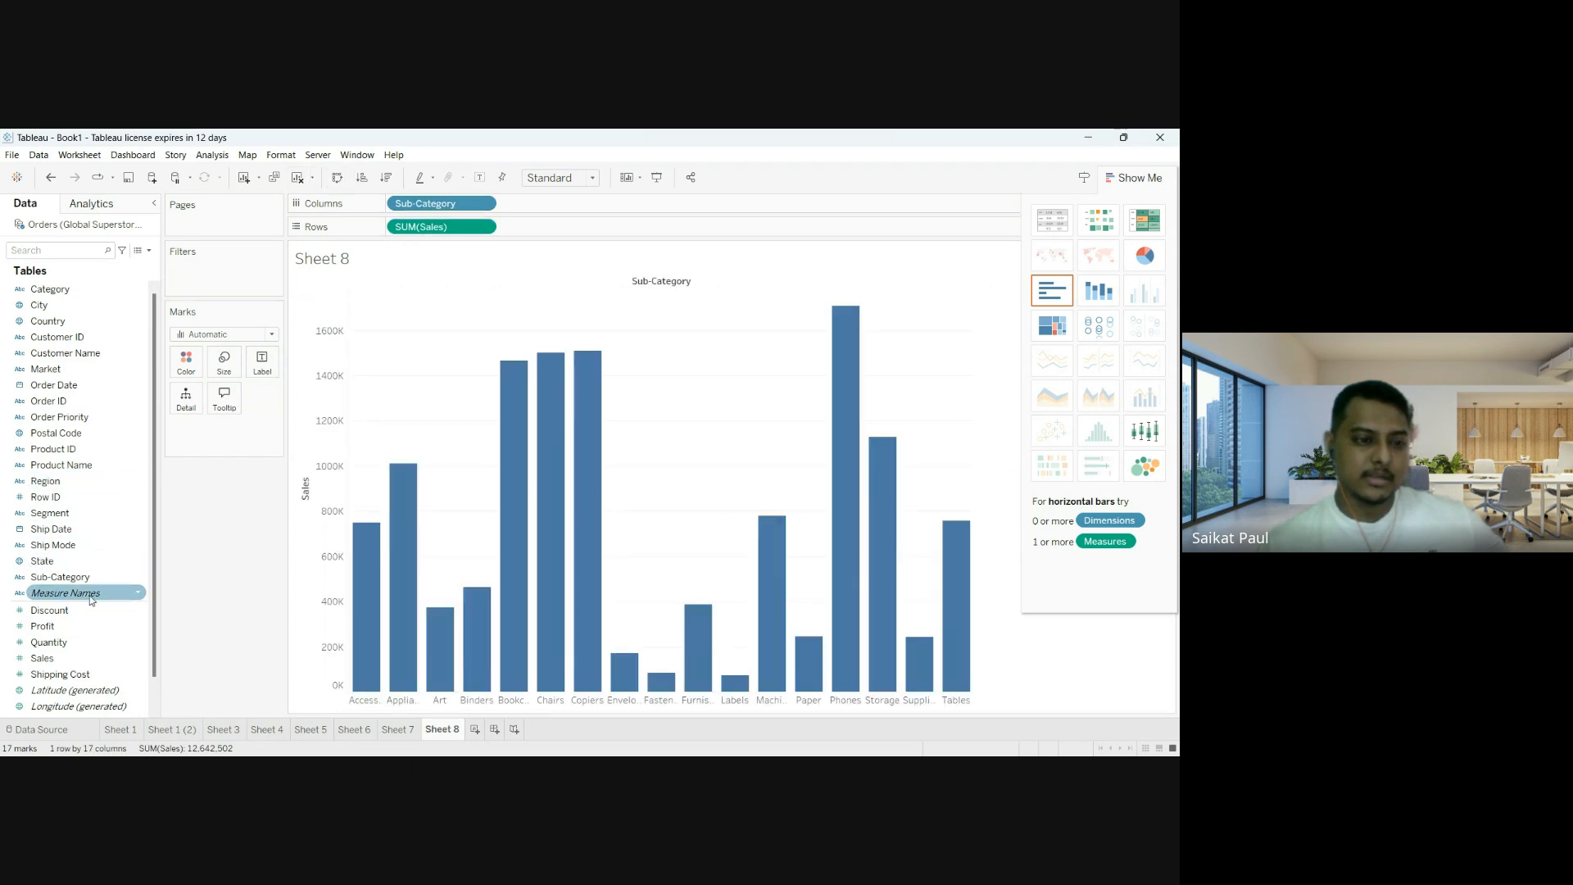
# Add a Sub-Category filter that includes every sub-category, and hide the chart type suggestions.
pyautogui.moveTo(71, 581); pyautogui.dragTo(212, 277)
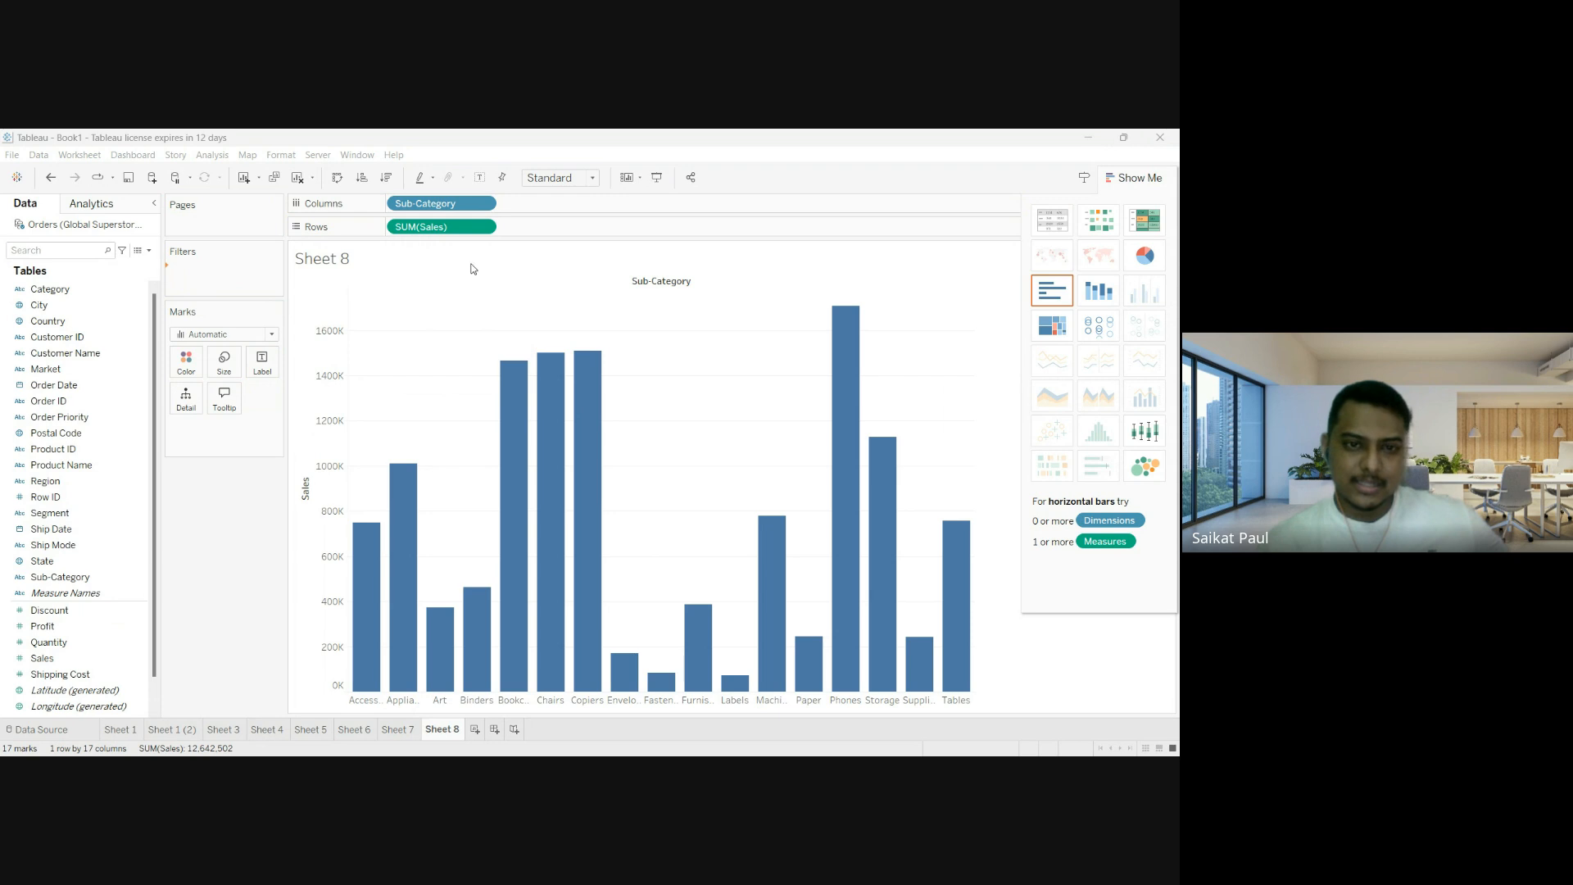
pyautogui.click(702, 636)
pyautogui.click(592, 637)
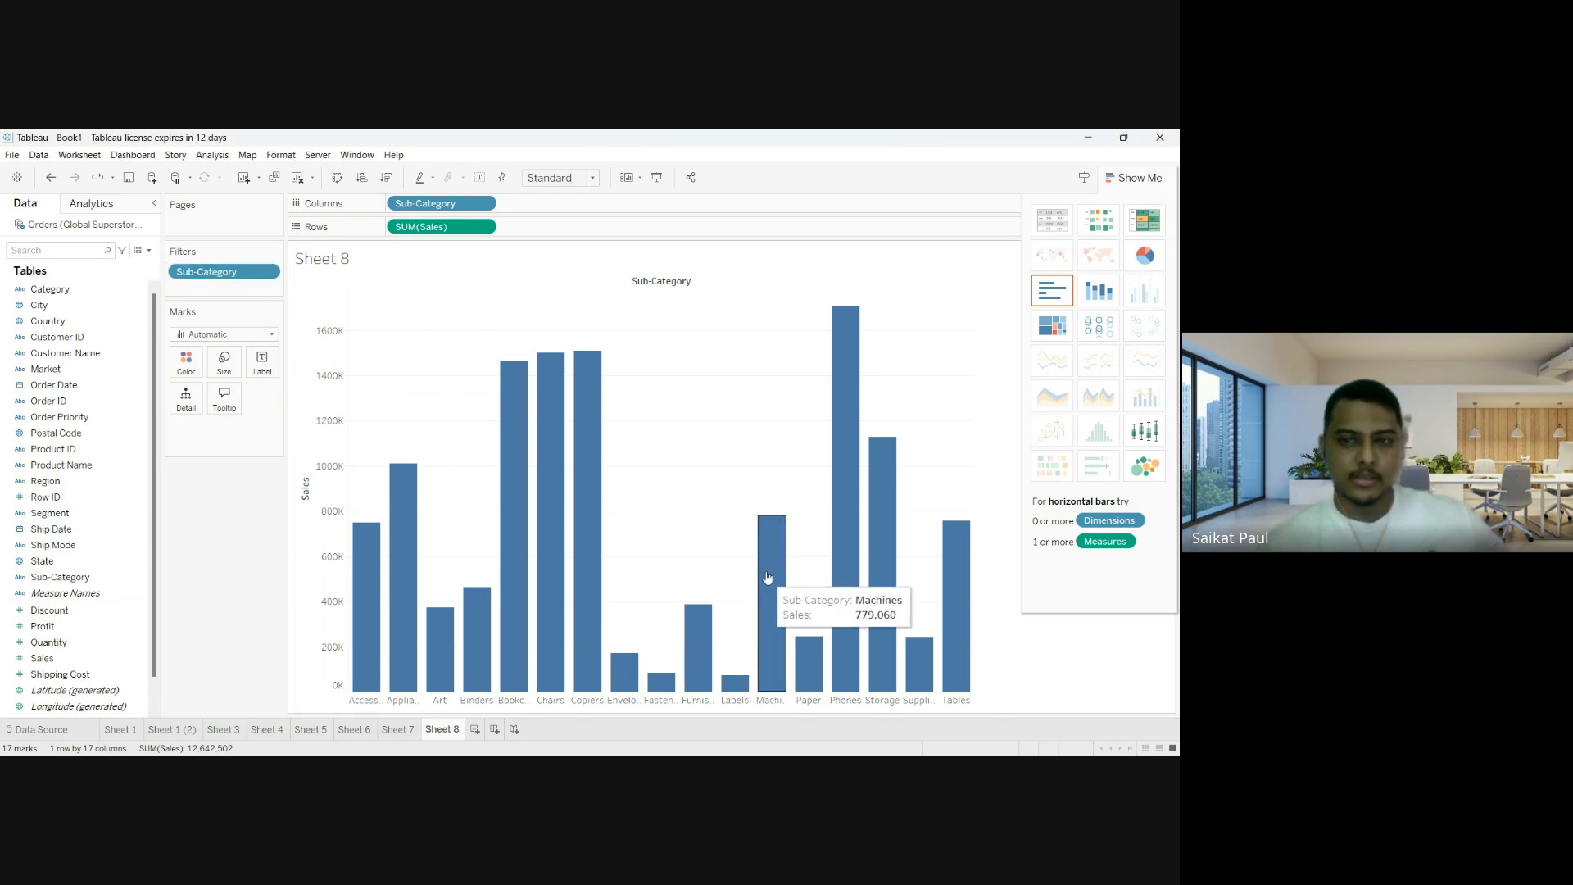
pyautogui.click(1157, 179)
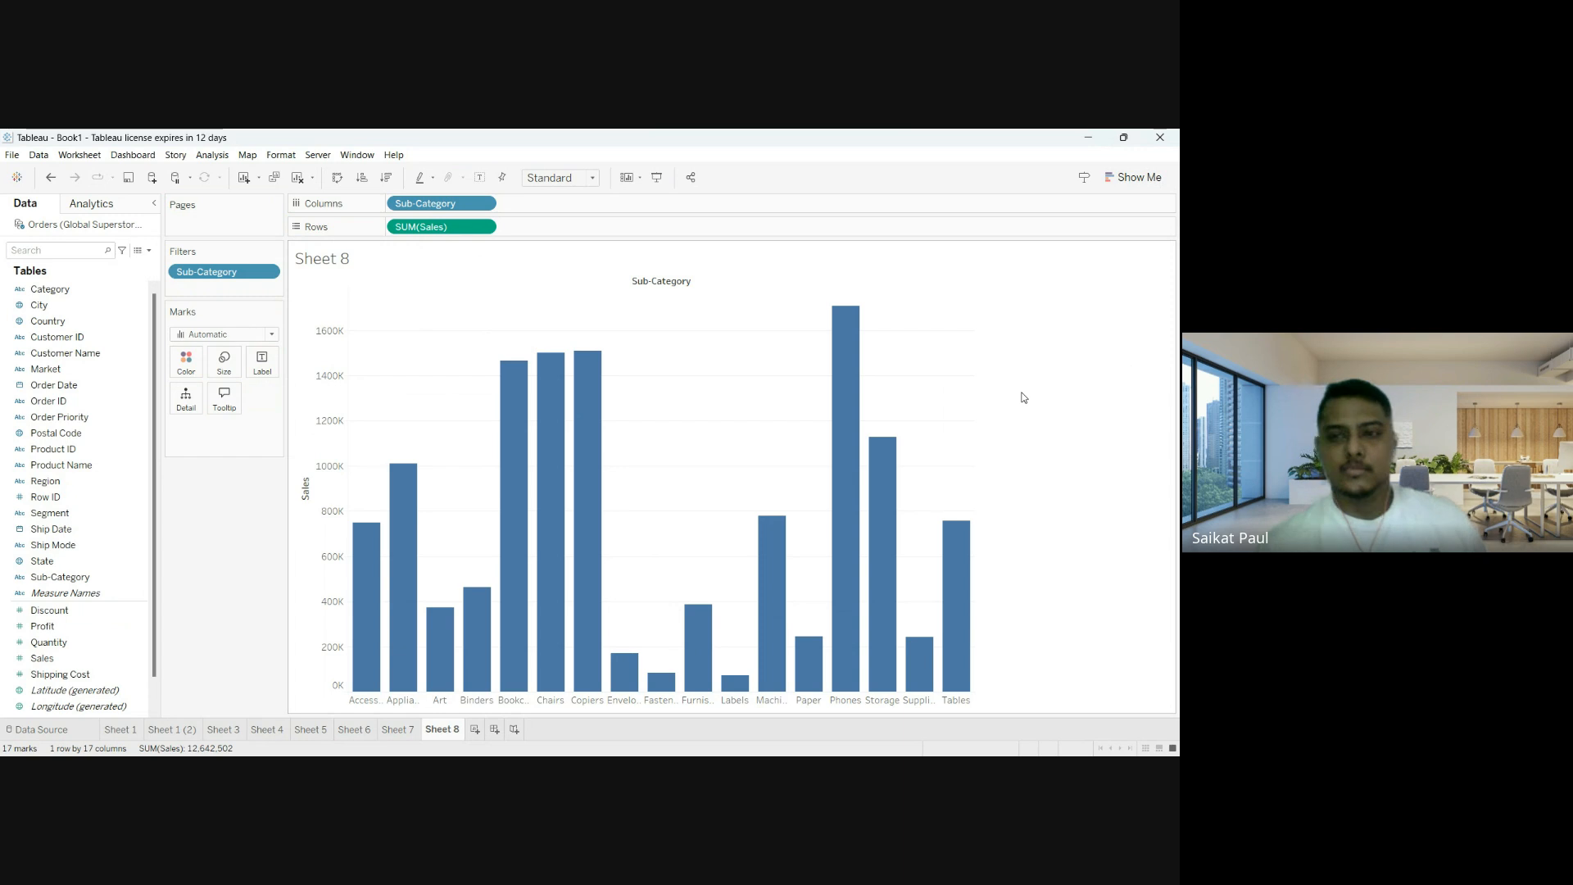
# Try to add Sub-Category as a filter for the bar chart on Sheet 9.
pyautogui.moveTo(834, 480)
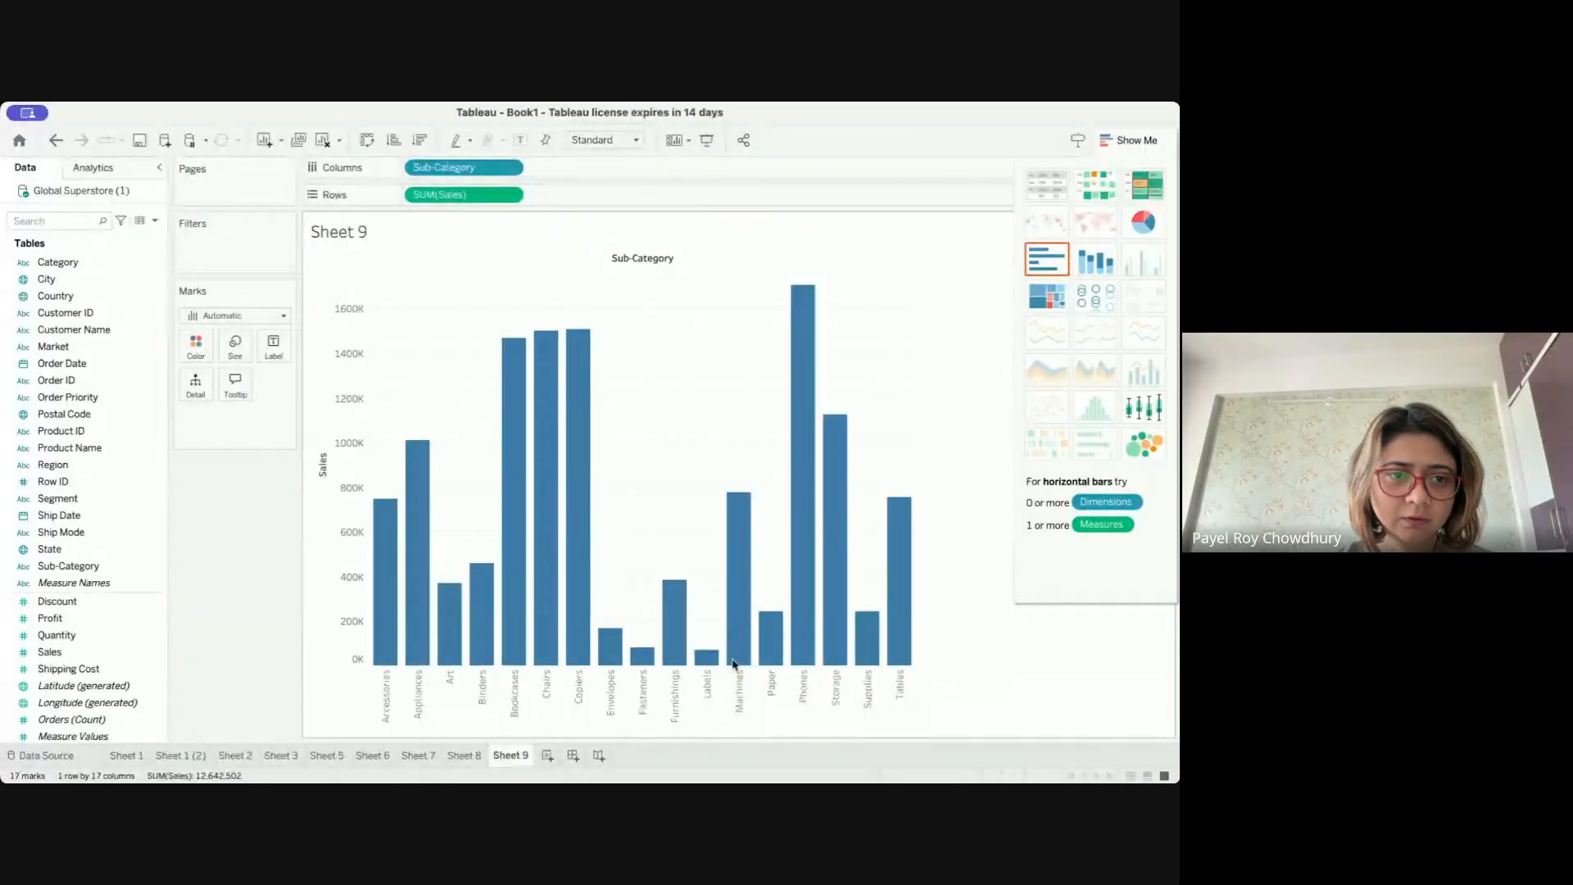
pyautogui.moveTo(66, 565); pyautogui.dragTo(221, 242)
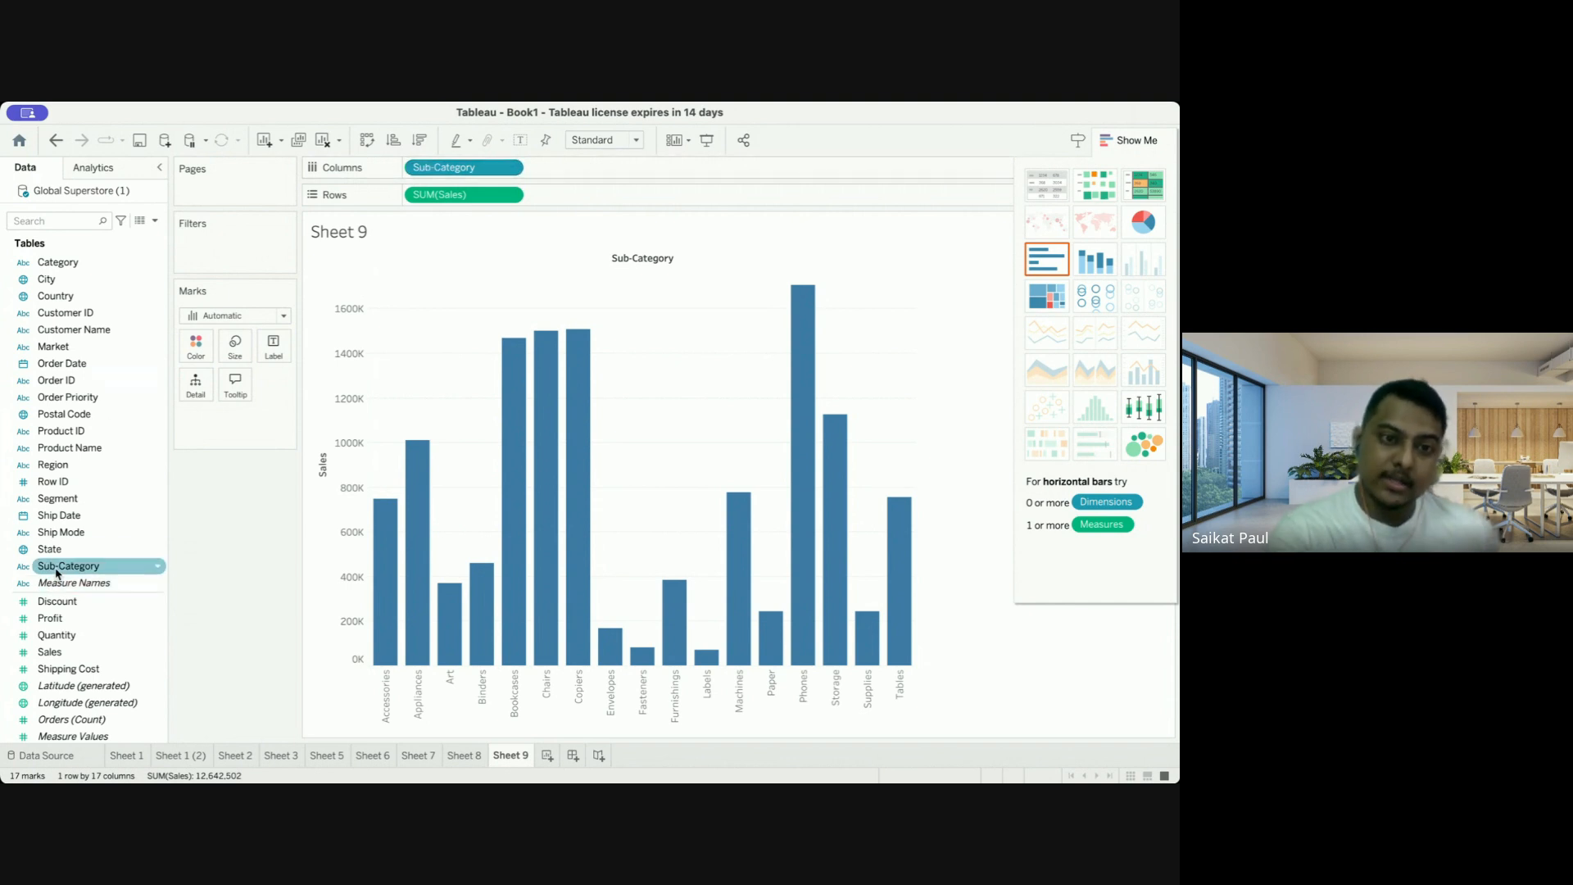
pyautogui.moveTo(57, 573); pyautogui.dragTo(205, 252)
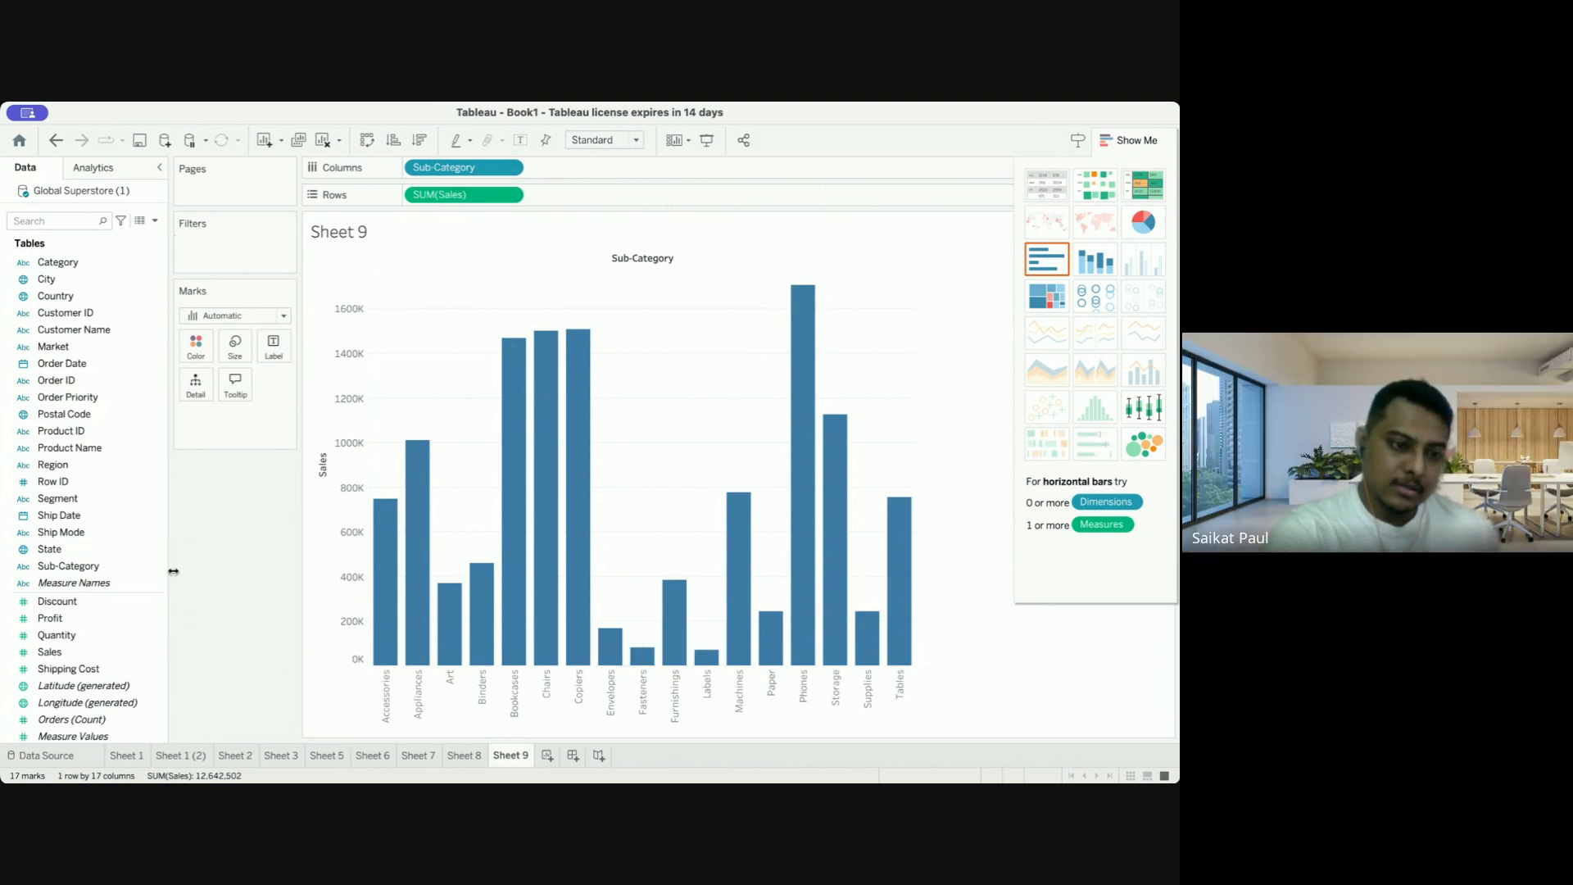
pyautogui.click(56, 568)
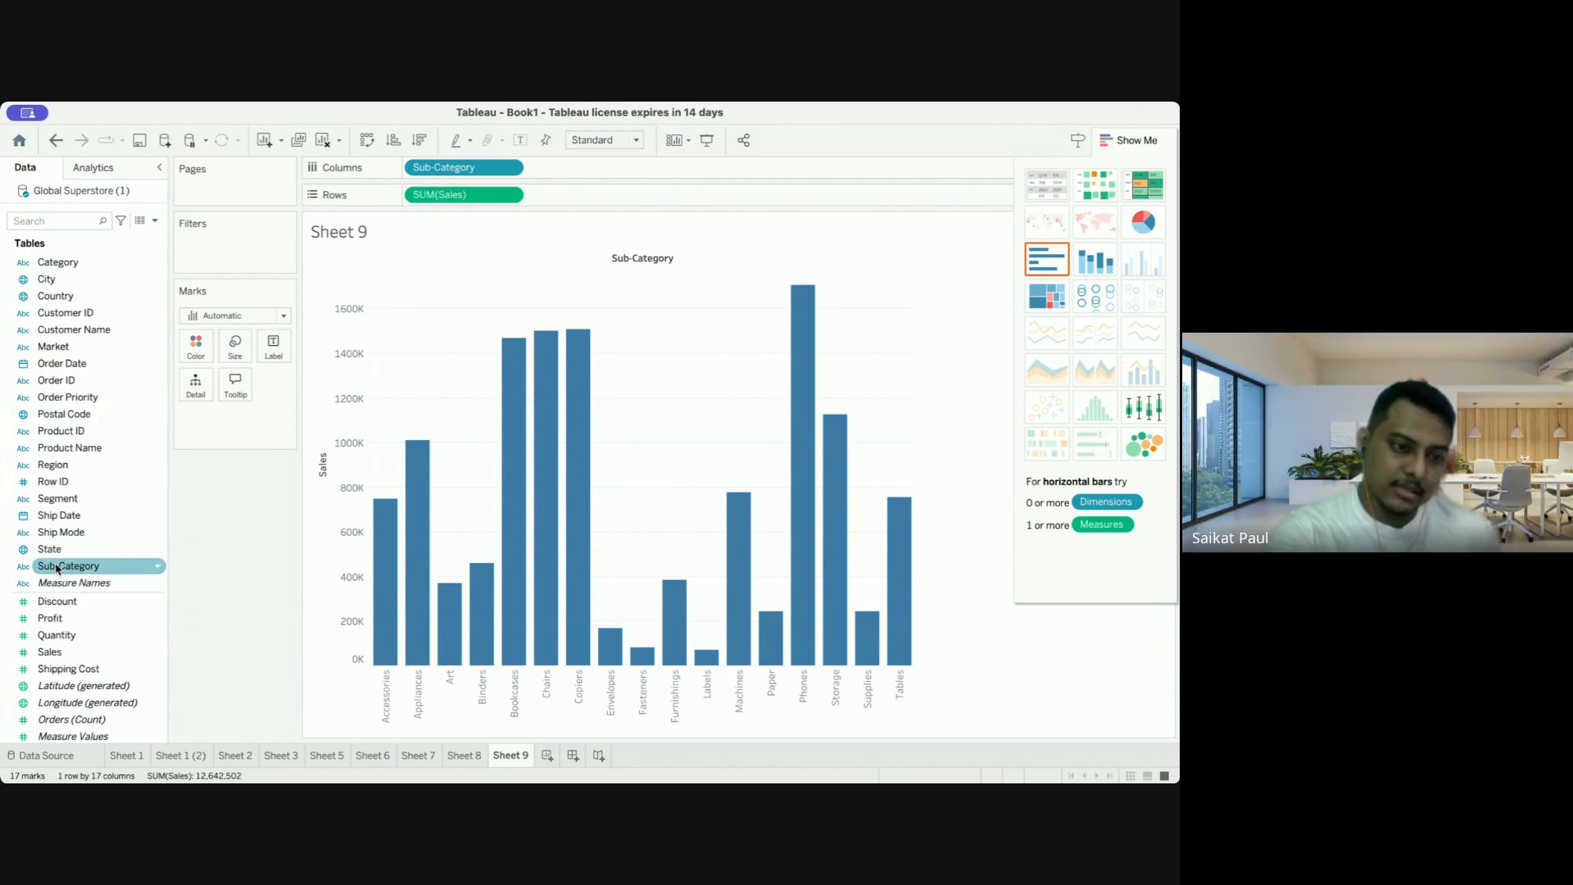
pyautogui.moveTo(55, 567); pyautogui.dragTo(200, 252)
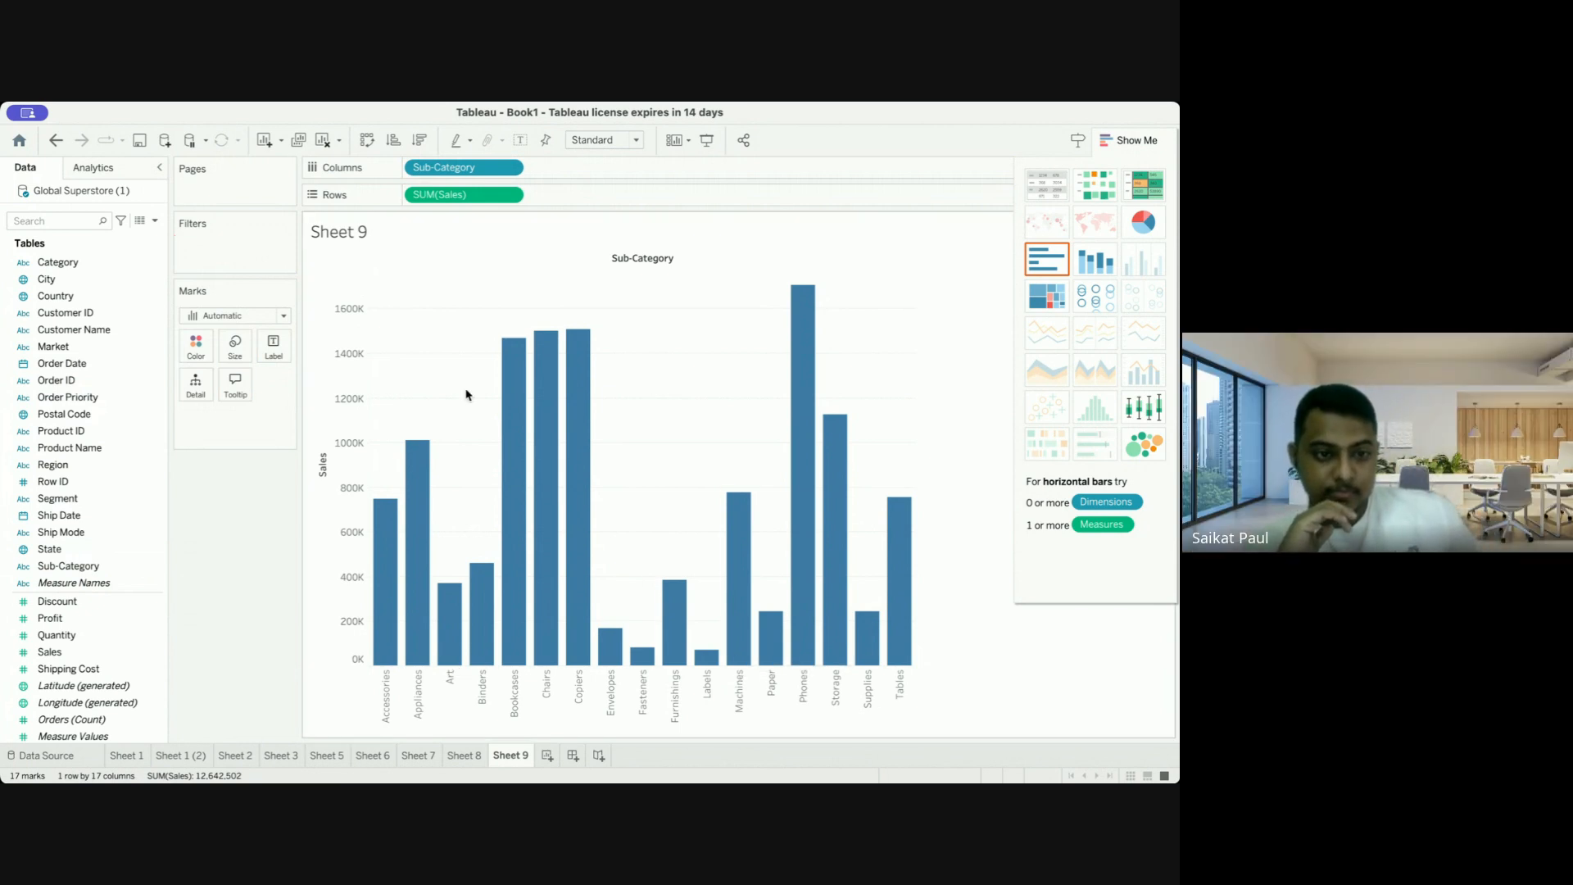
pyautogui.moveTo(88, 574); pyautogui.dragTo(235, 248)
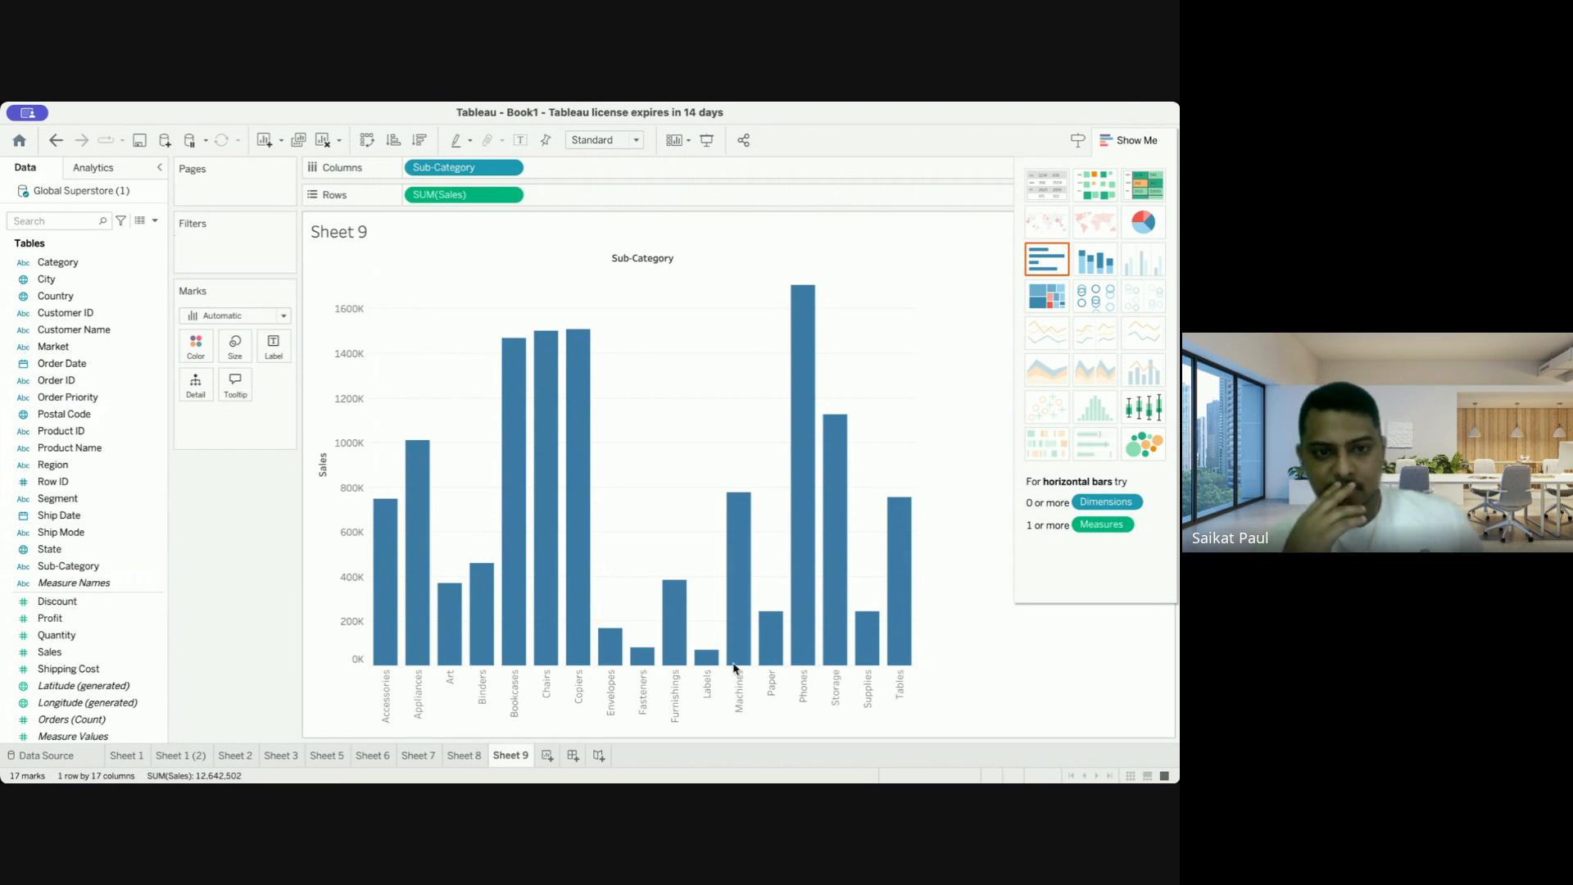
# Clear the Sheet 9 chart and rebuild it with Sales on rows and Sub-Category on columns.
pyautogui.moveTo(492, 168); pyautogui.dragTo(257, 517)
pyautogui.moveTo(494, 201); pyautogui.dragTo(263, 513)
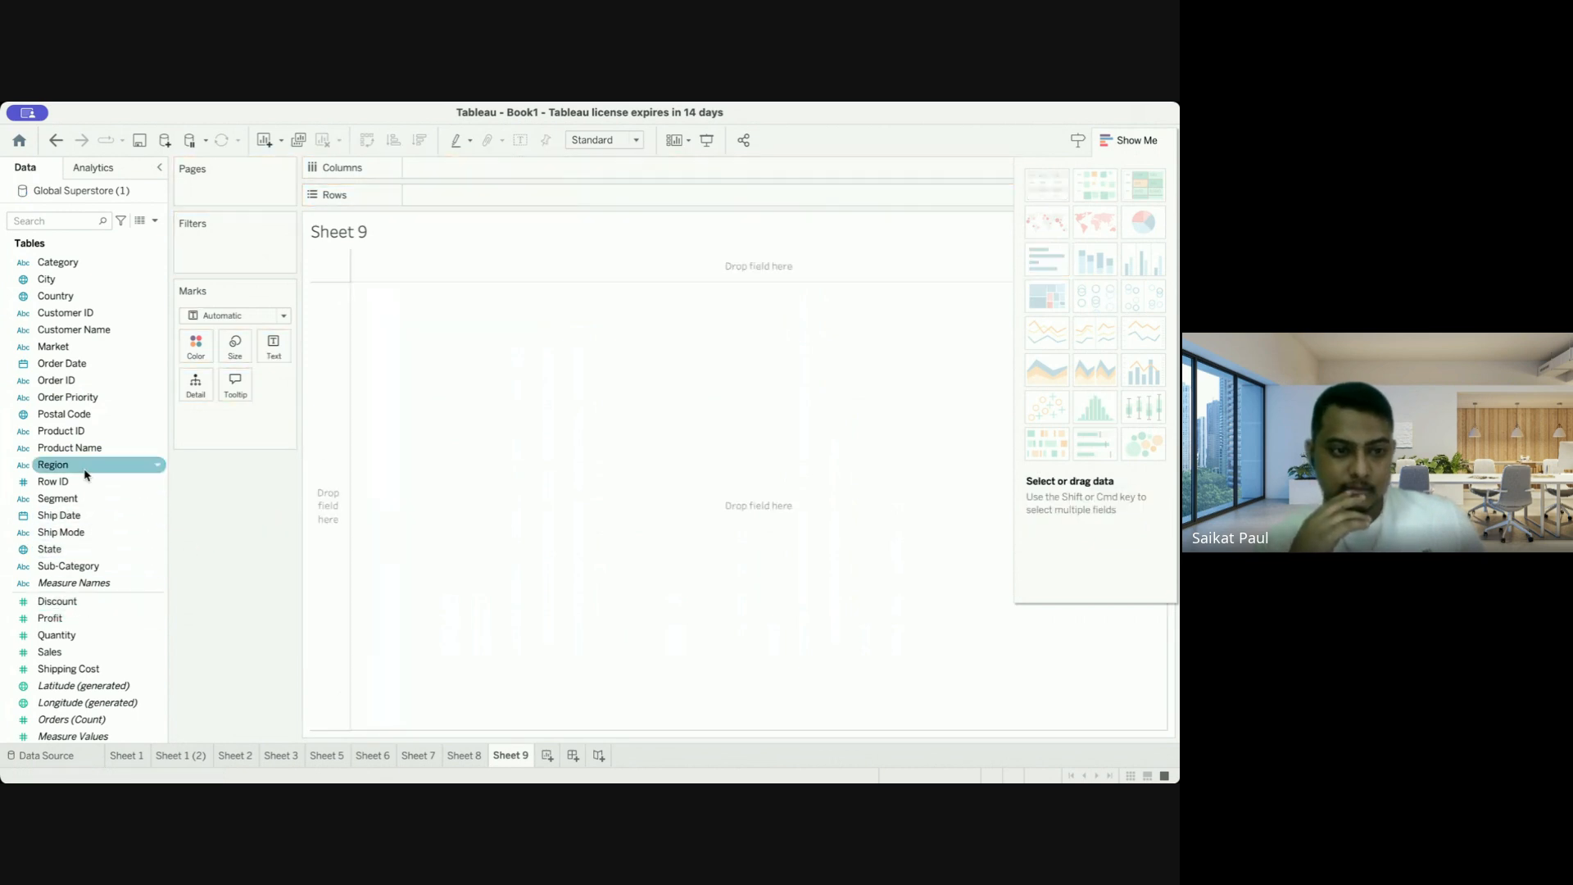
pyautogui.moveTo(101, 653)
pyautogui.mouseDown()
pyautogui.moveTo(434, 338)
pyautogui.moveTo(468, 203)
pyautogui.mouseUp()
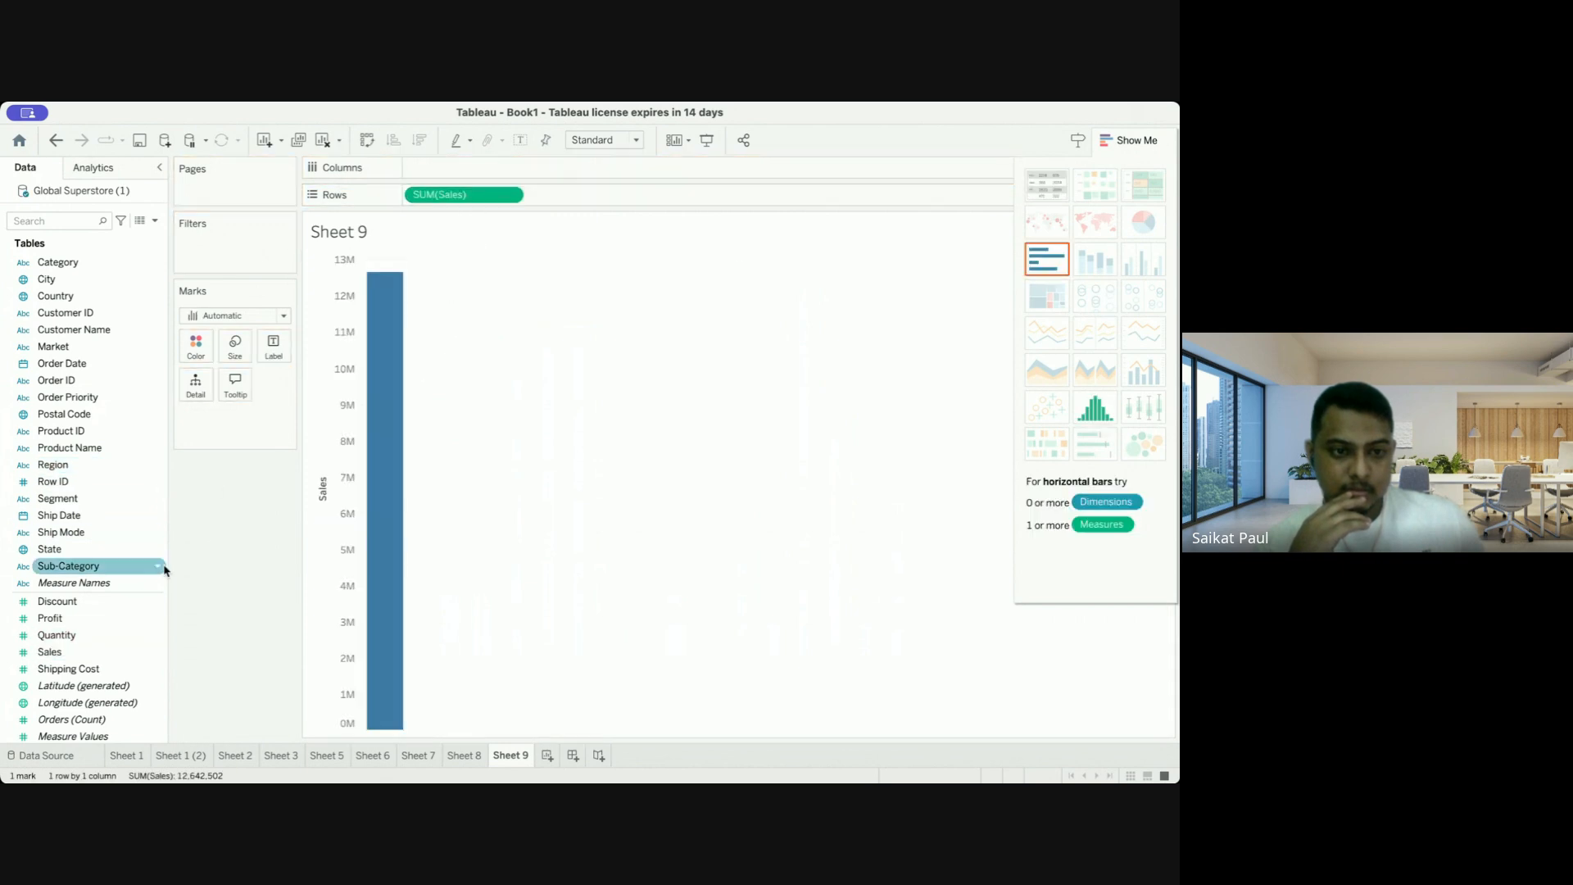
pyautogui.click(92, 565)
pyautogui.moveTo(93, 566); pyautogui.dragTo(465, 168)
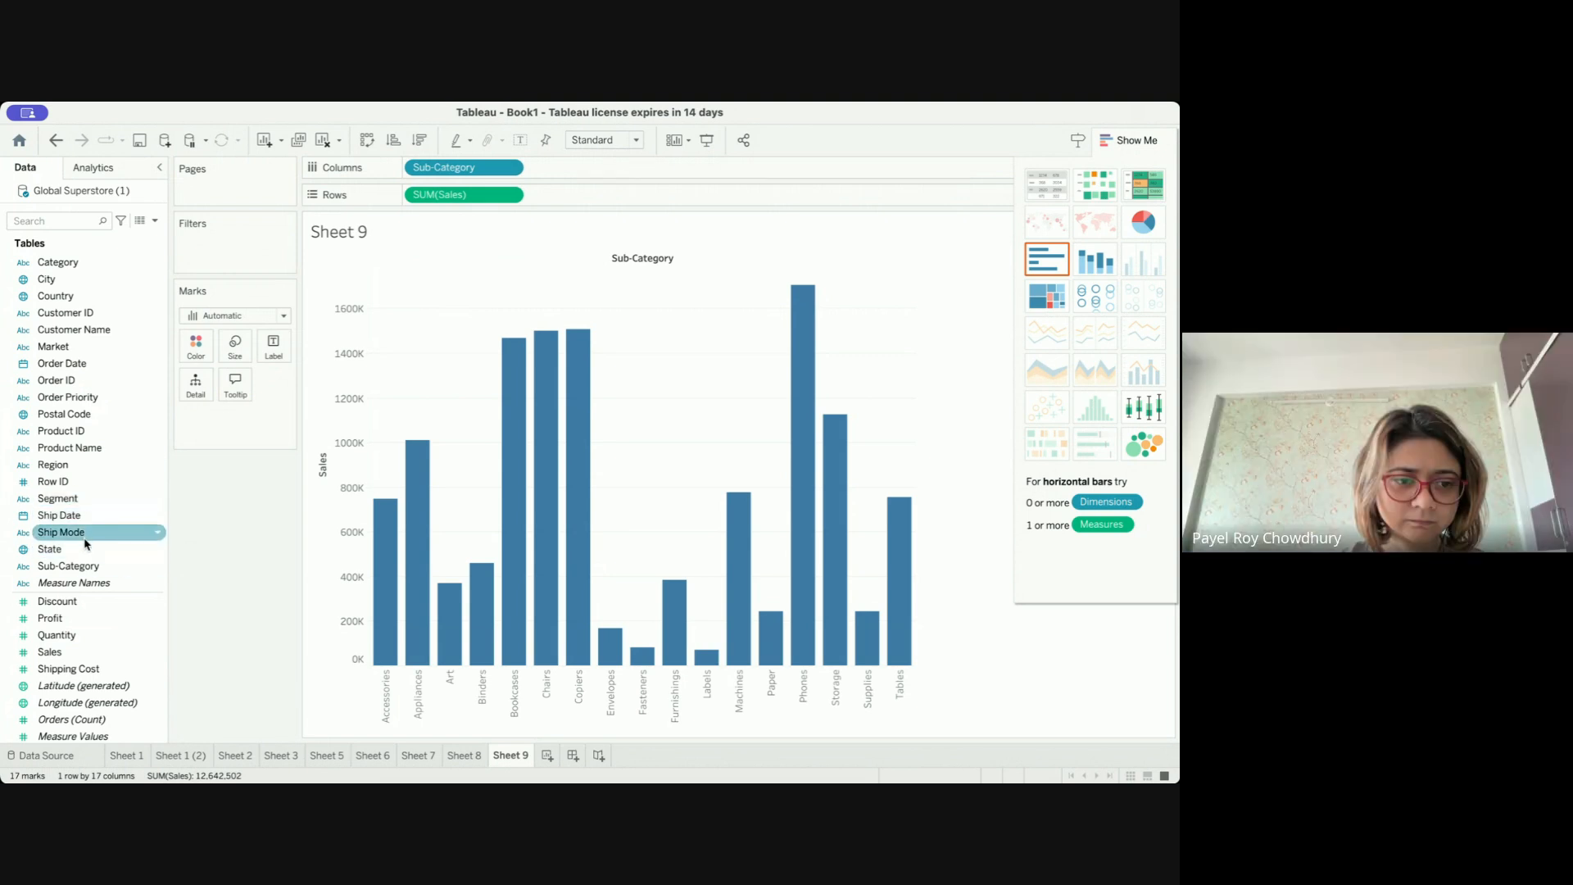
# Add a Sub-Category filter to the Sheet 9 bar chart with all sub-categories included.
pyautogui.moveTo(87, 565)
pyautogui.mouseDown()
pyautogui.moveTo(249, 256)
pyautogui.moveTo(239, 245)
pyautogui.moveTo(299, 292)
pyautogui.mouseUp()
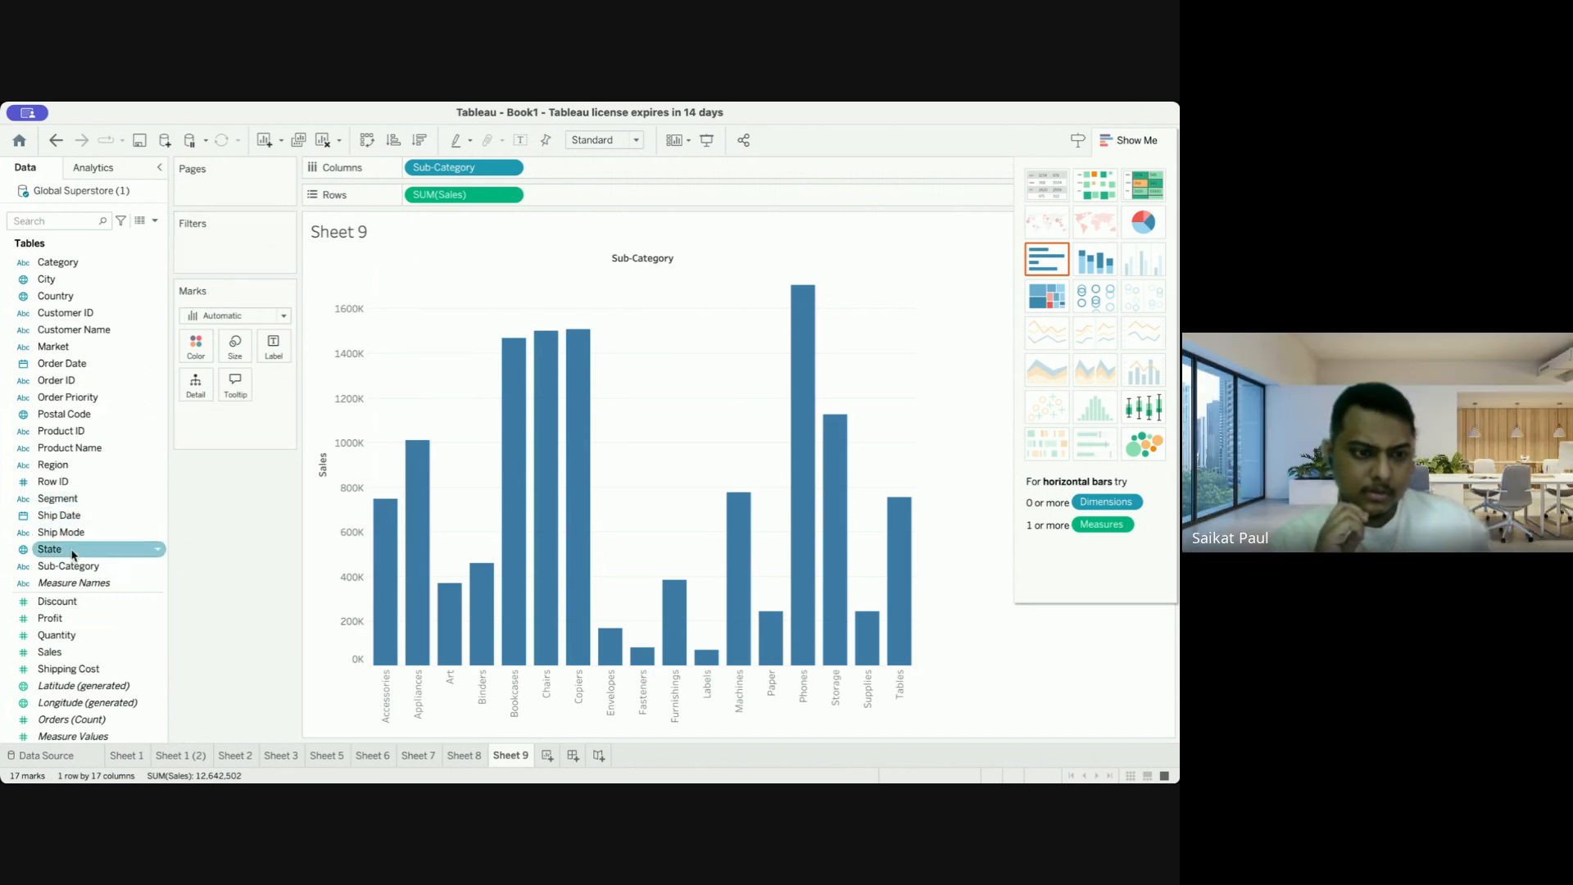
pyautogui.moveTo(69, 566); pyautogui.dragTo(210, 242)
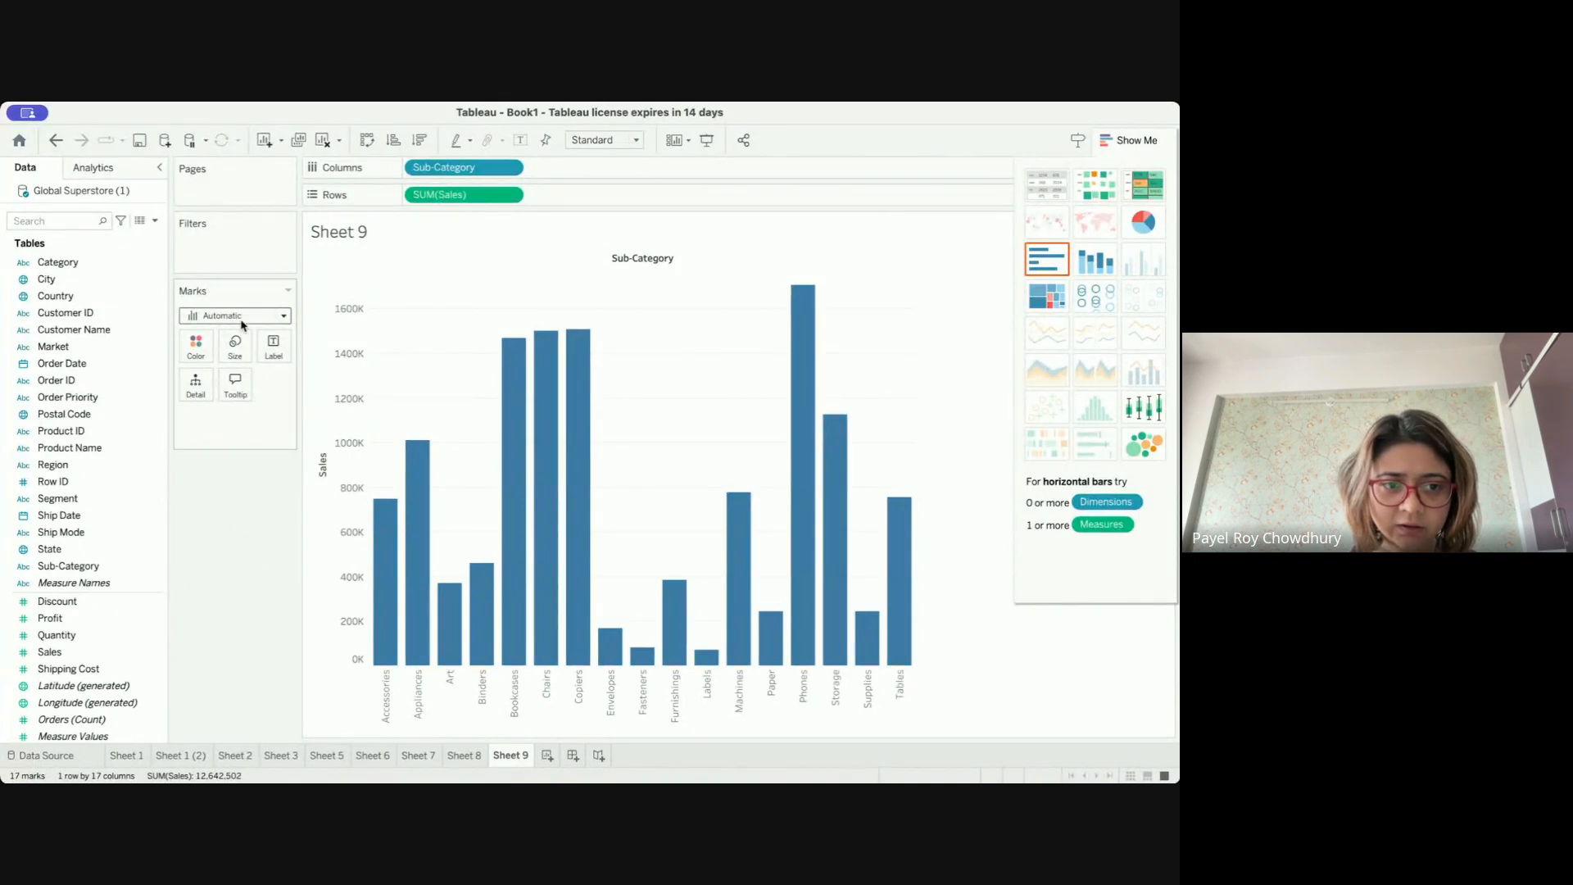
pyautogui.click(145, 565)
pyautogui.click(84, 565)
pyautogui.moveTo(83, 563); pyautogui.dragTo(222, 249)
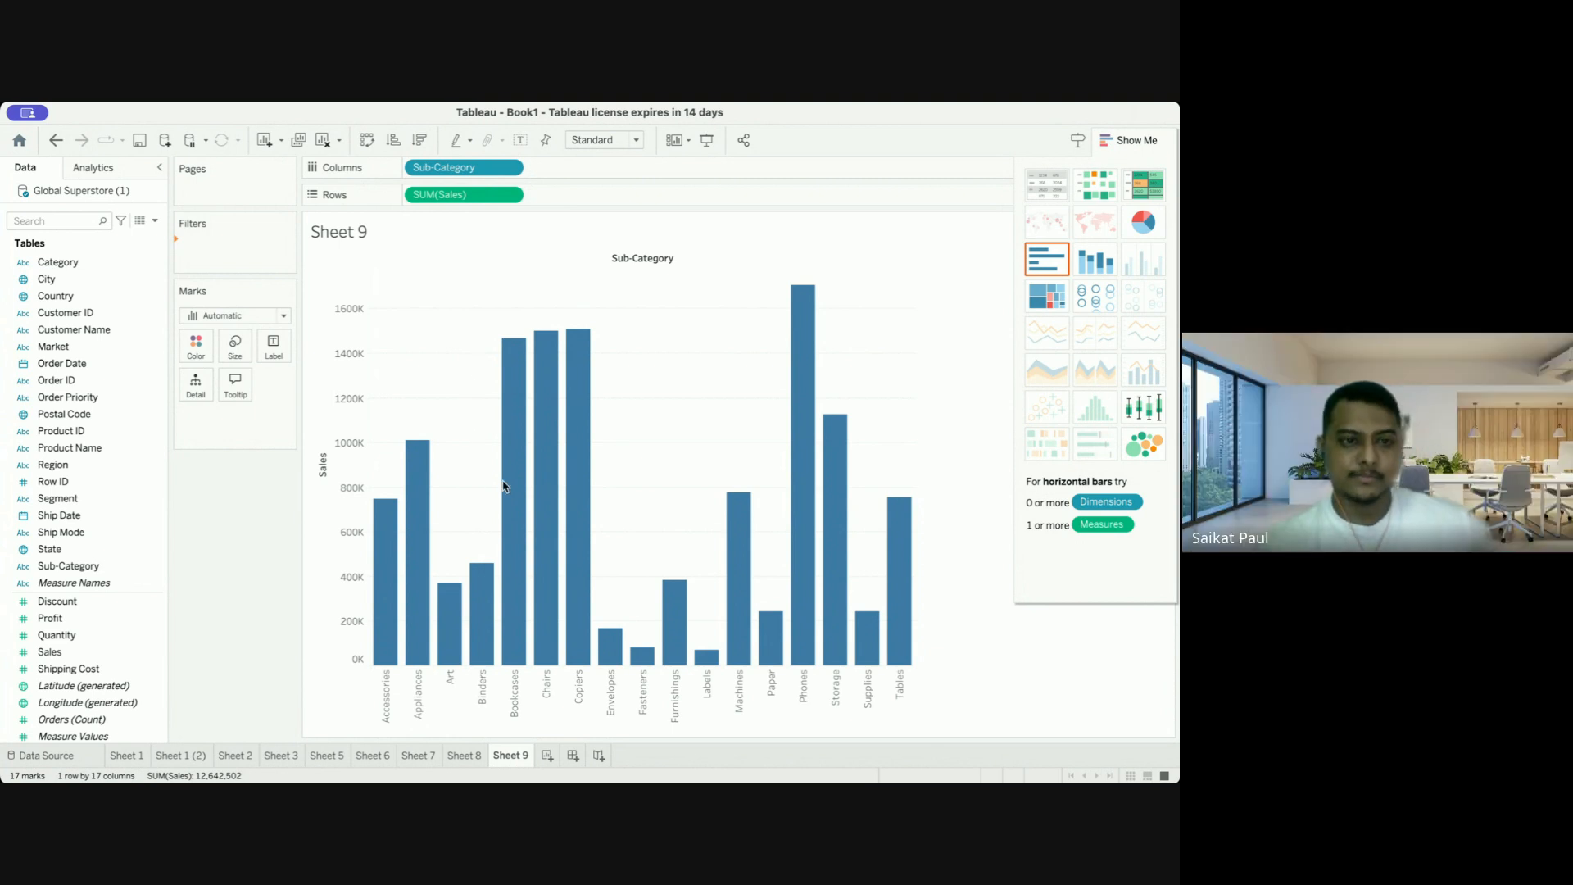
pyautogui.click(526, 665)
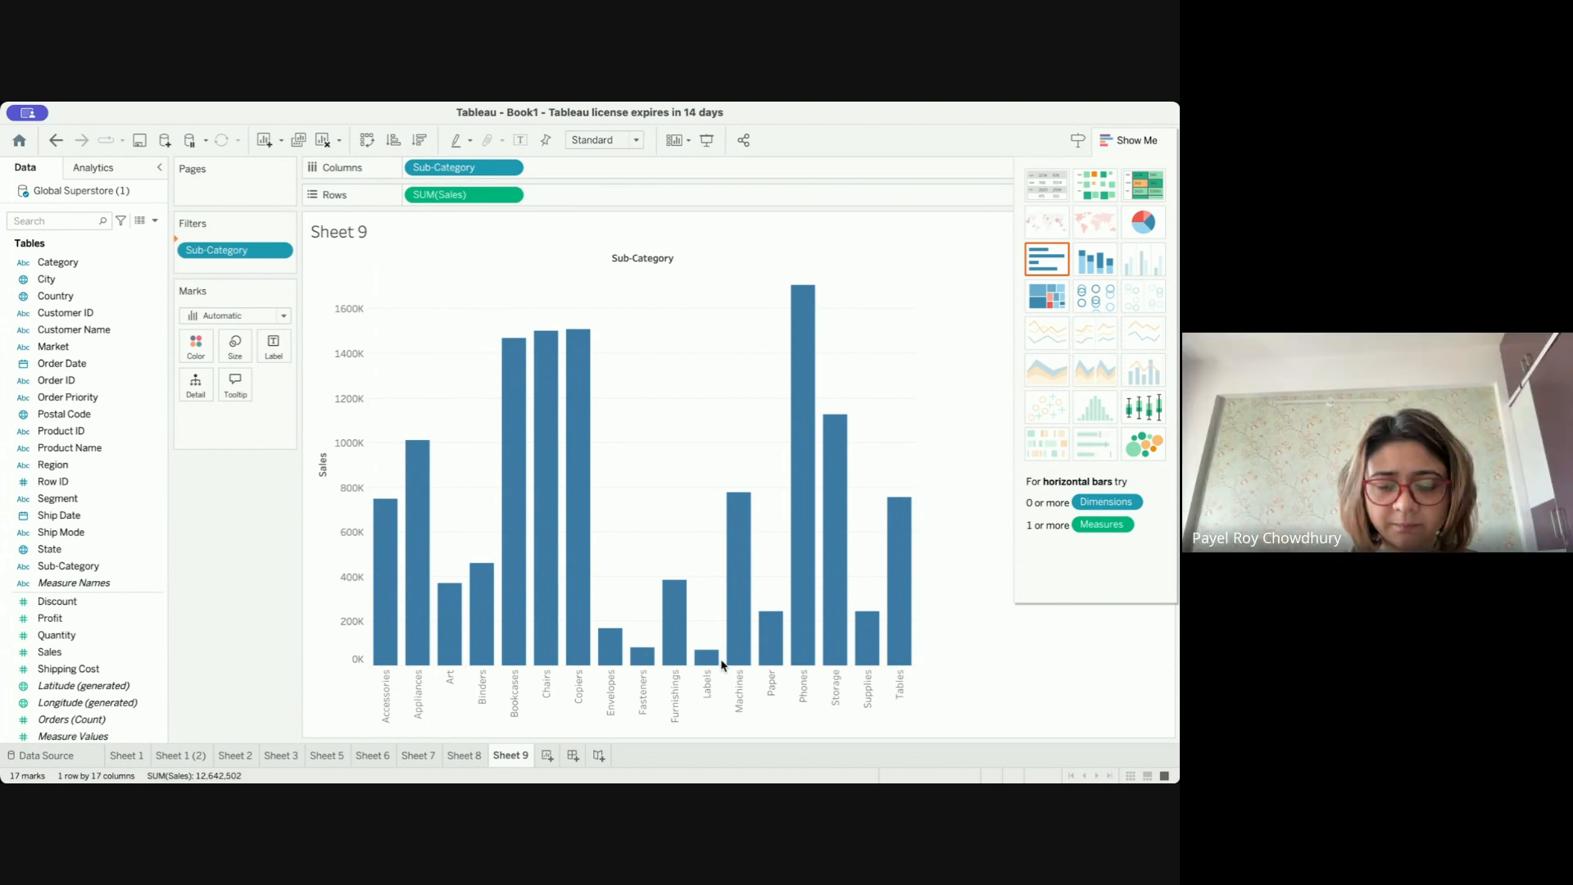
pyautogui.moveTo(587, 388)
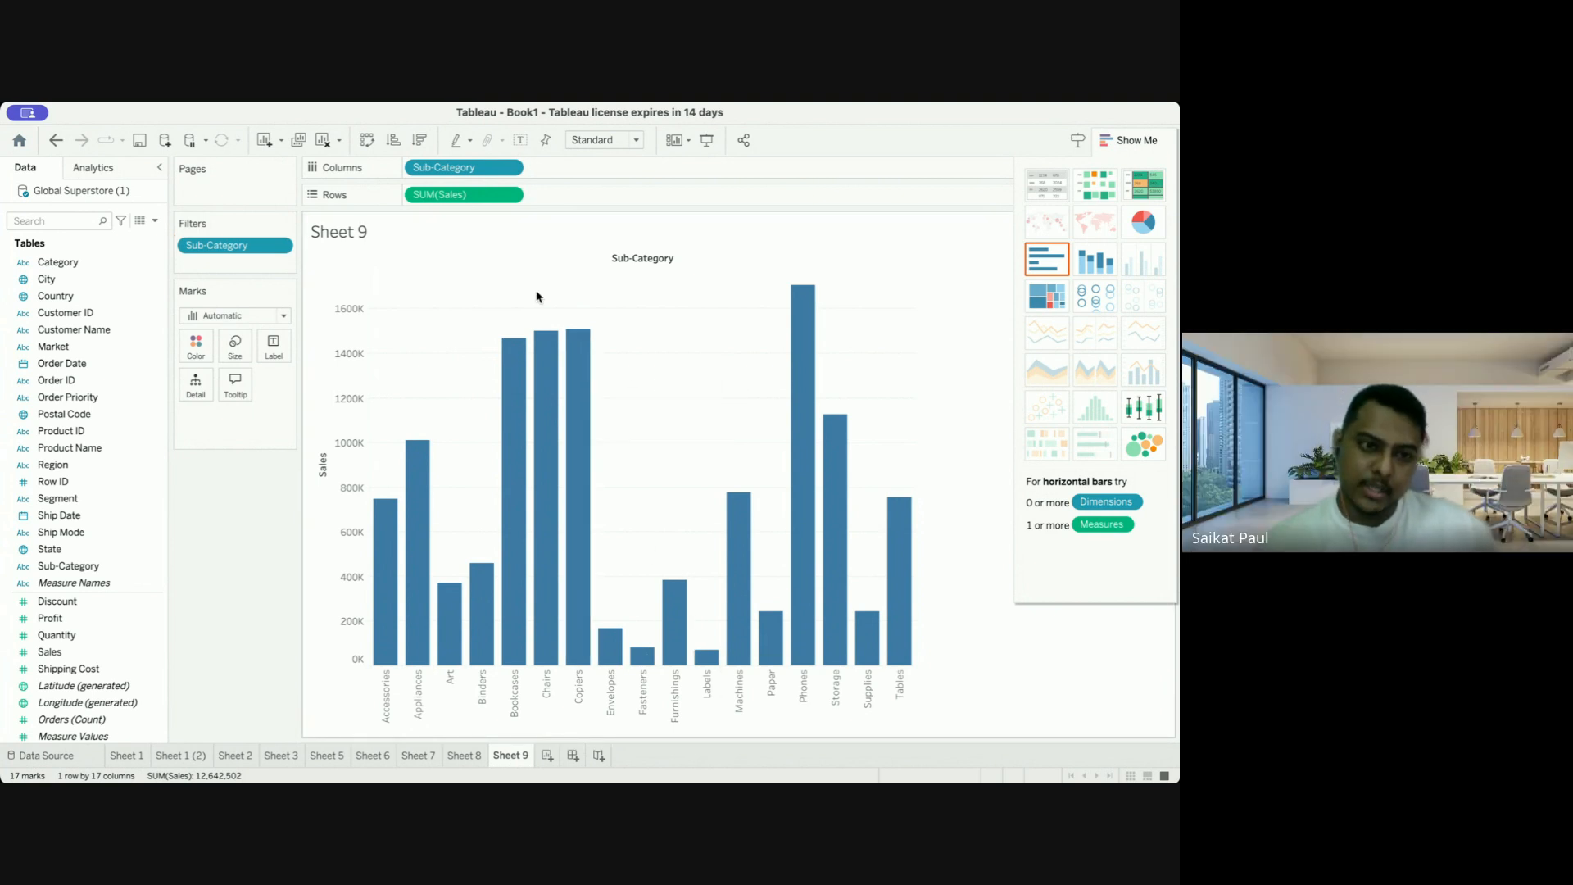
# Show the Sub-Category filter control on Sheet 9 and hide the chart type suggestions.
pyautogui.click(260, 285)
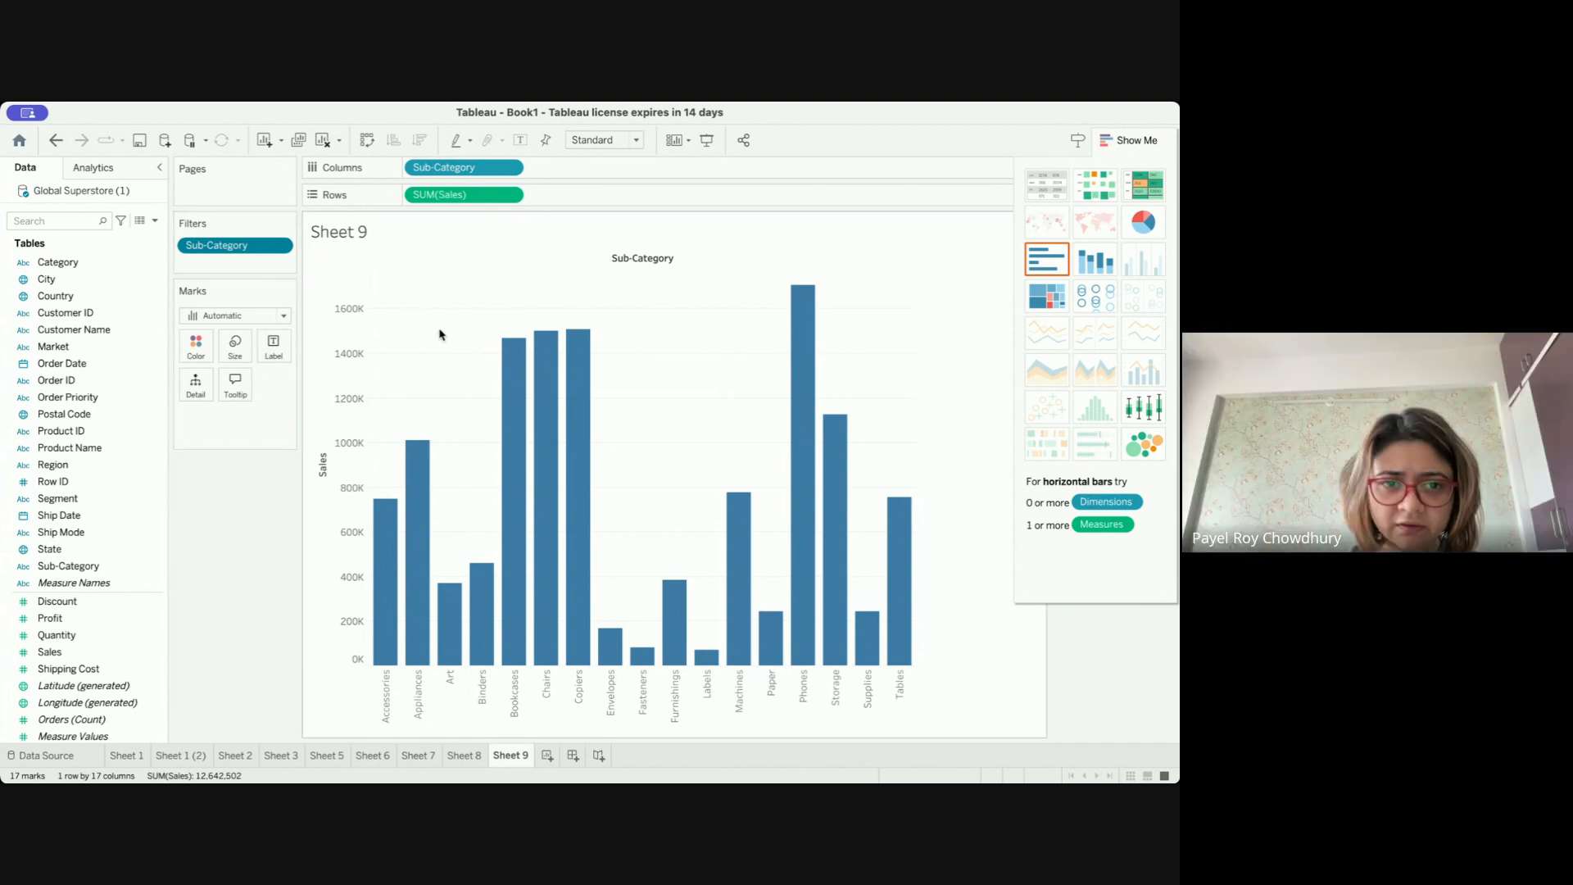
pyautogui.moveTo(521, 343)
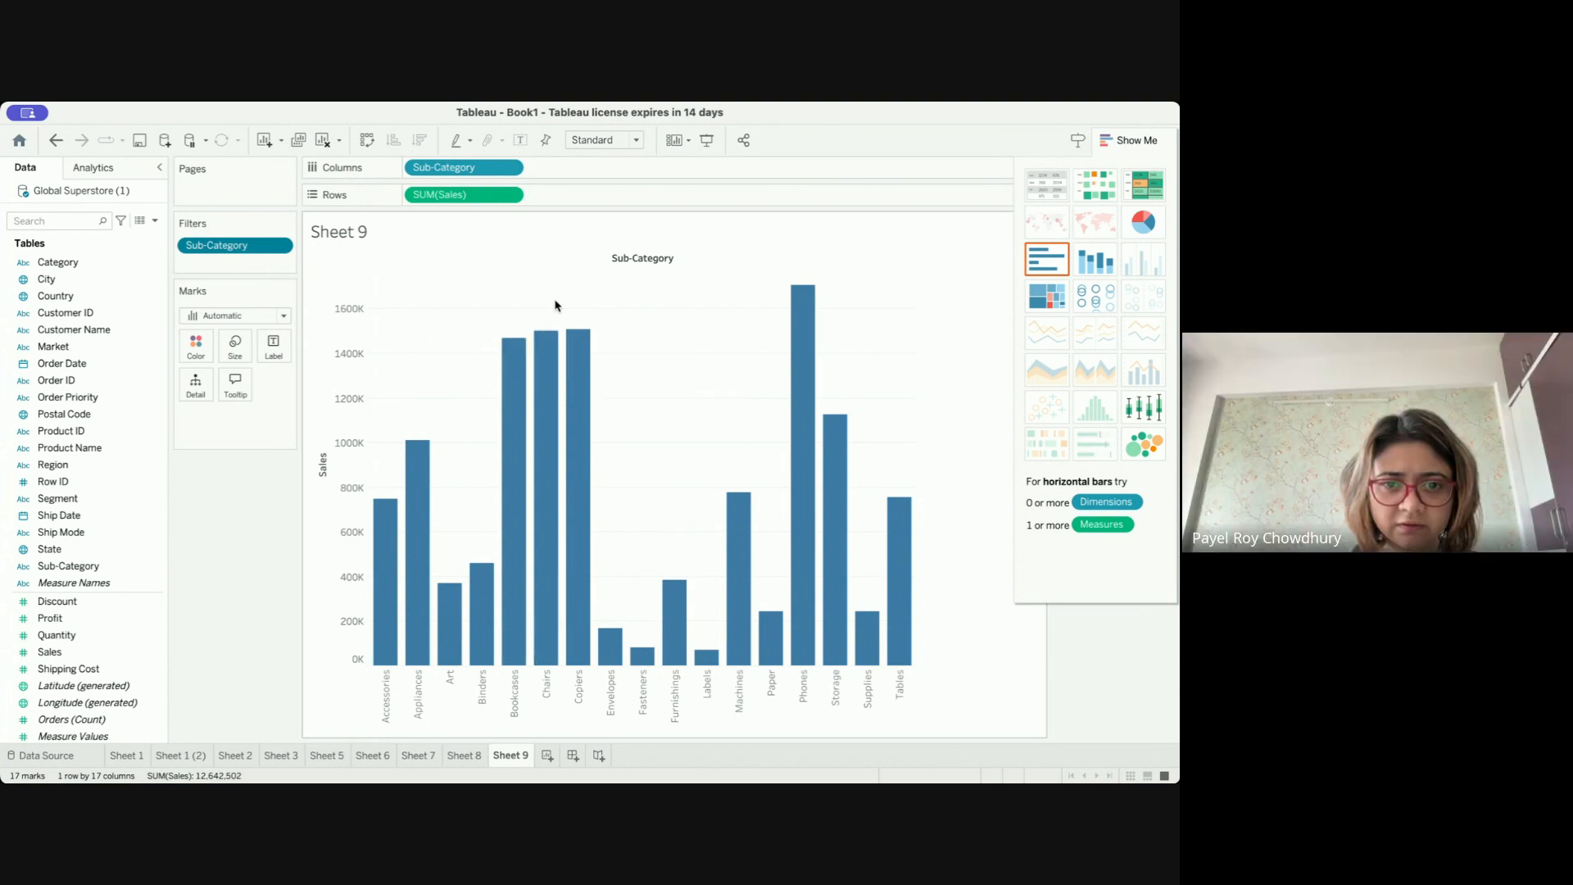
pyautogui.click(1152, 143)
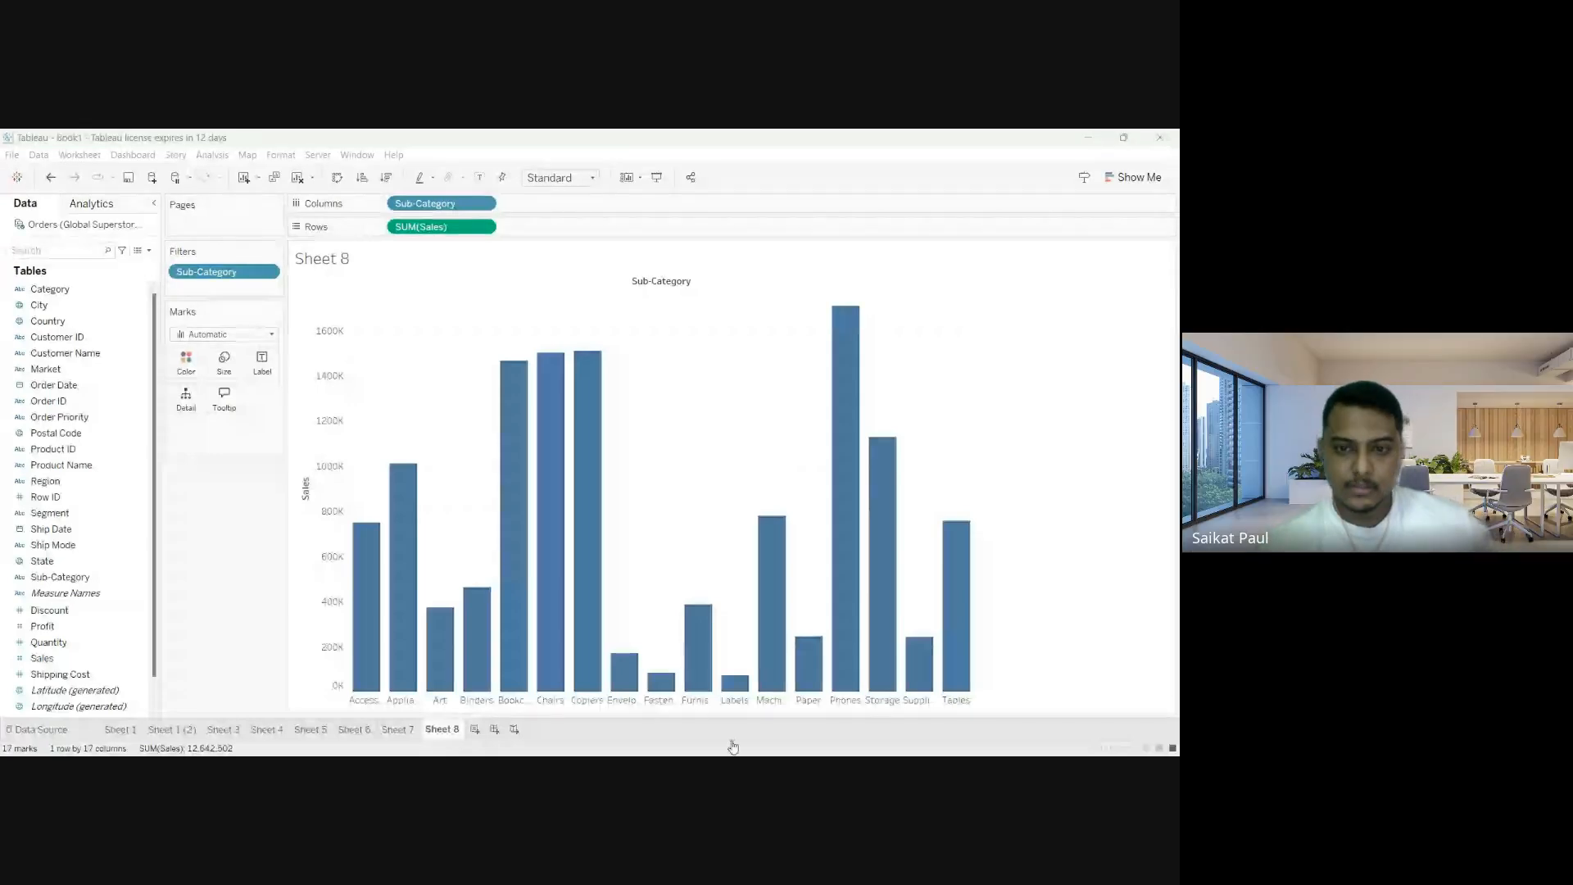
# Show the Sub-Category filter control beside the bar chart on Sheet 8.
pyautogui.click(242, 274)
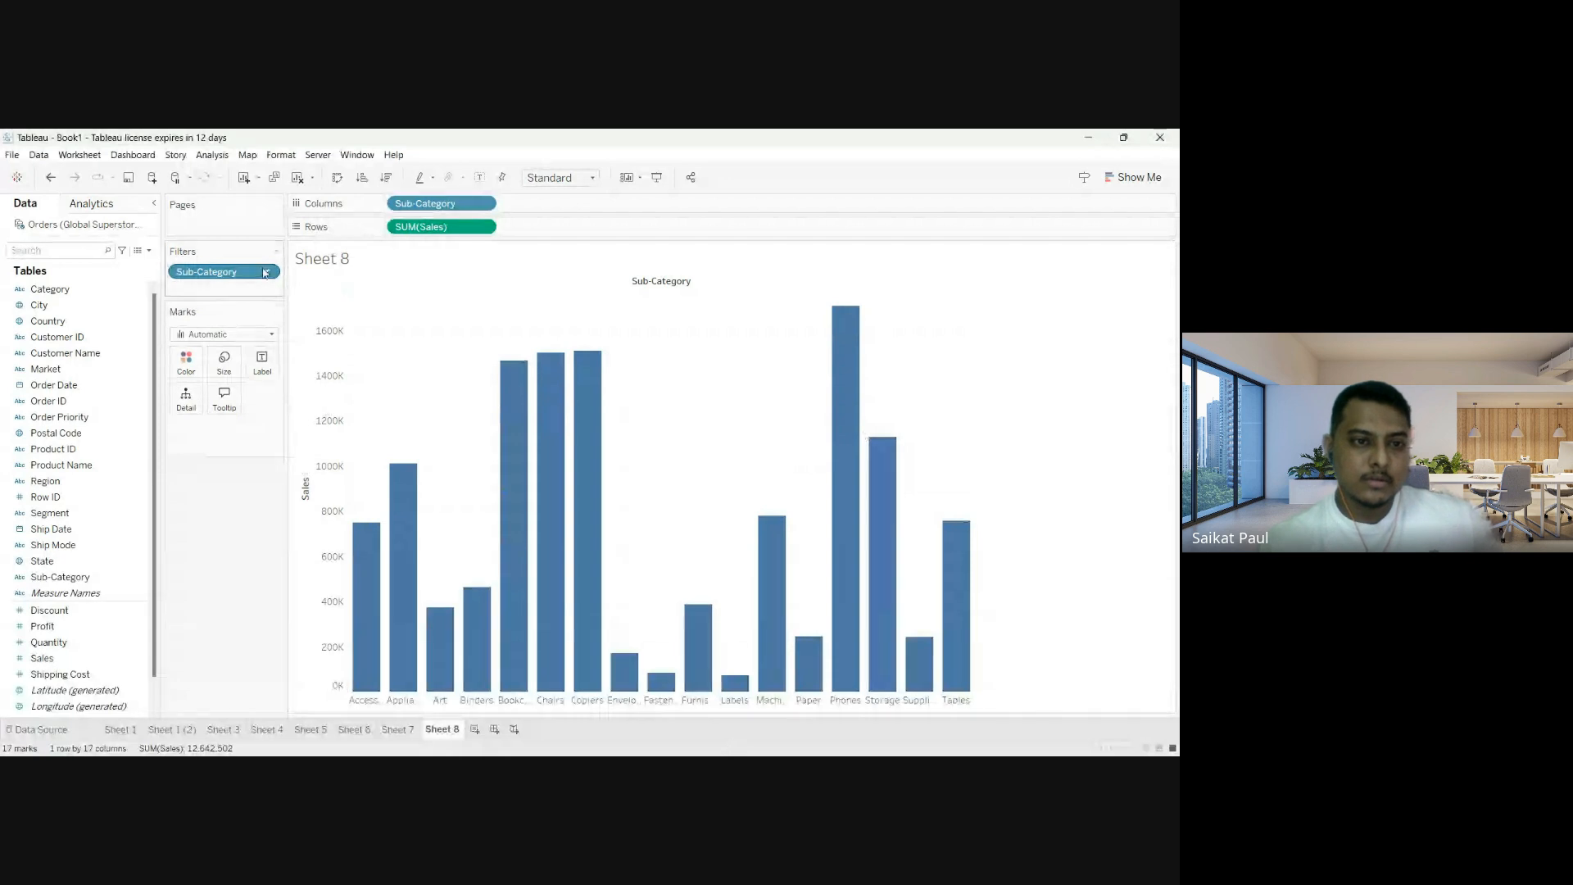
pyautogui.click(244, 306)
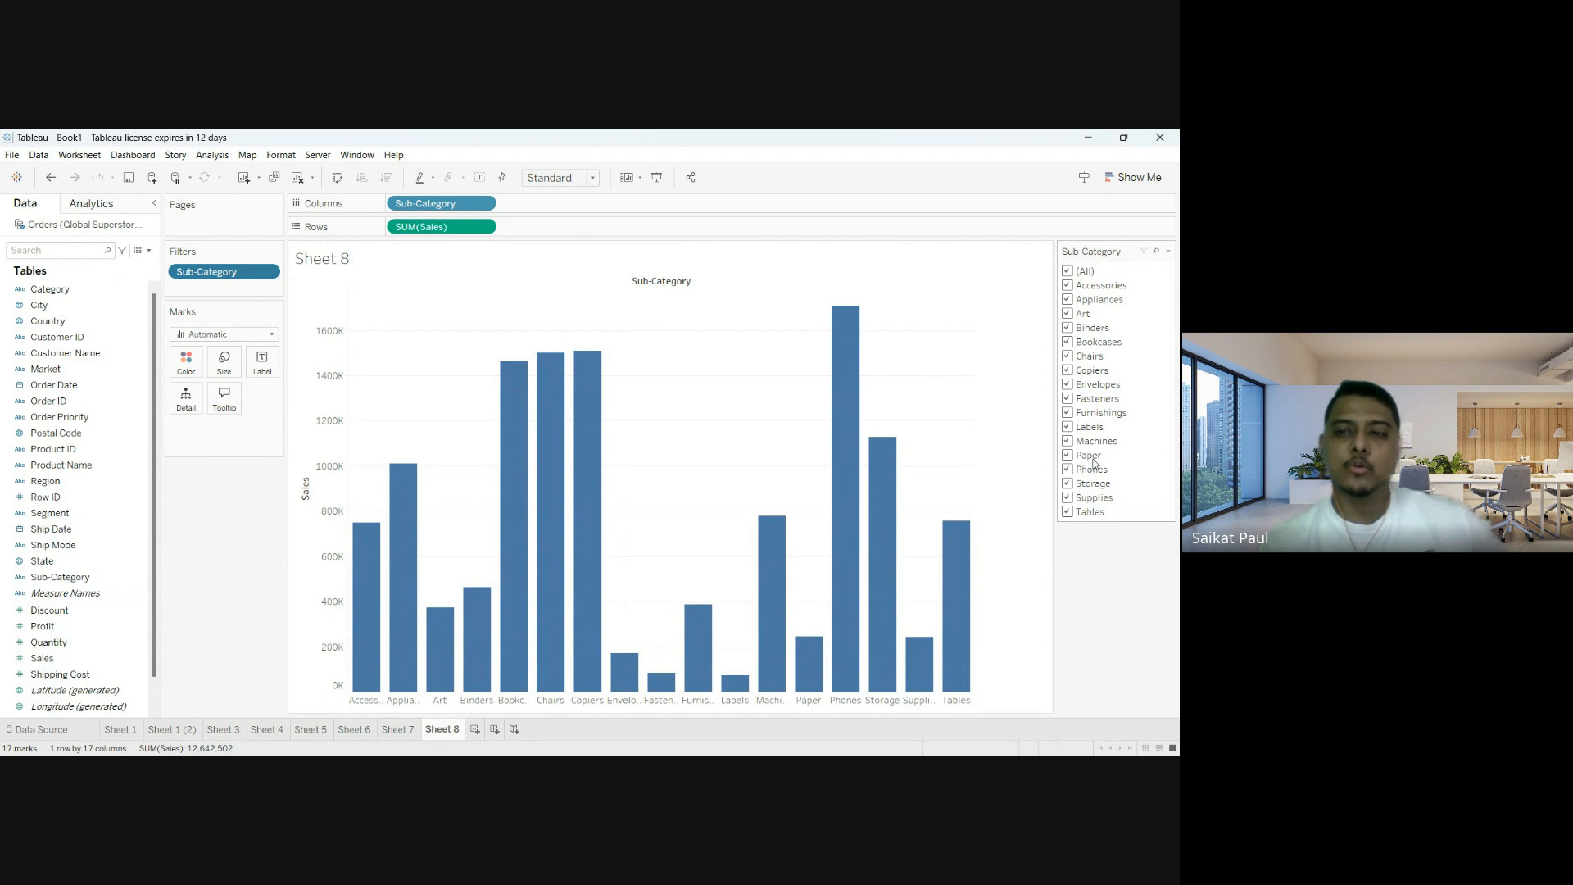
# Clear all sub-categories in the Sheet 8 filter control, and include only Appliances, Art, Binders and Bookcases.
pyautogui.click(1068, 272)
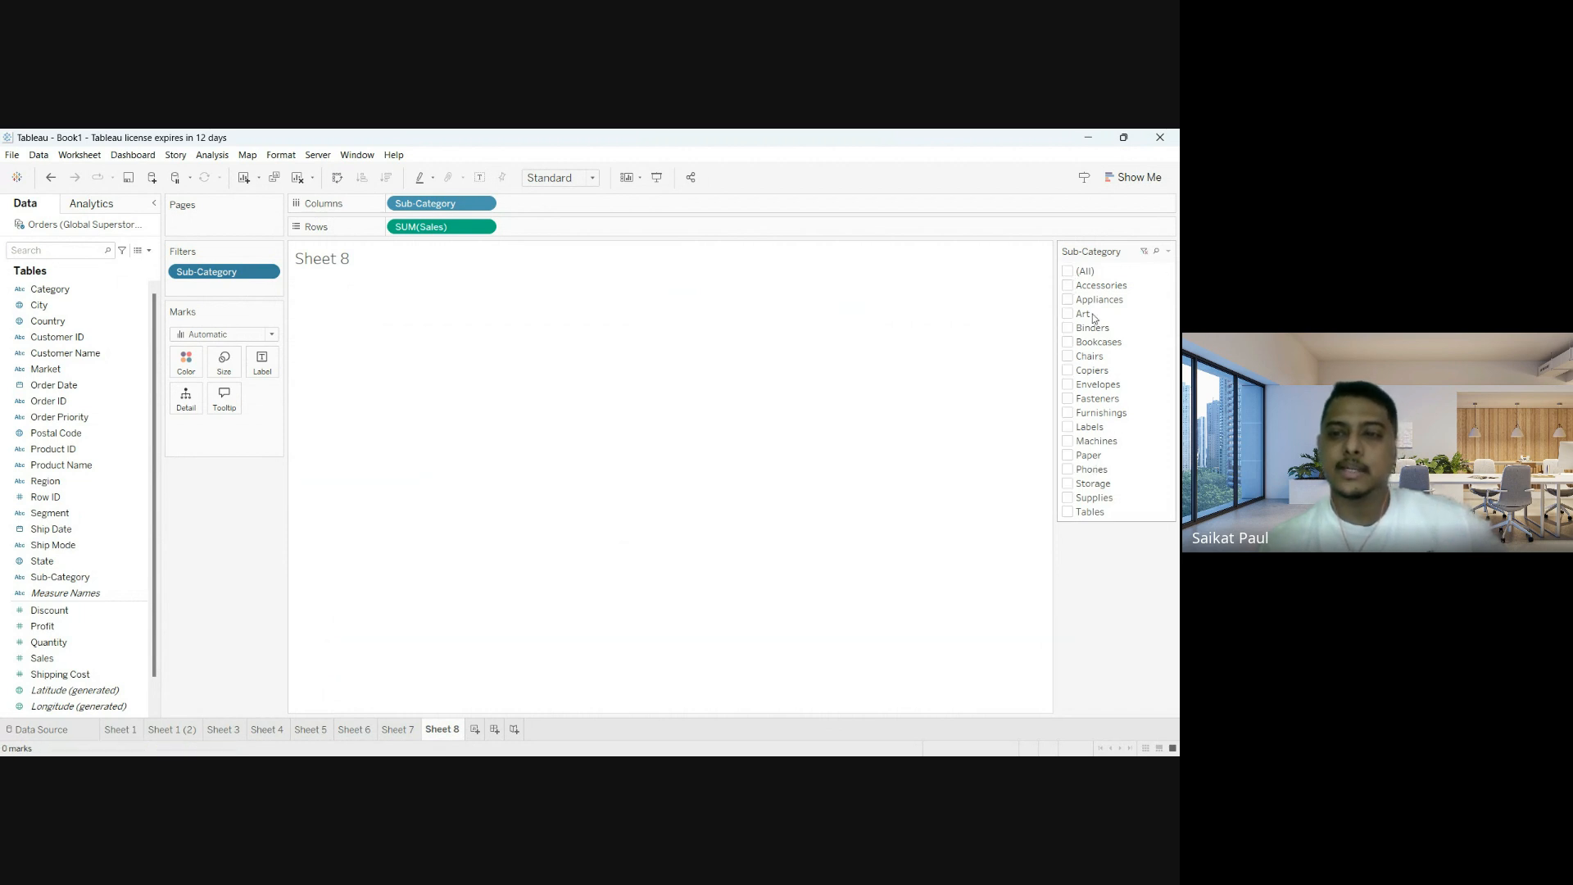
pyautogui.click(1067, 299)
pyautogui.click(1068, 314)
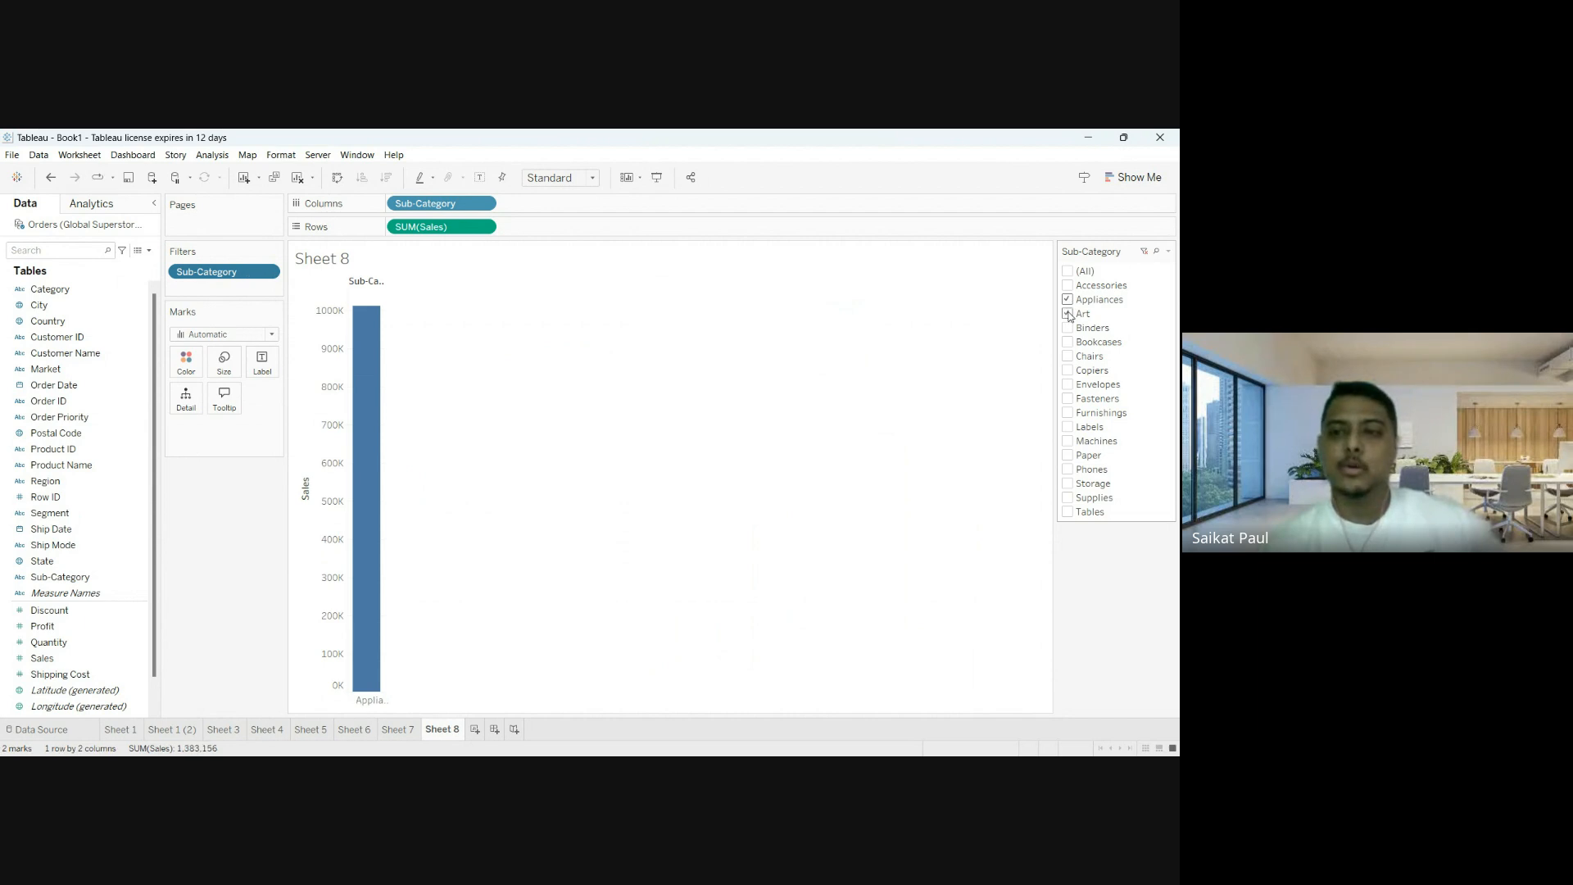
pyautogui.click(1067, 328)
pyautogui.click(1068, 343)
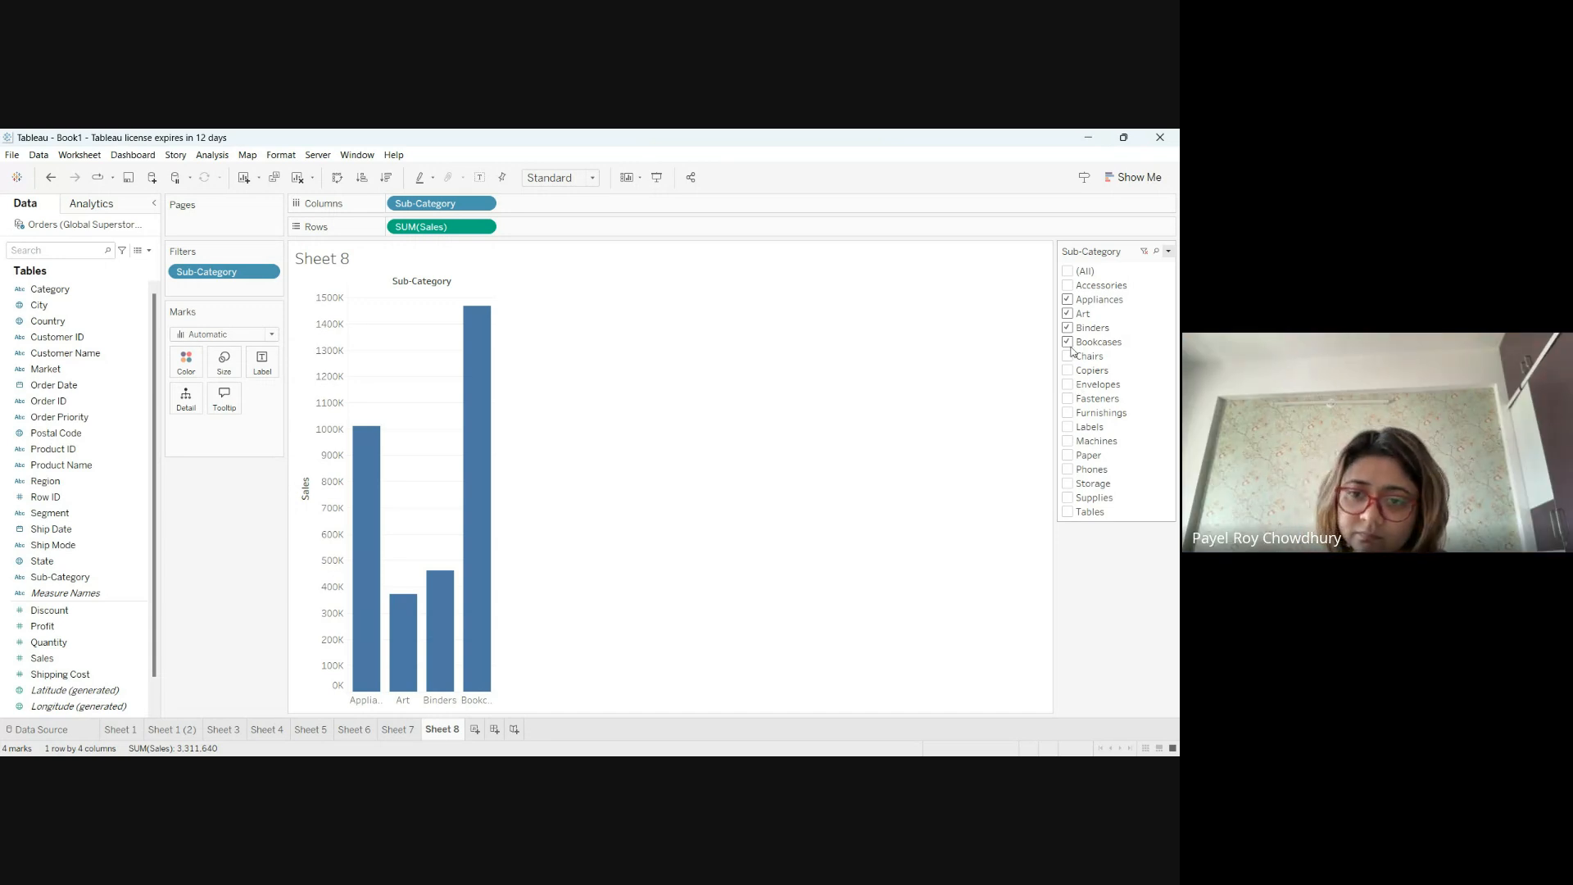
# Change the Sub-Category filter control to a single value list and filter the chart by Appliances, followed by Art.
pyautogui.click(1087, 385)
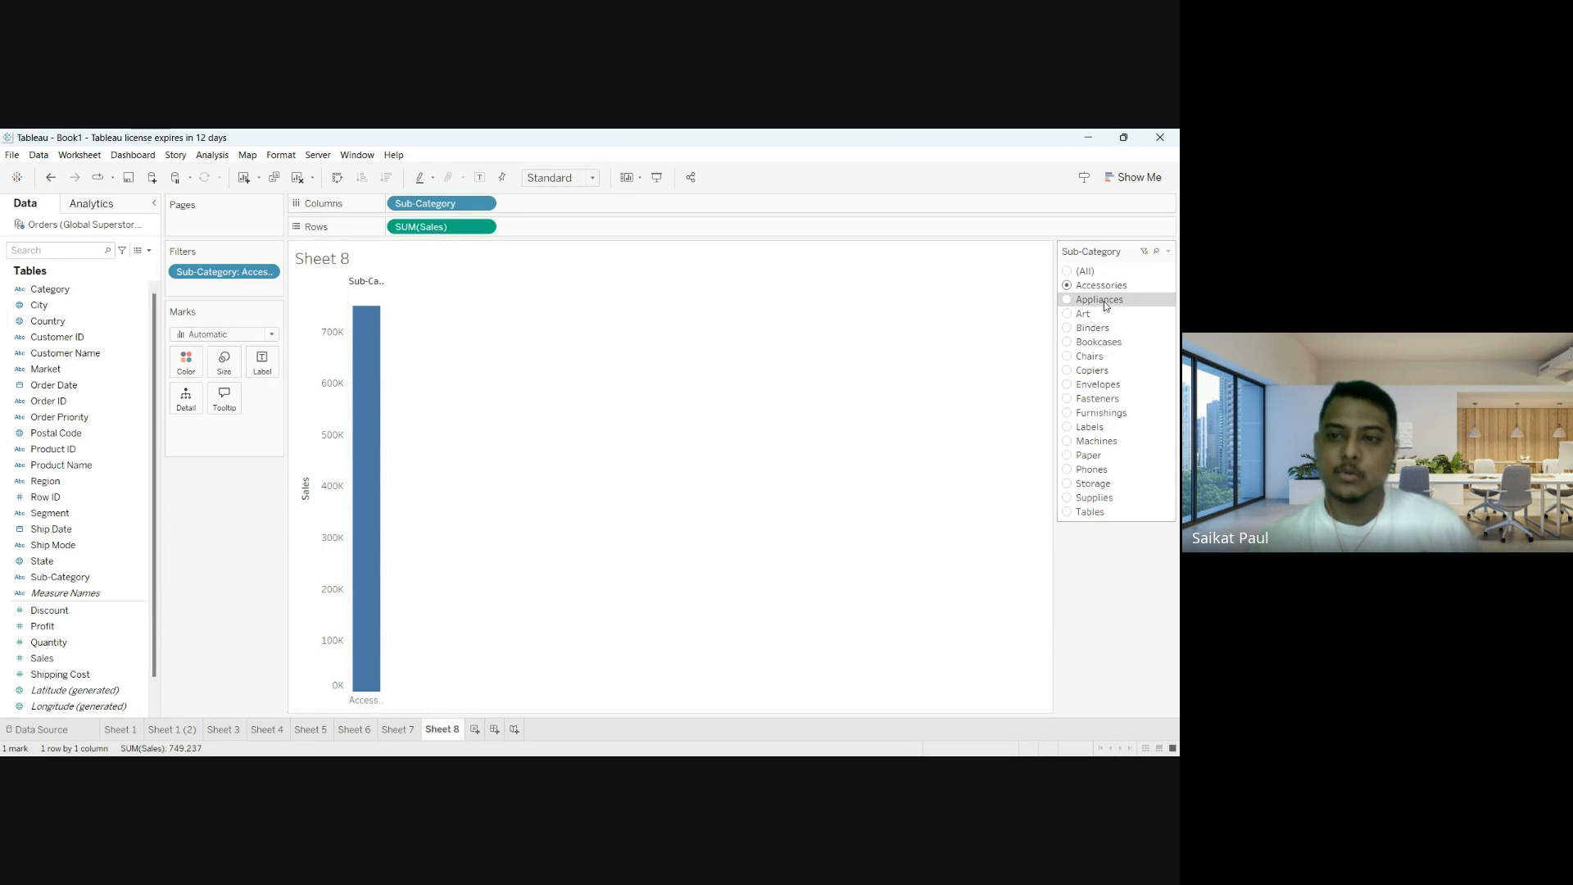
pyautogui.click(1066, 300)
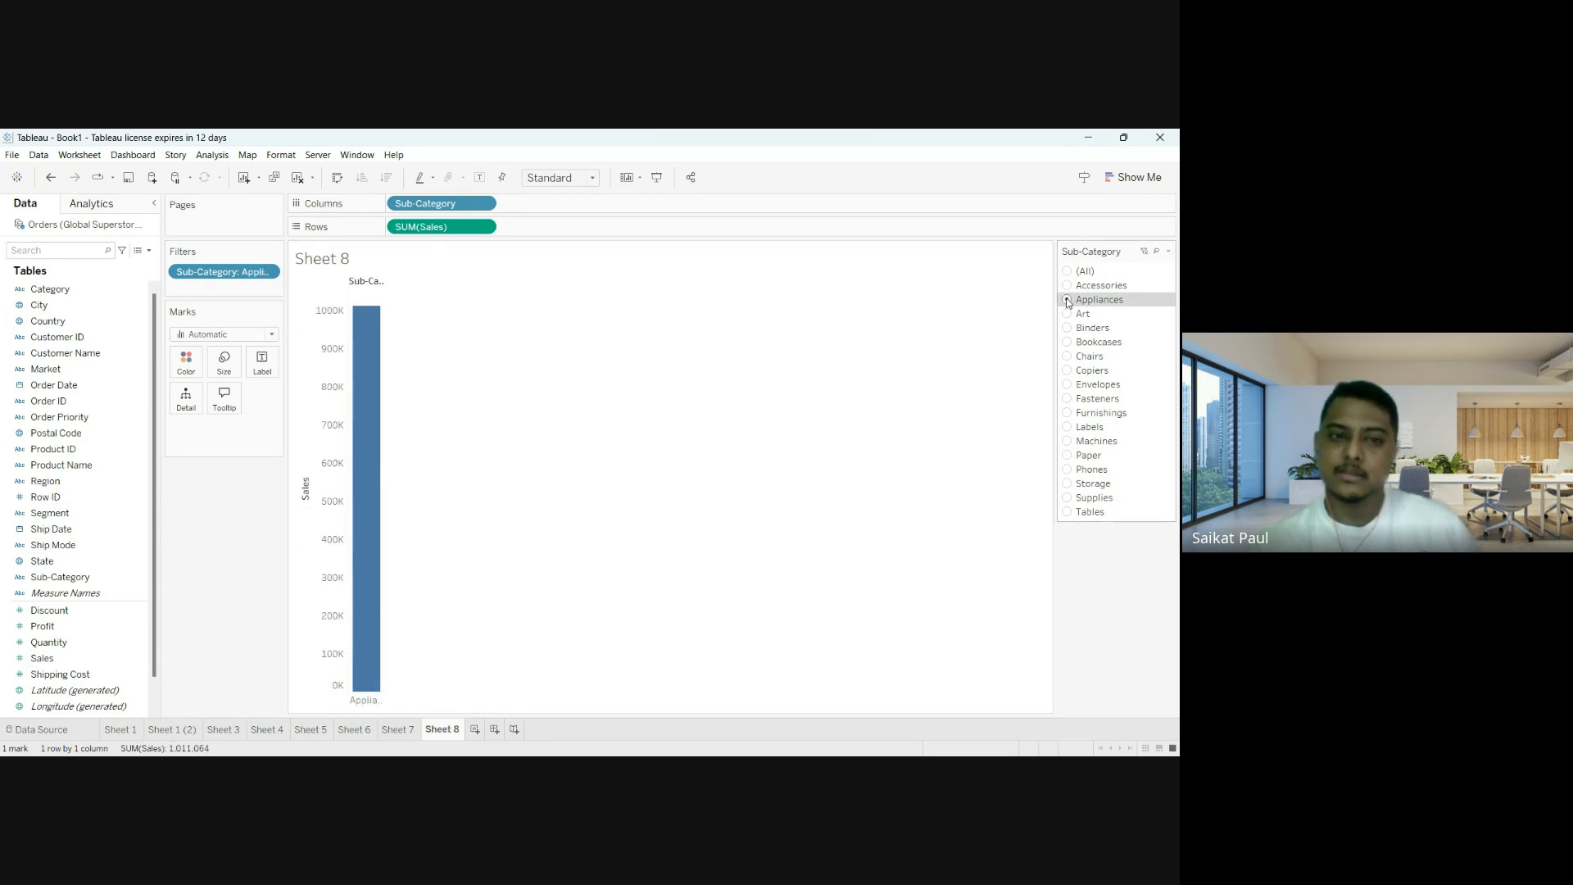
pyautogui.click(1068, 315)
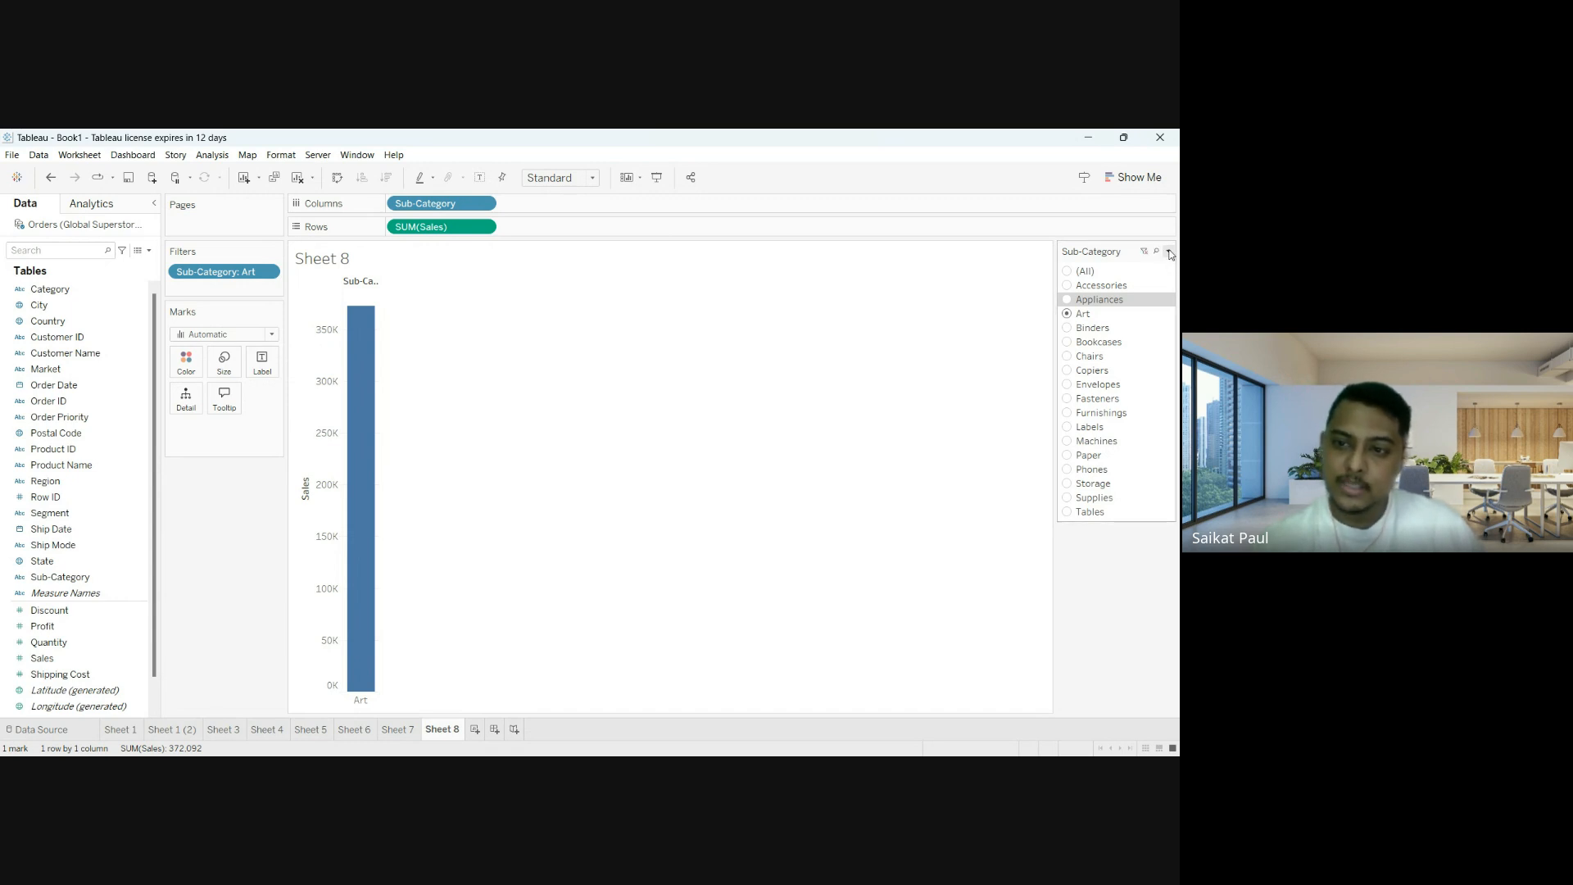
# Change the Sub-Category filter control to a single value dropdown and filter by Copiers, Chairs and Fasteners in turn.
pyautogui.click(1068, 401)
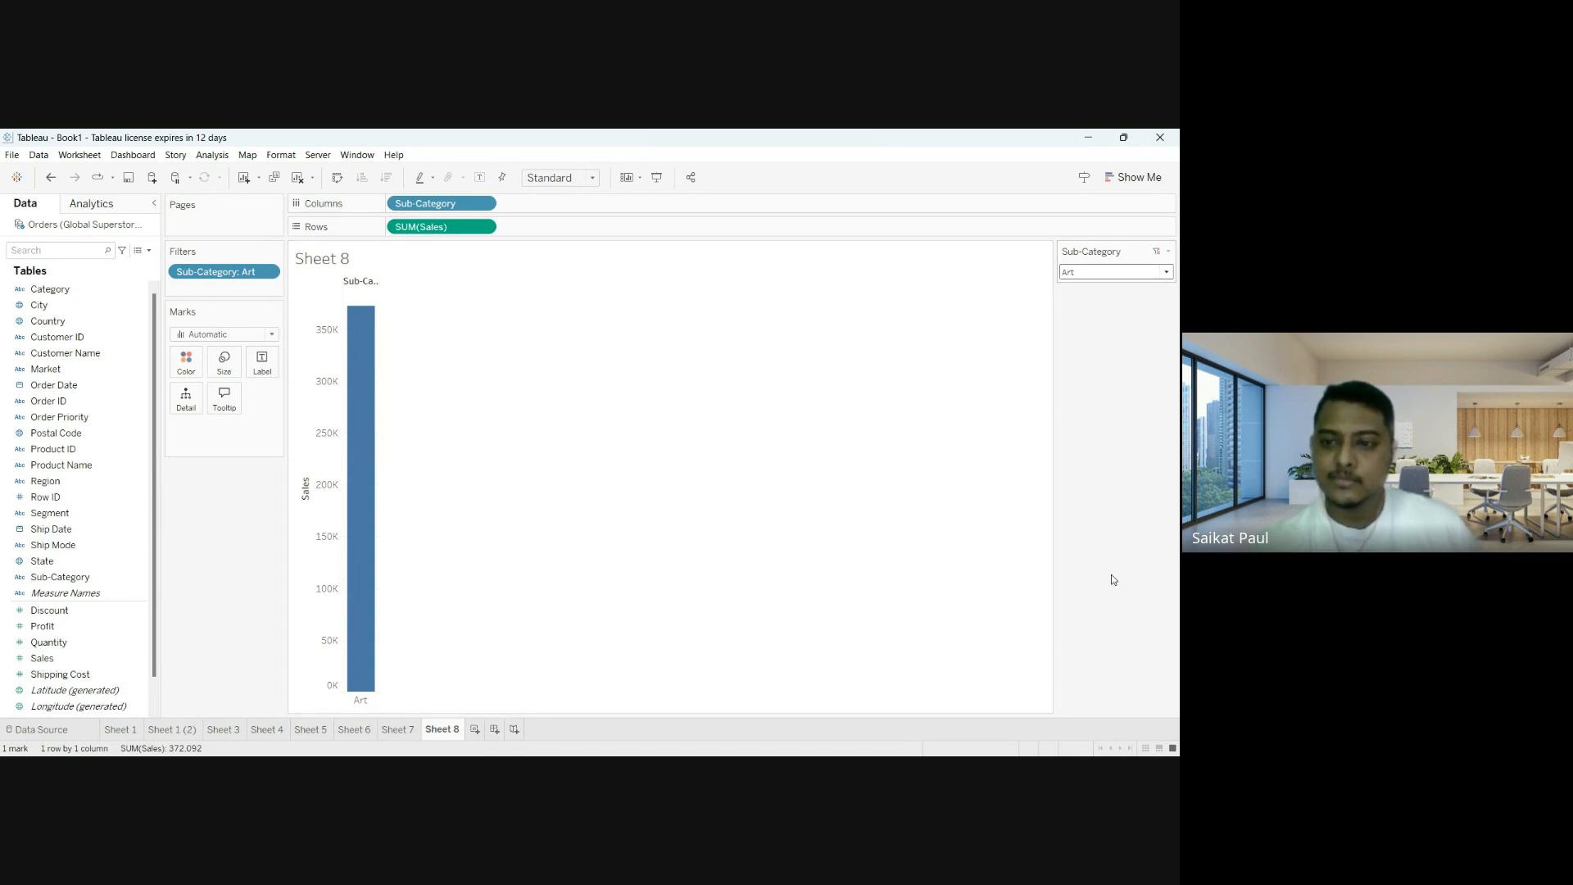
pyautogui.click(1089, 490)
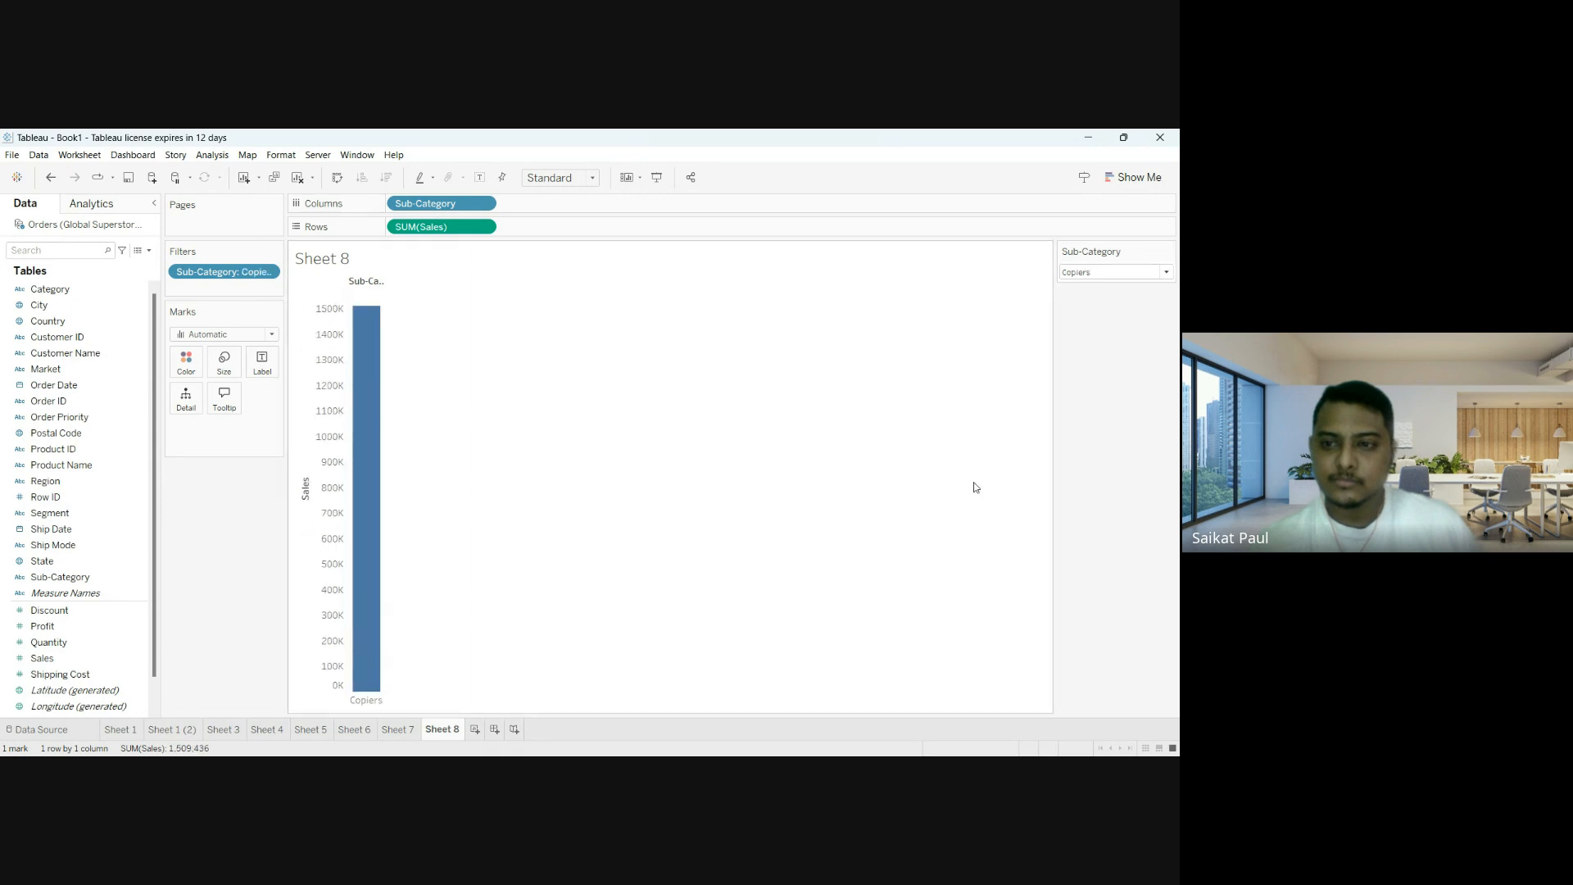
pyautogui.click(1169, 274)
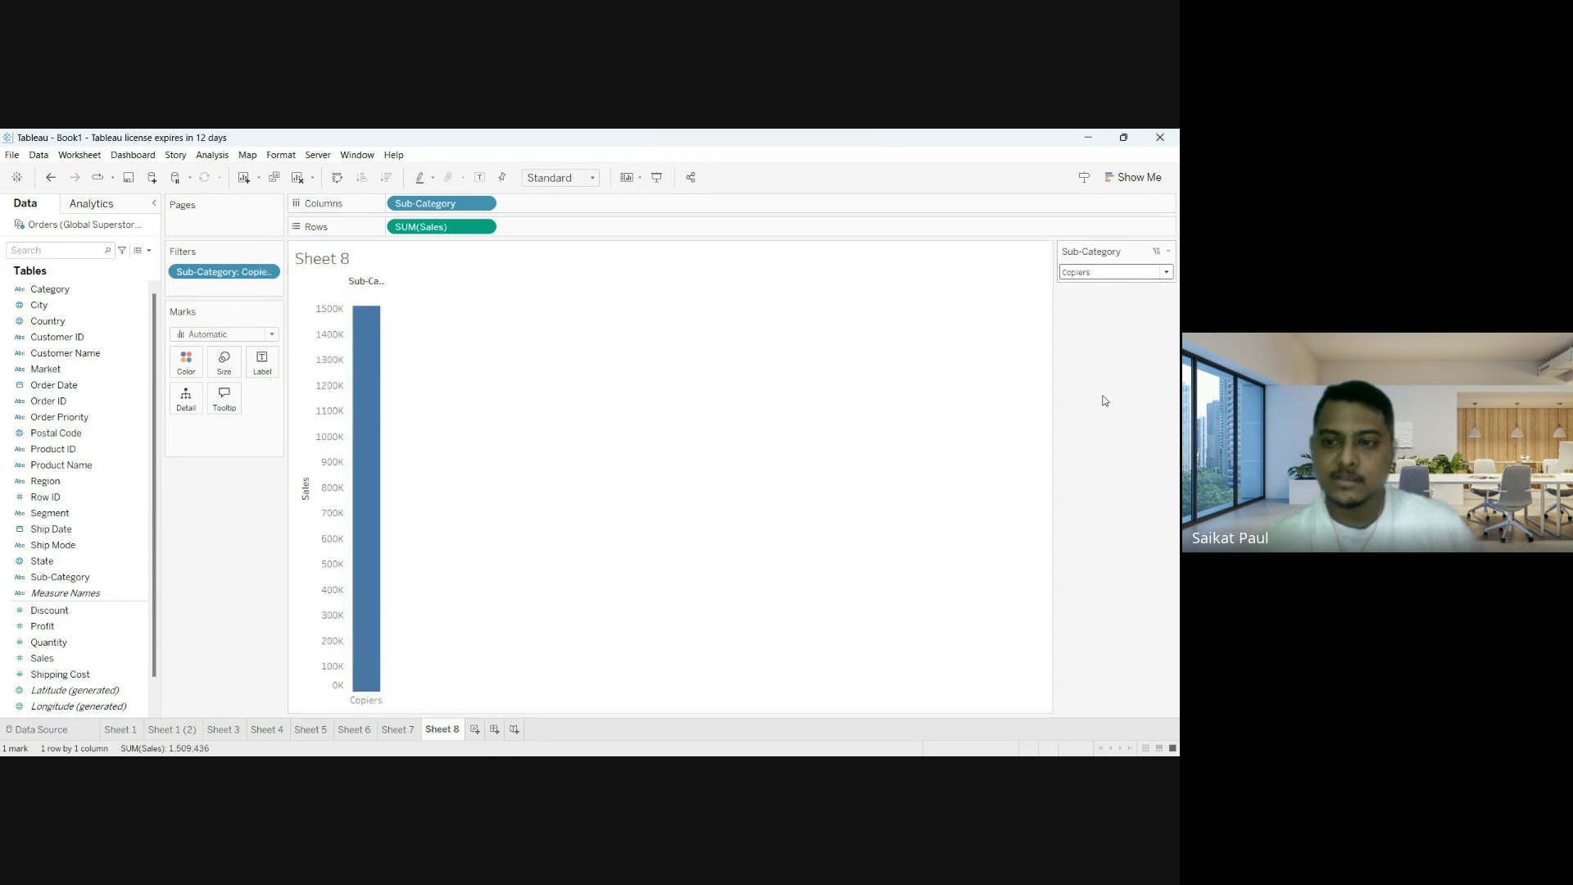
pyautogui.press('Up')
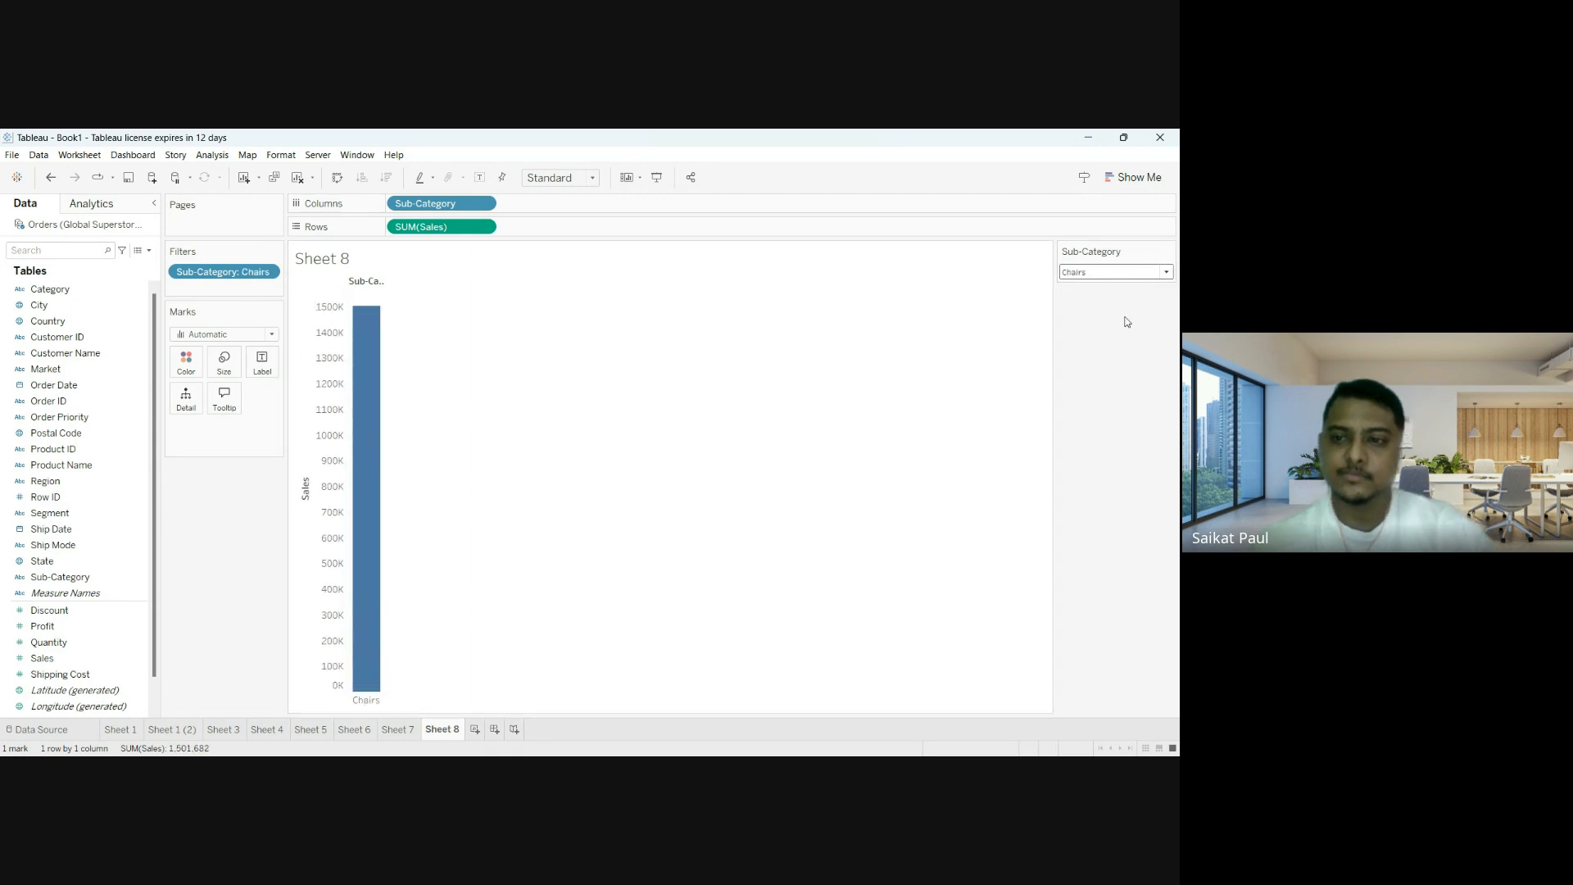
pyautogui.click(1098, 449)
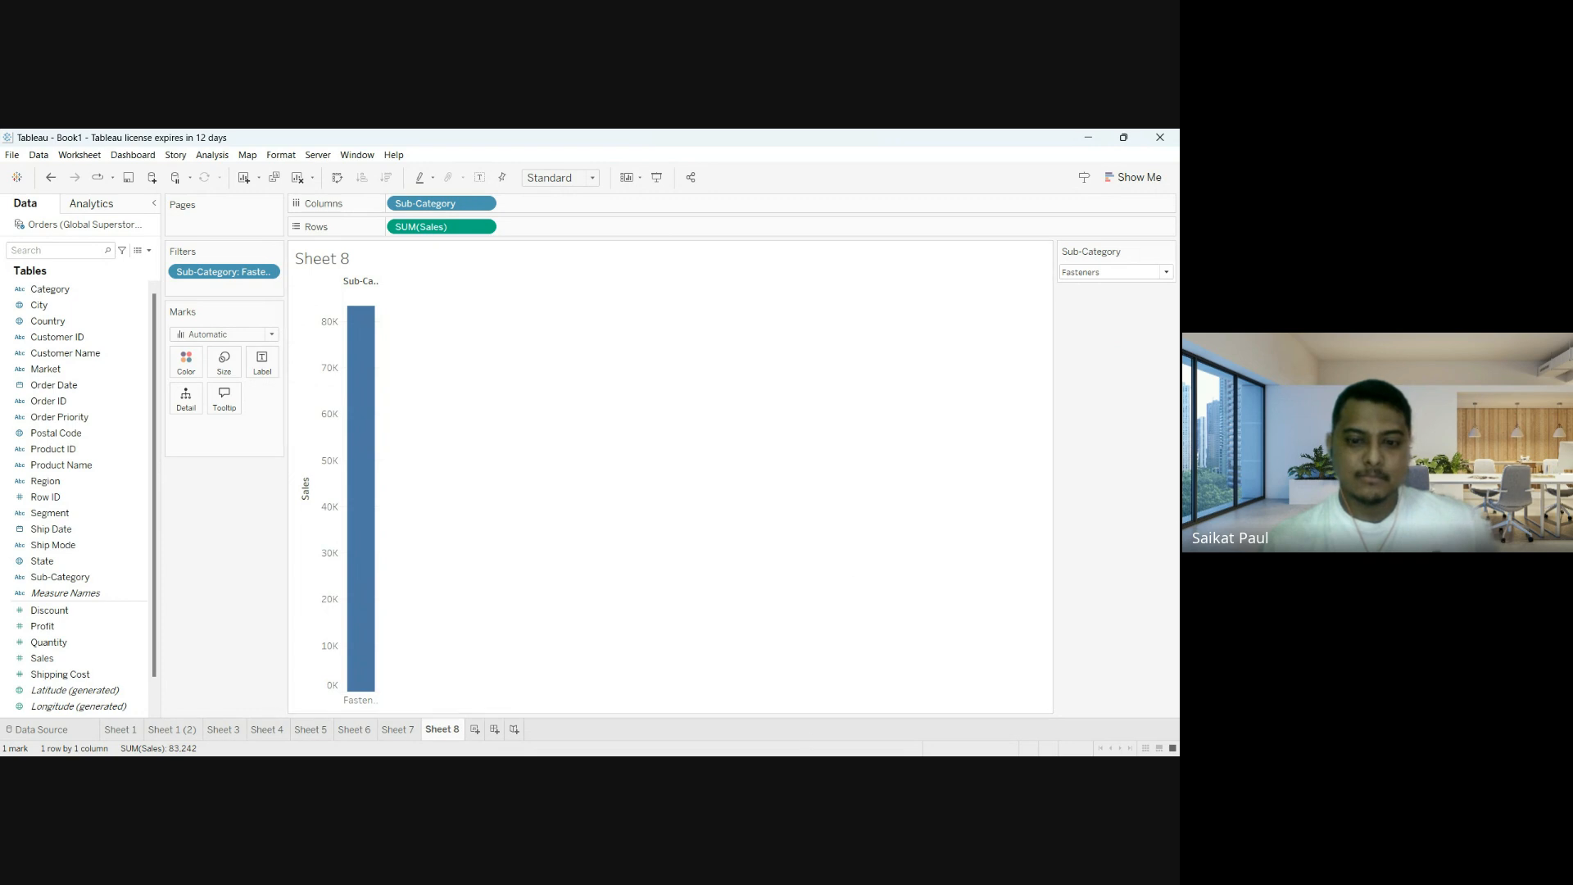
# Change the Sub-Category filter control on Sheet 8 to a single value slider.
pyautogui.click(711, 770)
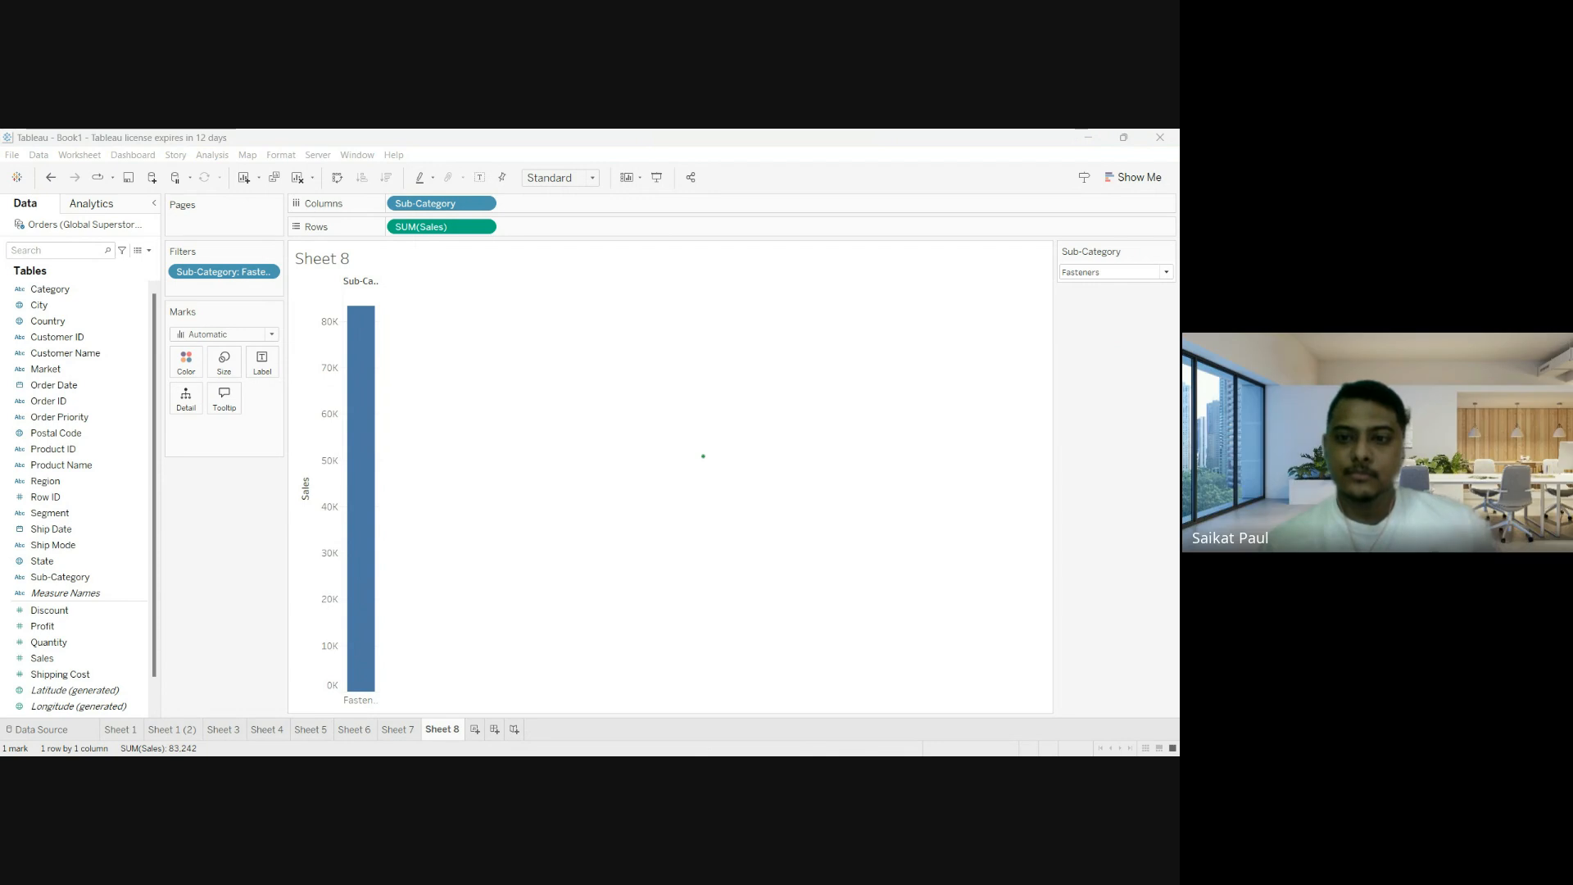
pyautogui.click(1082, 320)
pyautogui.moveTo(1173, 281)
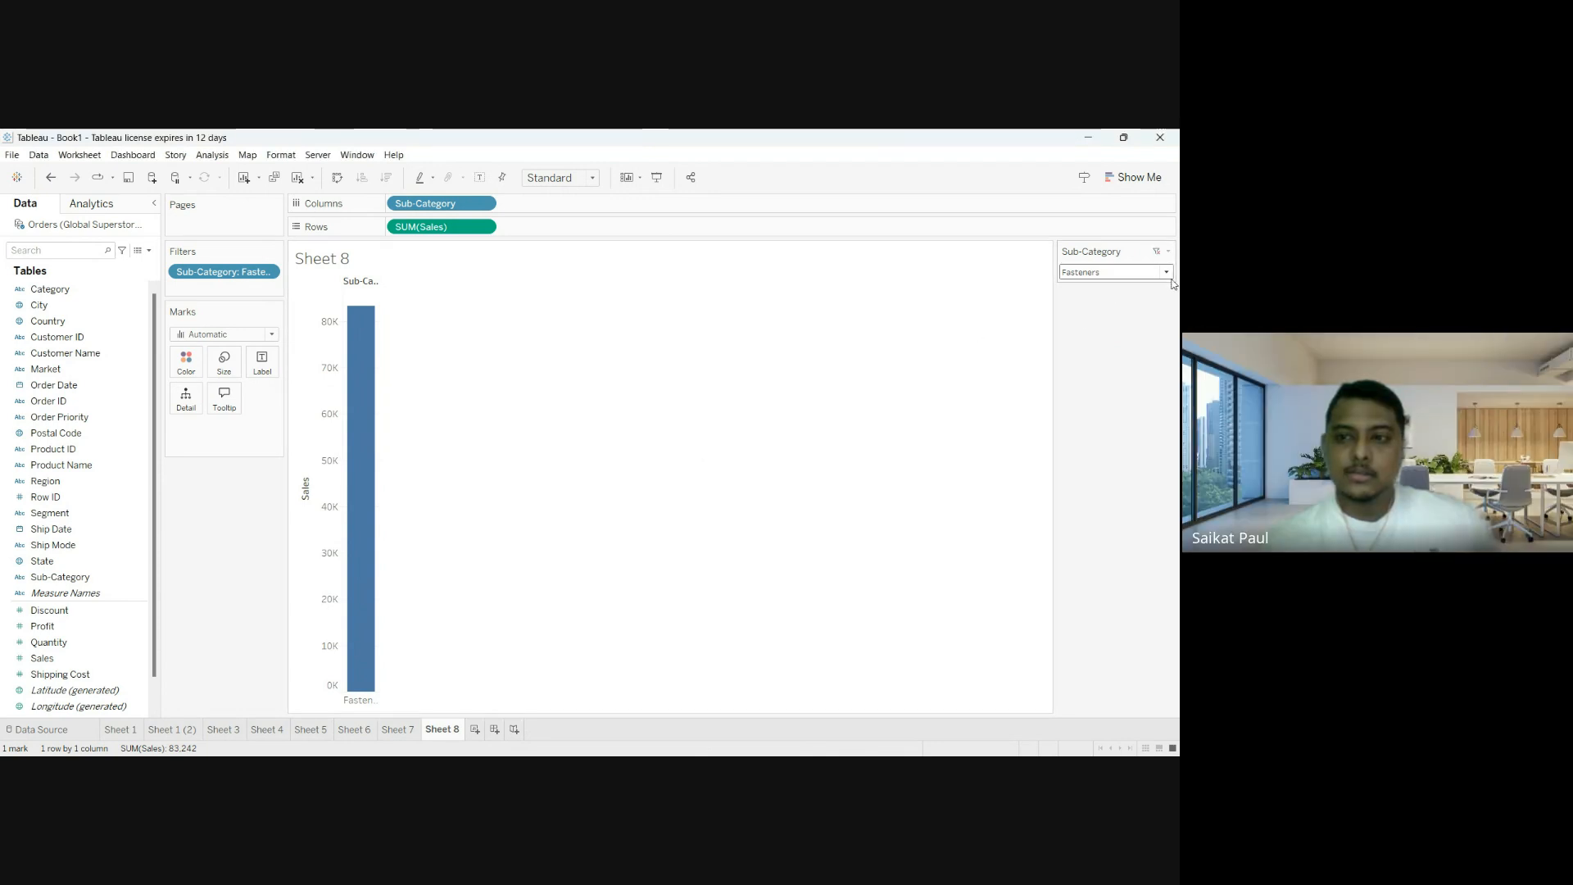
pyautogui.click(1078, 414)
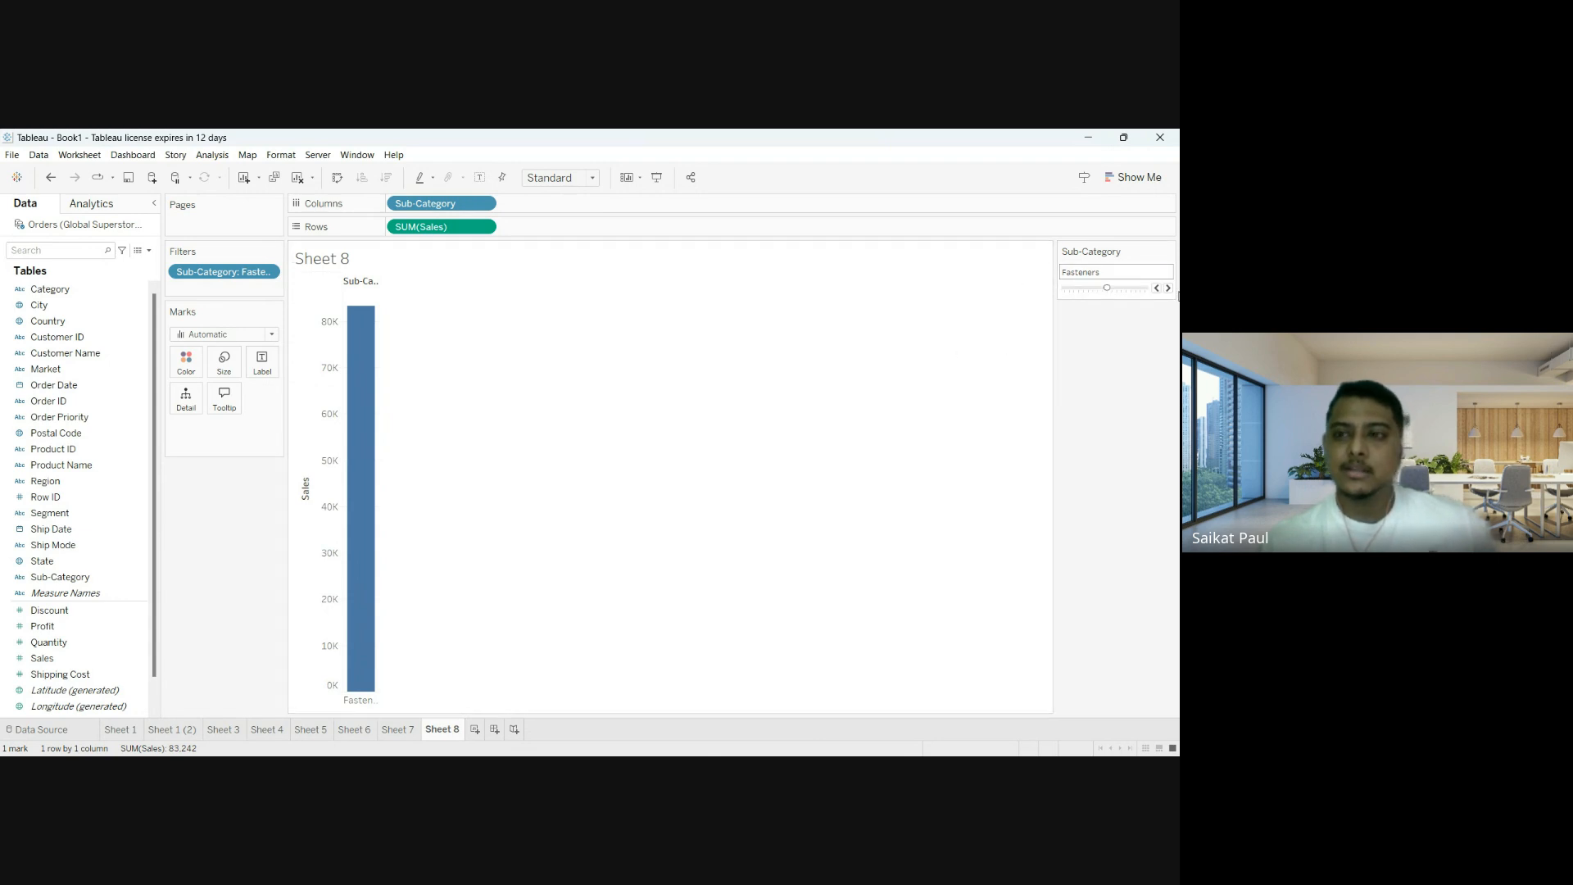
# Step the Sub-Category slider forward from Fasteners to Paper, back to Labels, and forward to Machines.
pyautogui.click(1168, 288)
pyautogui.click(1168, 289)
pyautogui.click(1168, 288)
pyautogui.click(1168, 288)
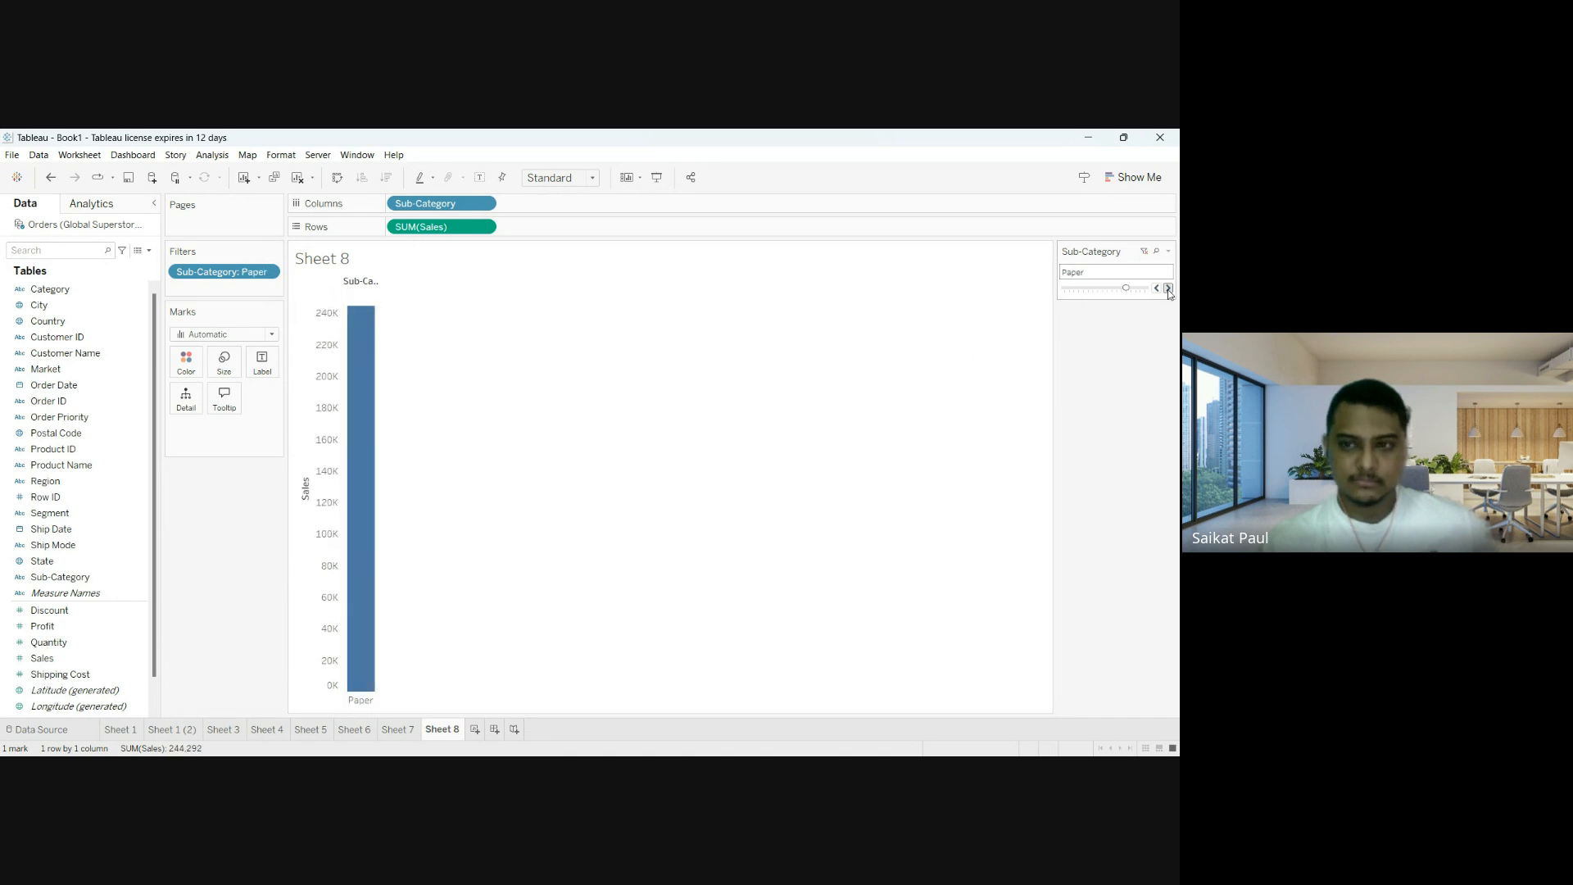
pyautogui.click(1157, 288)
pyautogui.click(1157, 289)
pyautogui.click(1168, 288)
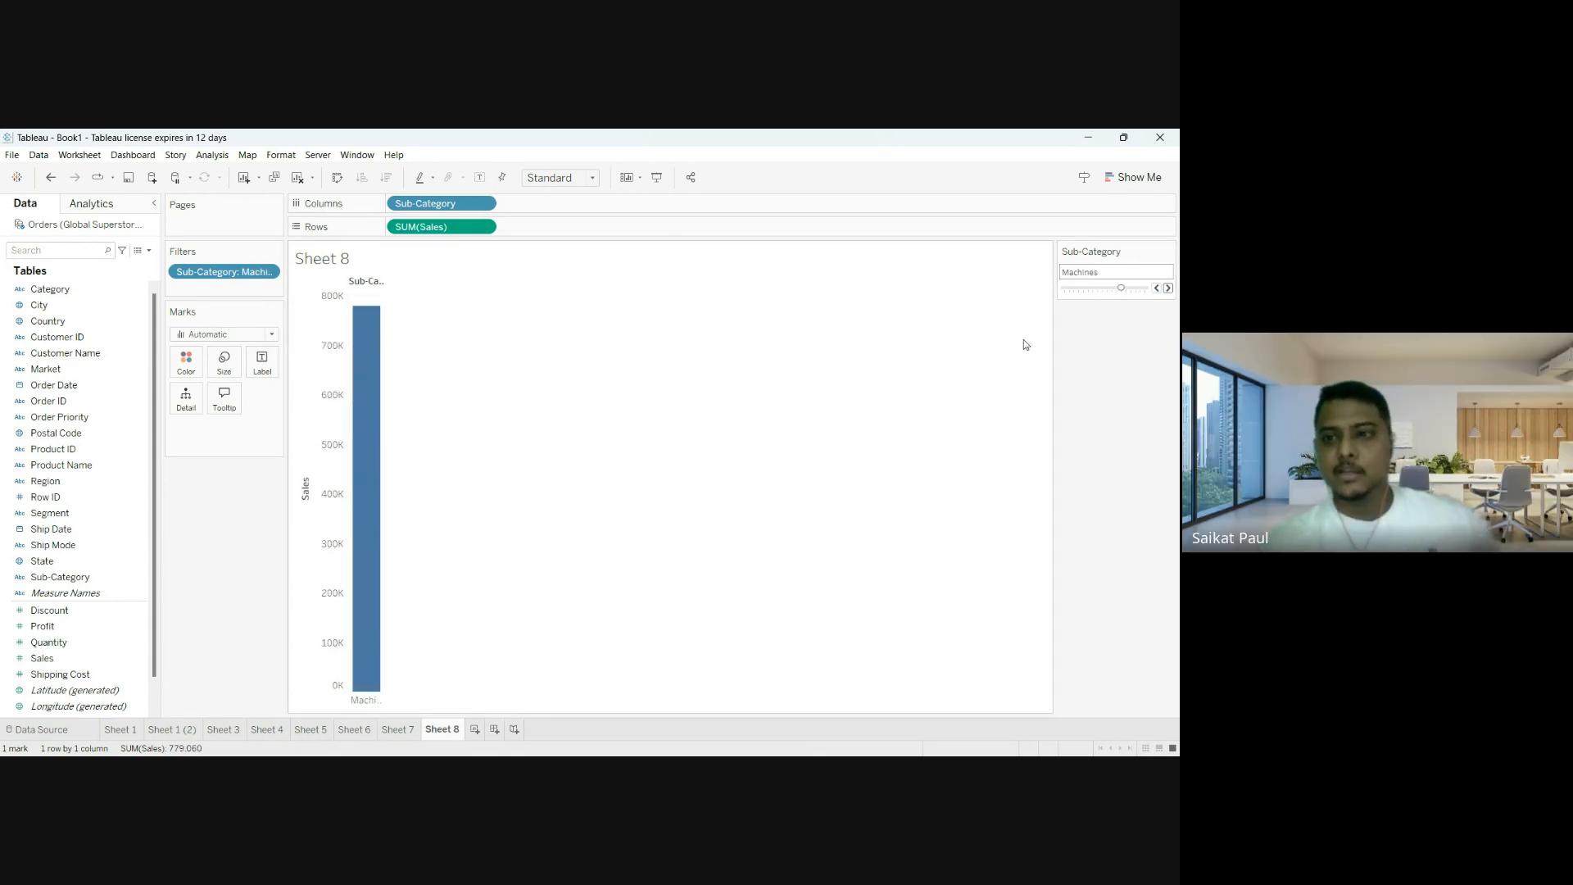
# Change the Sub-Category filter control to a multiple values list and include all sub-categories.
pyautogui.click(1065, 428)
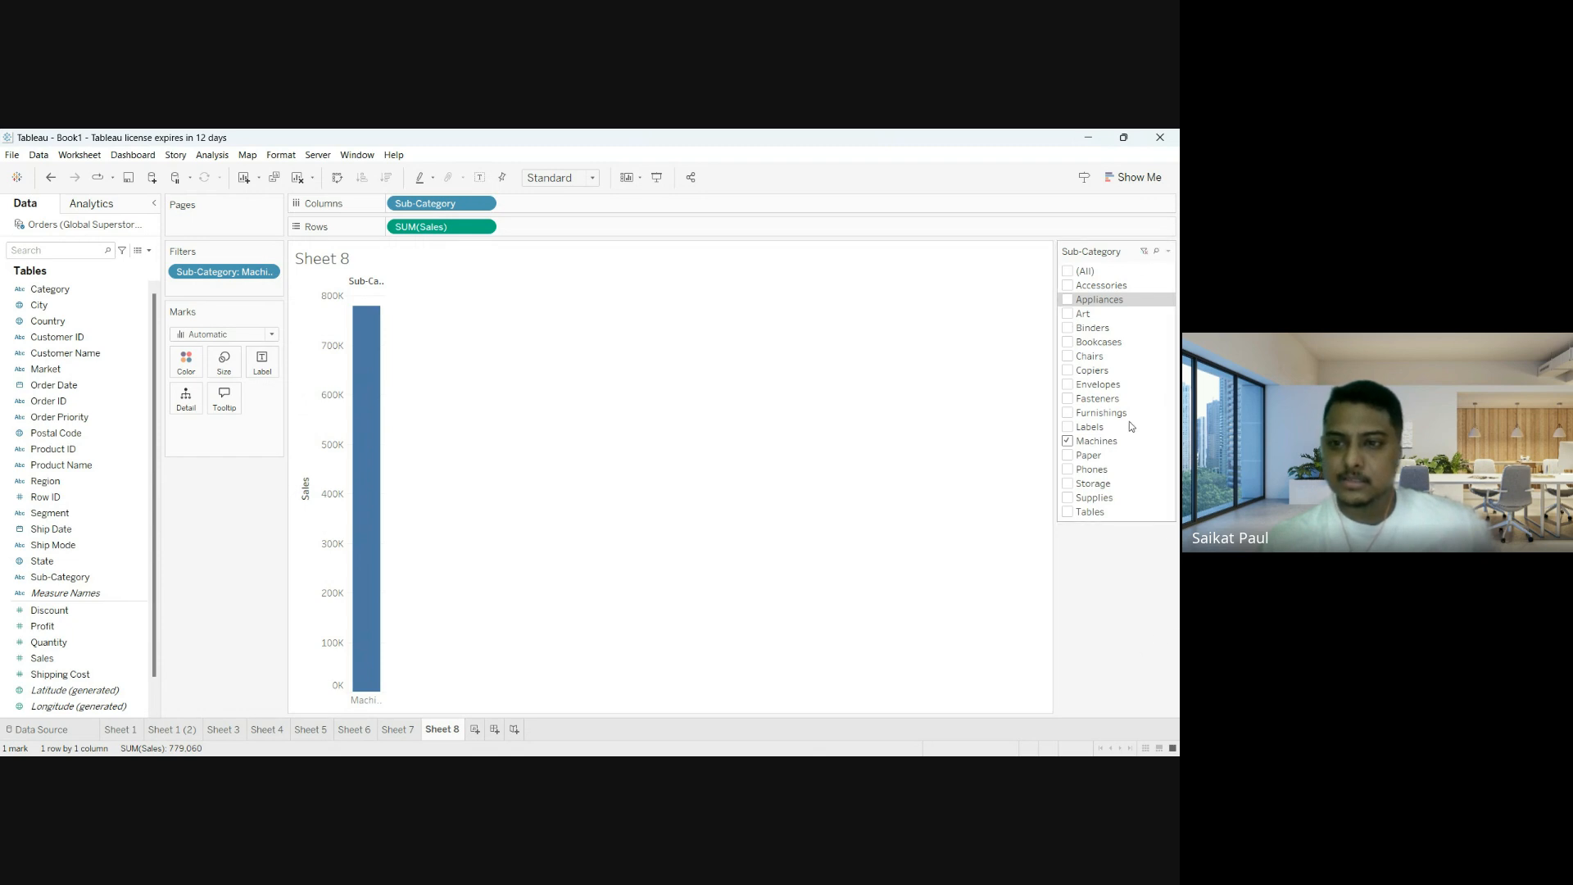
pyautogui.click(1067, 273)
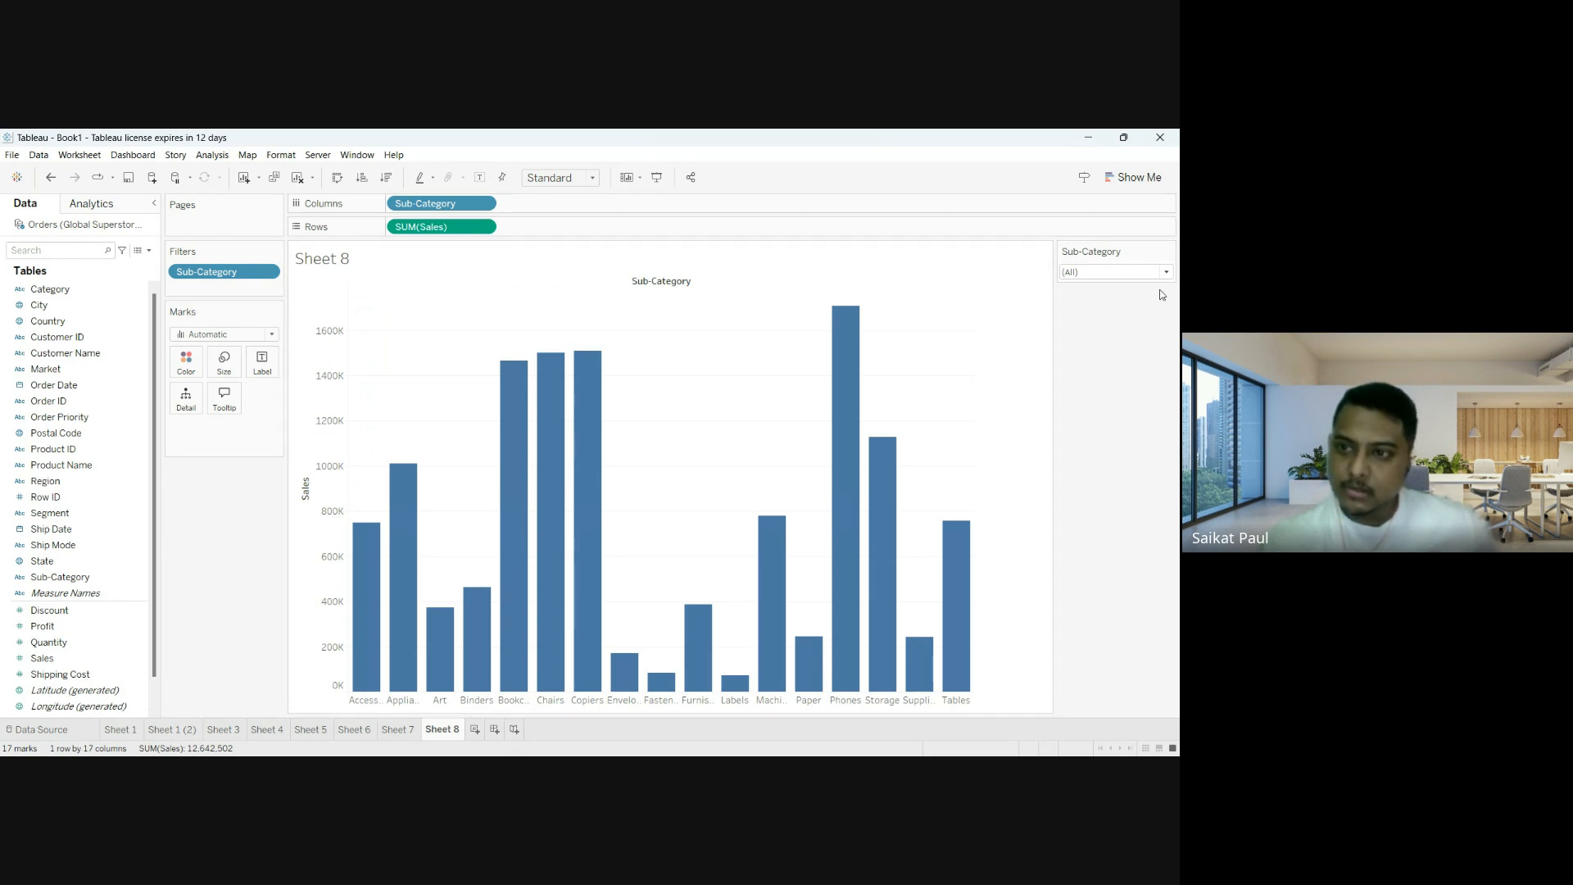
# In a multiple values dropdown, limit the Sub-Category filter to Appliances, Art, Binders, Bookcases, Chairs, Copiers and Envelopes.
pyautogui.click(1167, 273)
pyautogui.click(1073, 299)
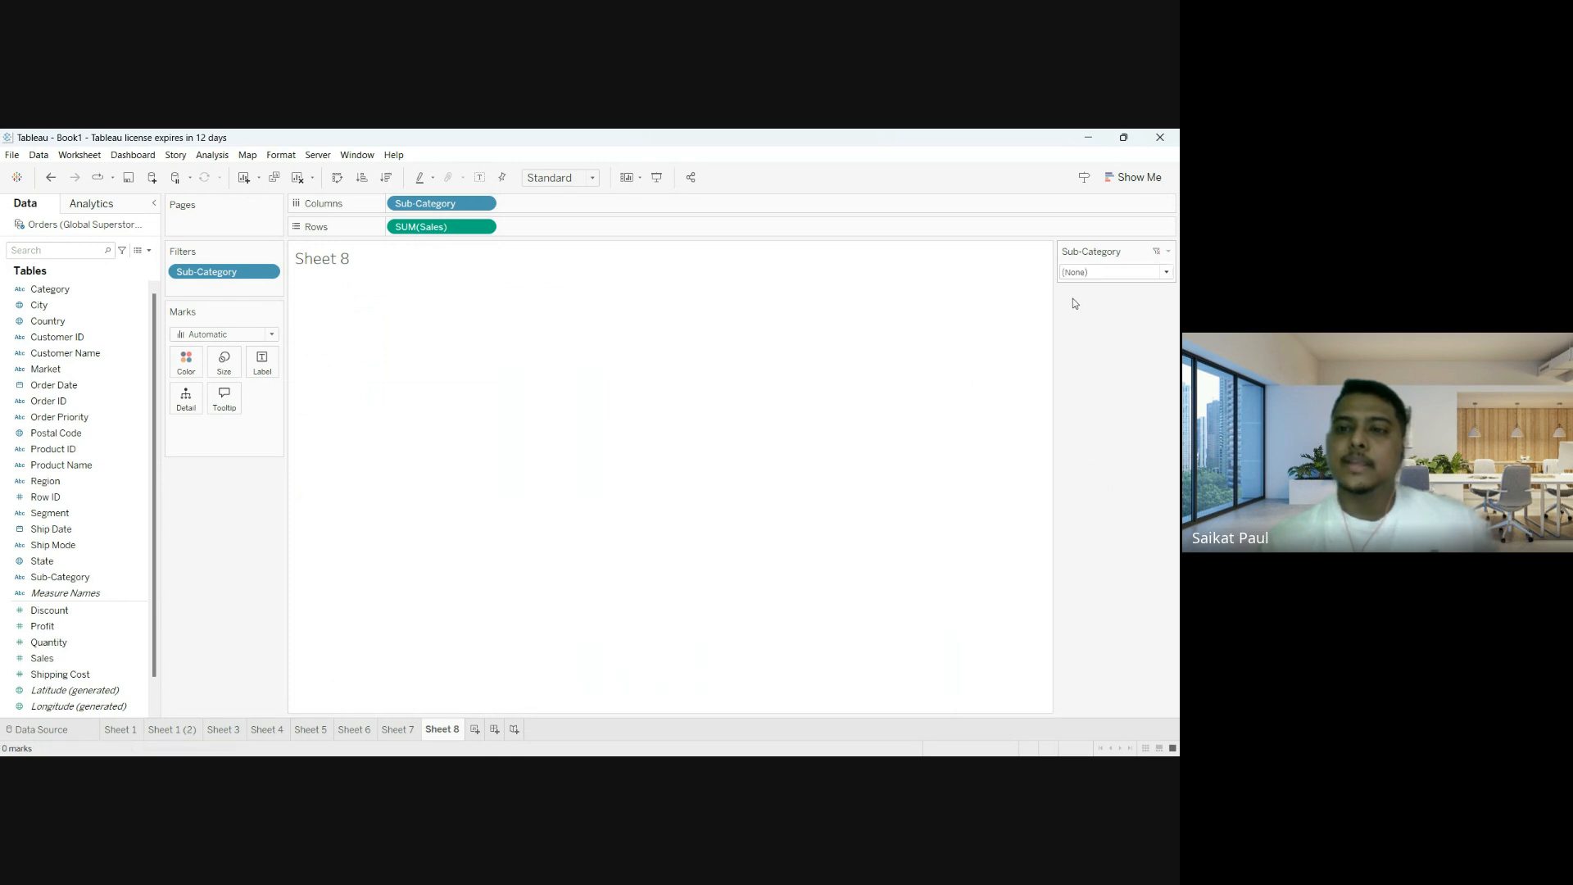
pyautogui.click(1068, 329)
pyautogui.click(1068, 355)
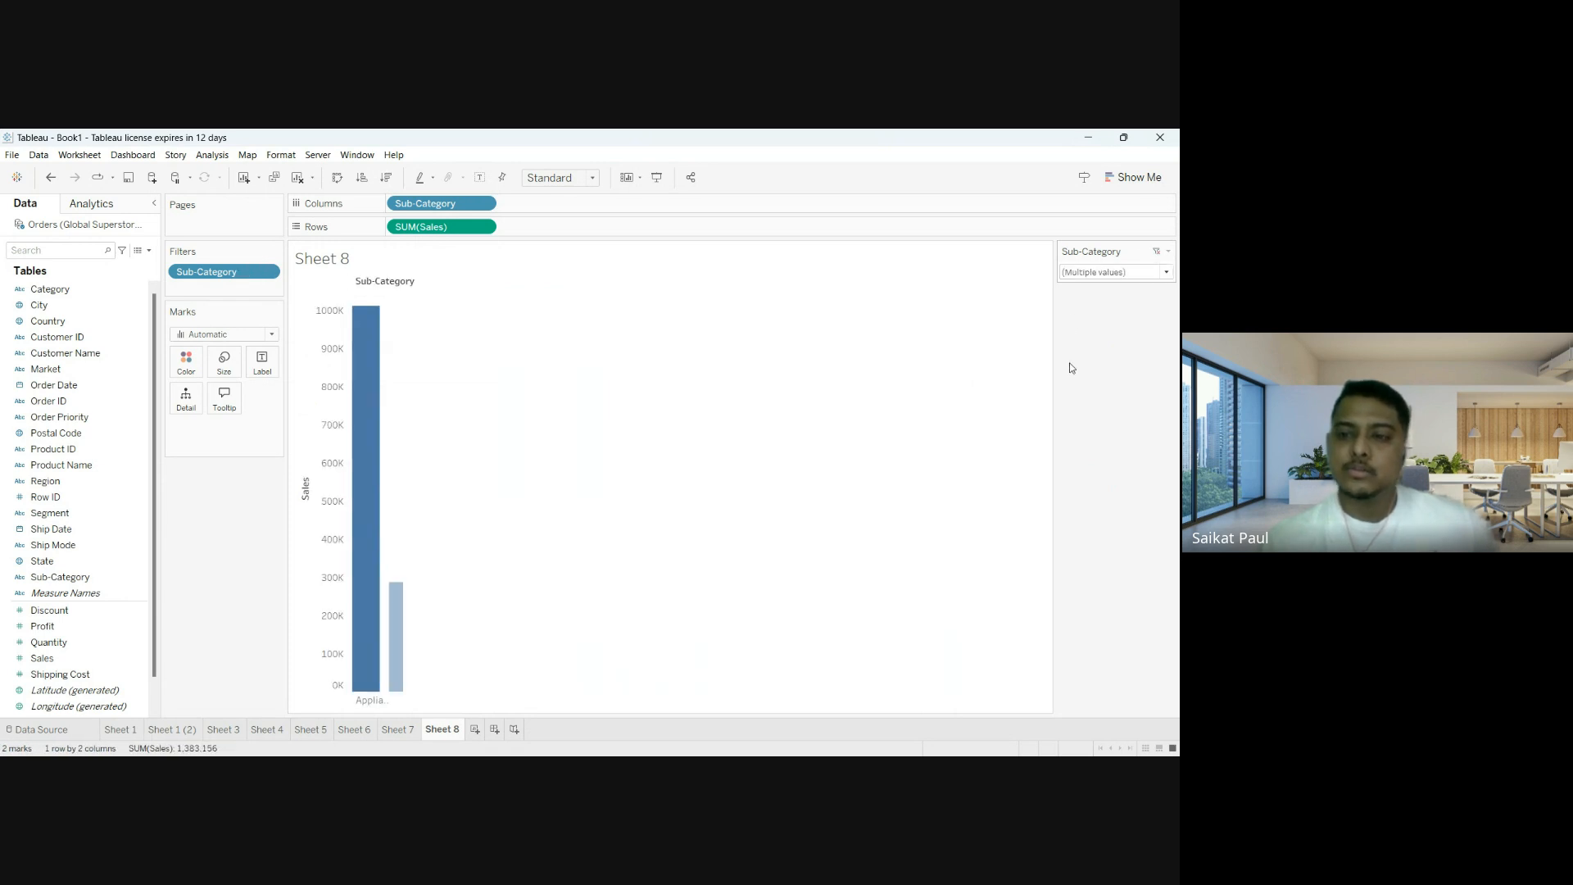
pyautogui.click(1068, 380)
pyautogui.click(1070, 383)
pyautogui.click(1070, 398)
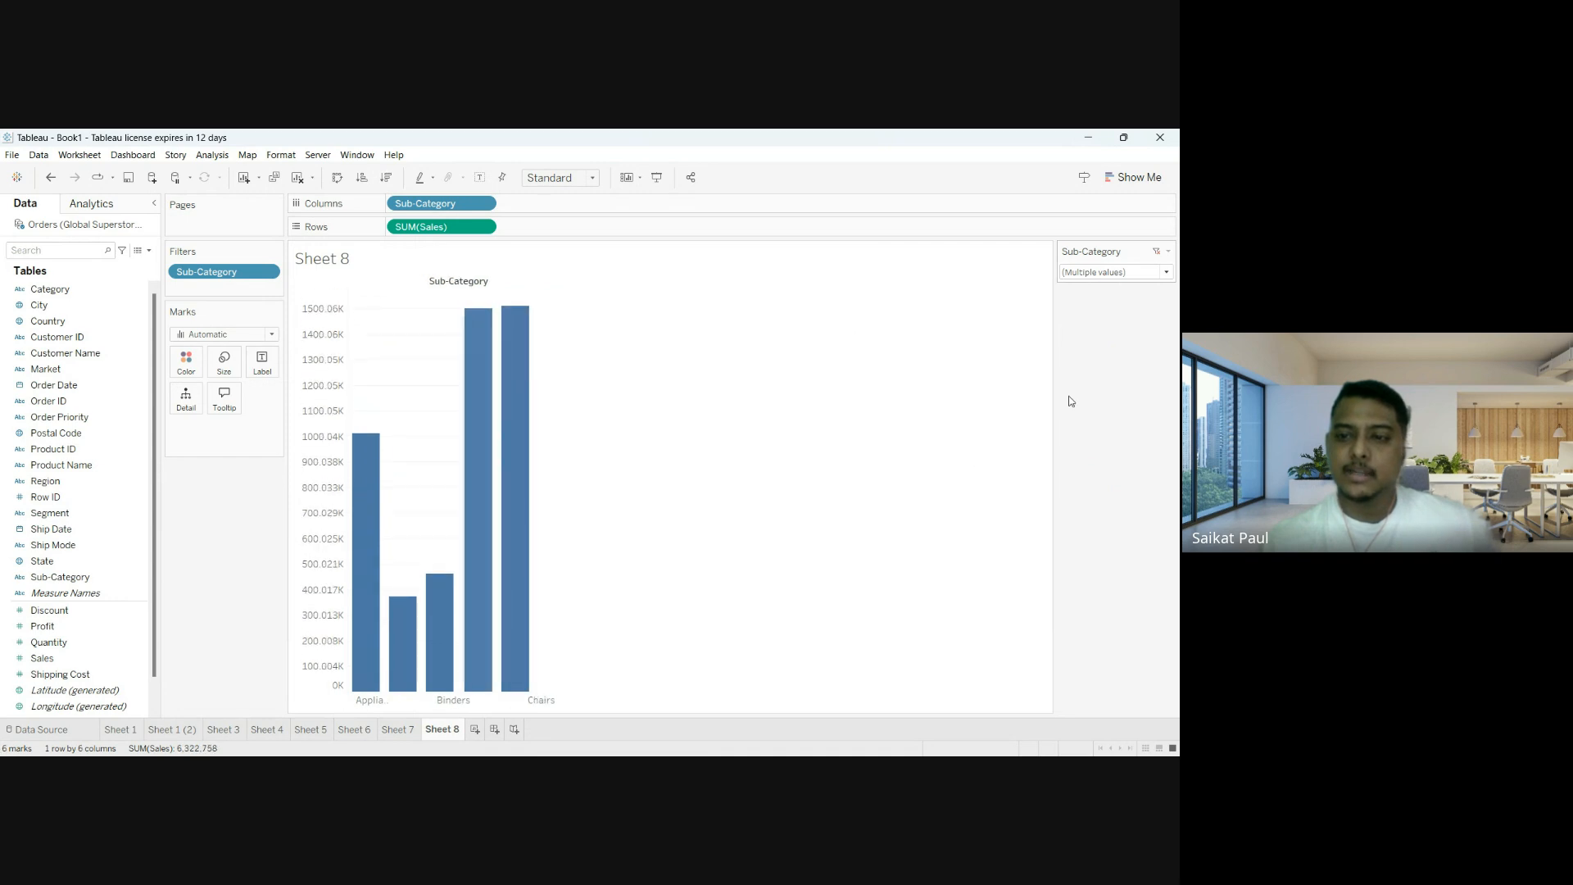
pyautogui.click(1067, 415)
pyautogui.click(1067, 432)
pyautogui.click(1167, 271)
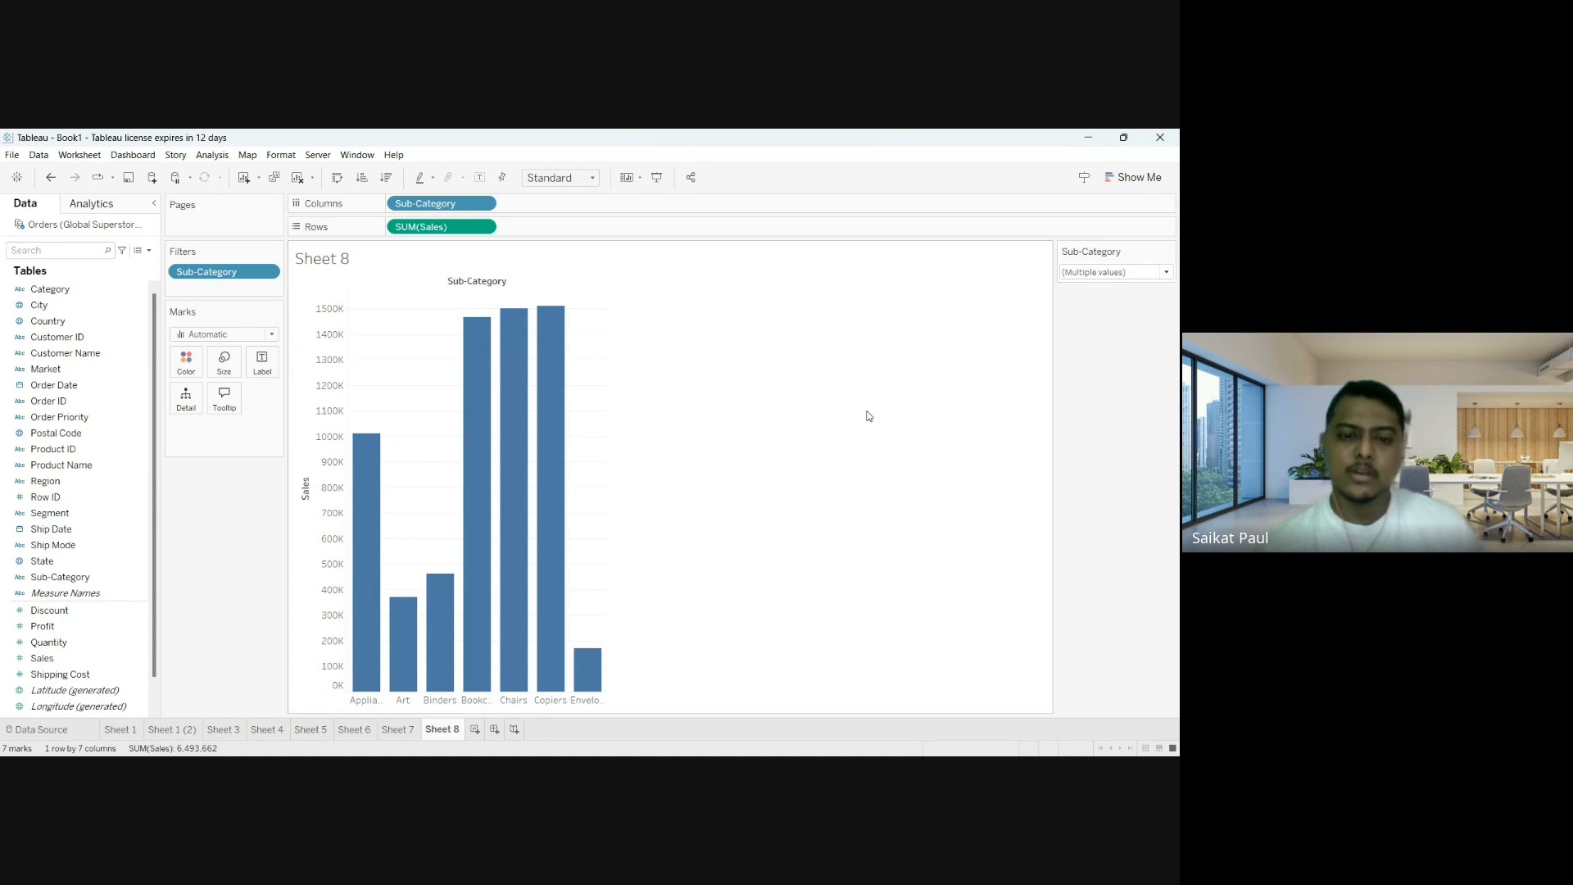
# Create a dashboard and place Sheets 3 and 4 side by side, with Sheet 5 below Sheet 3 and Sheet 6 below Sheet 4.
pyautogui.click(696, 770)
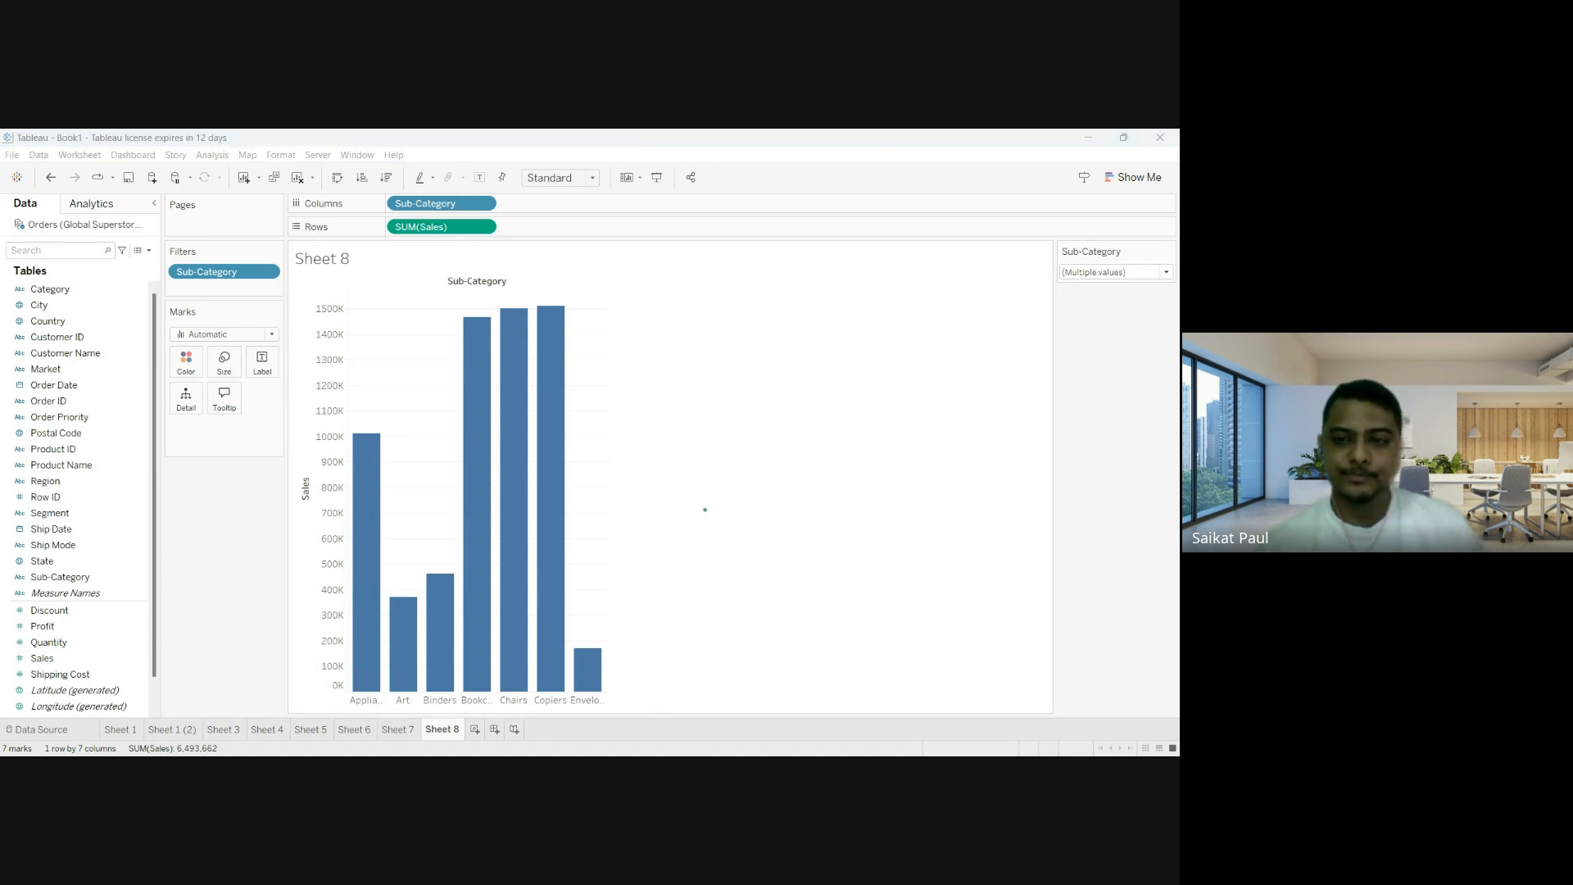
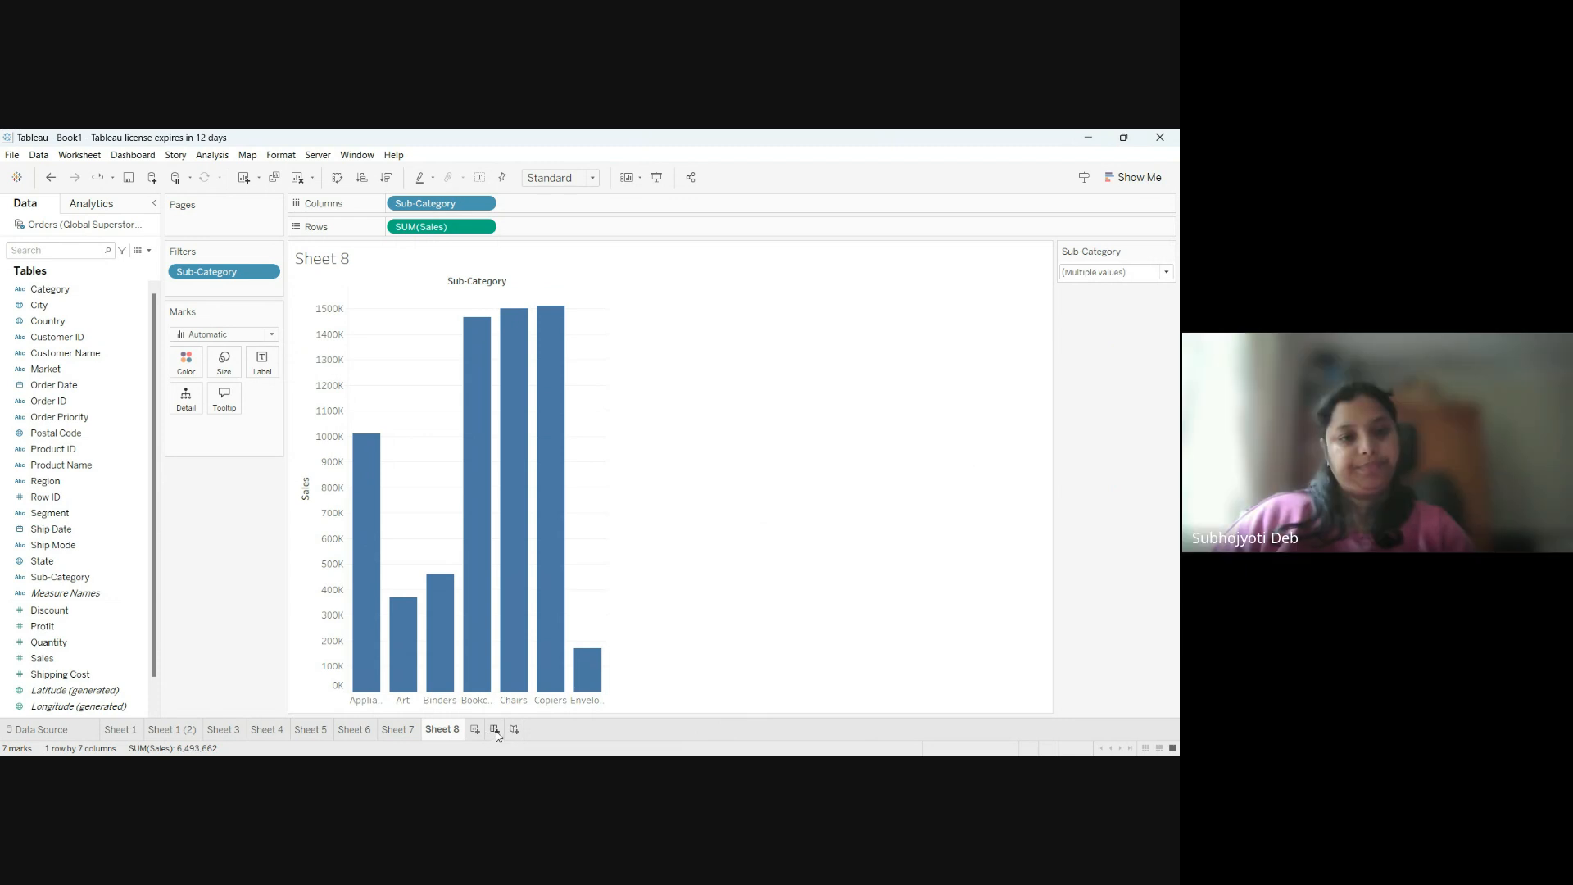
pyautogui.click(494, 730)
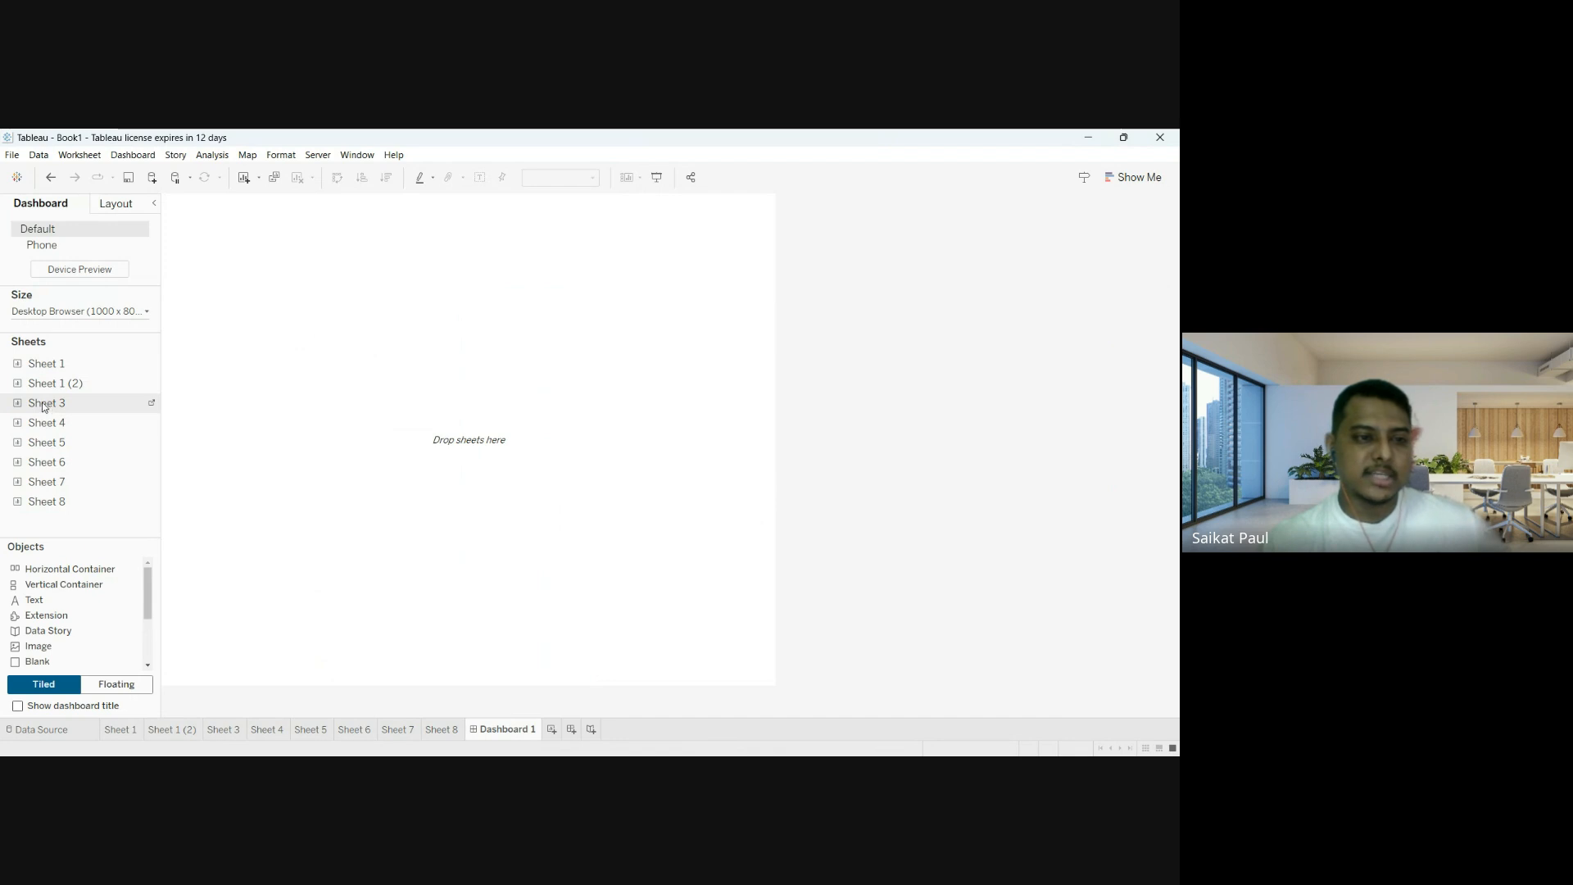
pyautogui.moveTo(44, 406); pyautogui.dragTo(227, 272)
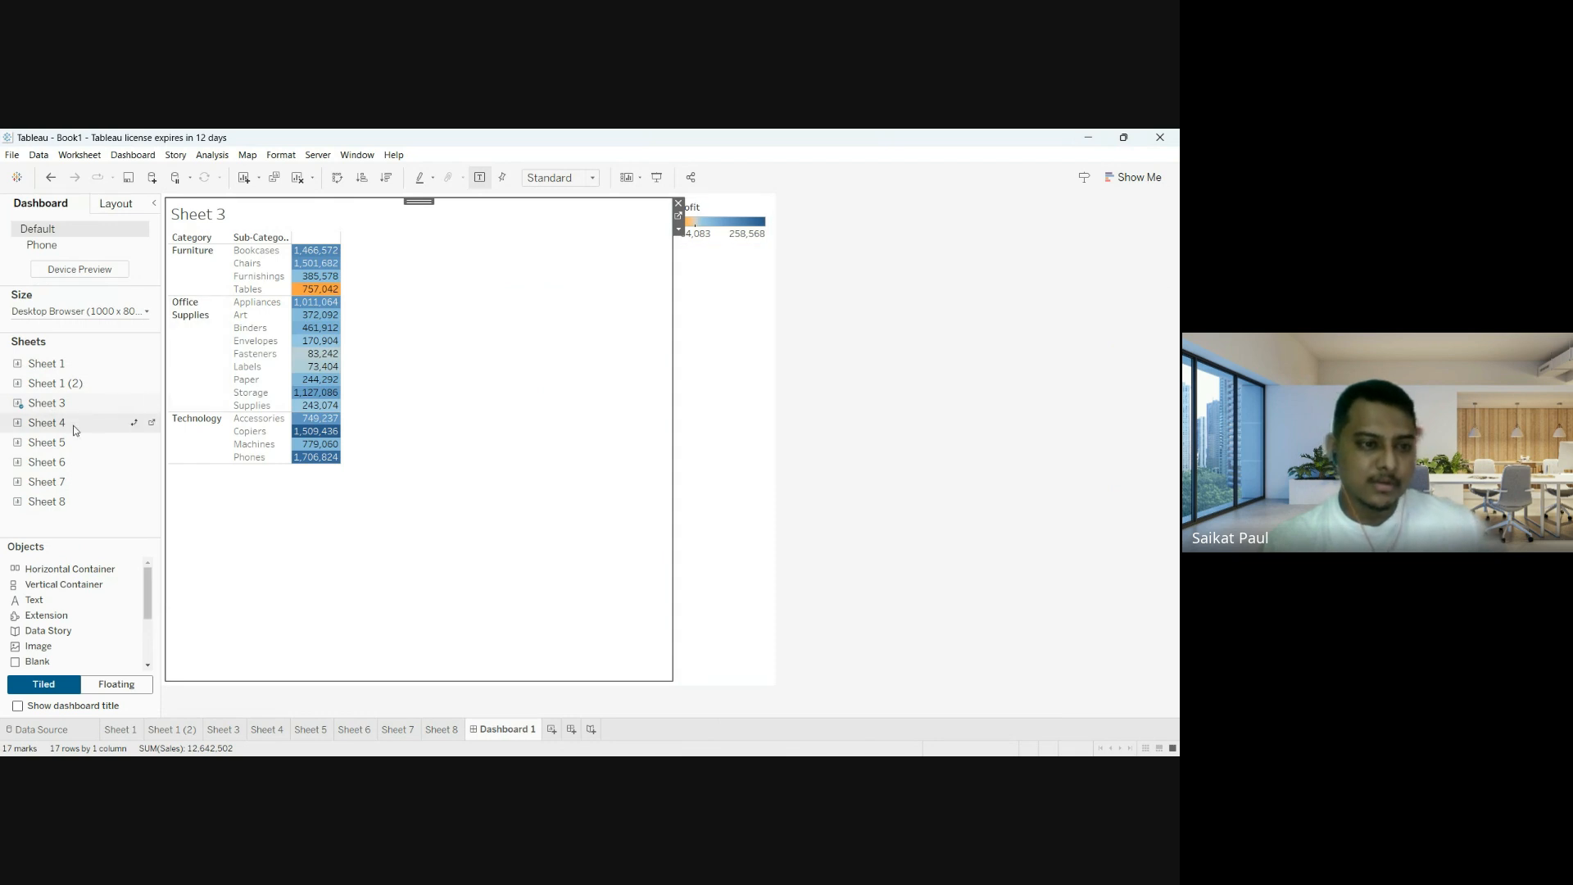
pyautogui.moveTo(50, 426); pyautogui.dragTo(565, 352)
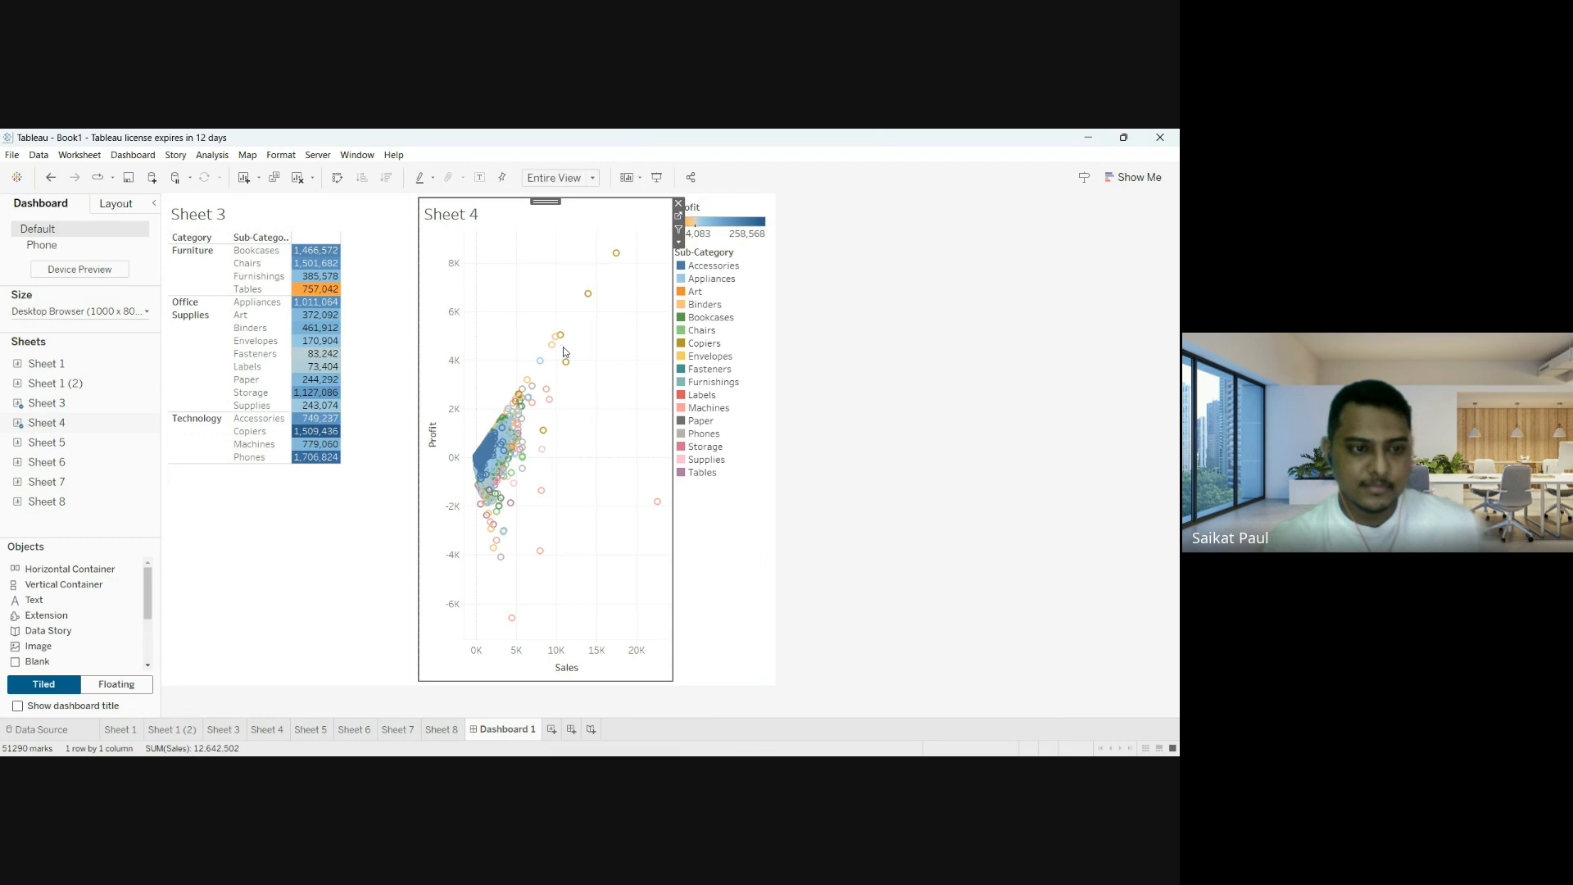
pyautogui.moveTo(54, 444); pyautogui.dragTo(285, 528)
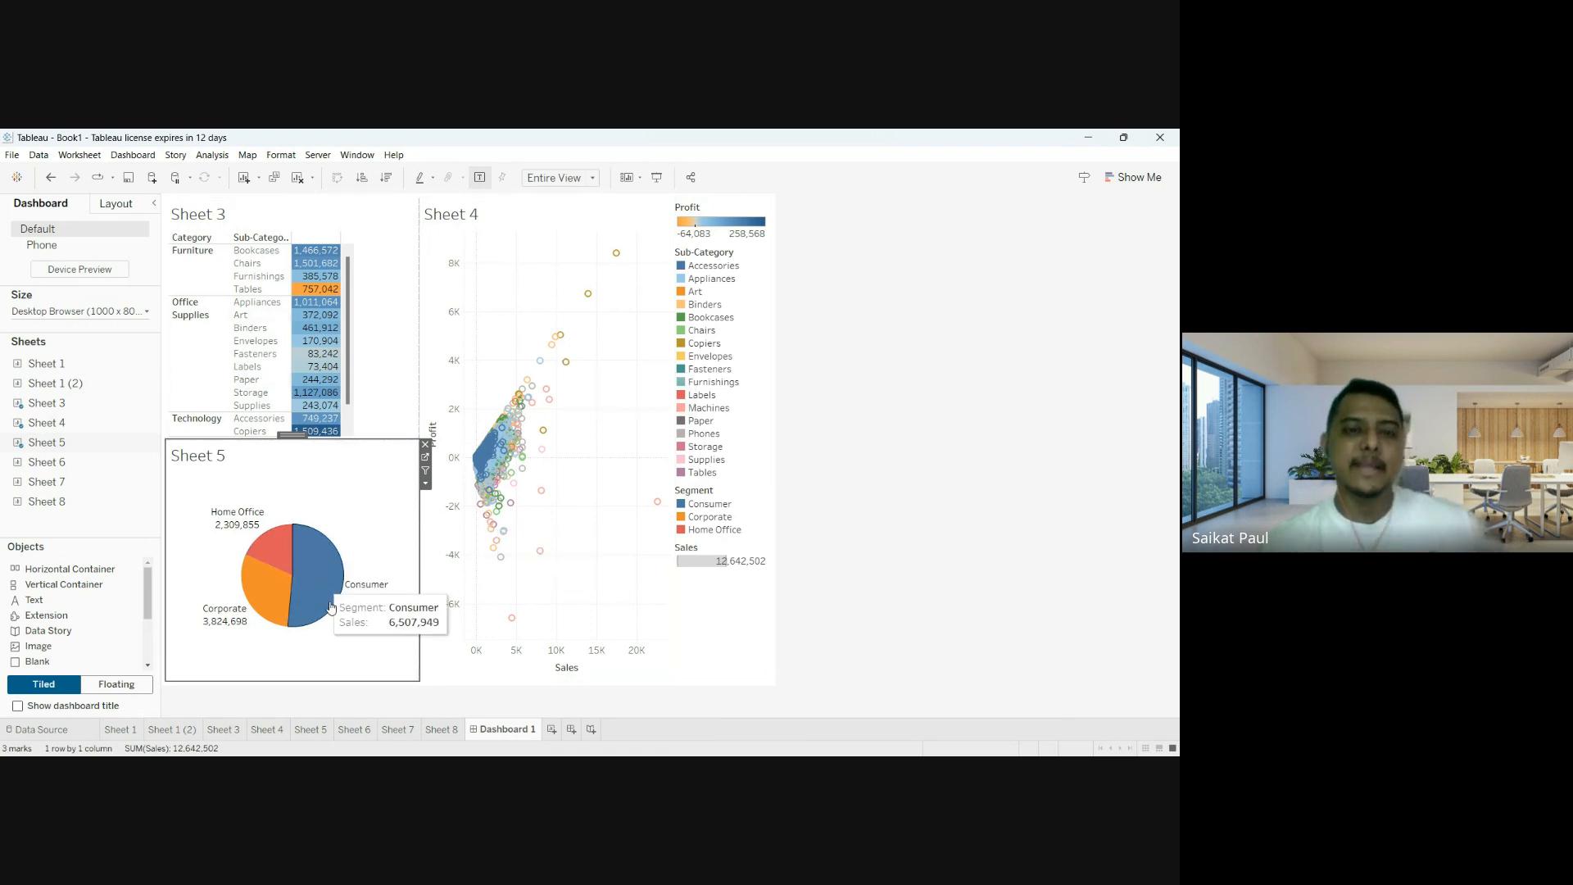
pyautogui.moveTo(54, 465); pyautogui.dragTo(542, 514)
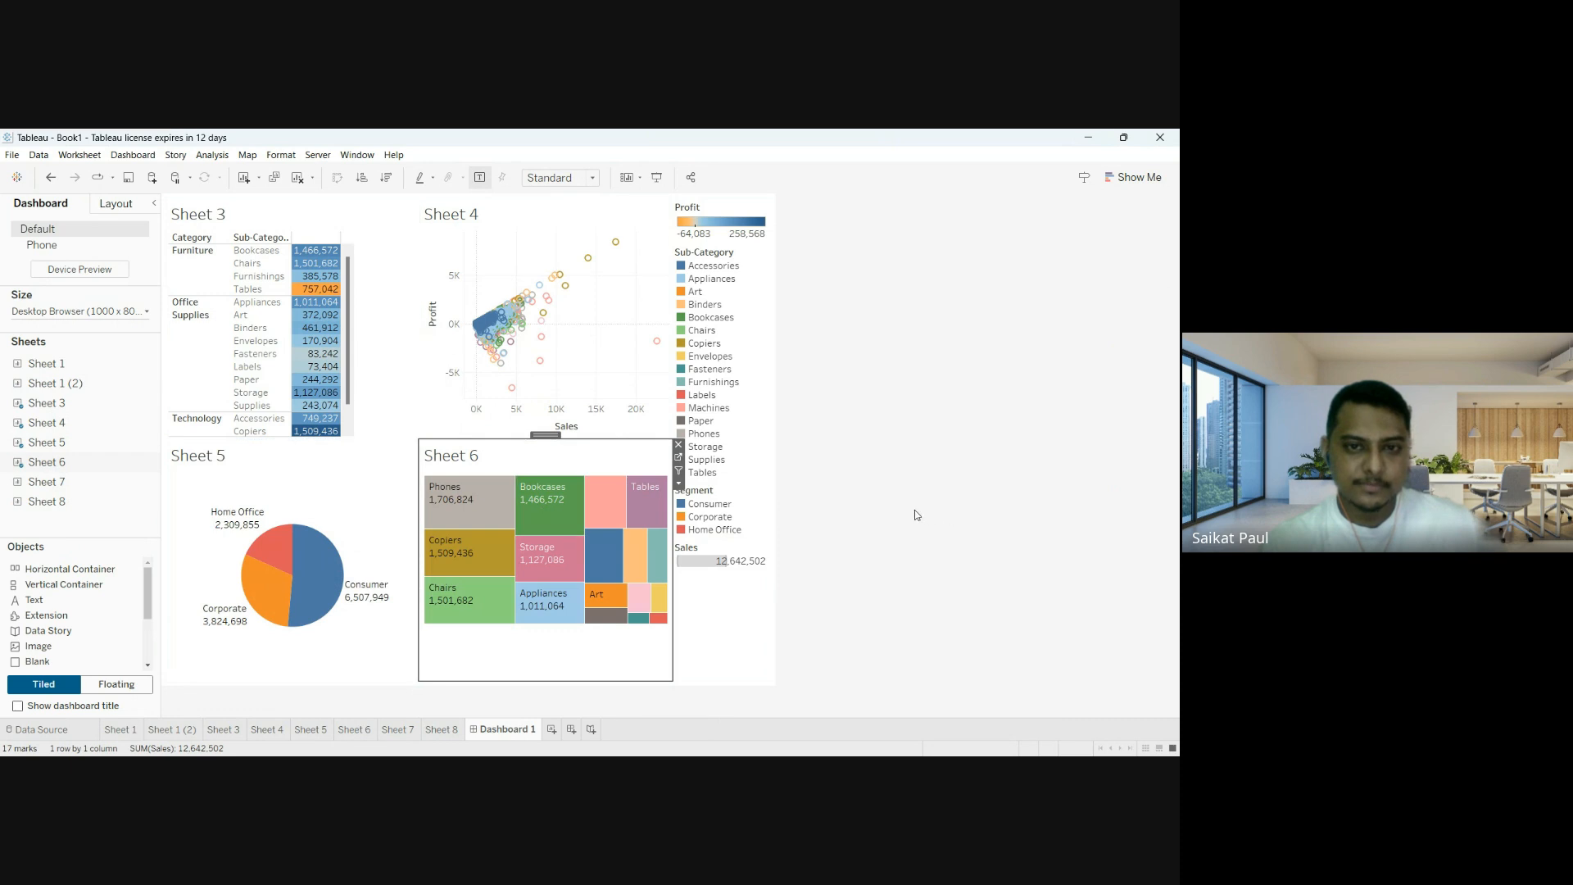
# Fit Sheet 6 and Sheet 3 to Entire View on the dashboard.
pyautogui.click(595, 176)
pyautogui.click(574, 237)
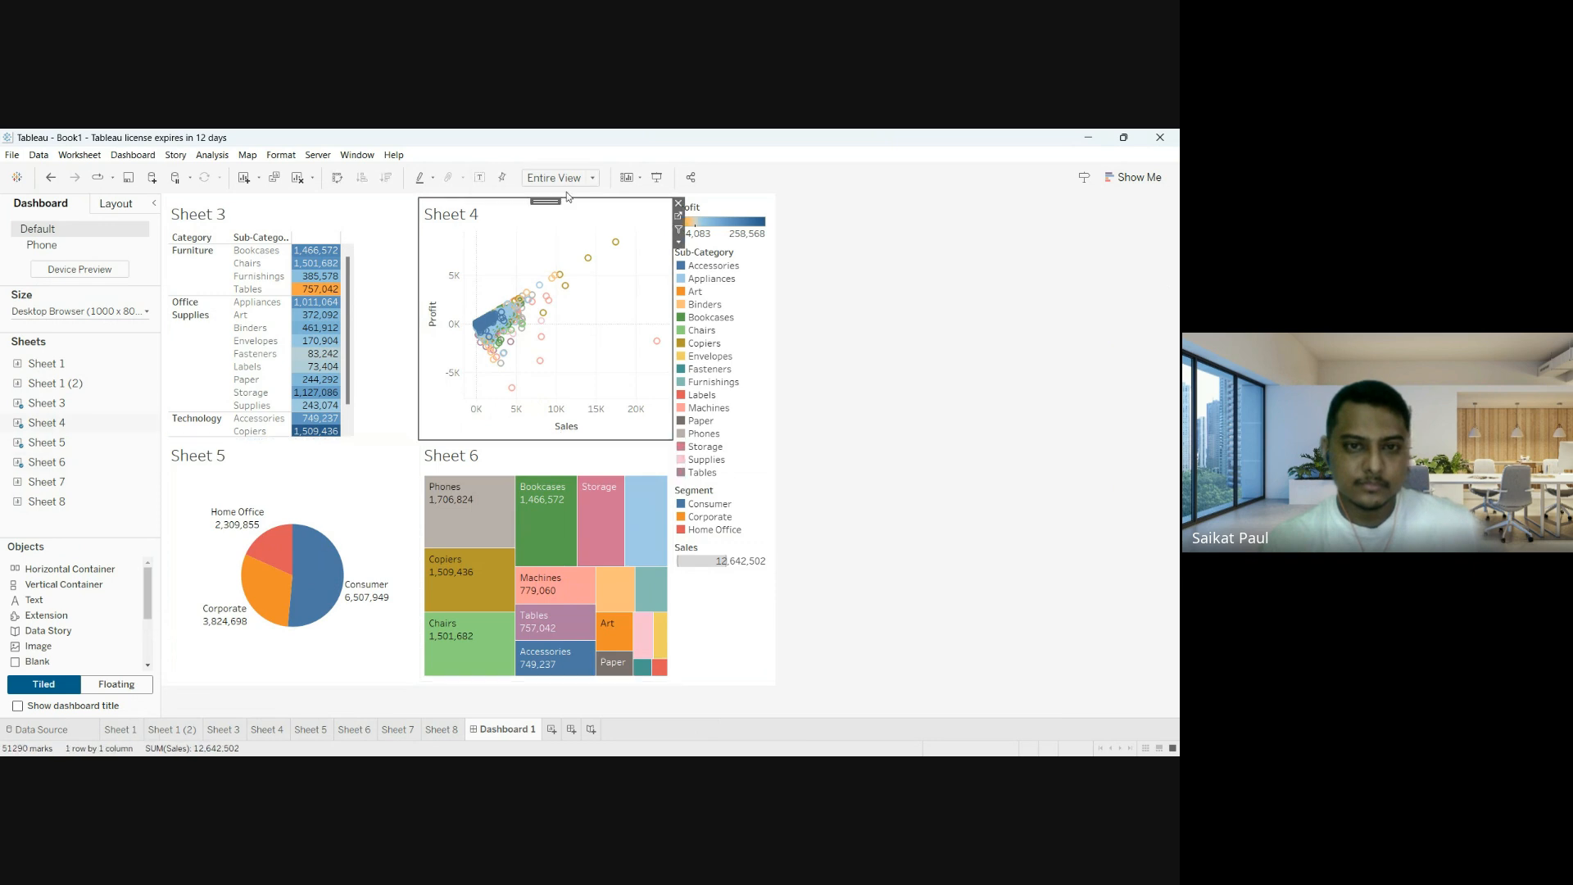
pyautogui.click(265, 224)
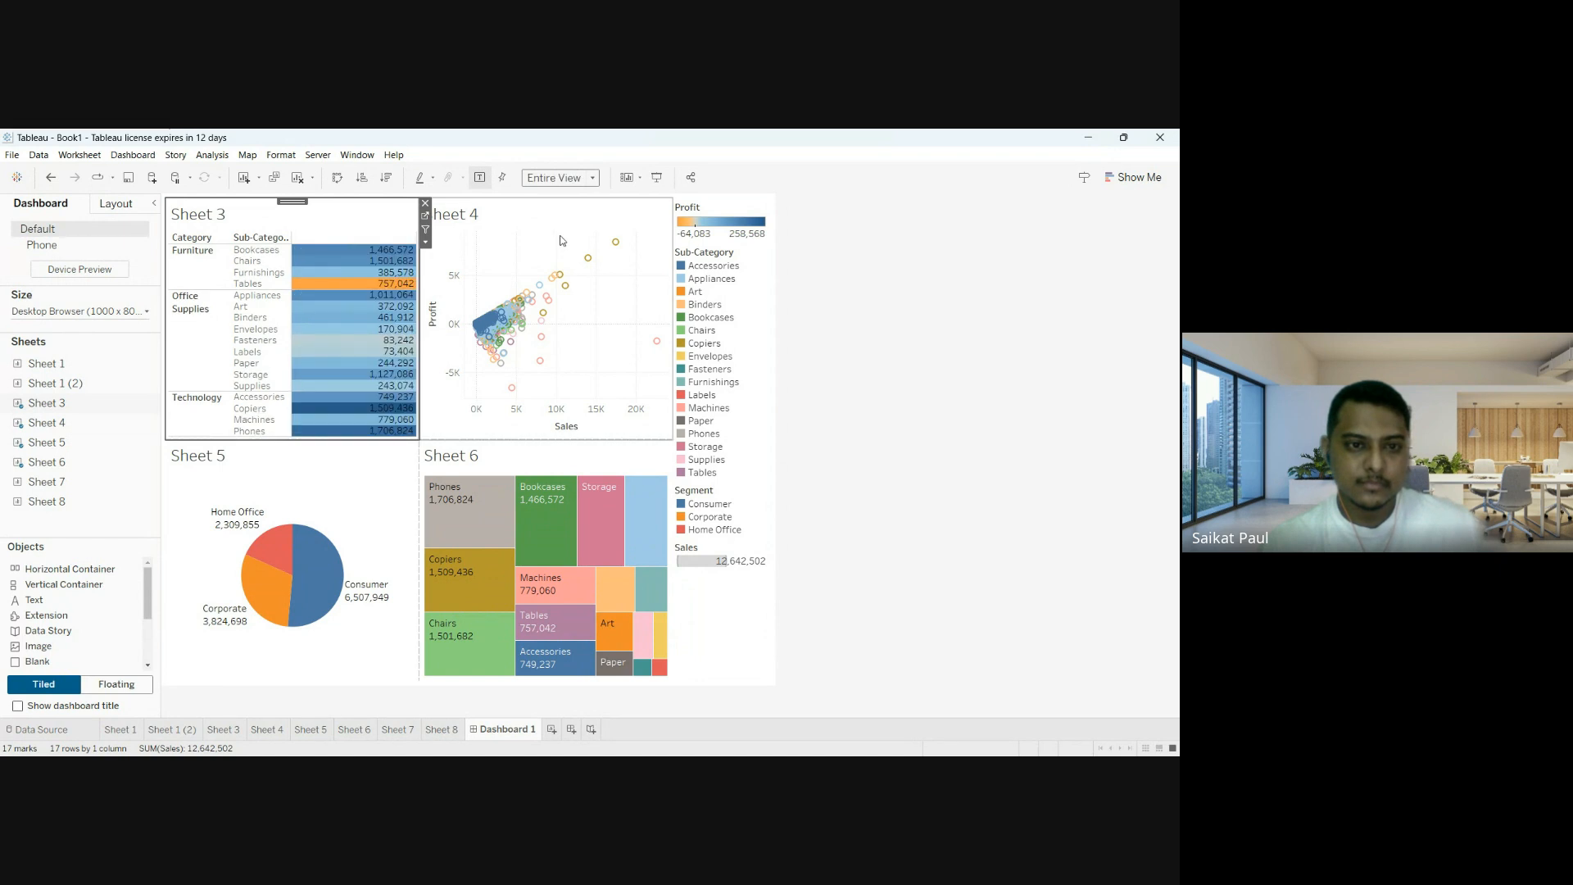
pyautogui.click(327, 495)
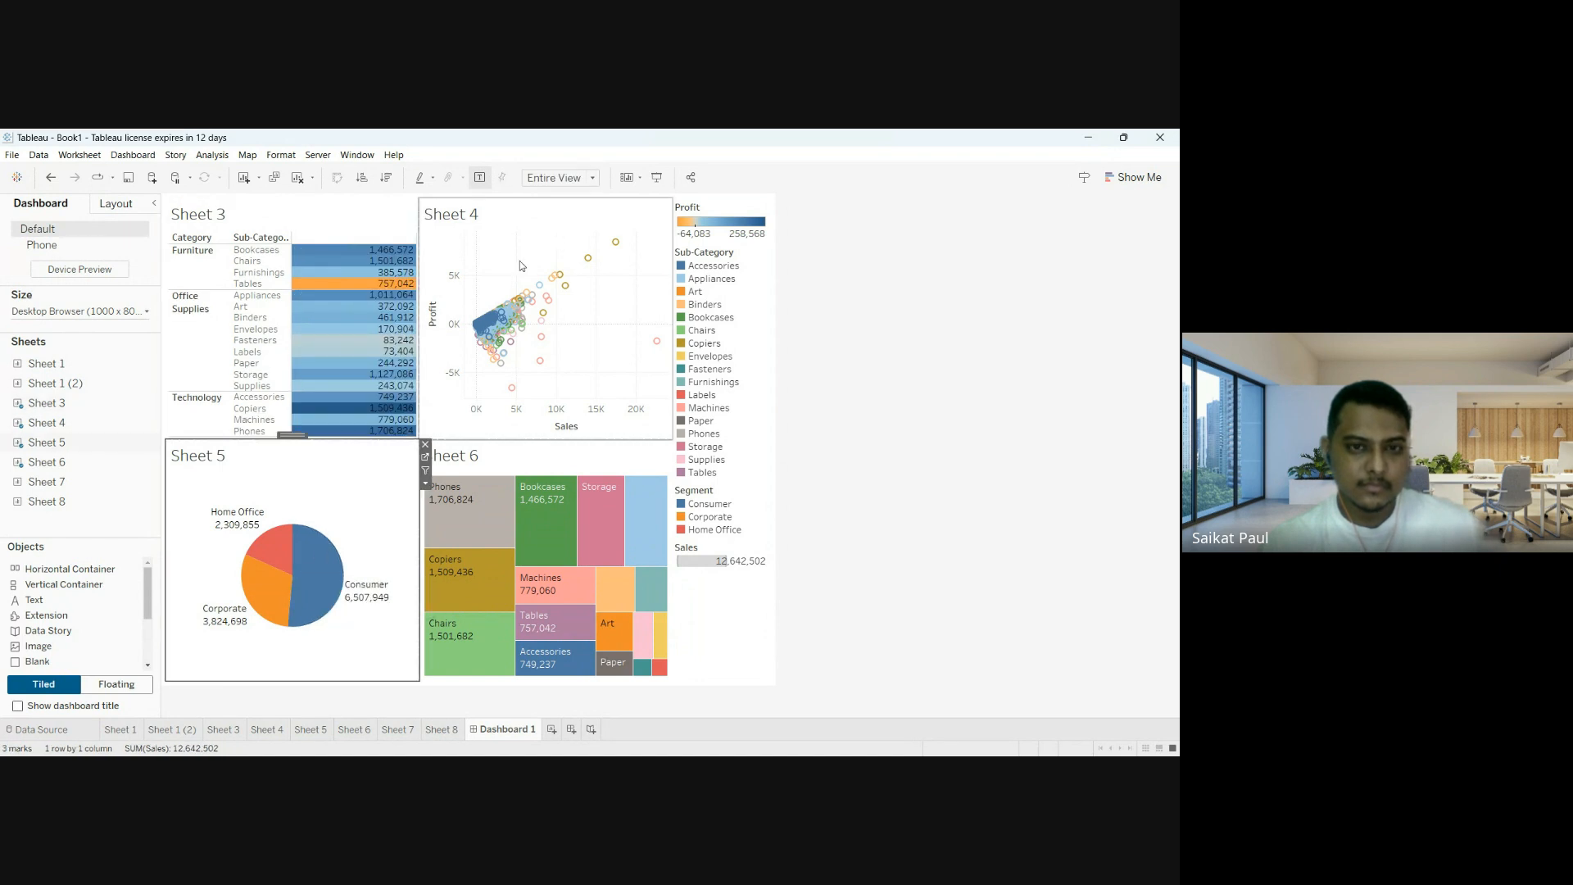
pyautogui.click(834, 369)
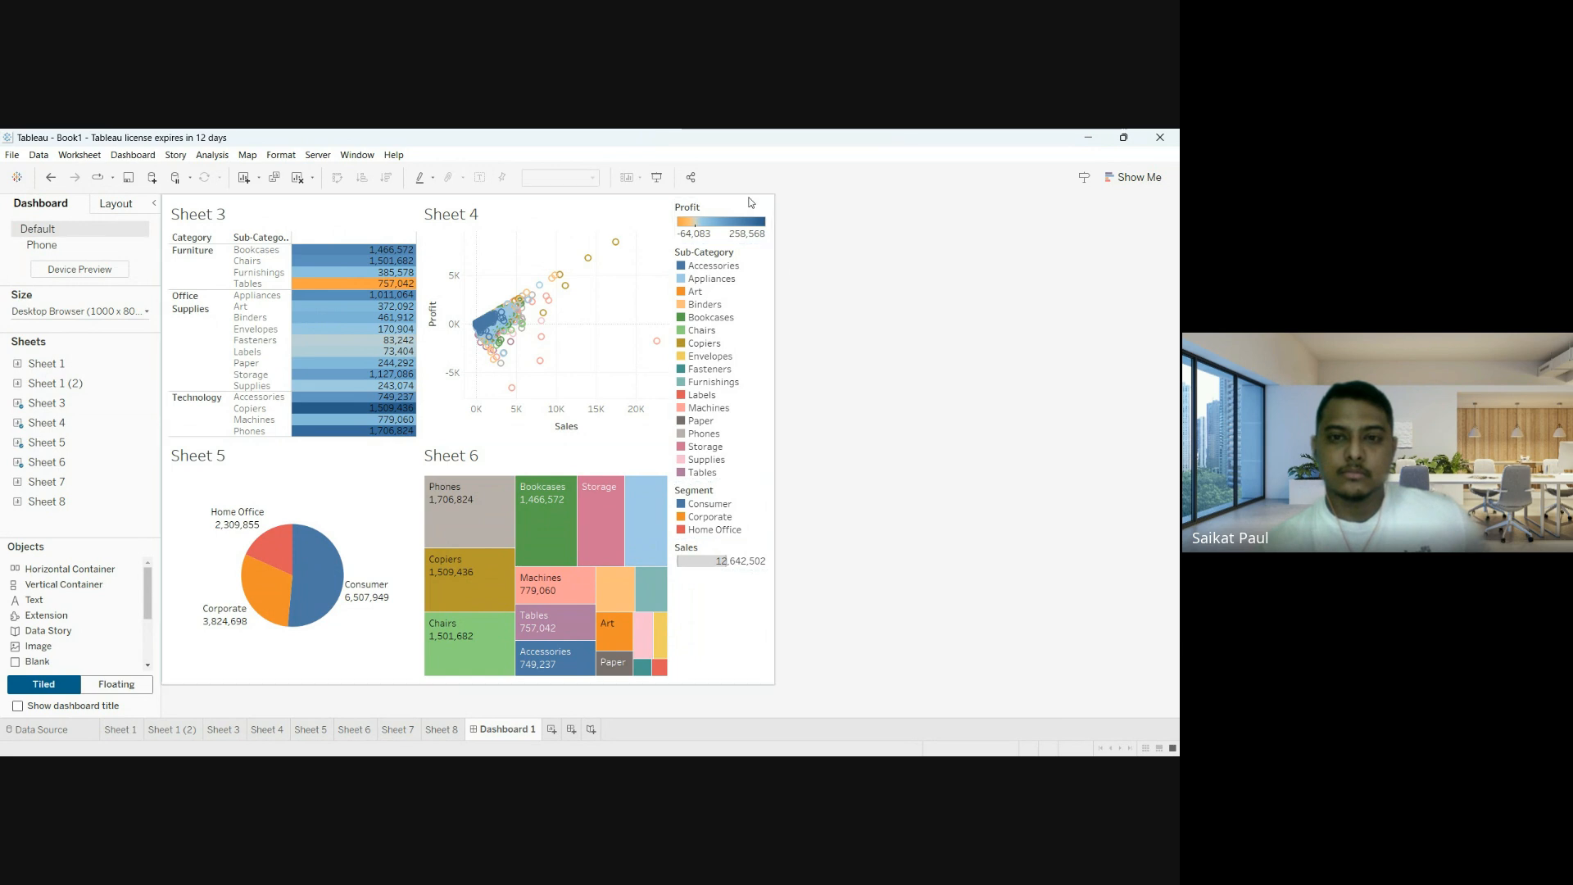
pyautogui.click(776, 205)
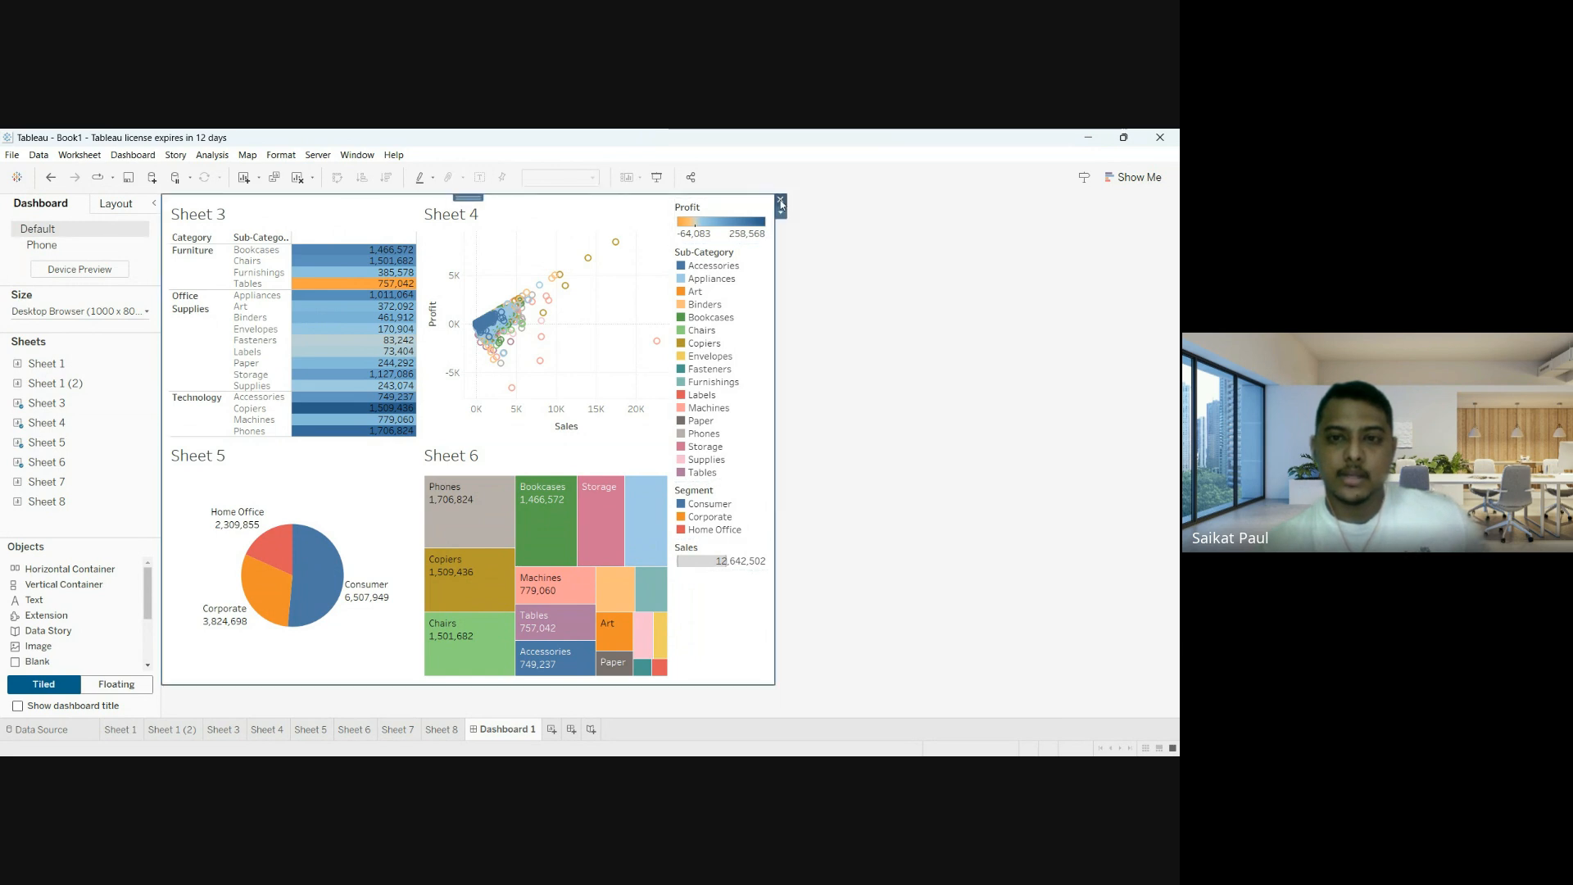
pyautogui.click(781, 202)
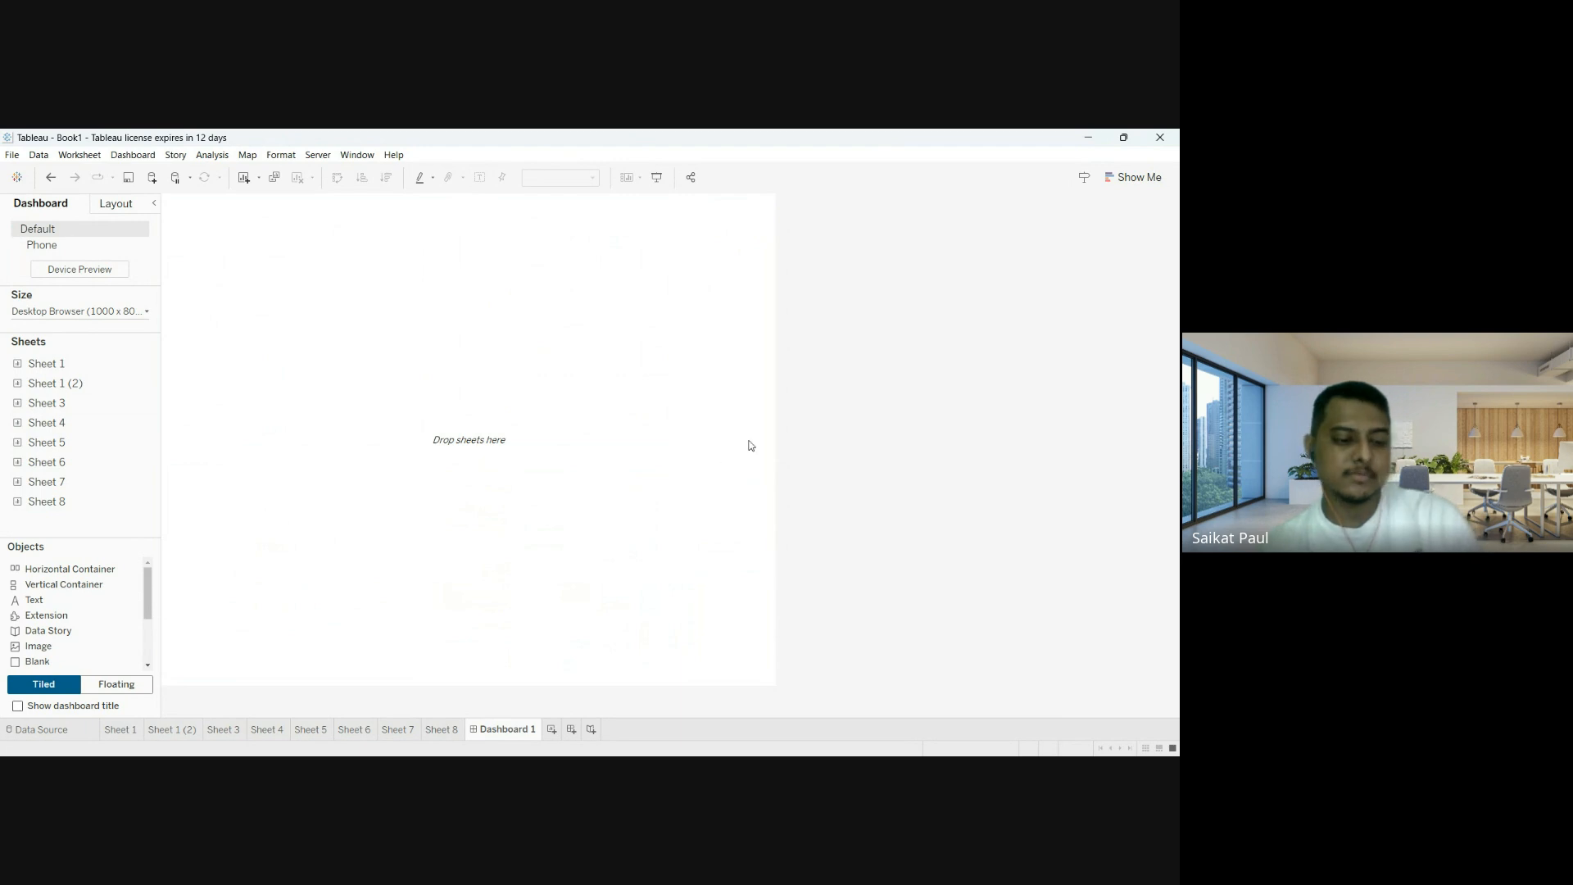
pyautogui.hotkey('ctrl', 'z')
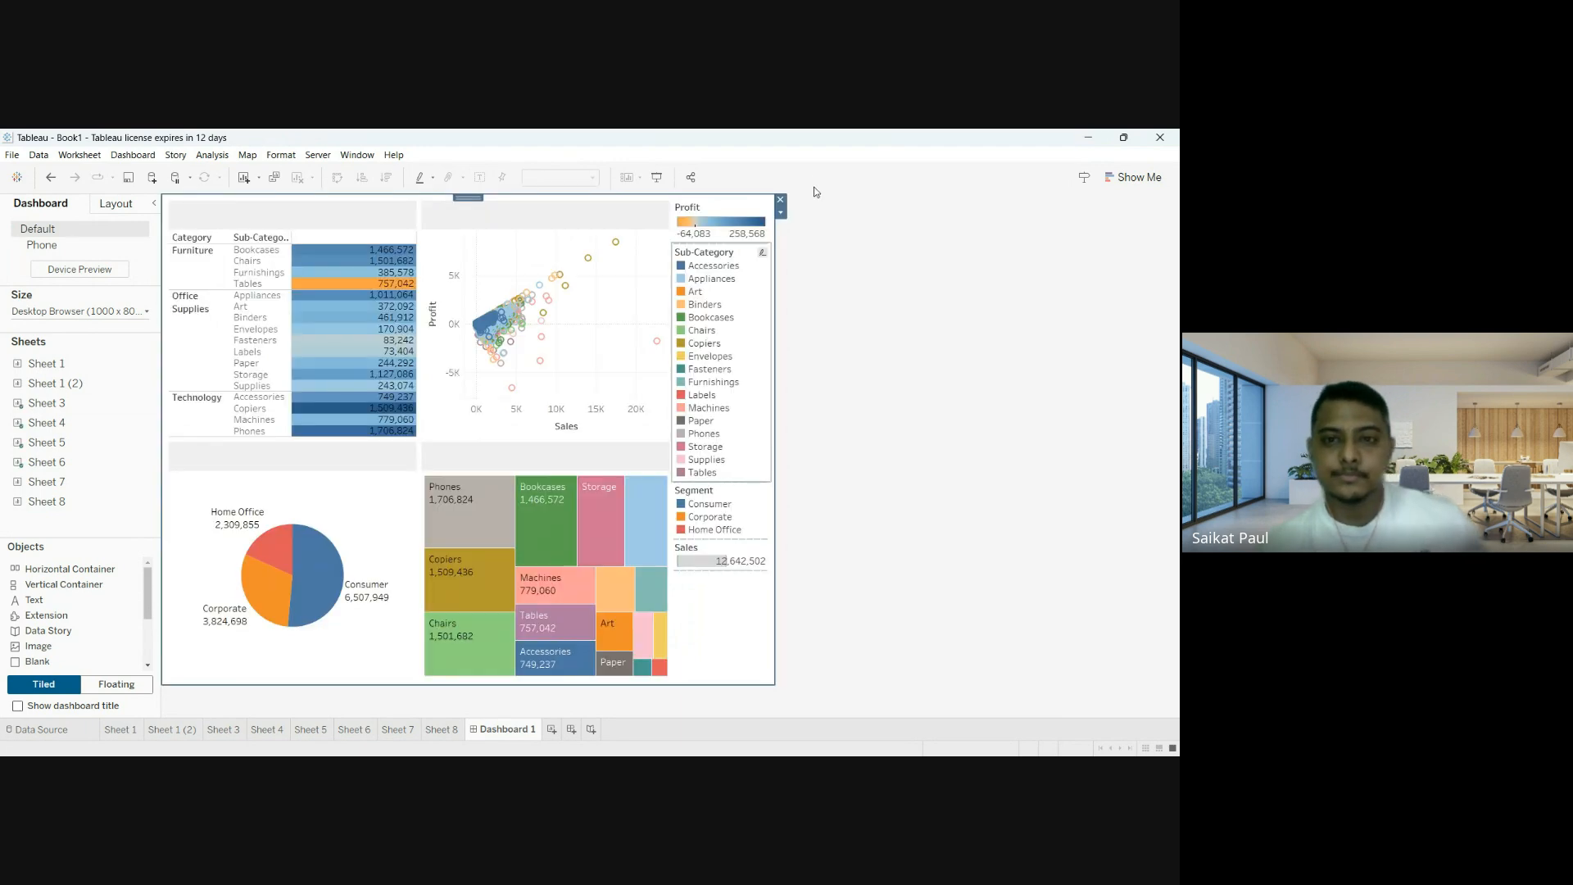
# Remove the Profit, Sub-Category, Segment and Sales legends from the dashboard.
pyautogui.click(752, 220)
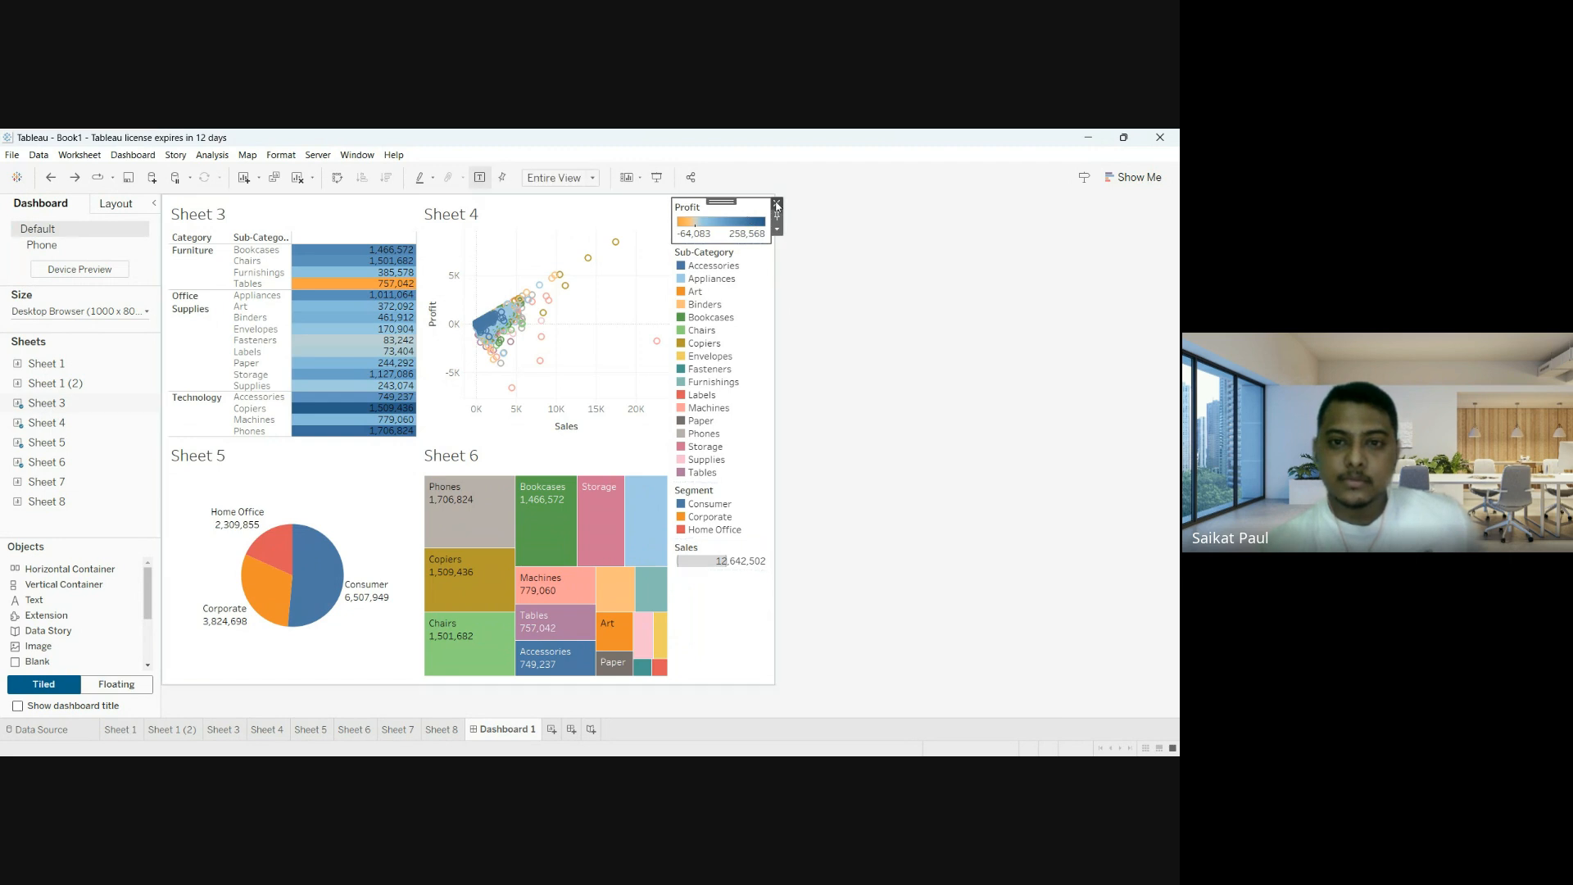
pyautogui.click(777, 203)
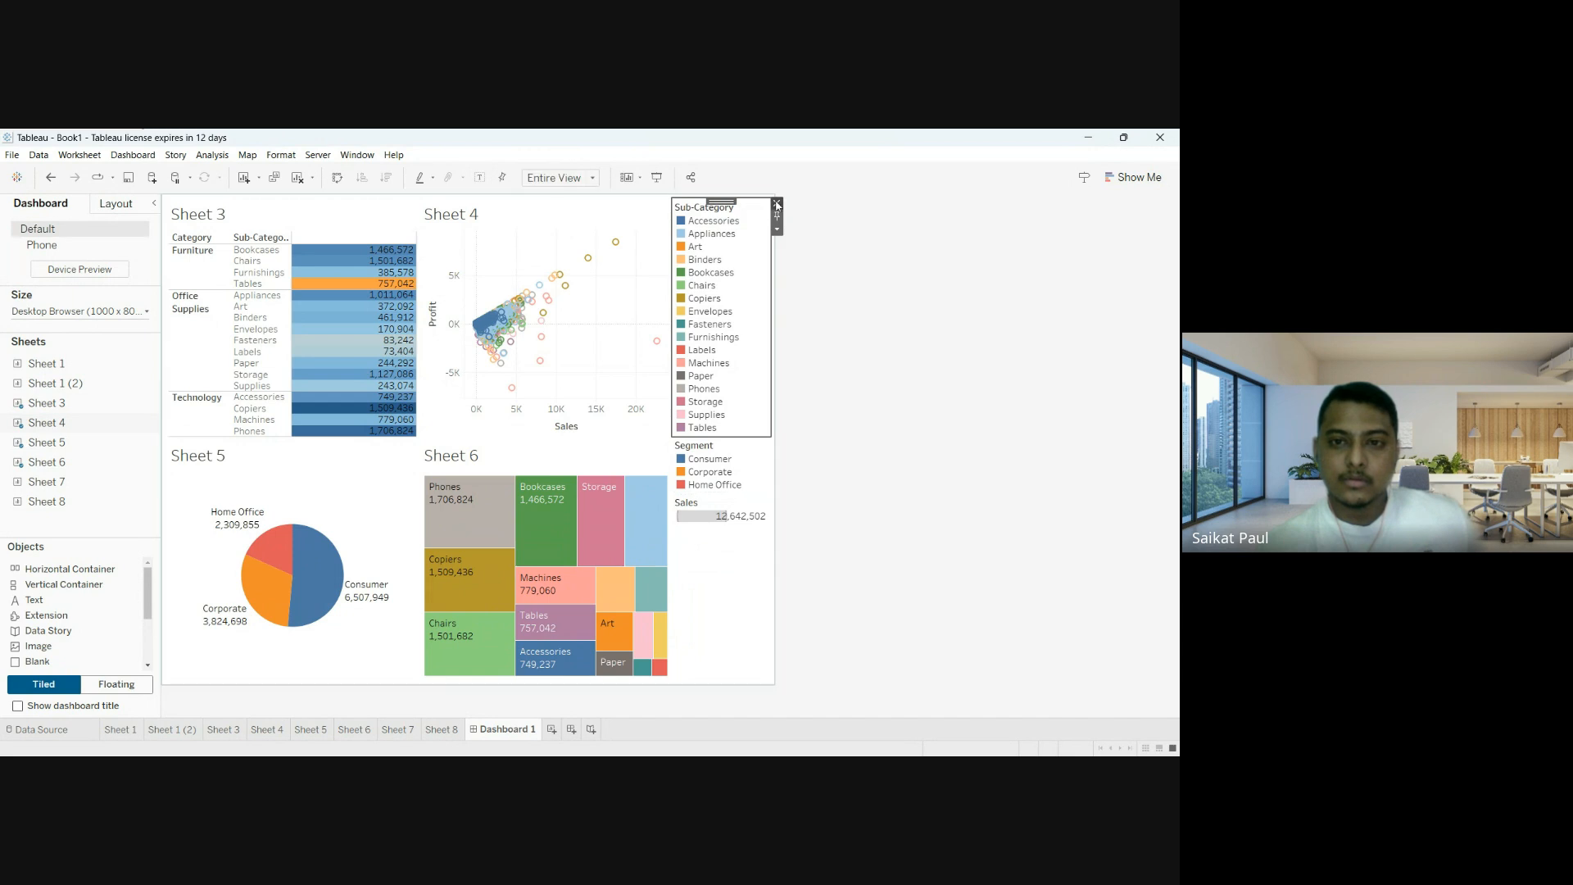
pyautogui.click(776, 203)
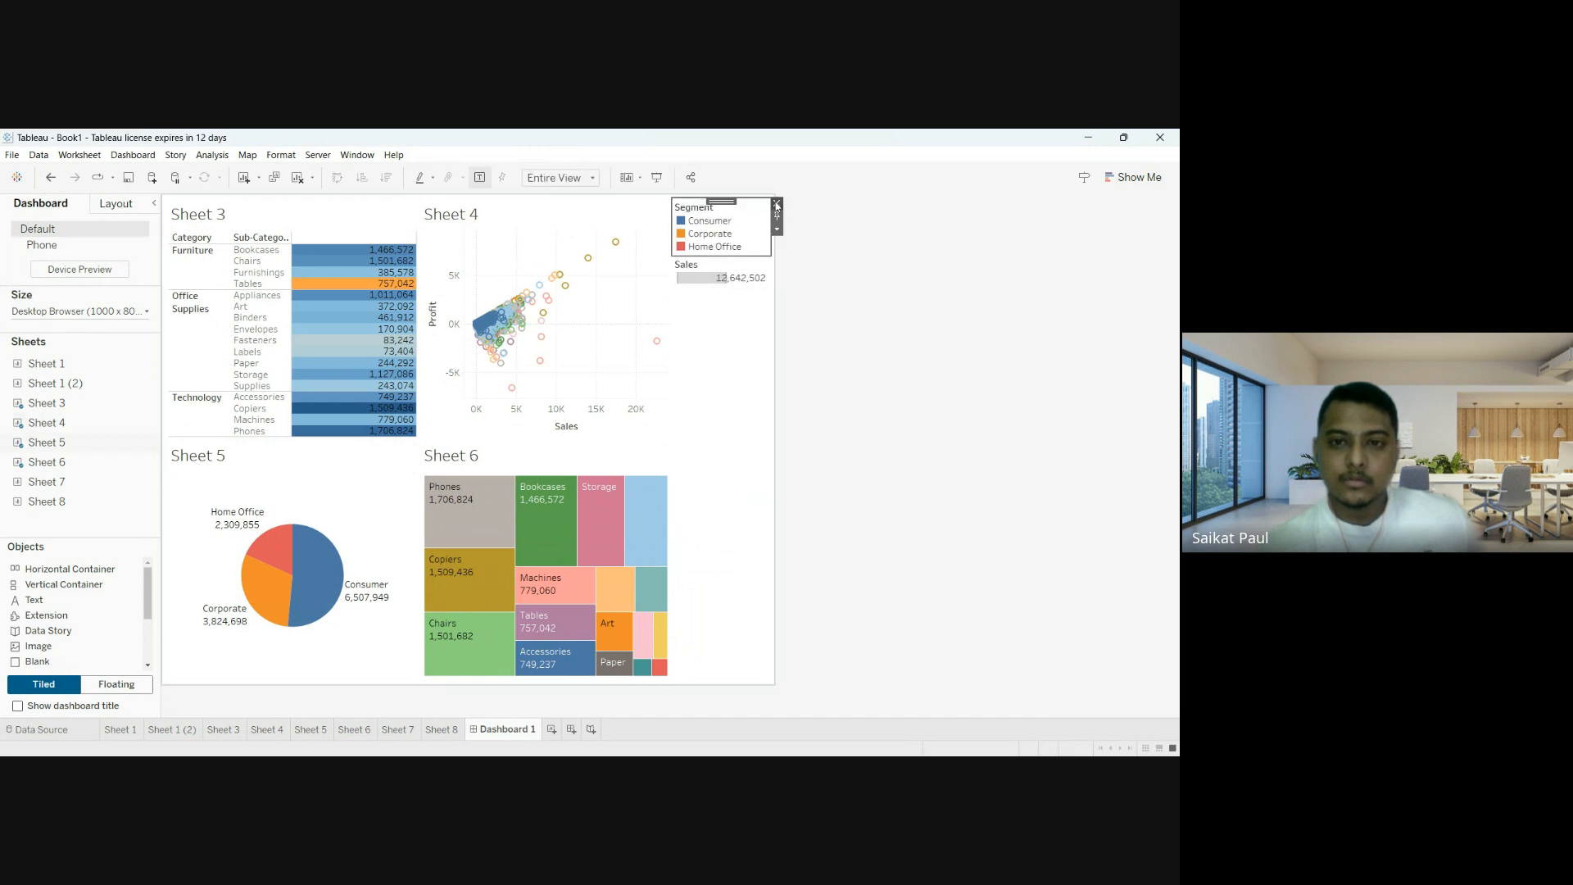
pyautogui.click(777, 203)
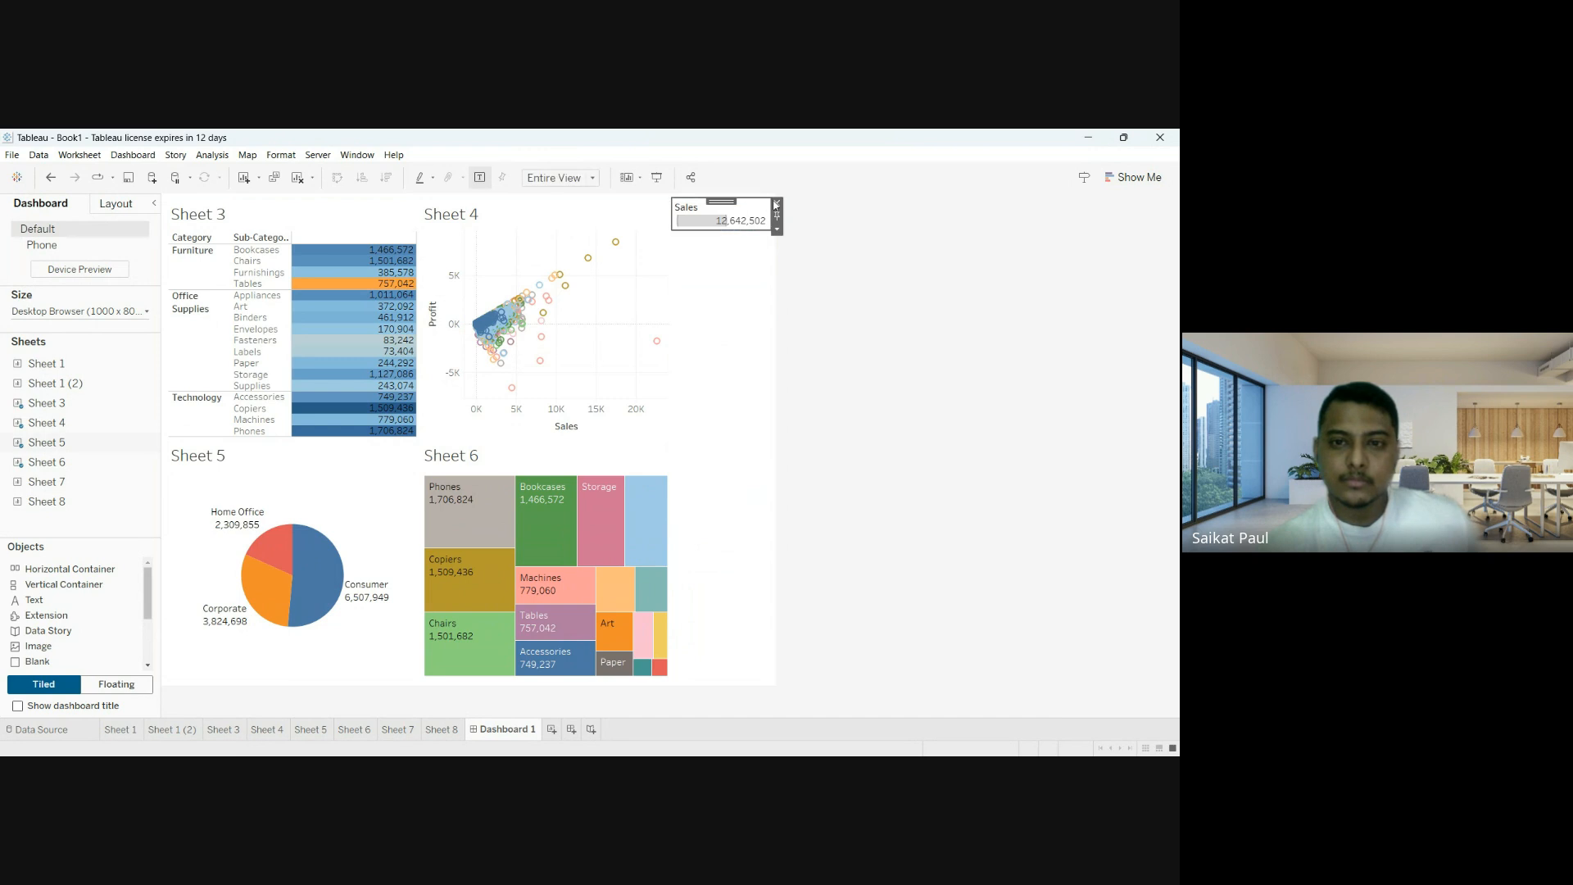
pyautogui.click(777, 203)
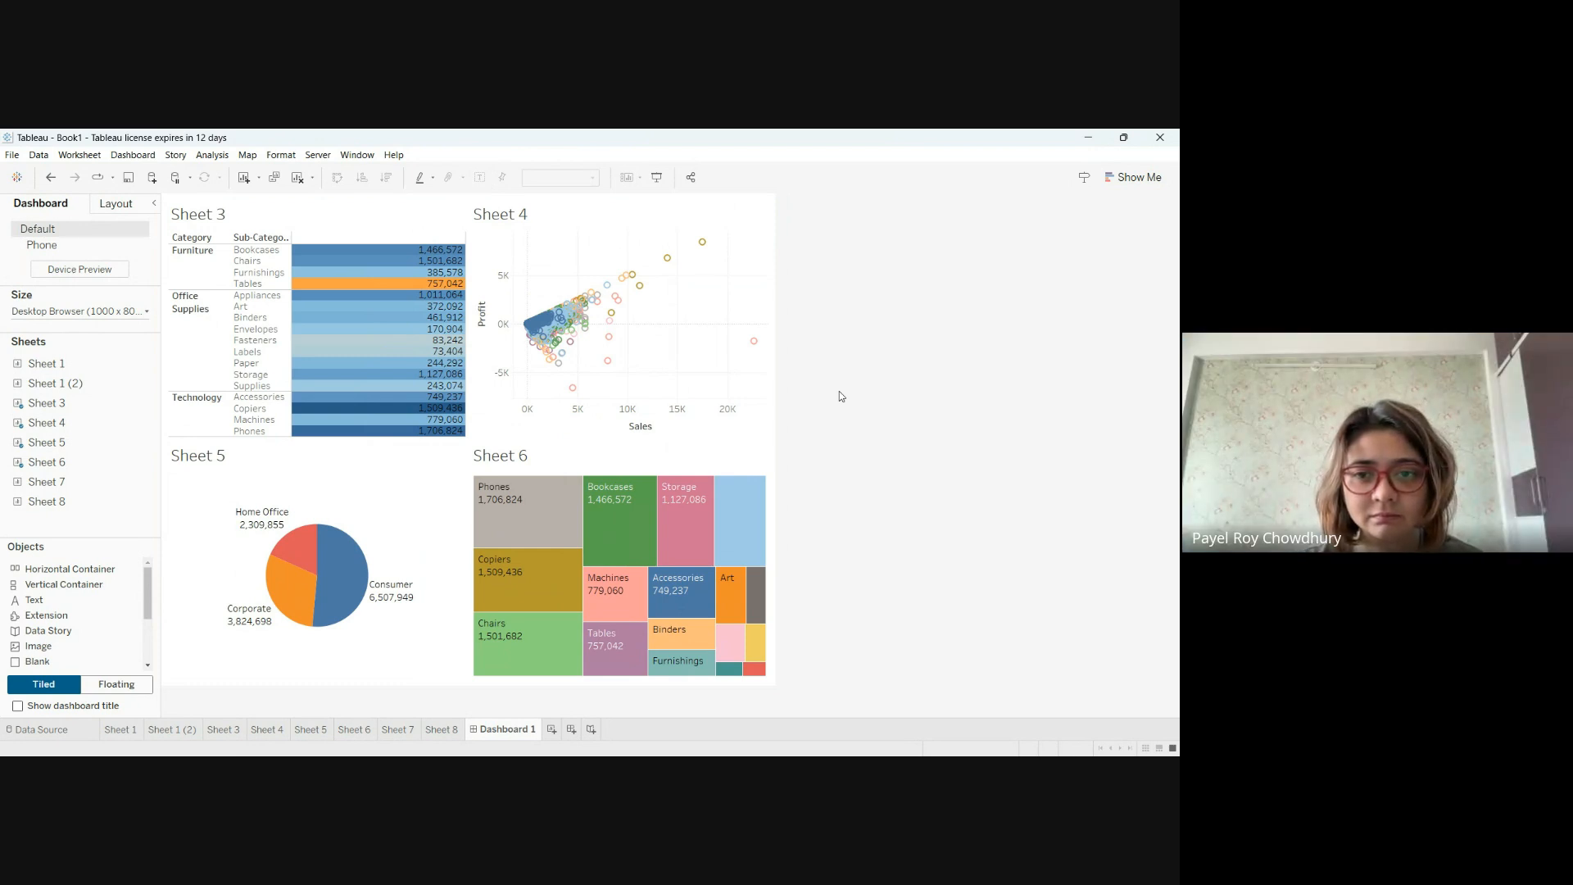
# Delete the current dashboard and create a new blank one in its place.
pyautogui.moveTo(319, 290)
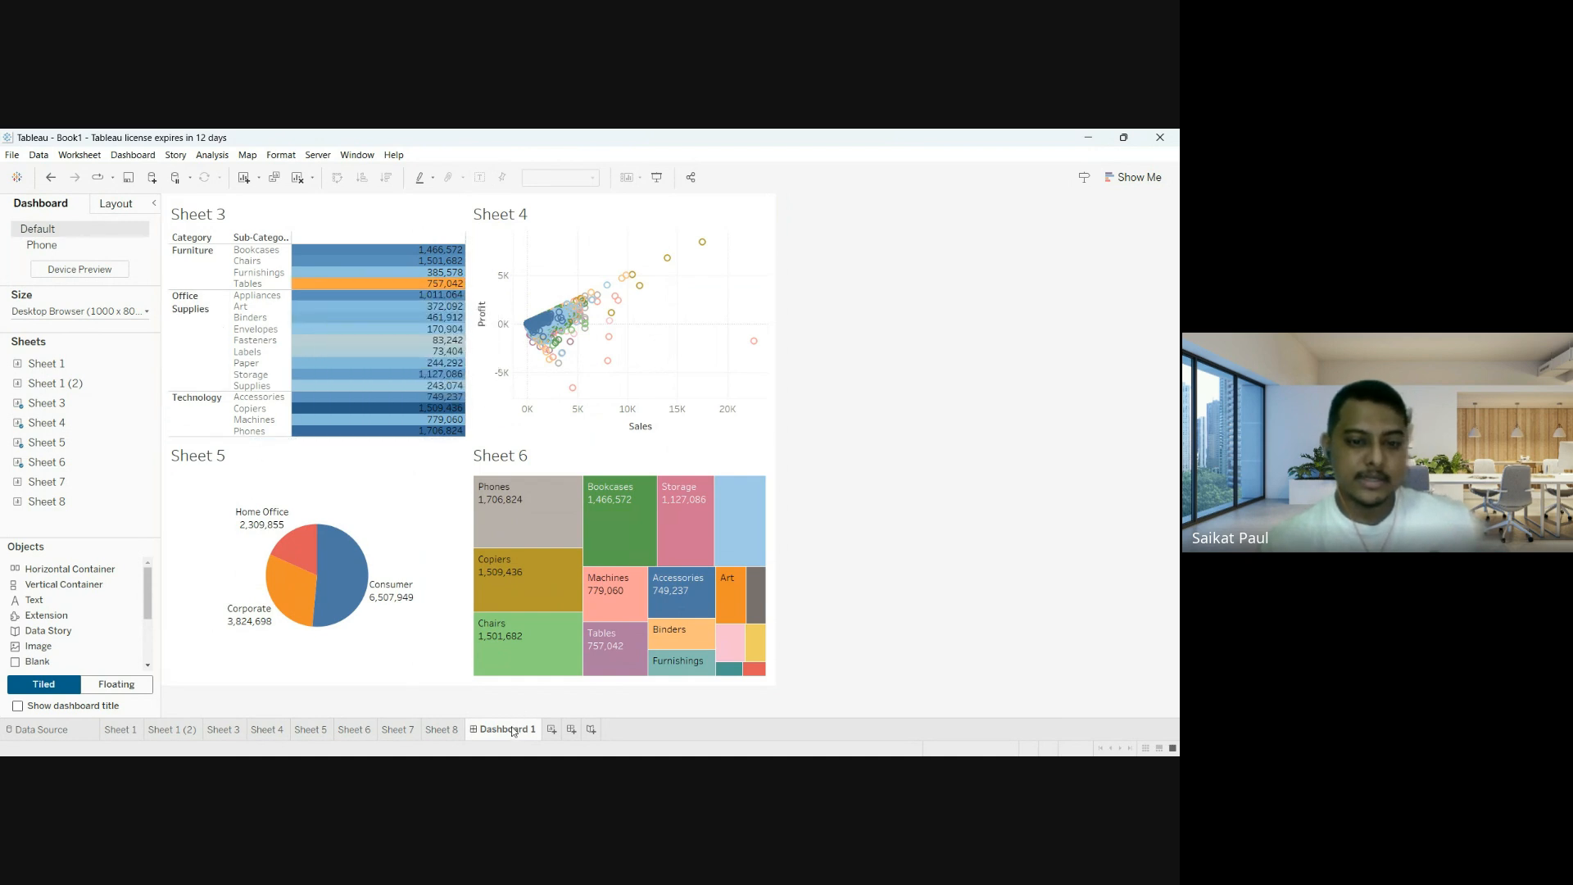
pyautogui.click(553, 575)
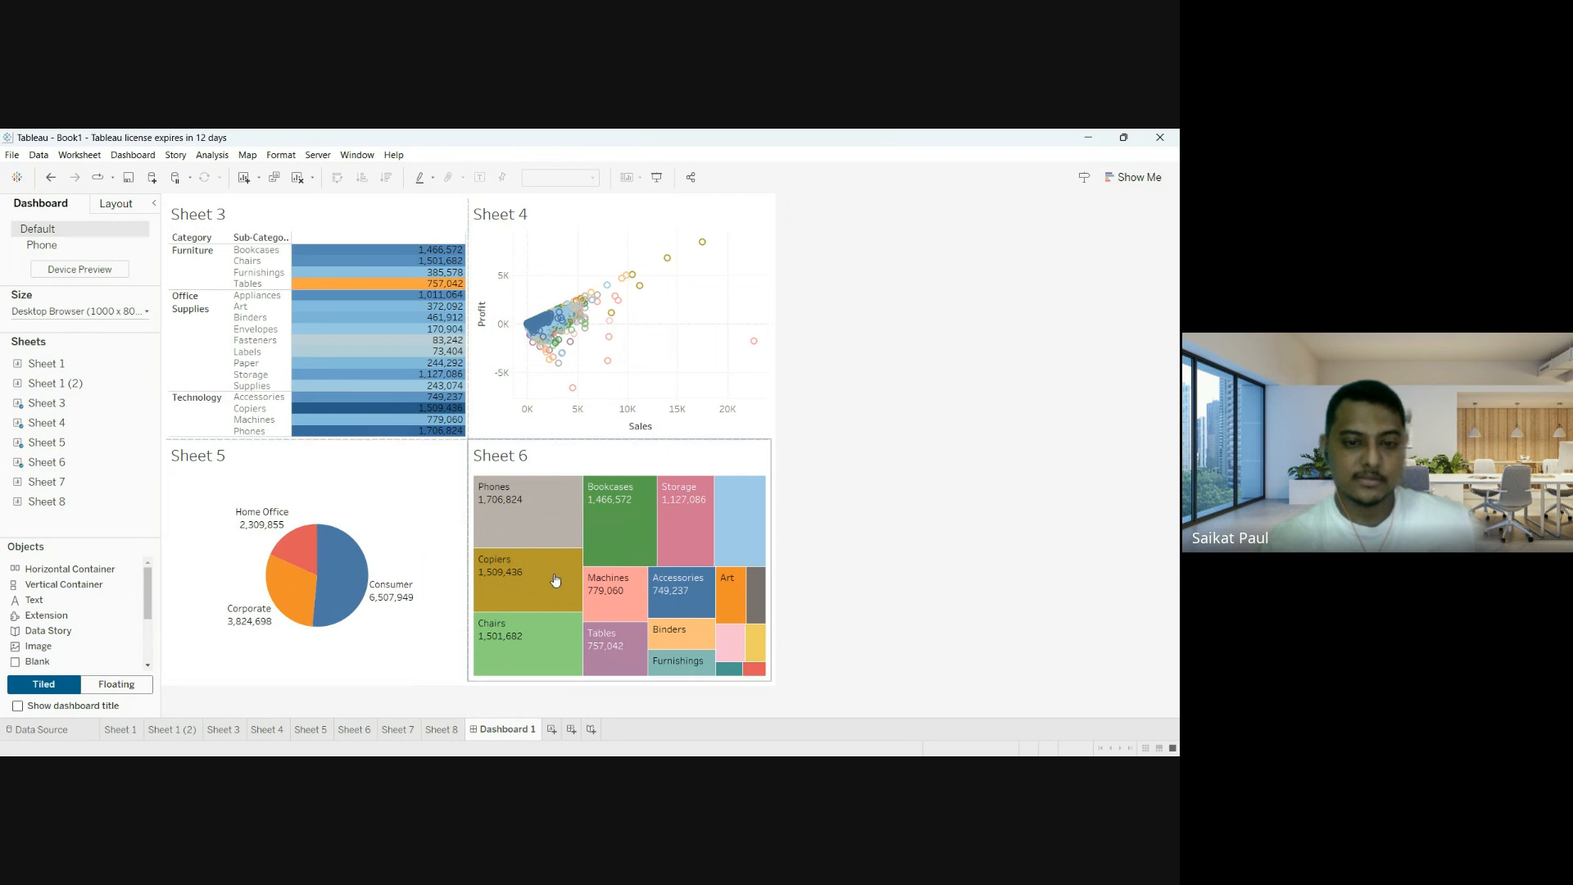
pyautogui.click(495, 730)
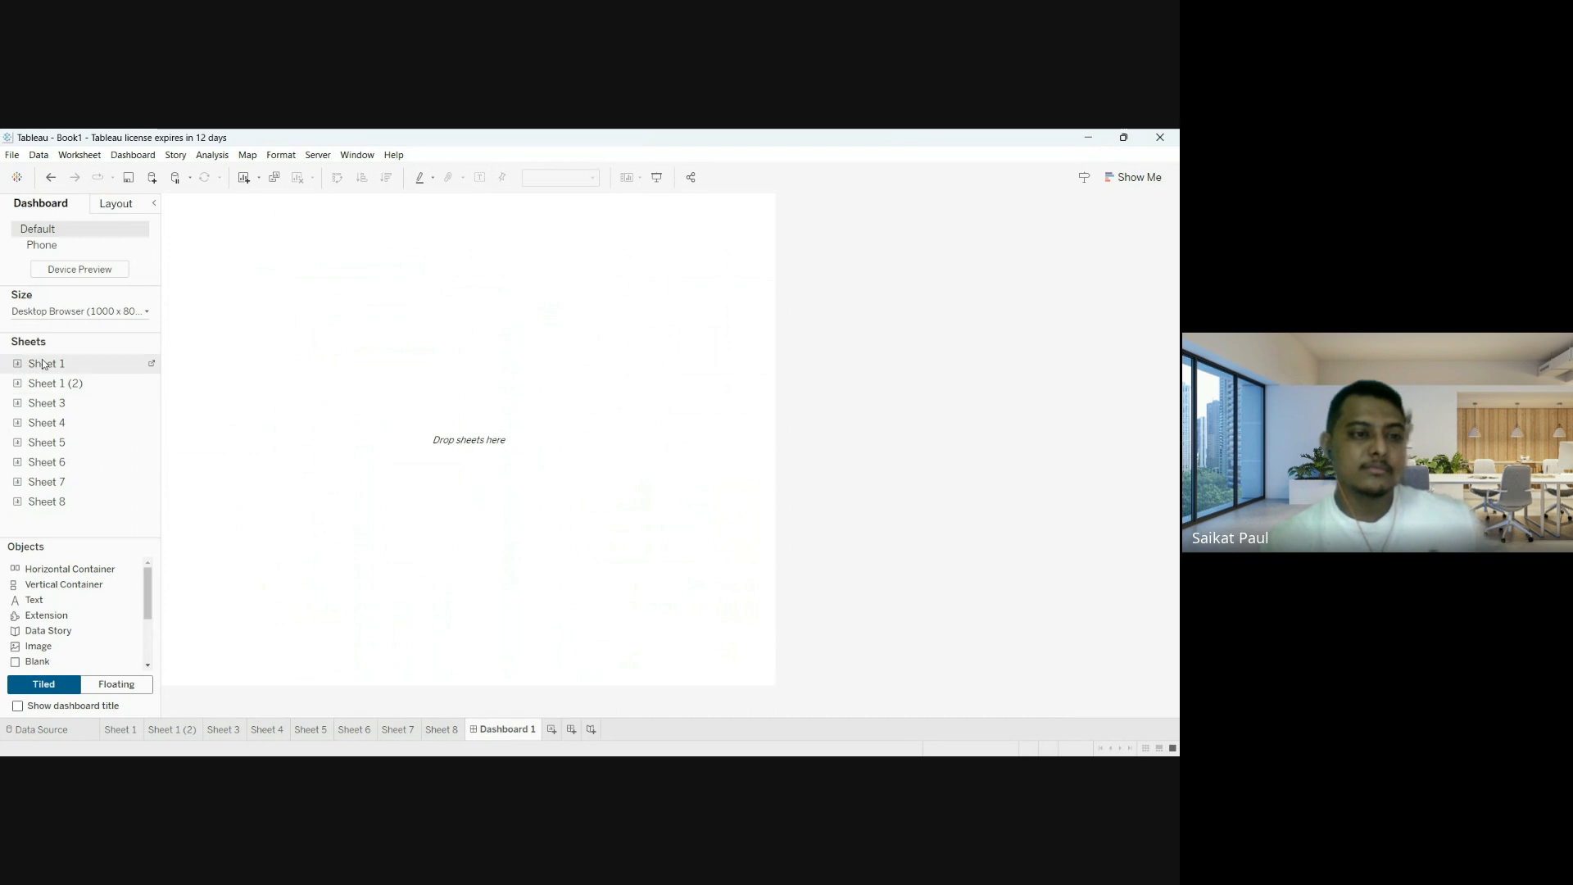
# Add Sheet 3 to the blank dashboard, with Sheet 4 across the row above it and Sheet 5 to its right.
pyautogui.moveTo(47, 405); pyautogui.dragTo(219, 275)
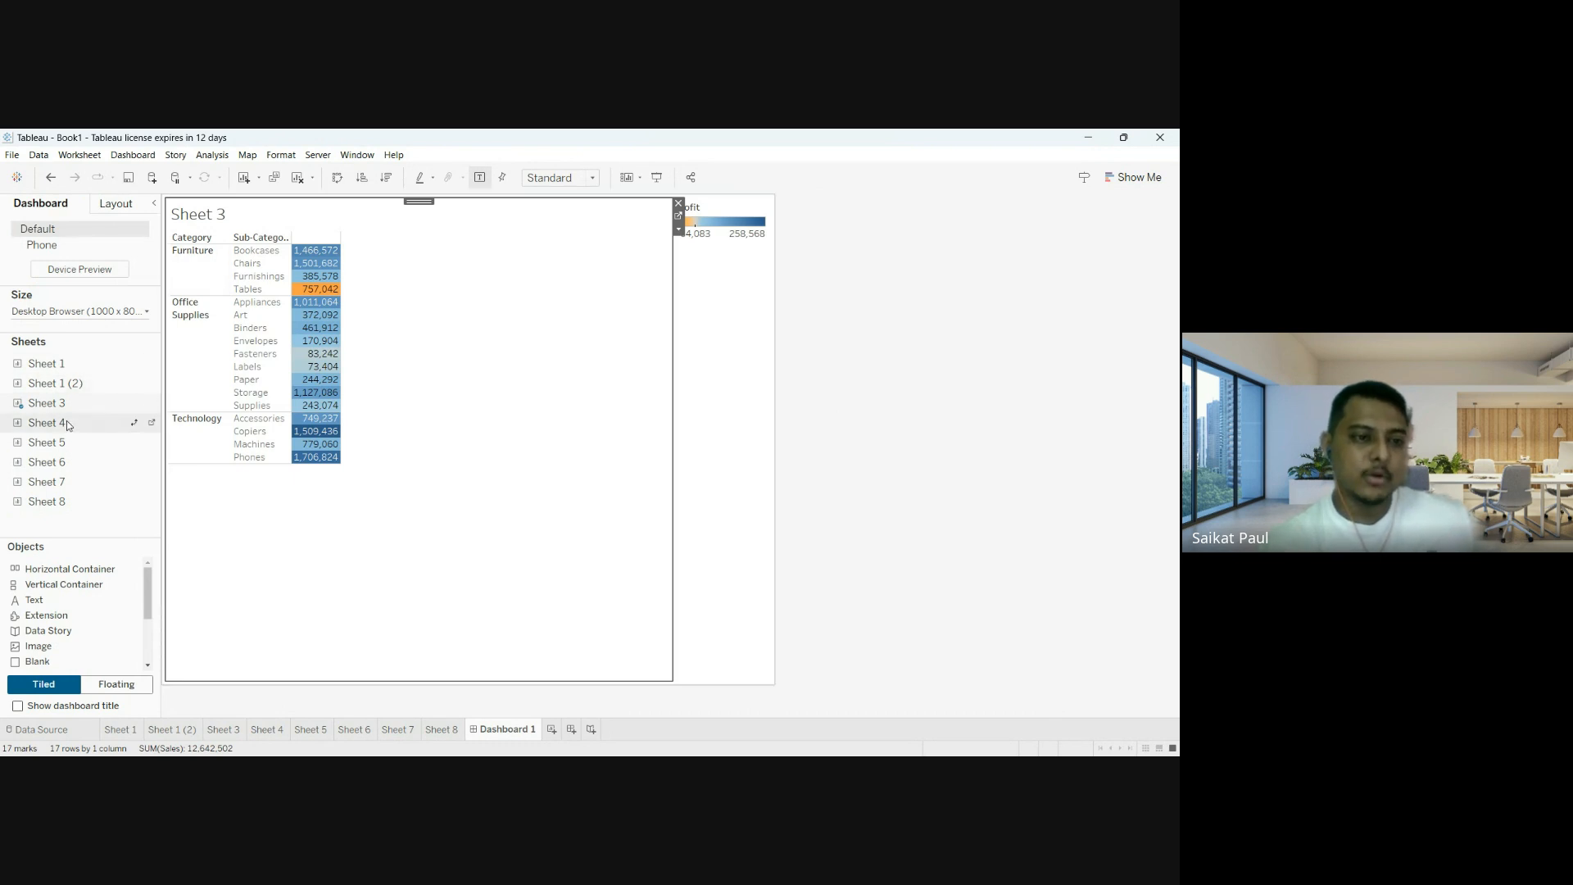
pyautogui.moveTo(53, 428); pyautogui.dragTo(329, 434)
pyautogui.moveTo(363, 491); pyautogui.dragTo(279, 442)
pyautogui.moveTo(355, 503); pyautogui.dragTo(472, 334)
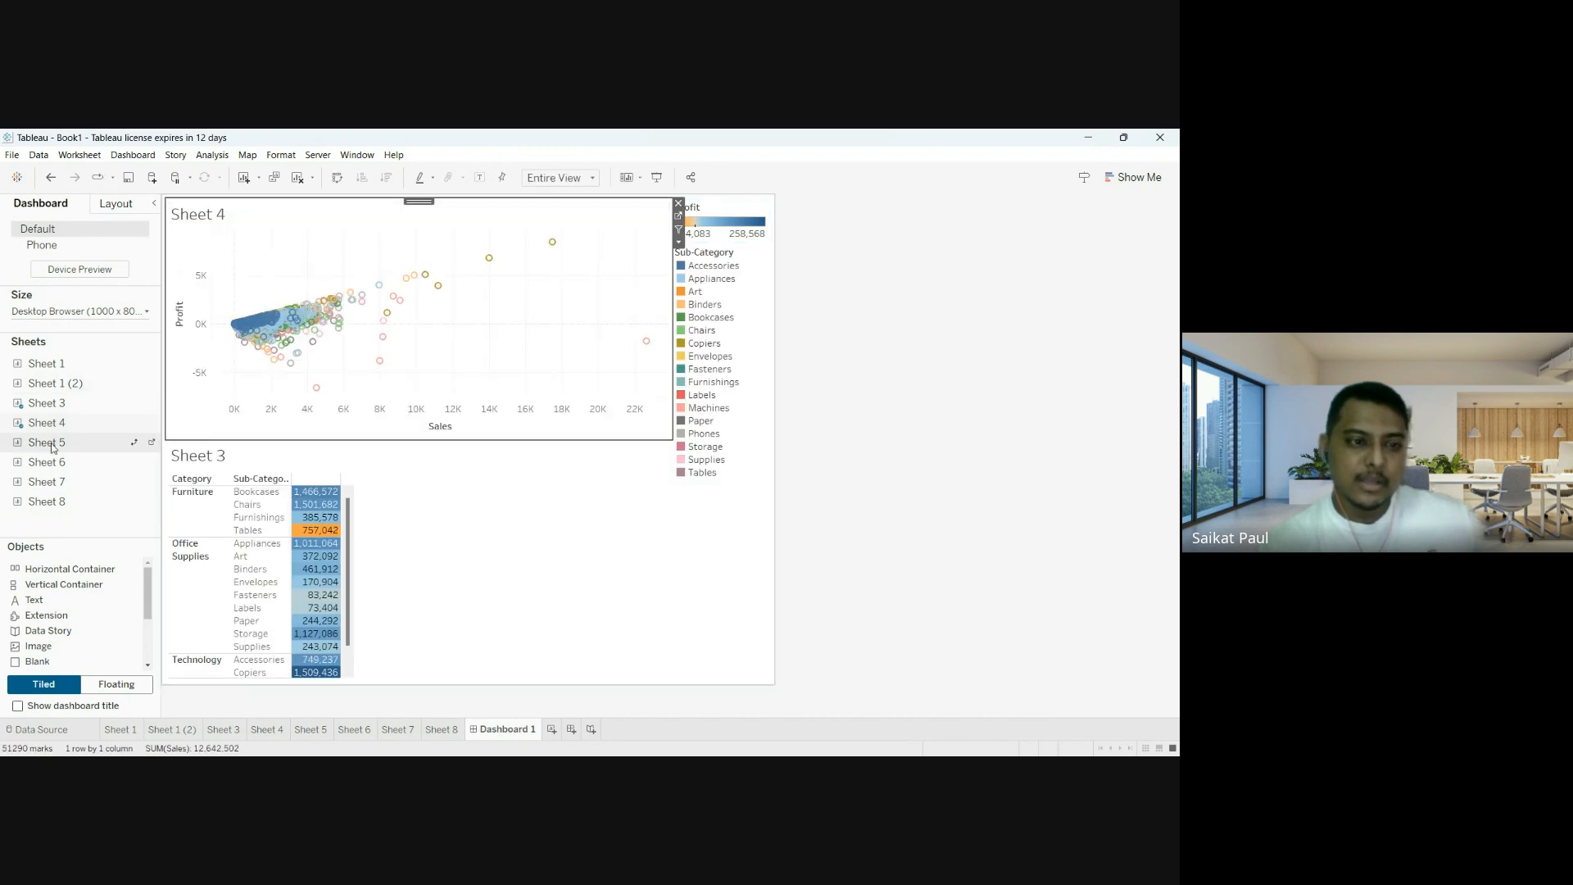
pyautogui.moveTo(51, 443); pyautogui.dragTo(303, 496)
pyautogui.moveTo(444, 521); pyautogui.dragTo(478, 547)
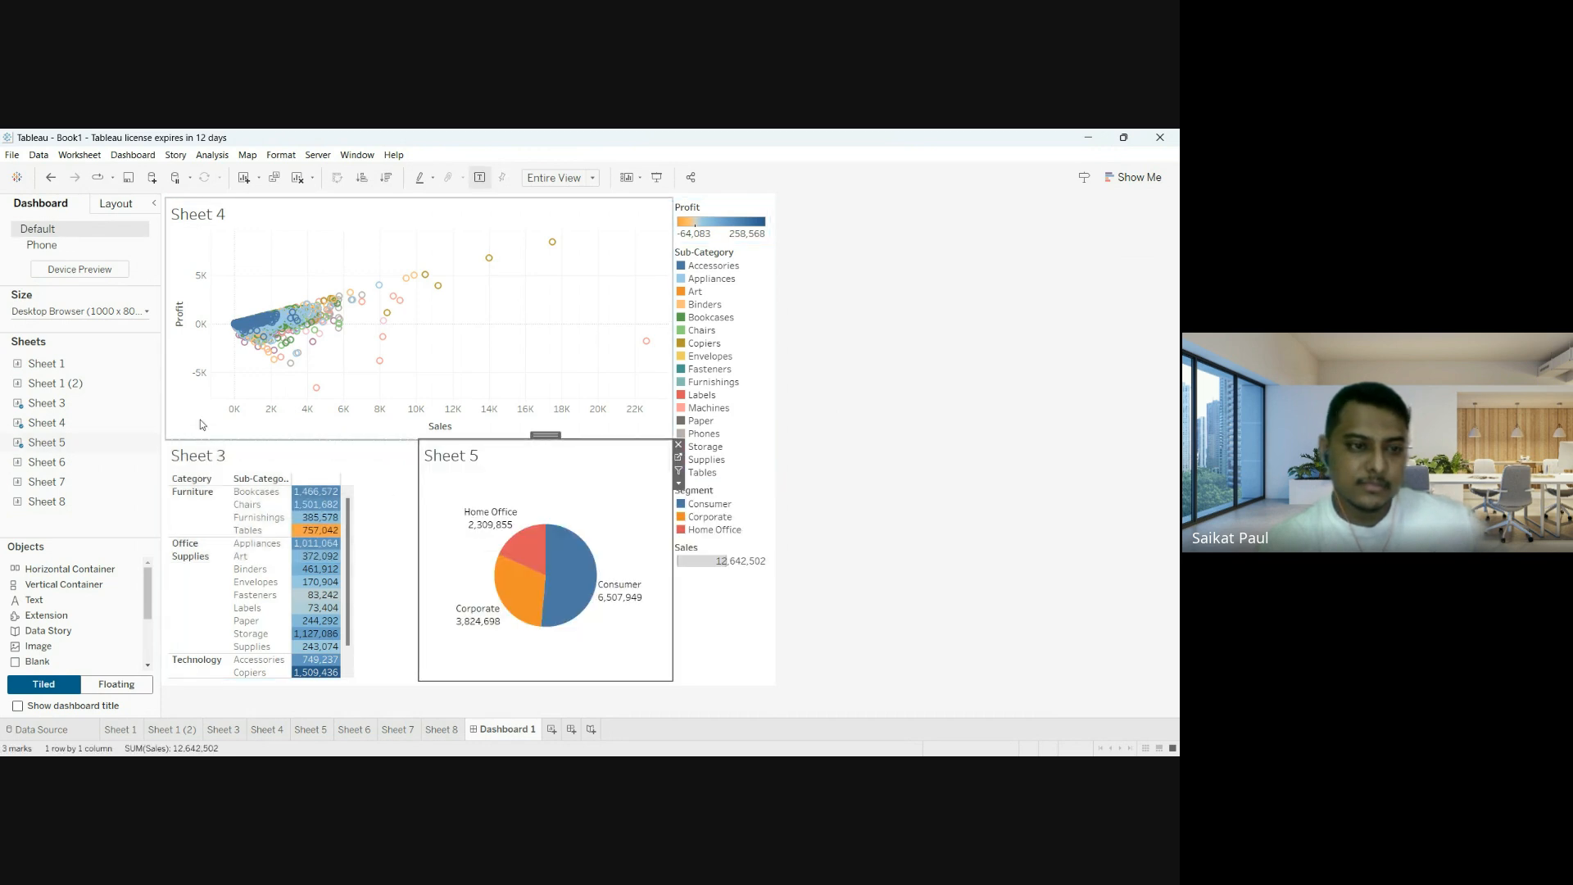
# Place Sheet 6 to the left of Sheet 4 on the dashboard and fit it to Entire View.
pyautogui.moveTo(40, 464); pyautogui.dragTo(223, 333)
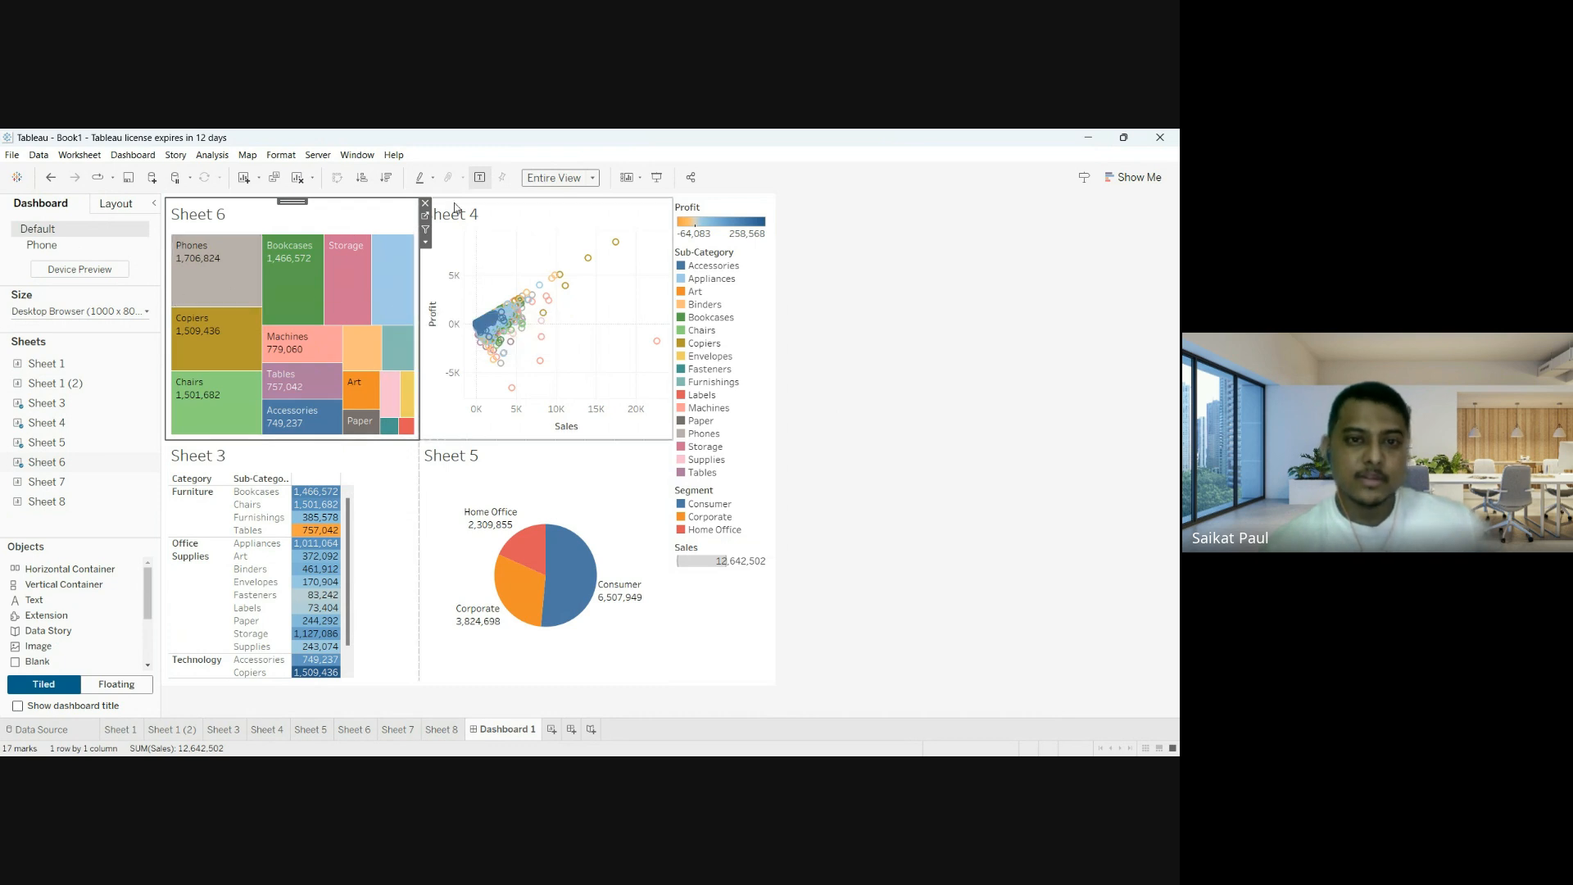
pyautogui.click(513, 213)
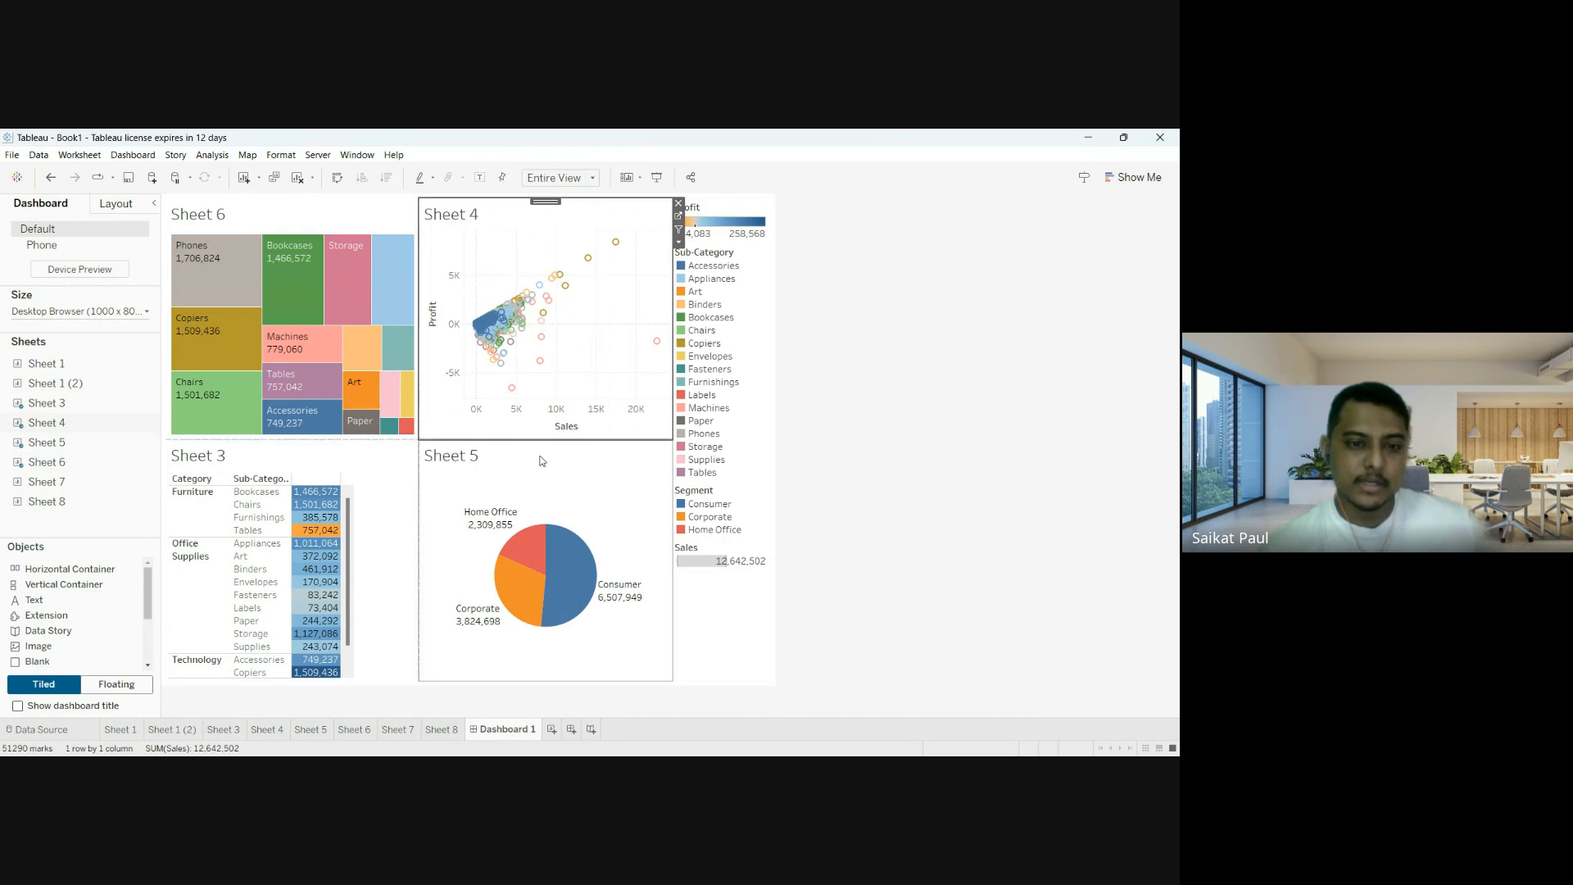
pyautogui.click(522, 467)
pyautogui.click(965, 417)
# Clear the Profit, Sub-Category, Segment and Sales legends from the rebuilt dashboard so only the four charts remain.
pyautogui.click(739, 221)
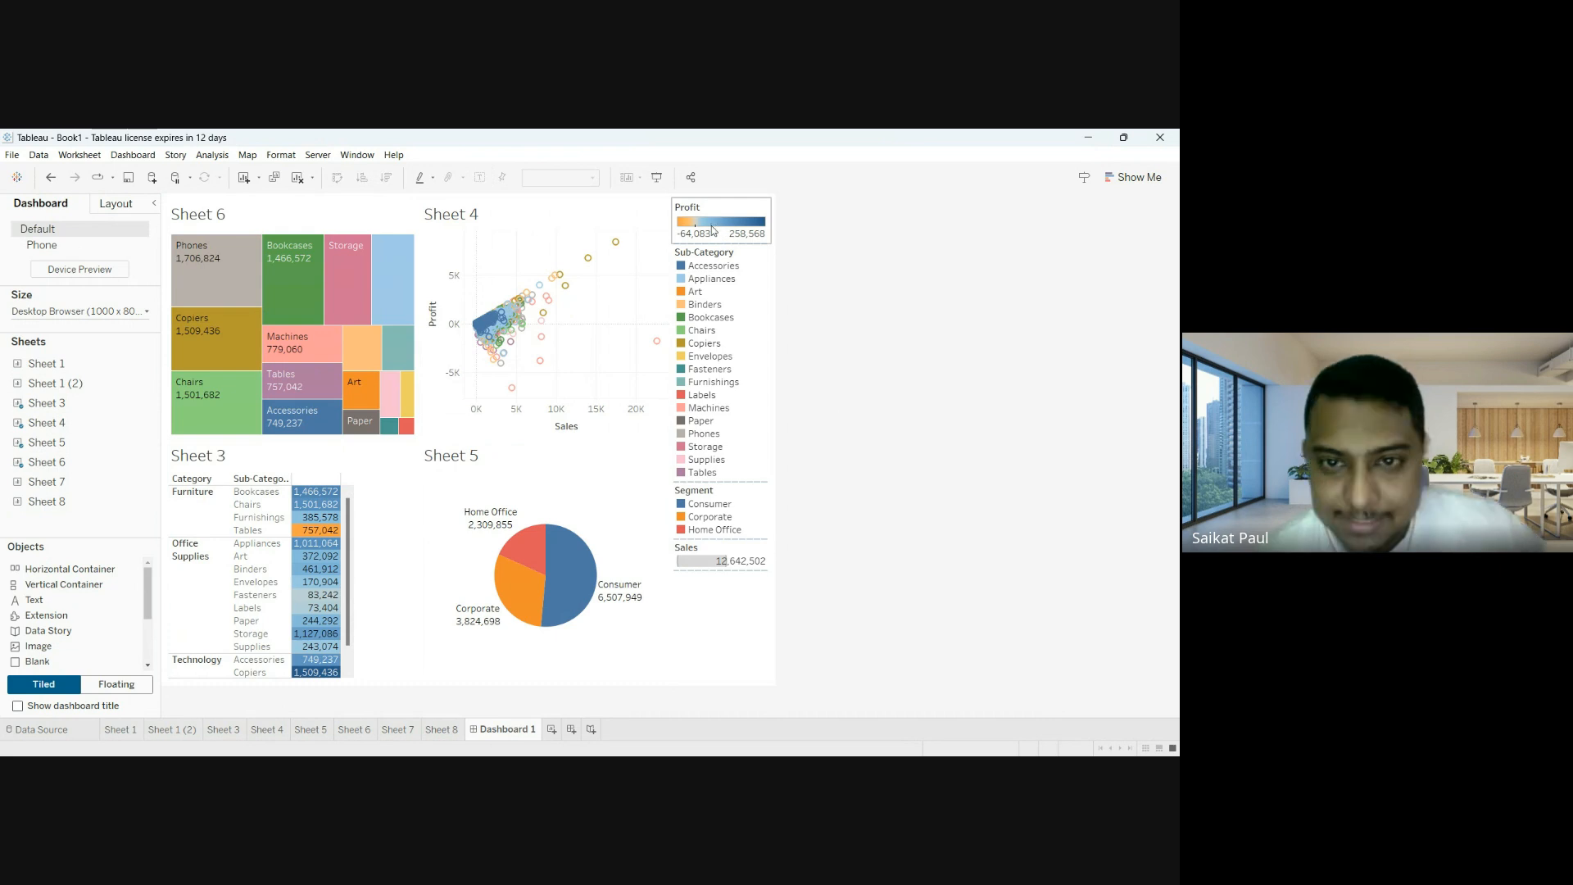
pyautogui.click(721, 288)
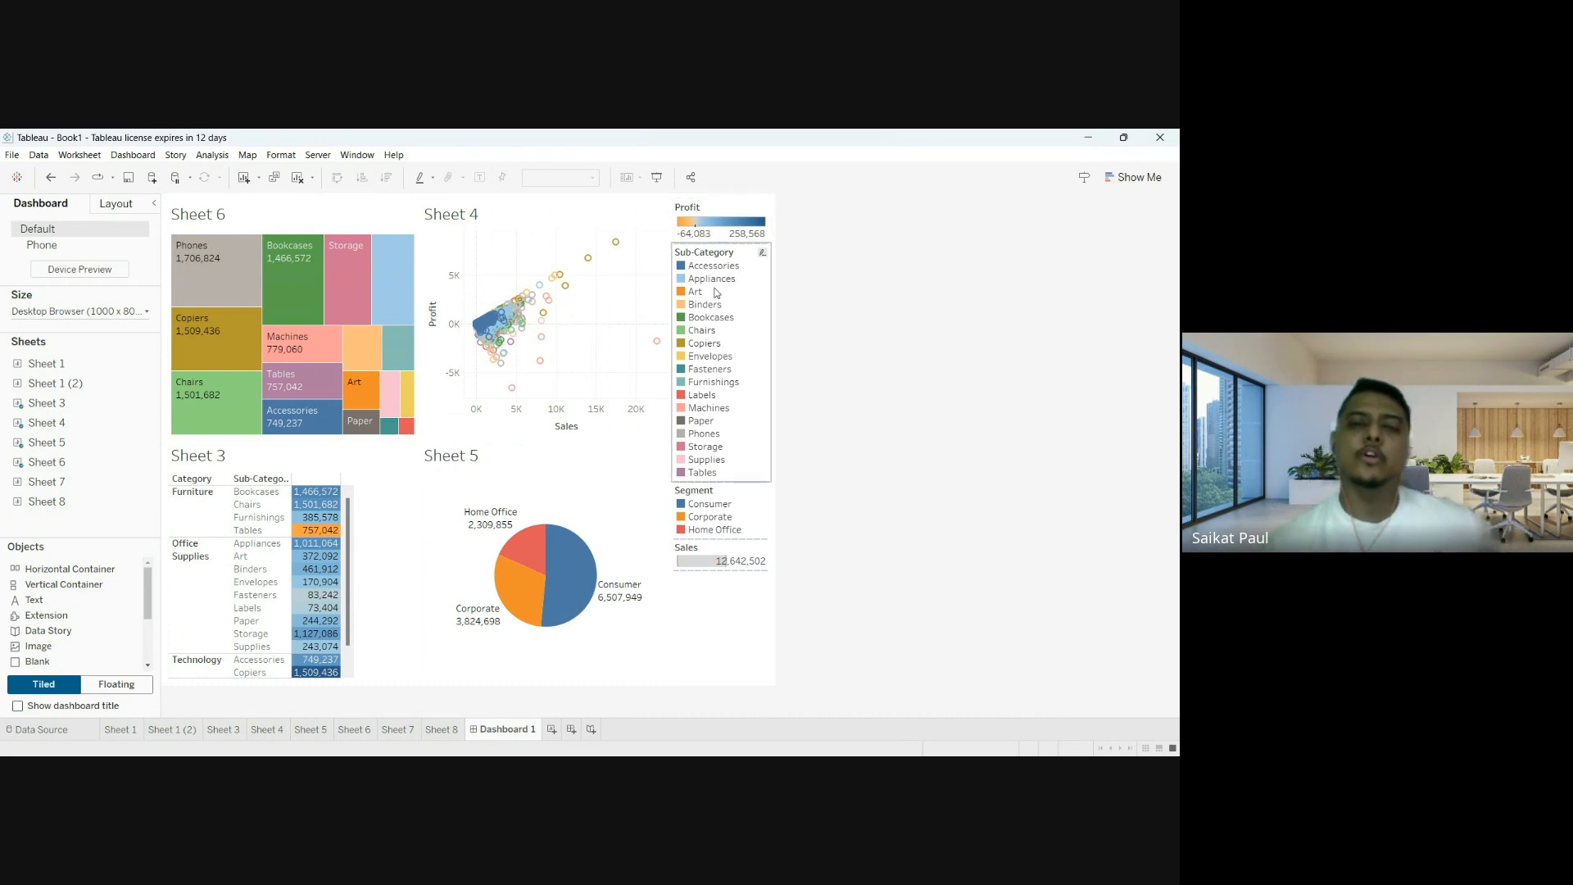
pyautogui.click(708, 204)
pyautogui.click(744, 533)
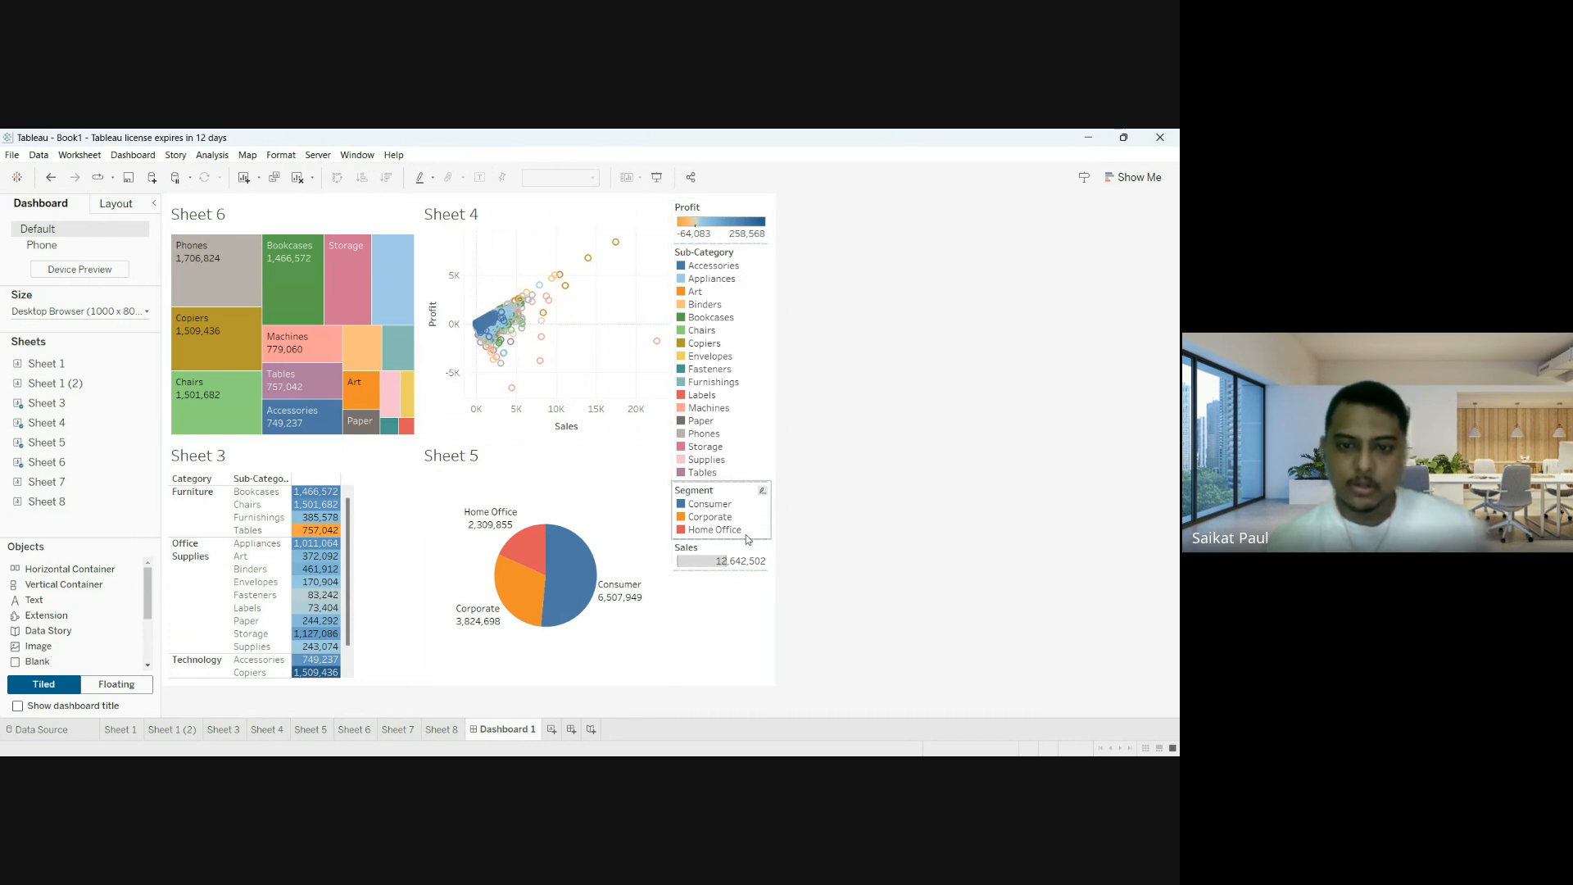
pyautogui.click(721, 209)
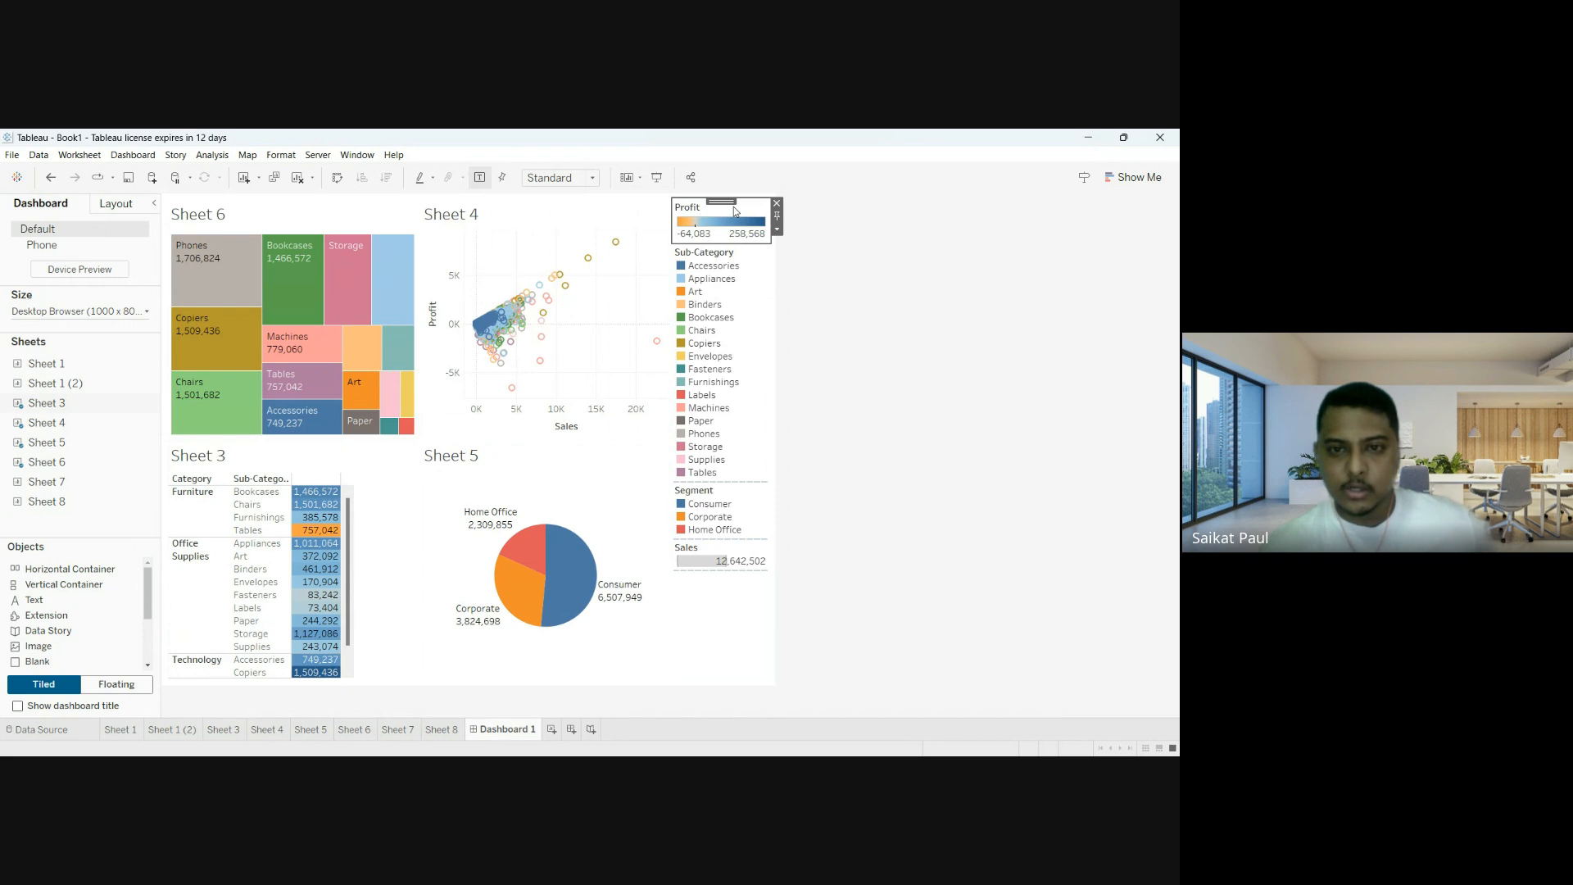
pyautogui.click(777, 204)
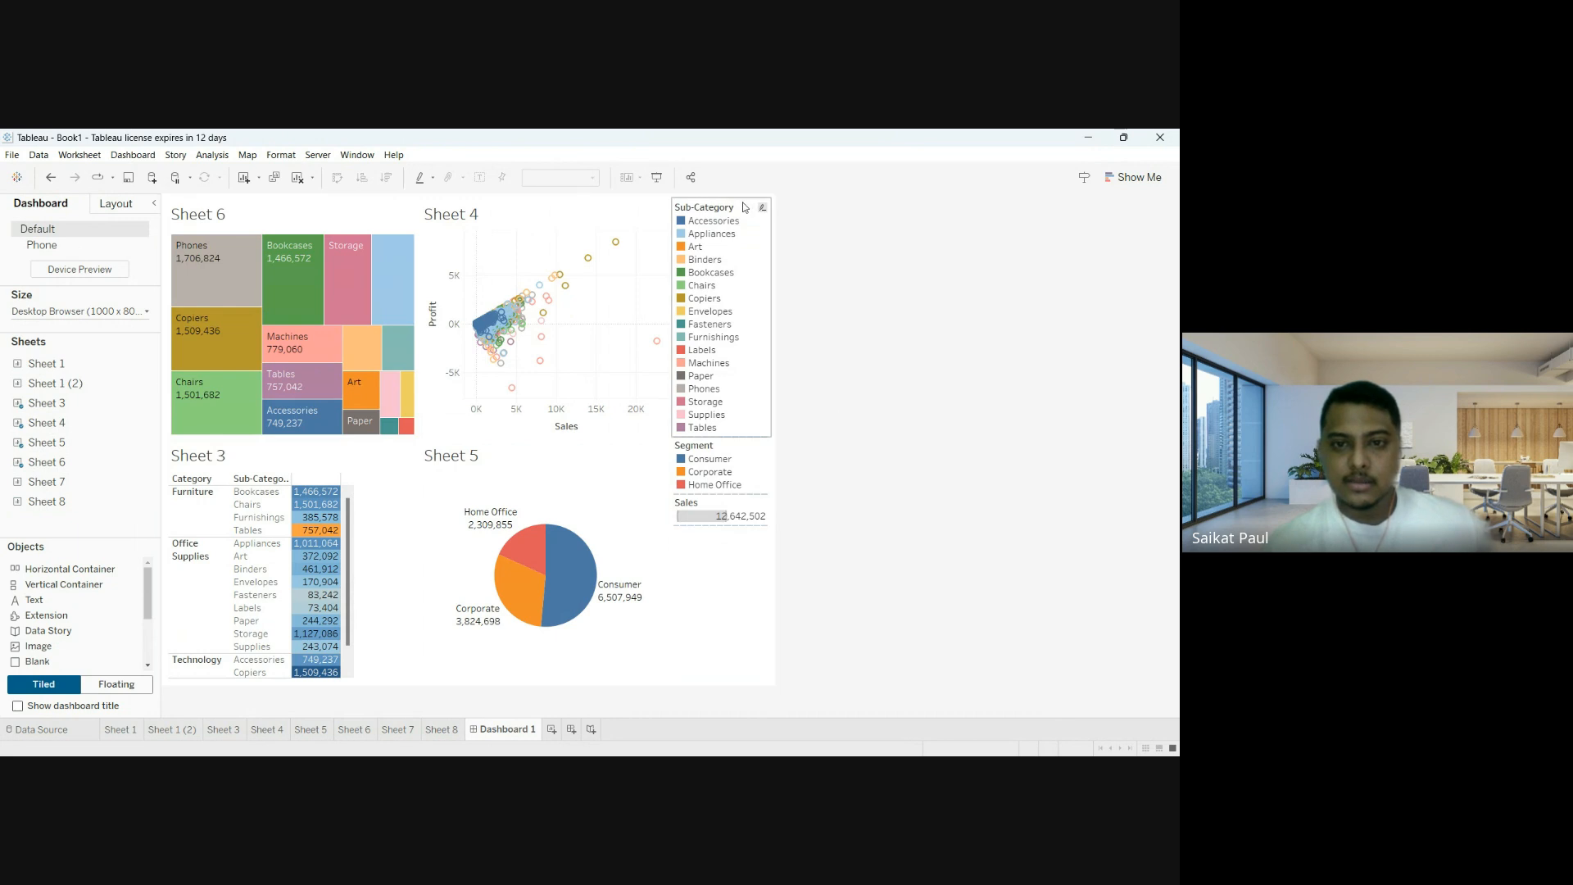
pyautogui.click(743, 206)
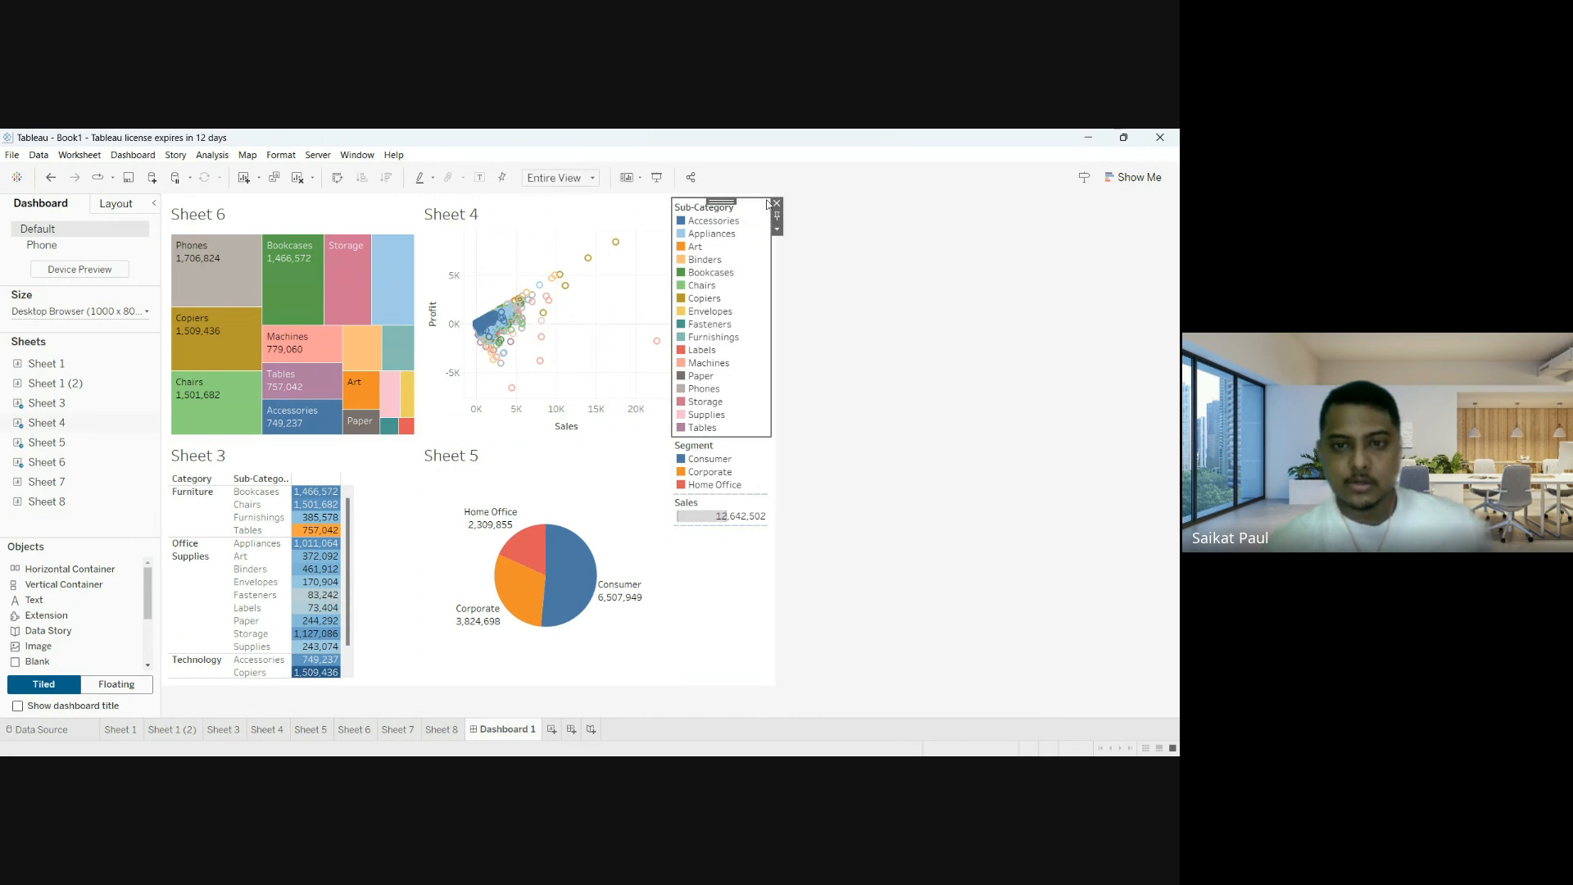
pyautogui.click(777, 204)
pyautogui.click(752, 210)
pyautogui.click(778, 204)
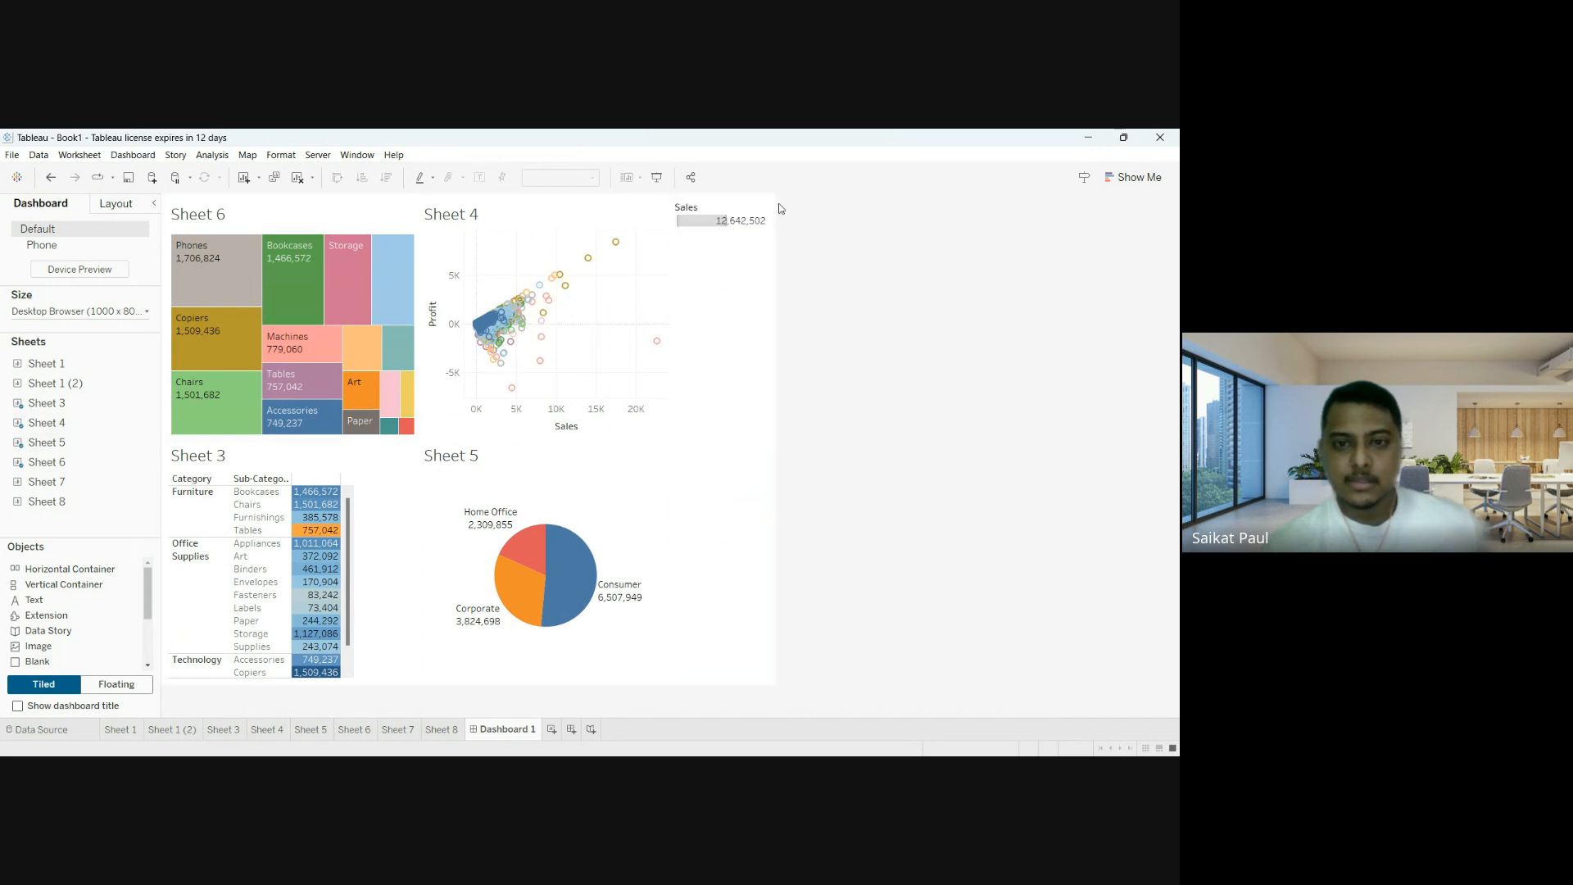
pyautogui.click(777, 204)
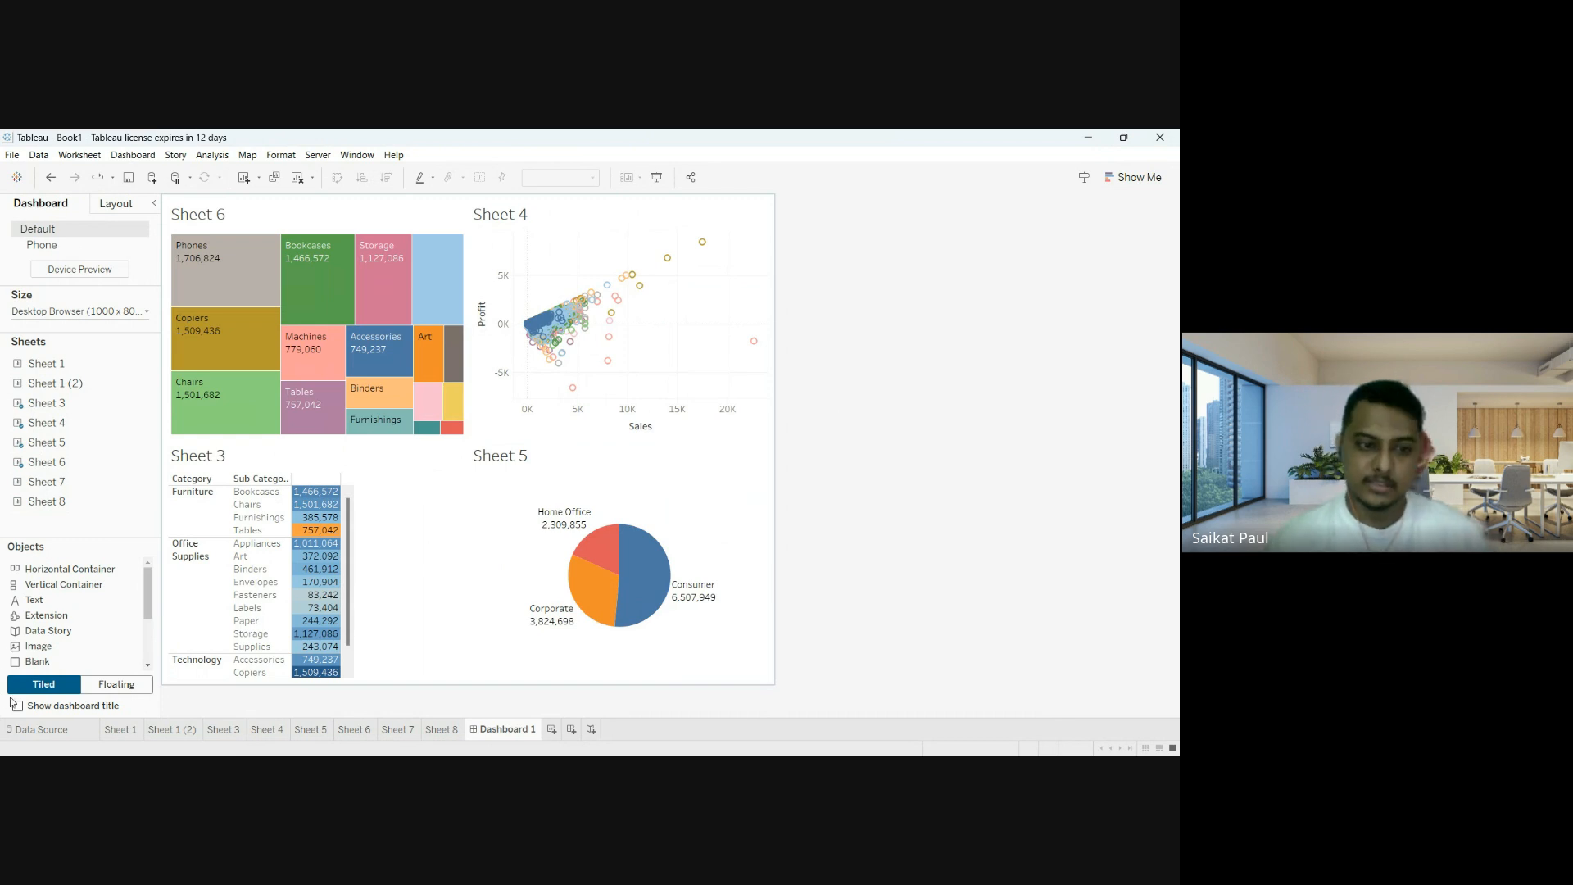
# Set the placement mode for new dashboard objects to Floating.
pyautogui.click(120, 685)
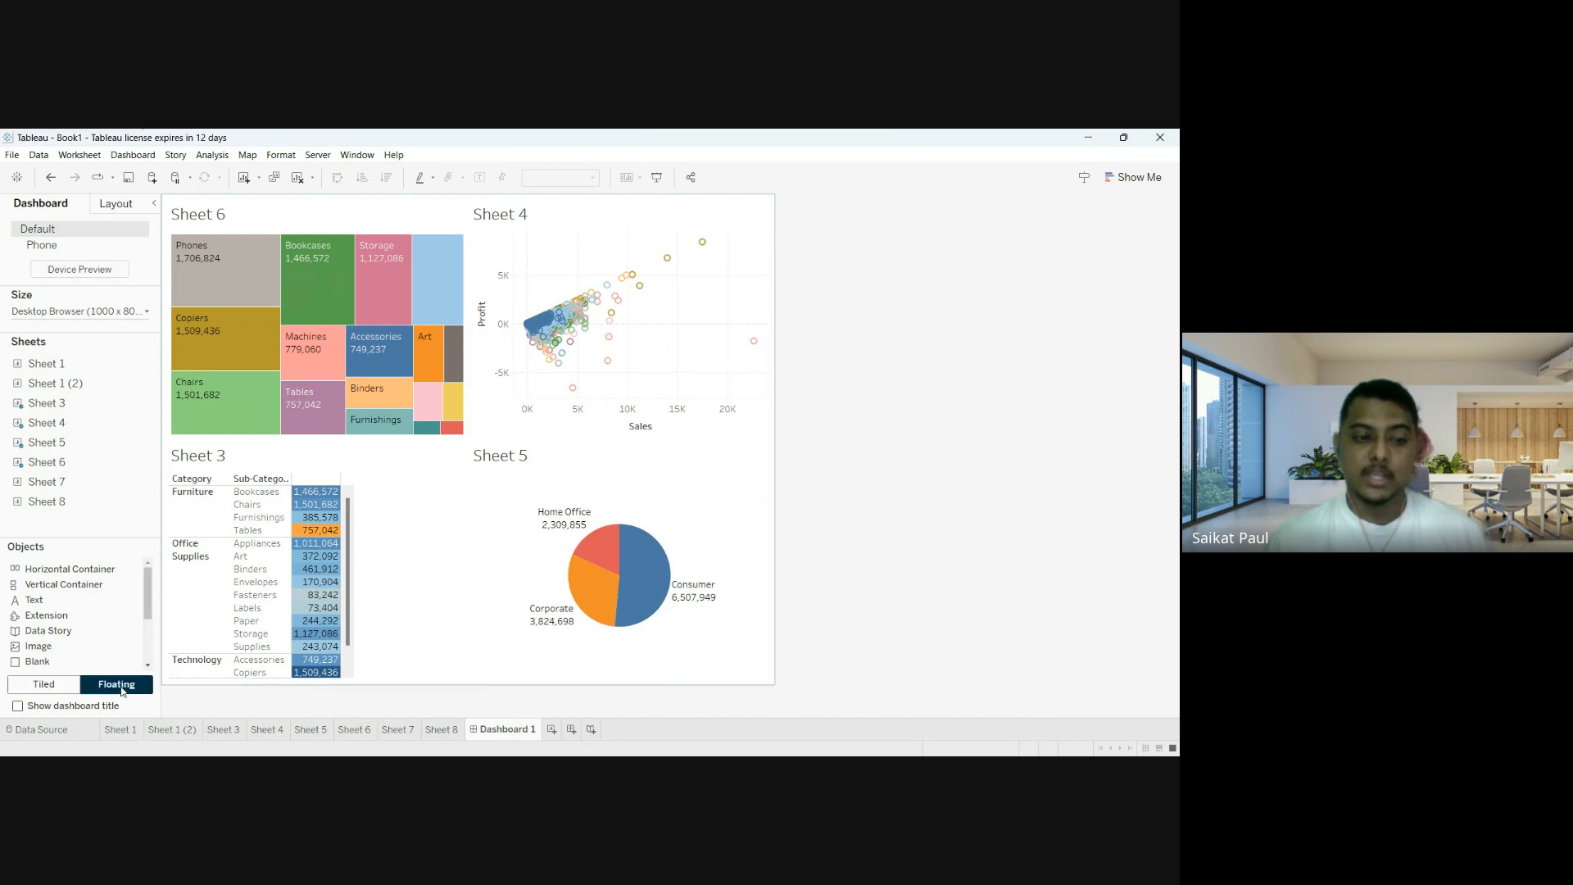
pyautogui.click(38, 686)
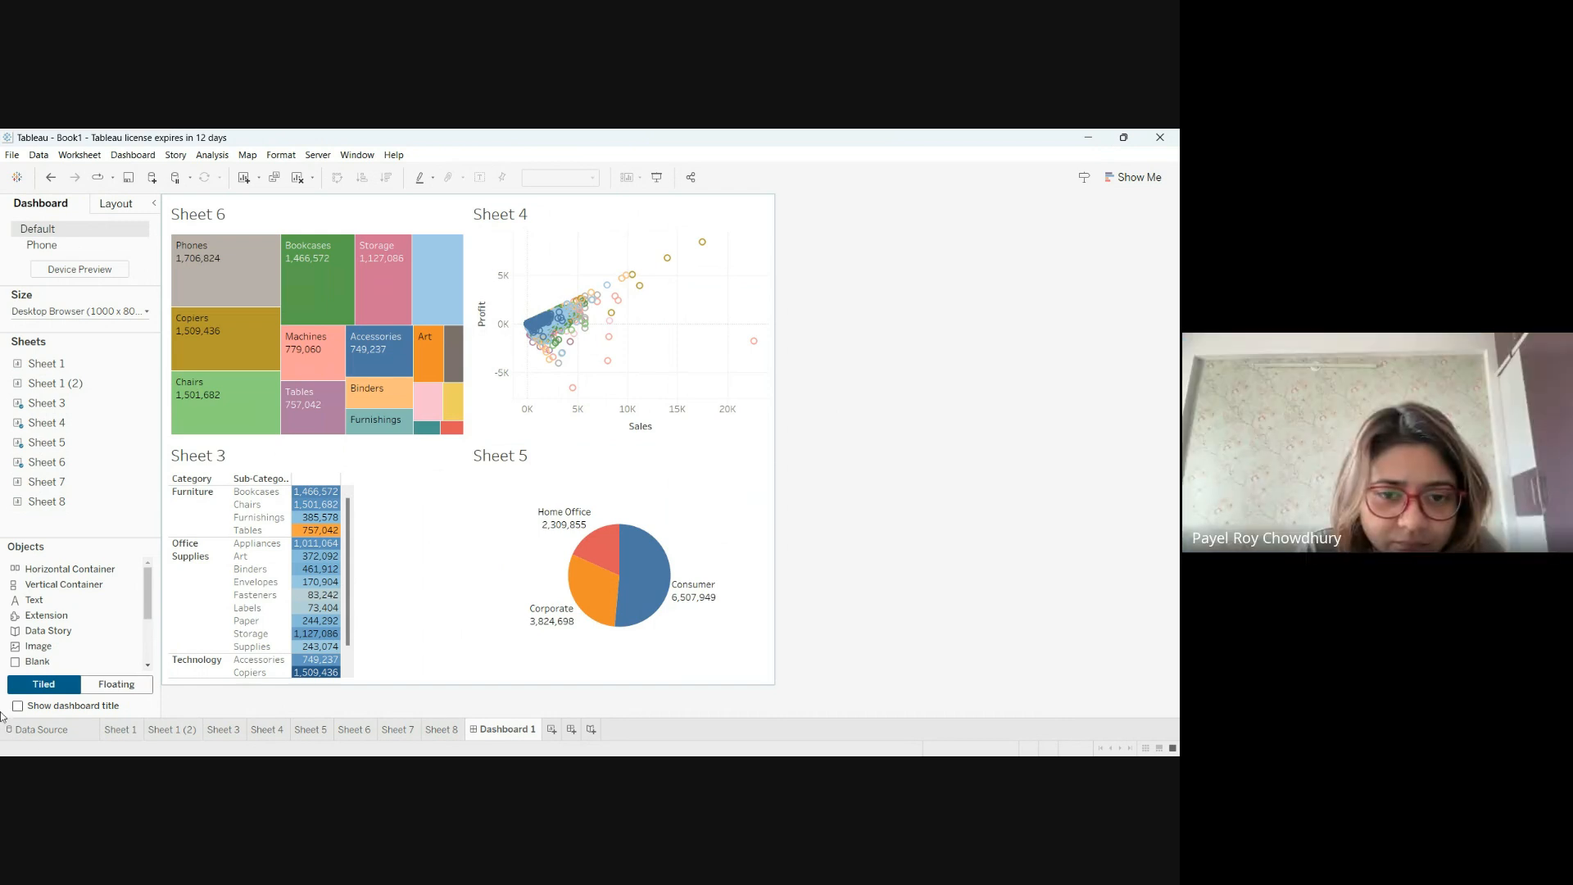
pyautogui.click(122, 683)
# Move Sheet 5 to the left of Sheet 6 and place Sheet 3 directly above Sheet 6.
pyautogui.moveTo(595, 506); pyautogui.dragTo(430, 439)
pyautogui.moveTo(612, 484); pyautogui.dragTo(556, 458)
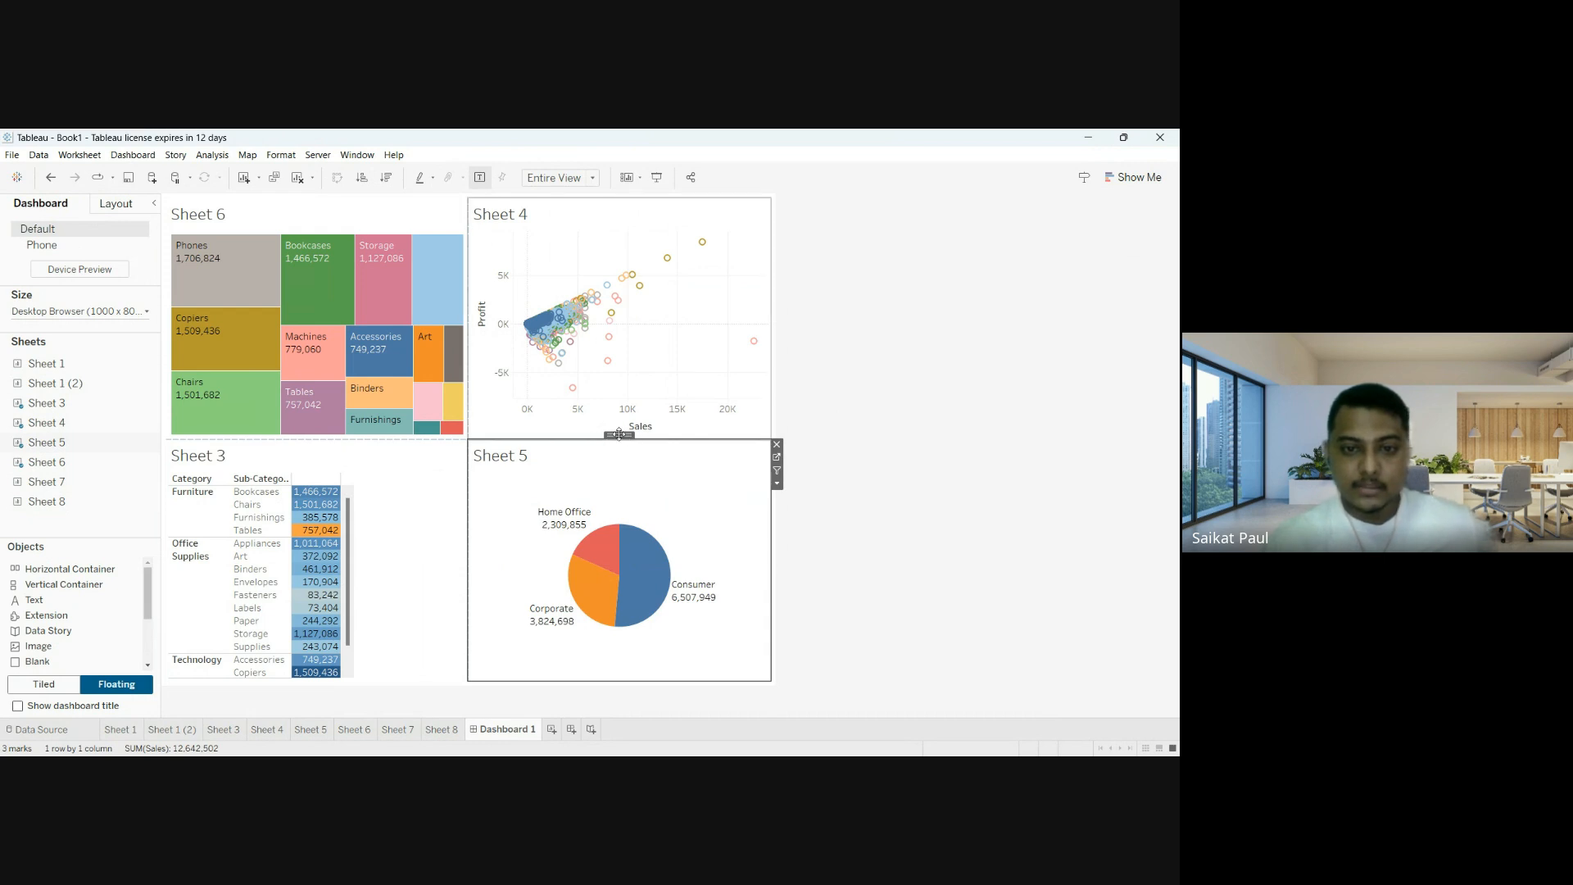
pyautogui.moveTo(618, 434); pyautogui.dragTo(308, 318)
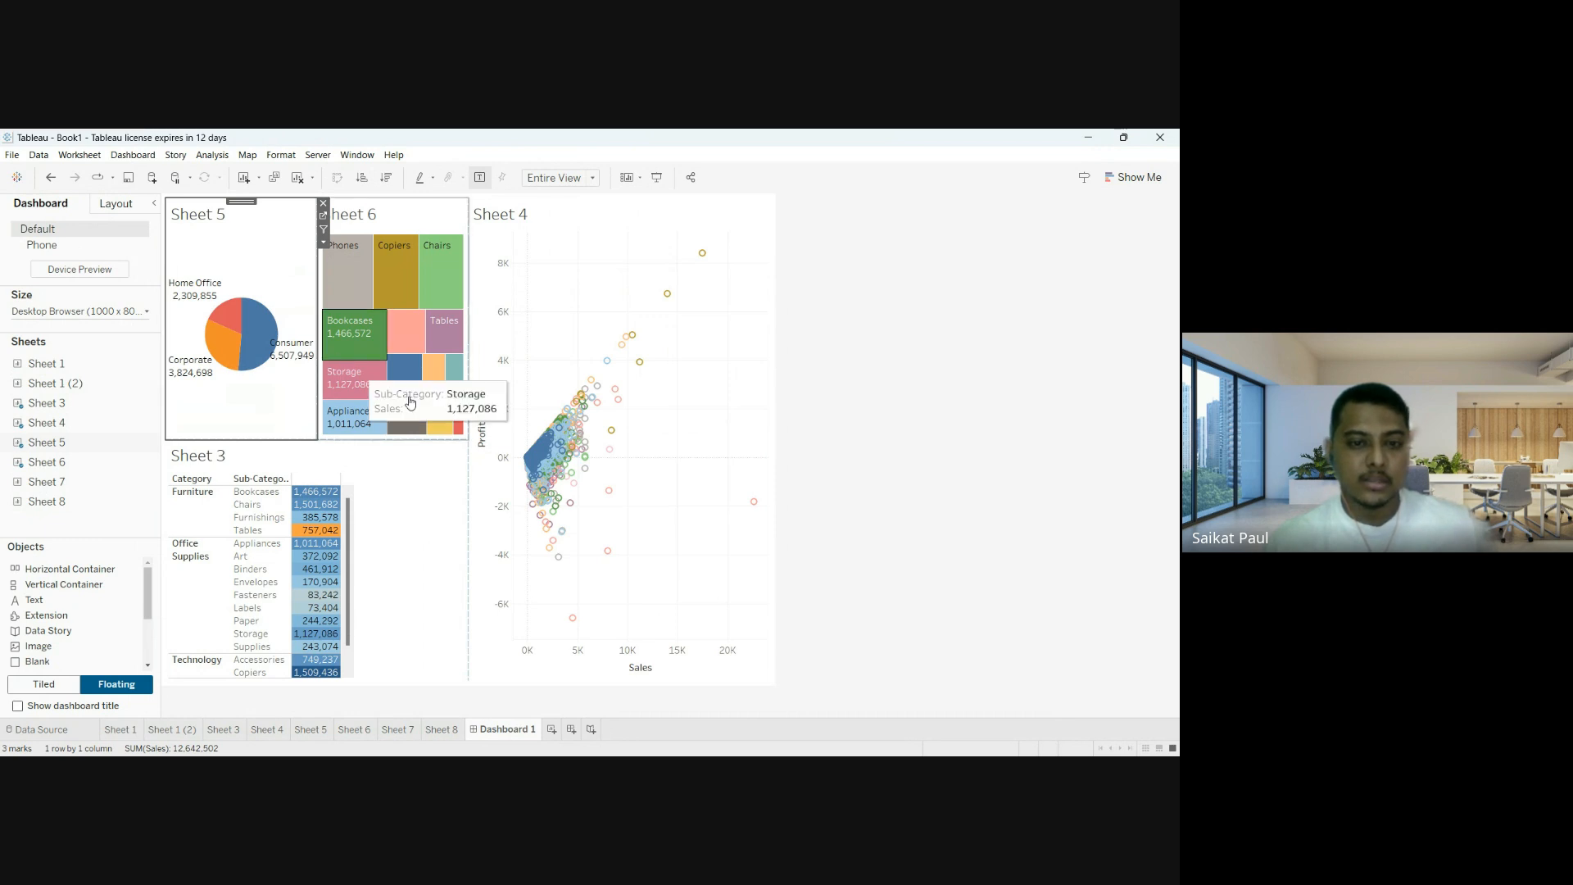
pyautogui.click(250, 504)
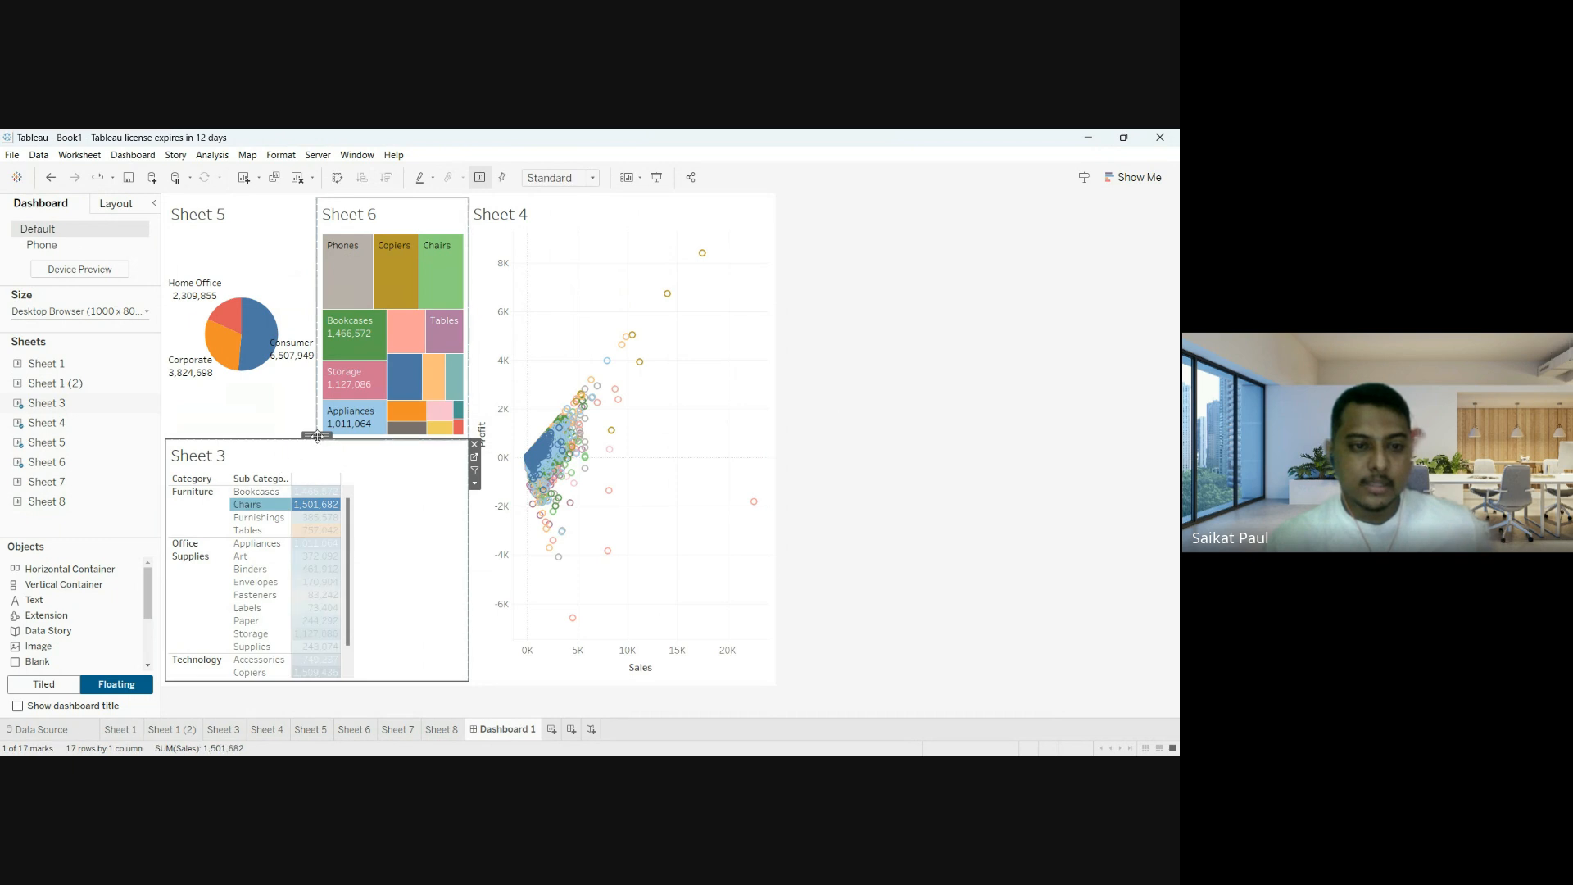
pyautogui.moveTo(316, 434); pyautogui.dragTo(392, 287)
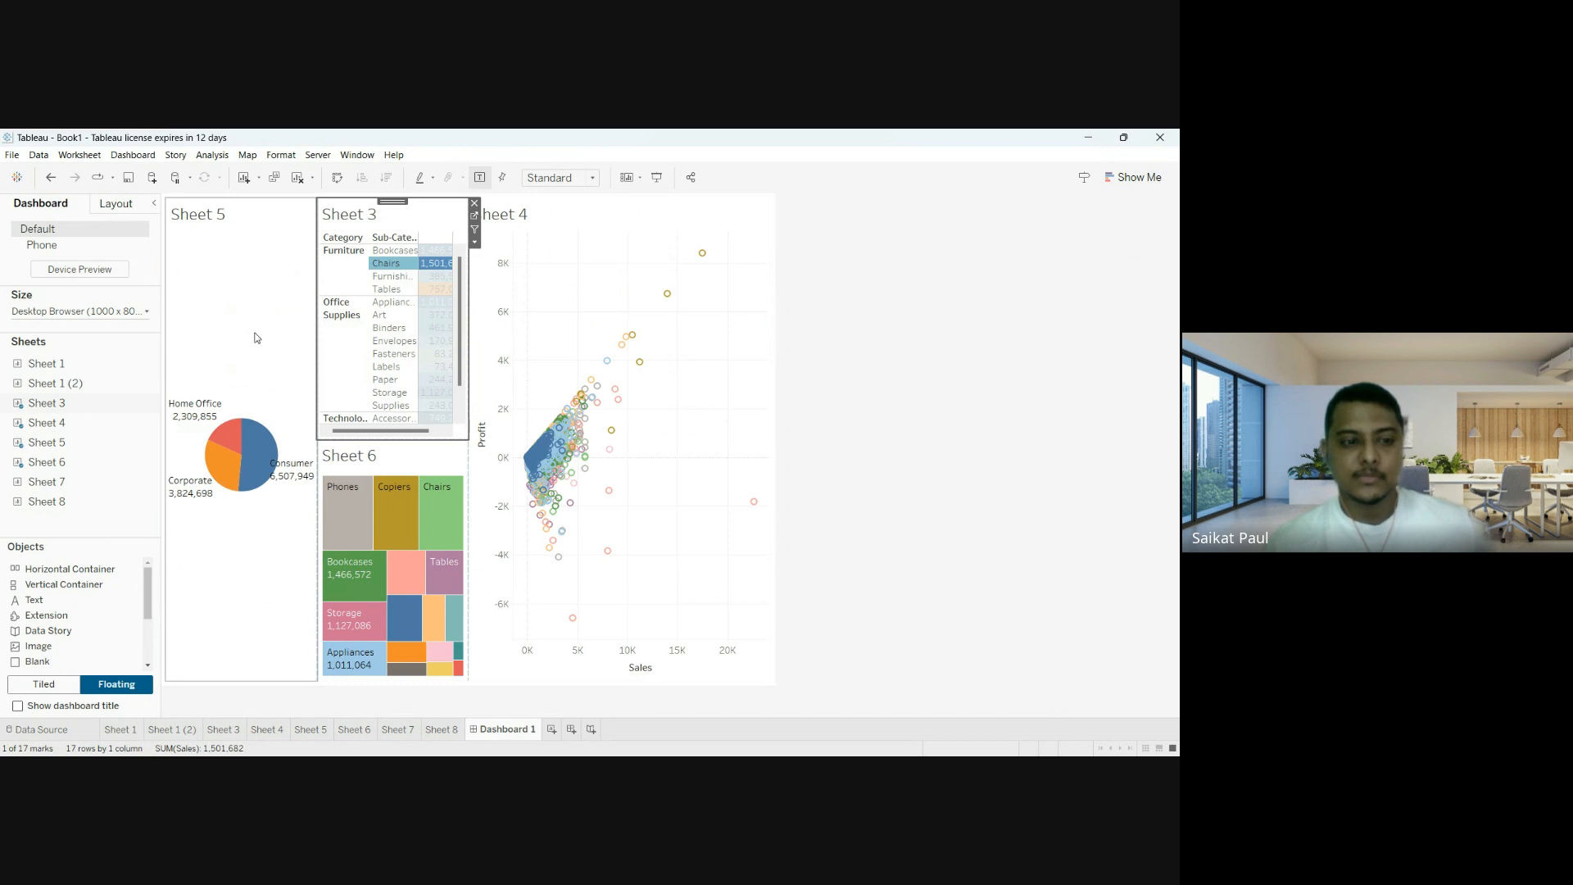
# Undo the moves of Sheet 3 and Sheet 5, and remove the Sales legend restored with them.
pyautogui.click(50, 177)
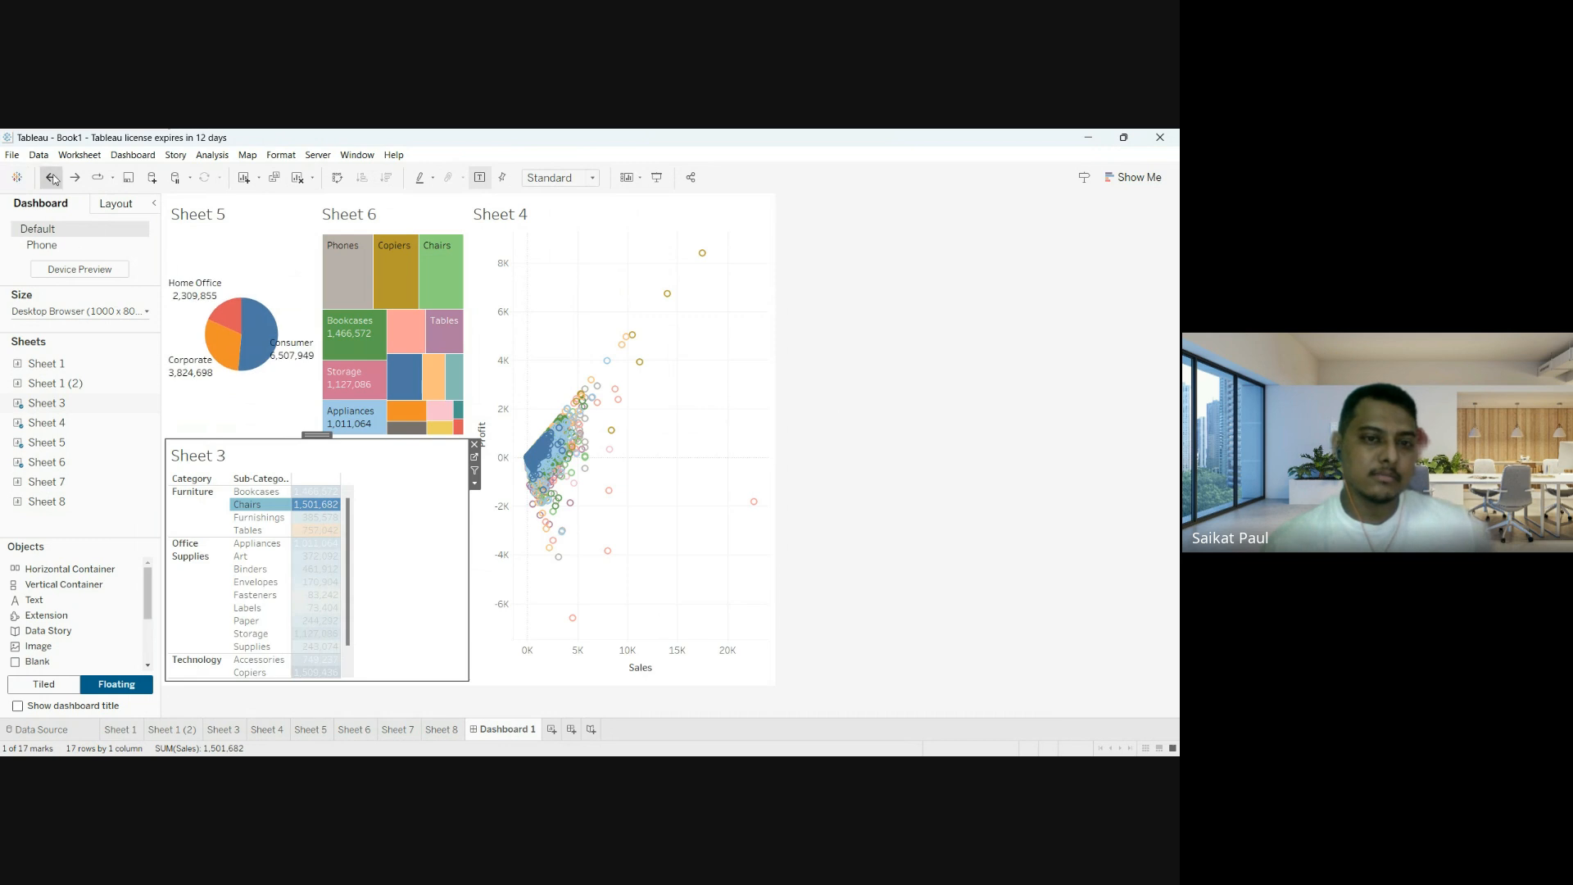
pyautogui.click(53, 179)
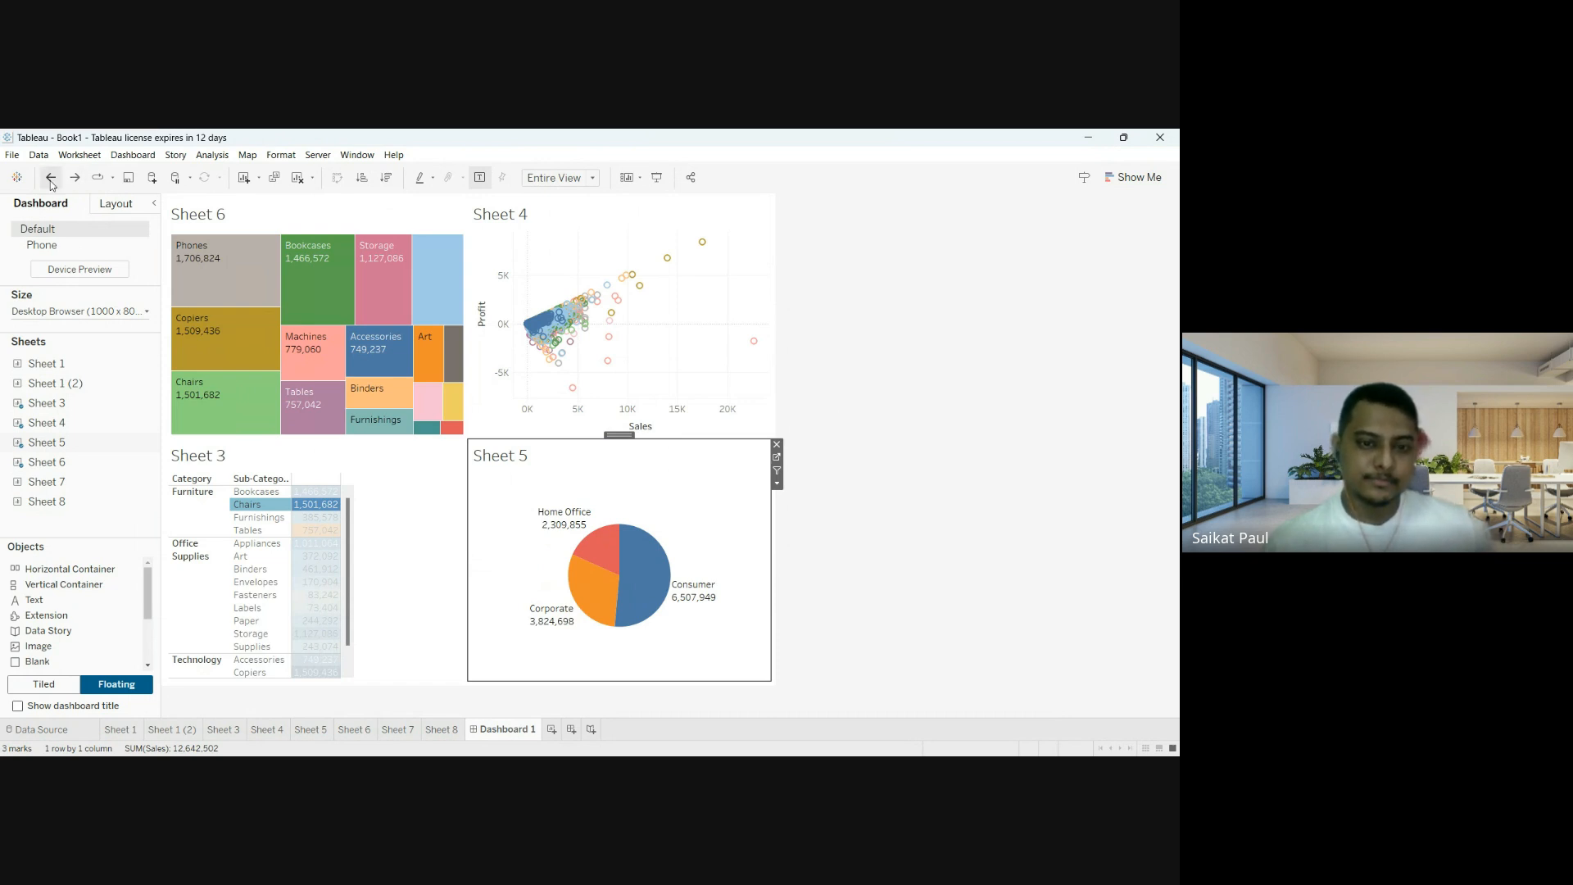
pyautogui.click(51, 178)
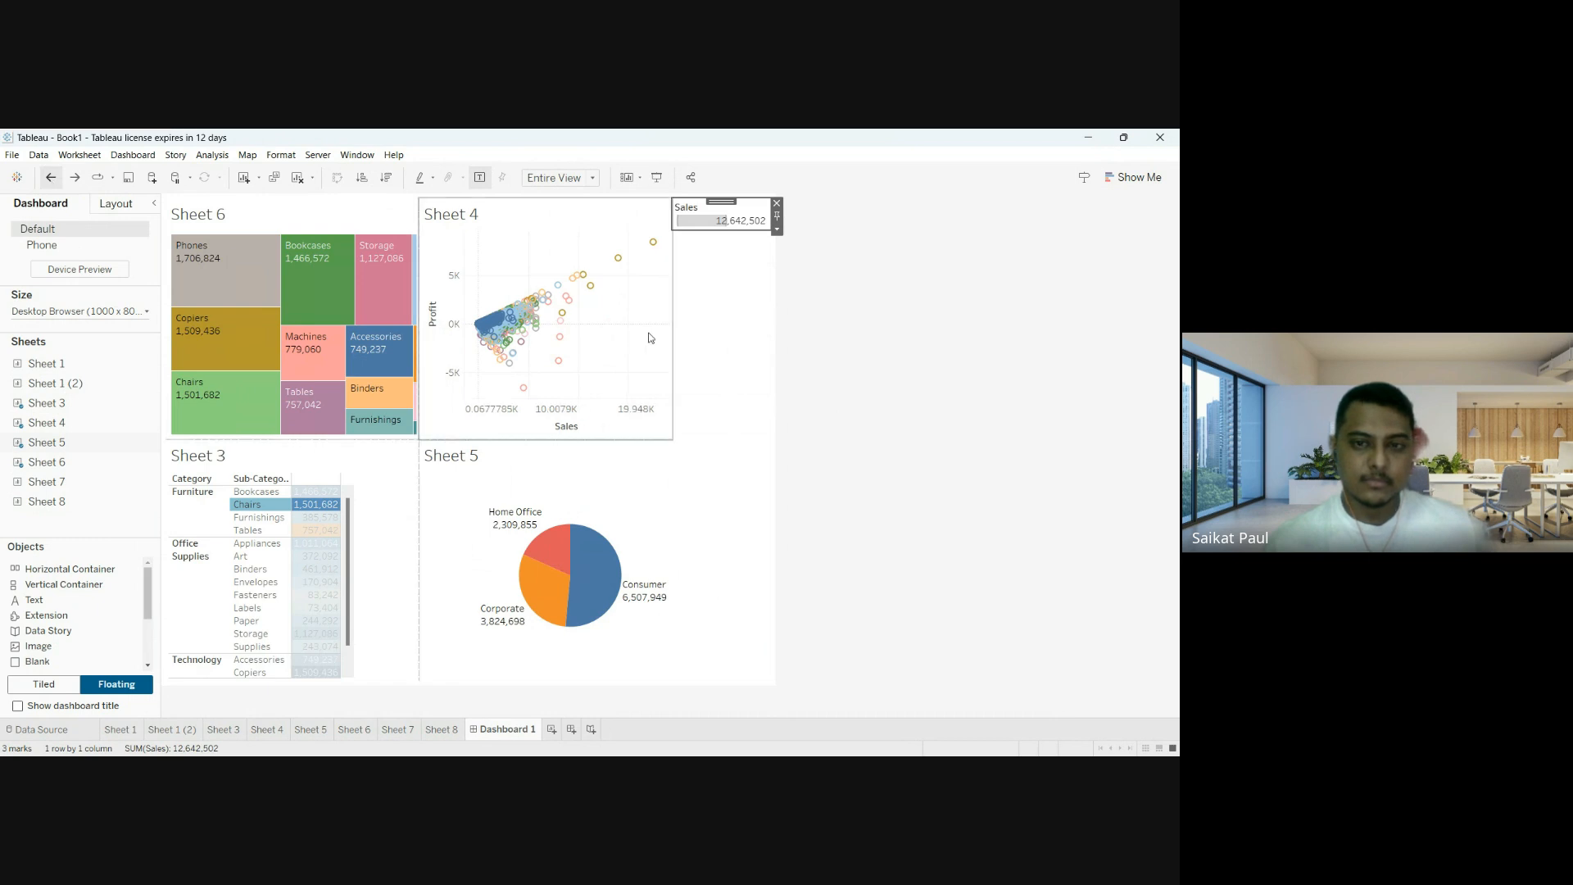
pyautogui.click(742, 215)
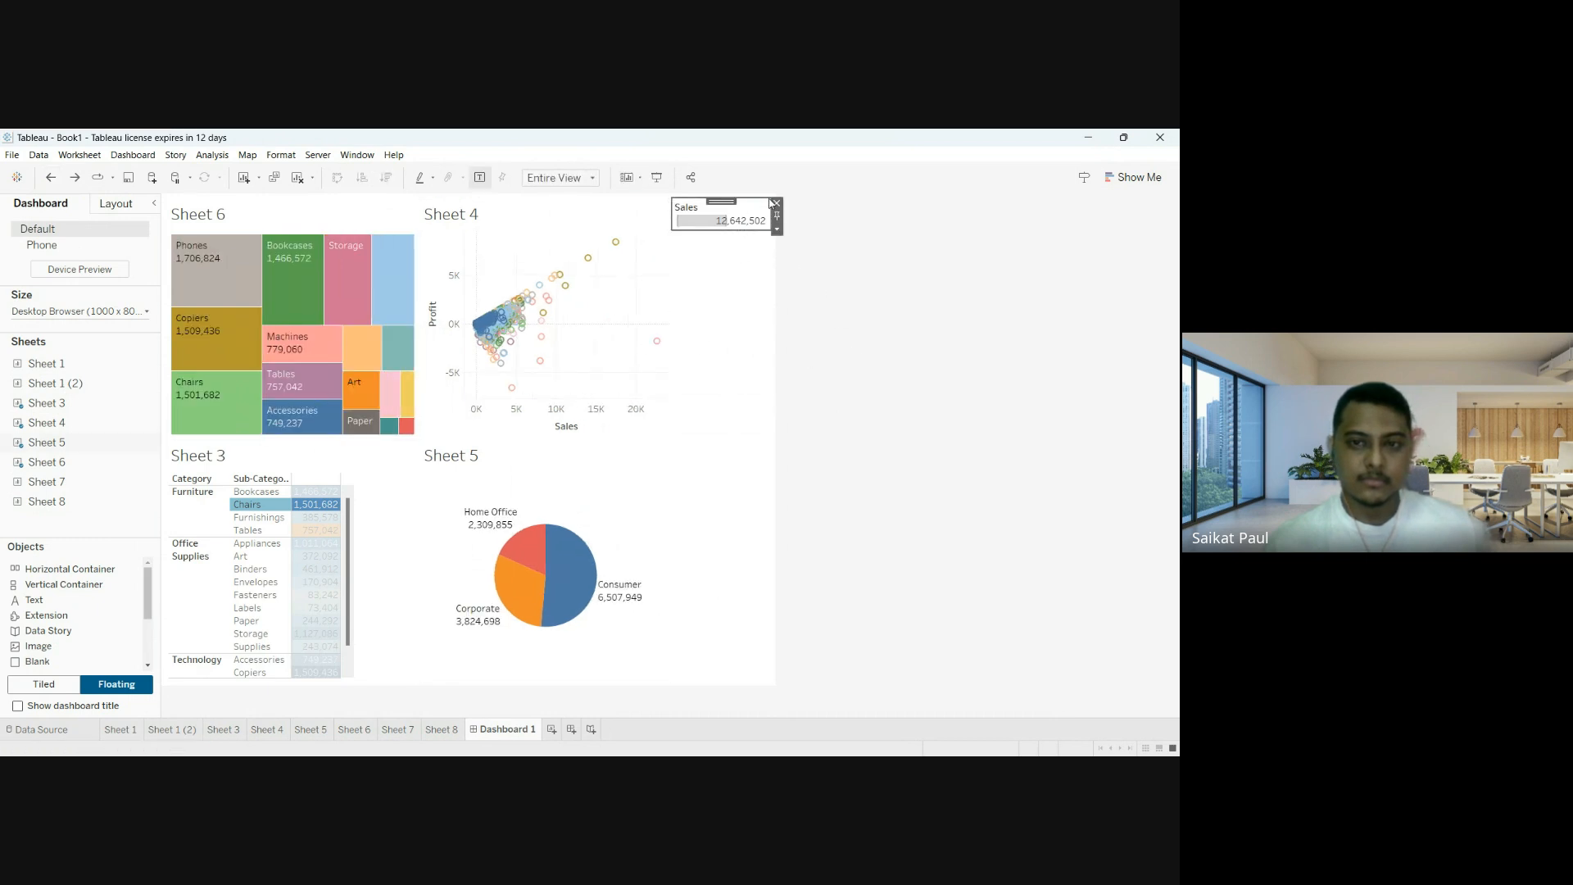
pyautogui.click(778, 204)
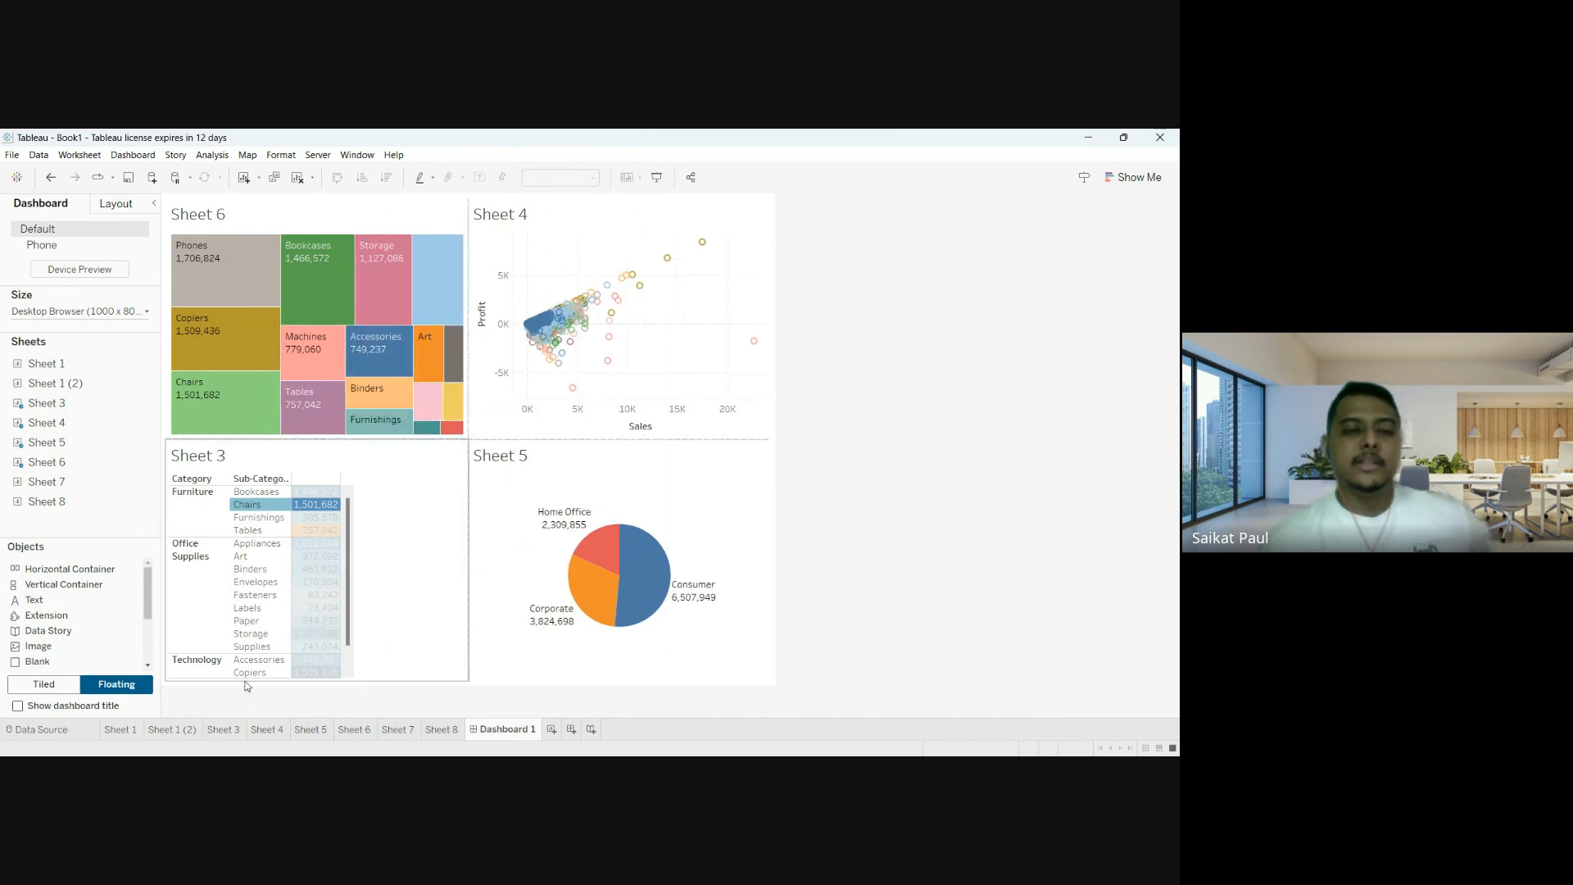
pyautogui.click(411, 590)
pyautogui.moveTo(606, 624)
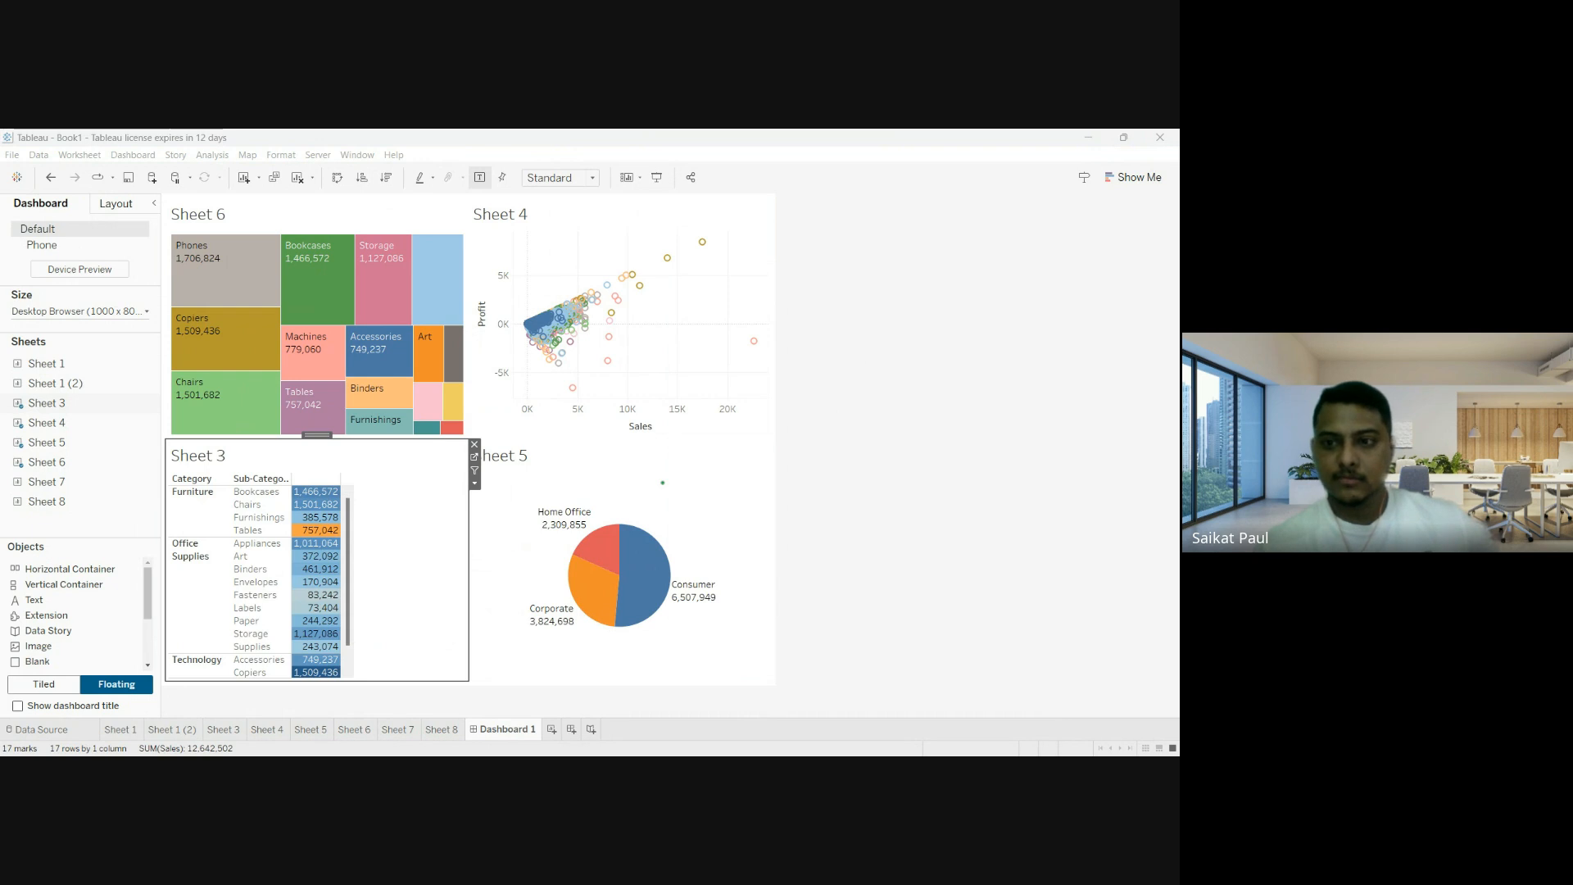
pyautogui.click(795, 383)
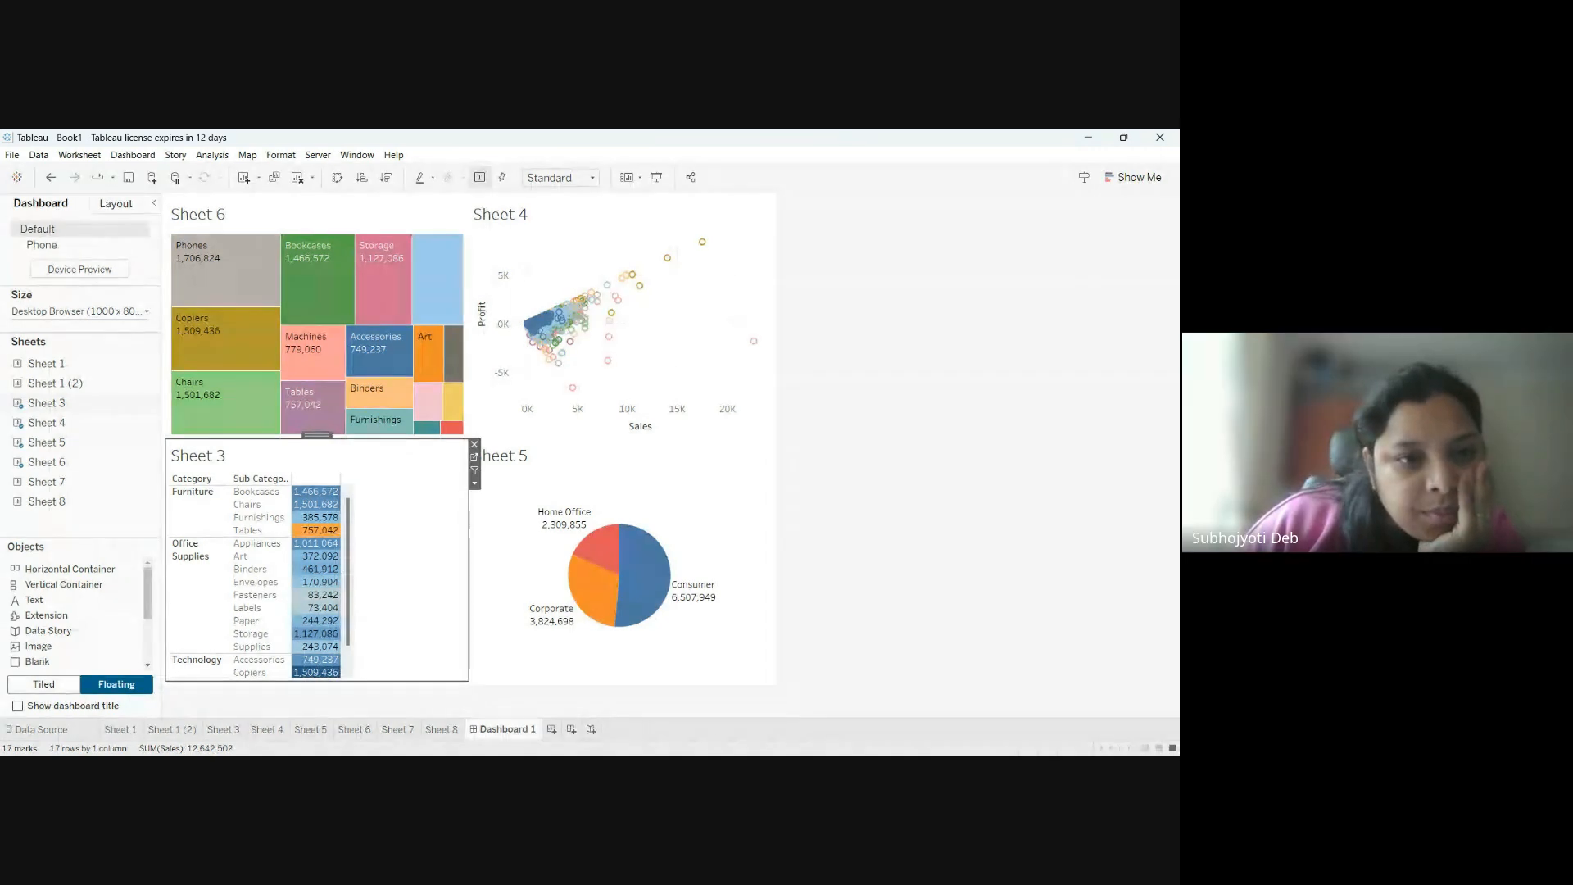
pyautogui.click(547, 283)
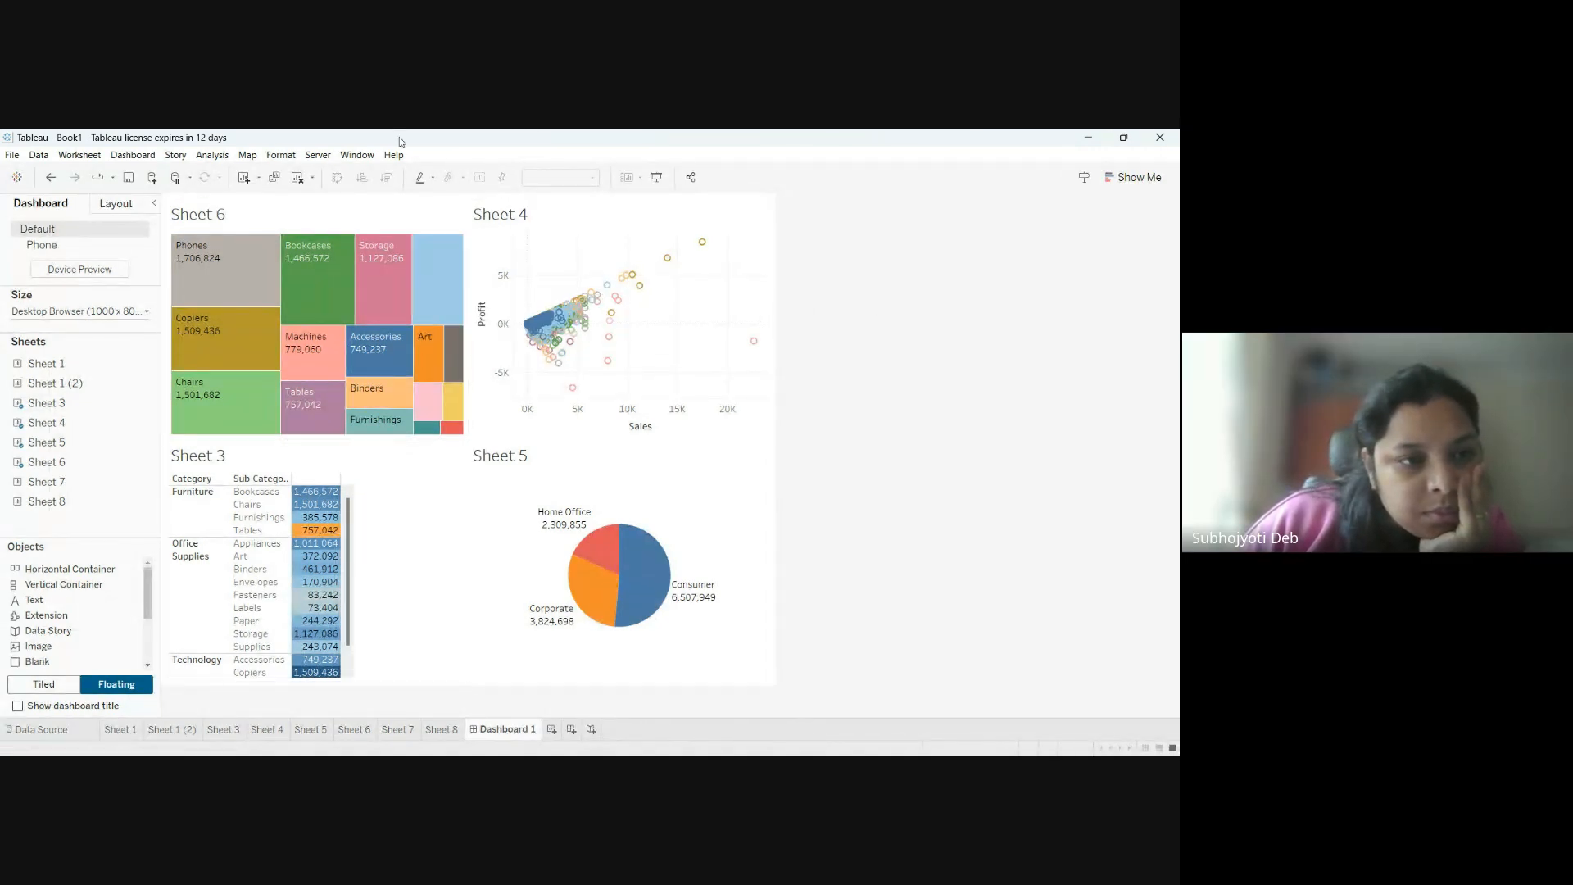
pyautogui.click(358, 222)
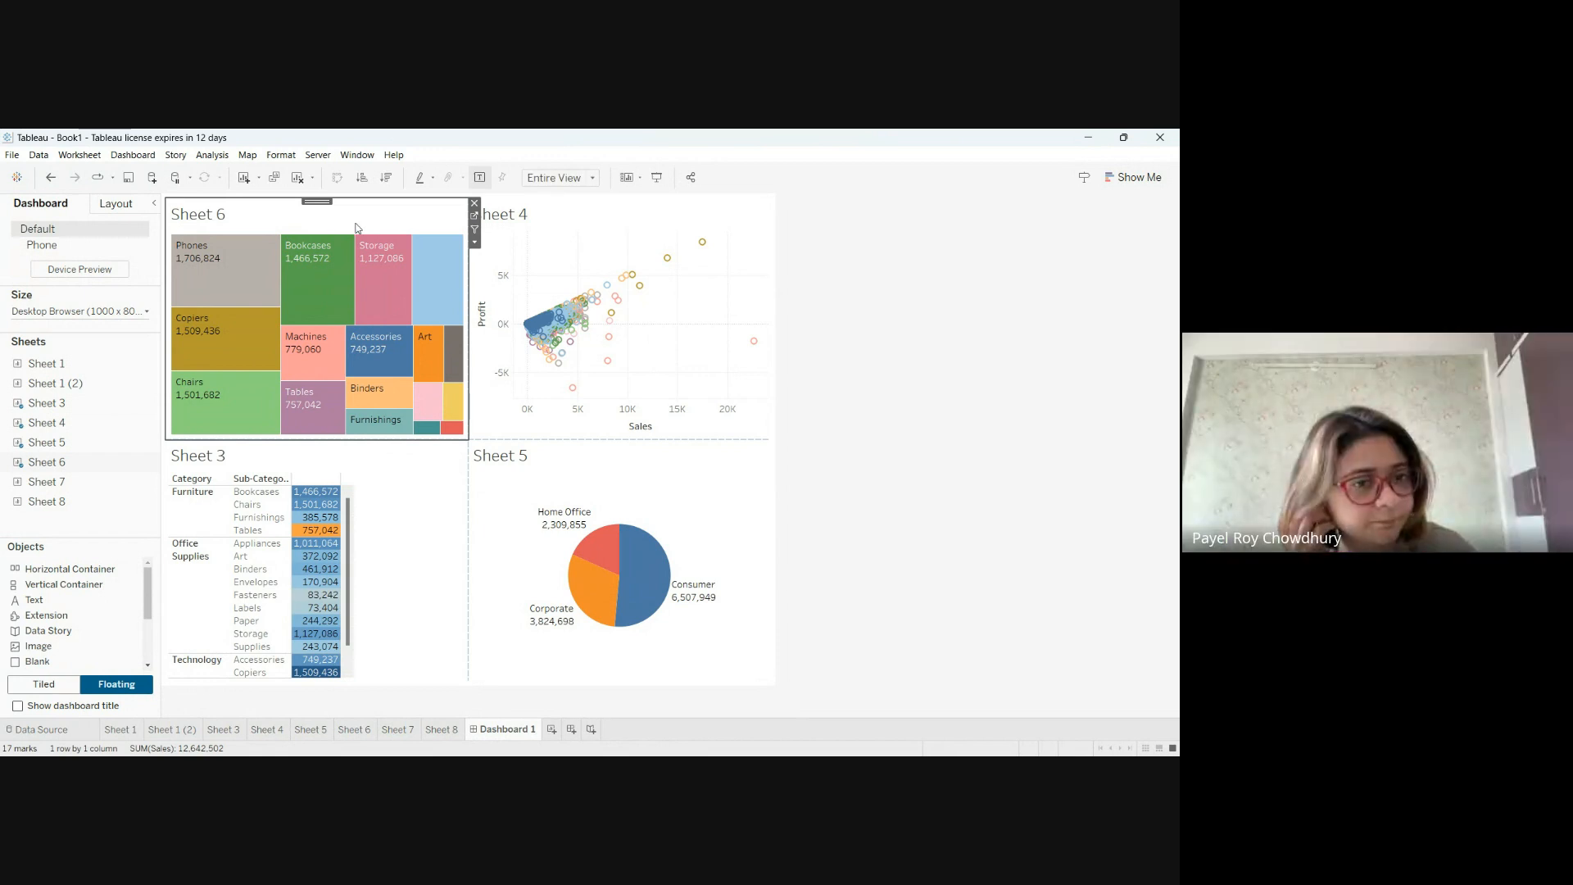
pyautogui.click(305, 258)
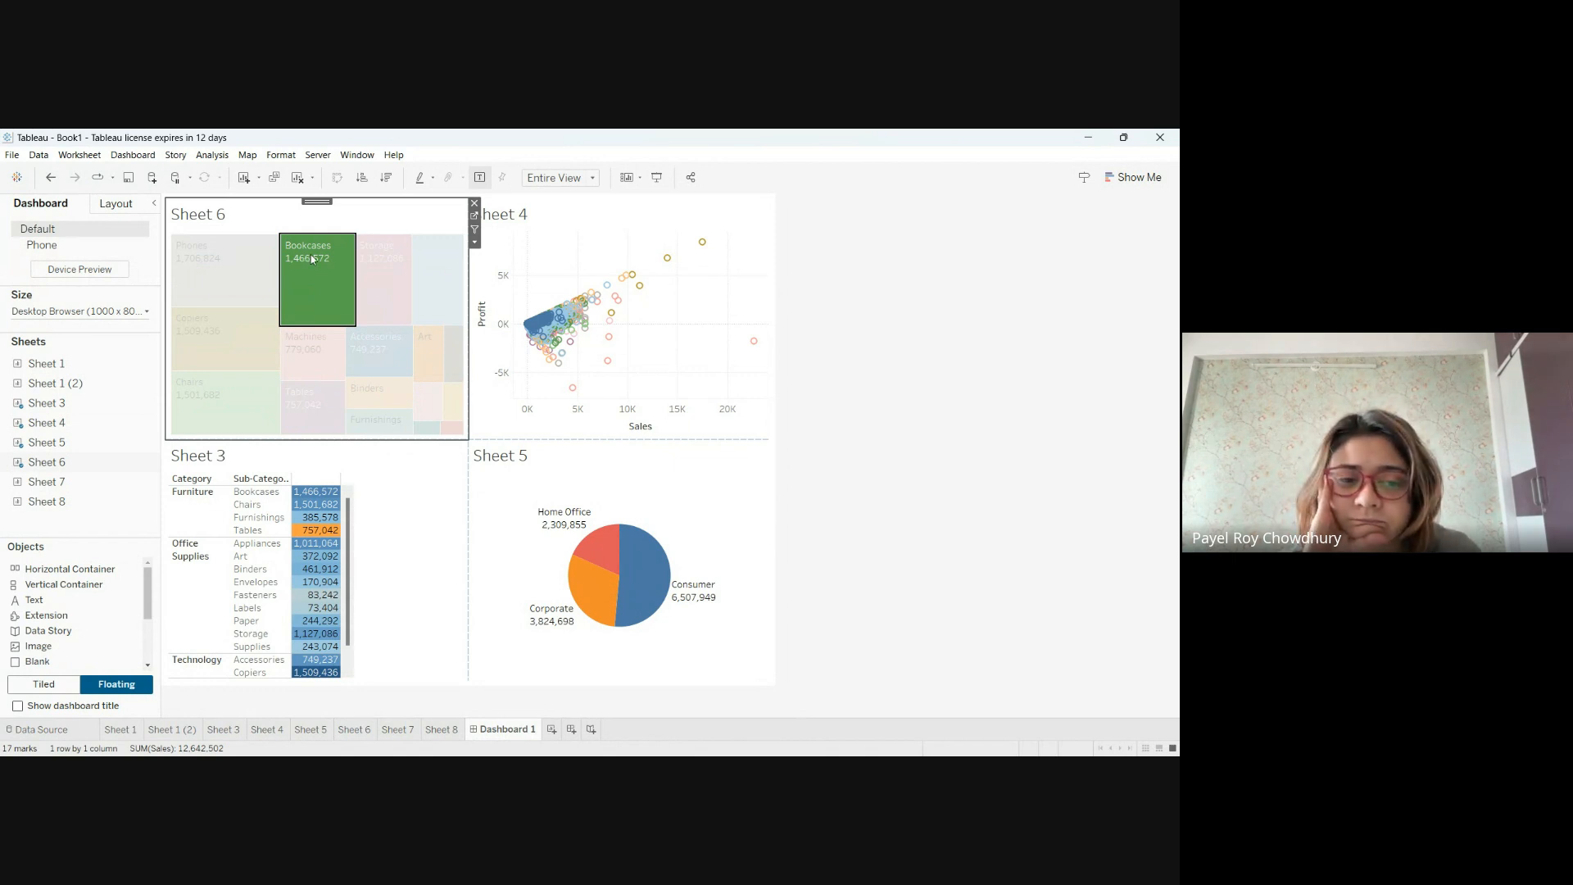
pyautogui.click(1014, 391)
pyautogui.click(405, 213)
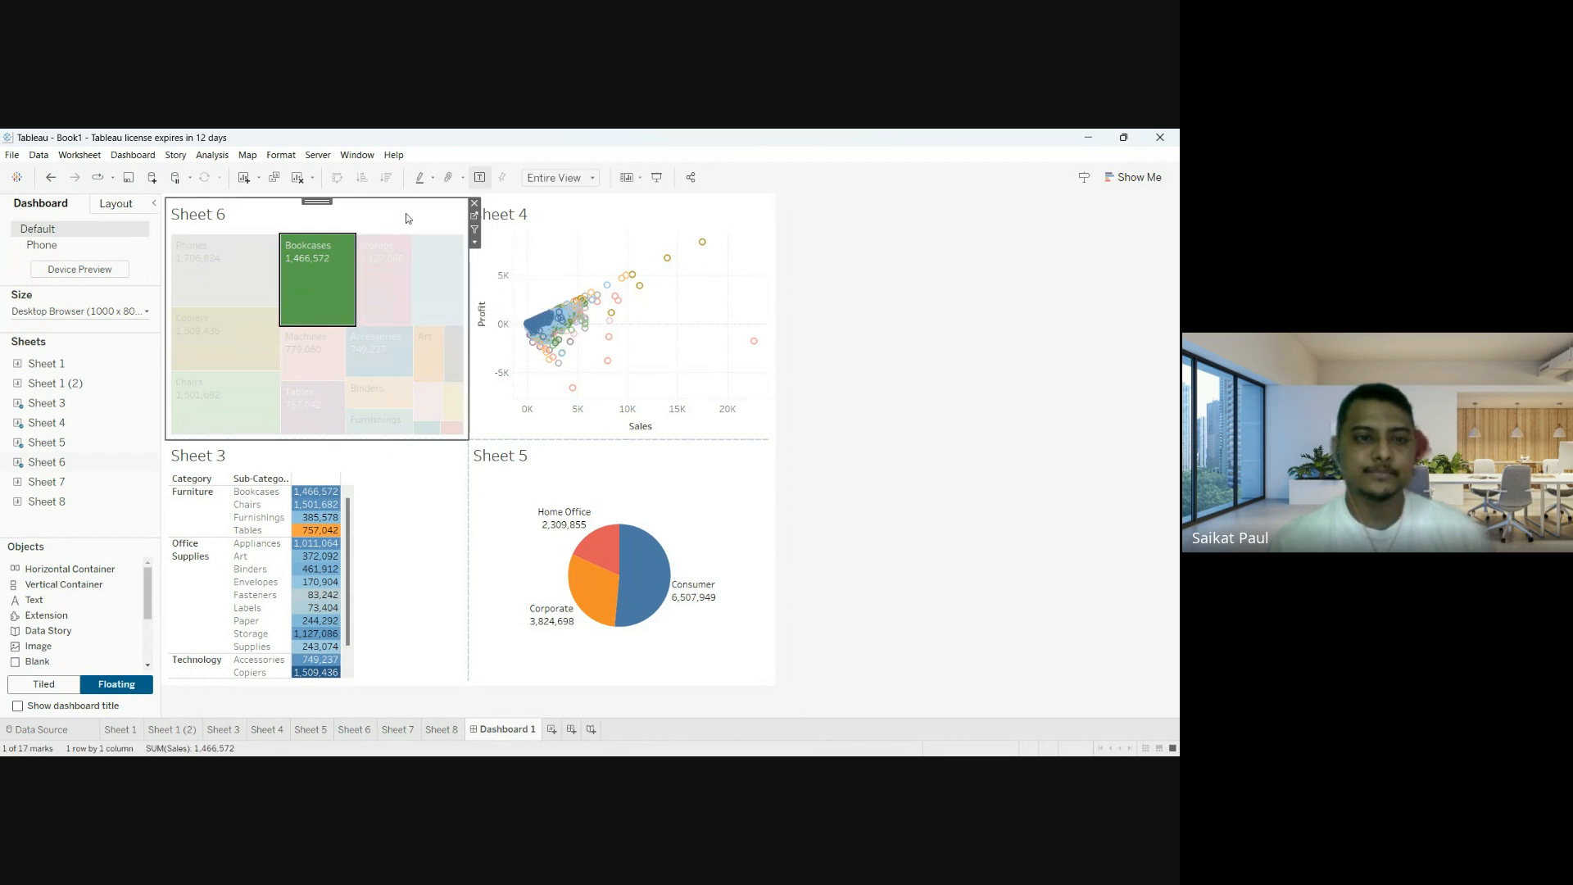
pyautogui.click(622, 233)
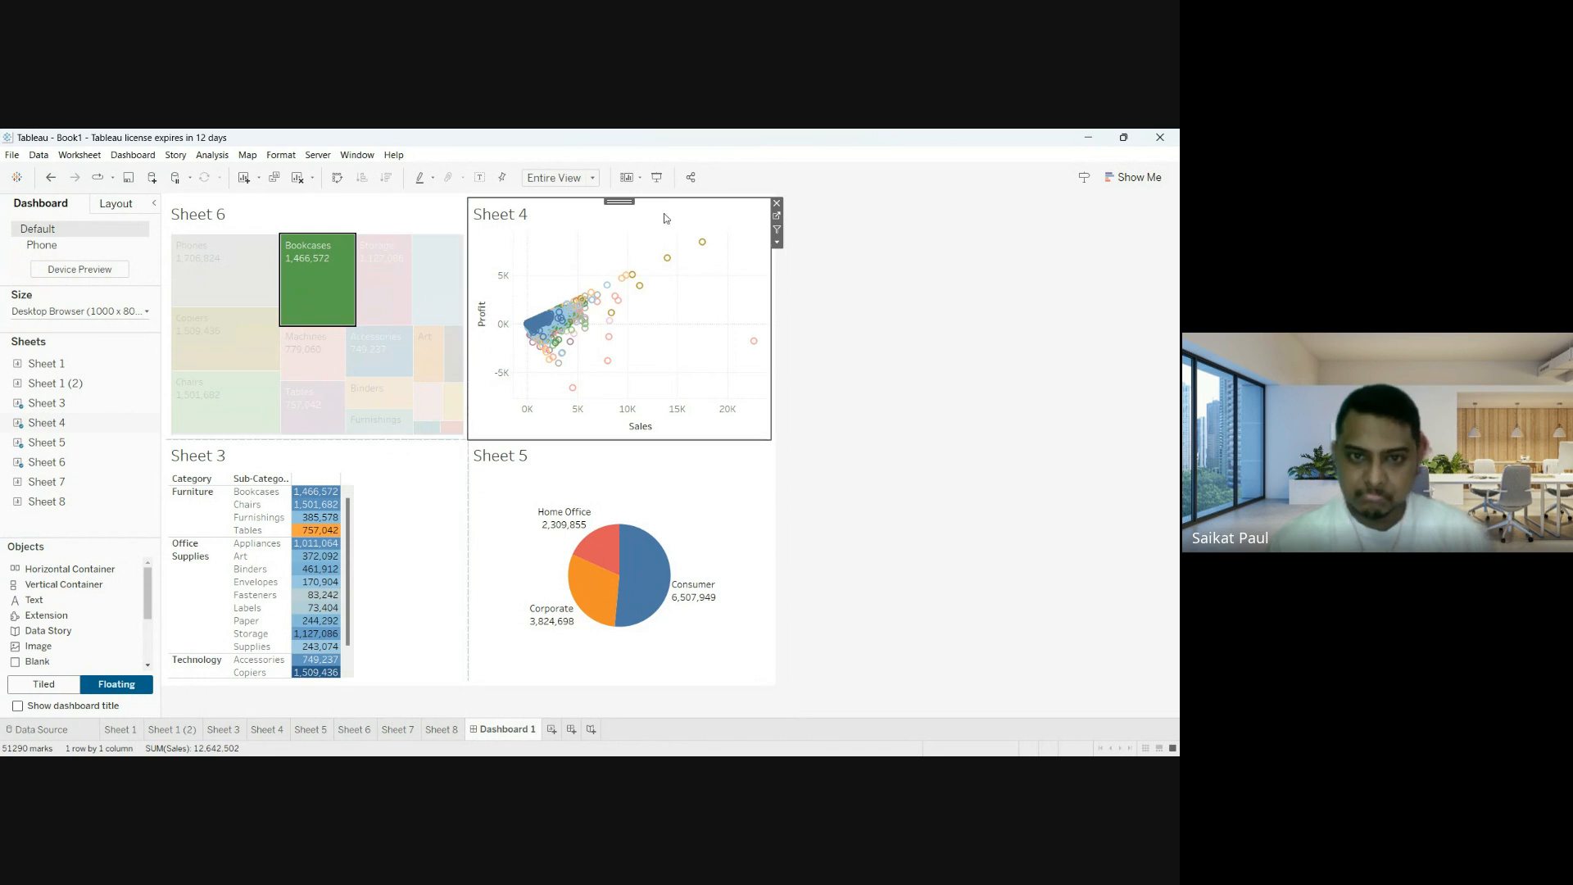
pyautogui.click(567, 252)
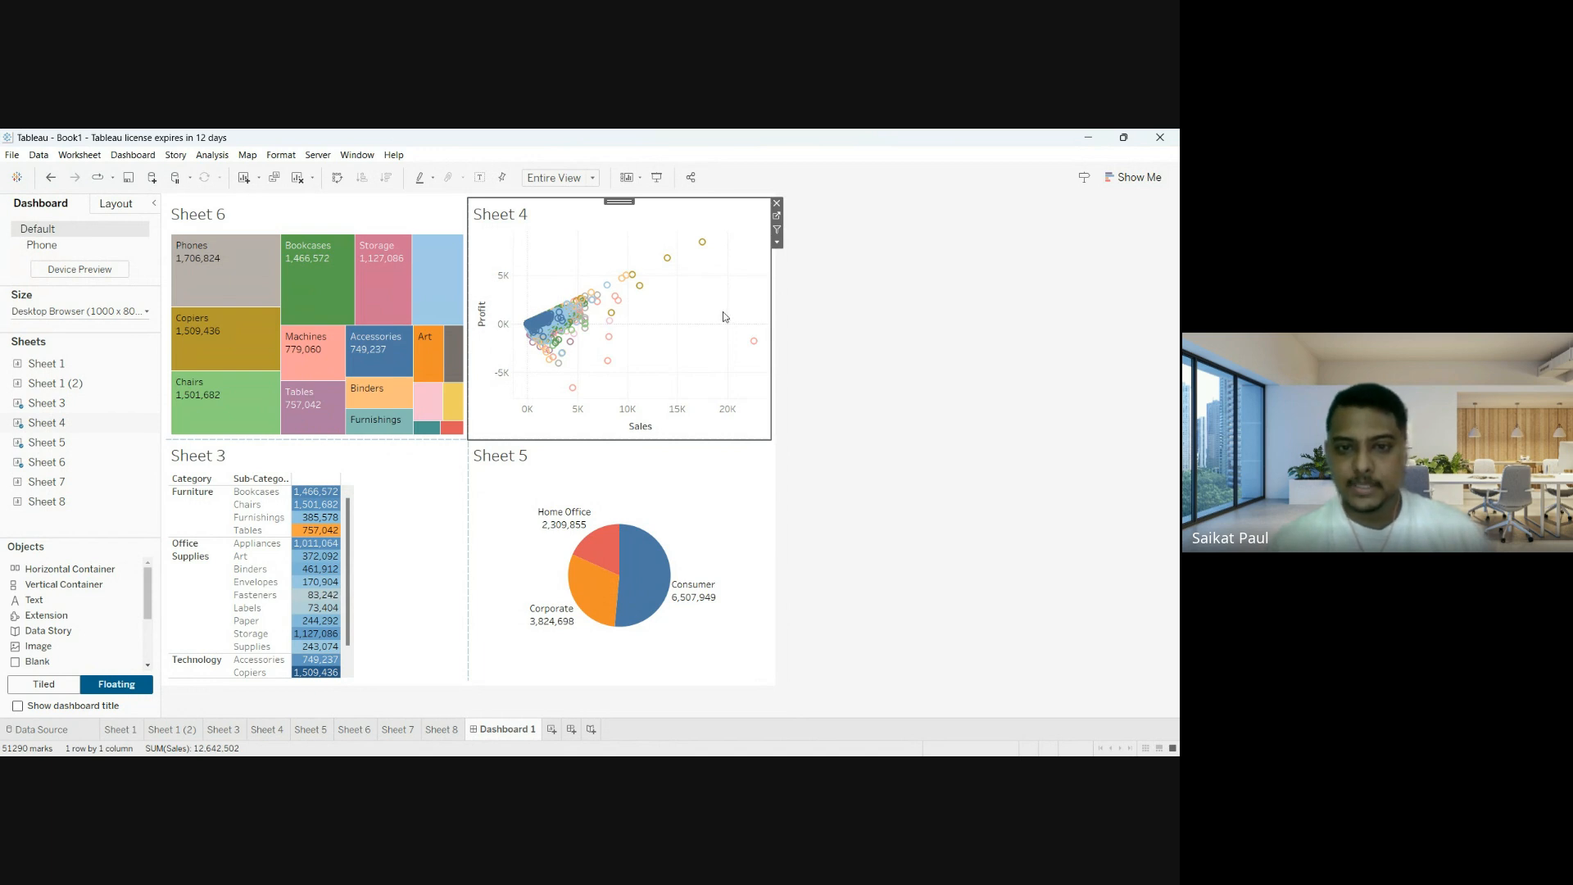
pyautogui.click(909, 292)
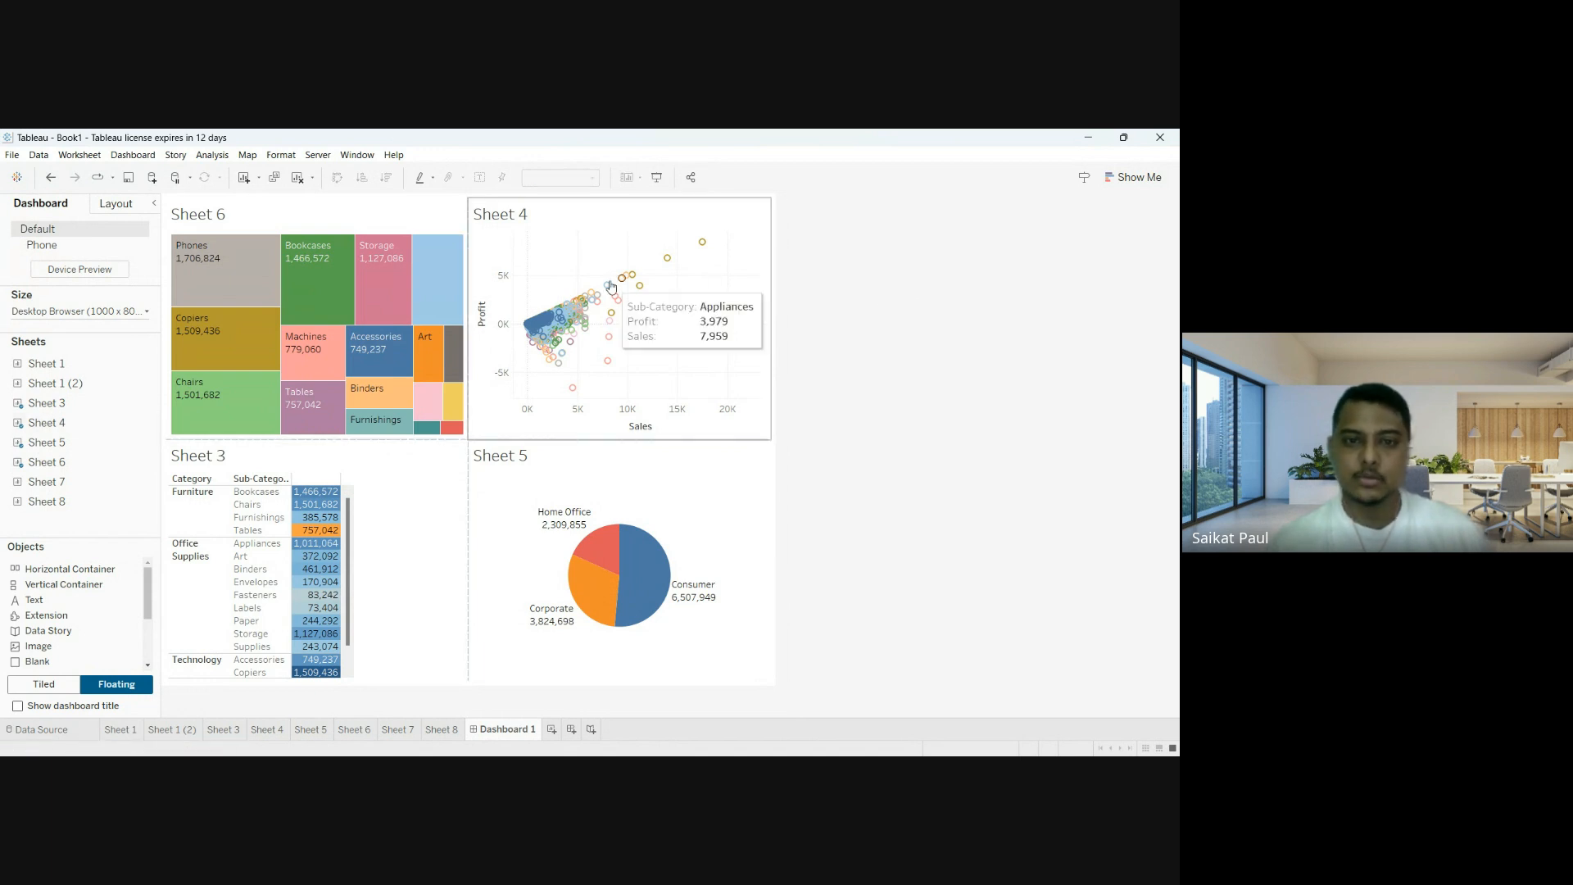
pyautogui.click(596, 227)
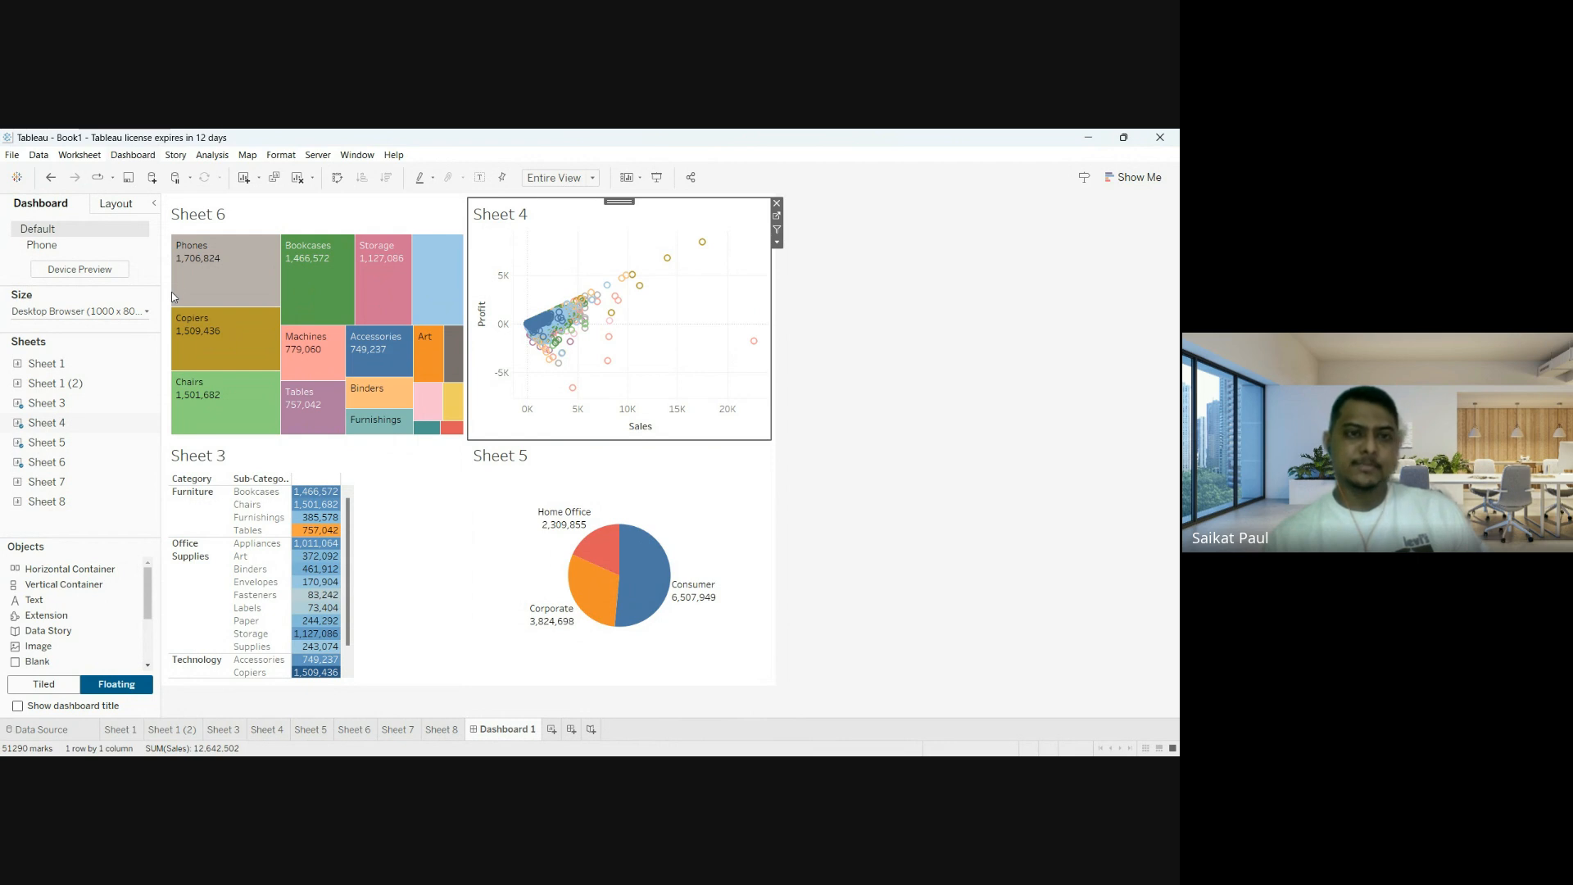
pyautogui.click(975, 308)
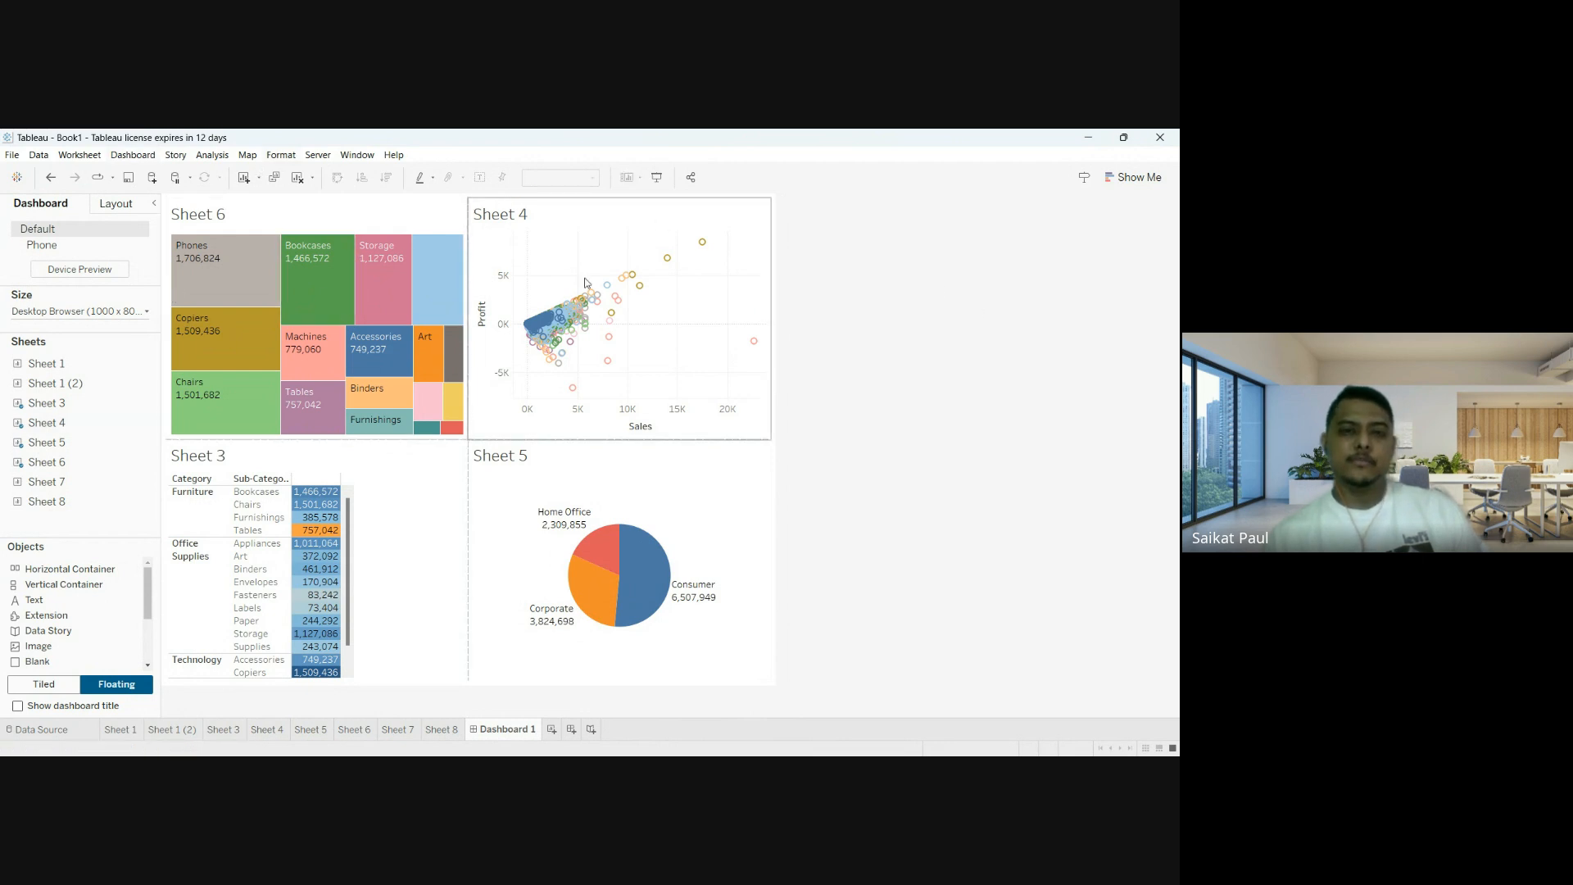
pyautogui.click(539, 279)
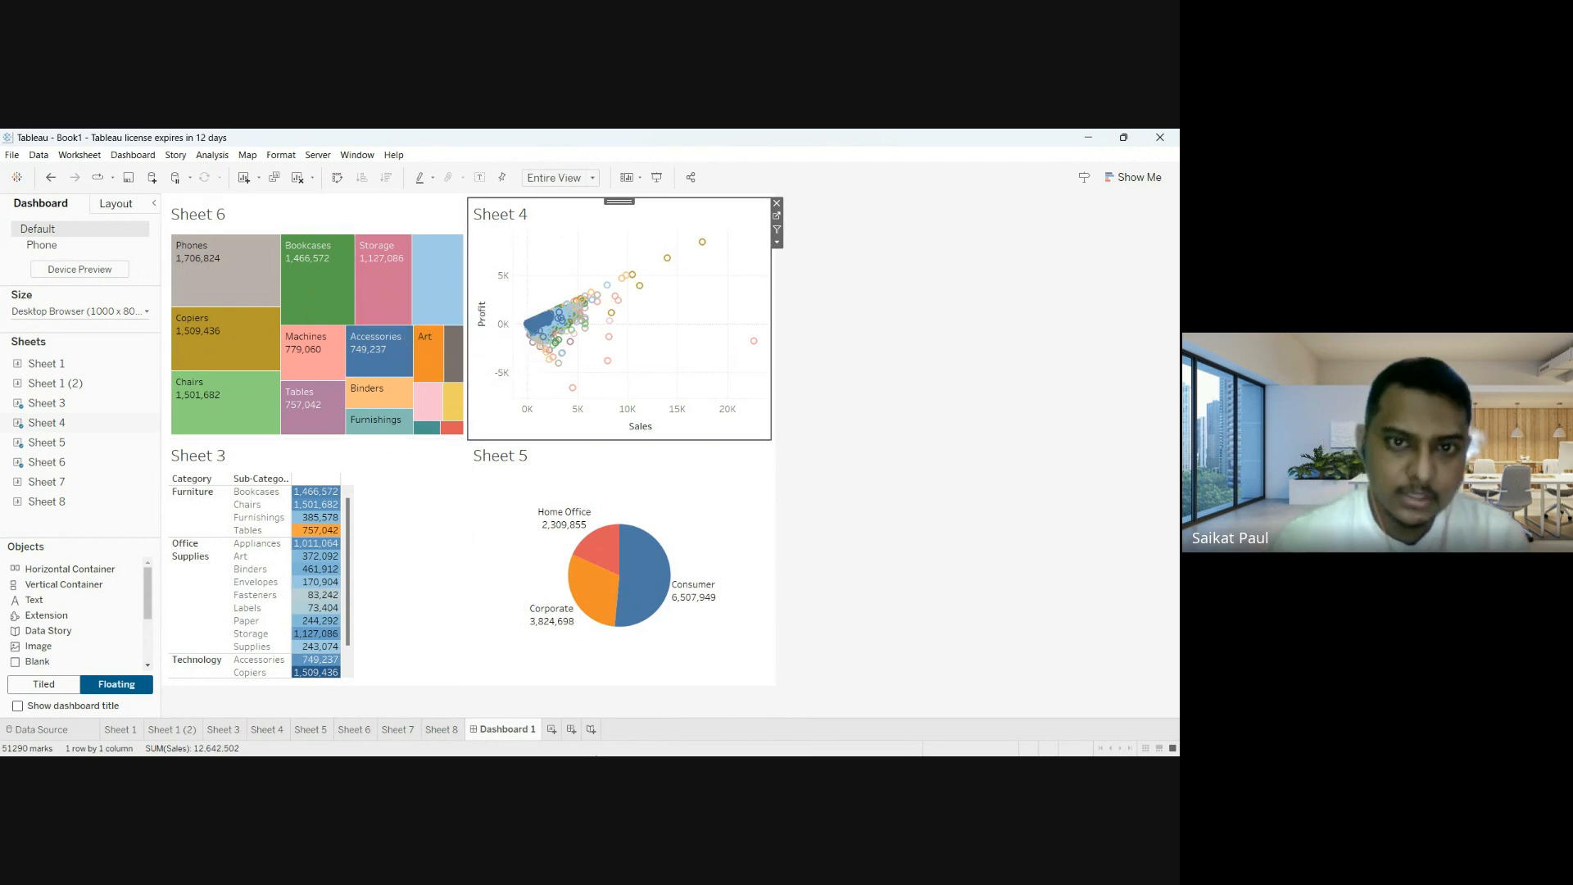
pyautogui.click(990, 453)
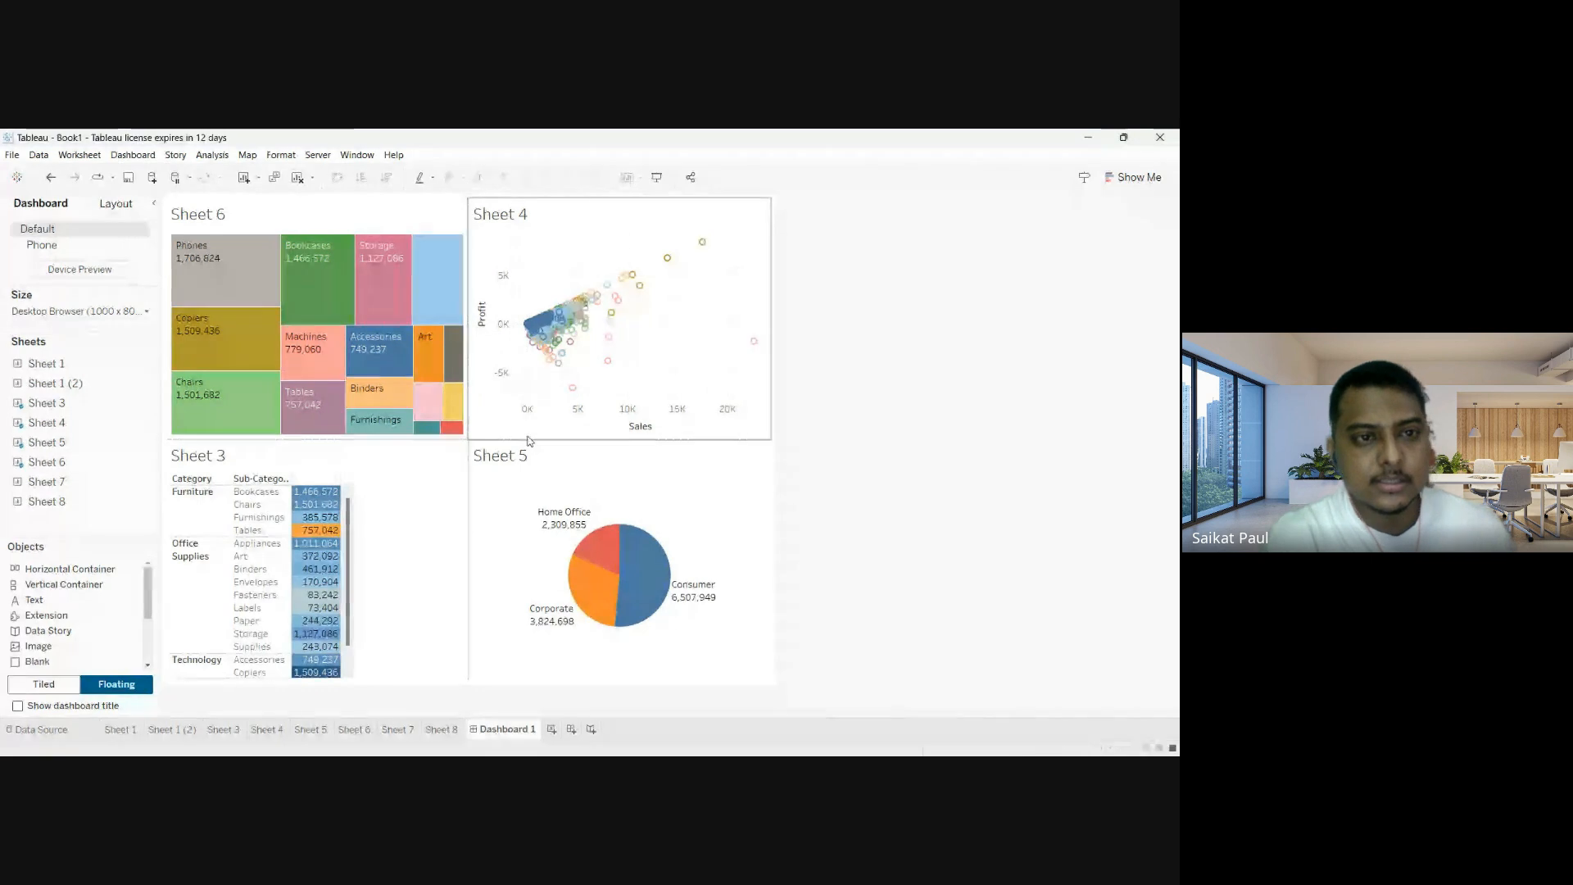
# Examine the dashboard's layout settings and its Phone version, and return to the Default version.
pyautogui.moveTo(288, 240)
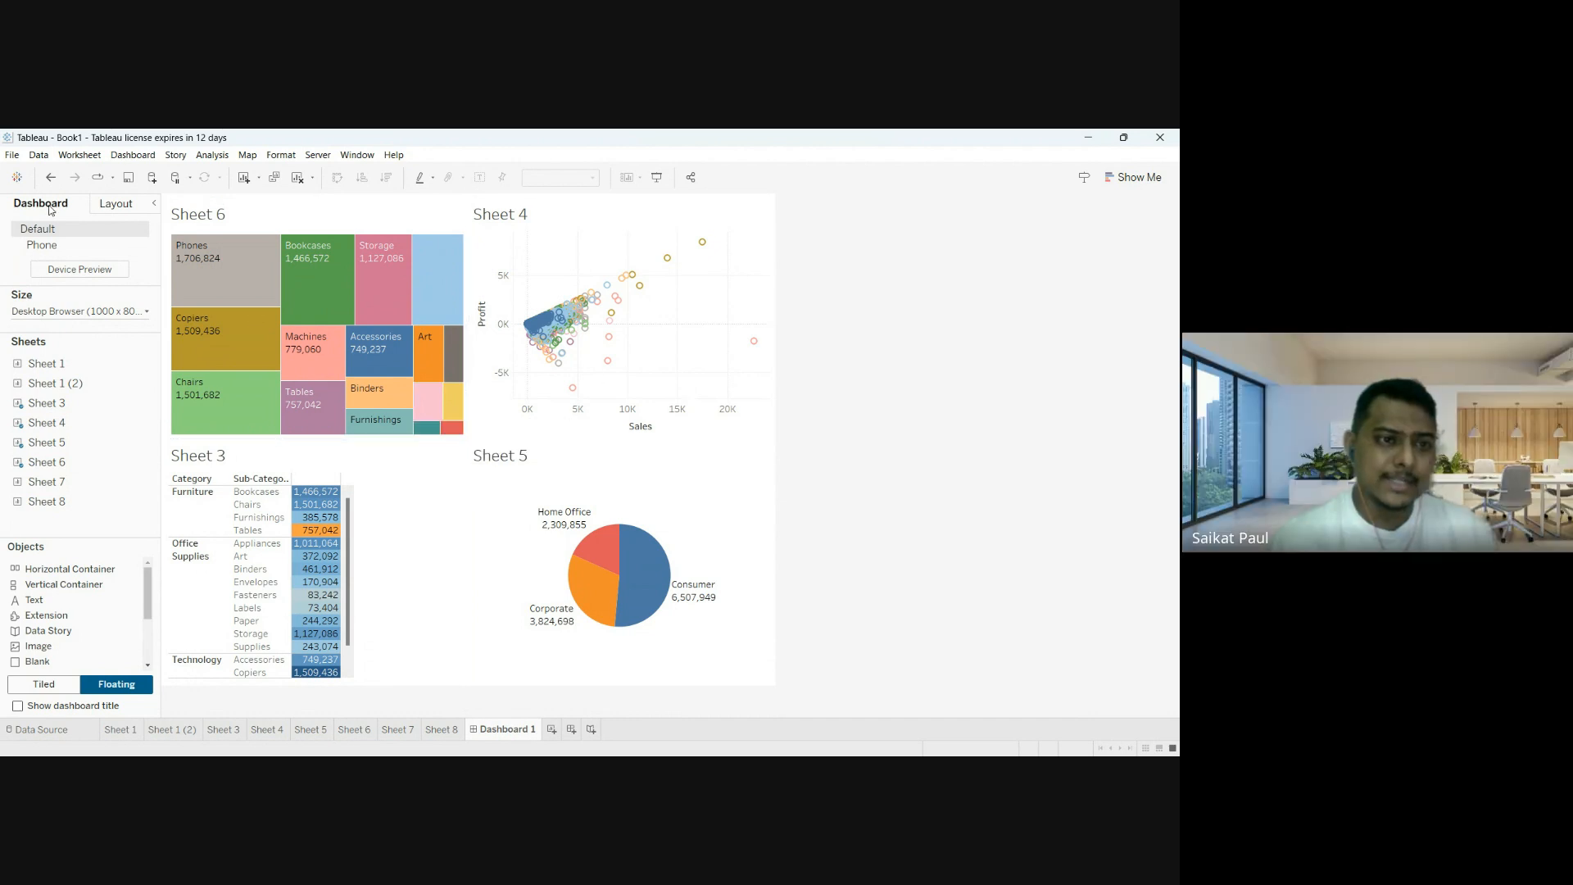
pyautogui.click(116, 205)
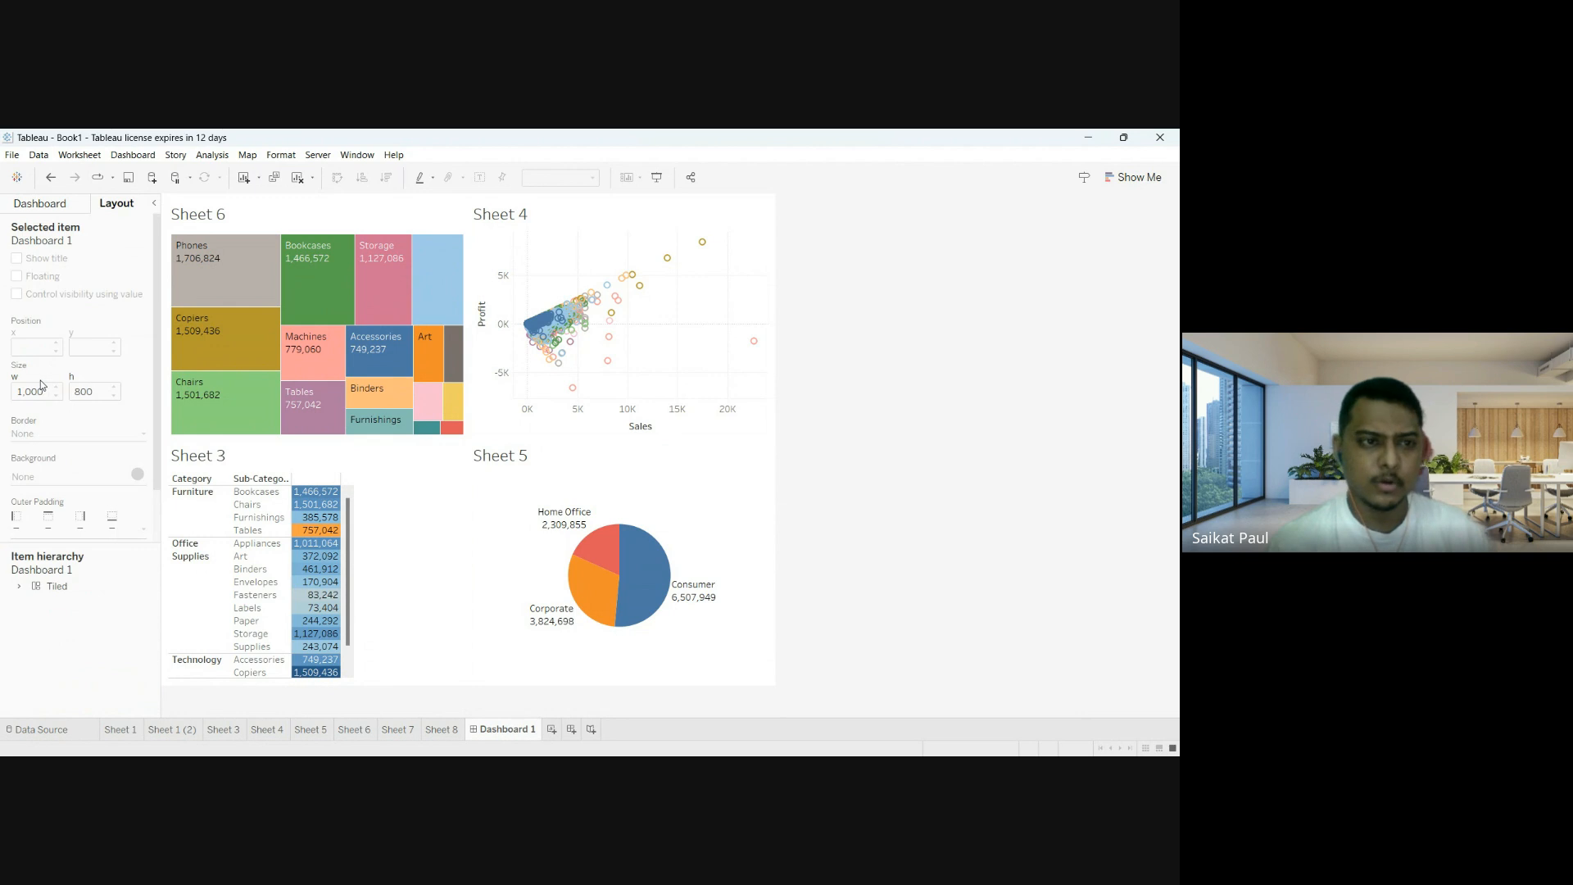
pyautogui.click(40, 204)
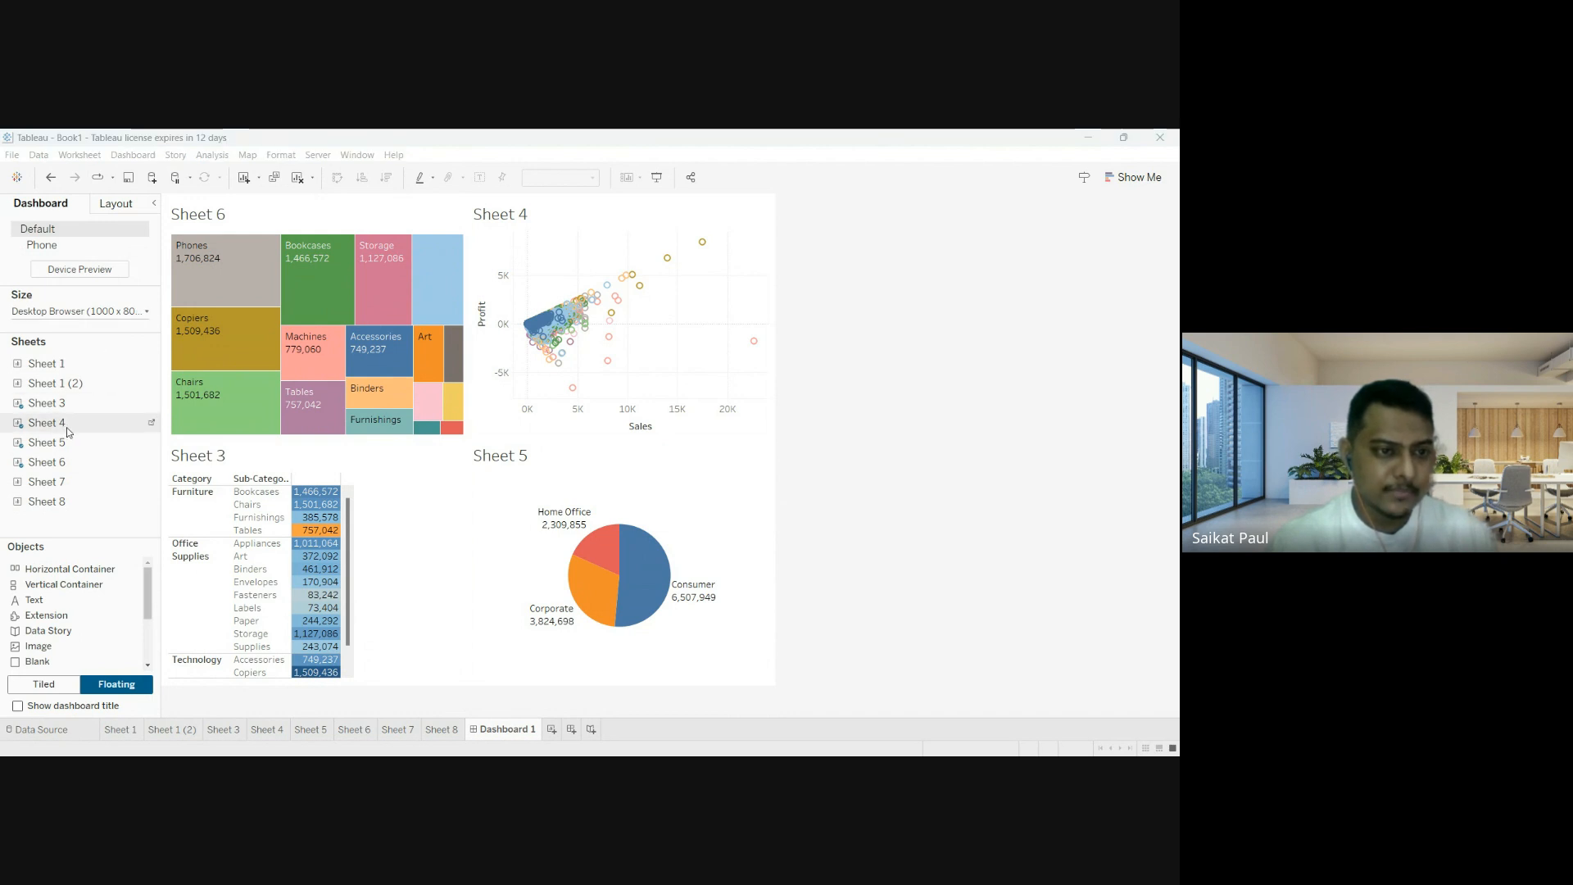
pyautogui.click(47, 442)
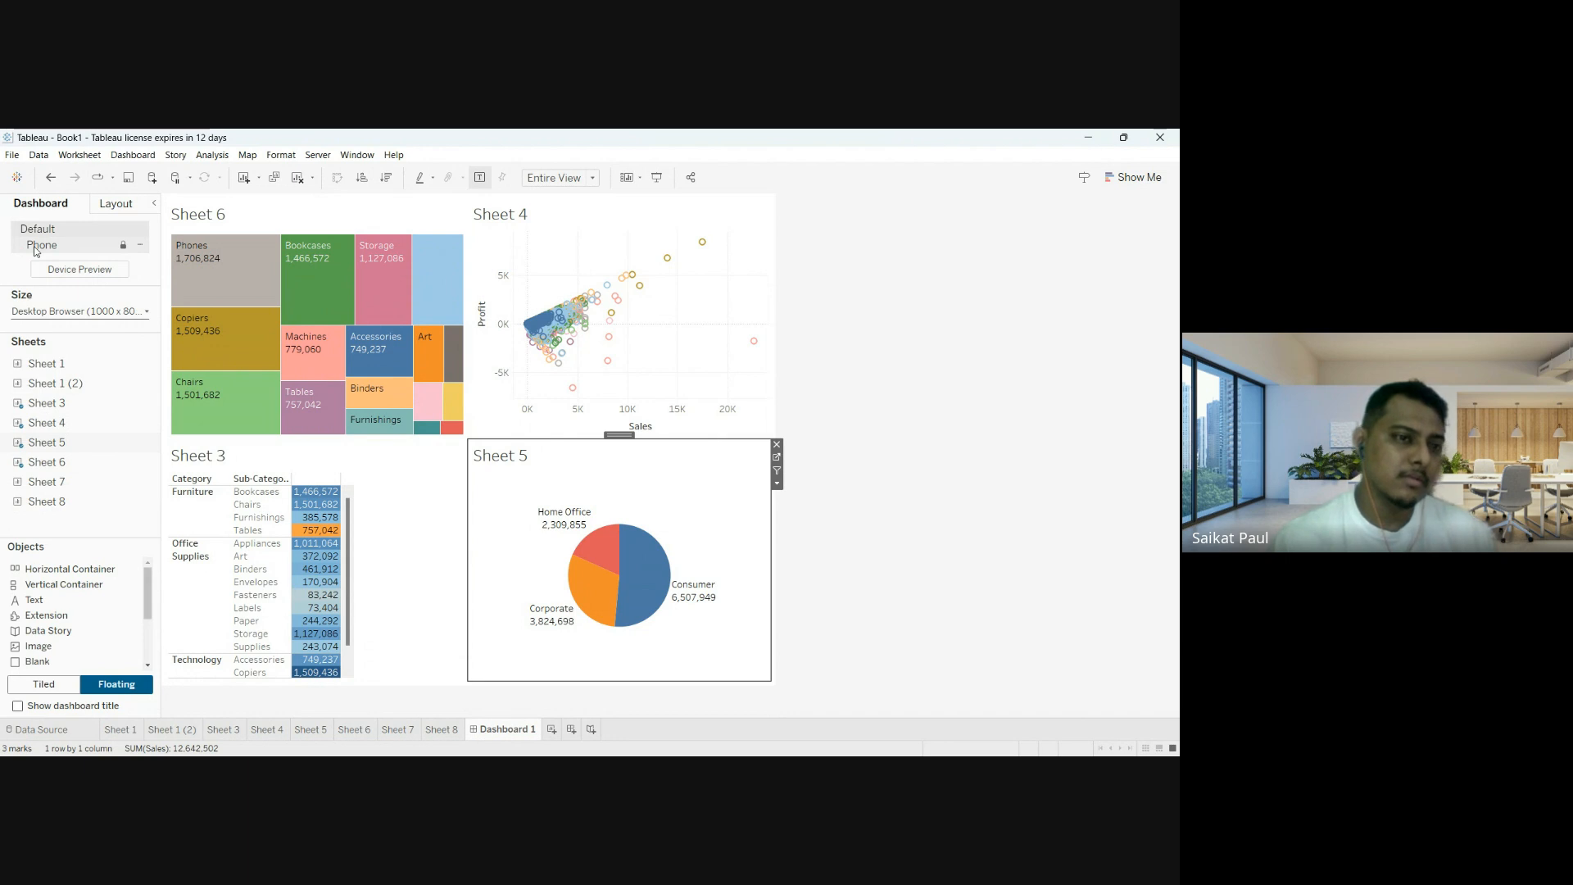
pyautogui.click(34, 248)
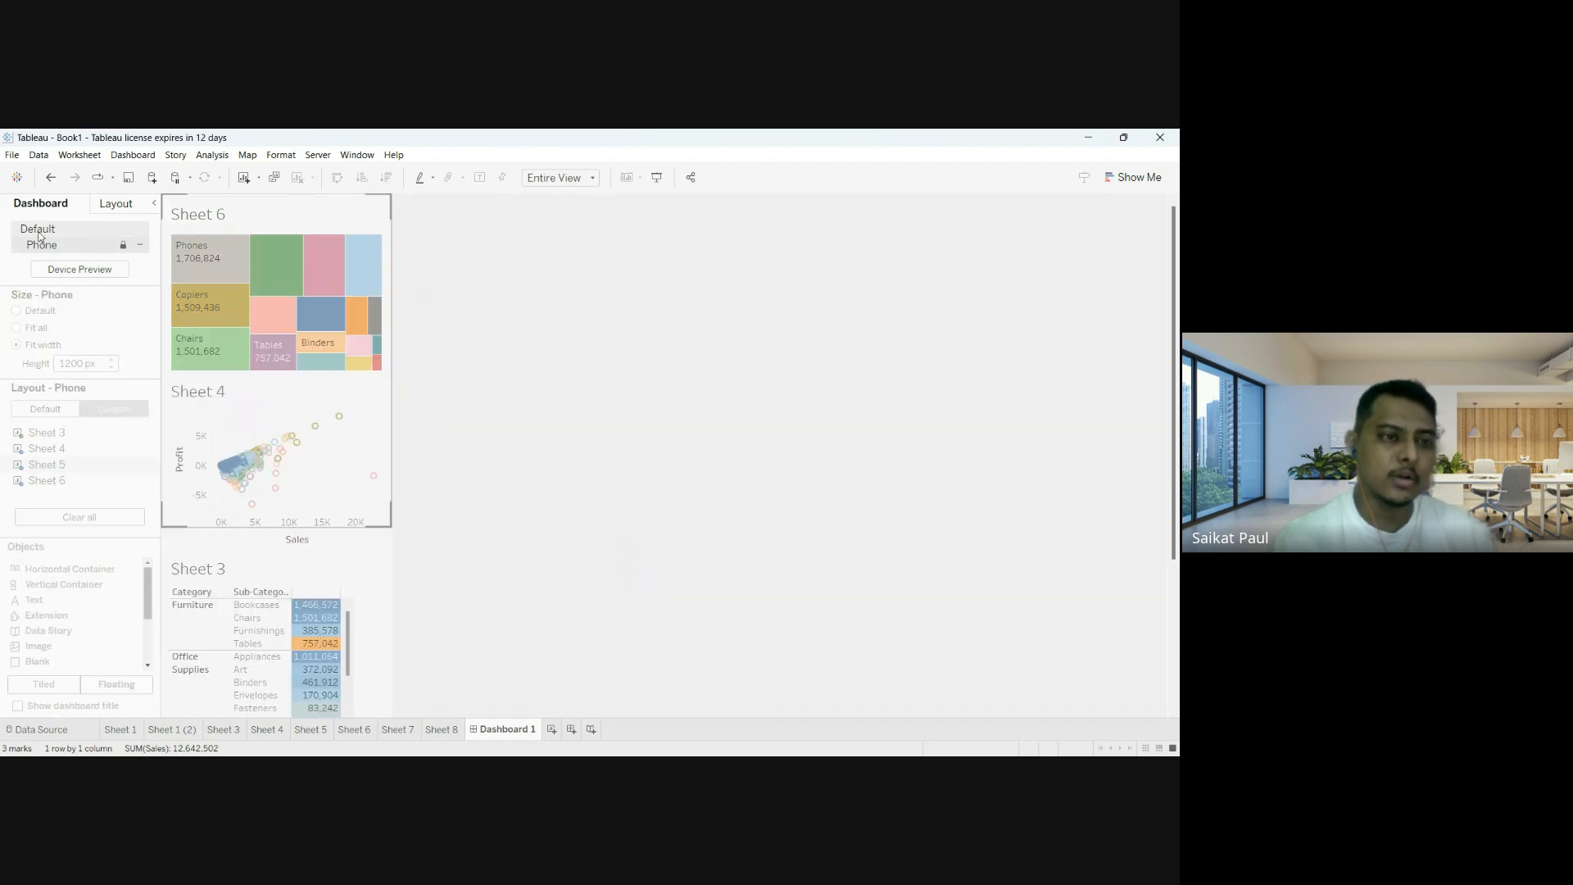
pyautogui.click(39, 231)
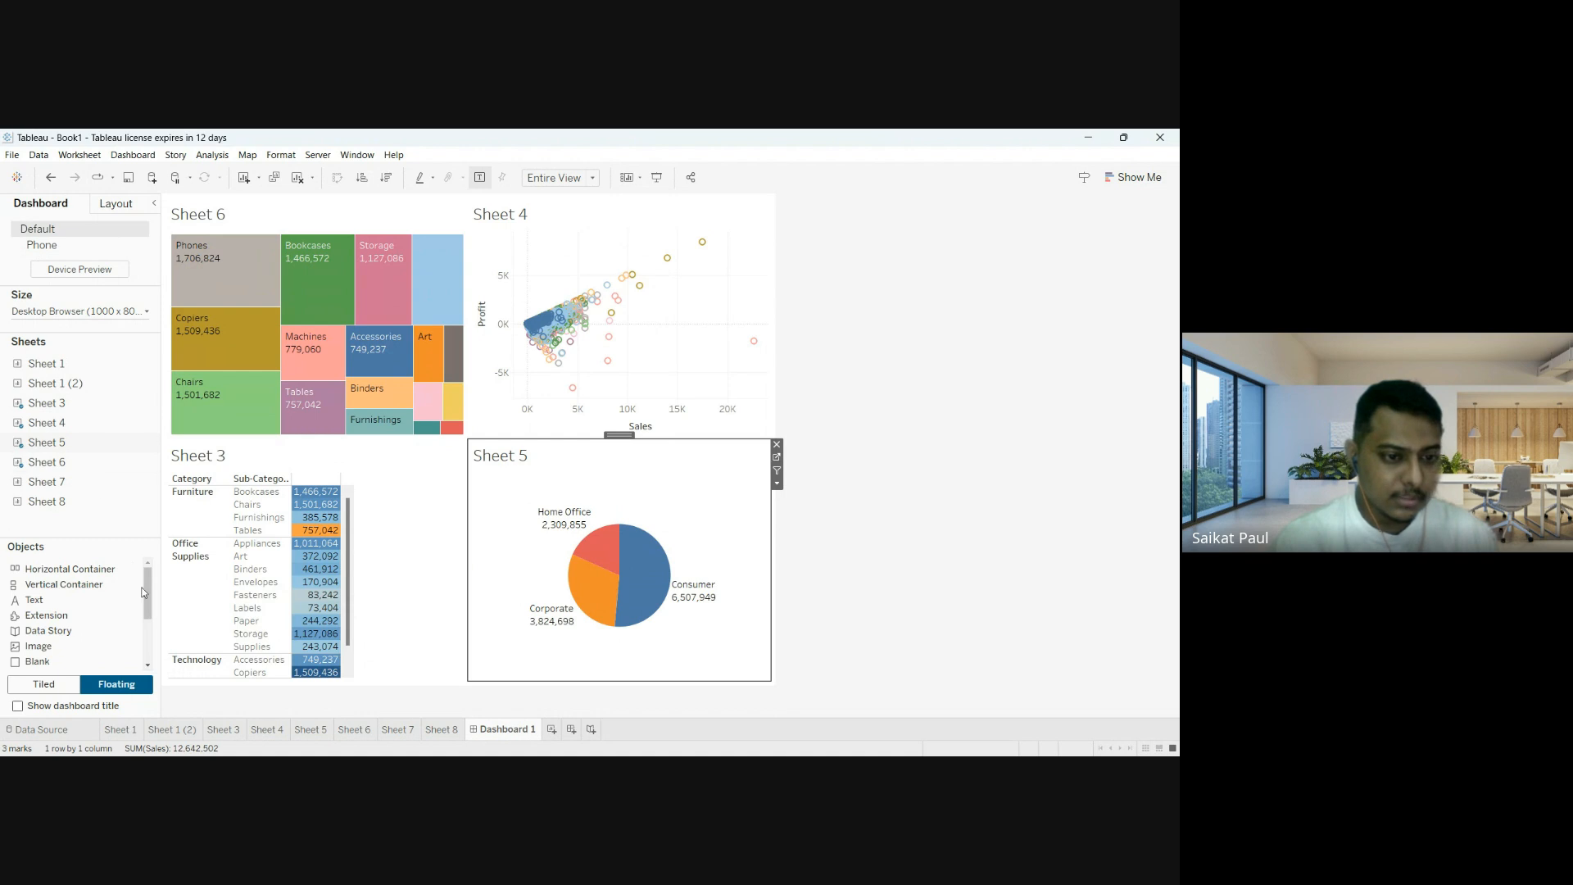
pyautogui.moveTo(149, 585)
pyautogui.mouseDown()
pyautogui.moveTo(153, 633)
pyautogui.moveTo(147, 565)
pyautogui.mouseUp()
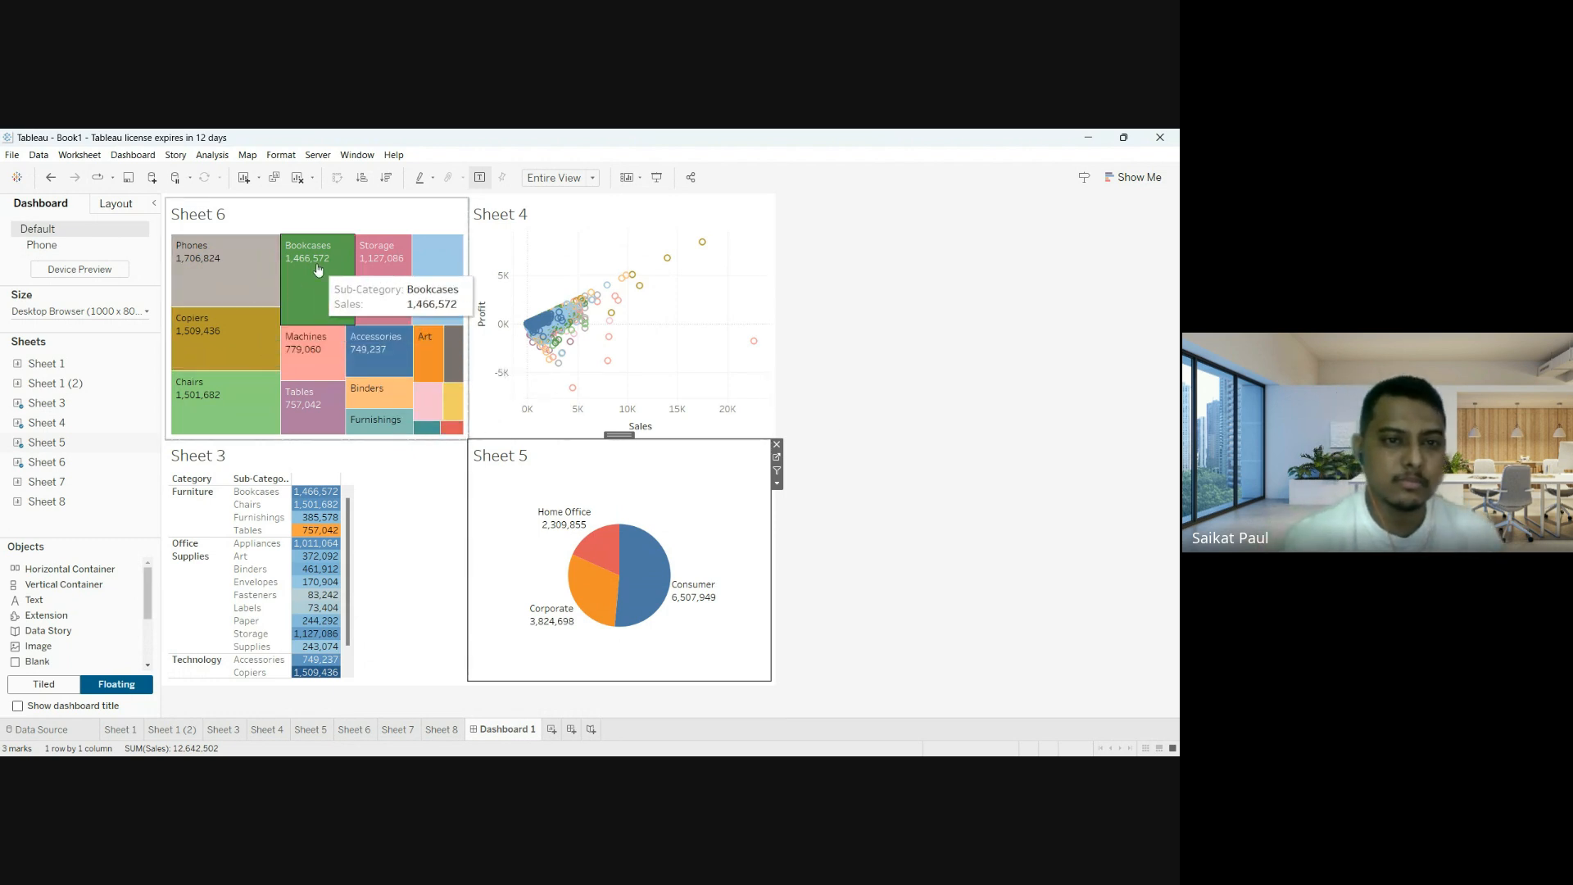
# Remove Sheets 6, 3, 4 and 5 from the dashboard to leave it empty.
pyautogui.click(286, 219)
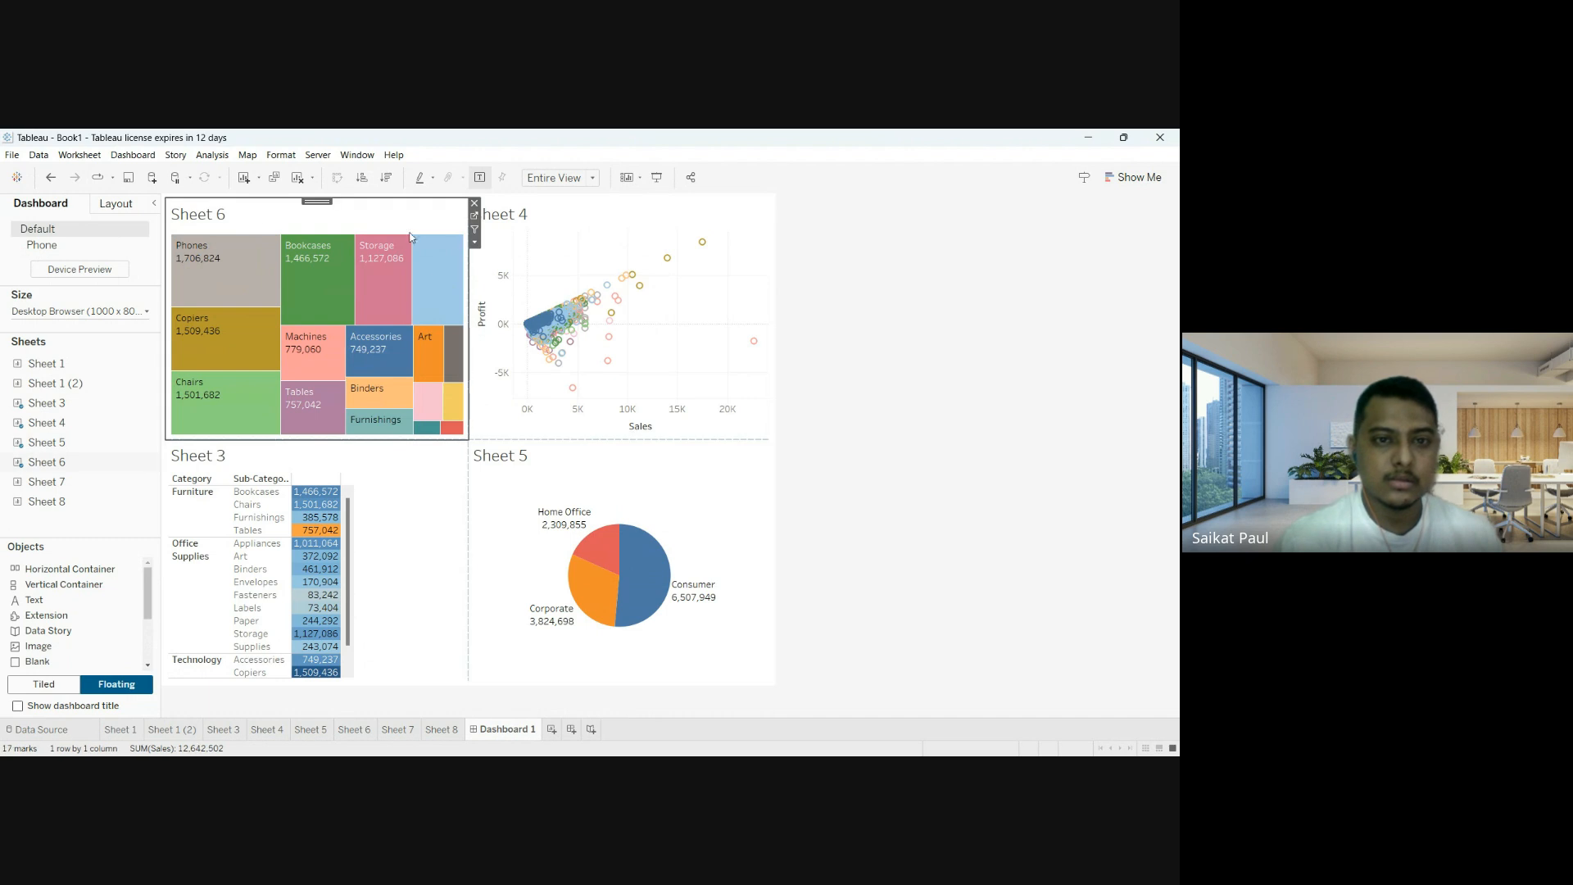
pyautogui.click(474, 203)
pyautogui.click(409, 225)
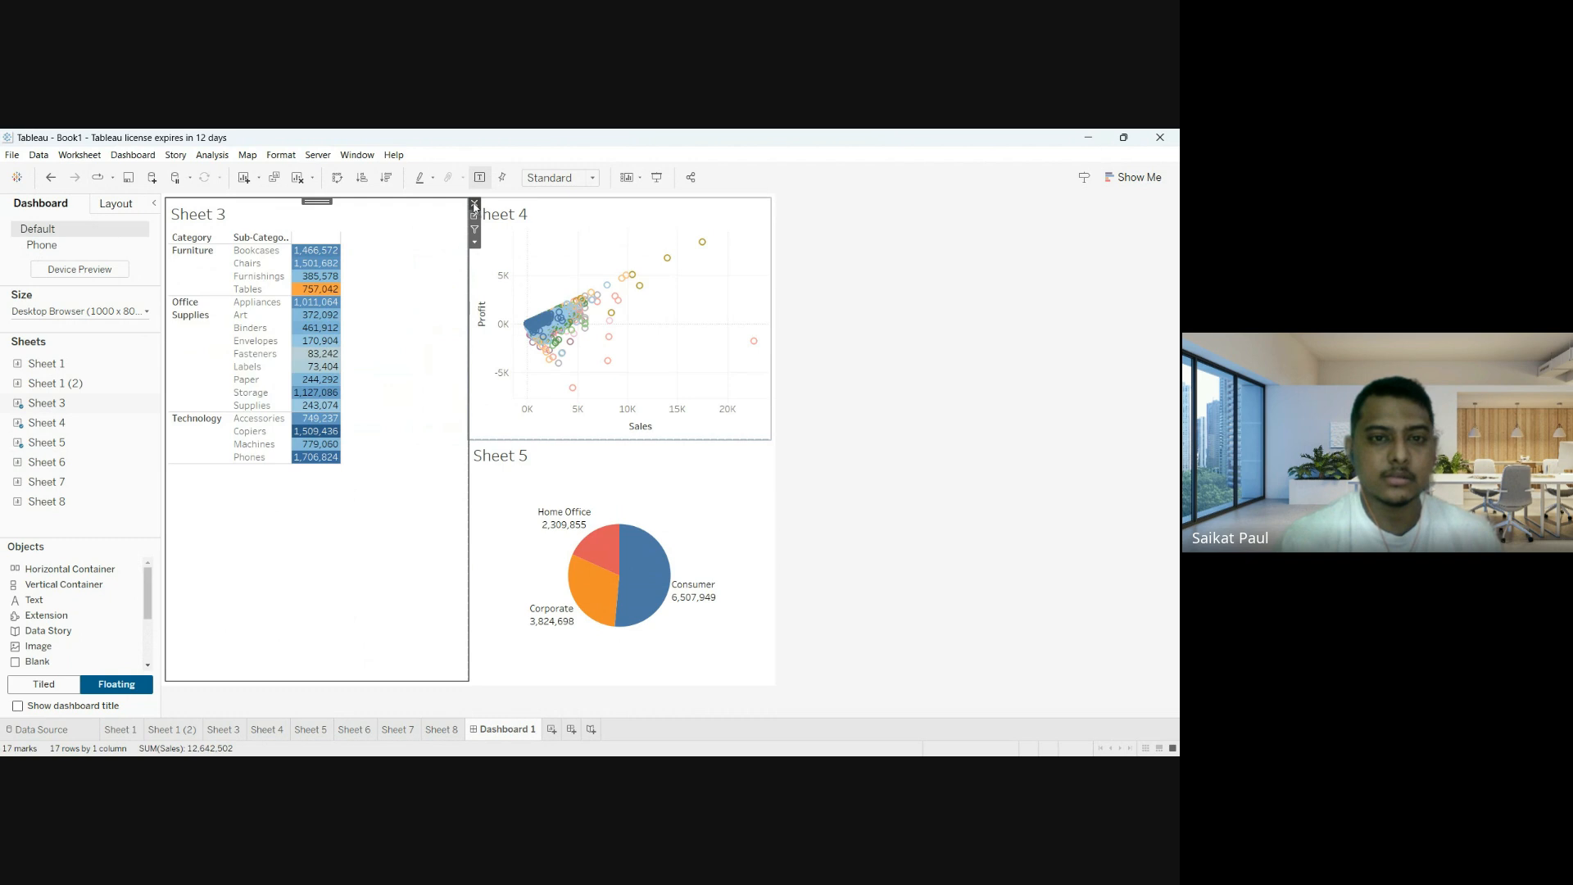
pyautogui.click(474, 203)
pyautogui.click(777, 203)
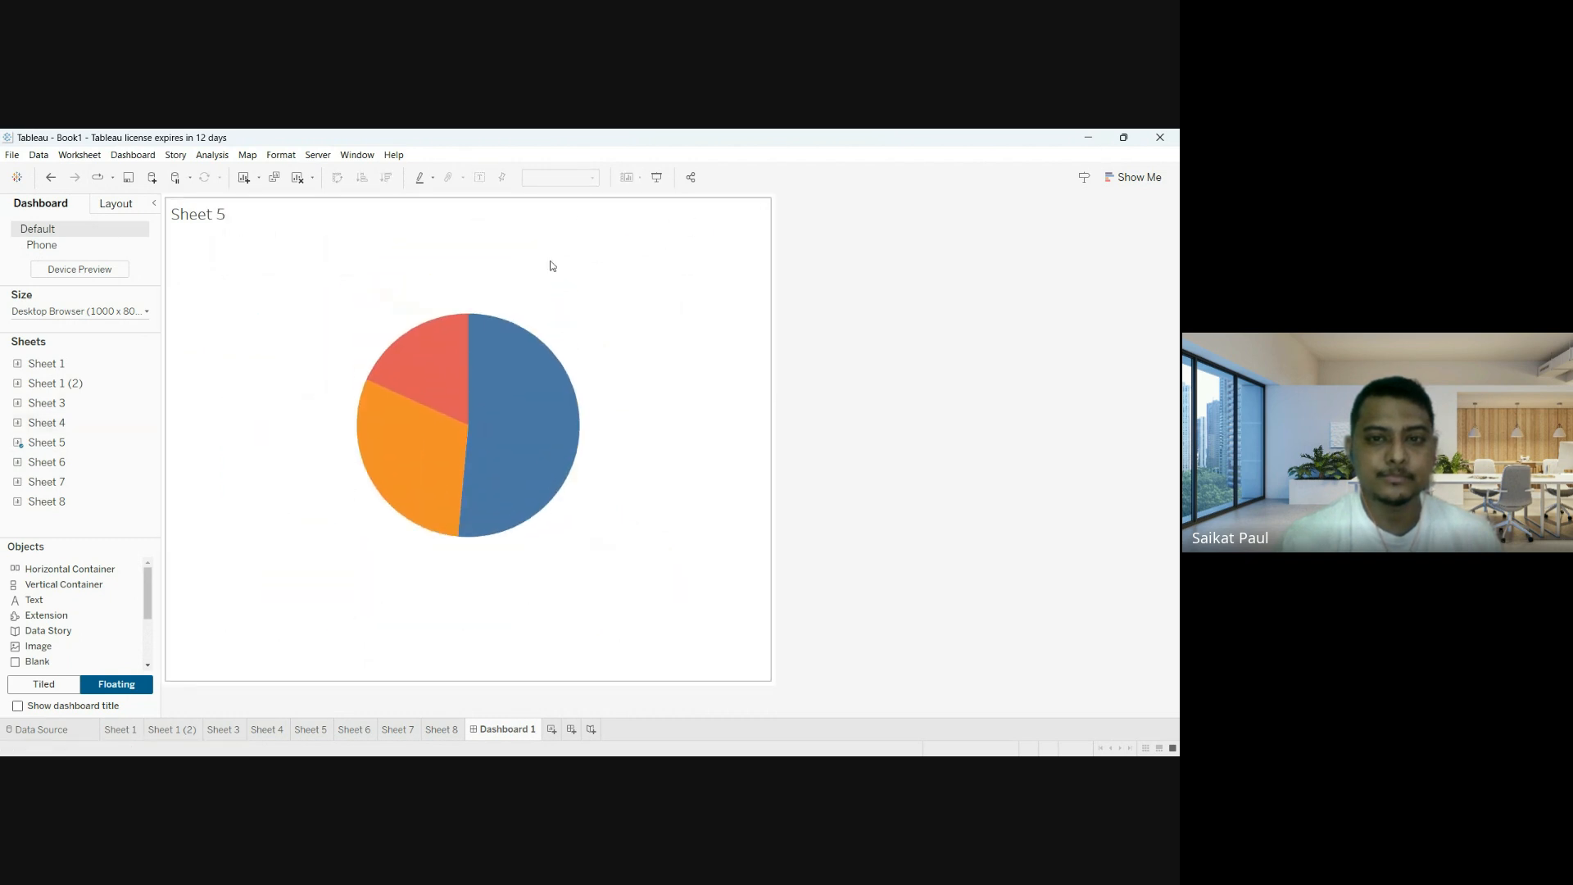
pyautogui.click(777, 203)
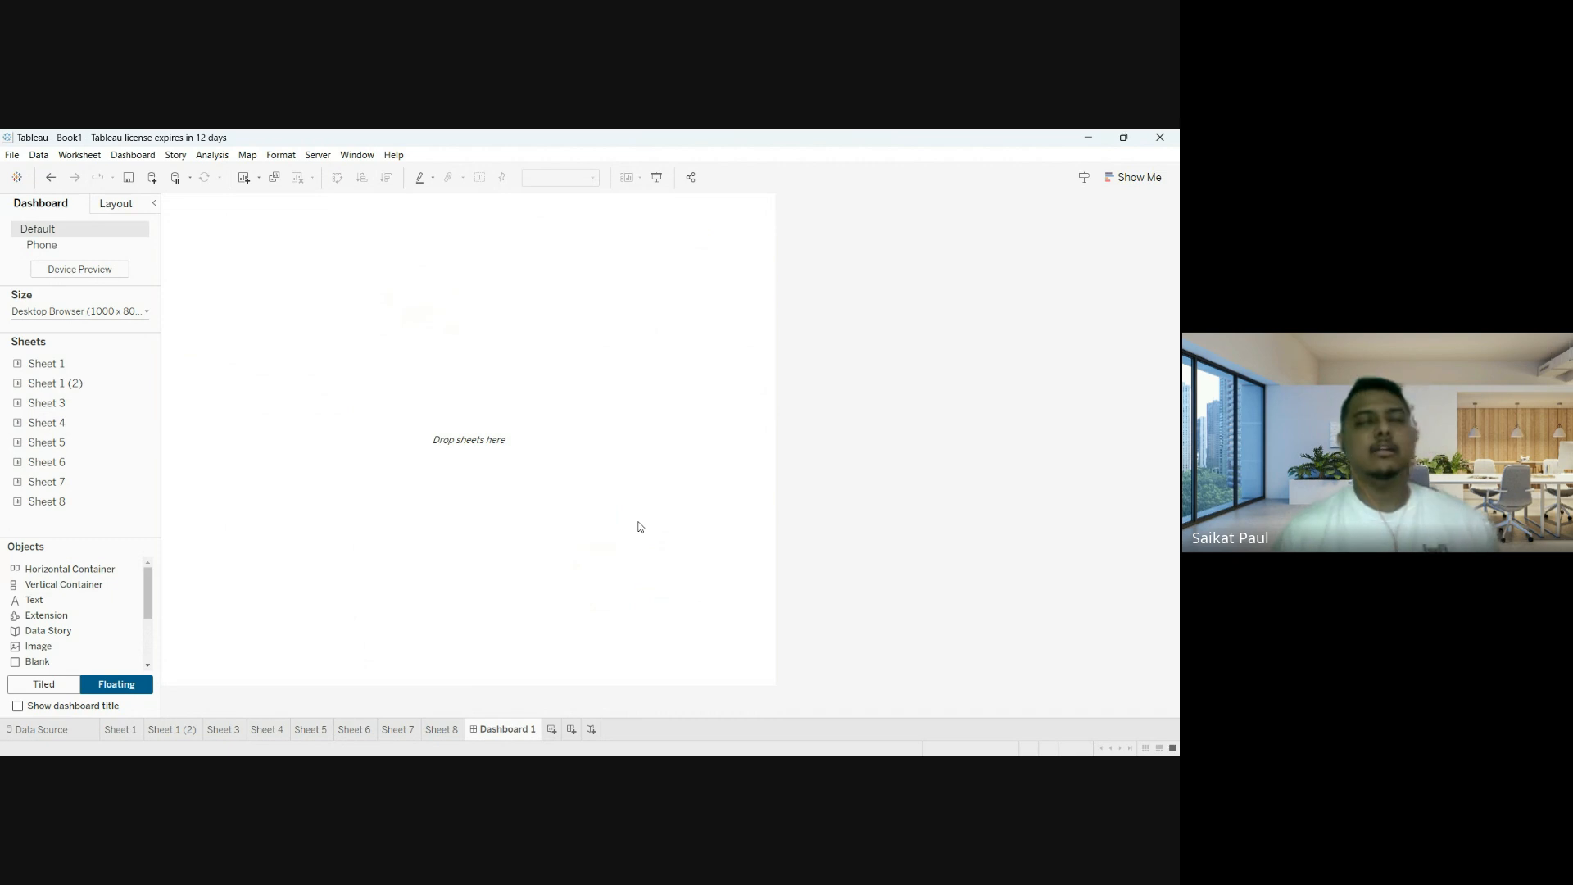
# Float a Horizontal Container near the dashboard's upper-left corner and enlarge it to cover most of the dashboard's width and about two thirds of its height.
pyautogui.click(742, 770)
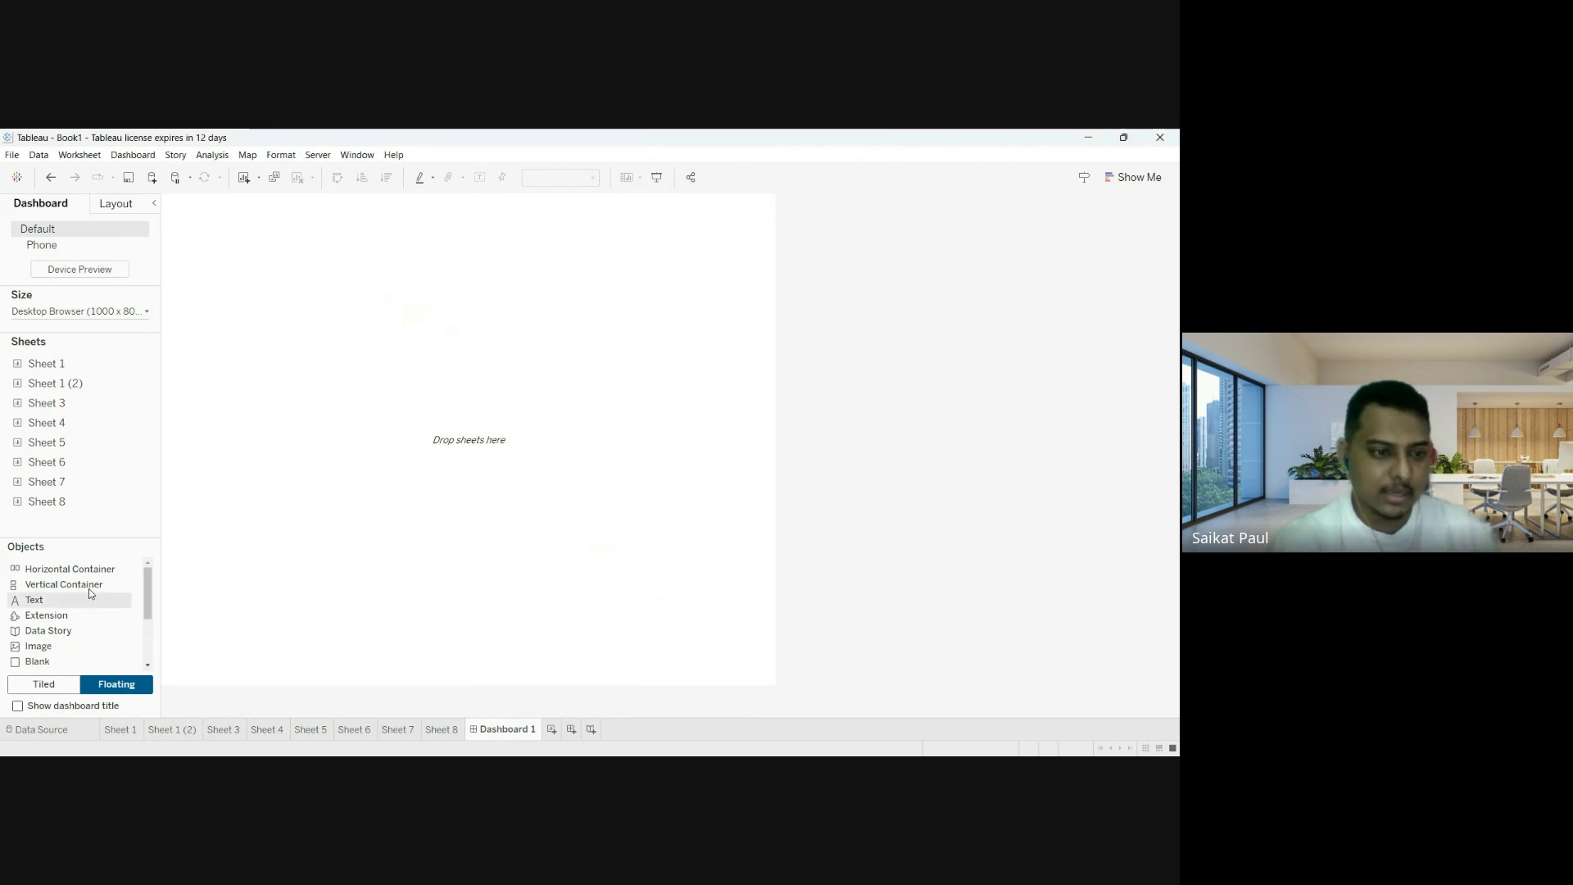
pyautogui.moveTo(72, 568); pyautogui.dragTo(187, 223)
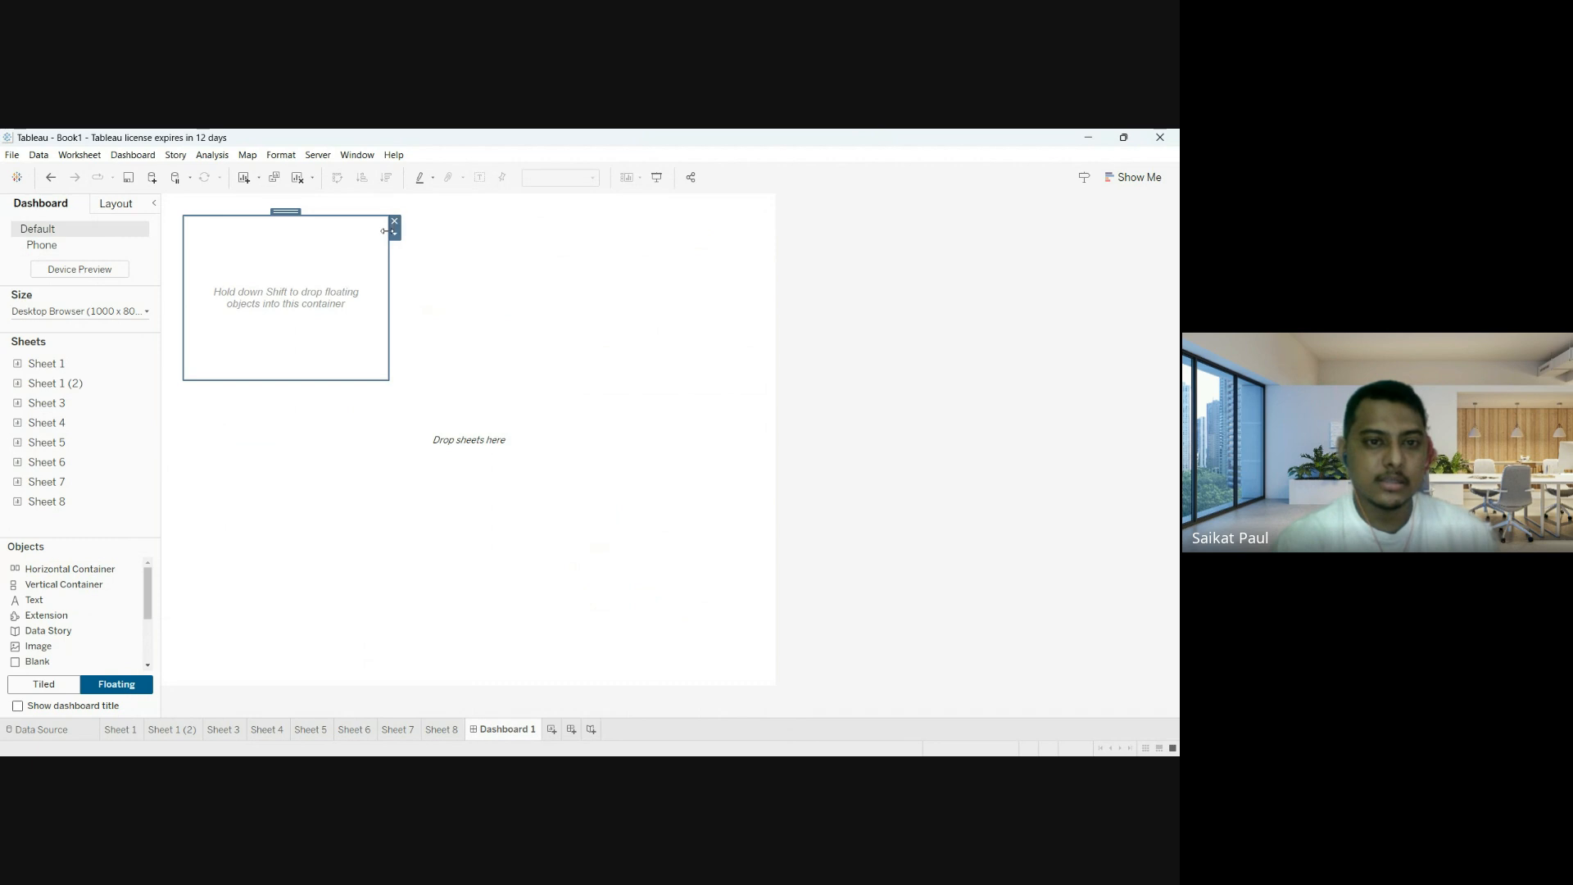
pyautogui.moveTo(397, 274); pyautogui.dragTo(736, 305)
pyautogui.moveTo(449, 377); pyautogui.dragTo(445, 539)
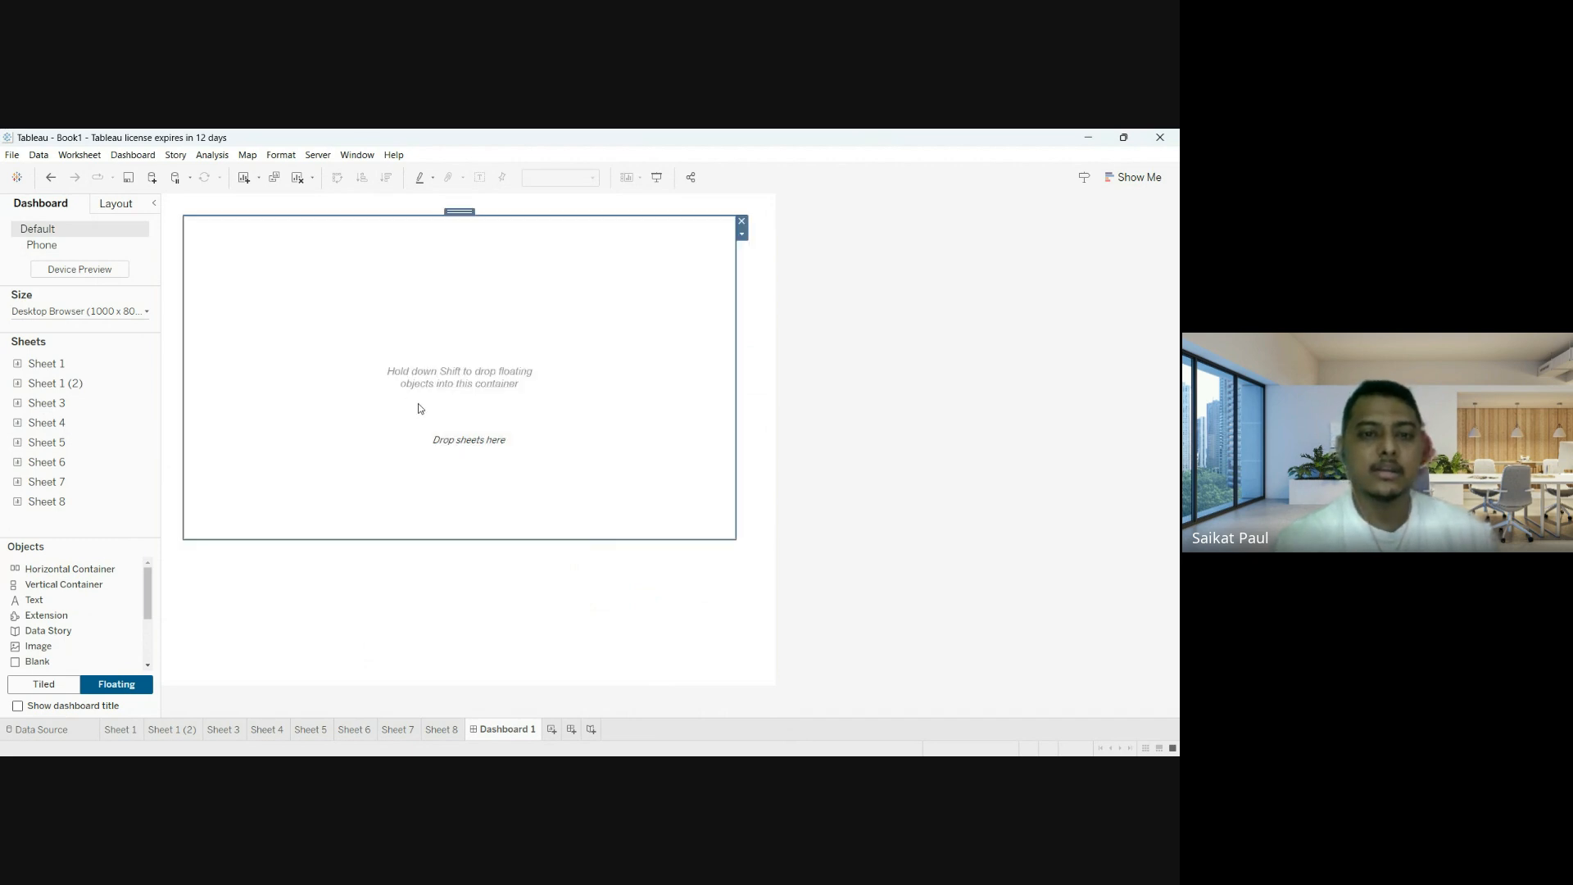
# Float Sheet 1 and Sheet 3 side by side over the container and move both sheets and the Profit legend down, leaving room above them.
pyautogui.moveTo(37, 363); pyautogui.dragTo(192, 220)
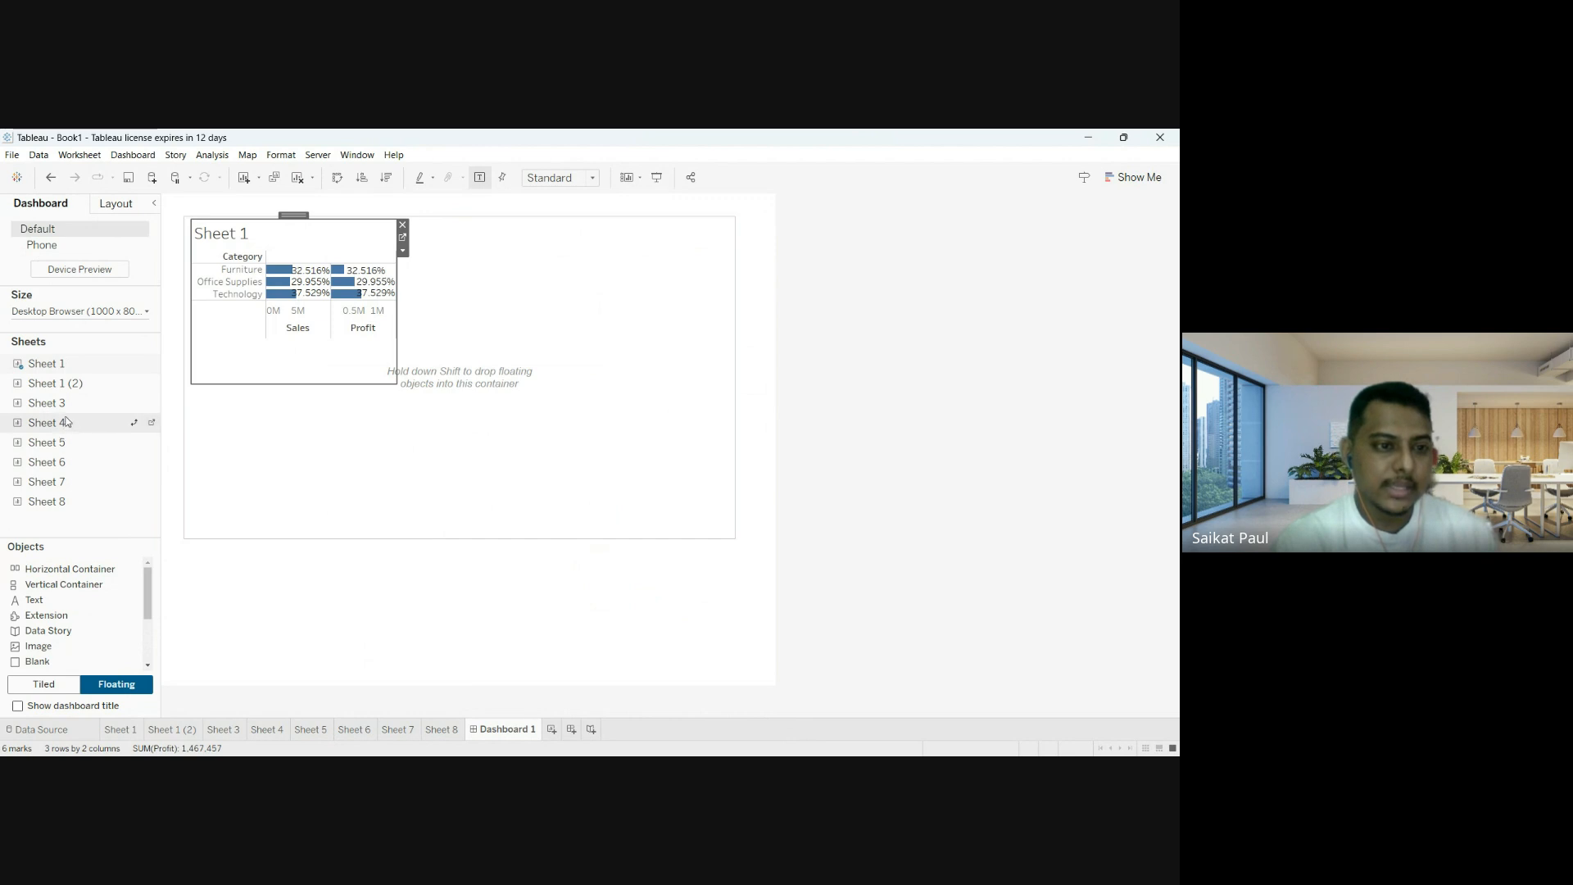
pyautogui.moveTo(131, 403); pyautogui.dragTo(449, 228)
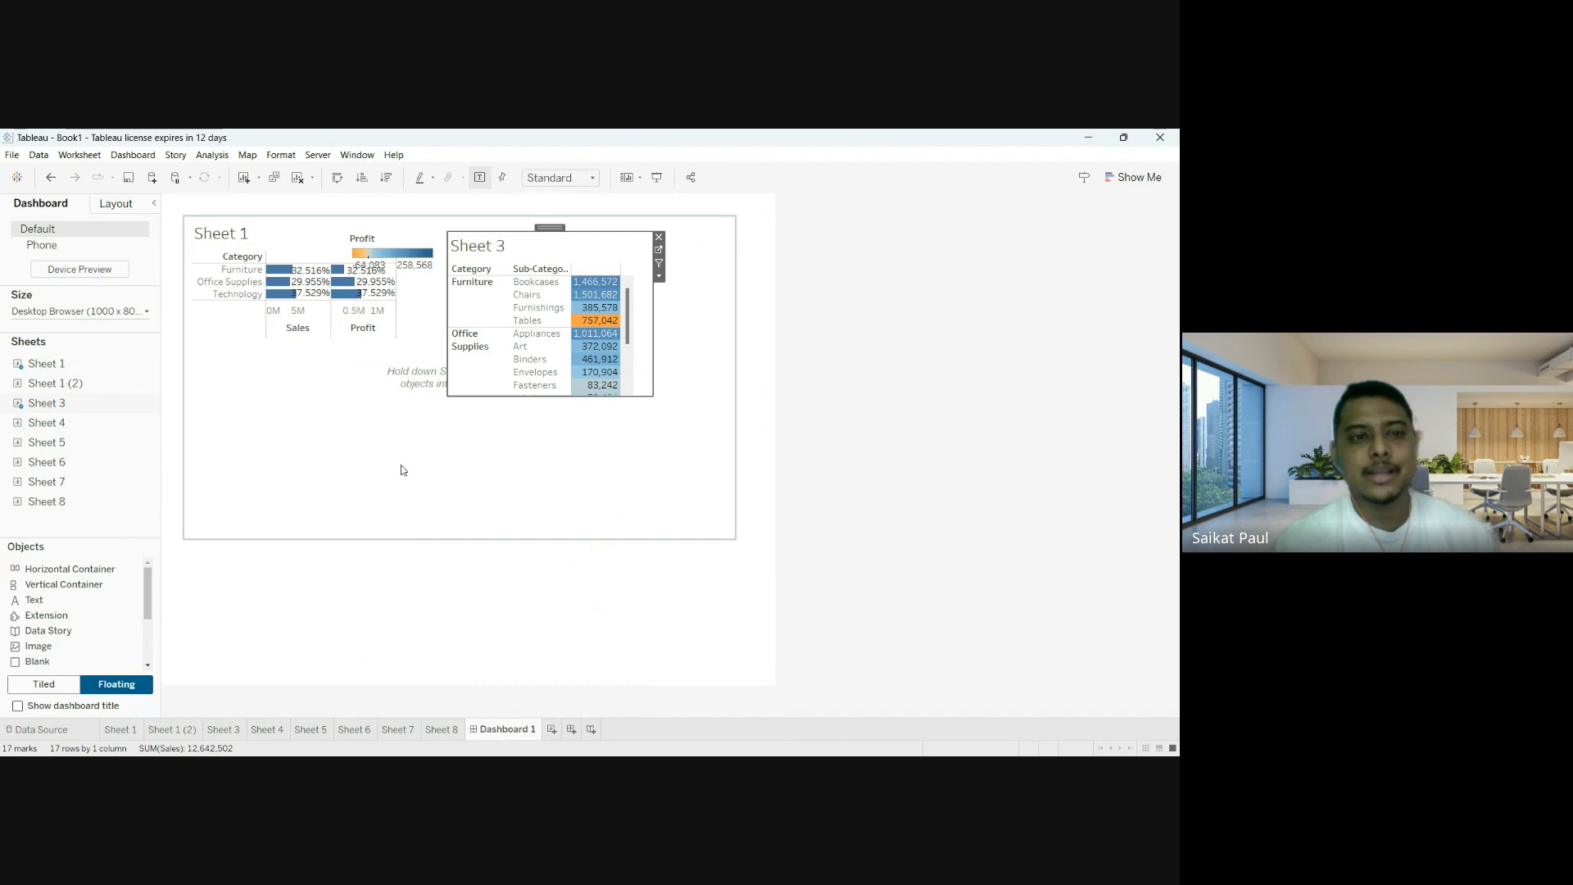
pyautogui.click(269, 234)
pyautogui.moveTo(293, 217); pyautogui.dragTo(290, 323)
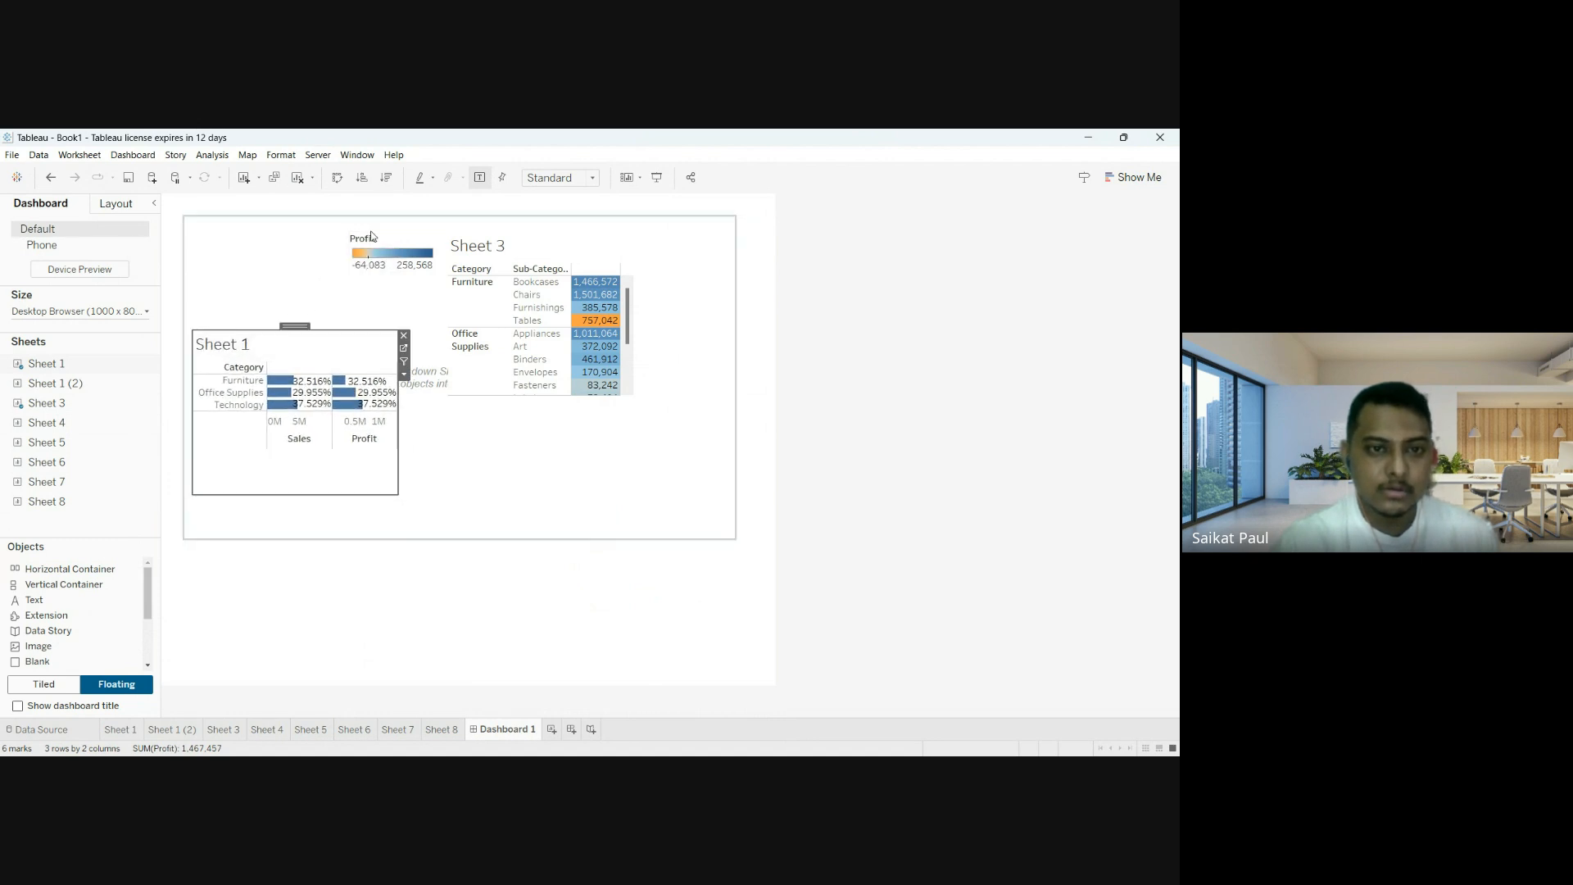
pyautogui.click(384, 237)
pyautogui.click(390, 238)
pyautogui.moveTo(392, 227); pyautogui.dragTo(393, 319)
pyautogui.click(476, 269)
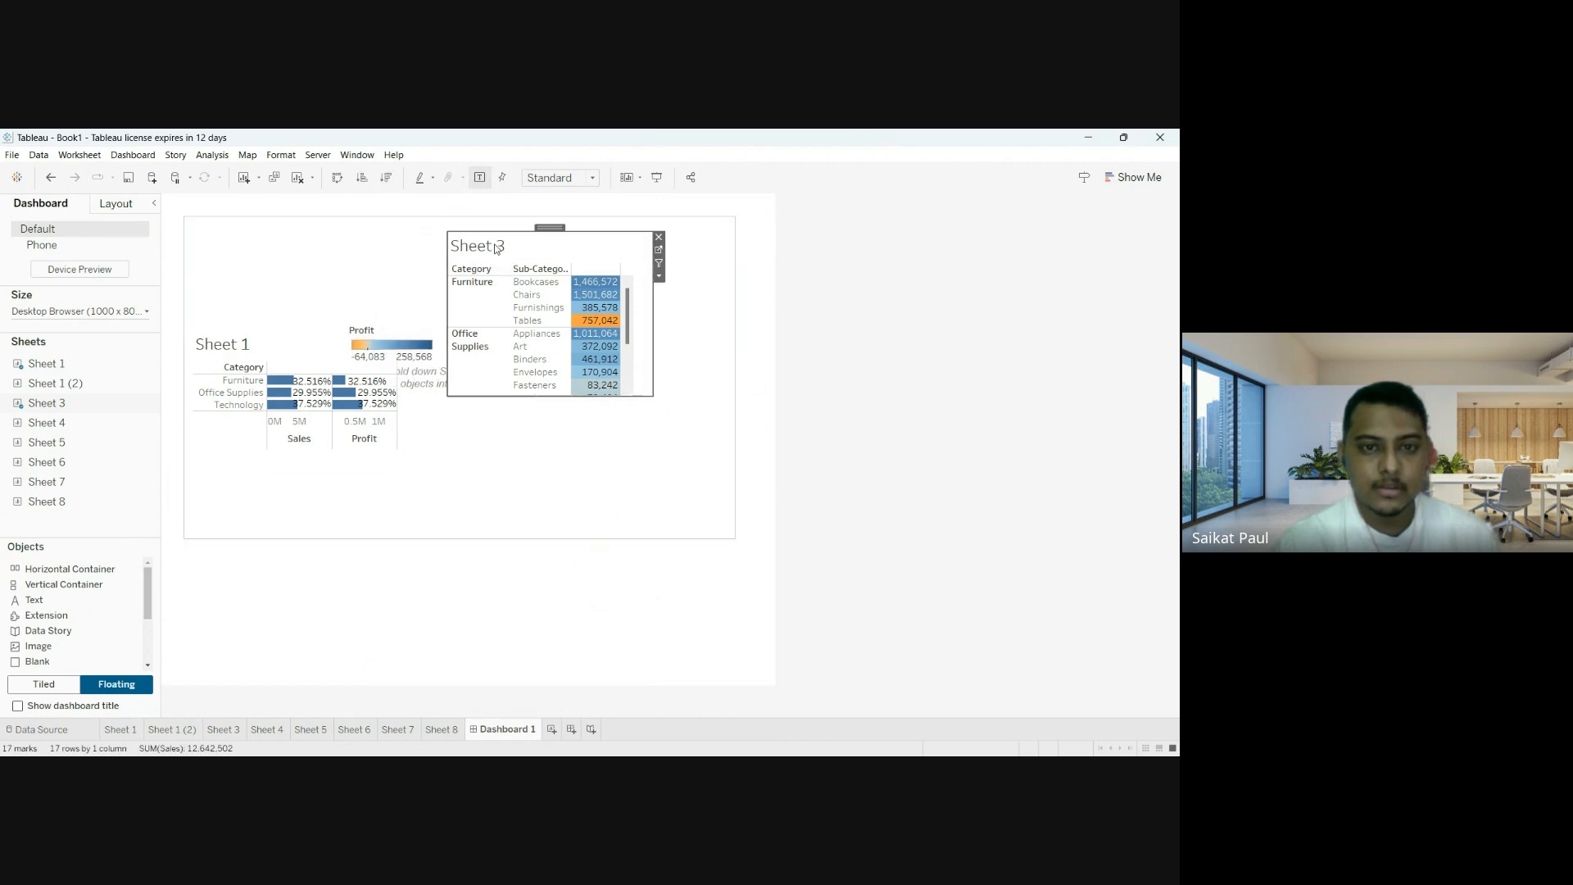
pyautogui.moveTo(547, 228); pyautogui.dragTo(561, 337)
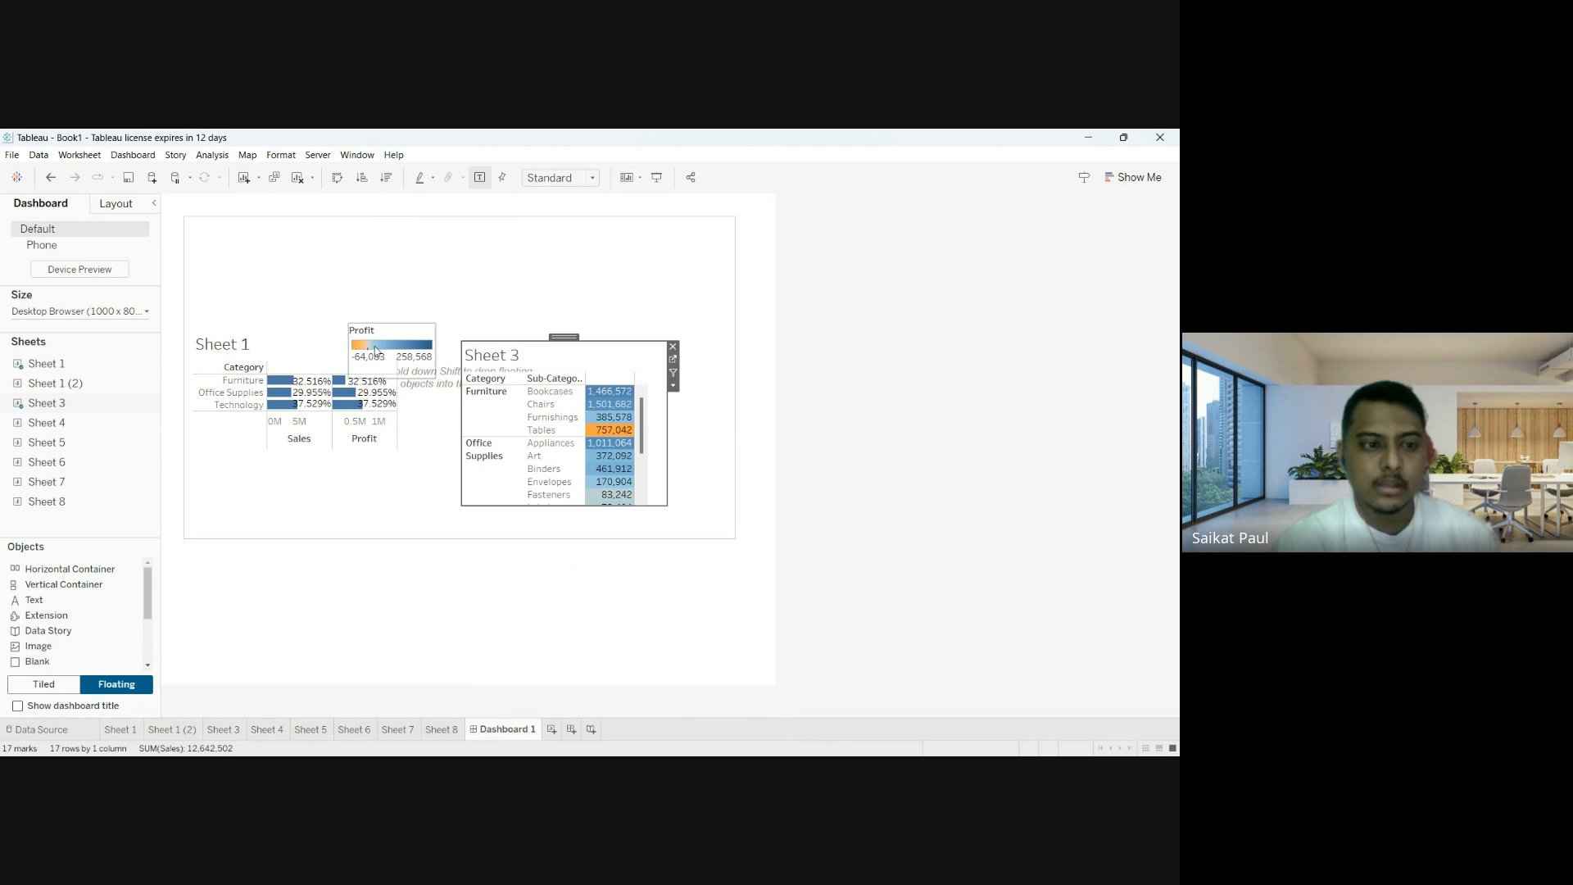
# Float a text object reading "My 1st dashboard" above the sheets and widen it so the title fits on one line.
pyautogui.moveTo(51, 584); pyautogui.dragTo(241, 213)
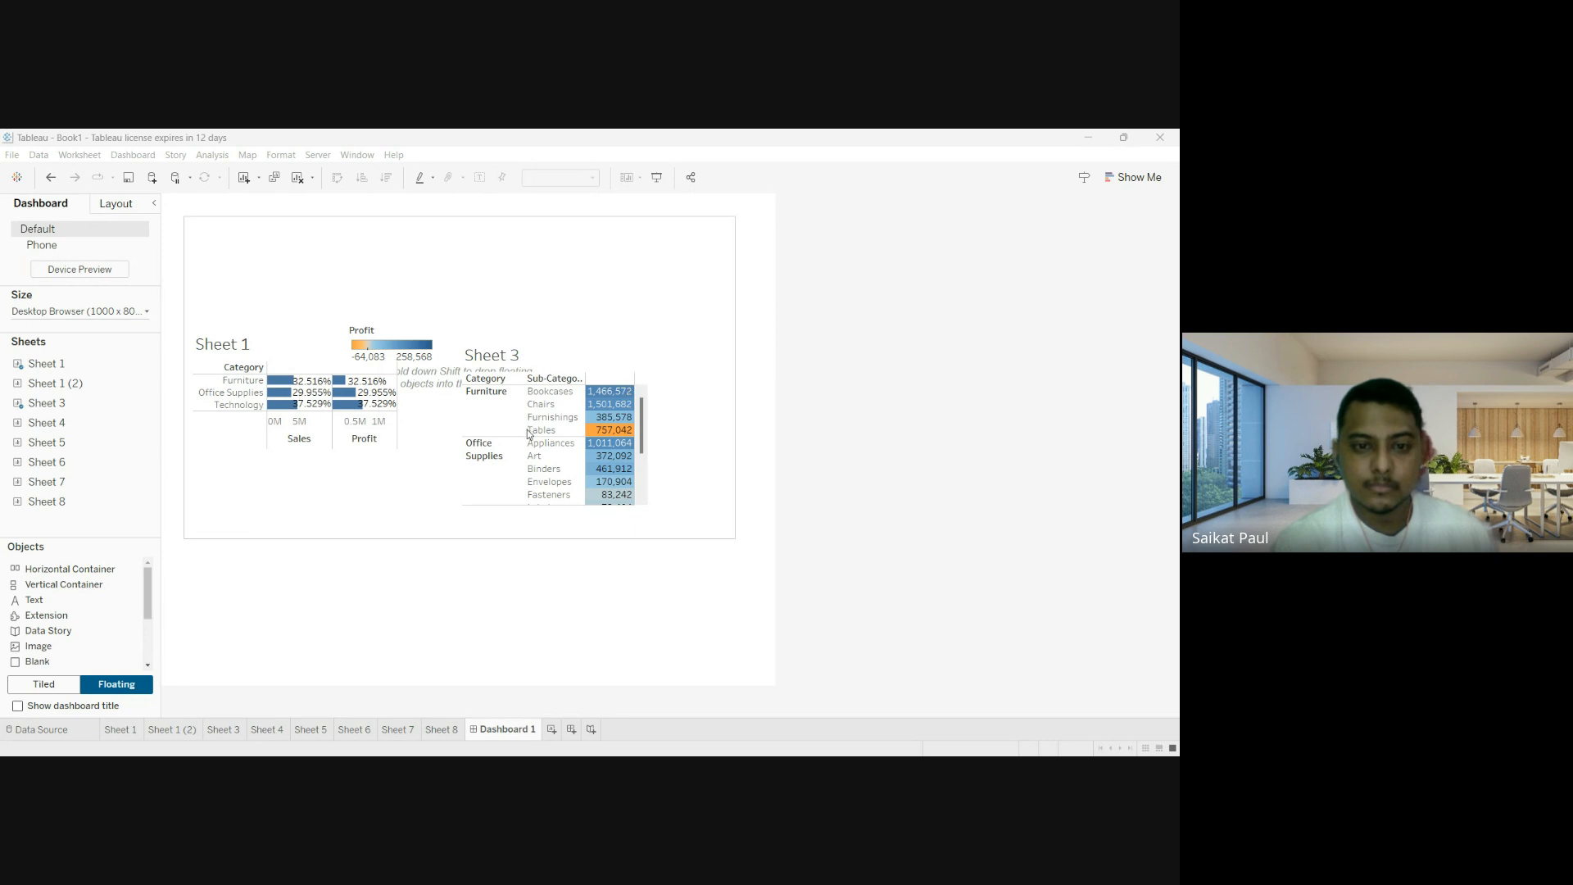
pyautogui.click(647, 531)
pyautogui.click(375, 299)
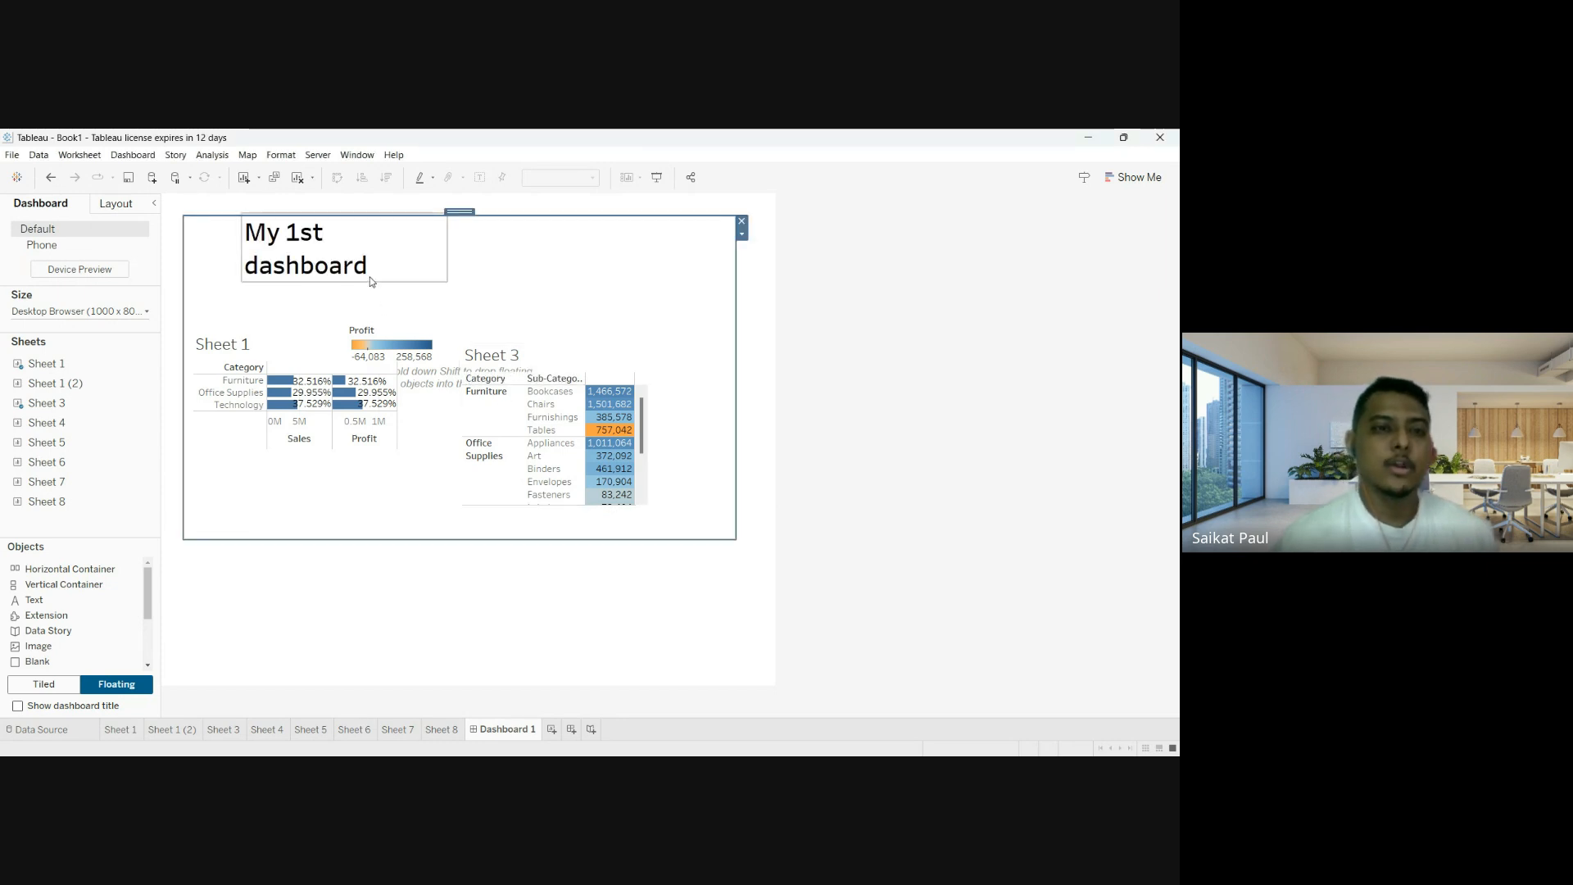
pyautogui.click(34, 599)
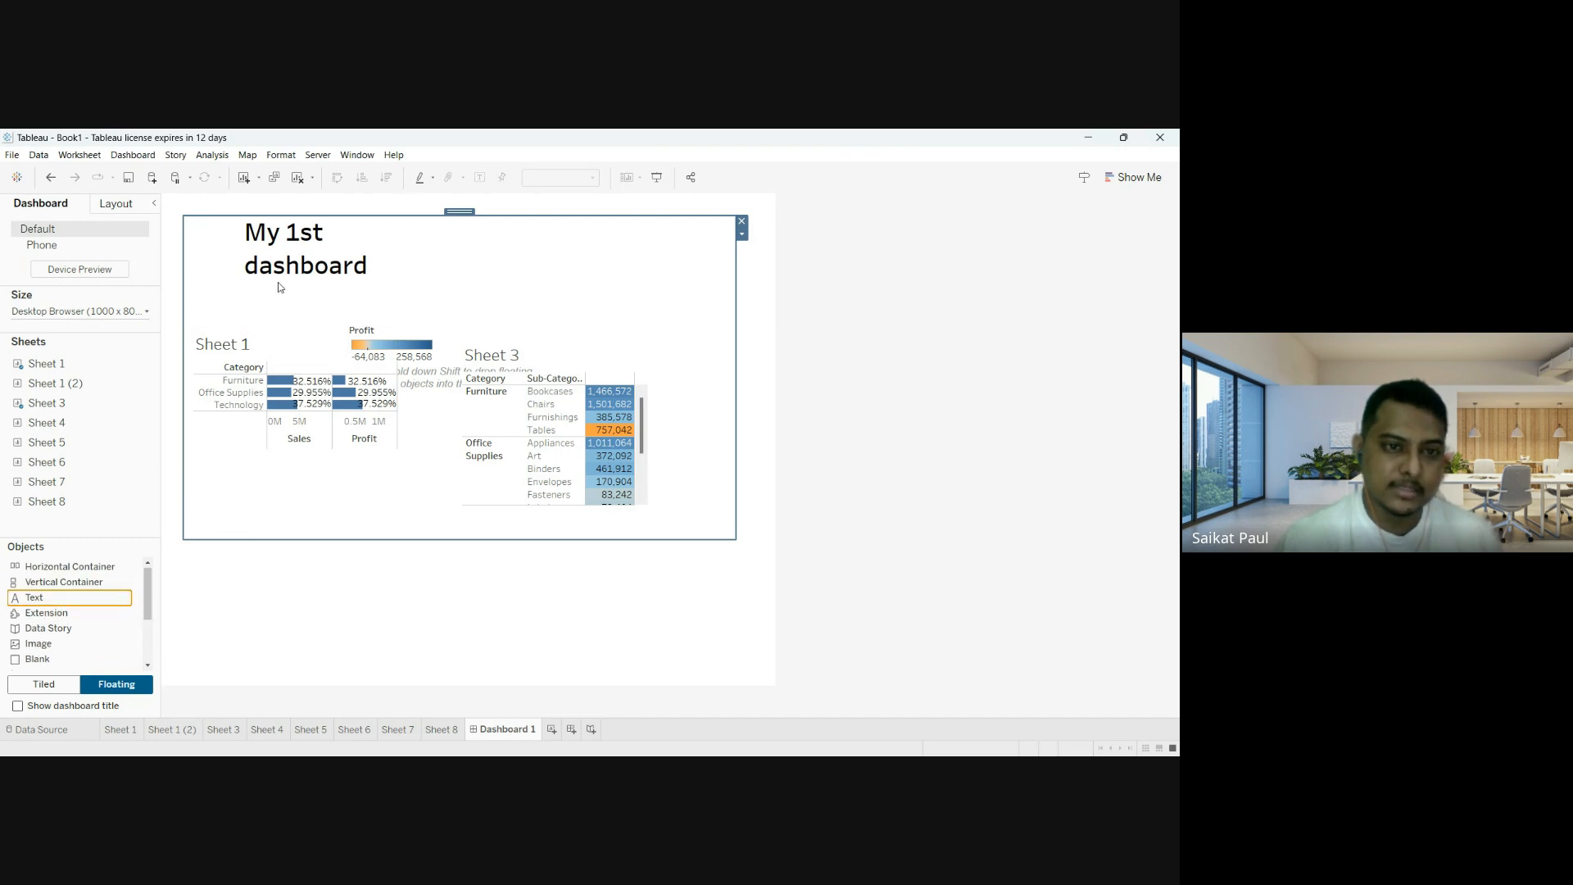
pyautogui.click(313, 255)
pyautogui.moveTo(448, 250); pyautogui.dragTo(675, 279)
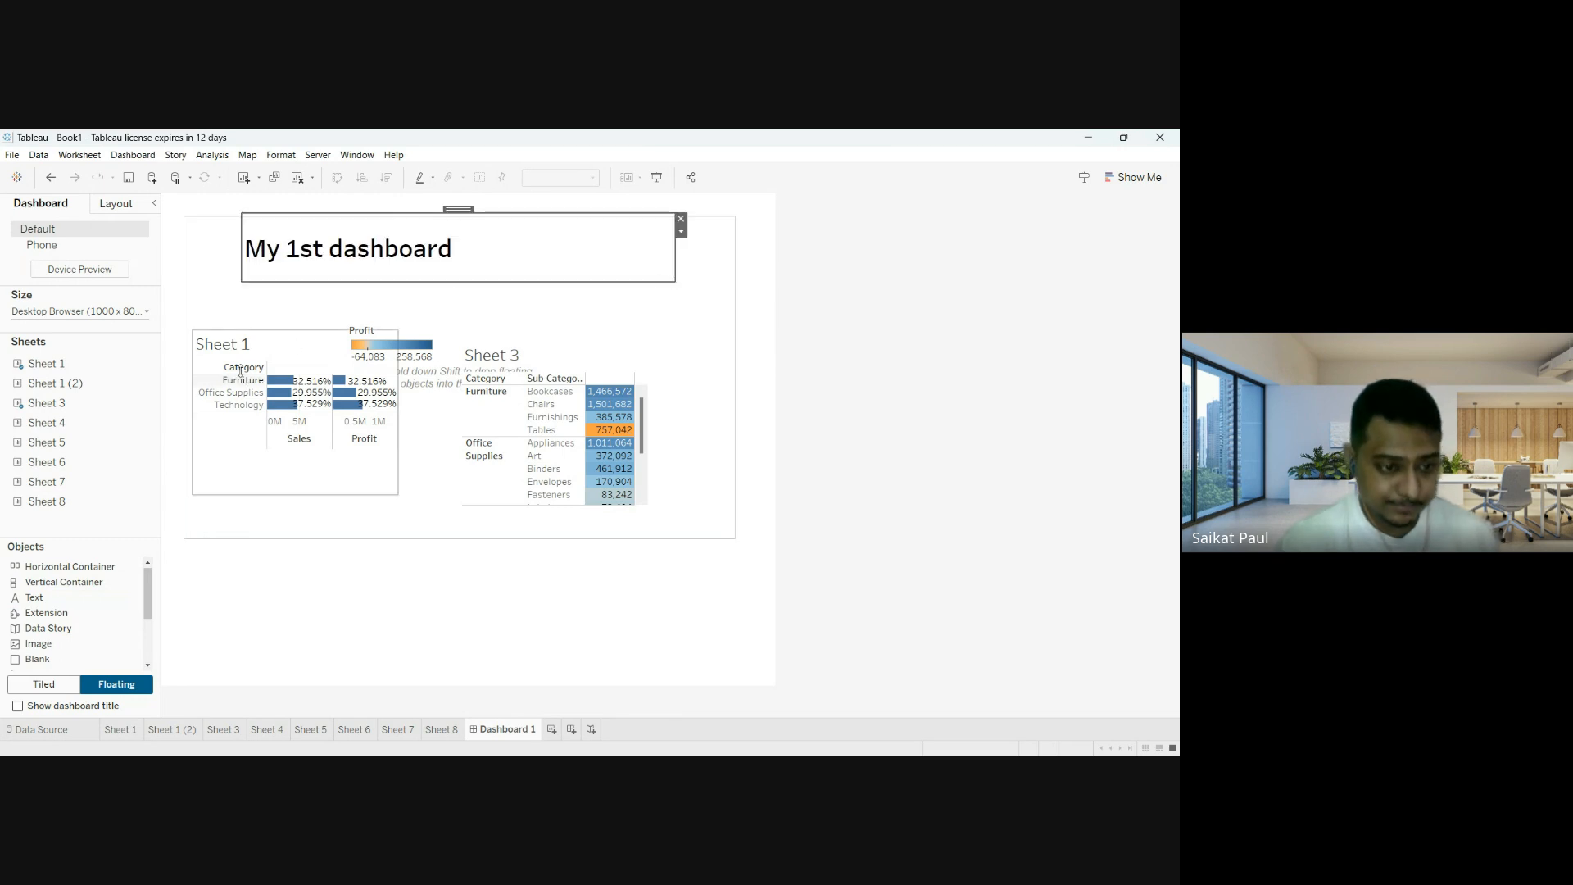
# Add a floating Image object to the dashboard and remove it again.
pyautogui.scroll(-1, 88, 637)
pyautogui.scroll(-1, 88, 637)
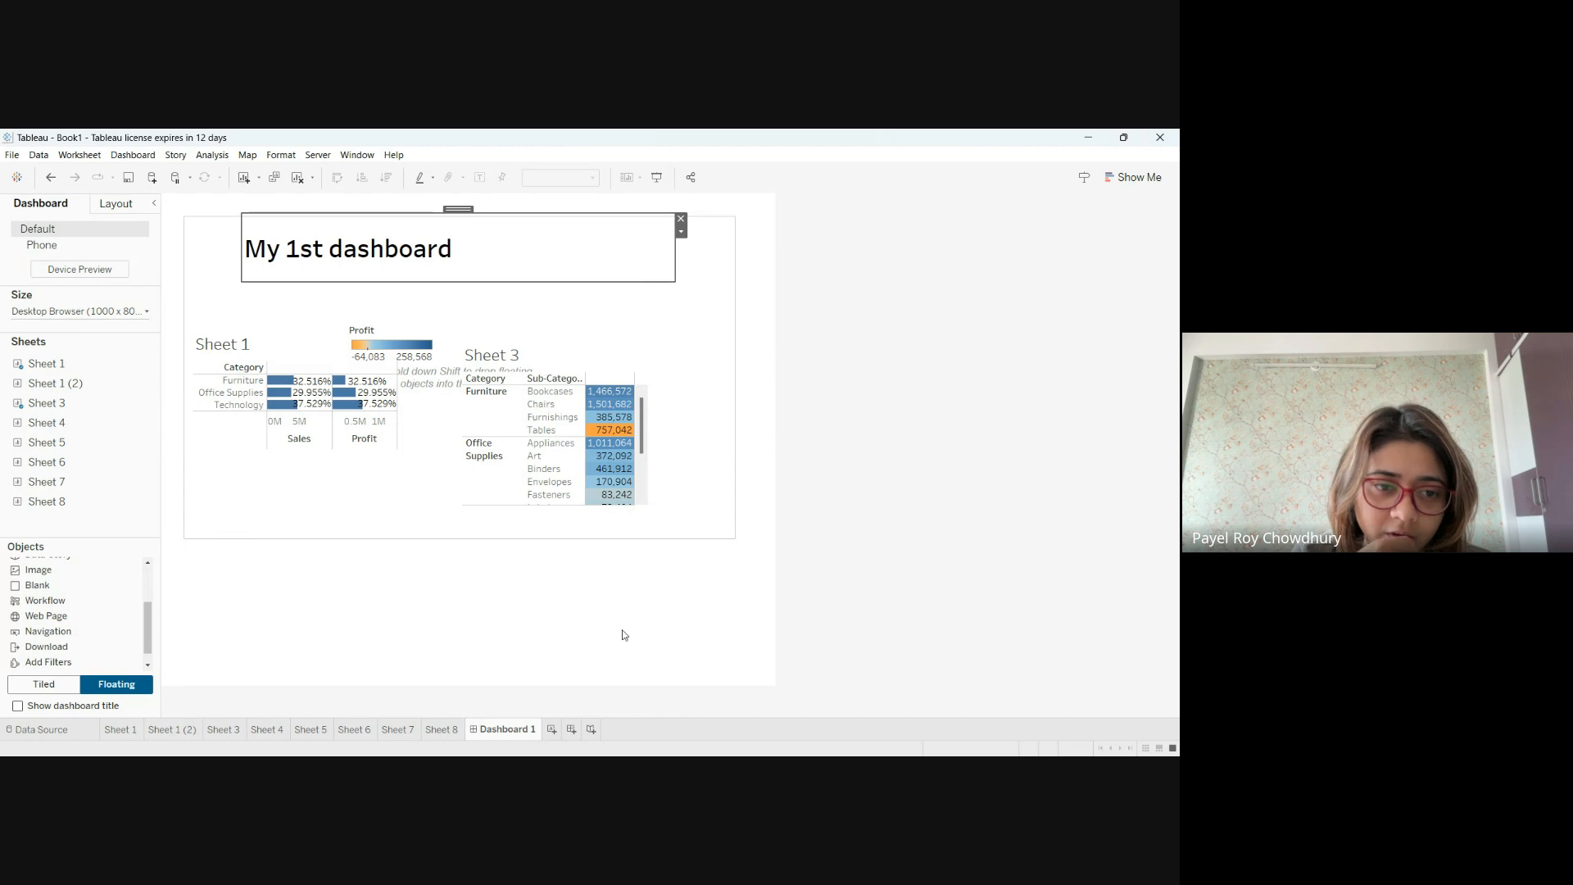
pyautogui.doubleClick(50, 573)
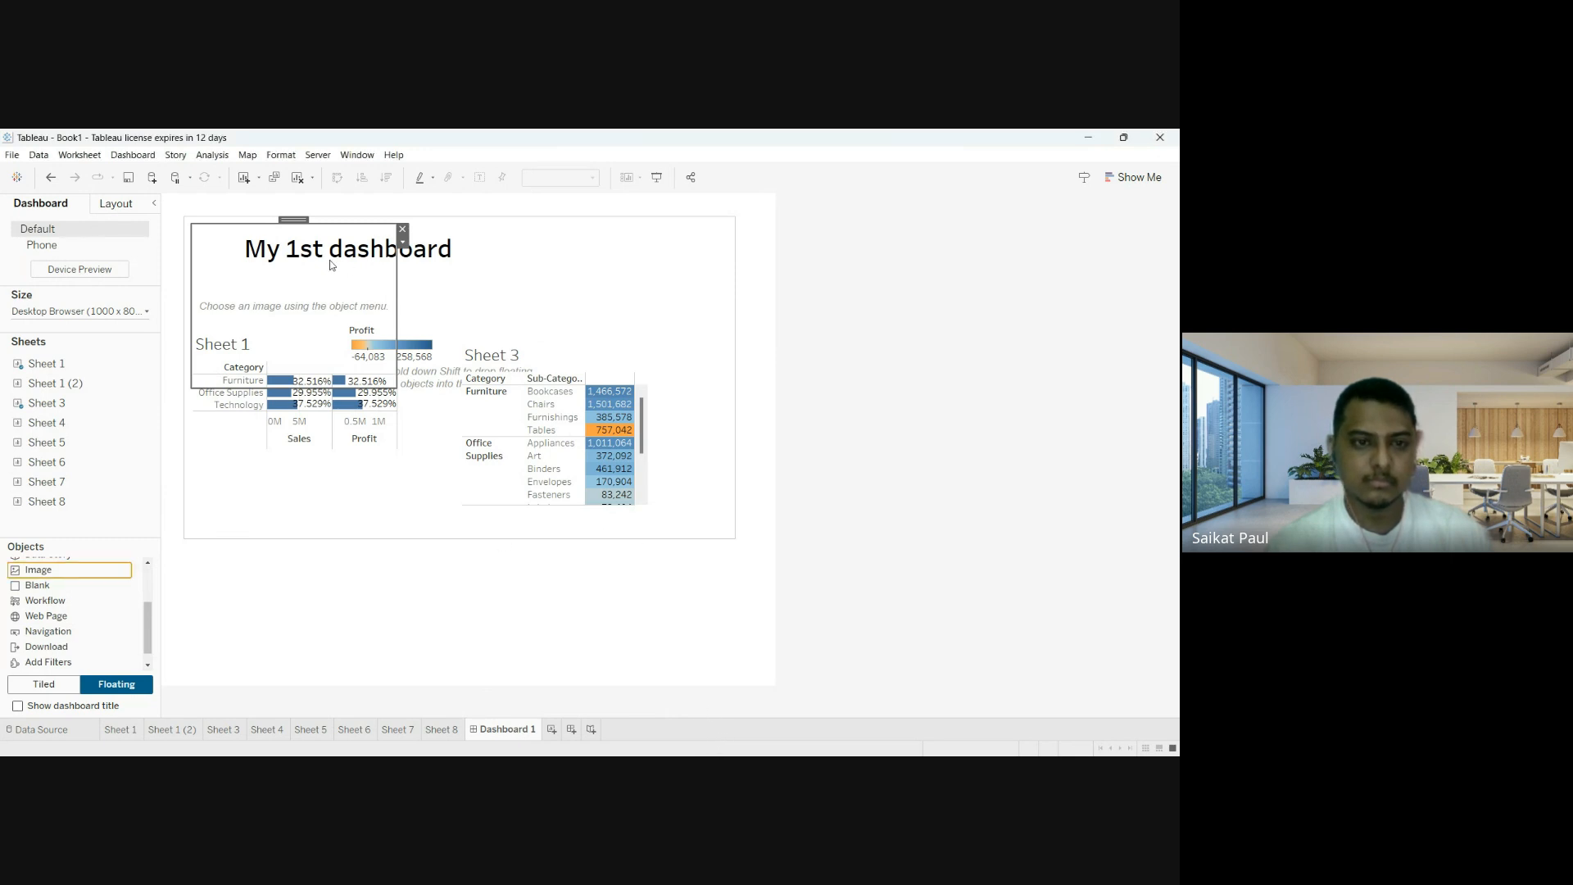
pyautogui.click(402, 231)
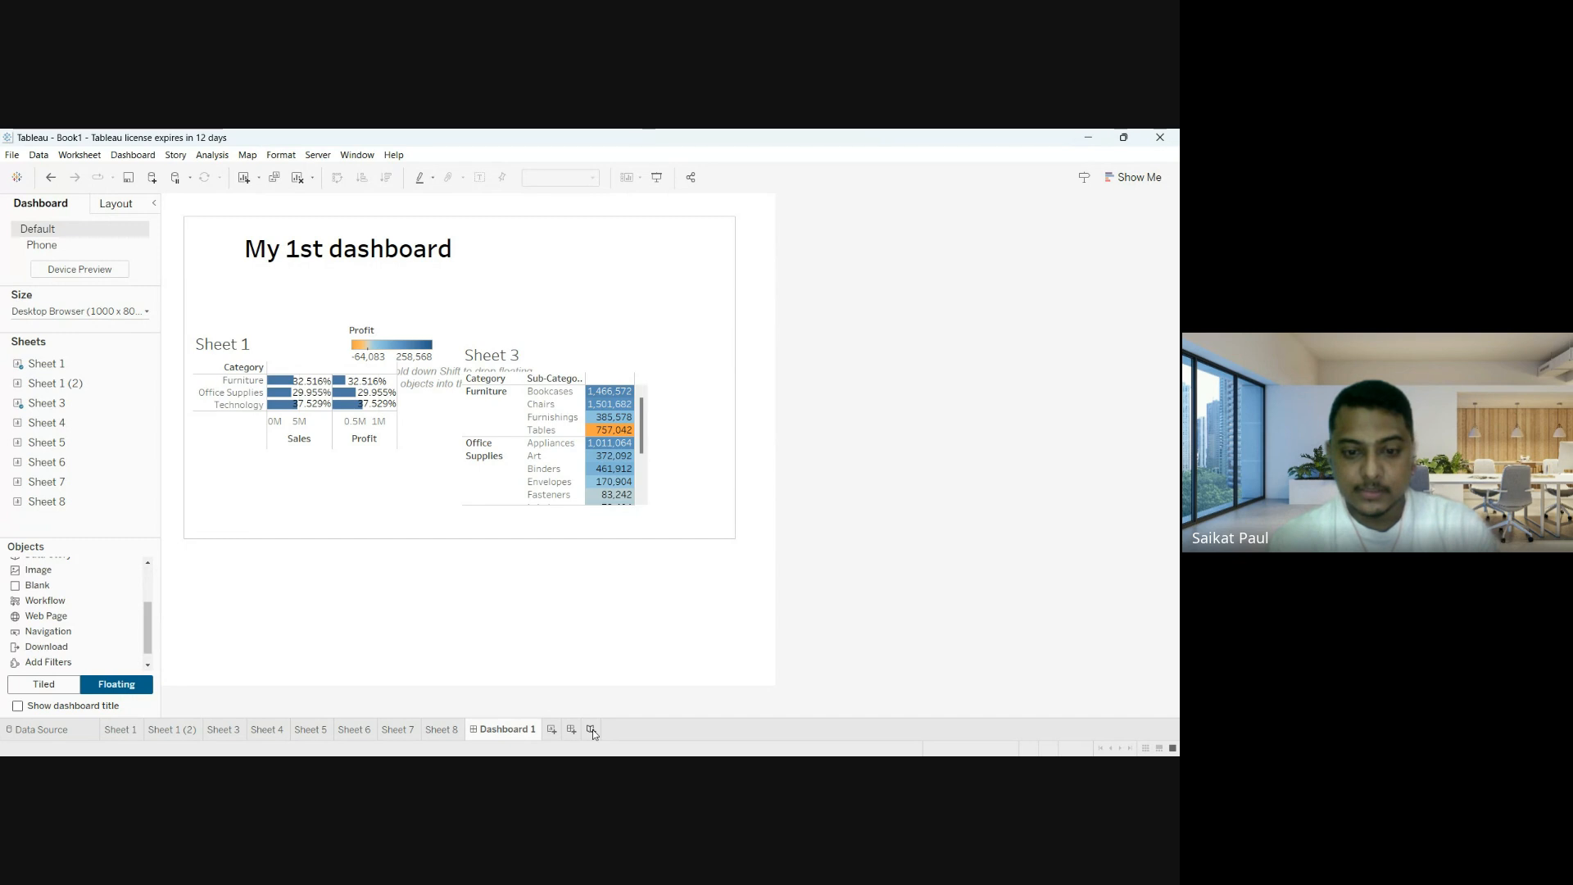
# Create a new story in the workbook.
pyautogui.click(591, 729)
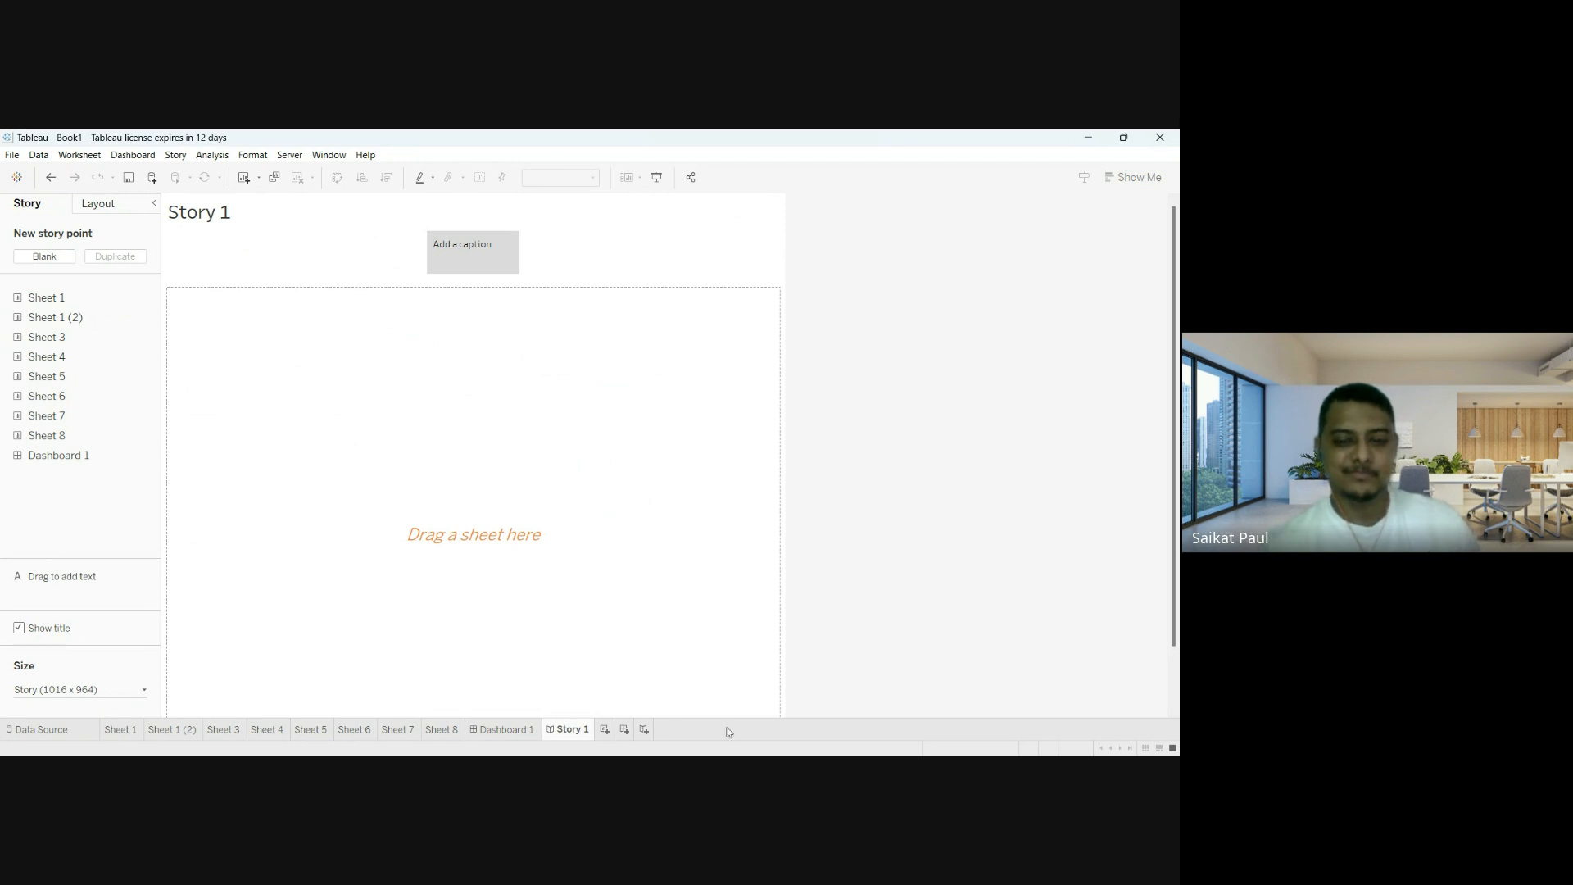
pyautogui.hotkey('alt', 'Tab')
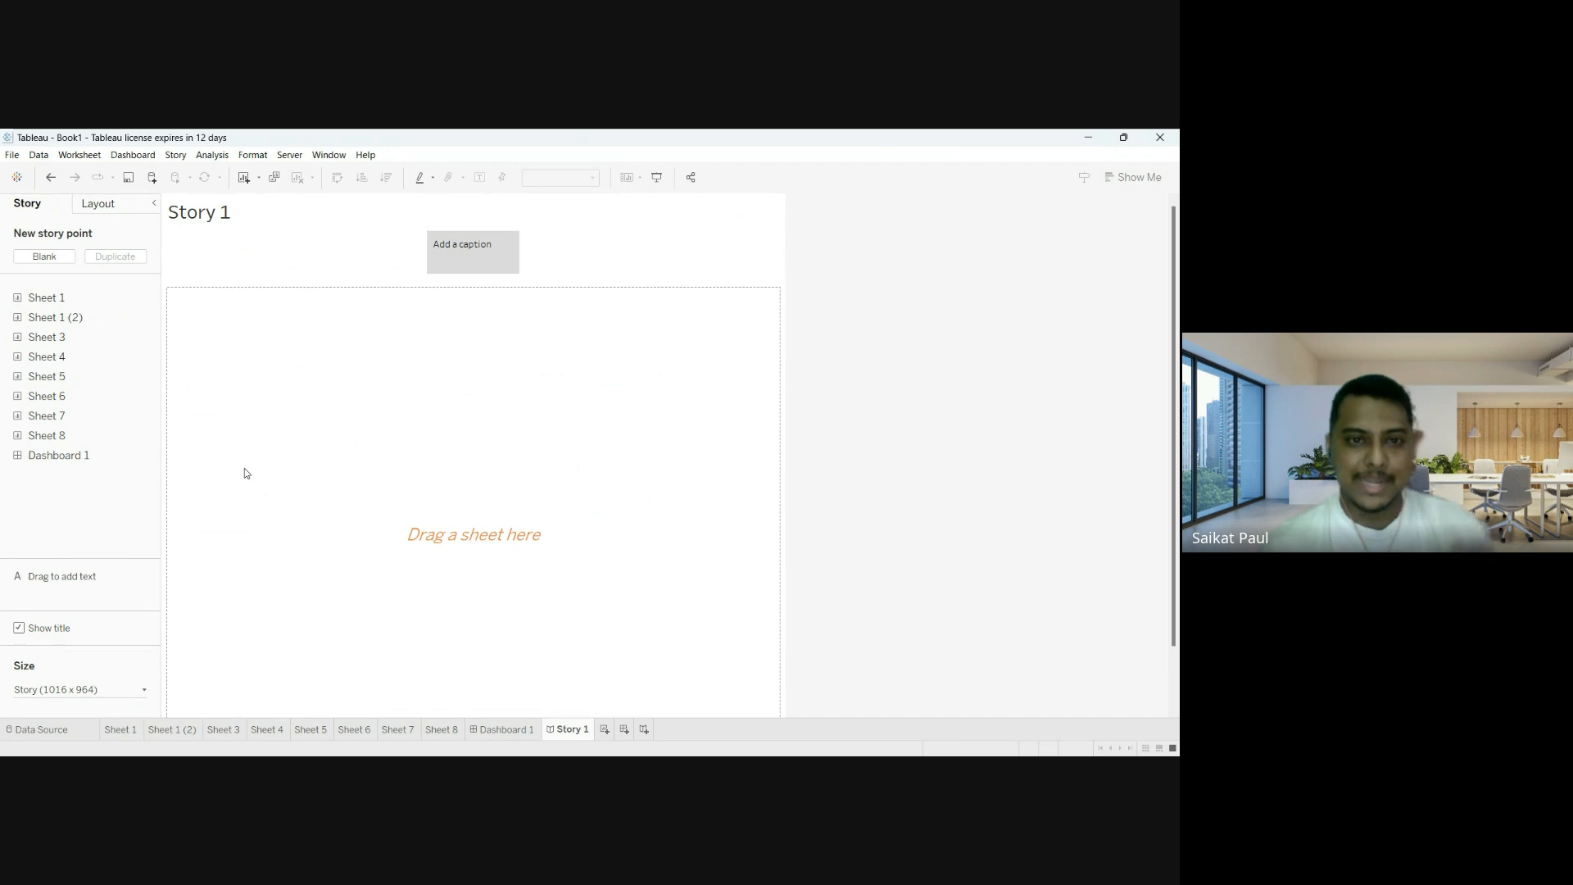
# Float Sheet 4 below the title on Dashboard 1 and set the placement of new objects to Tiled.
pyautogui.click(501, 728)
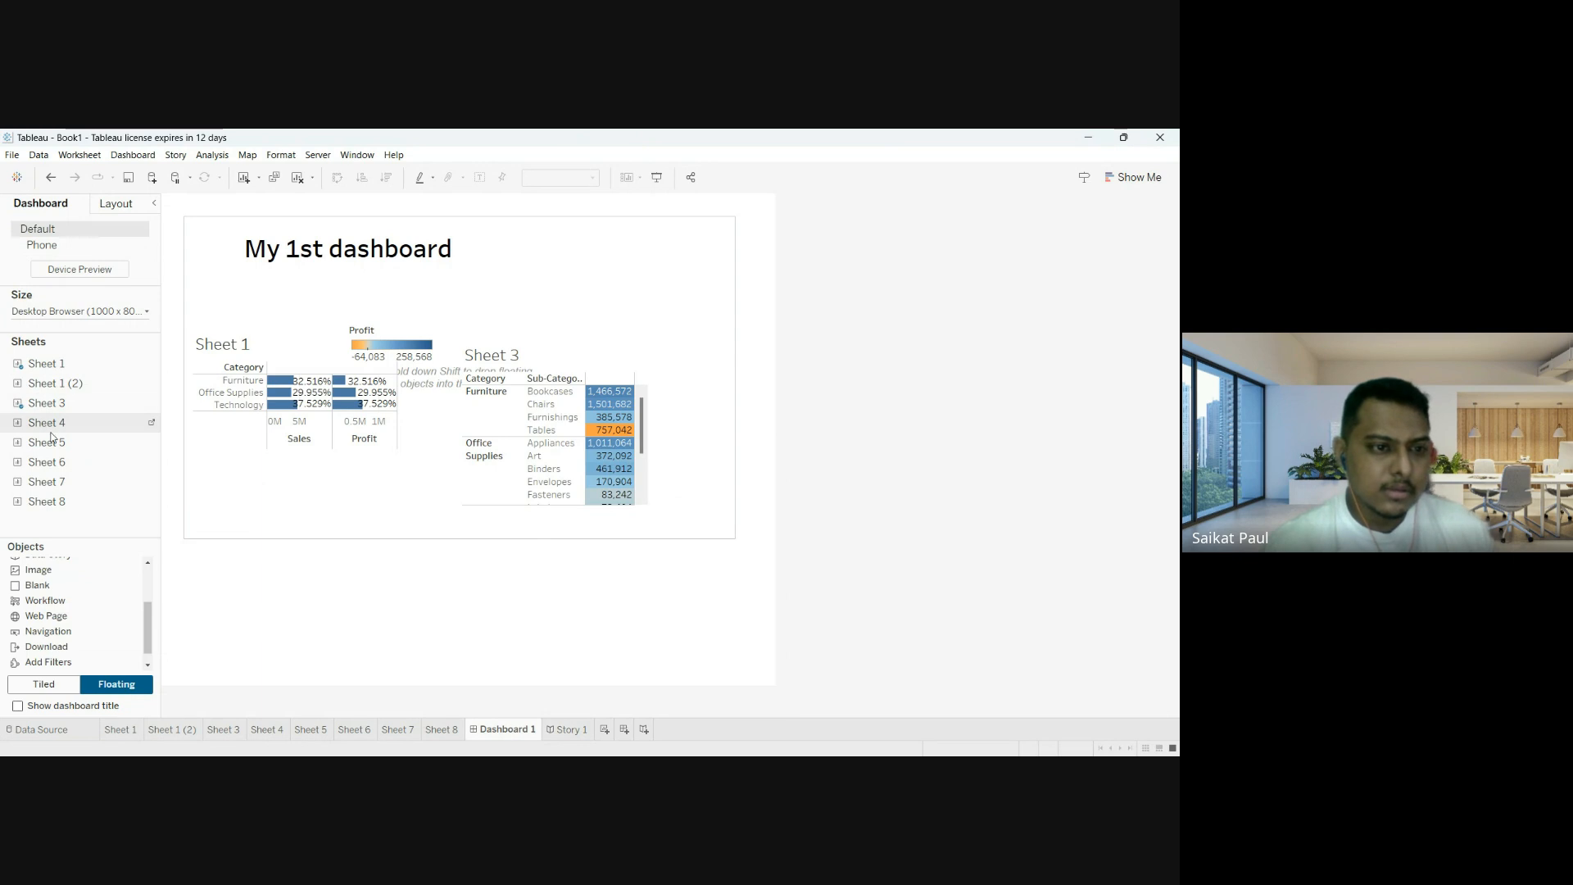
pyautogui.moveTo(48, 430); pyautogui.dragTo(366, 275)
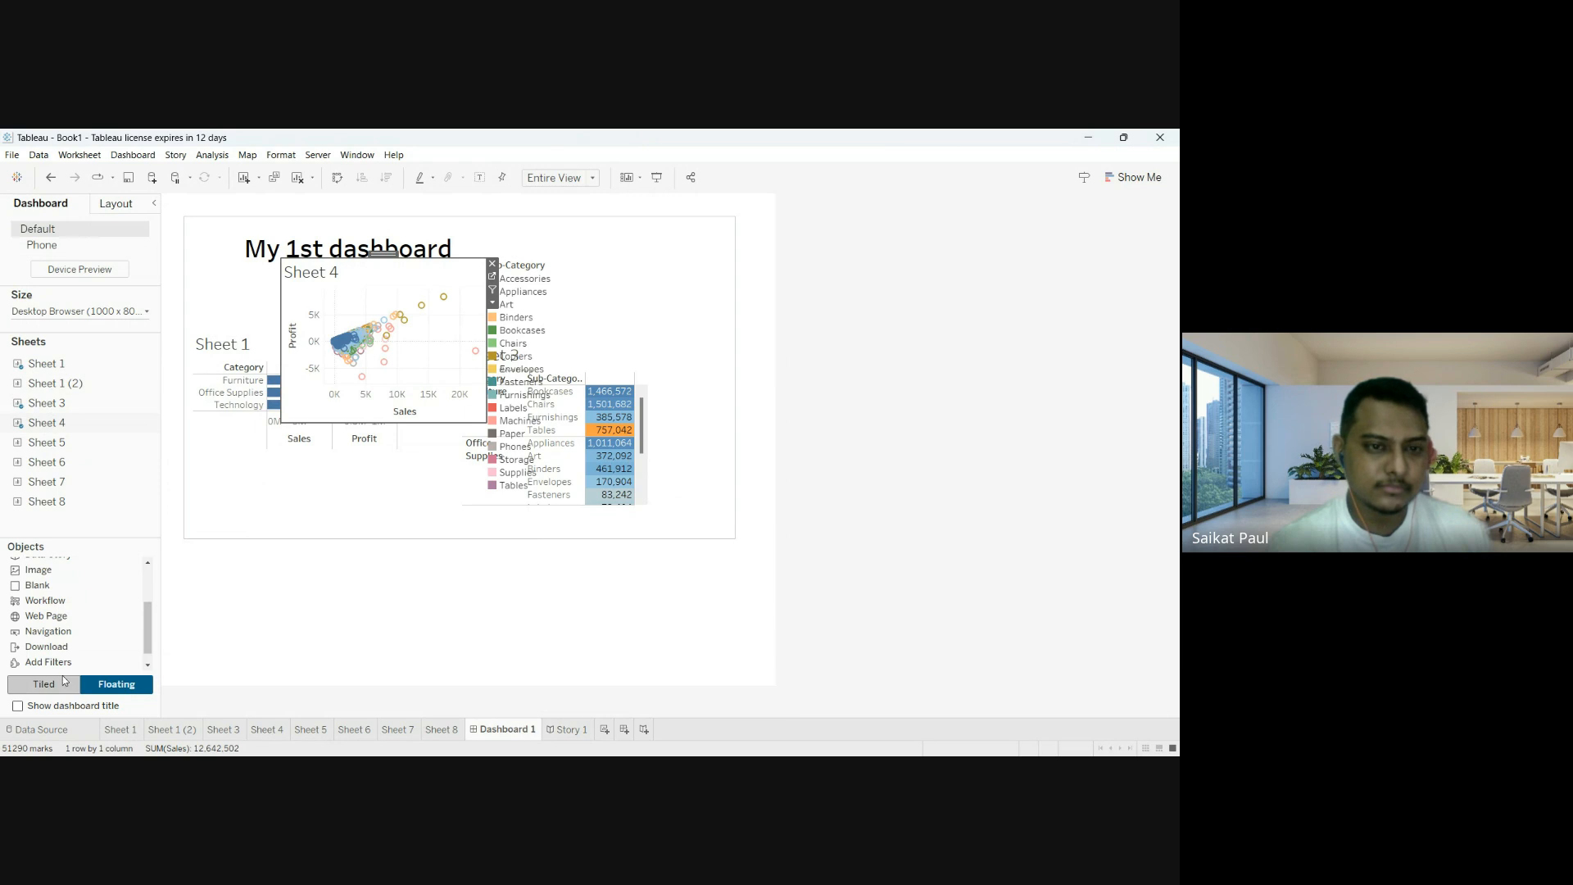
pyautogui.click(57, 683)
pyautogui.click(387, 466)
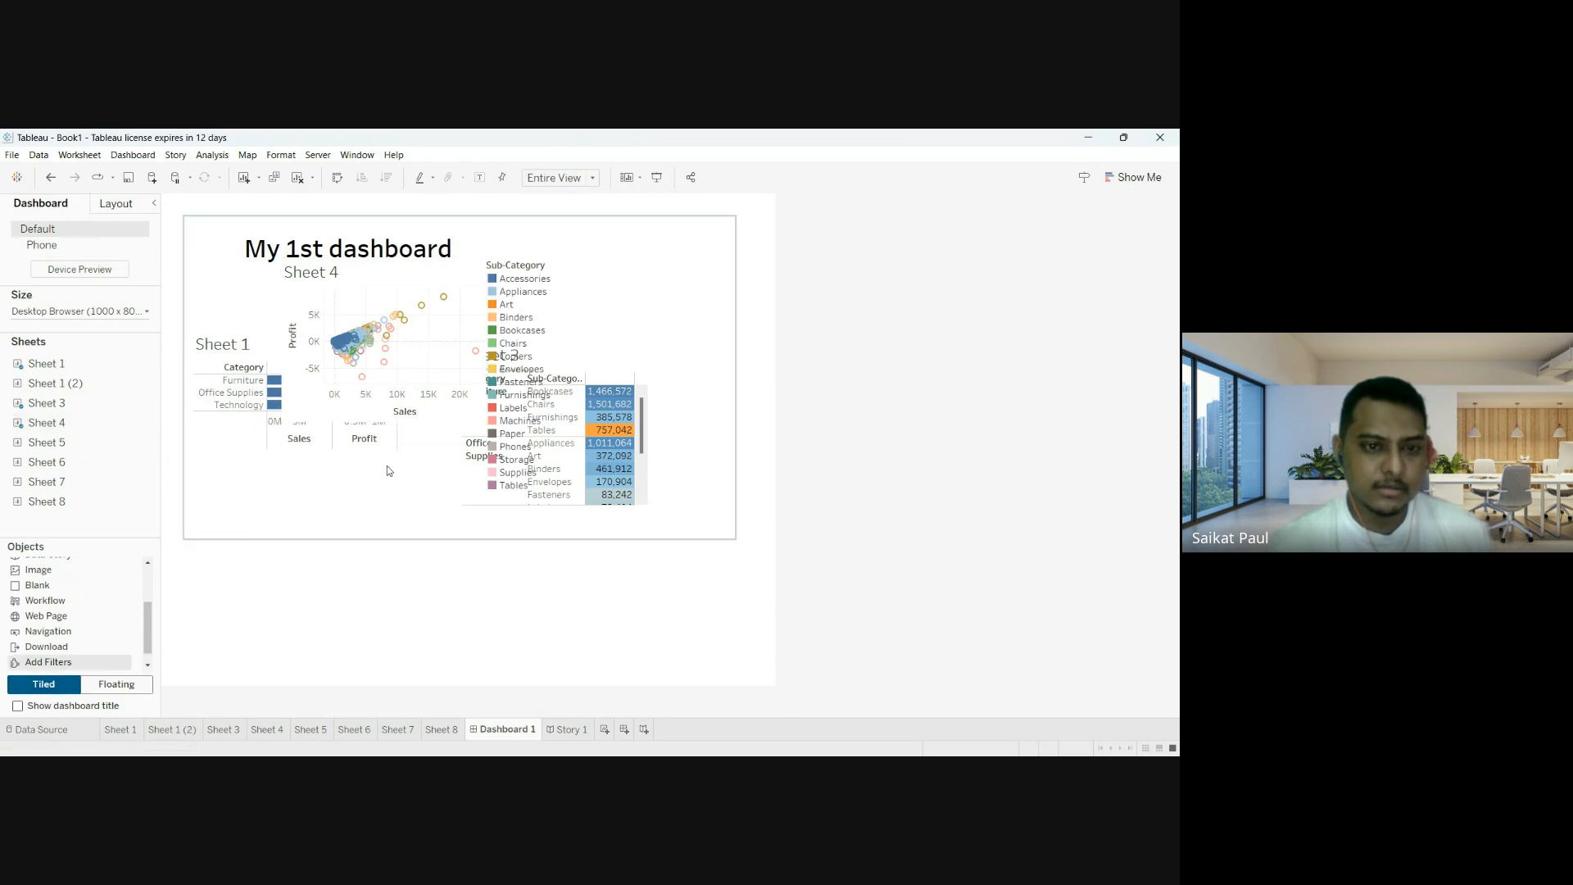
# Place Sheet 3 in the story point of Story 1 and replace it with Sheet 4.
pyautogui.click(554, 728)
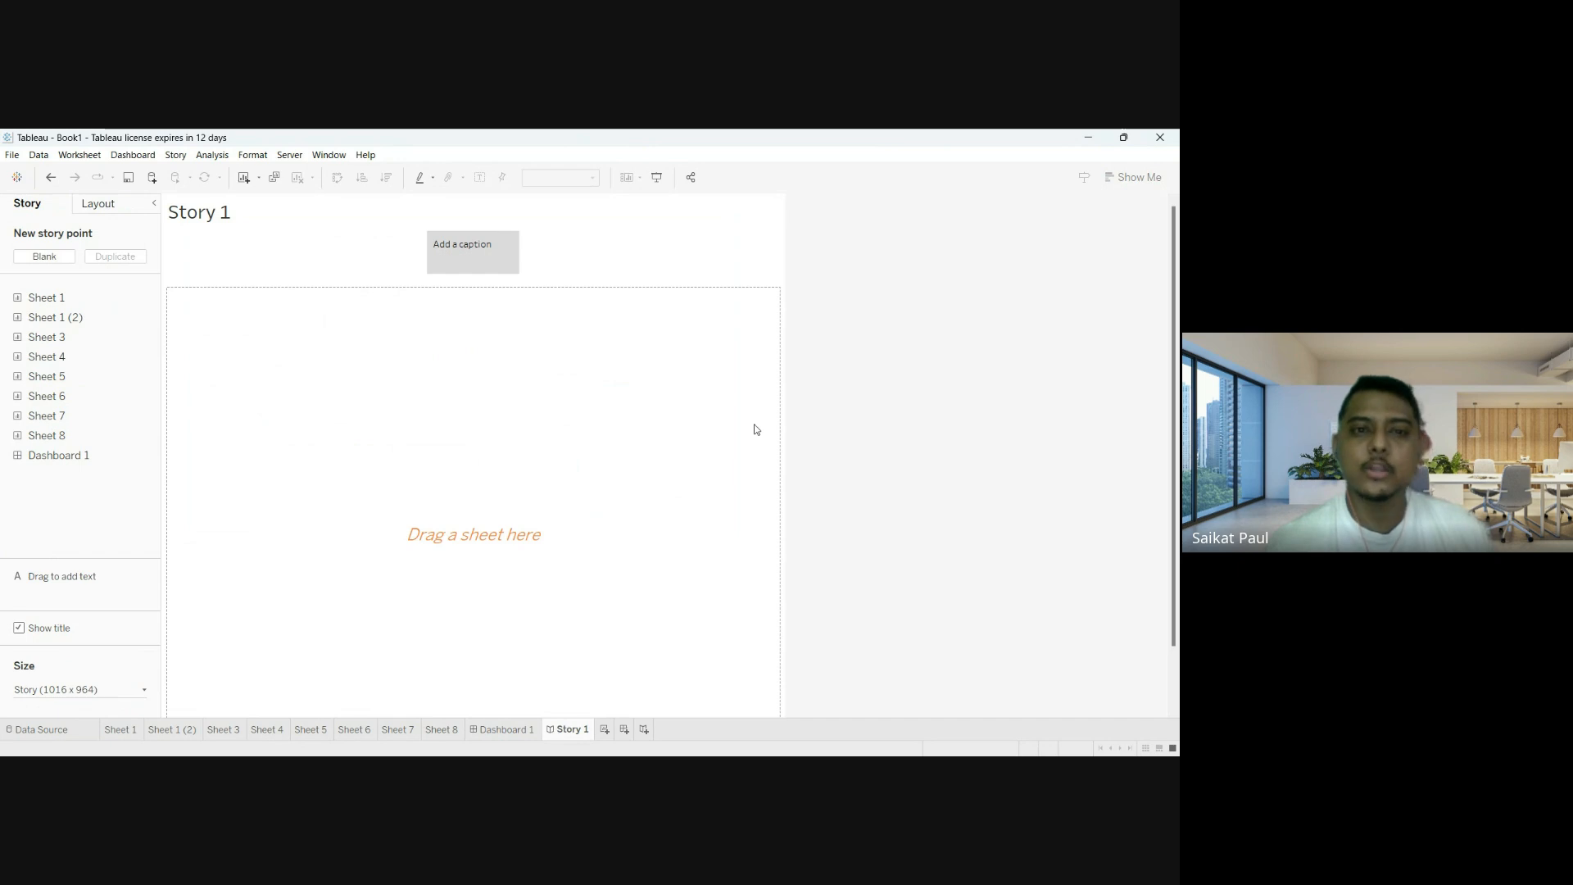
pyautogui.moveTo(56, 339); pyautogui.dragTo(357, 351)
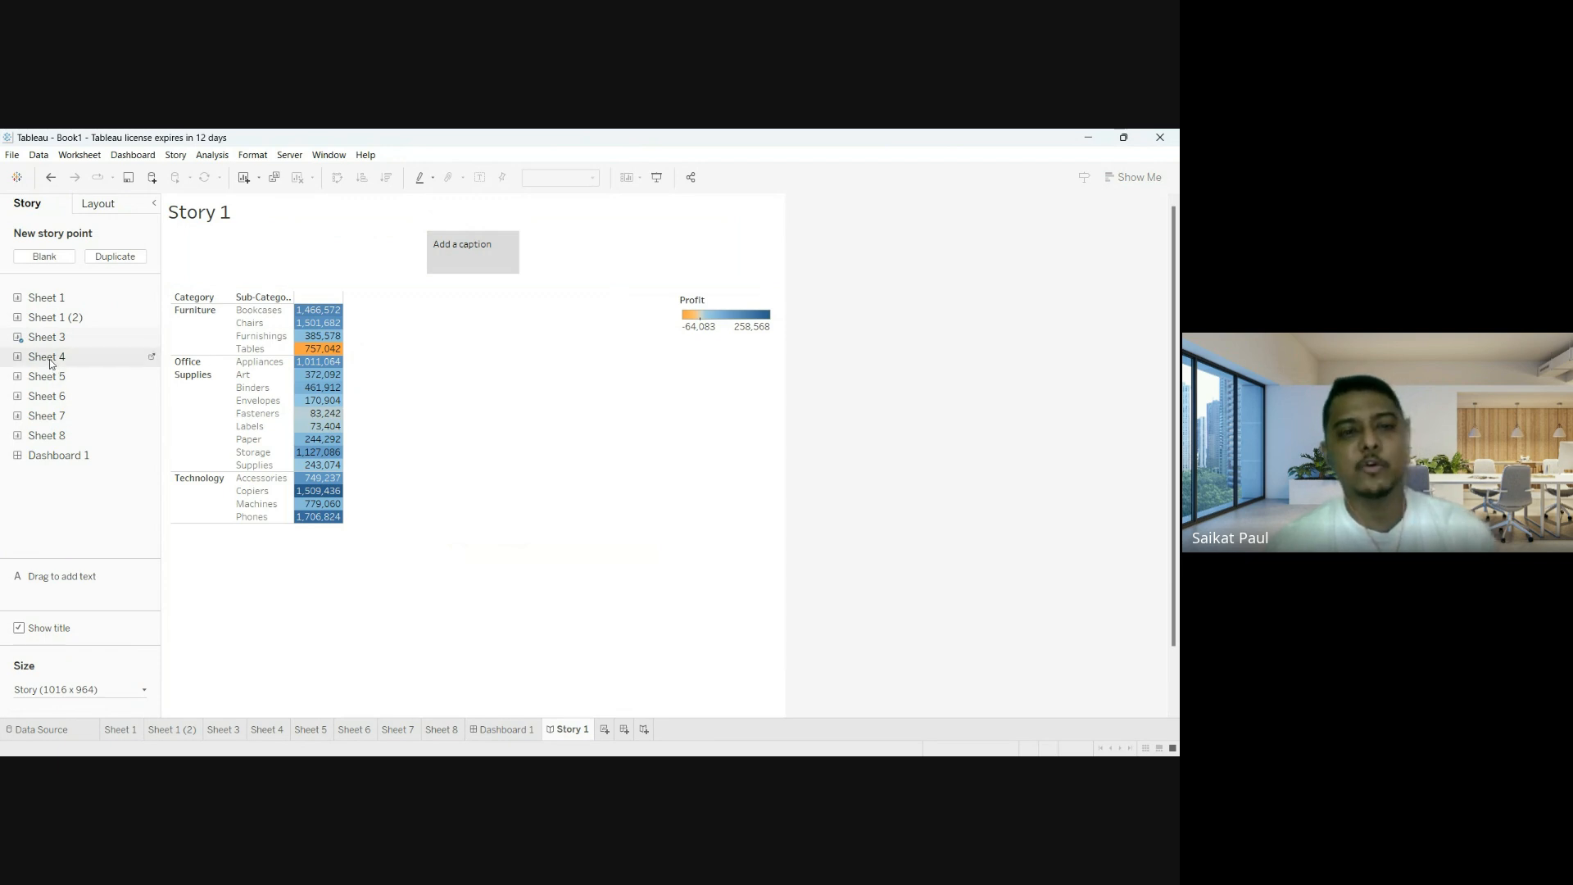
pyautogui.moveTo(49, 364); pyautogui.dragTo(506, 375)
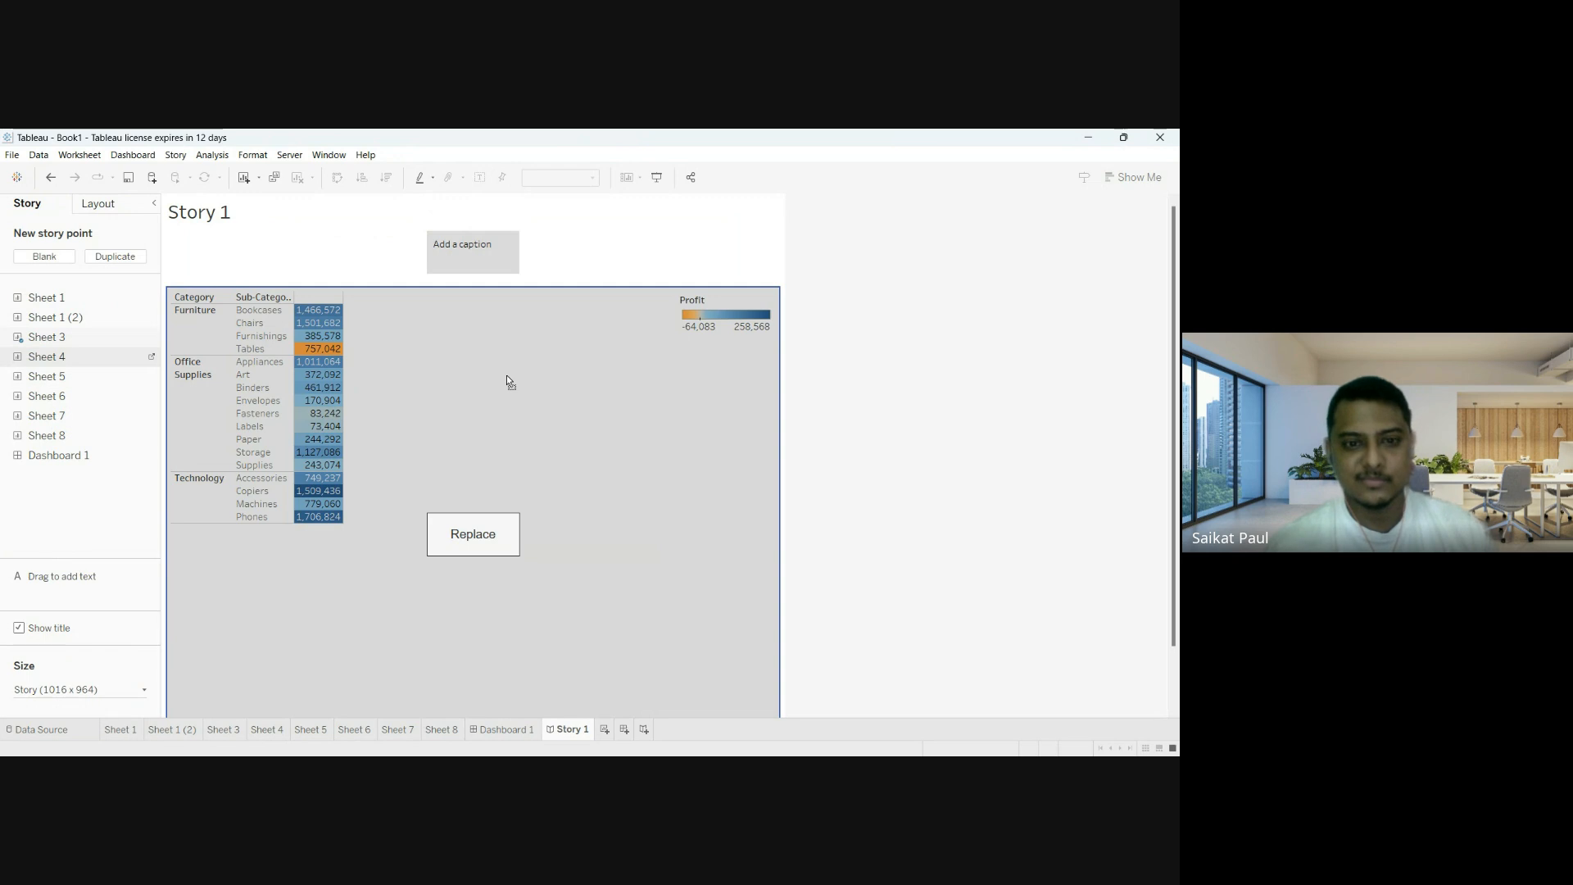
pyautogui.moveTo(506, 375); pyautogui.dragTo(487, 547)
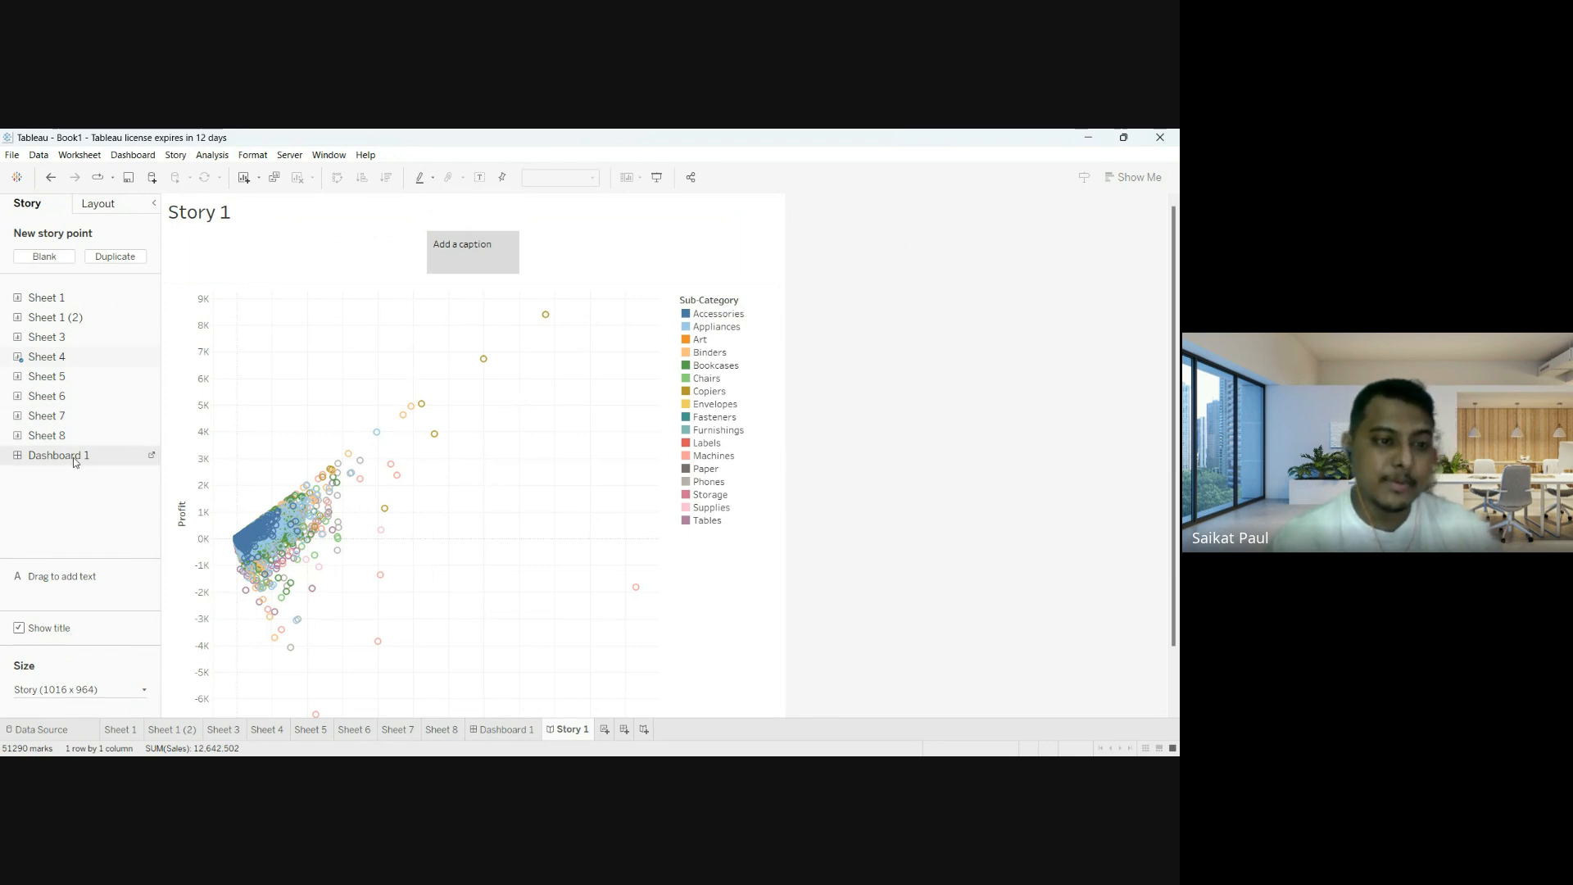
# Replace the content of the story point in Story 1 with Dashboard 1.
pyautogui.moveTo(72, 457); pyautogui.dragTo(320, 435)
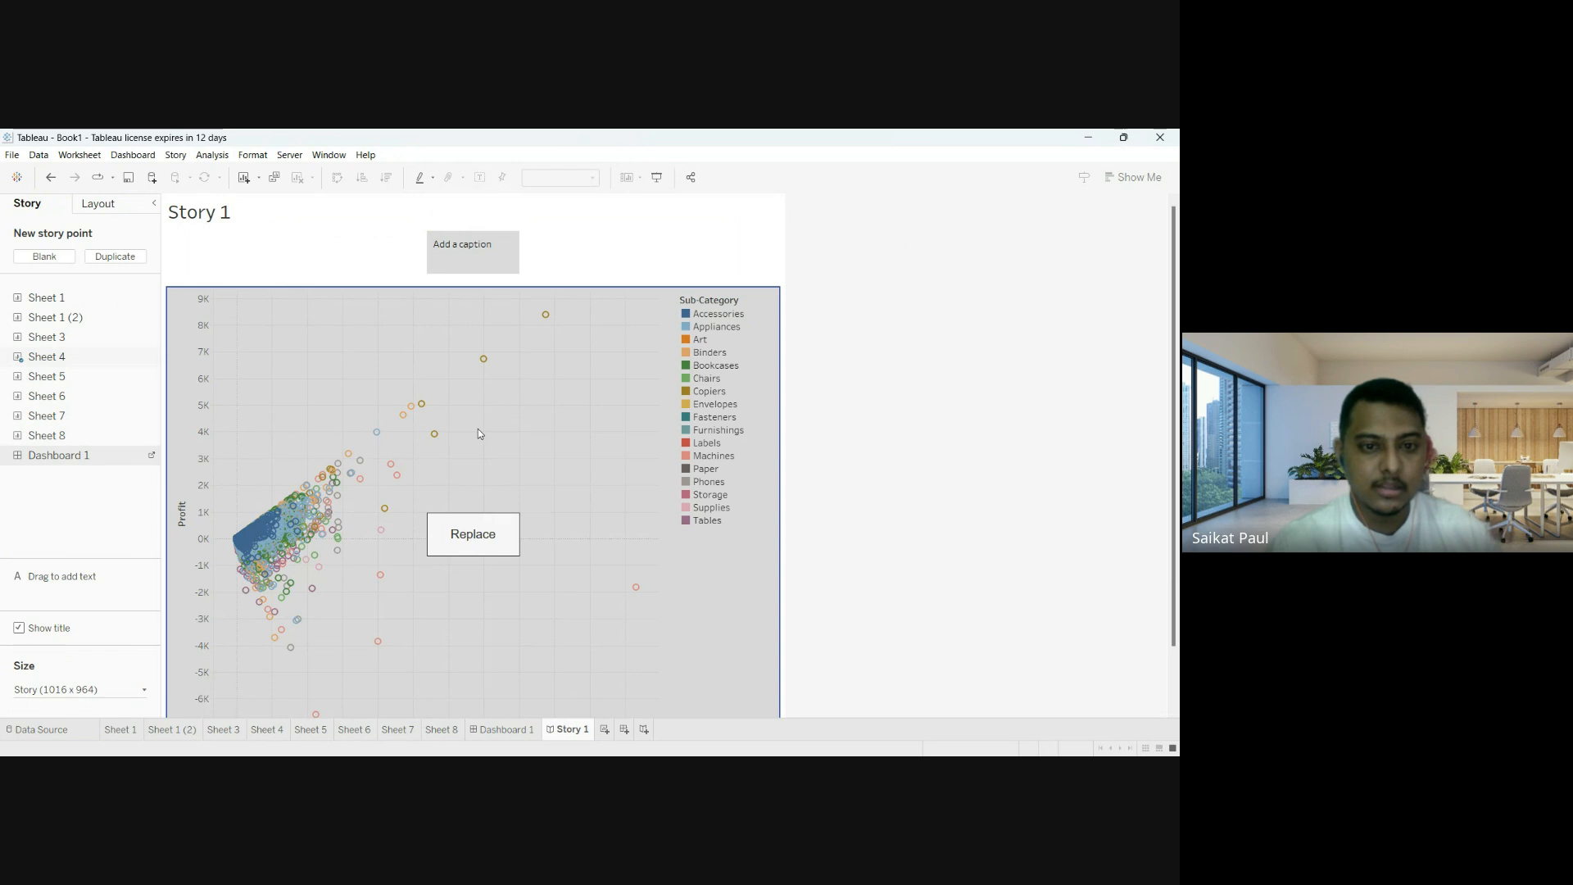
pyautogui.moveTo(300, 459); pyautogui.dragTo(303, 459)
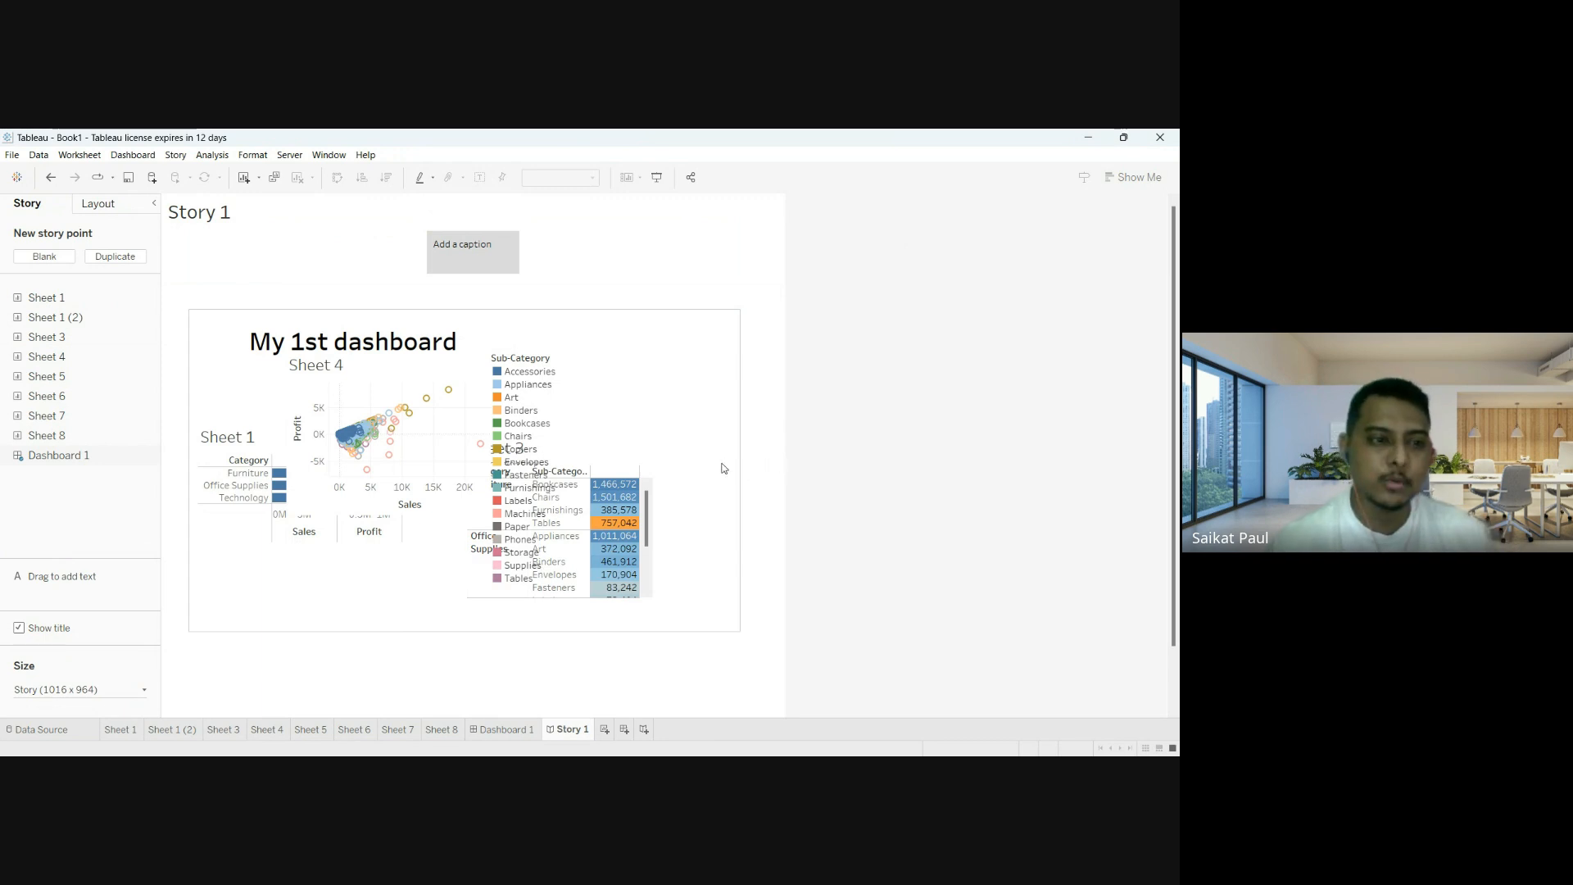
# Create a second story and place Sheet 7 in its story point.
pyautogui.click(645, 729)
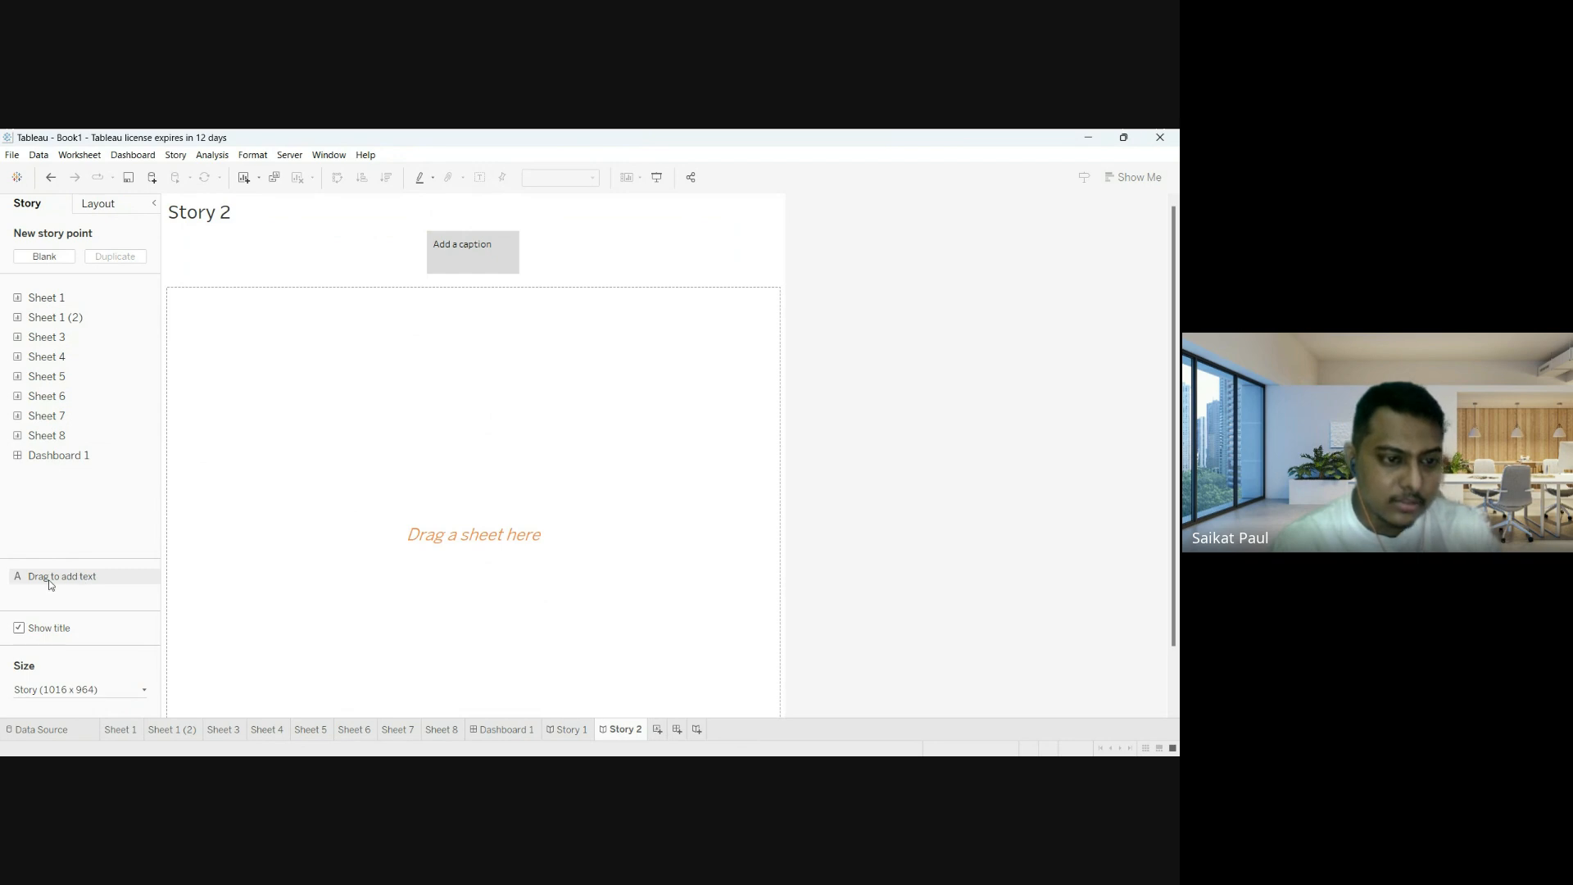
pyautogui.moveTo(49, 583); pyautogui.dragTo(196, 290)
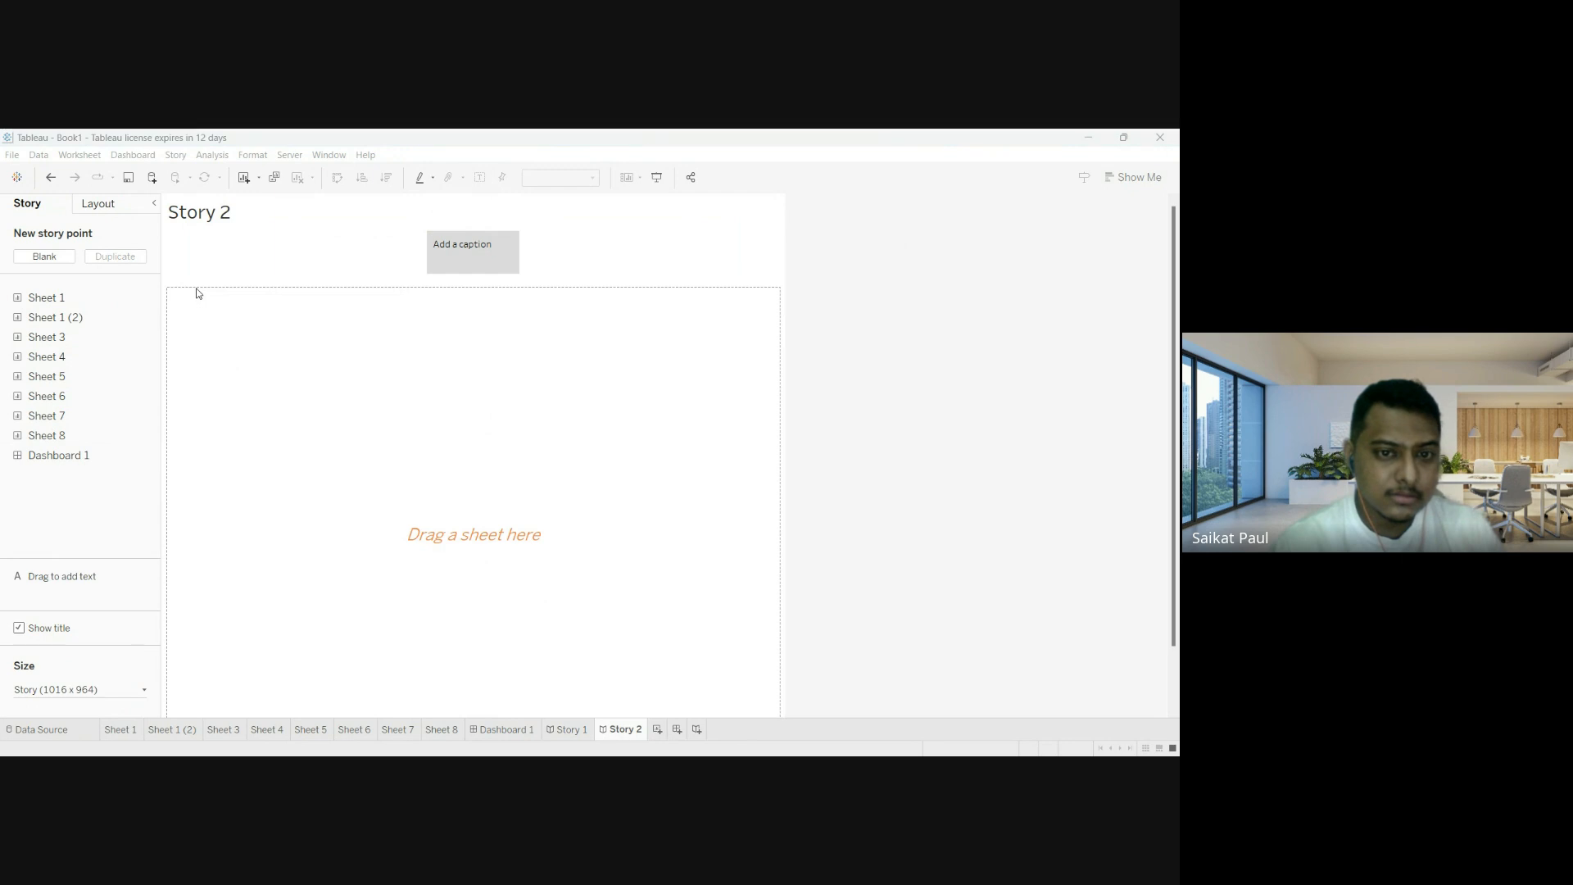
pyautogui.click(751, 342)
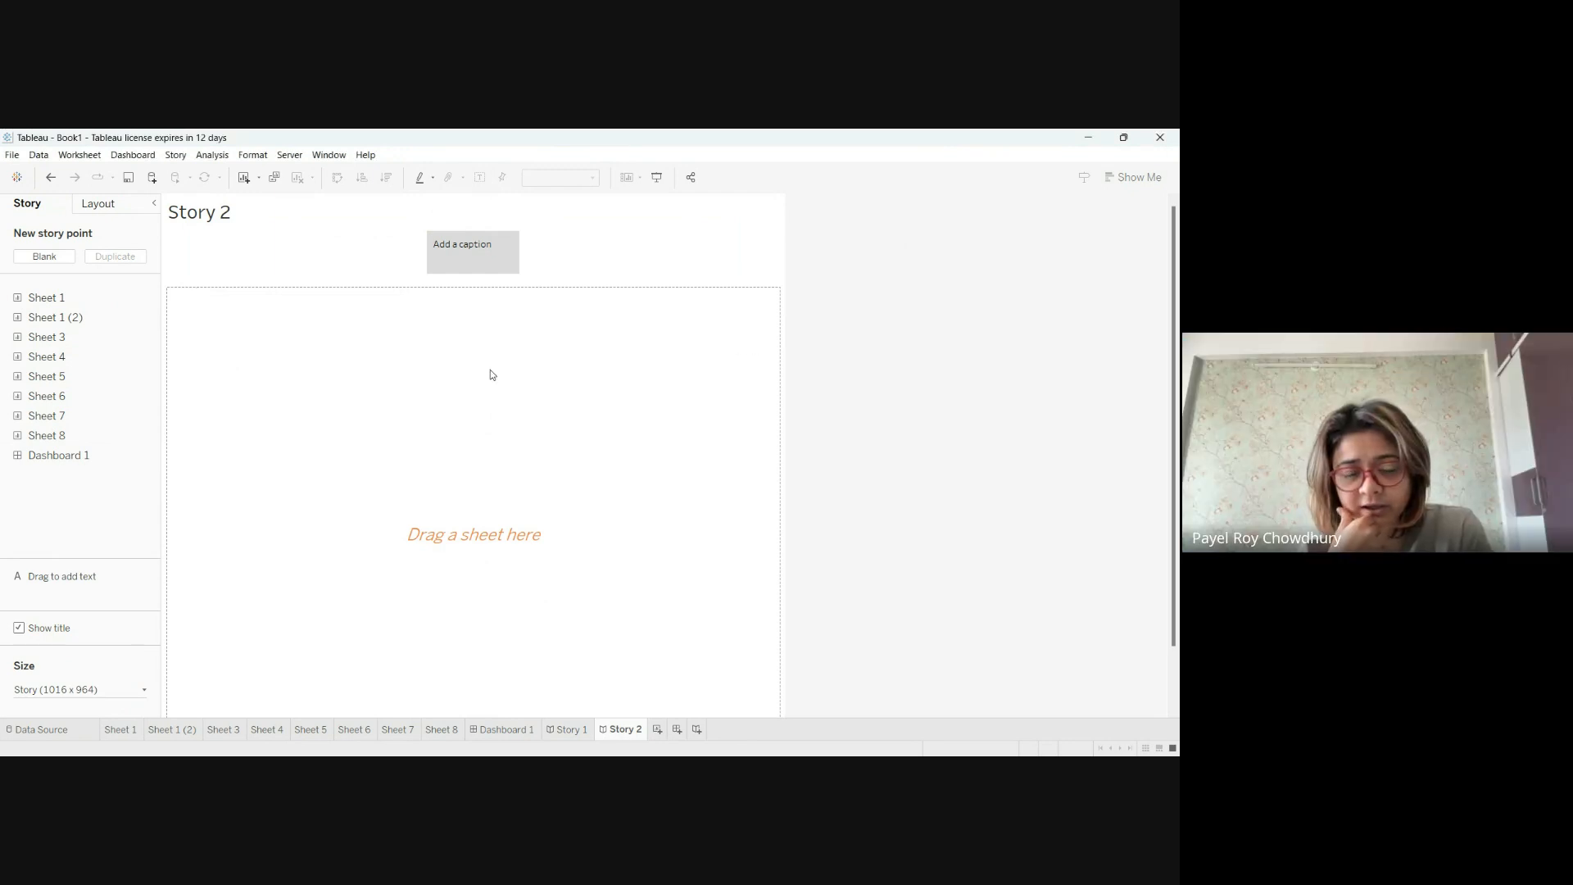
pyautogui.click(115, 457)
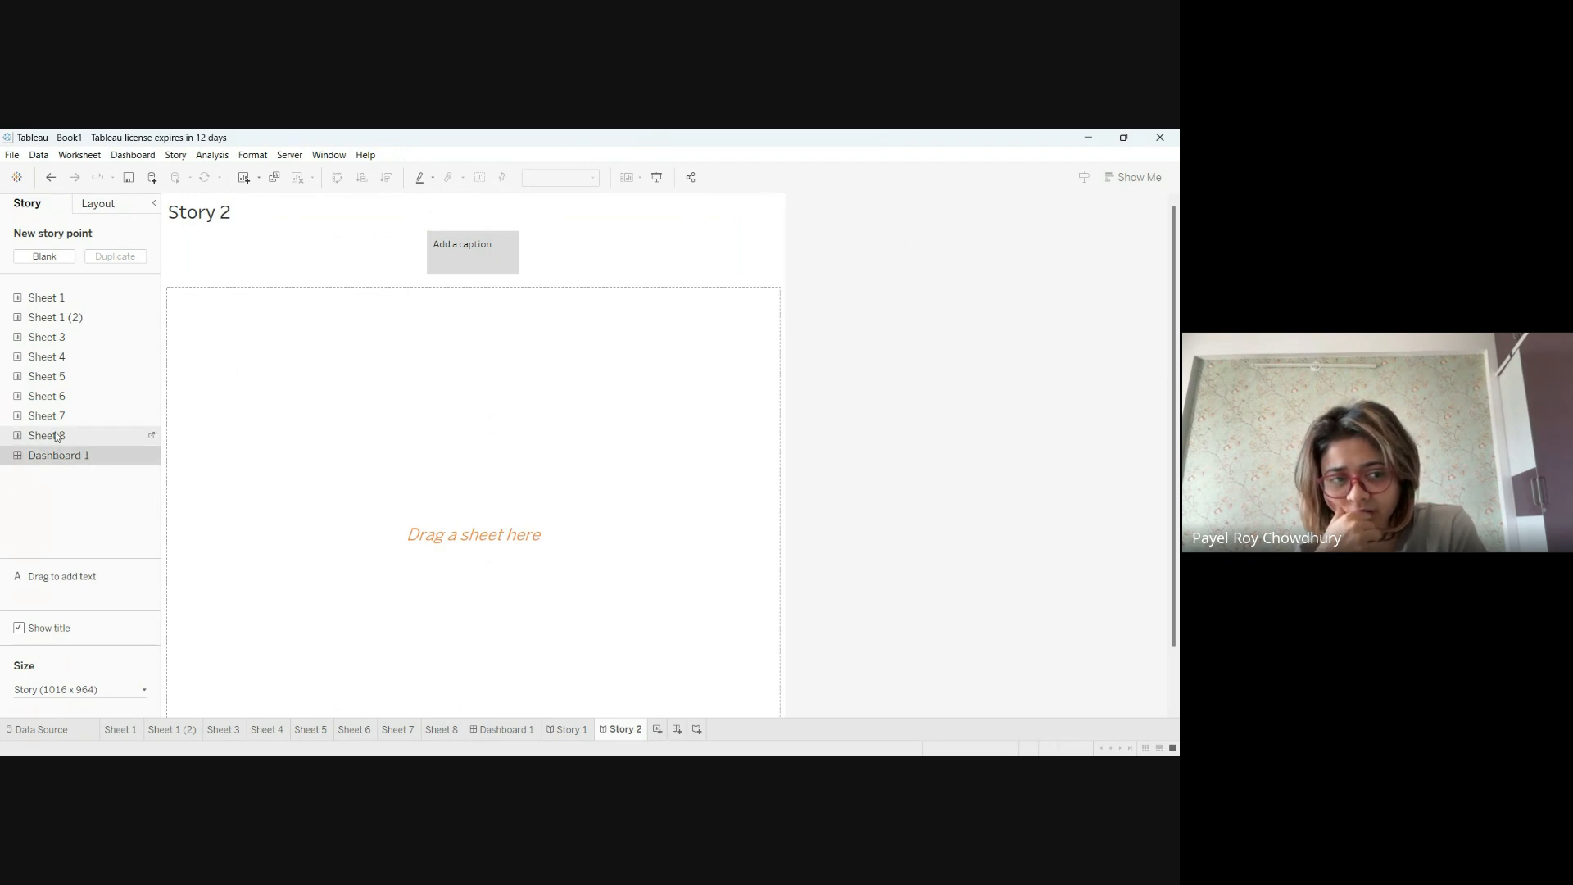
pyautogui.moveTo(146, 415); pyautogui.dragTo(407, 399)
pyautogui.moveTo(275, 431); pyautogui.dragTo(264, 435)
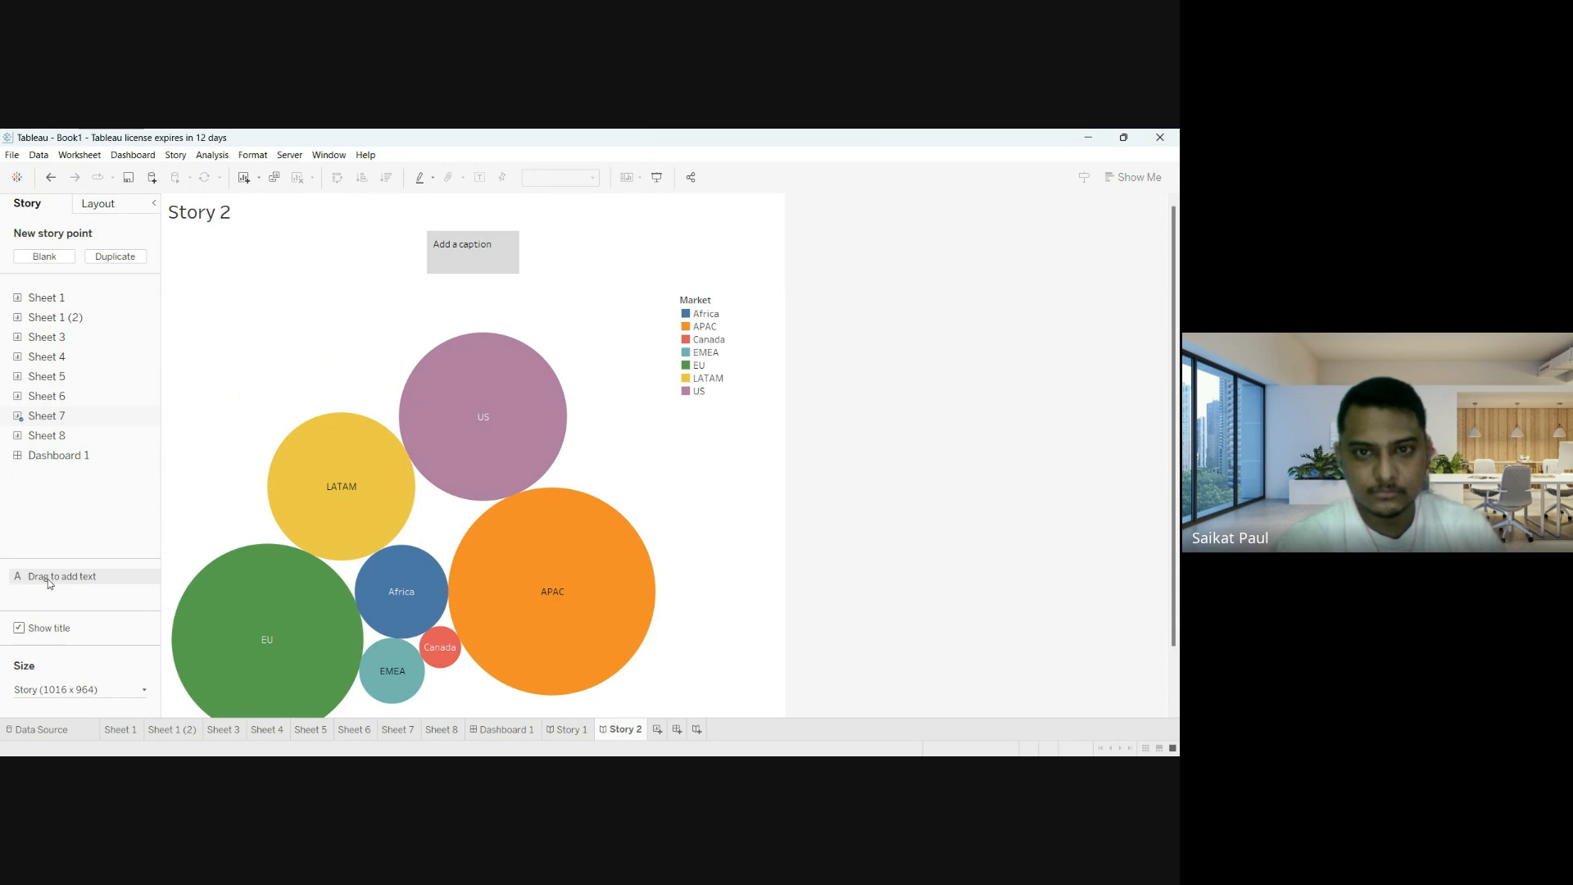
# Add the text "The bigger the circle , bigger the sales" to Story 2 and move it to just above the LATAM bubble.
pyautogui.moveTo(49, 578); pyautogui.dragTo(190, 232)
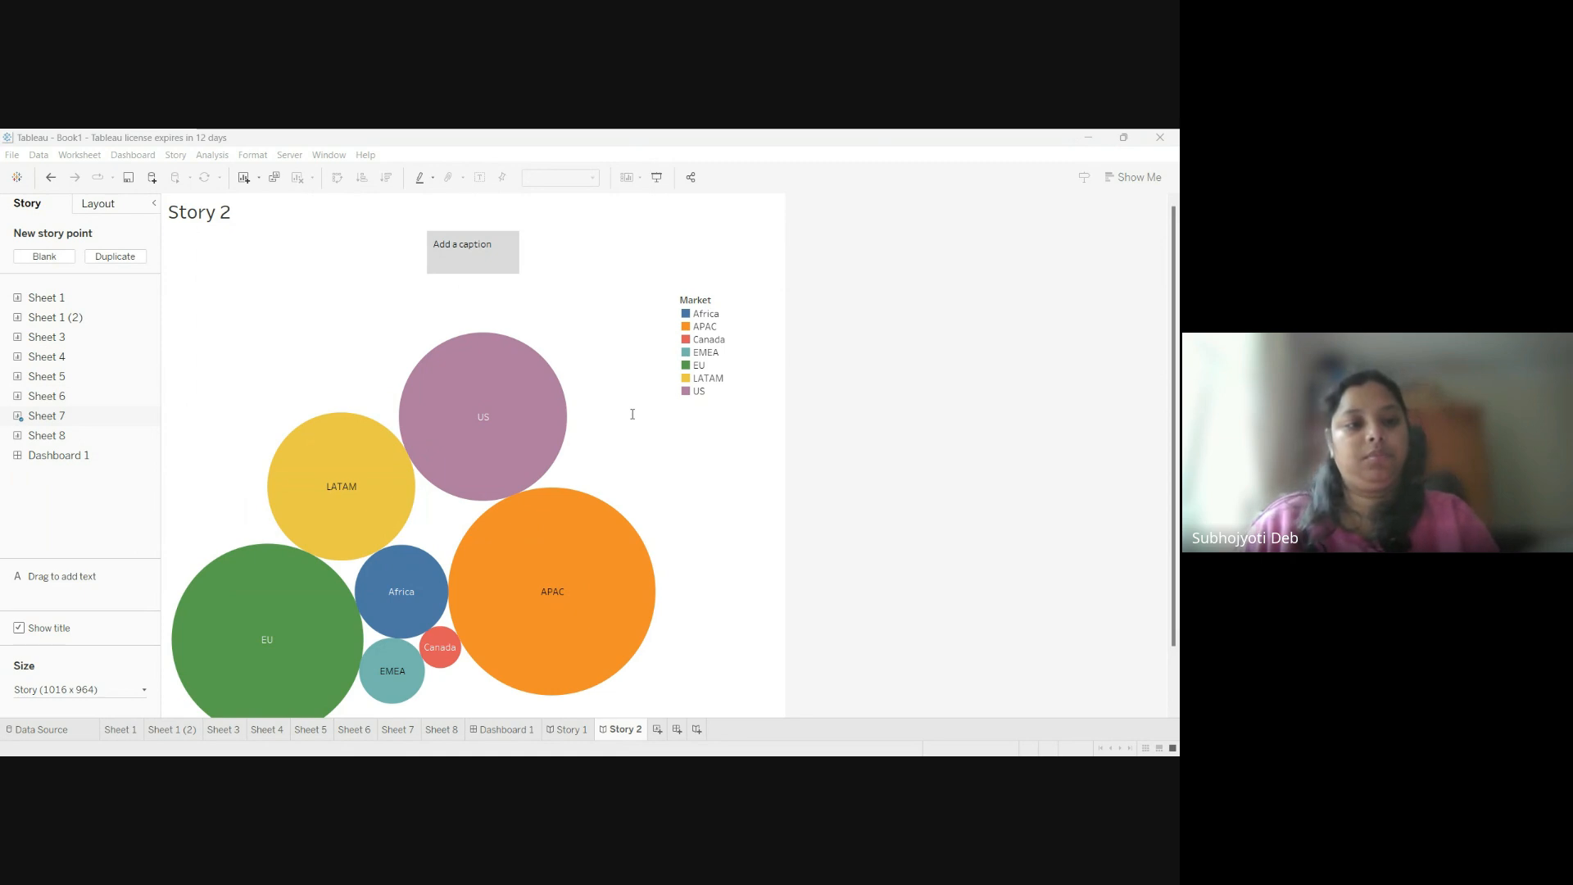
pyautogui.click(664, 528)
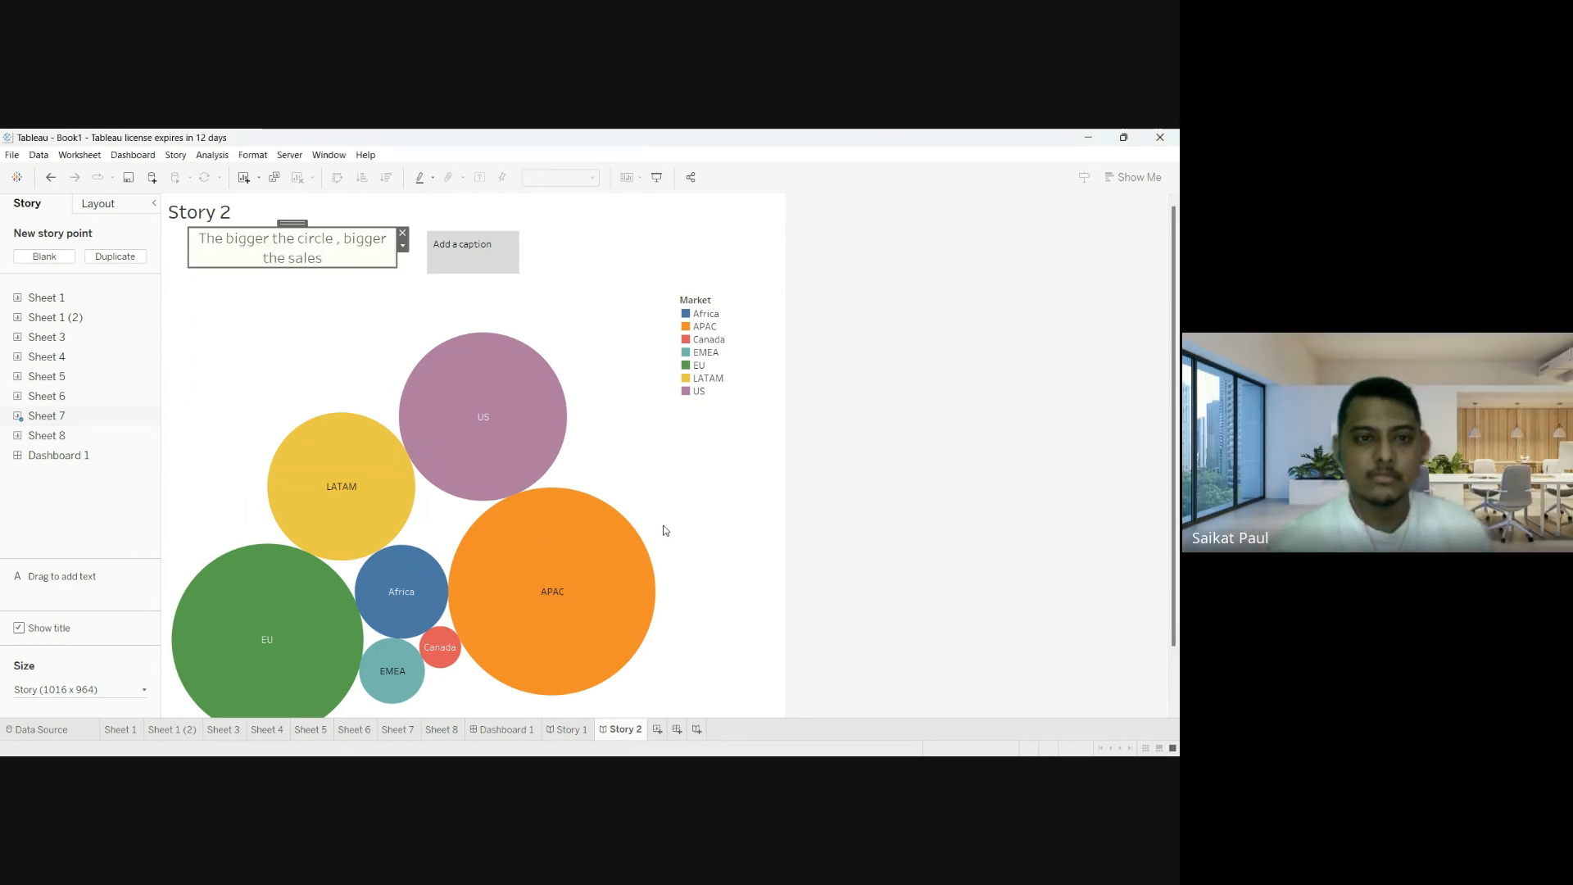
pyautogui.click(255, 321)
pyautogui.click(275, 250)
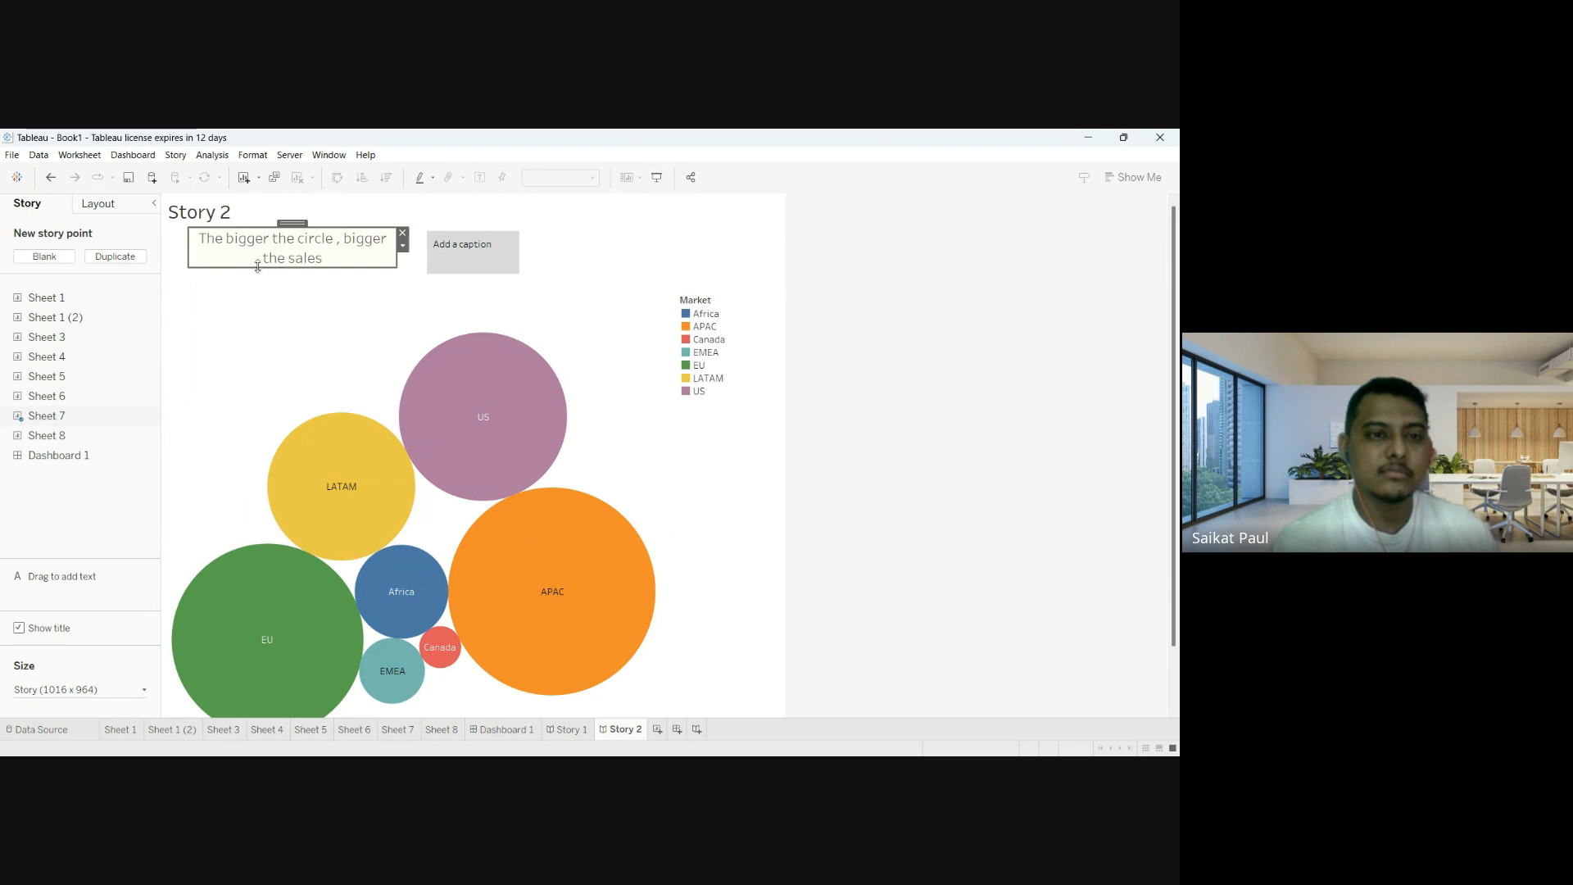
pyautogui.moveTo(287, 230); pyautogui.dragTo(274, 280)
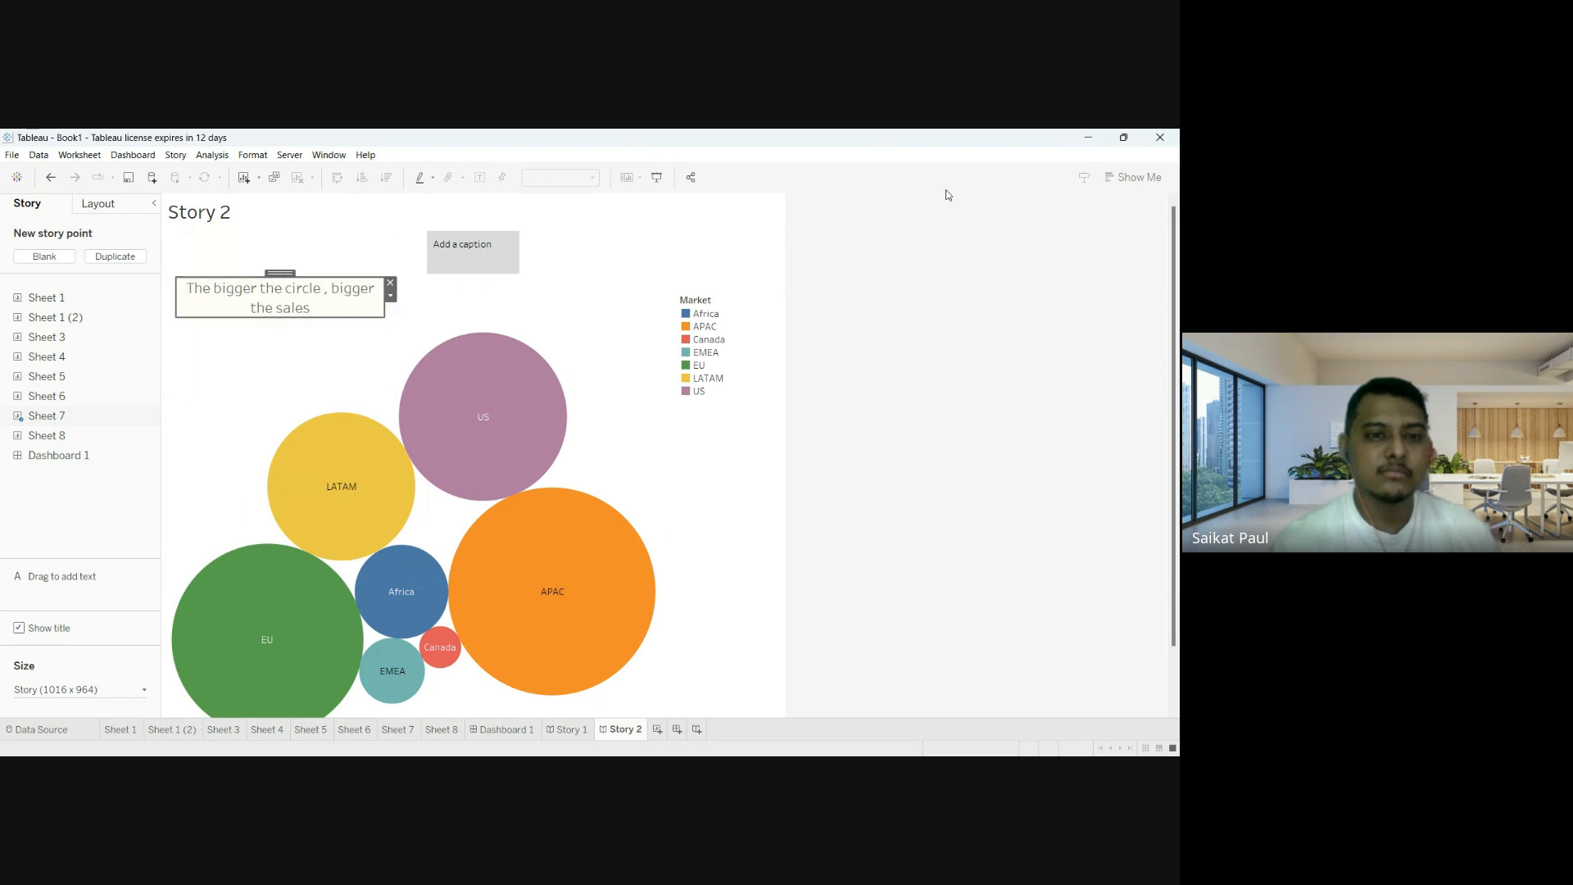
# Create a new worksheet and plot Country on a map in the view, adding State to the map as a further level of detail.
pyautogui.click(968, 435)
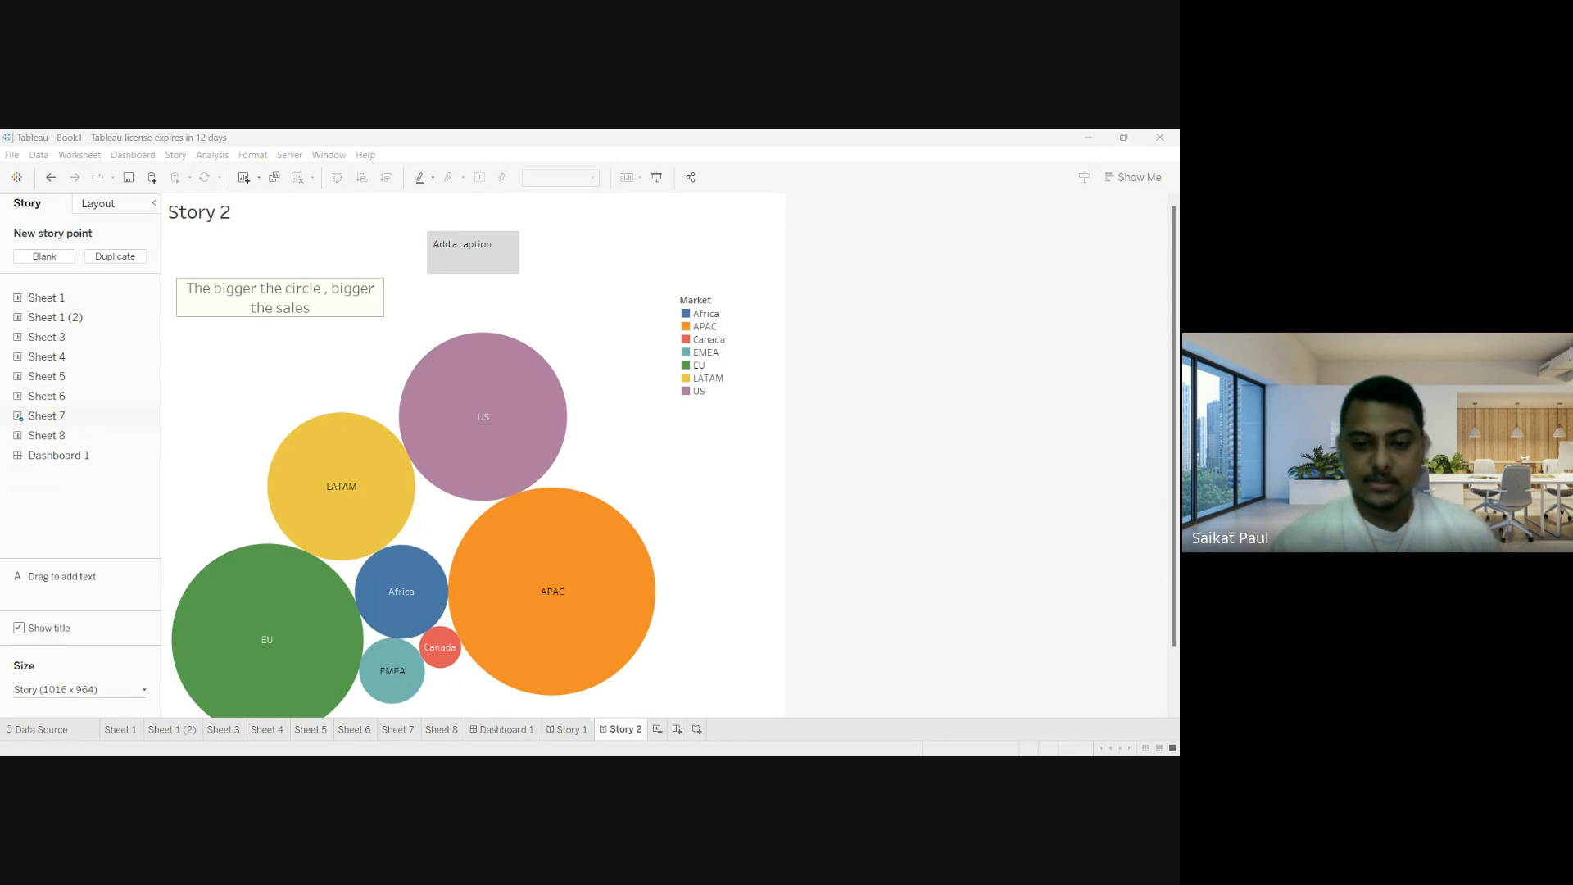
pyautogui.click(442, 729)
pyautogui.click(659, 729)
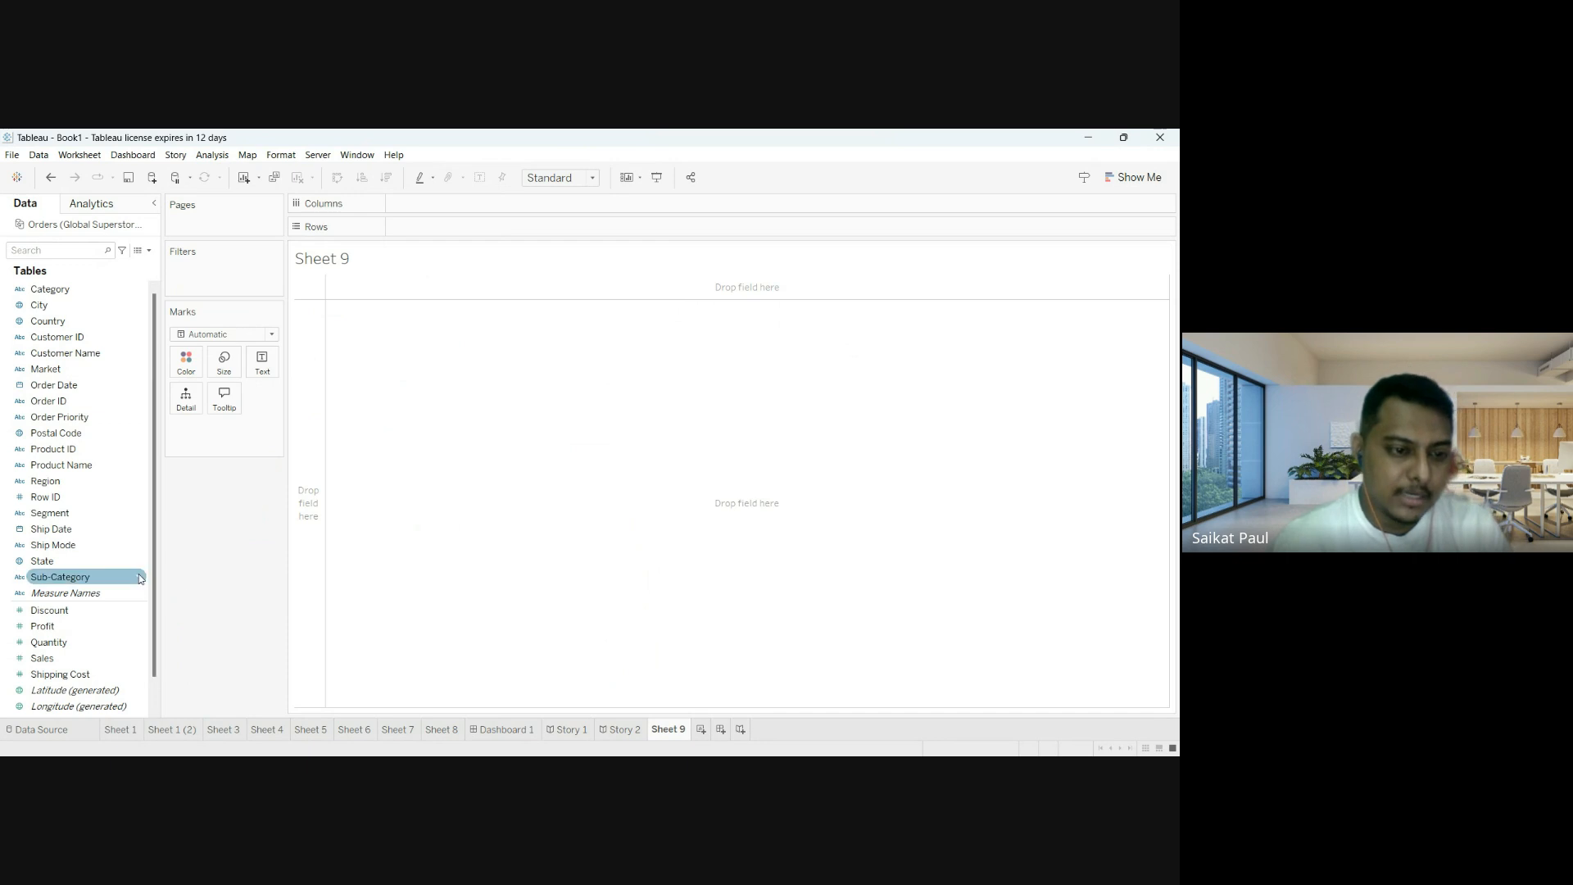
pyautogui.click(102, 631)
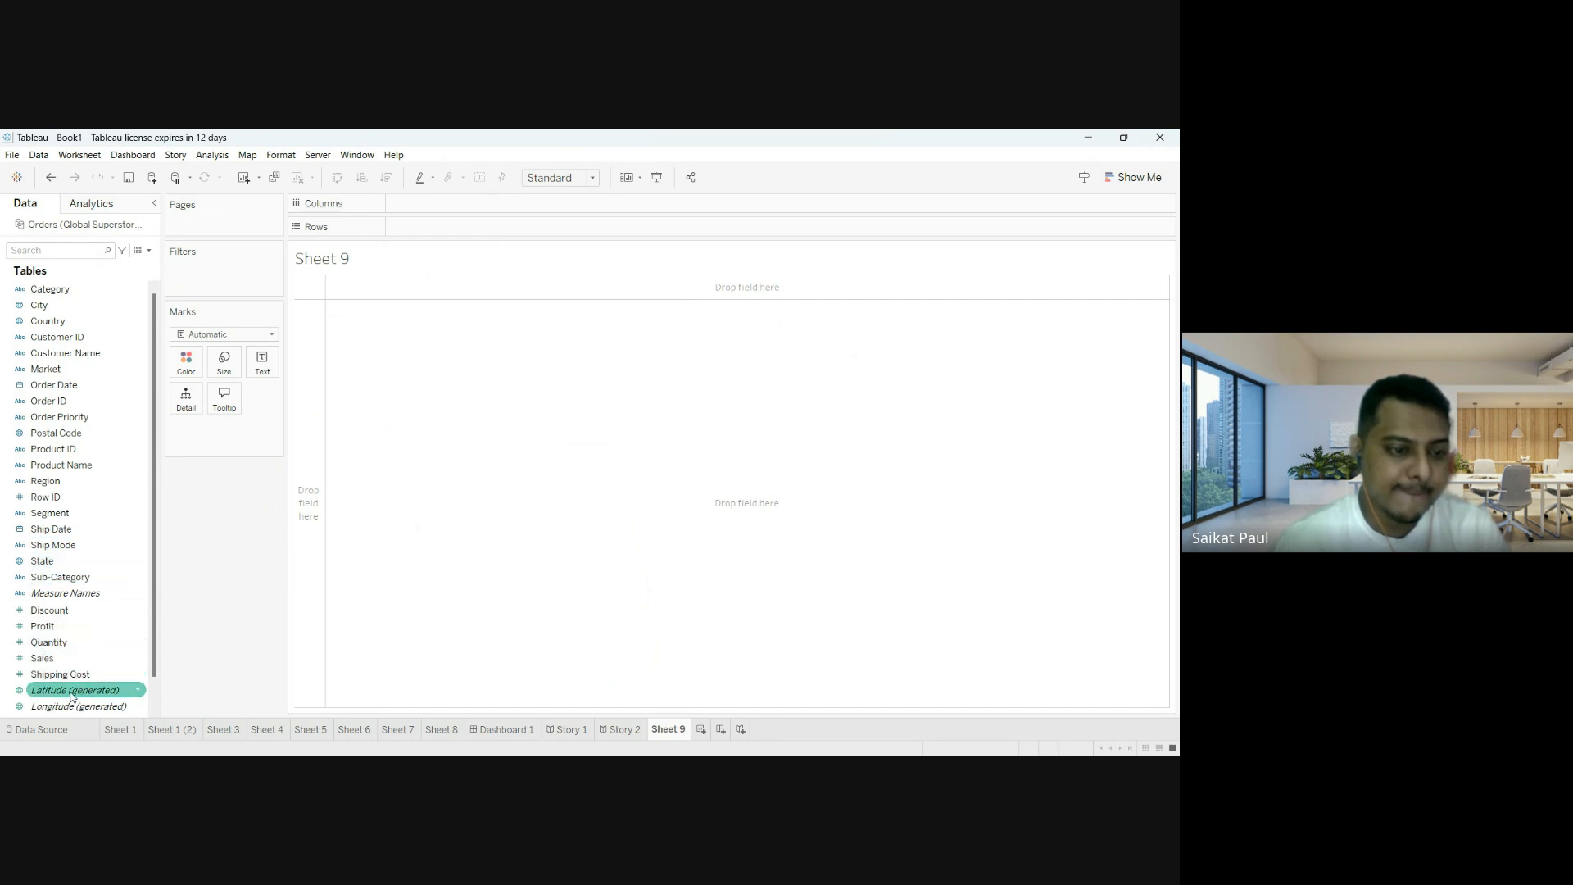
pyautogui.click(55, 324)
pyautogui.moveTo(56, 324); pyautogui.dragTo(419, 314)
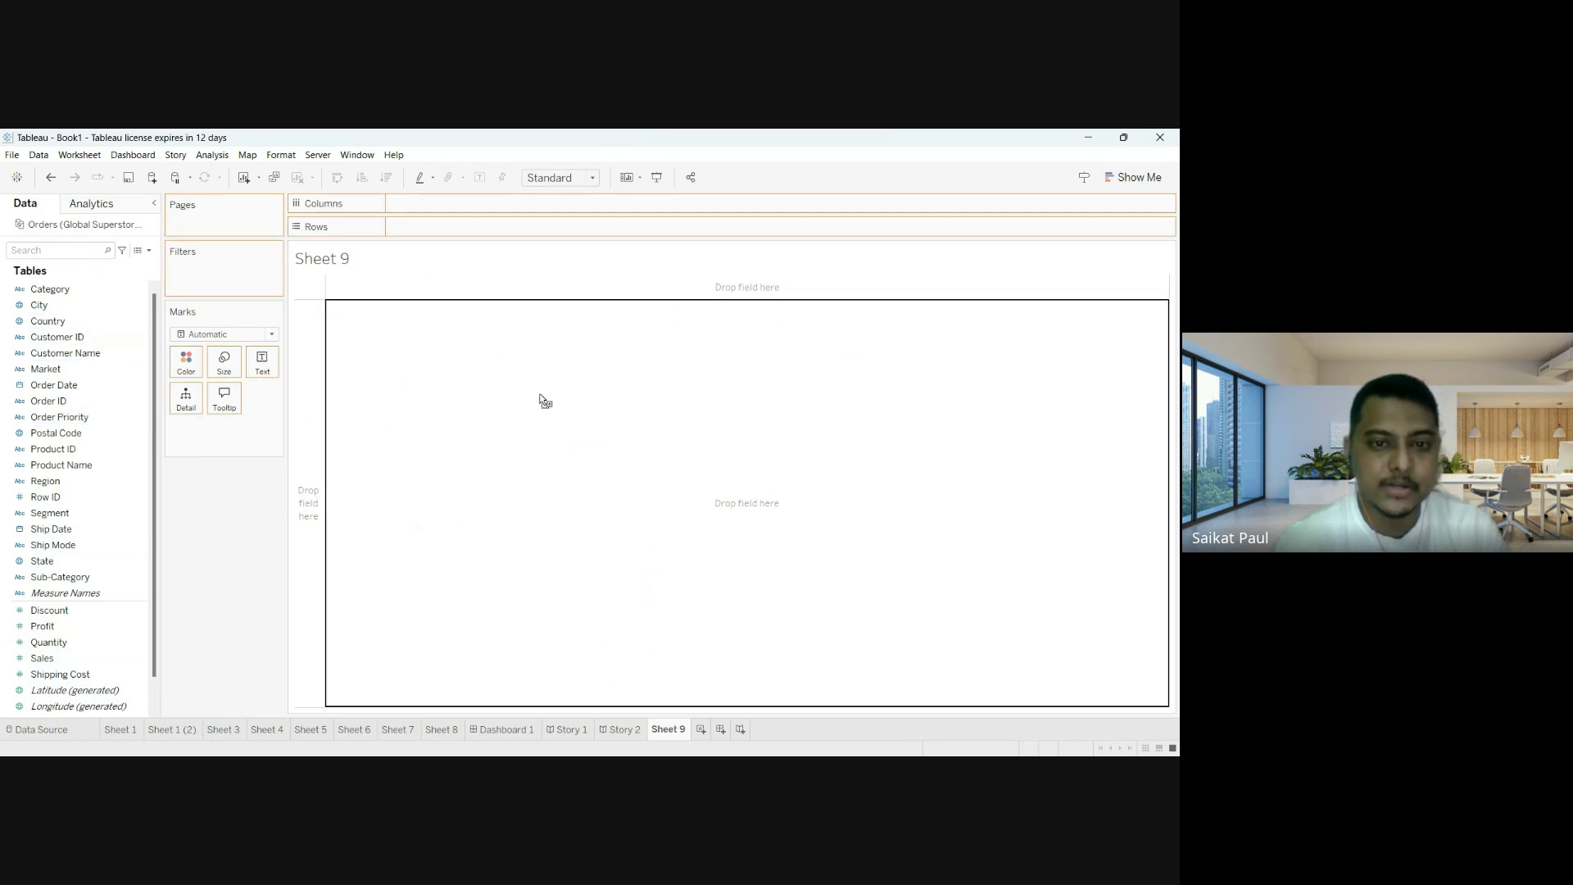
pyautogui.moveTo(604, 455); pyautogui.dragTo(538, 422)
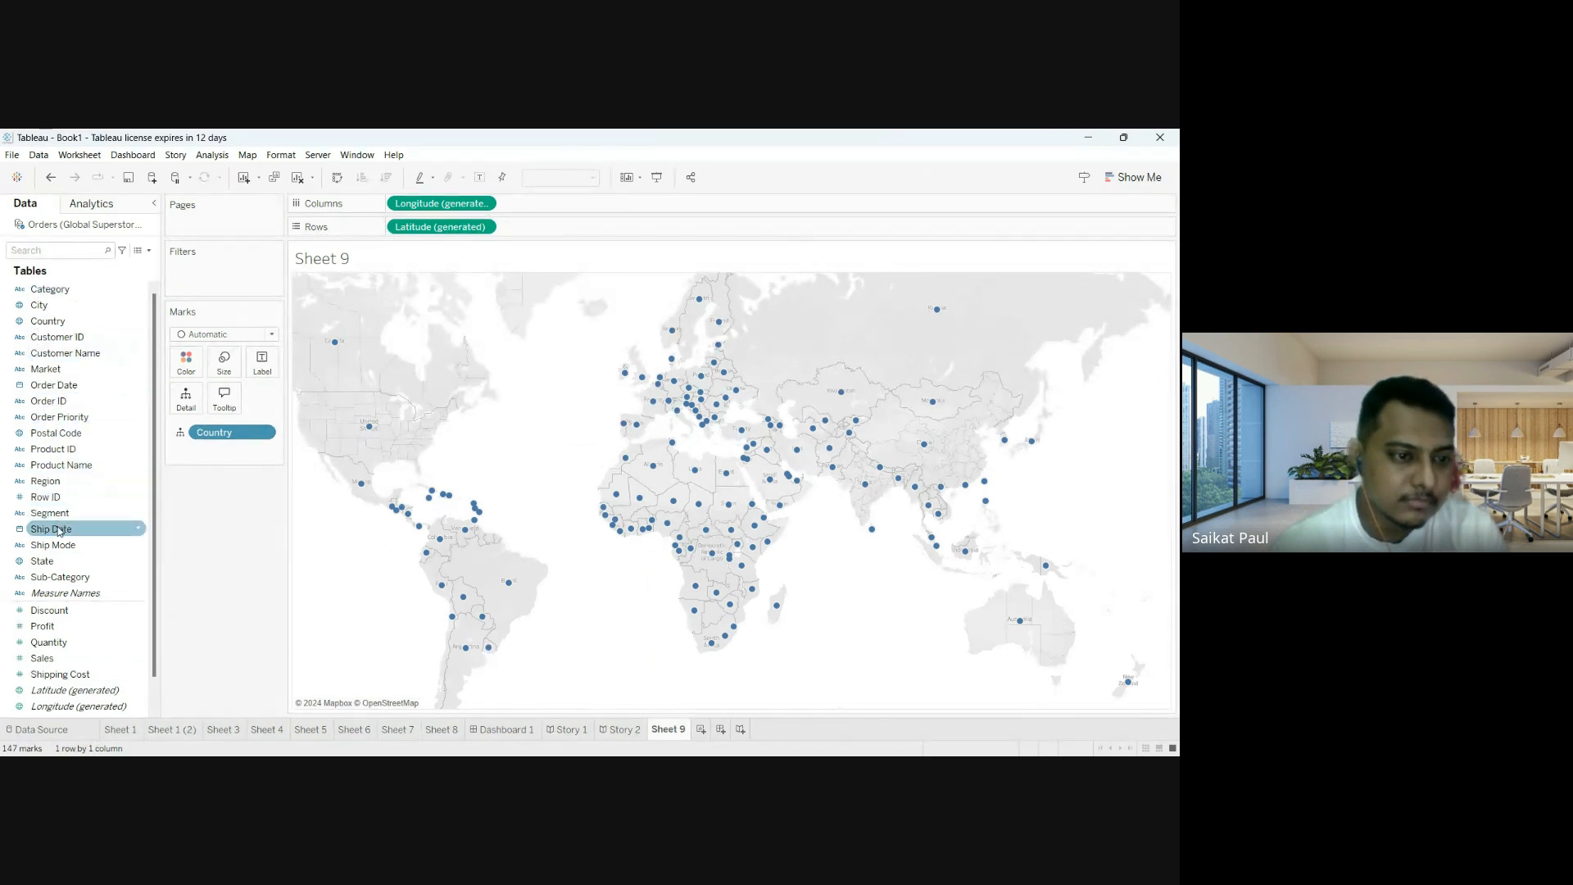
pyautogui.moveTo(50, 564); pyautogui.dragTo(508, 439)
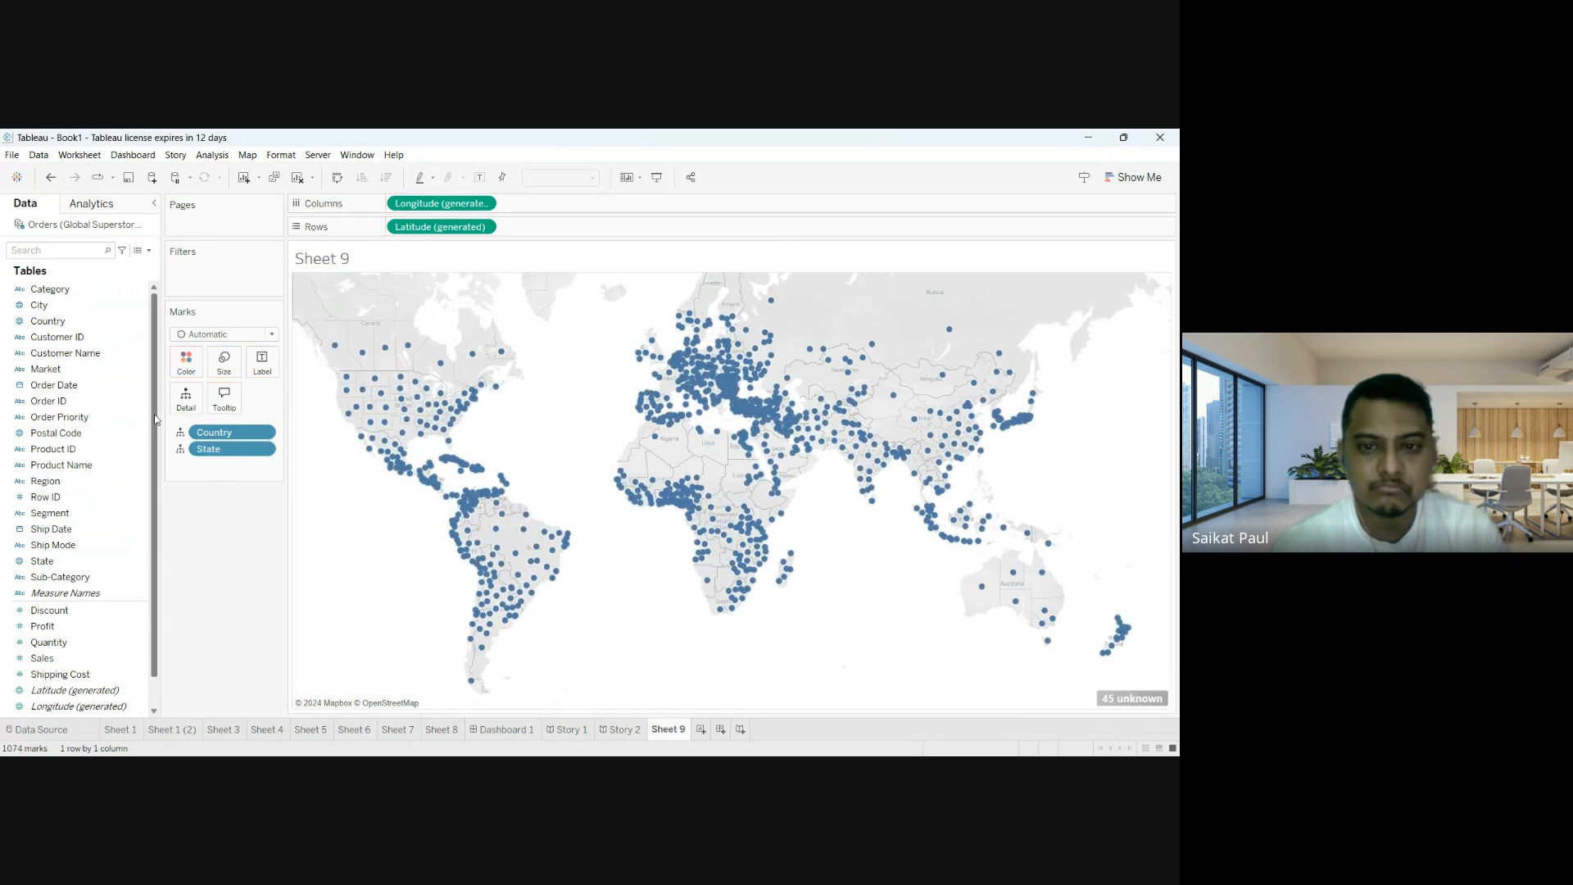
# Explore the map by zooming in, resetting the view and selecting groups of state marks around North America.
pyautogui.scroll(3, 535, 525)
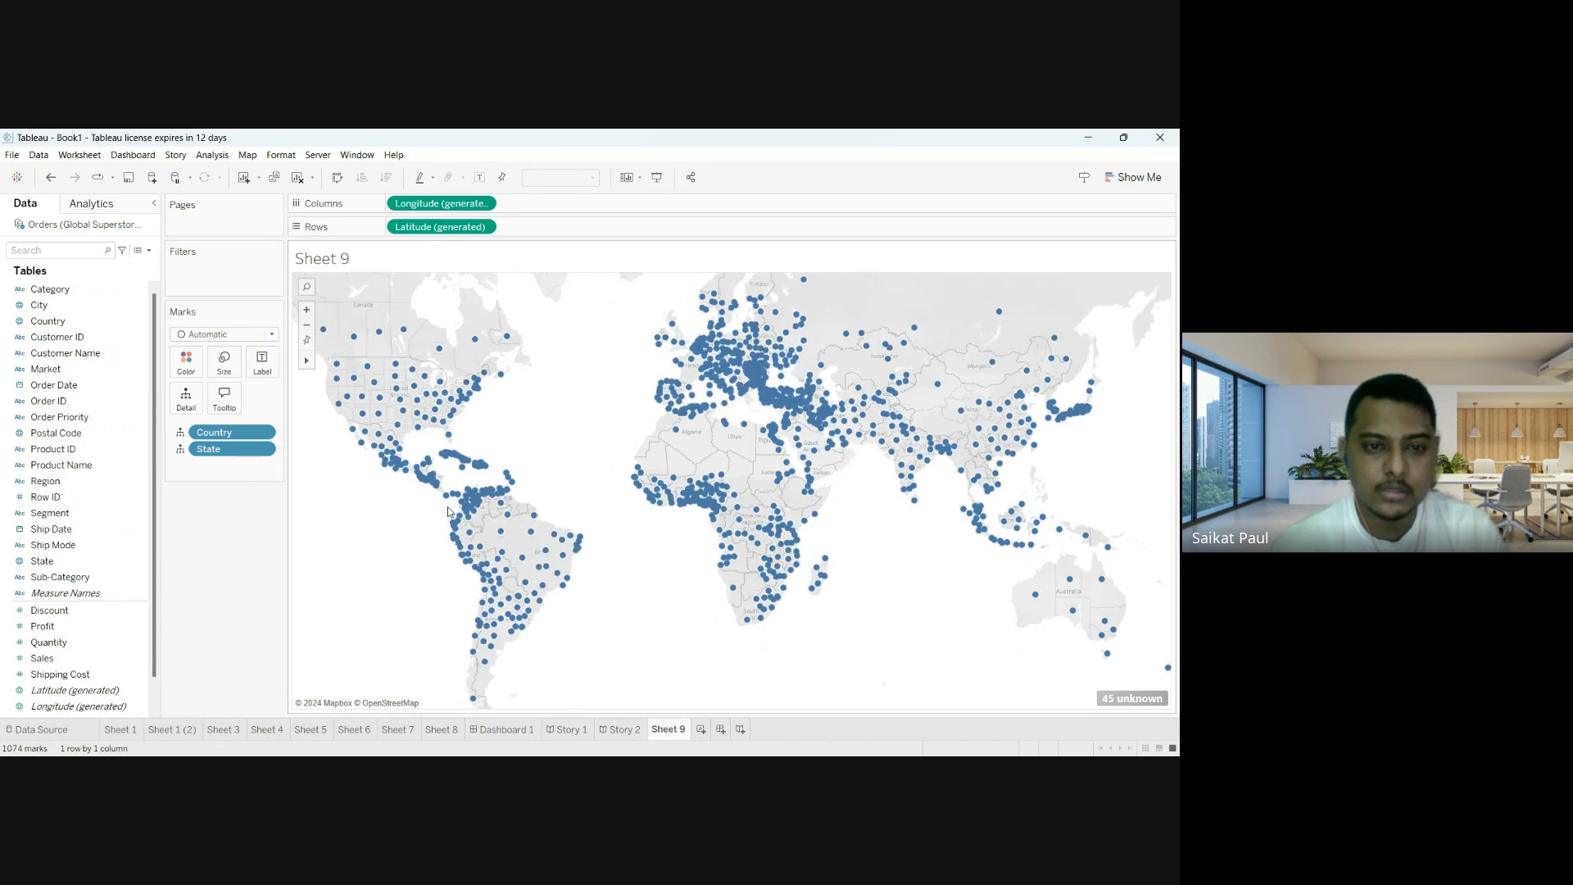
pyautogui.moveTo(442, 374); pyautogui.dragTo(656, 541)
pyautogui.click(306, 340)
pyautogui.moveTo(377, 327); pyautogui.dragTo(535, 470)
pyautogui.click(558, 372)
pyautogui.moveTo(319, 426); pyautogui.dragTo(390, 533)
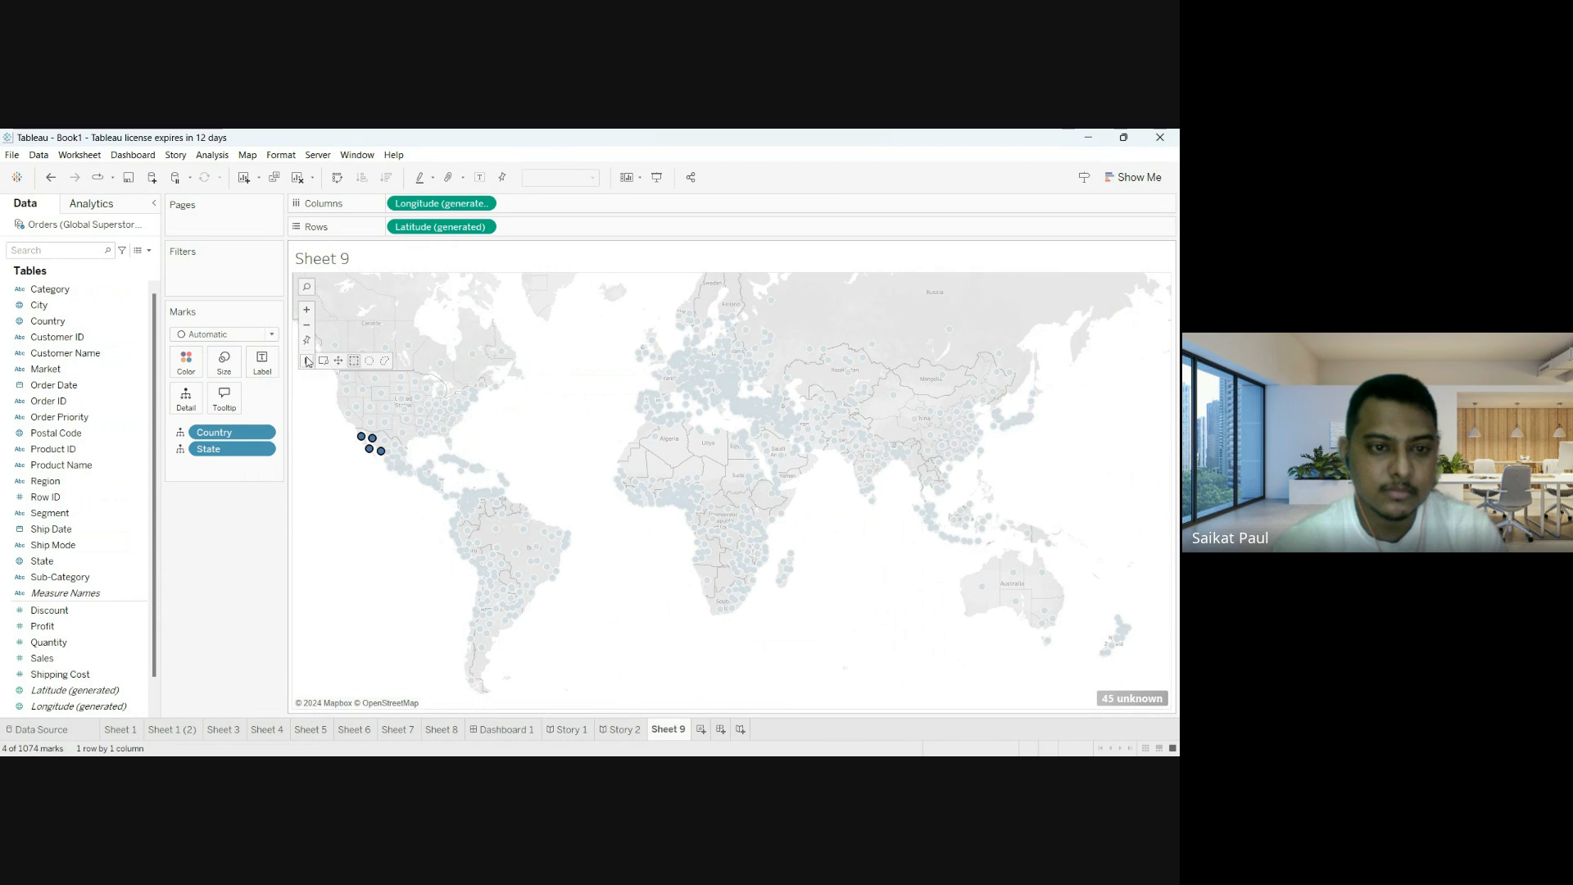
pyautogui.click(307, 343)
pyautogui.click(307, 342)
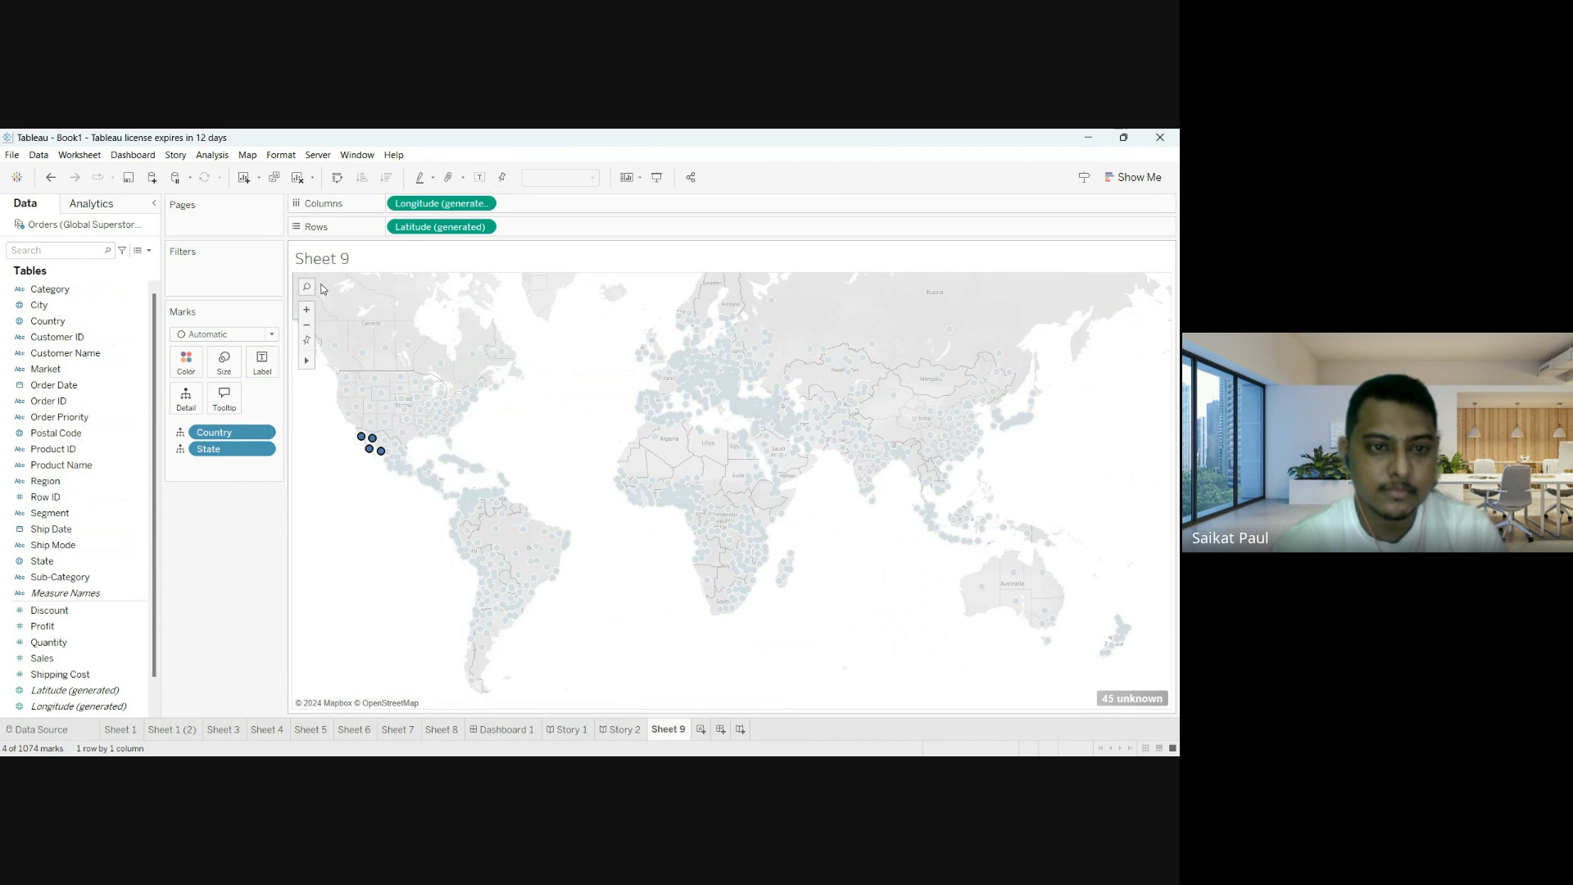
pyautogui.scroll(3, 336, 514)
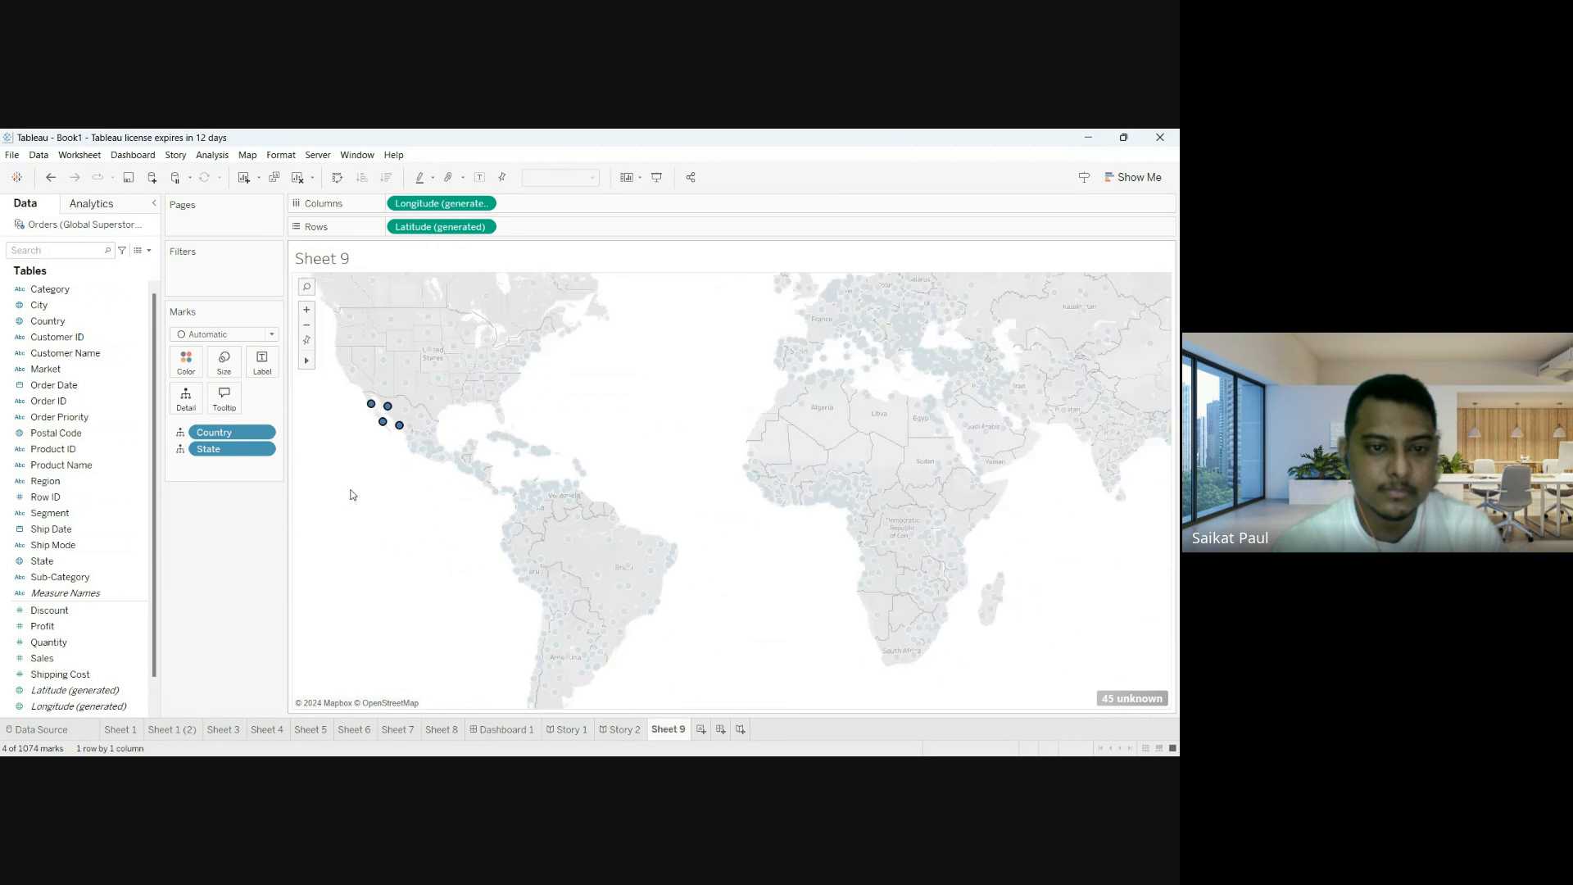
pyautogui.moveTo(345, 397); pyautogui.dragTo(385, 508)
pyautogui.moveTo(354, 295); pyautogui.dragTo(420, 376)
pyautogui.click(655, 366)
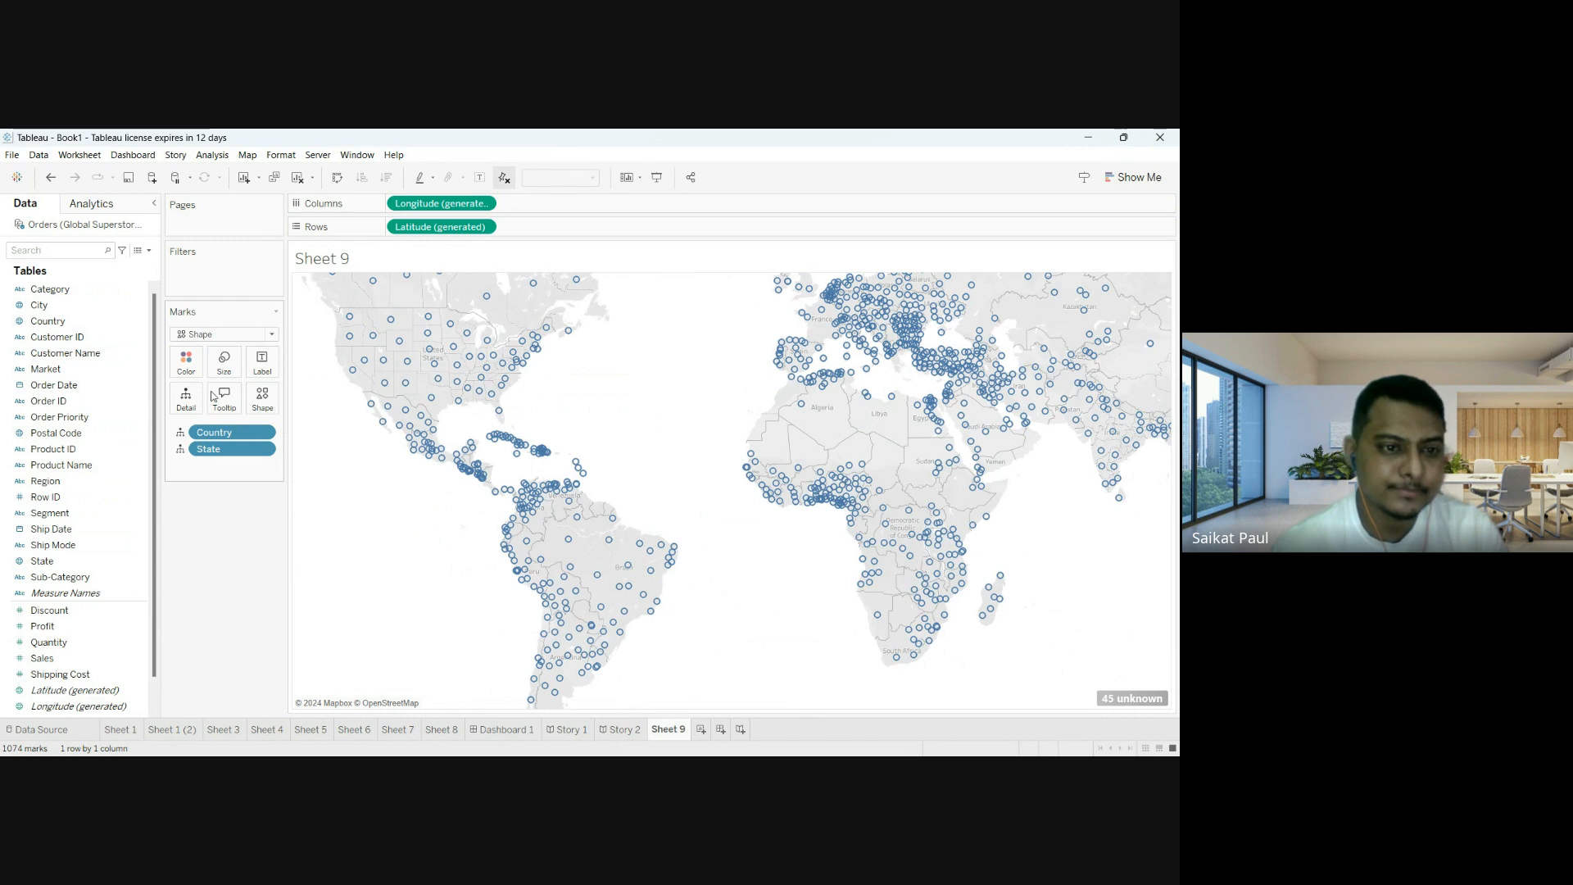
# Set the mark type of the map to Square.
pyautogui.click(210, 413)
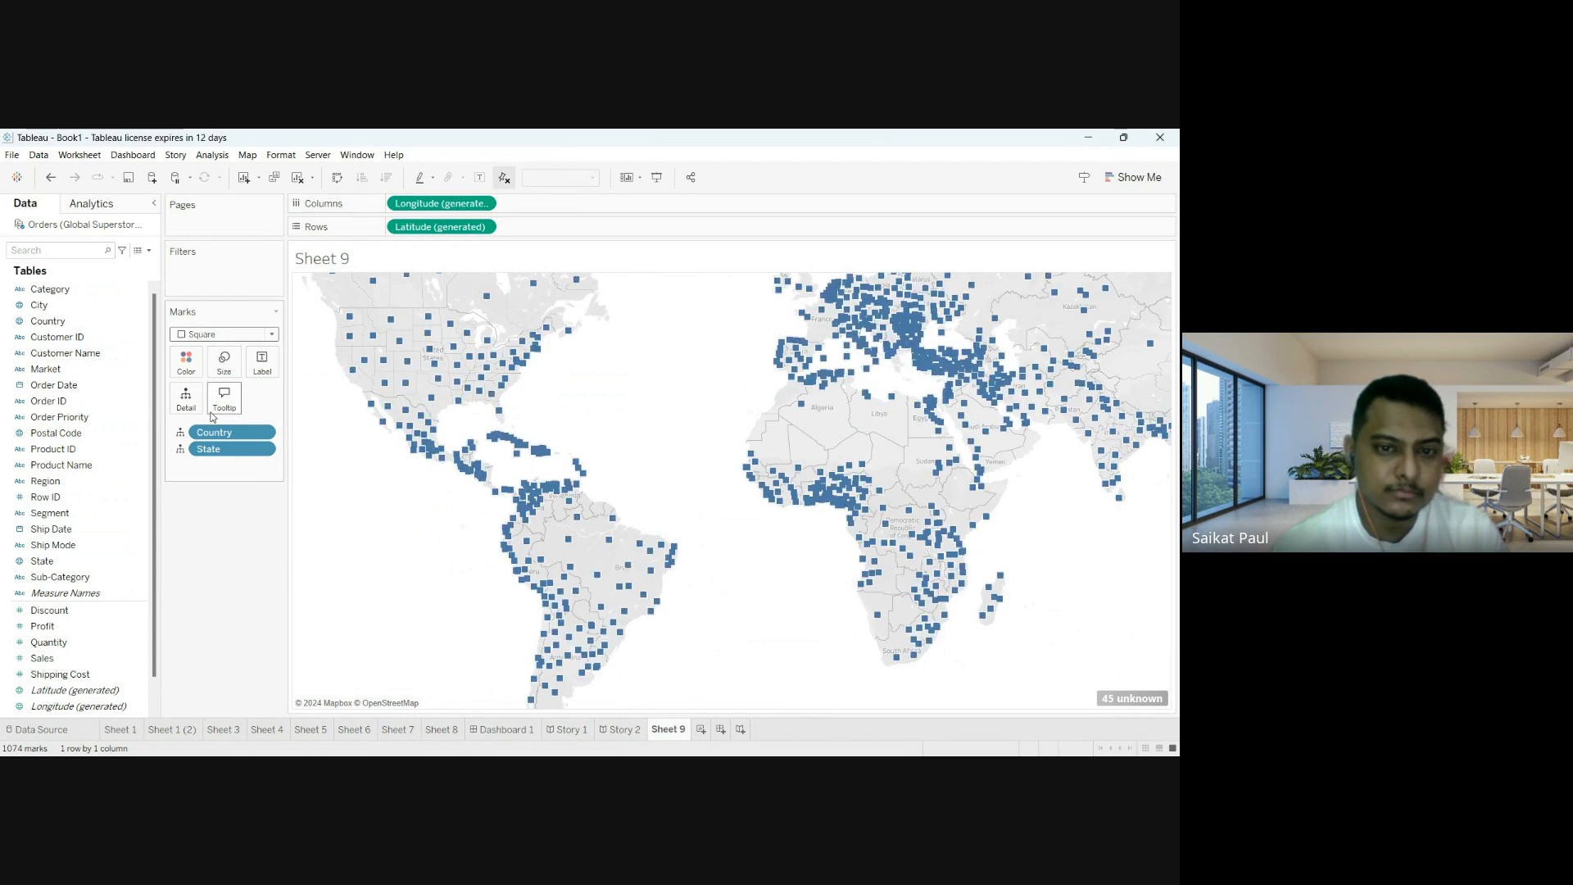
pyautogui.scroll(2, 582, 394)
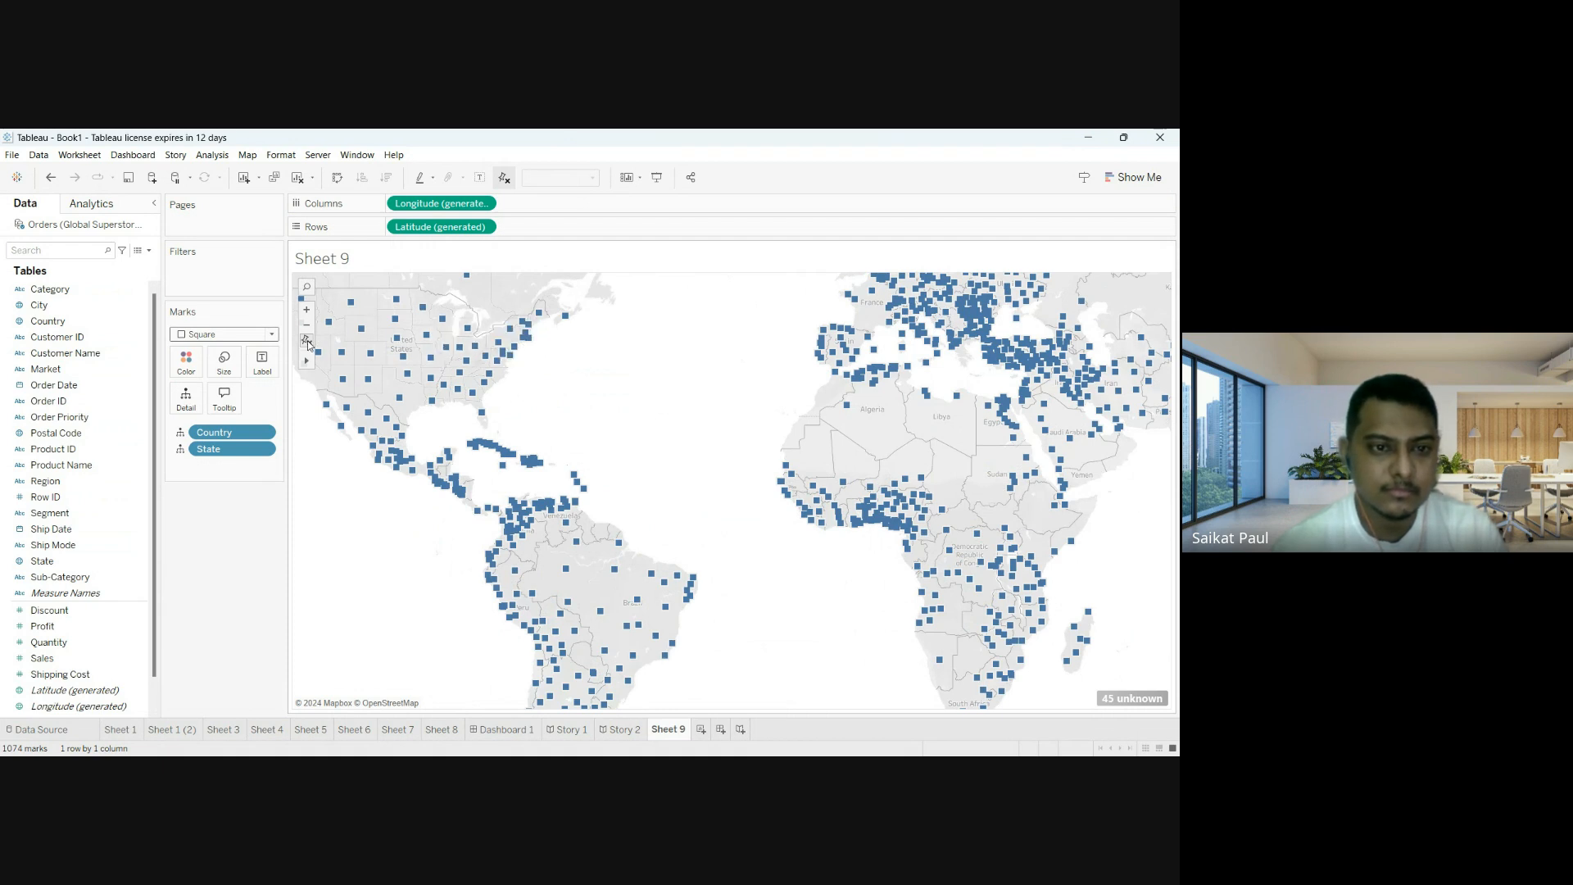
pyautogui.click(307, 312)
pyautogui.click(308, 312)
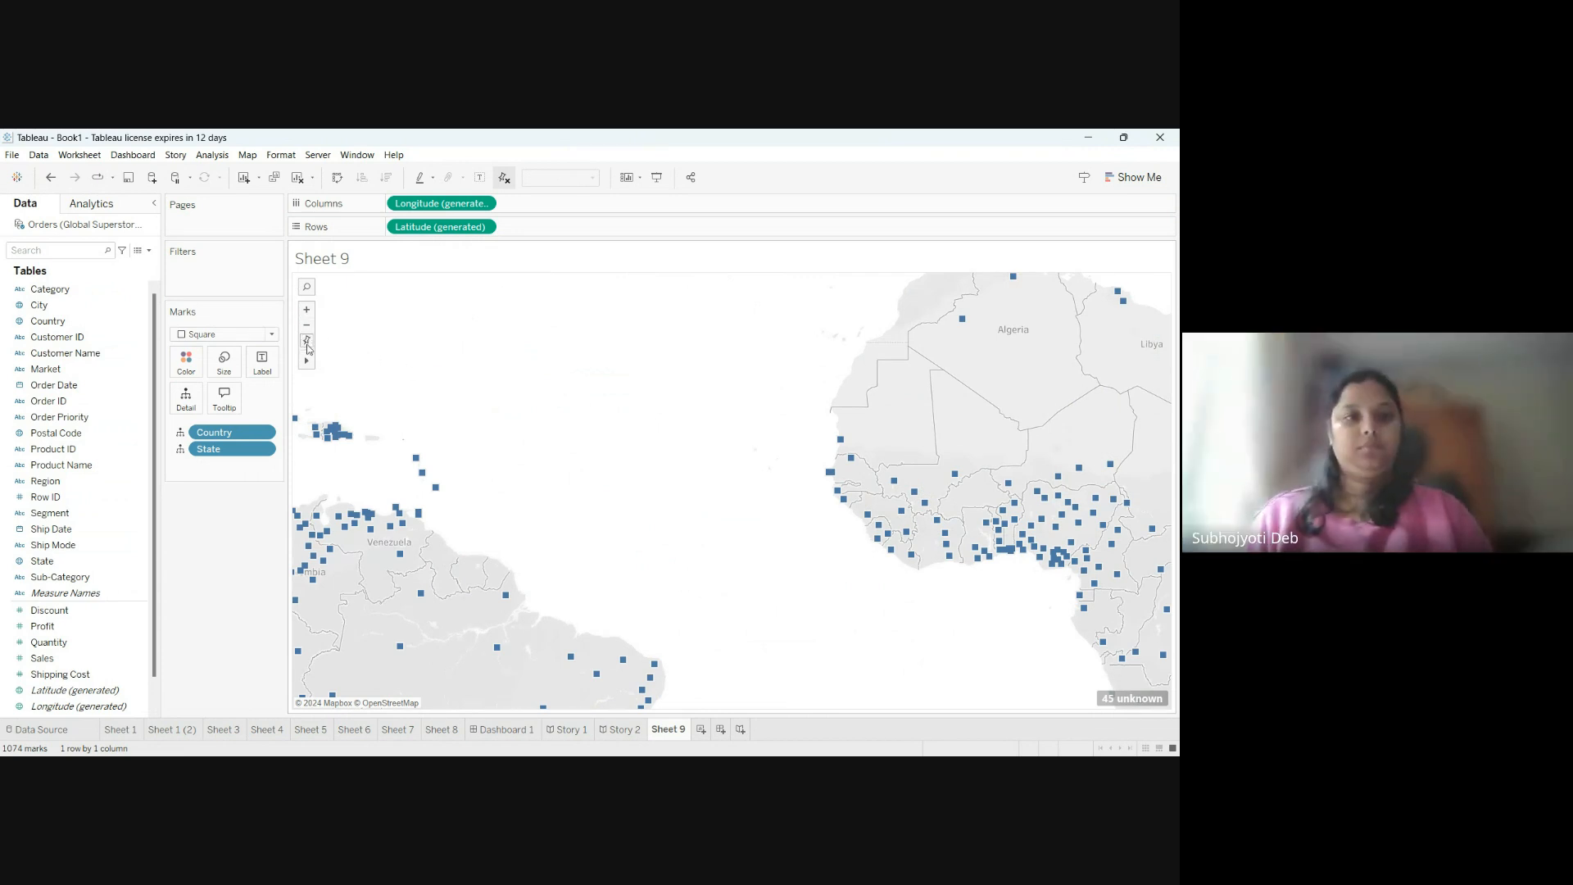
pyautogui.click(307, 341)
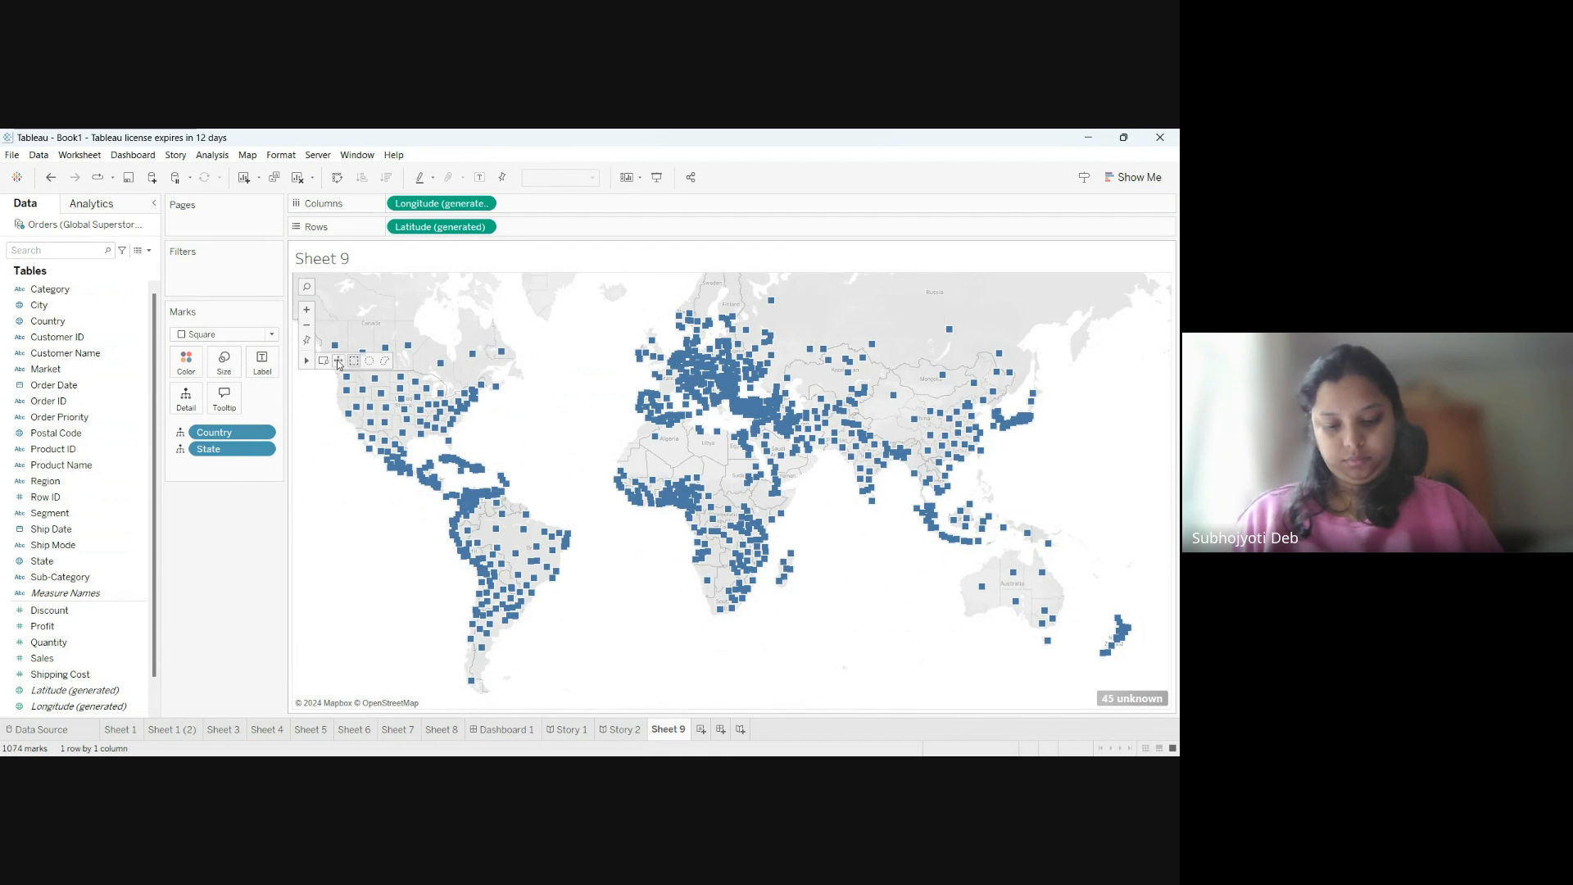
# Move around the map with the Pan tool and zoom in on the United States.
pyautogui.click(338, 363)
pyautogui.moveTo(331, 331); pyautogui.dragTo(412, 357)
pyautogui.moveTo(415, 432); pyautogui.dragTo(393, 397)
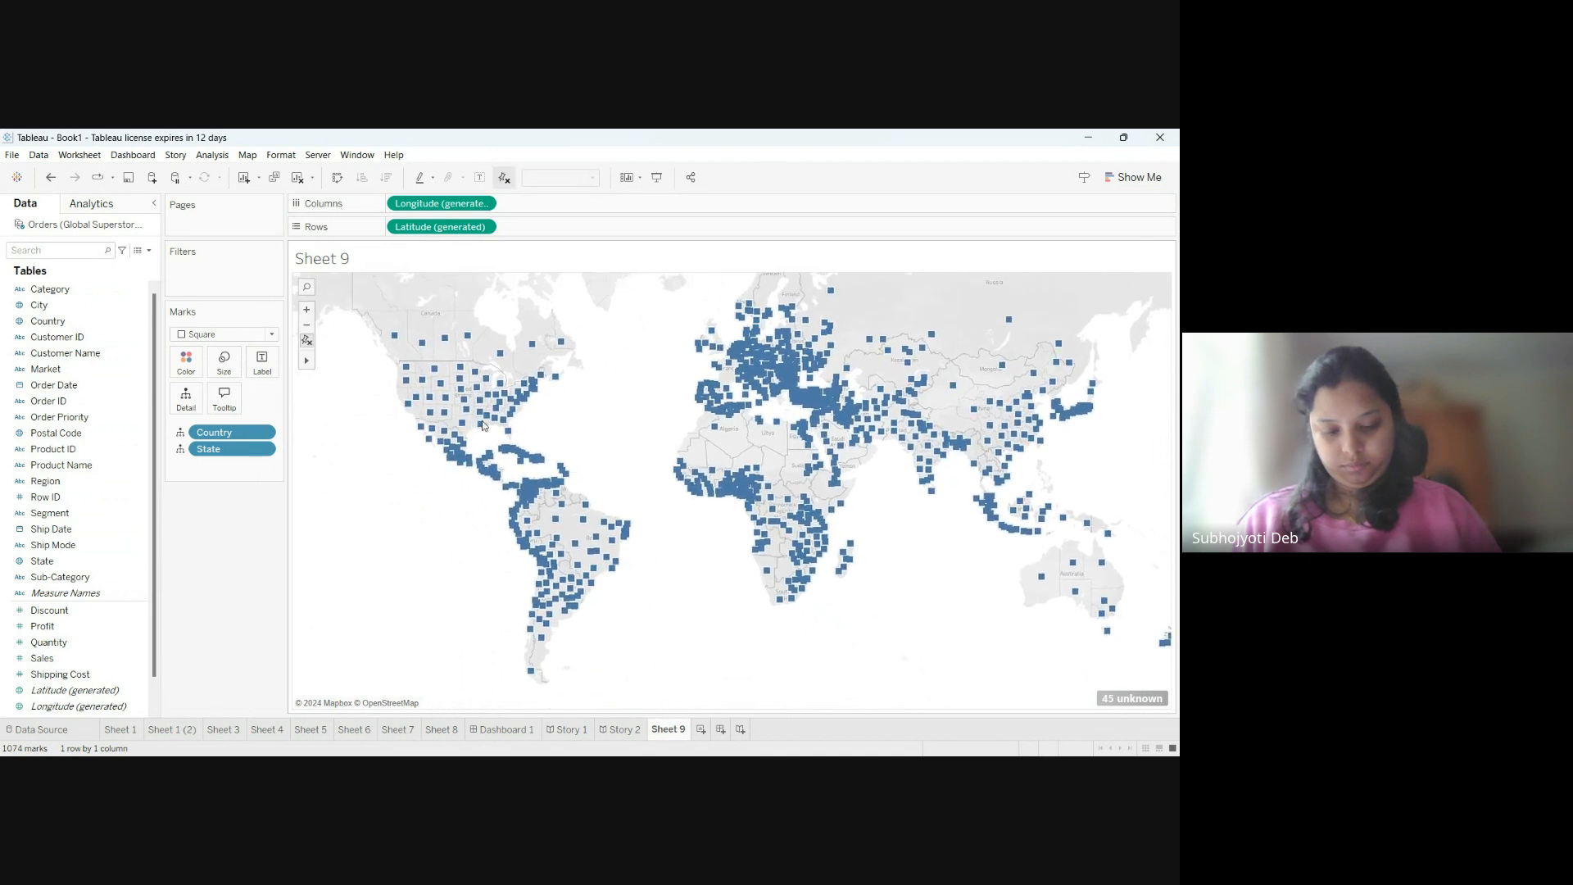
pyautogui.scroll(3, 482, 426)
pyautogui.moveTo(486, 355); pyautogui.dragTo(557, 474)
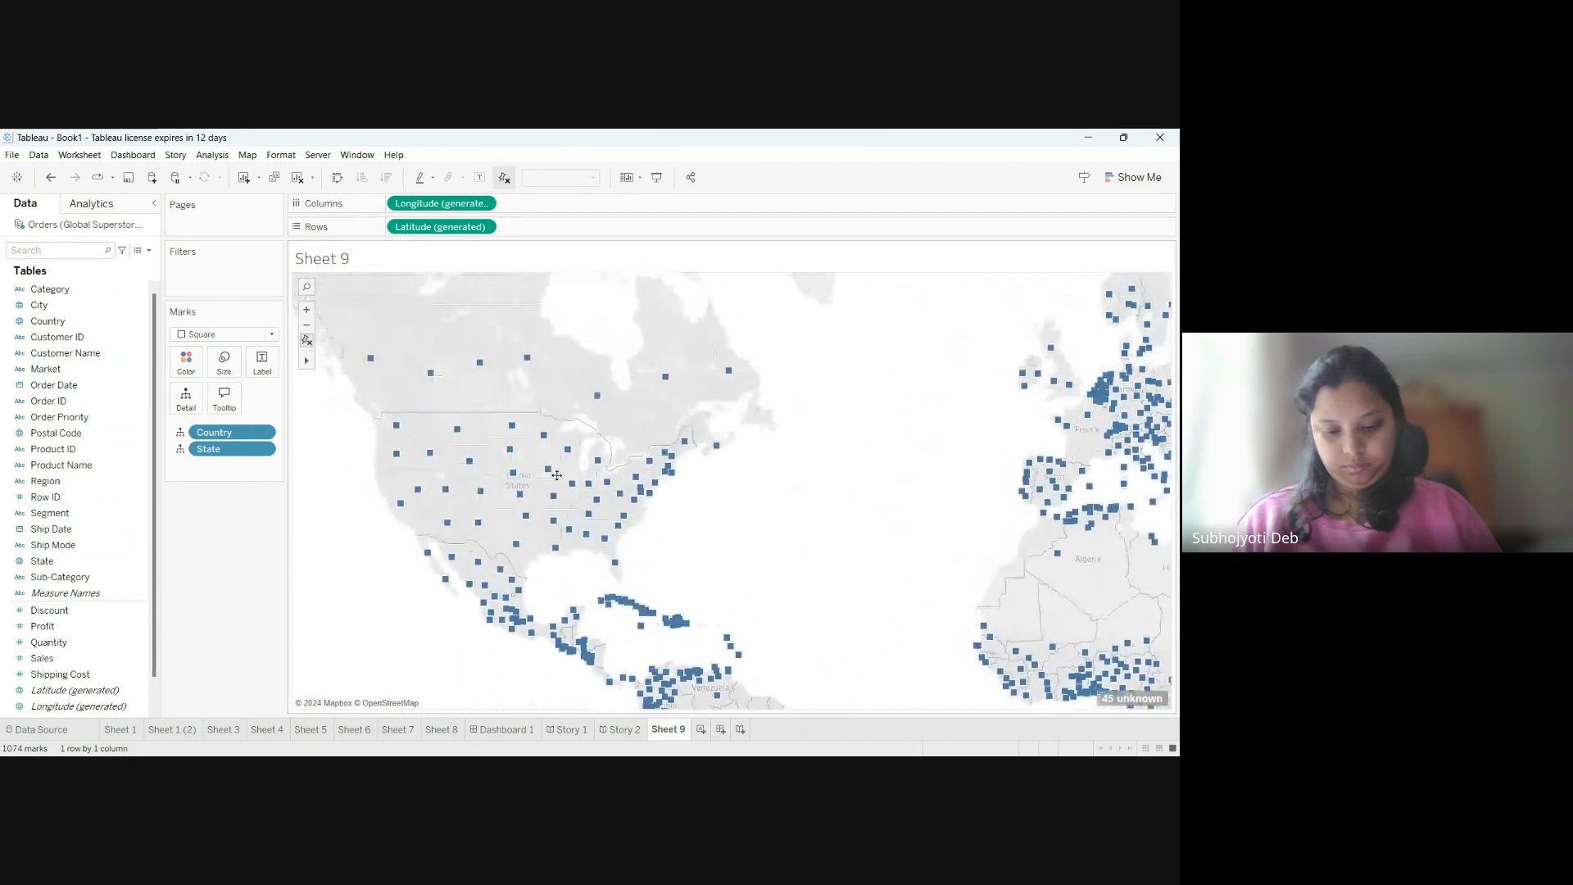
pyautogui.scroll(2, 518, 476)
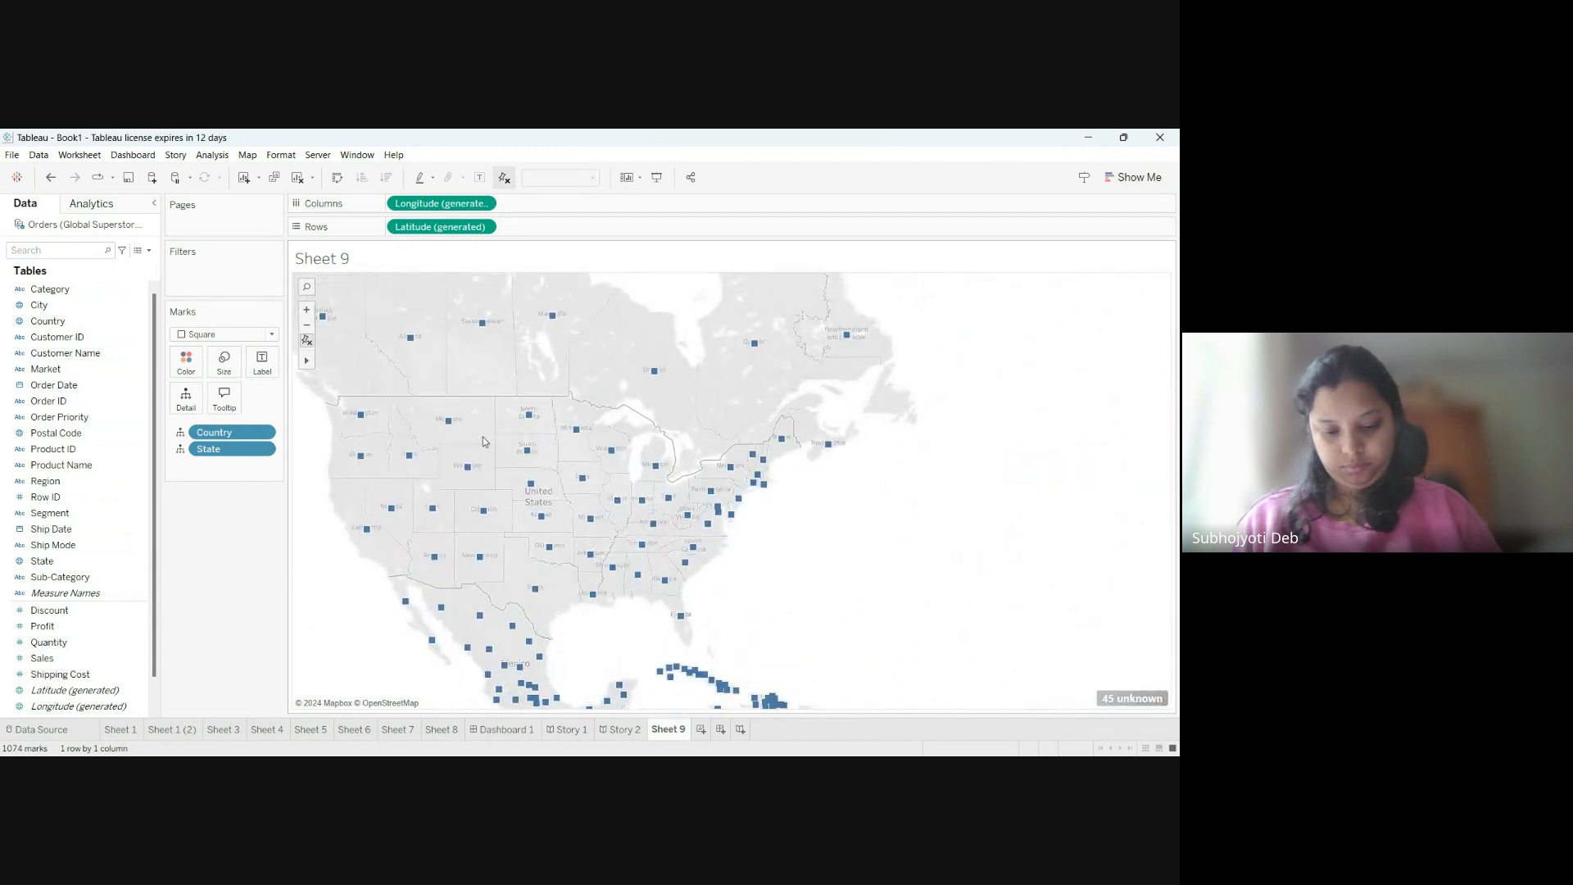
pyautogui.moveTo(455, 417); pyautogui.dragTo(491, 439)
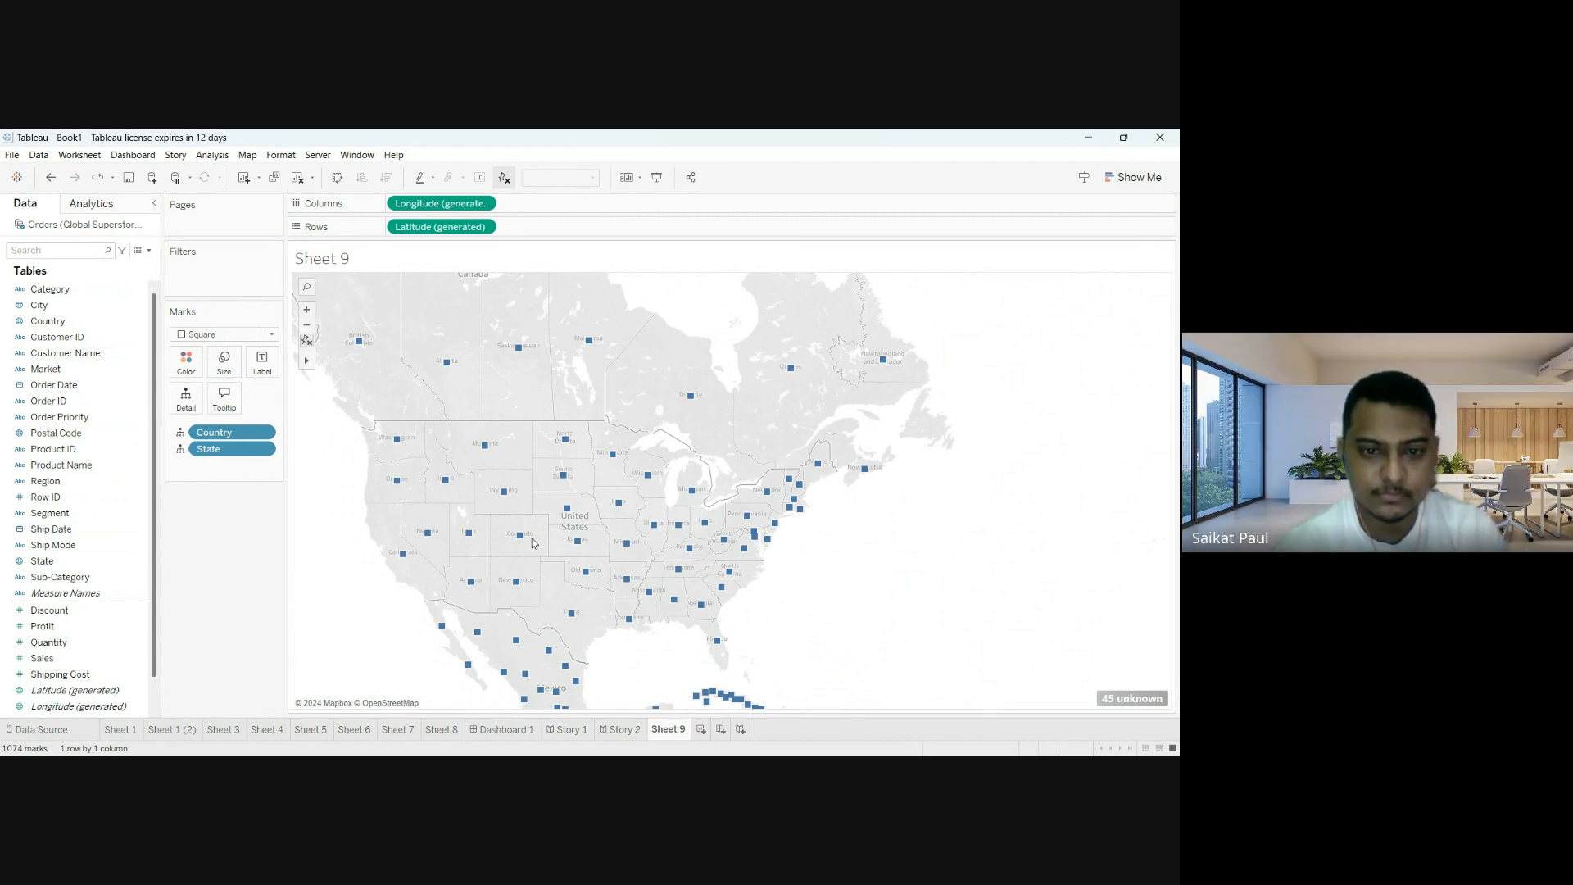
pyautogui.scroll(2, 536, 545)
pyautogui.moveTo(558, 486); pyautogui.dragTo(611, 485)
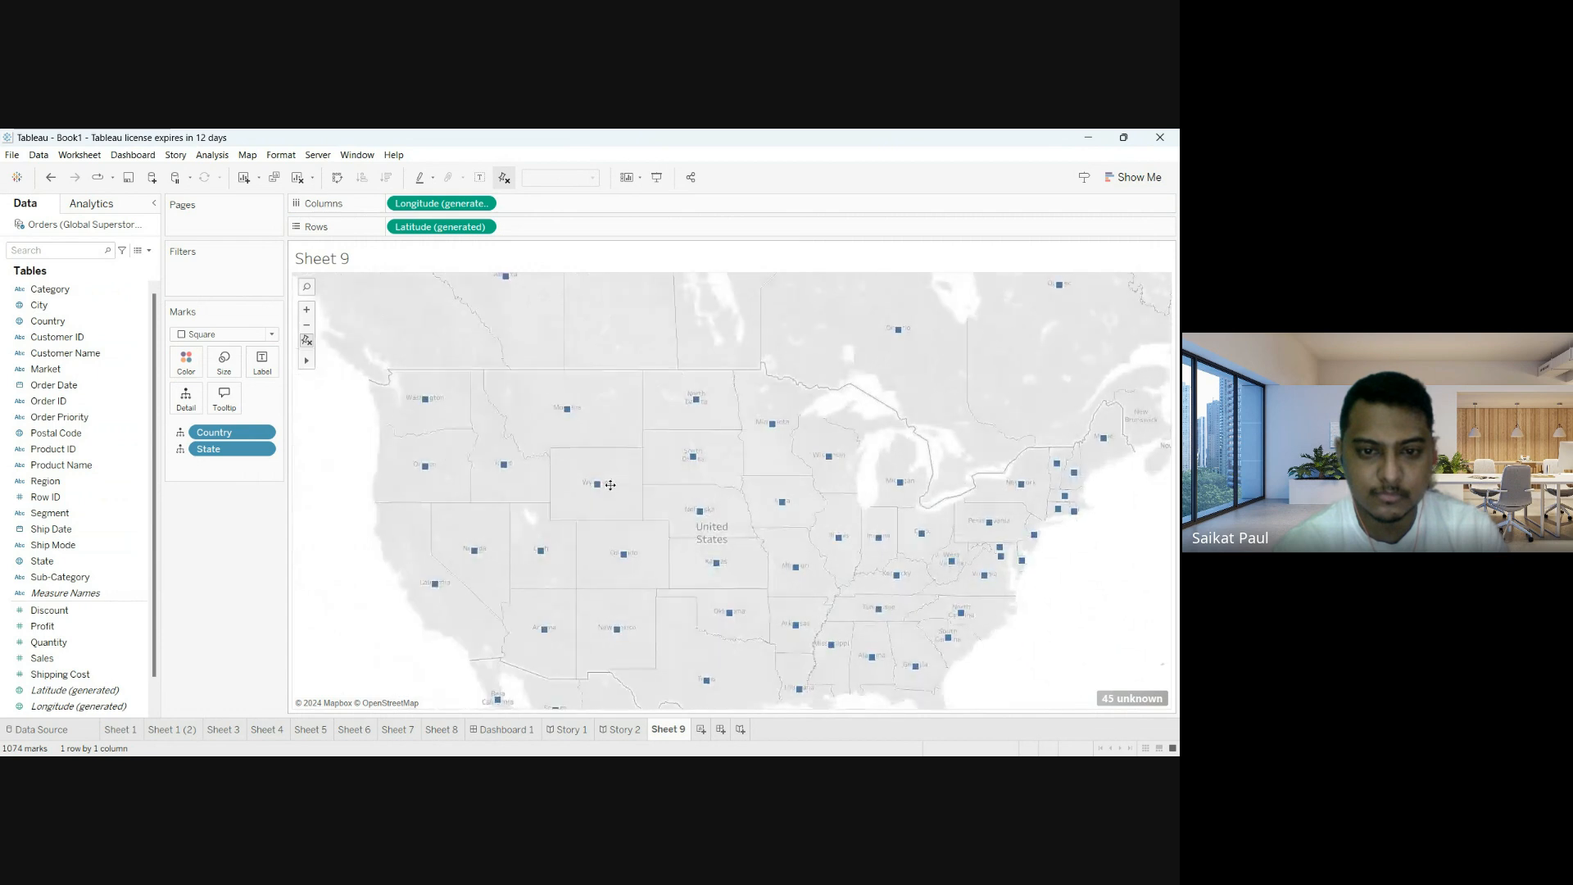
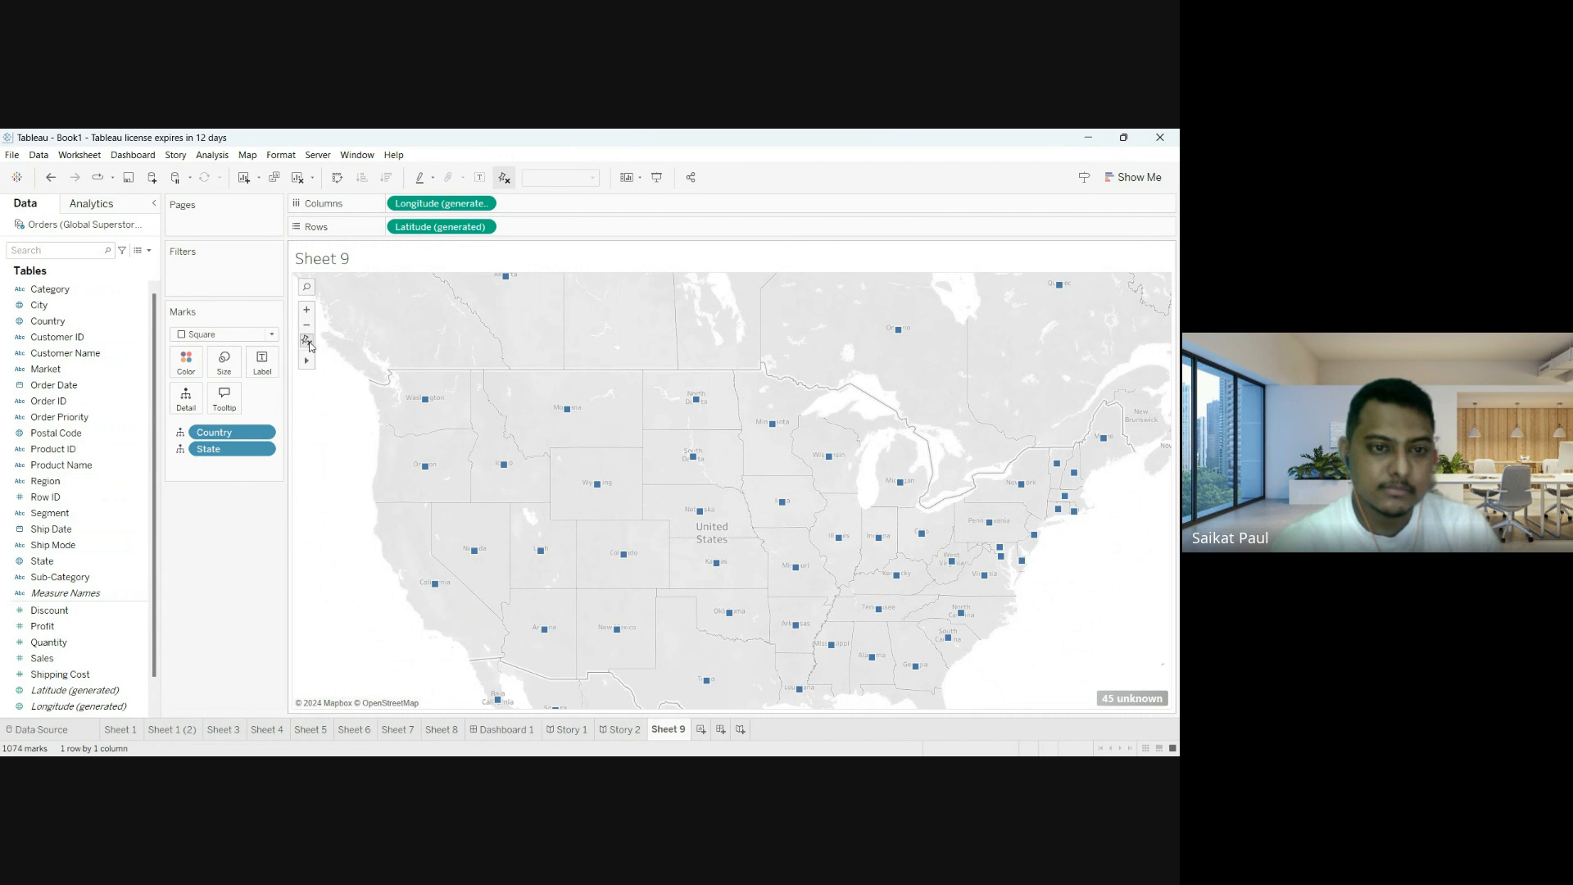
# Pan the map to Canada and back to the United States, and zoom out to examine the surrounding region.
pyautogui.moveTo(307, 361)
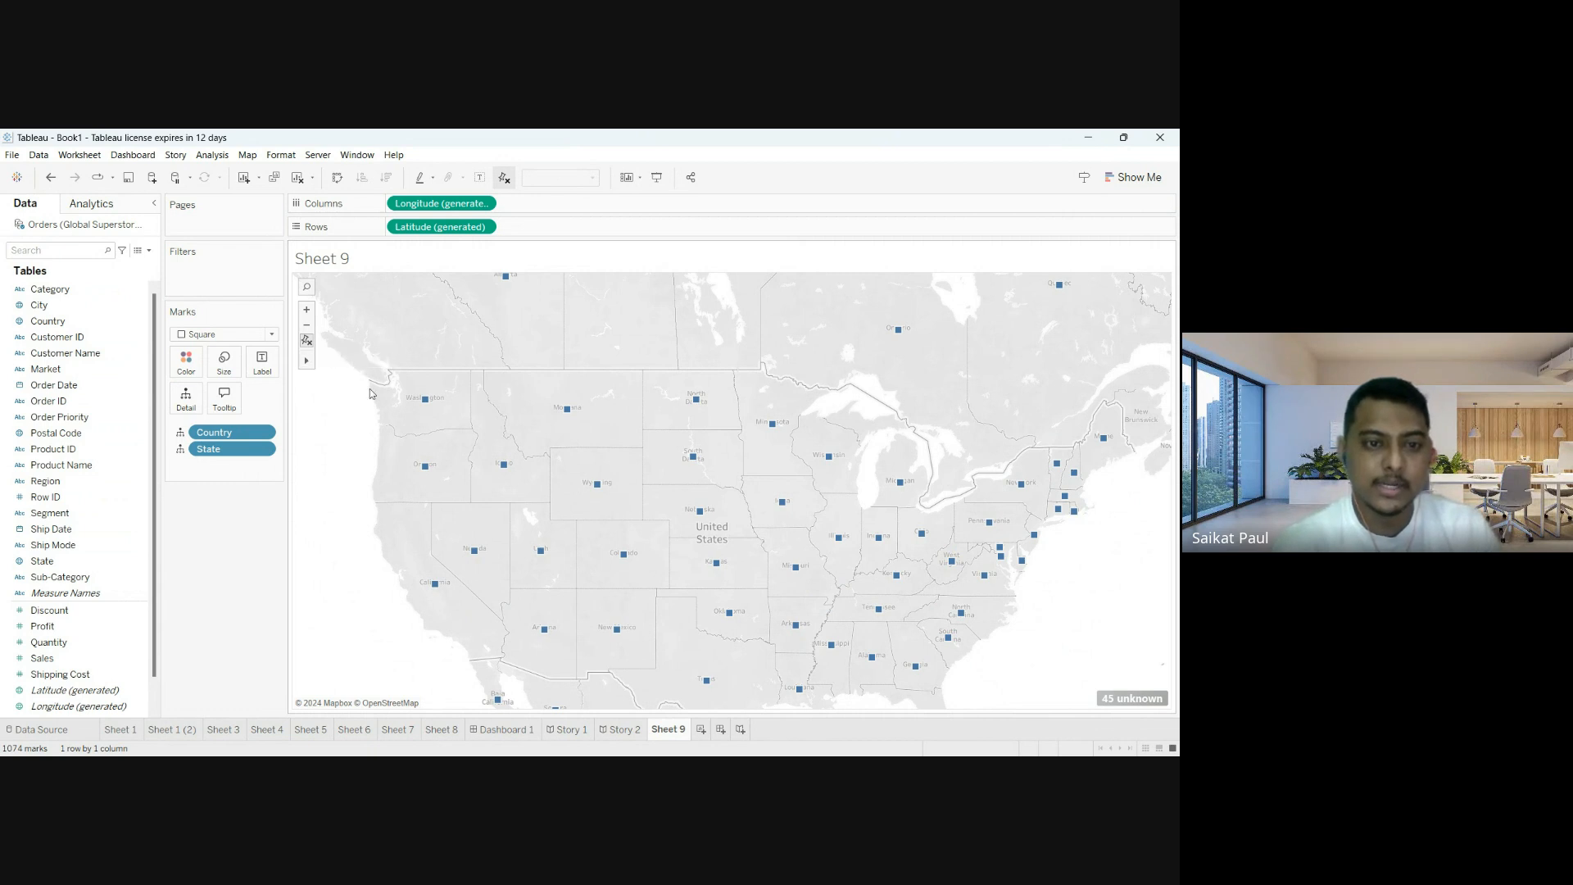
pyautogui.moveTo(366, 312); pyautogui.dragTo(446, 497)
pyautogui.moveTo(454, 396); pyautogui.dragTo(415, 326)
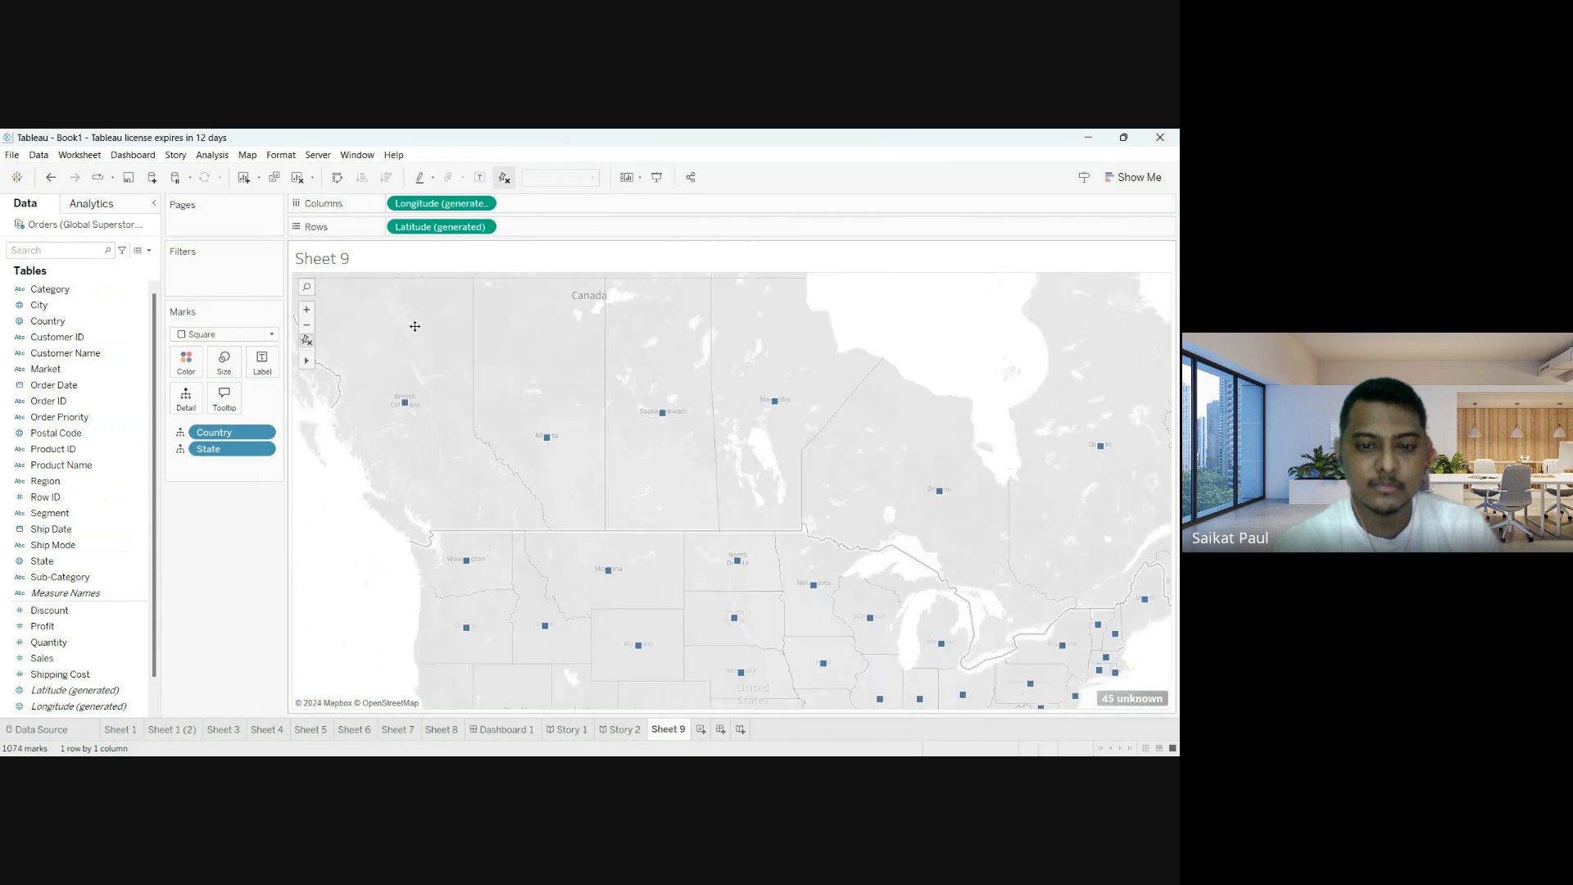
pyautogui.moveTo(480, 454); pyautogui.dragTo(384, 273)
pyautogui.moveTo(419, 412); pyautogui.dragTo(416, 355)
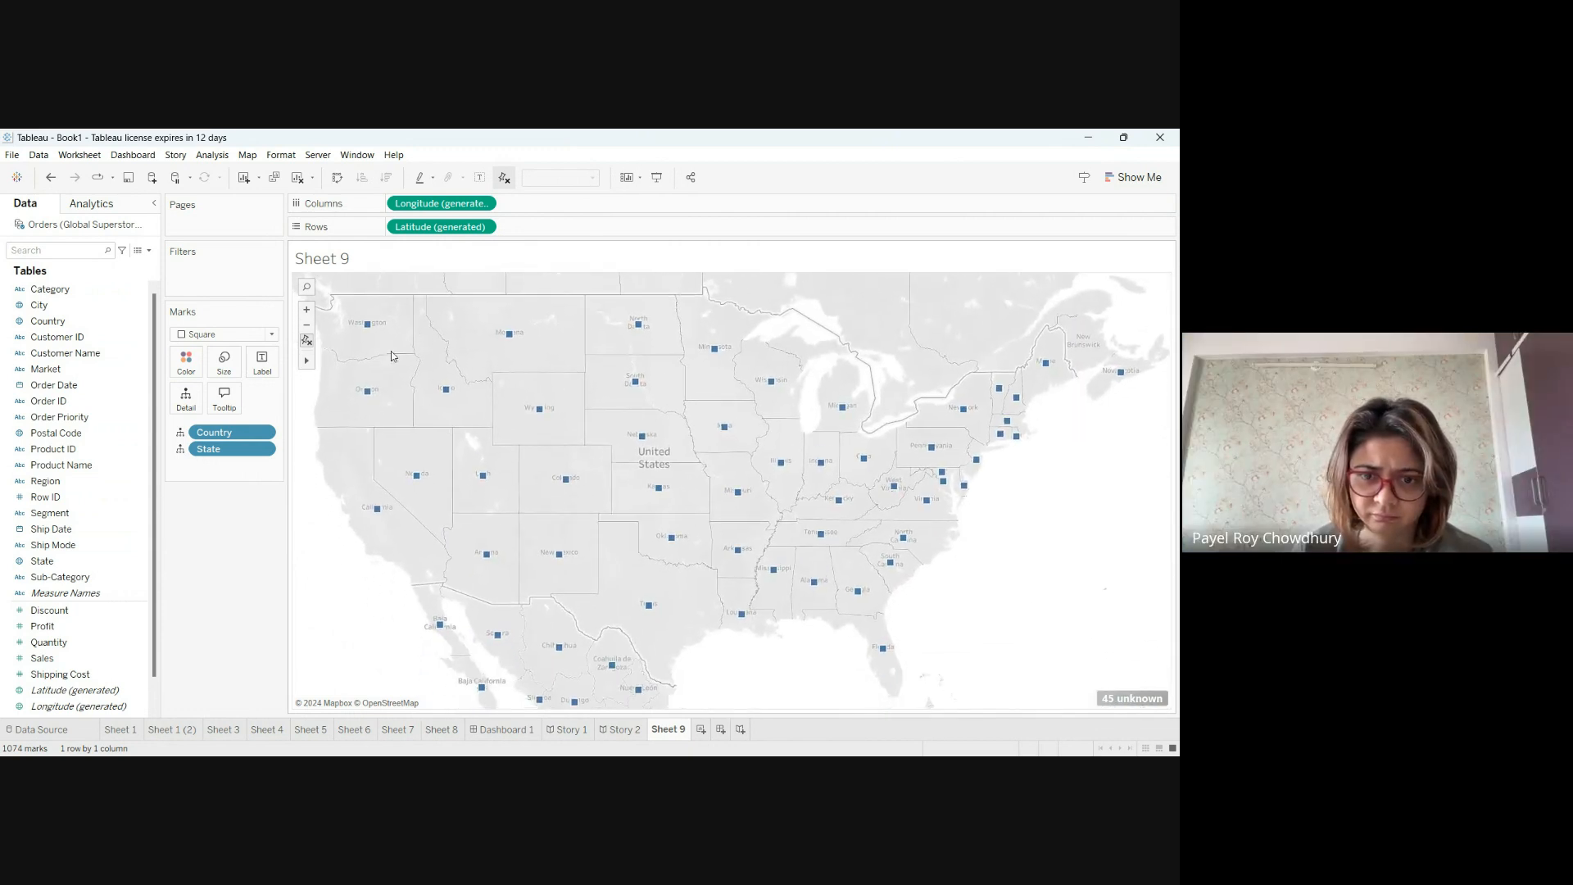
pyautogui.click(307, 327)
pyautogui.scroll(2, 457, 402)
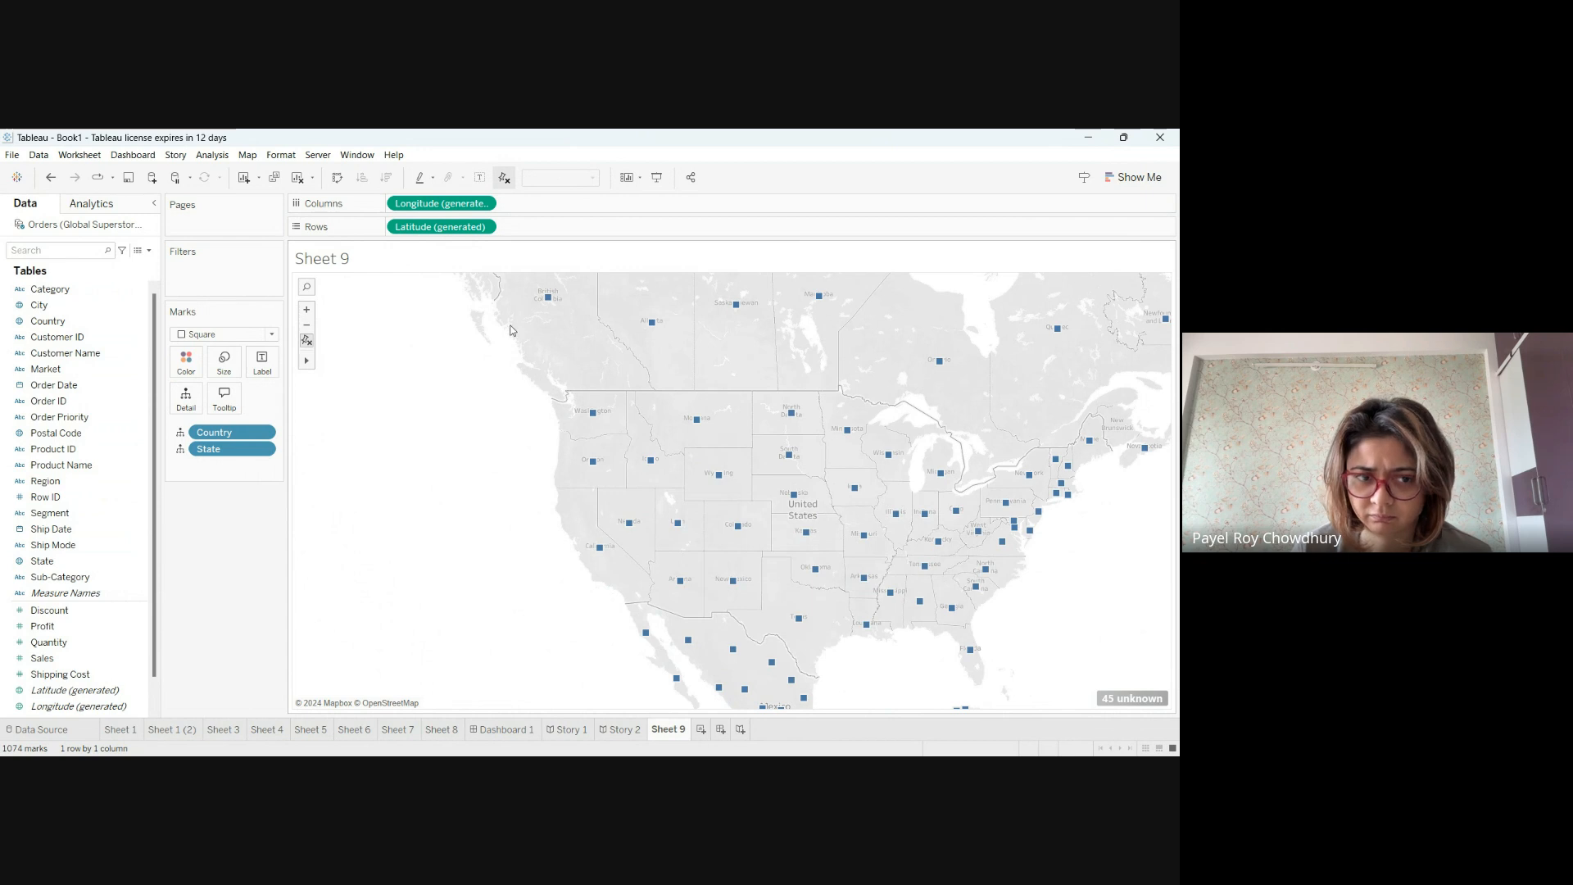
pyautogui.moveTo(618, 389); pyautogui.dragTo(445, 372)
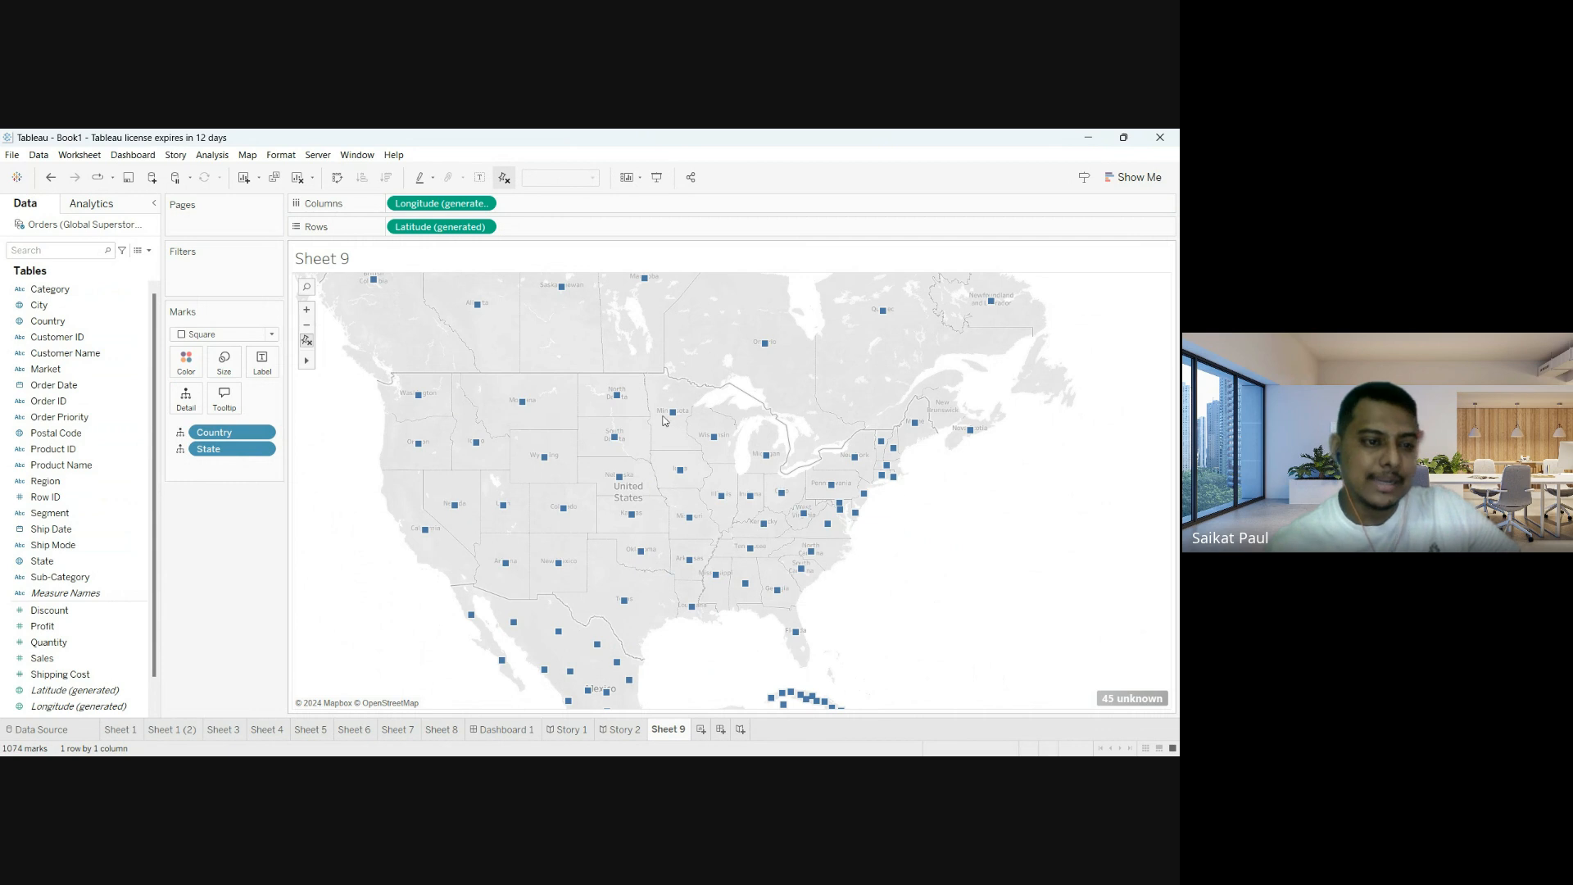
# Try coloring the map marks by Sales and remove that field from the marks again.
pyautogui.click(52, 674)
pyautogui.click(52, 660)
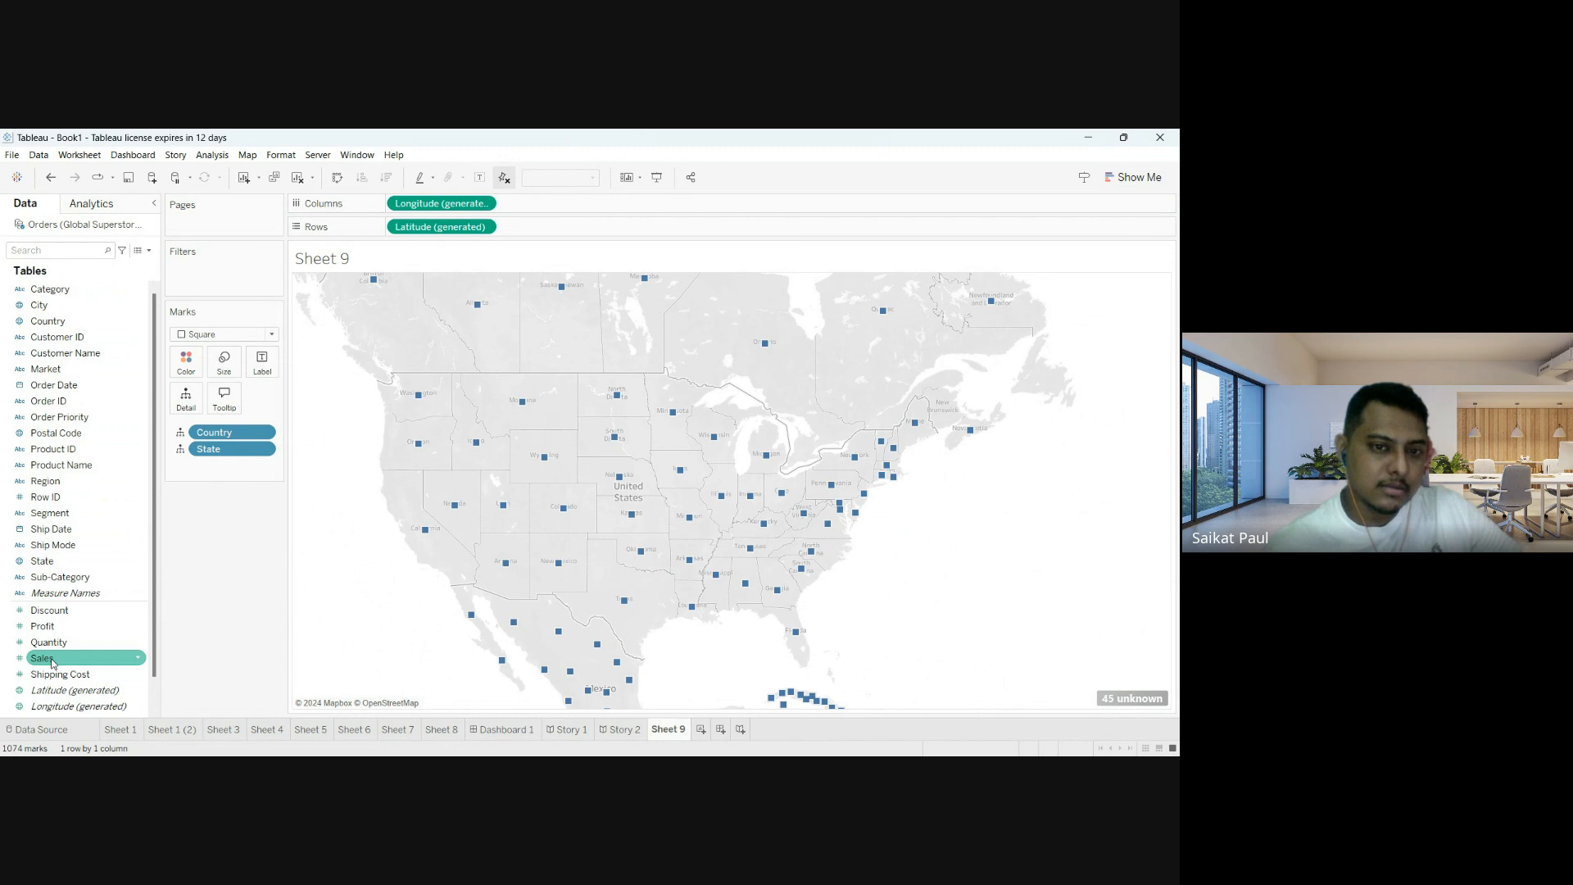
pyautogui.moveTo(51, 662); pyautogui.dragTo(185, 367)
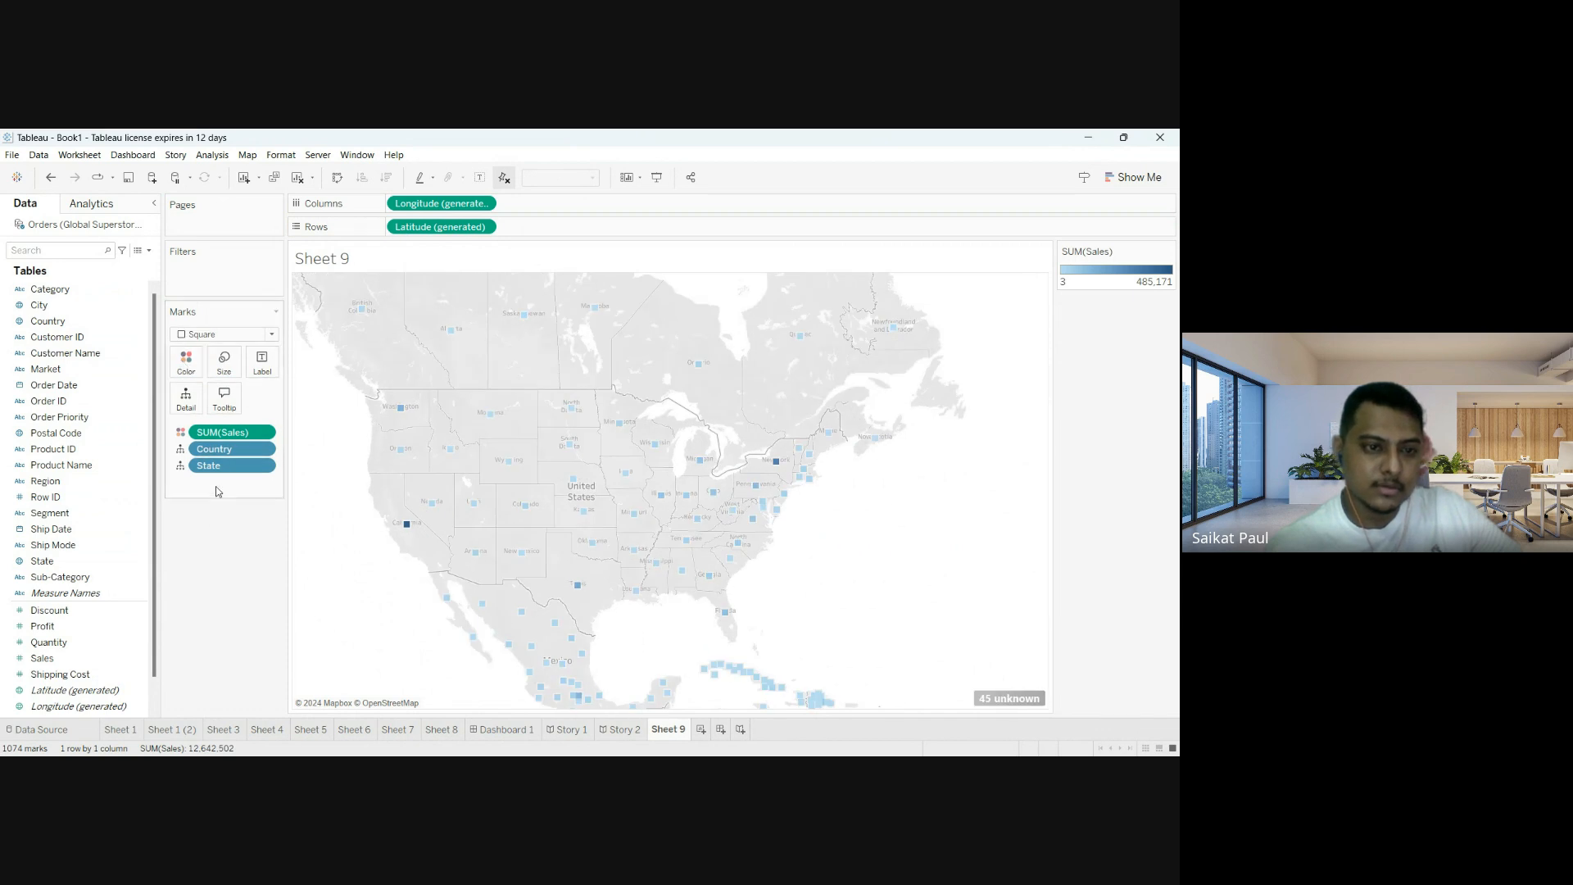
pyautogui.moveTo(217, 432); pyautogui.dragTo(218, 574)
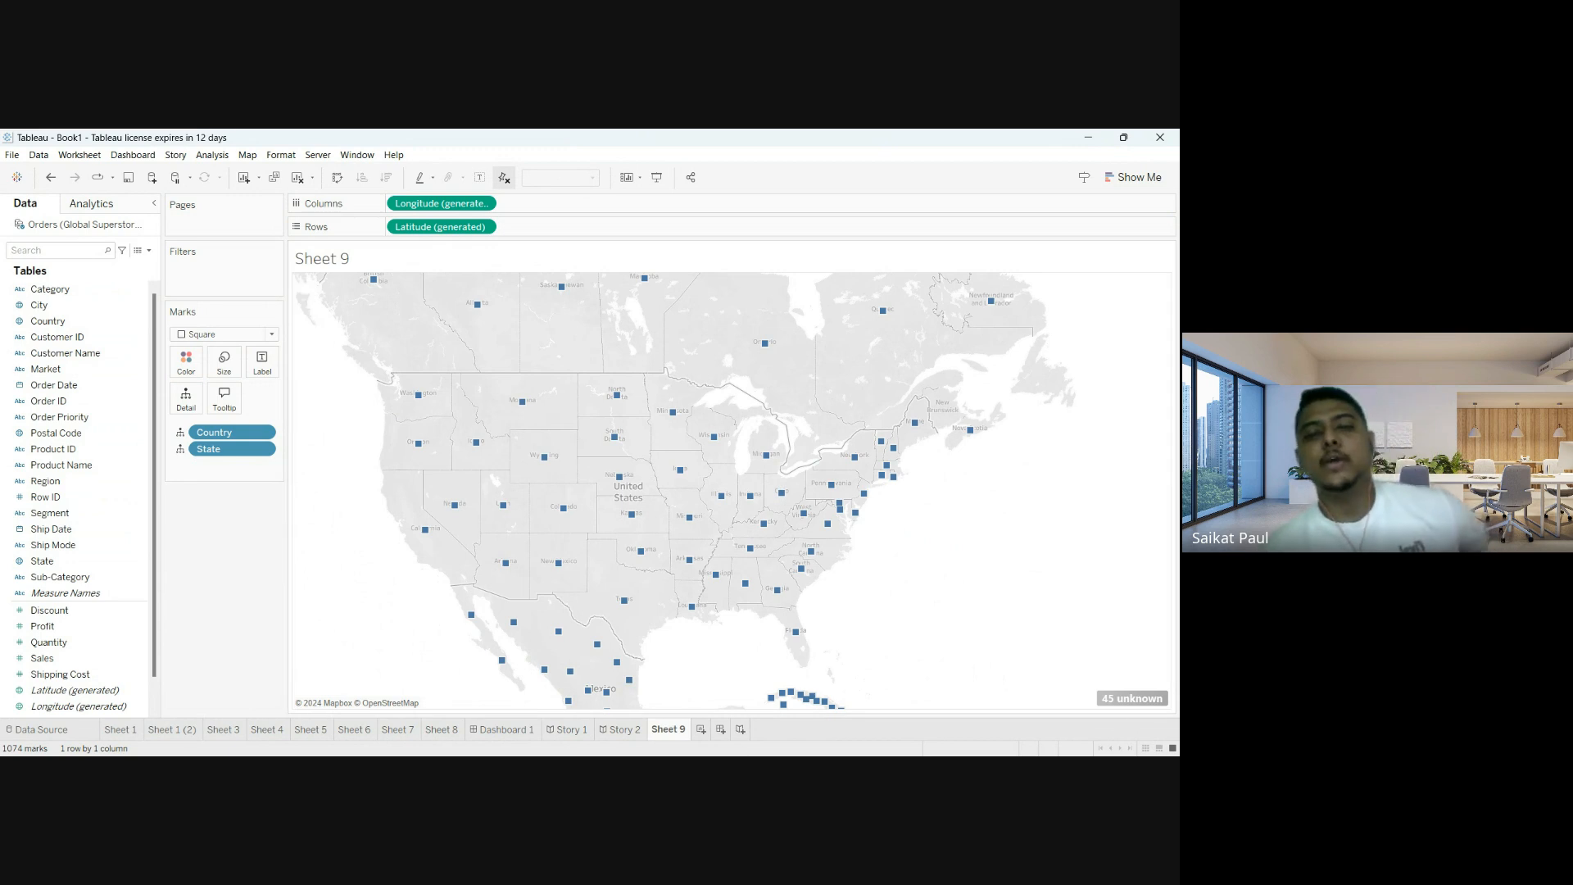
# Create another worksheet with a bar chart of Sales by Category and swap rows and columns to make the bars vertical.
pyautogui.click(701, 729)
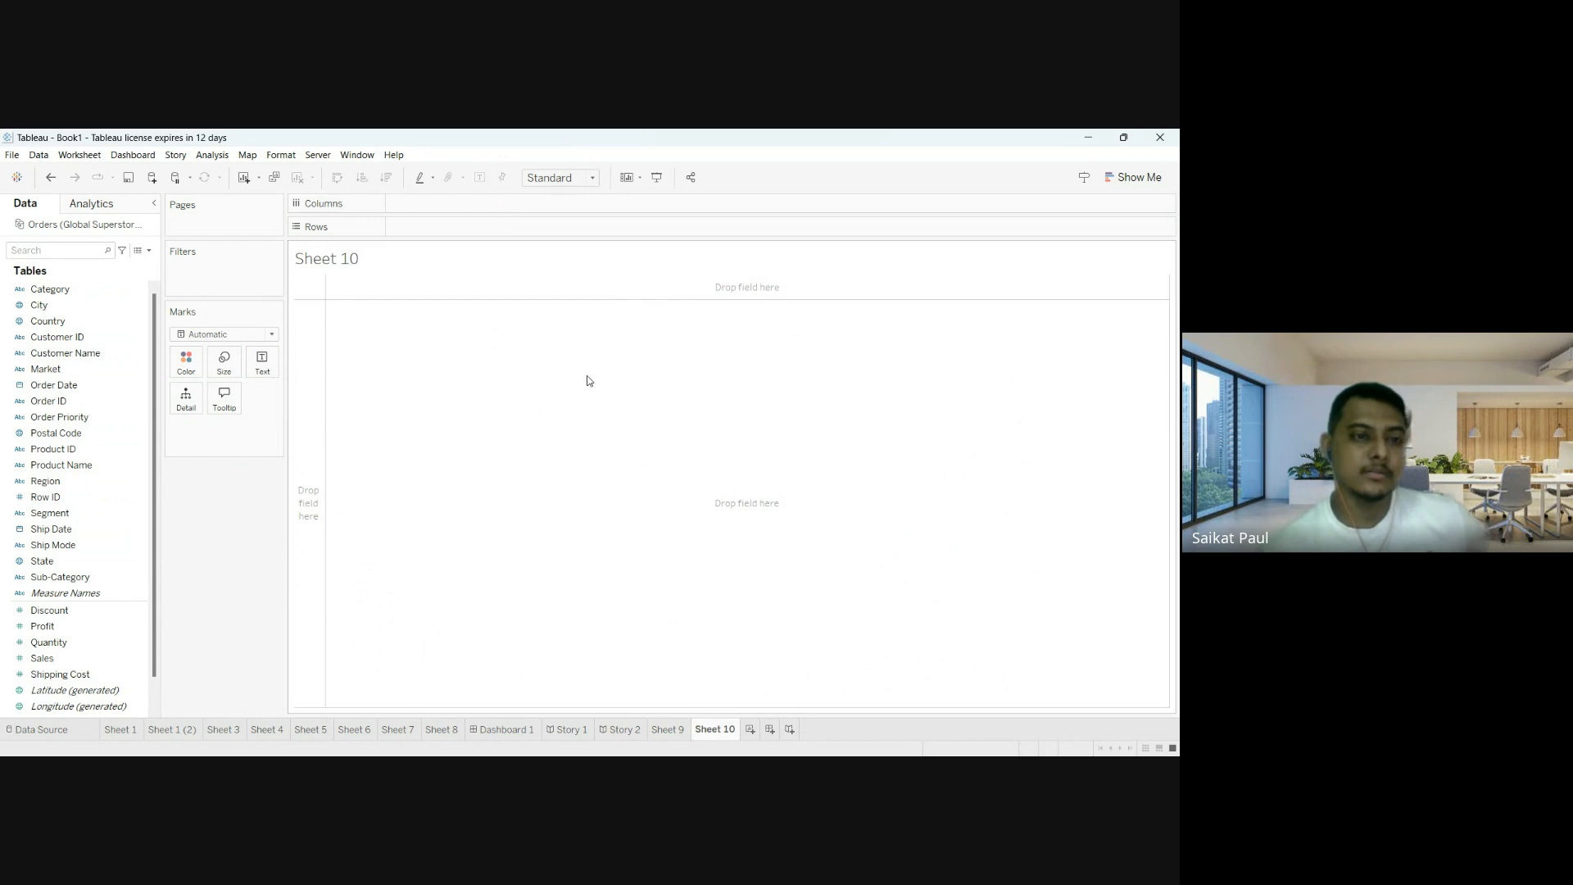
pyautogui.click(90, 579)
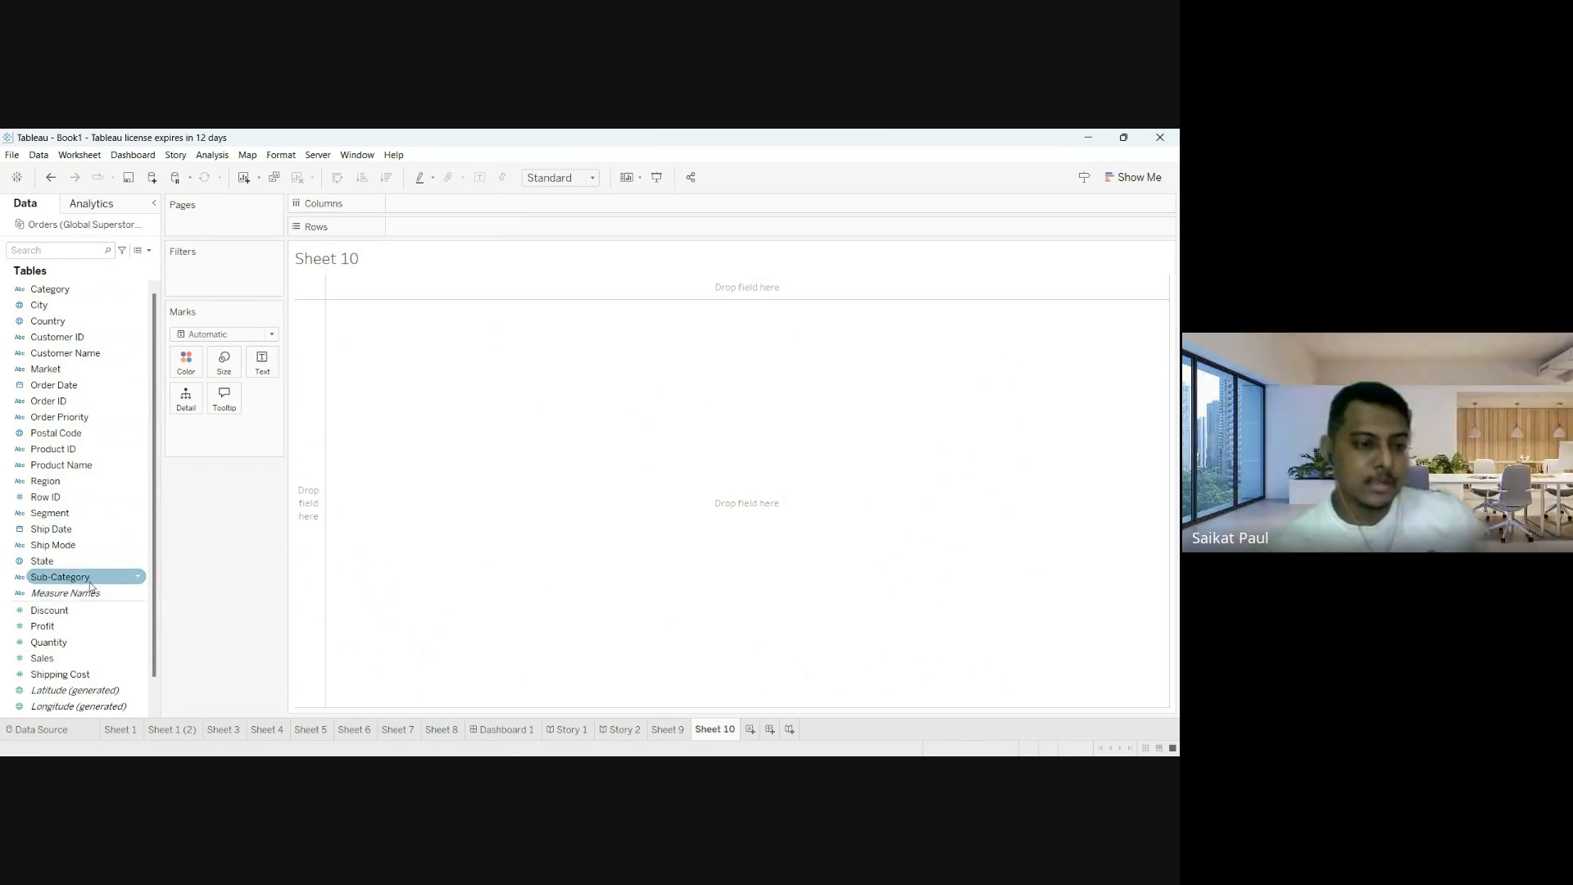
pyautogui.click(92, 305)
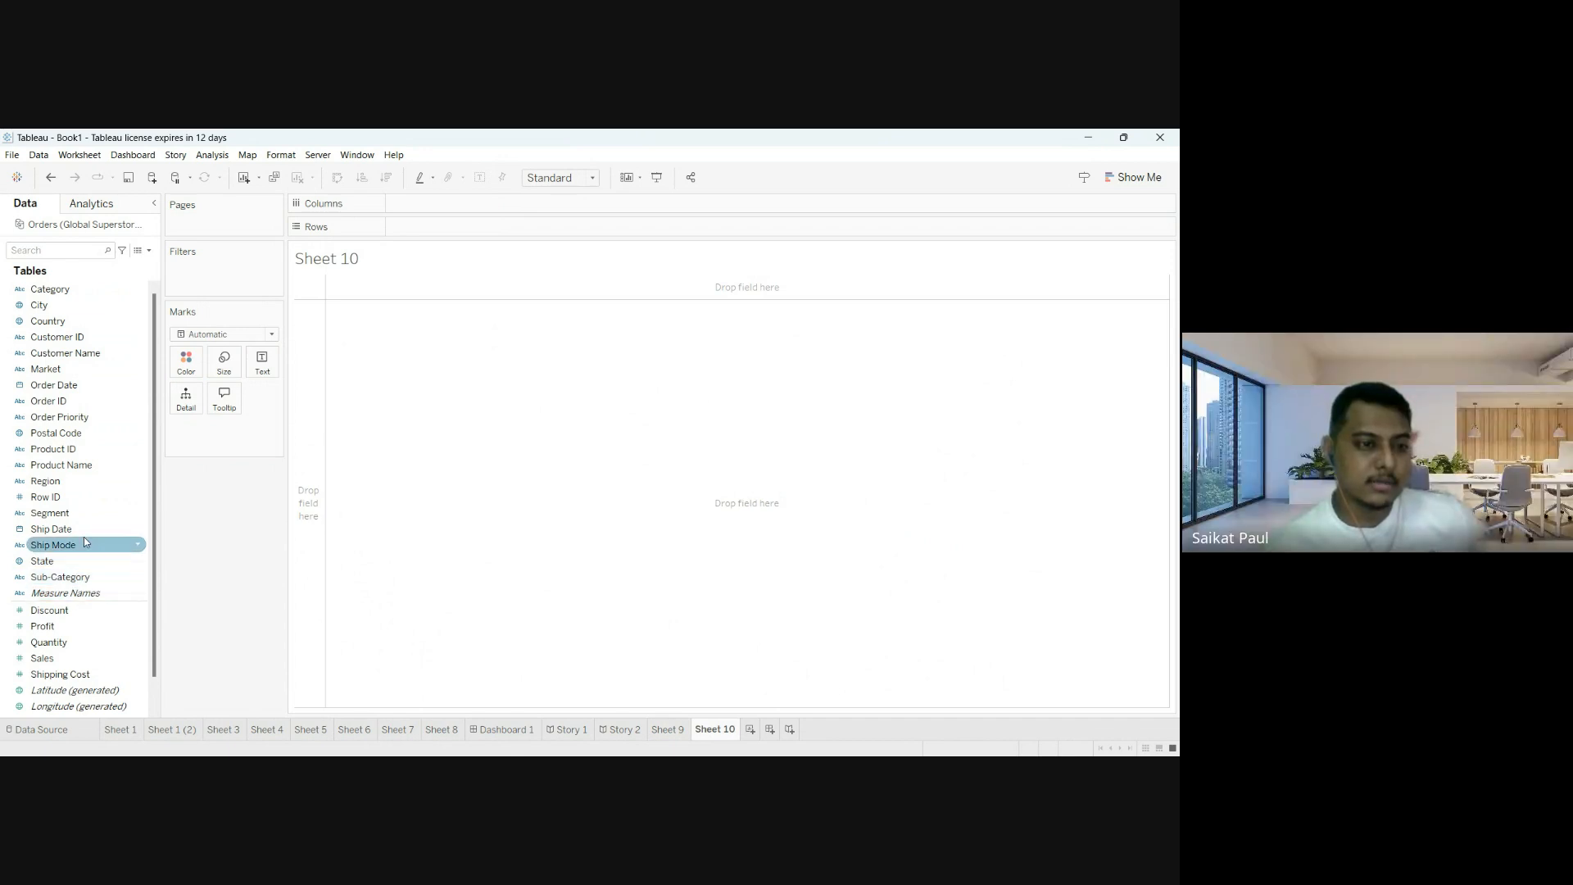
pyautogui.moveTo(49, 290); pyautogui.dragTo(471, 227)
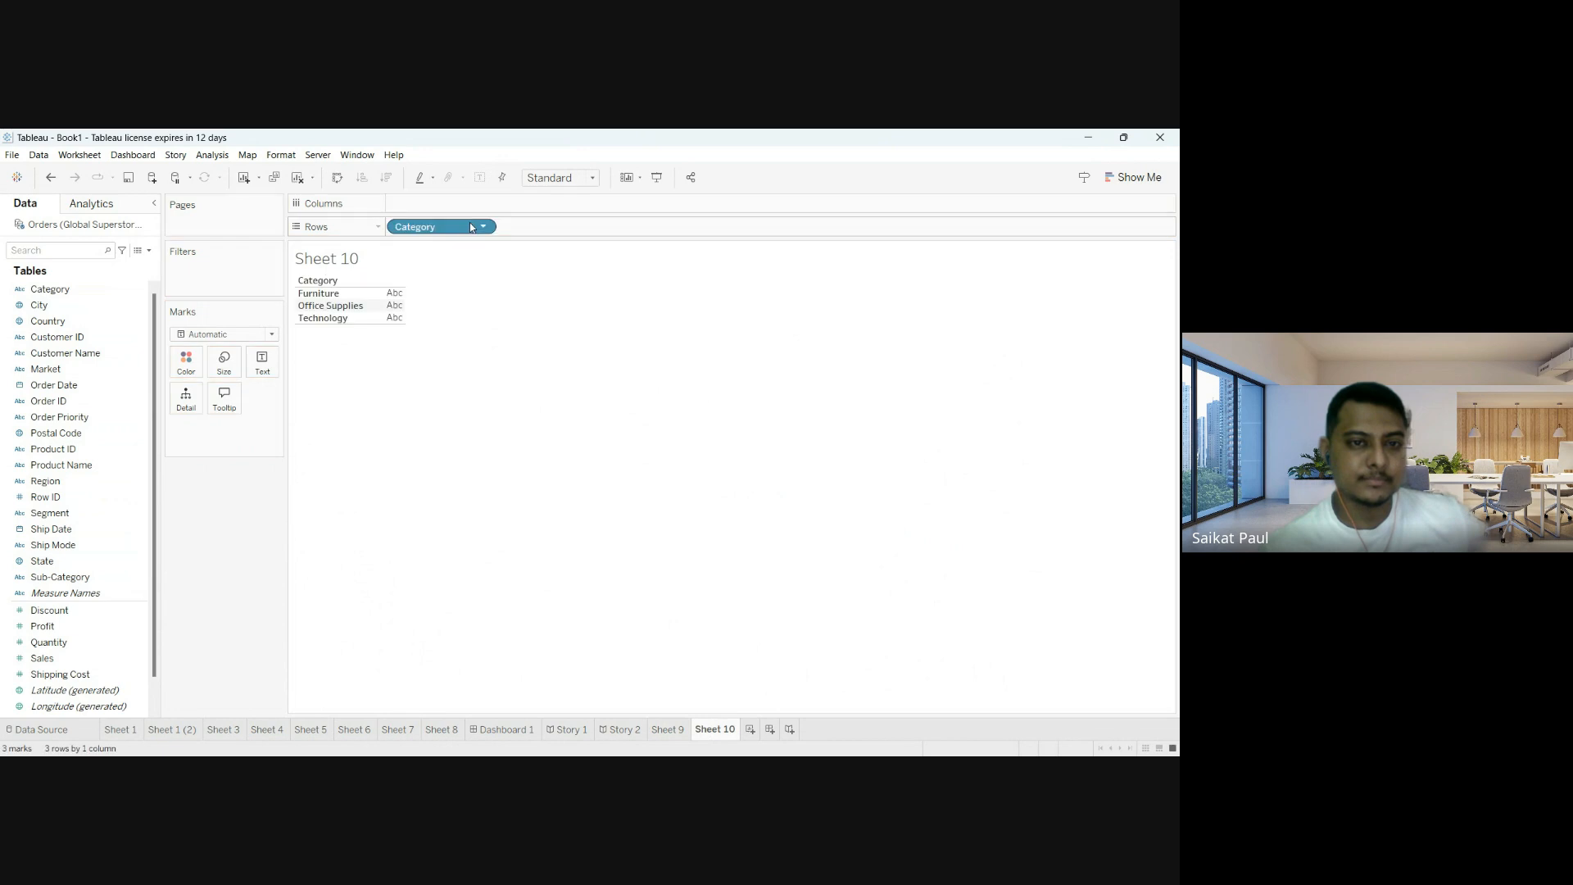
pyautogui.moveTo(111, 657); pyautogui.dragTo(431, 201)
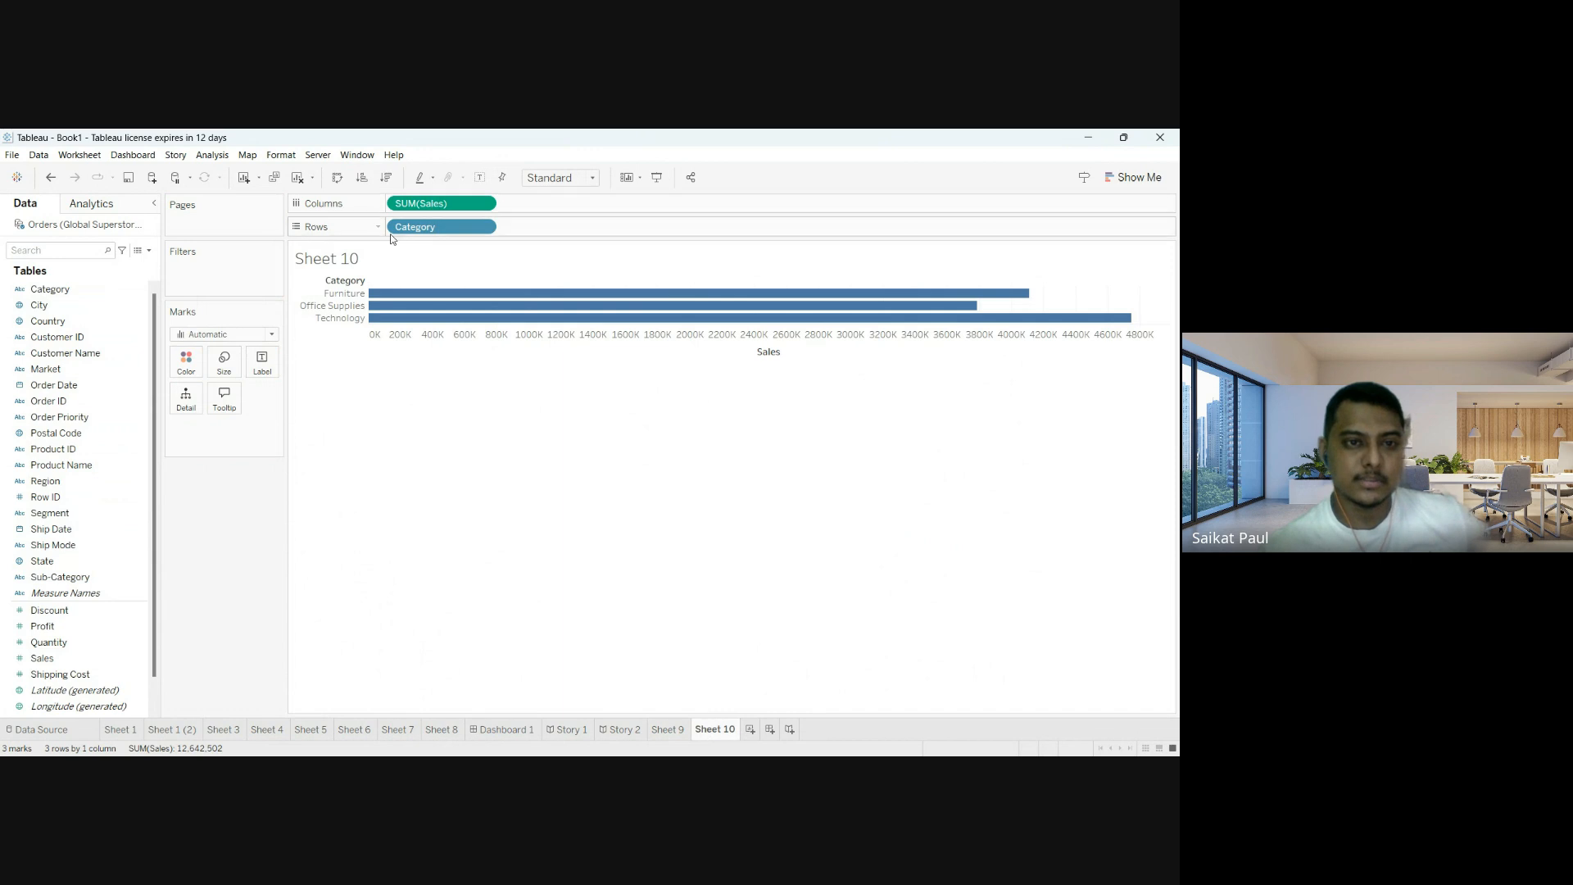
pyautogui.click(338, 178)
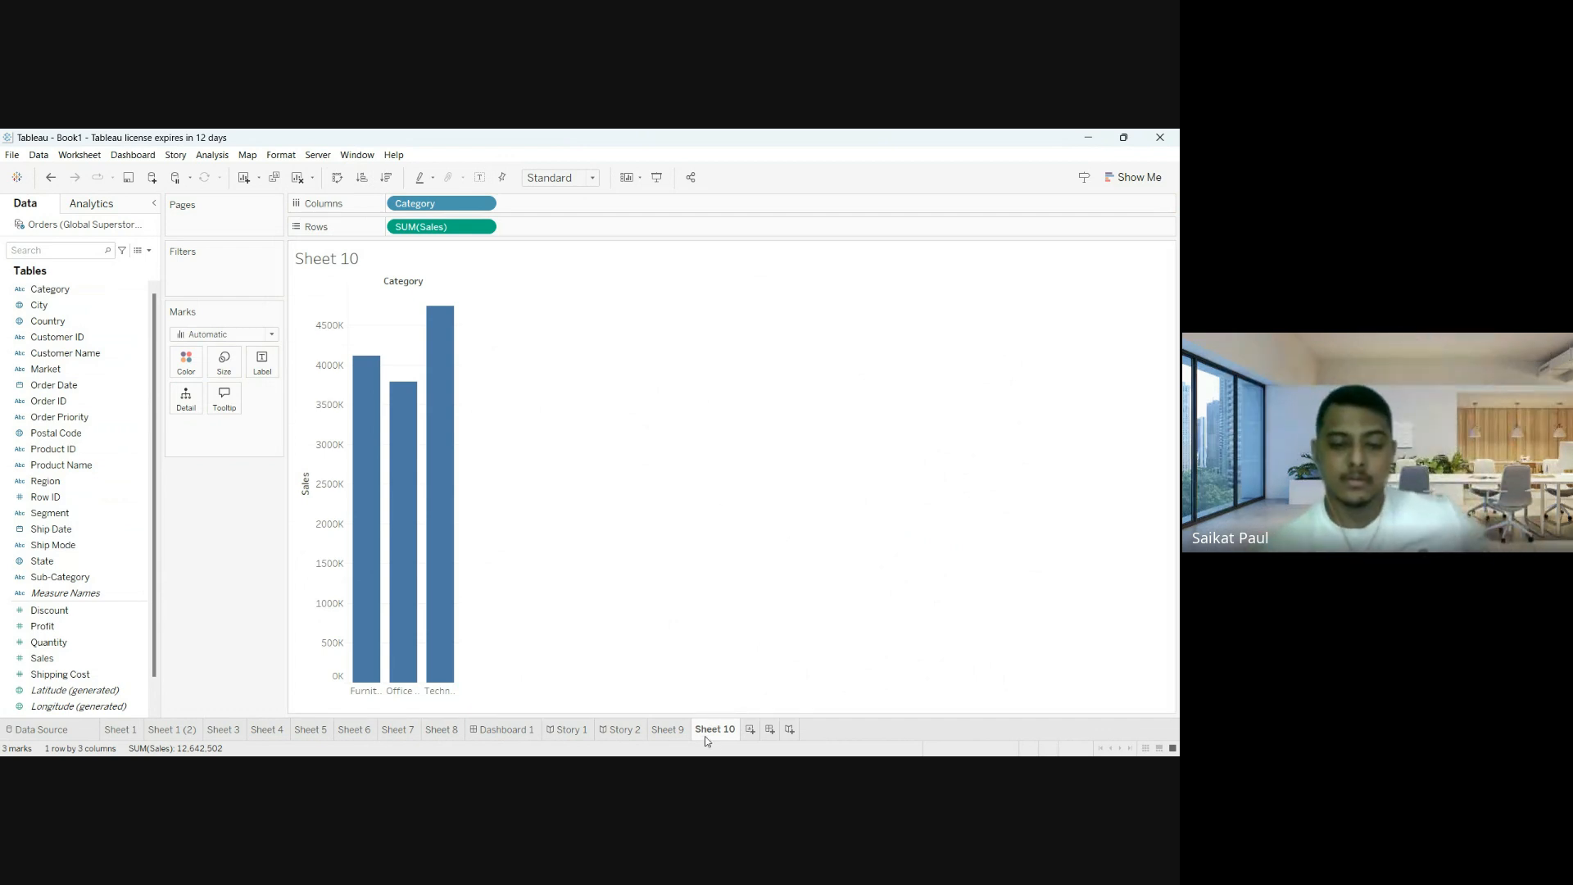
# Compare the Sheet 9 map and the Sheet 10 category sales chart by switching between the two worksheets.
pyautogui.click(670, 730)
pyautogui.click(725, 730)
pyautogui.click(677, 729)
pyautogui.click(725, 731)
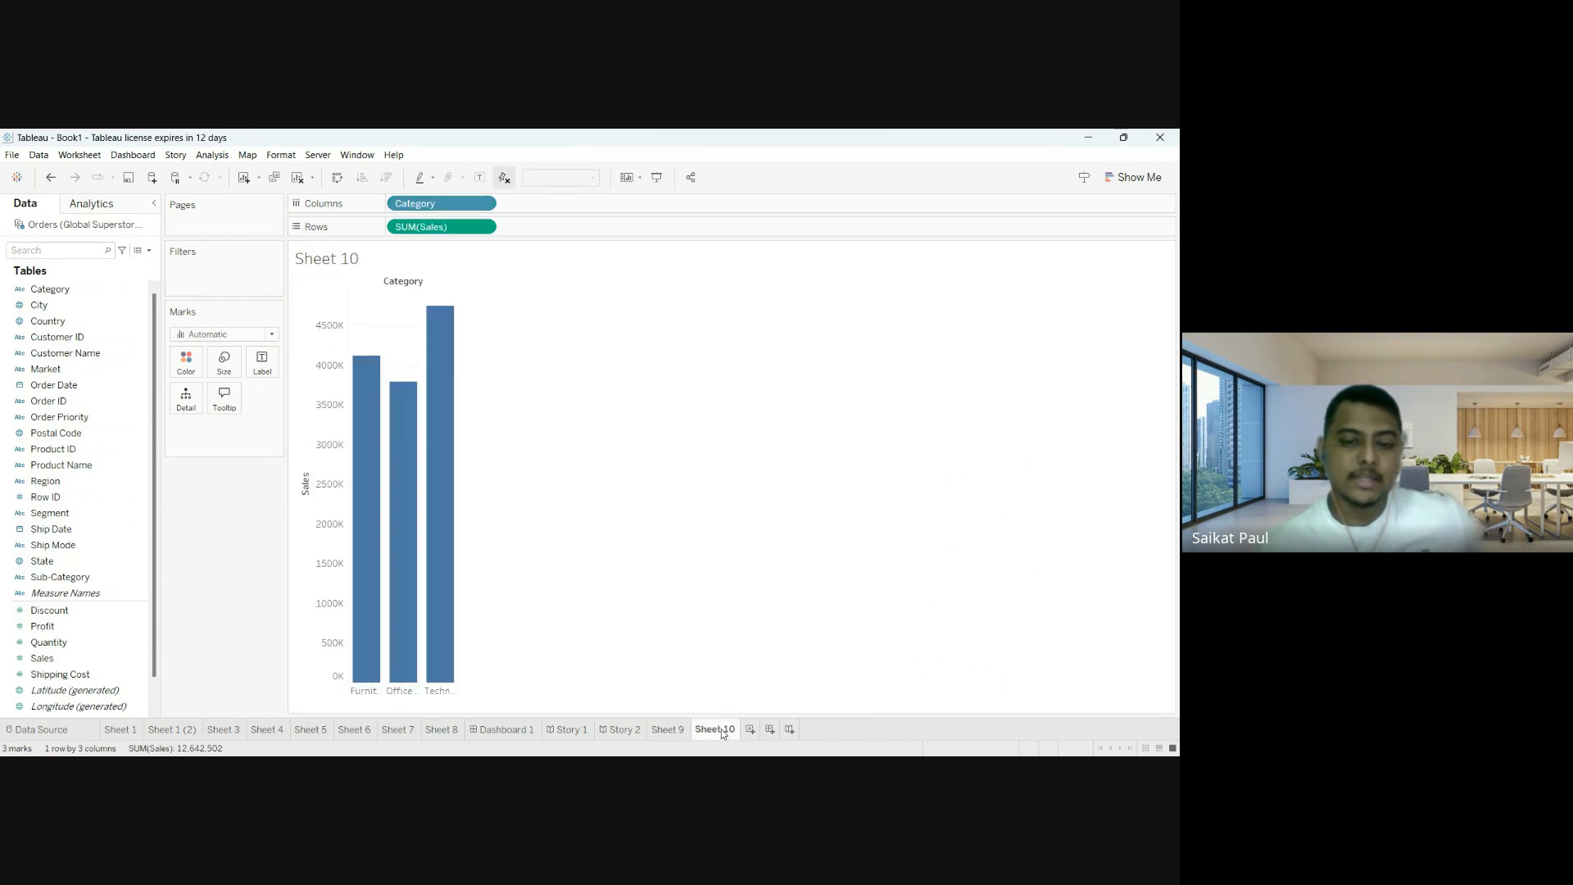
pyautogui.click(672, 729)
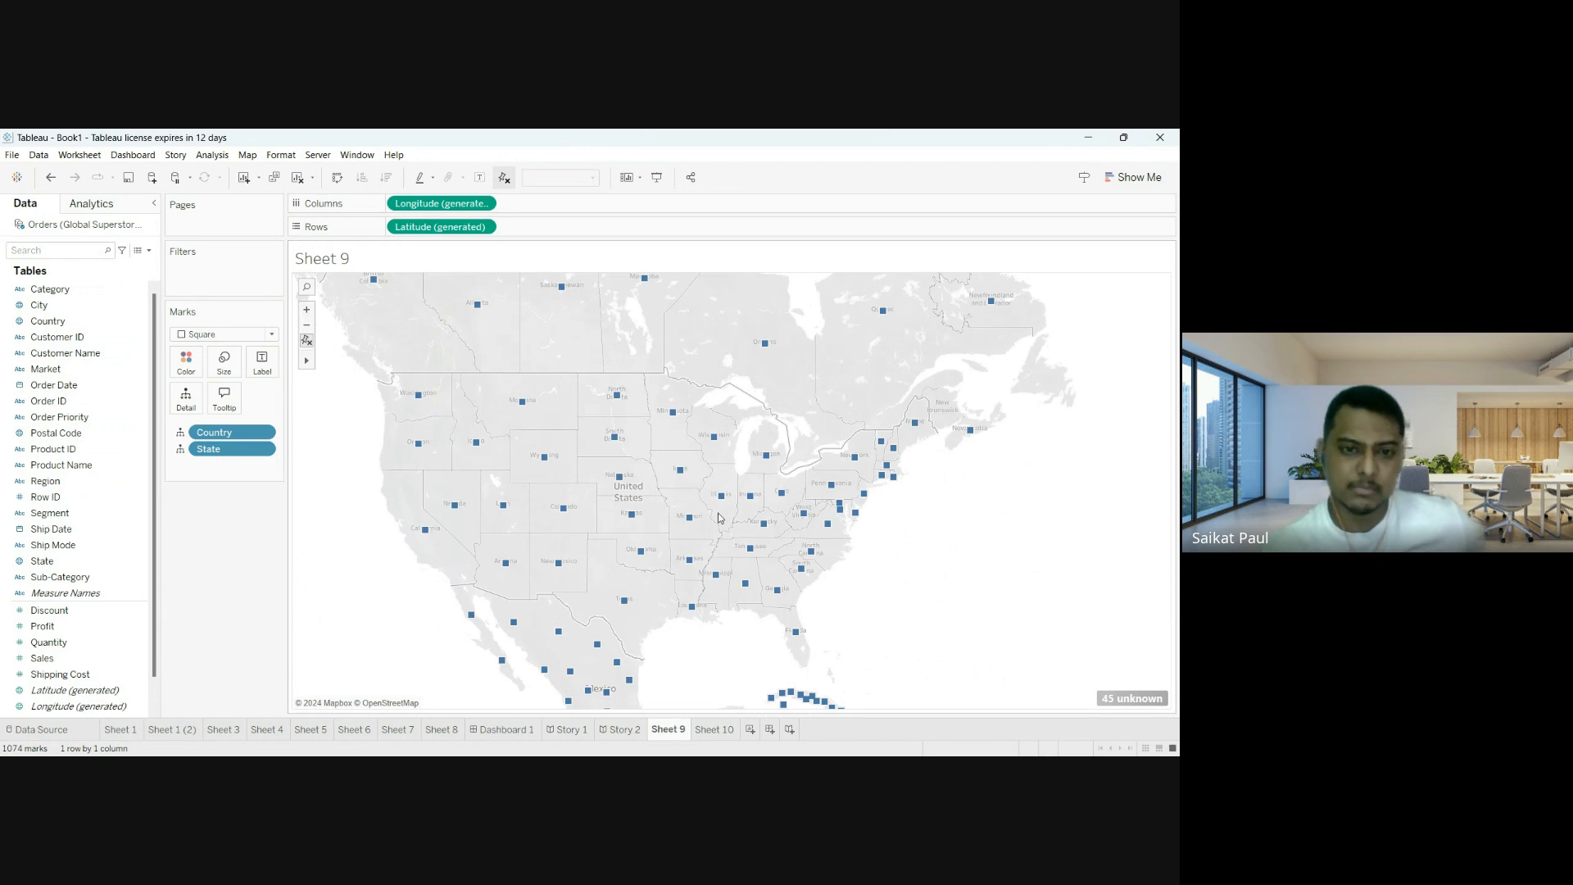
pyautogui.moveTo(808, 701)
pyautogui.click(710, 732)
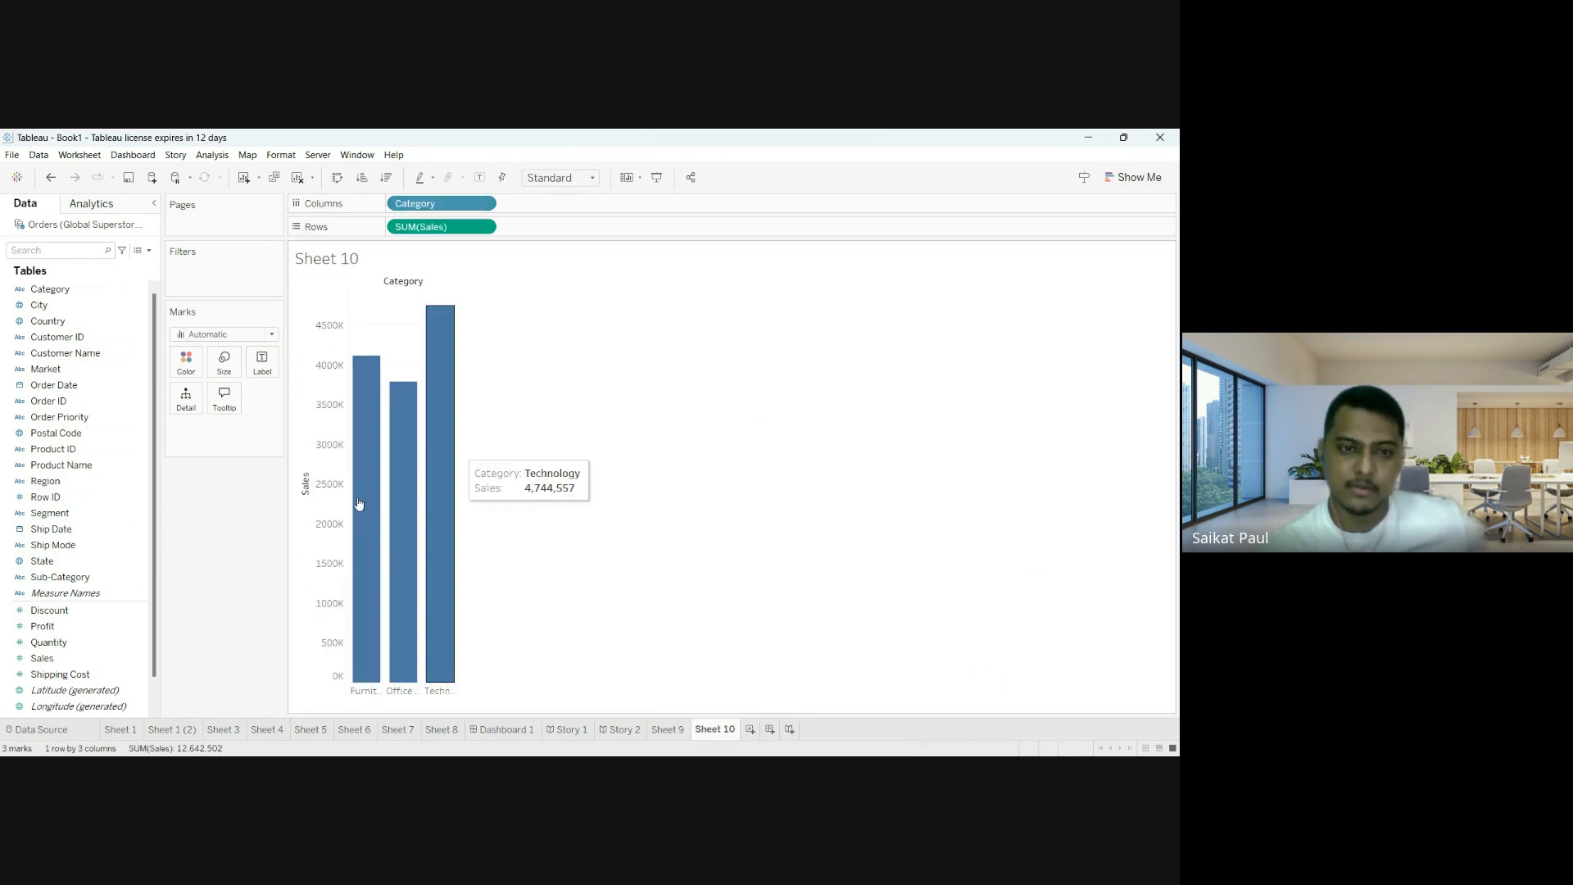
pyautogui.click(670, 729)
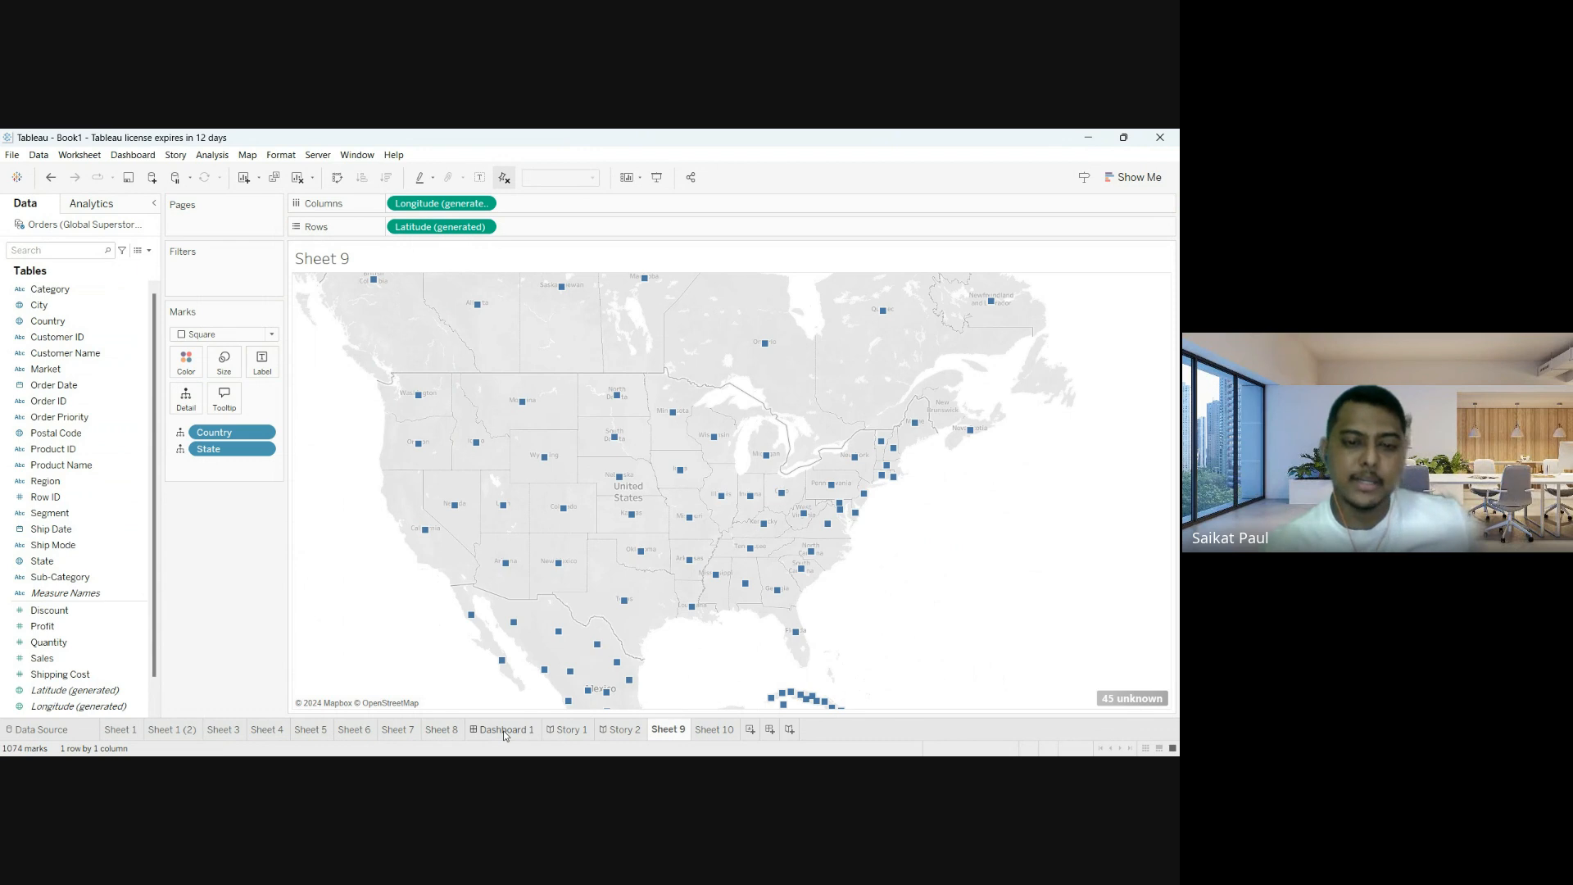
# Create another dashboard with the Sheet 9 map and place the Sheet 10 bar chart below it.
pyautogui.click(771, 729)
pyautogui.scroll(-1, 66, 484)
pyautogui.moveTo(166, 450); pyautogui.dragTo(362, 311)
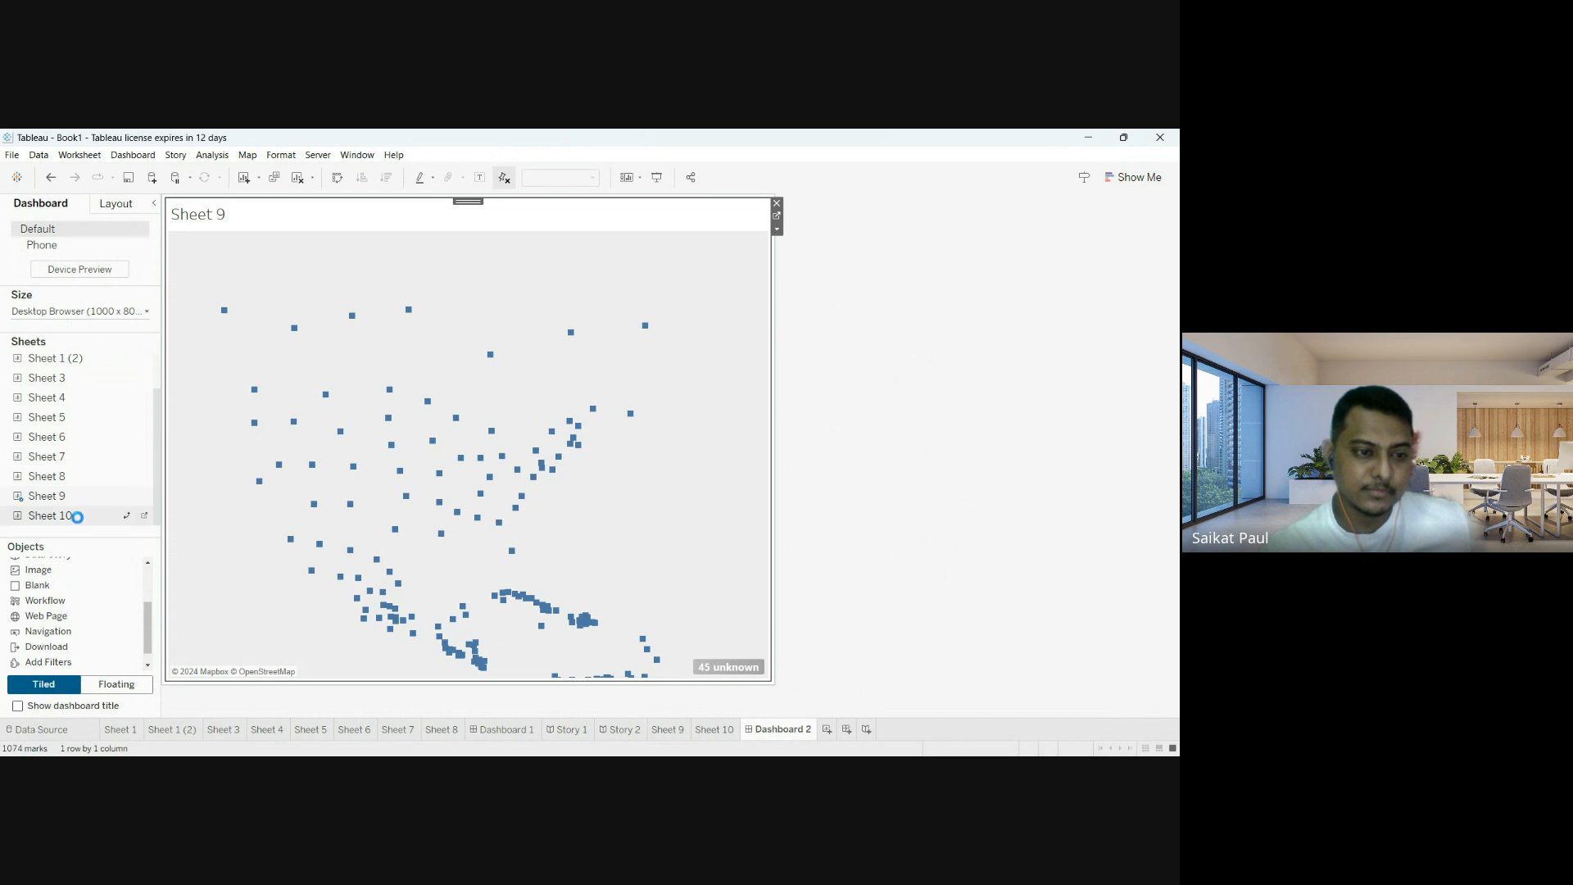
pyautogui.moveTo(61, 516); pyautogui.dragTo(439, 552)
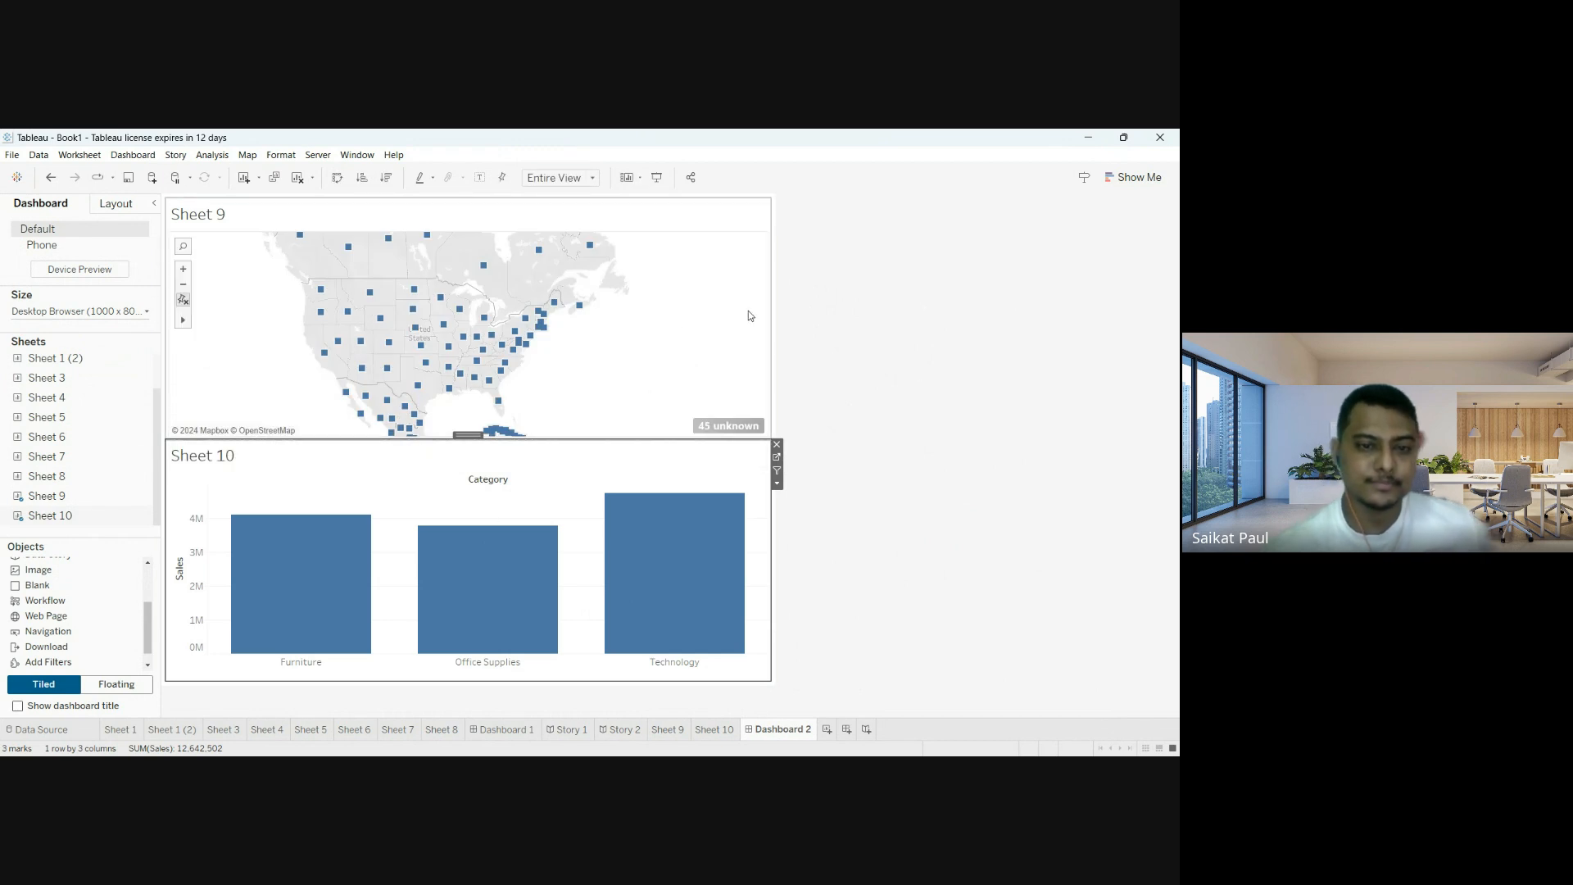
# Try using the Sheet 9 map as a filter with a northeastern state selected and turn the filter off again.
pyautogui.click(459, 314)
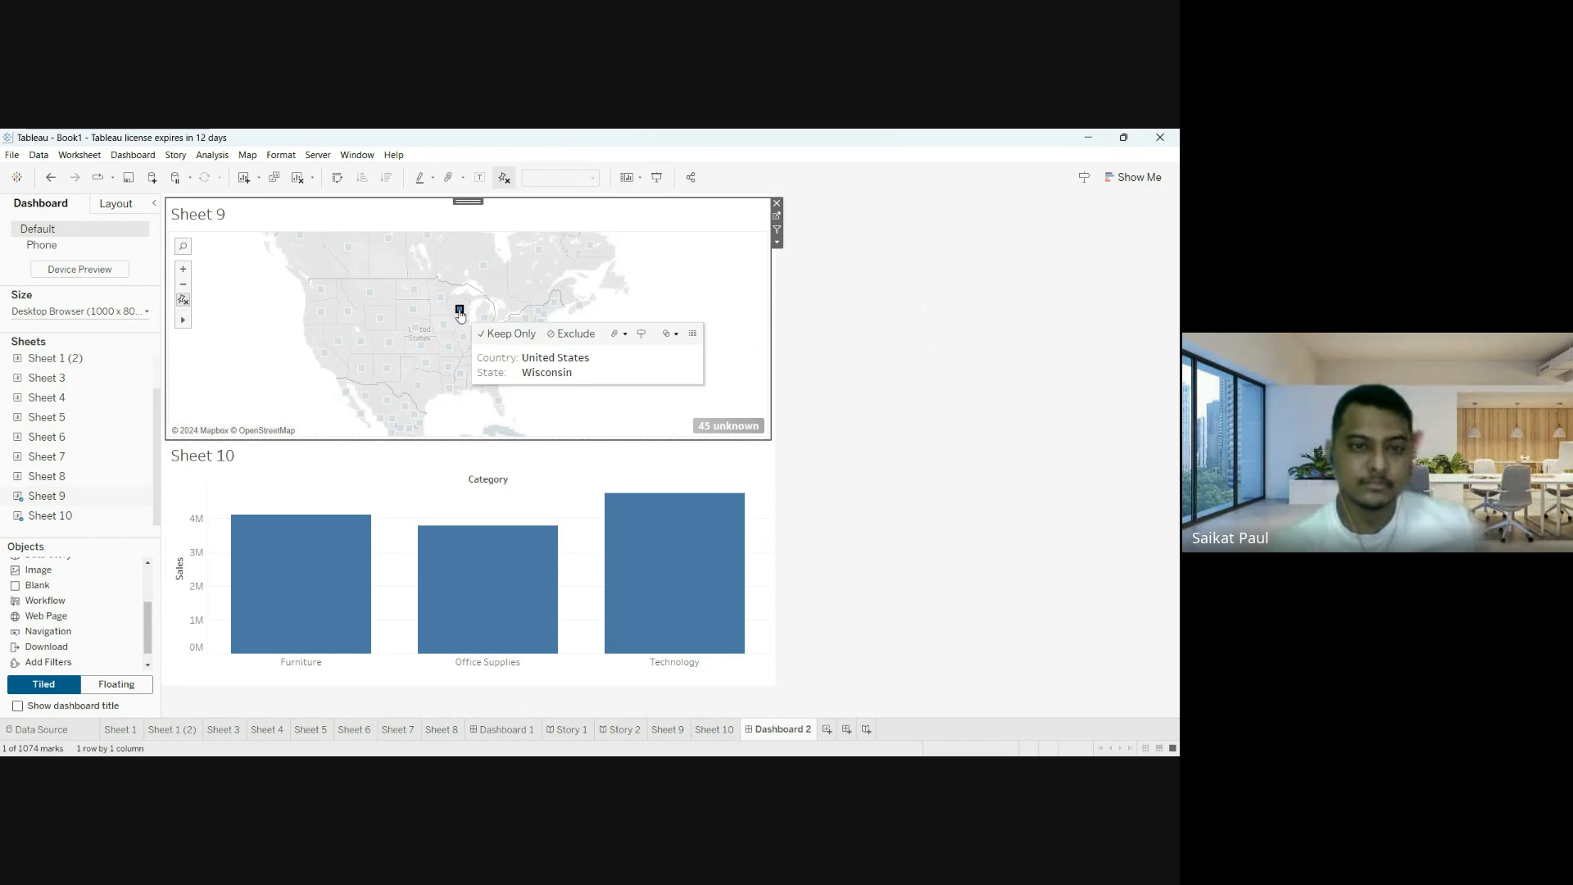
pyautogui.click(459, 314)
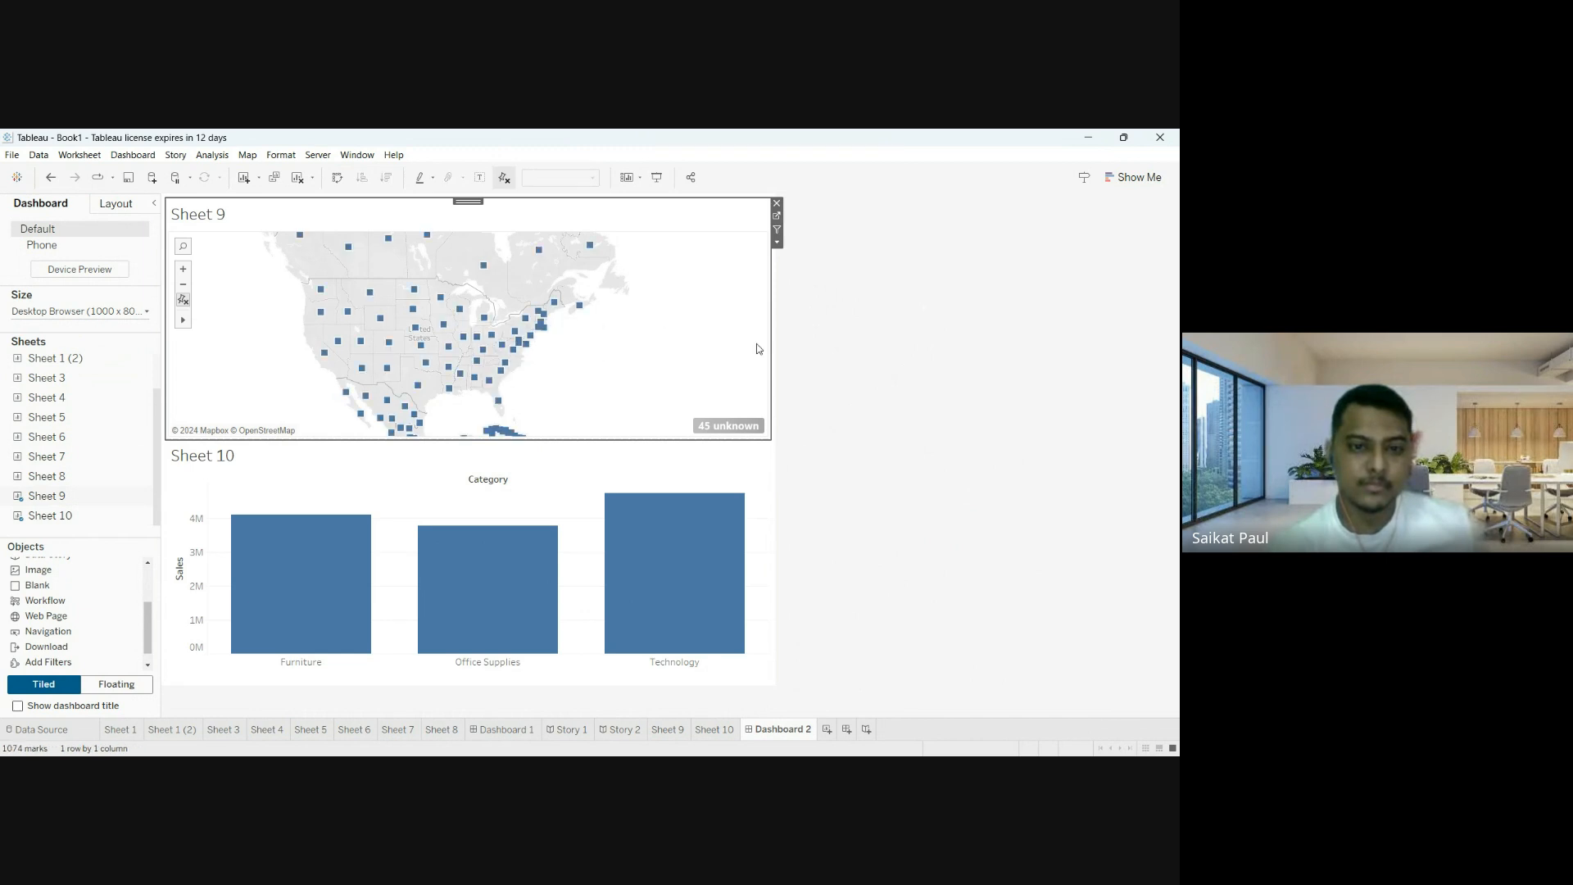
pyautogui.click(777, 231)
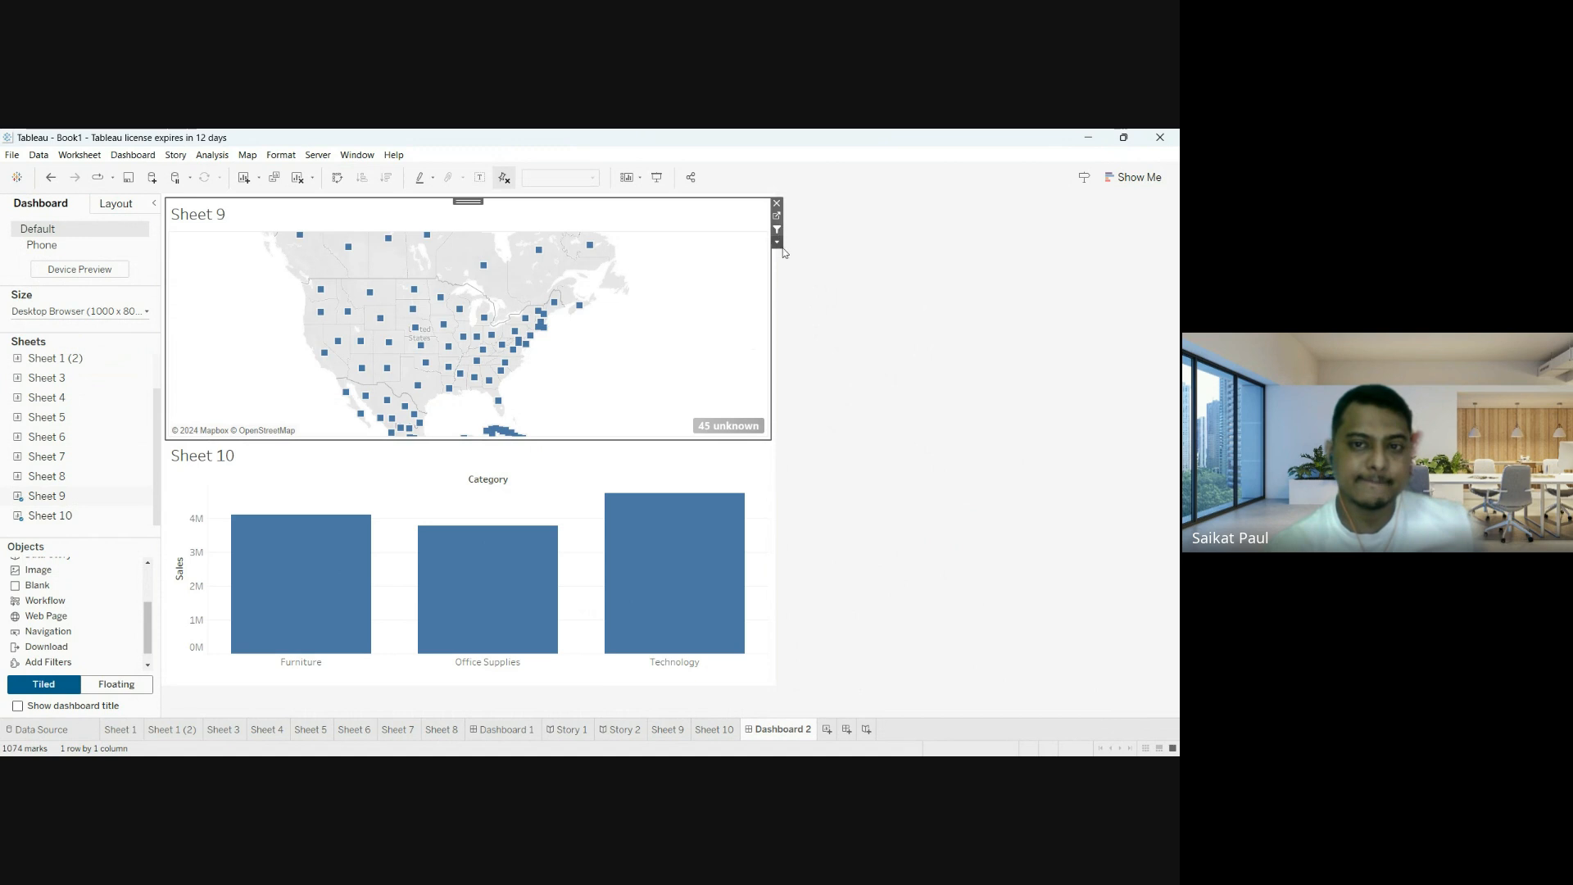
pyautogui.click(545, 317)
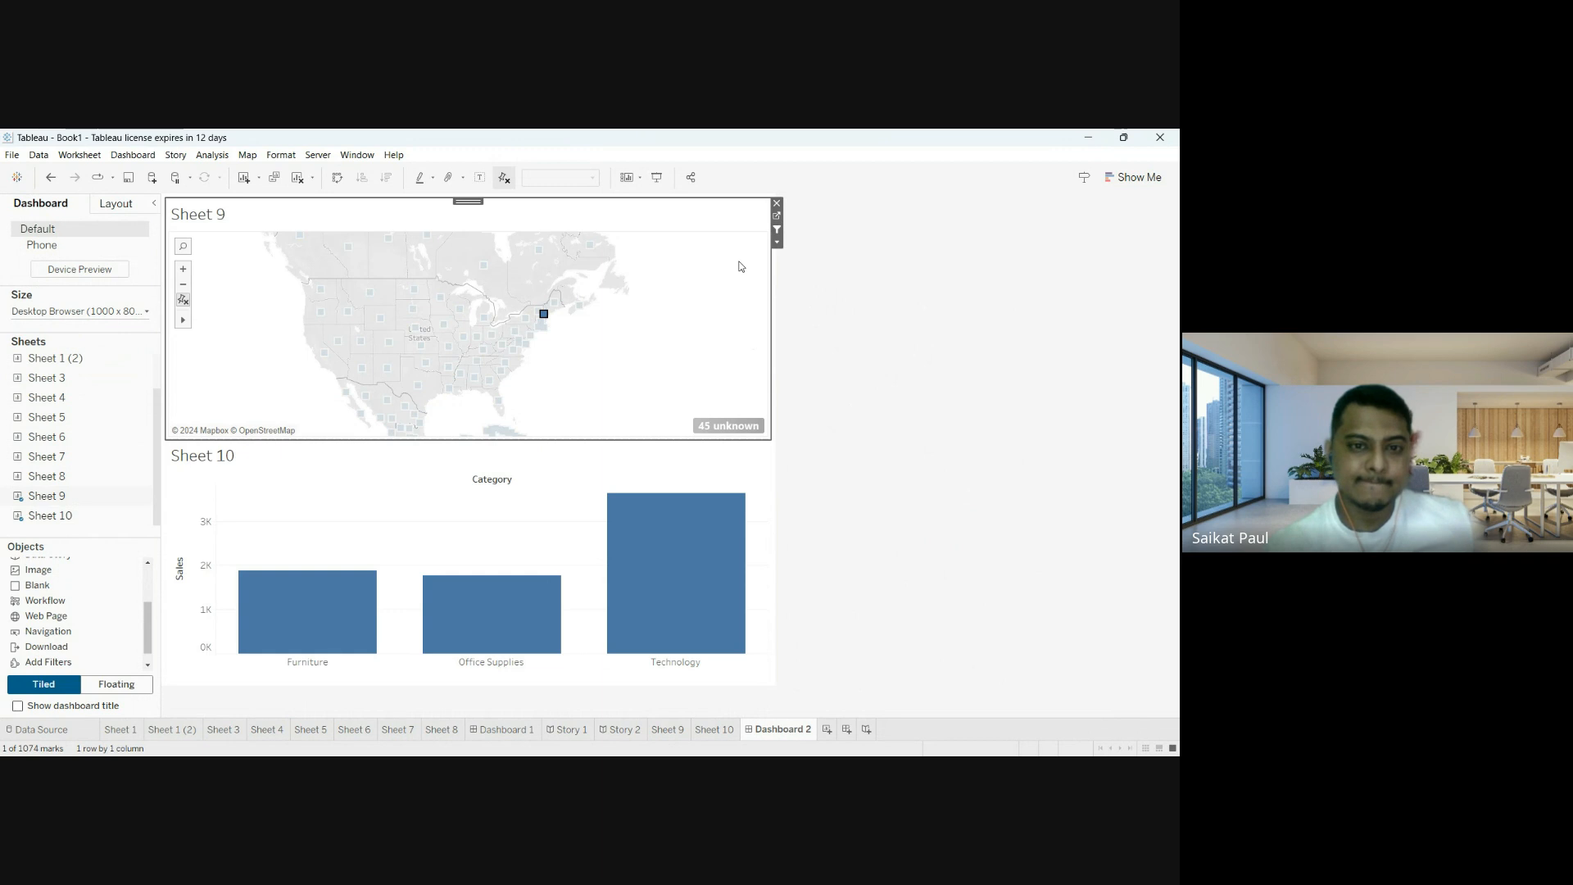
pyautogui.scroll(1, 555, 314)
pyautogui.scroll(3, 549, 318)
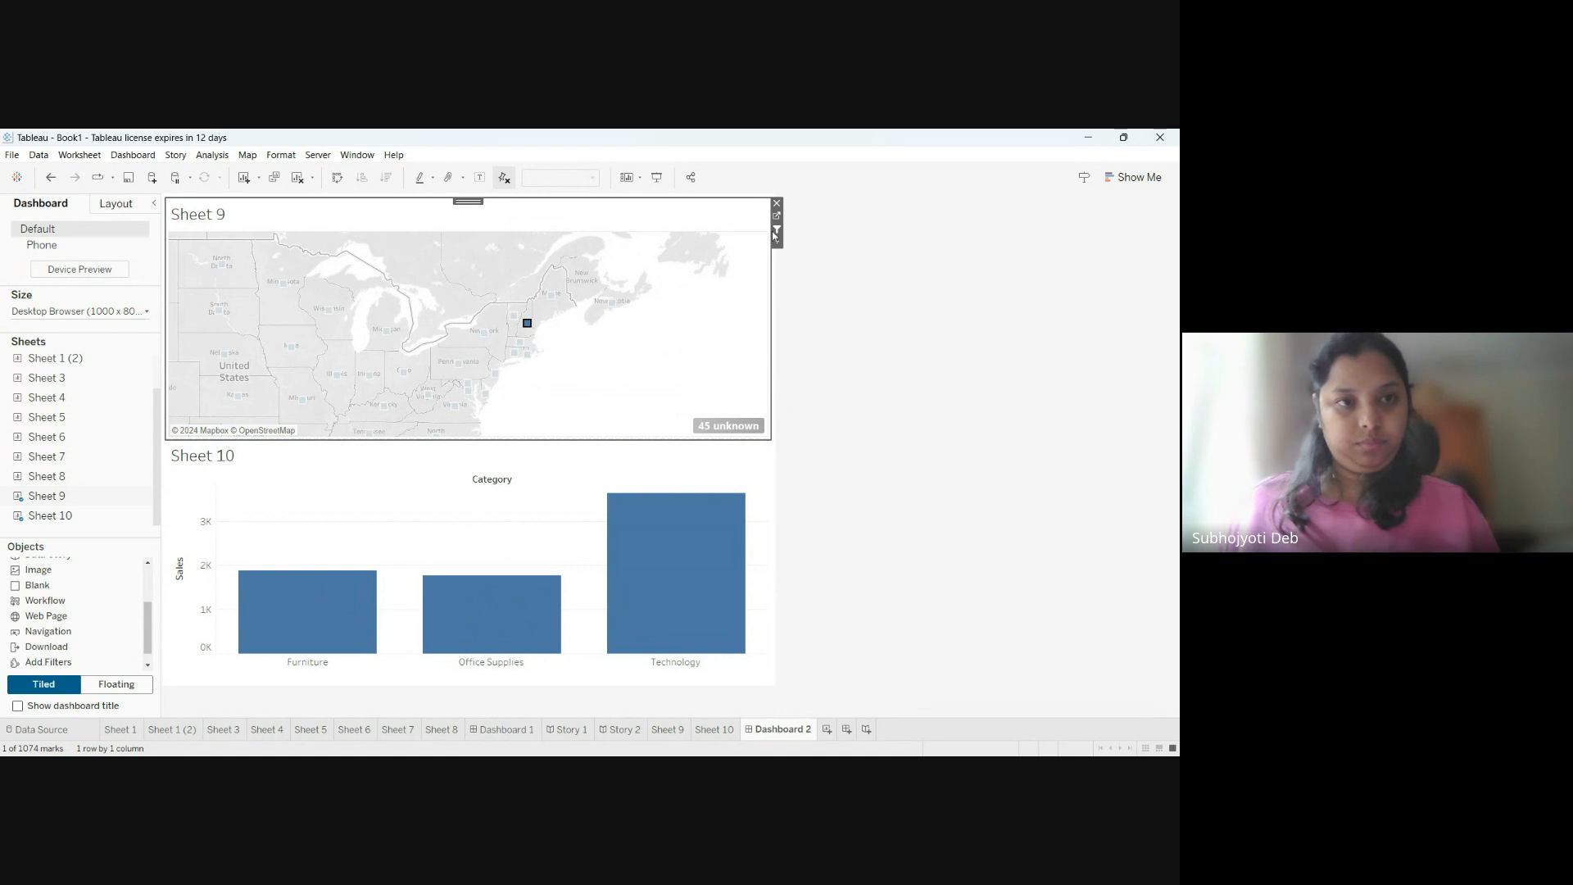
pyautogui.moveTo(541, 324)
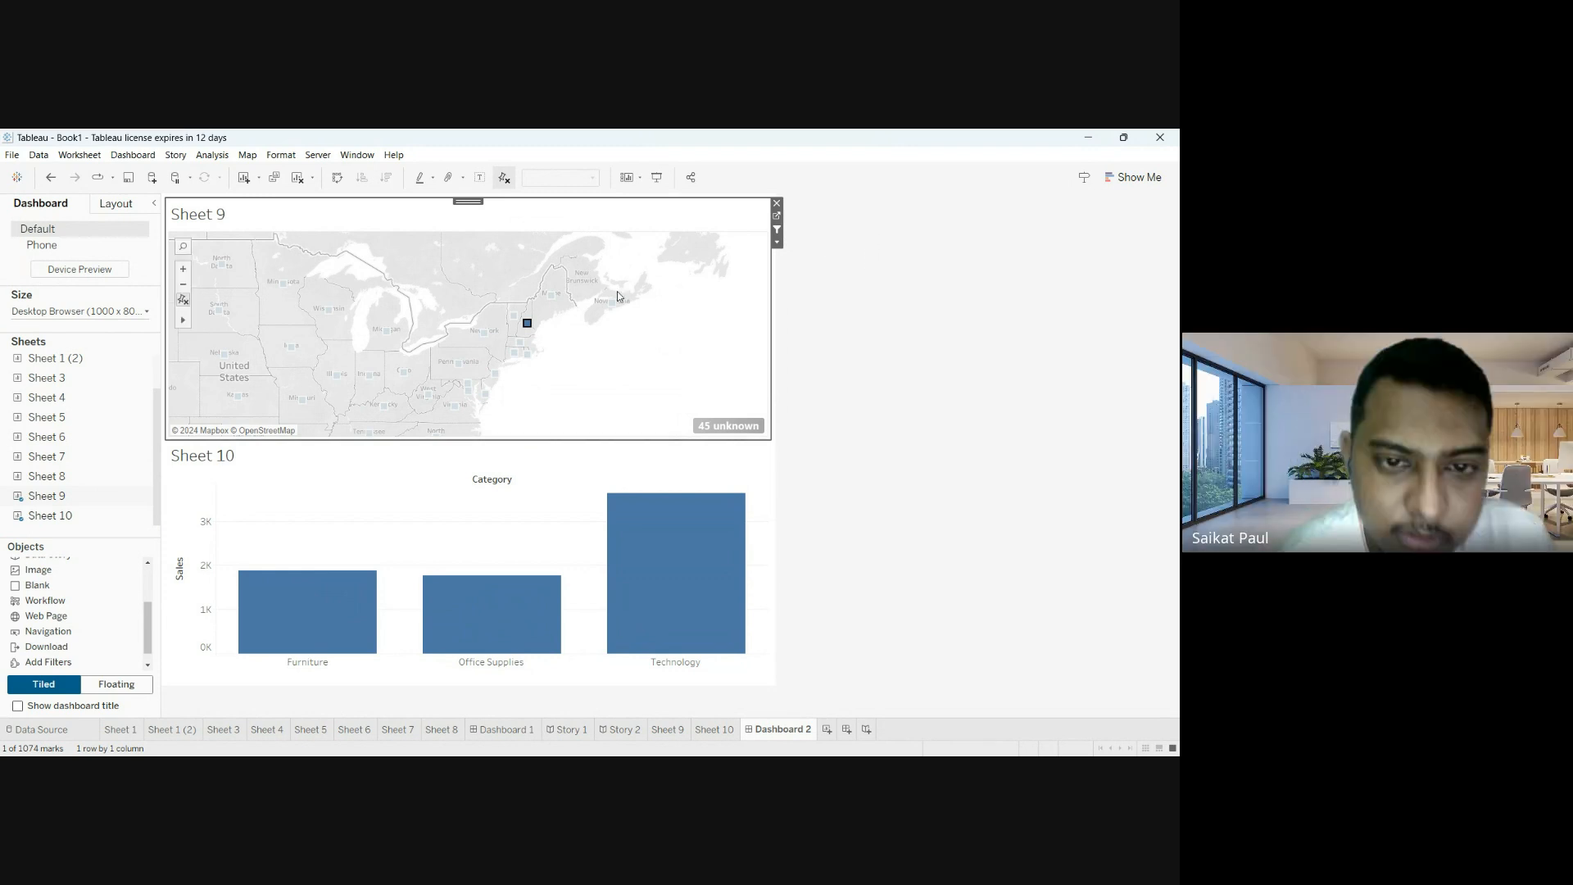
pyautogui.click(778, 233)
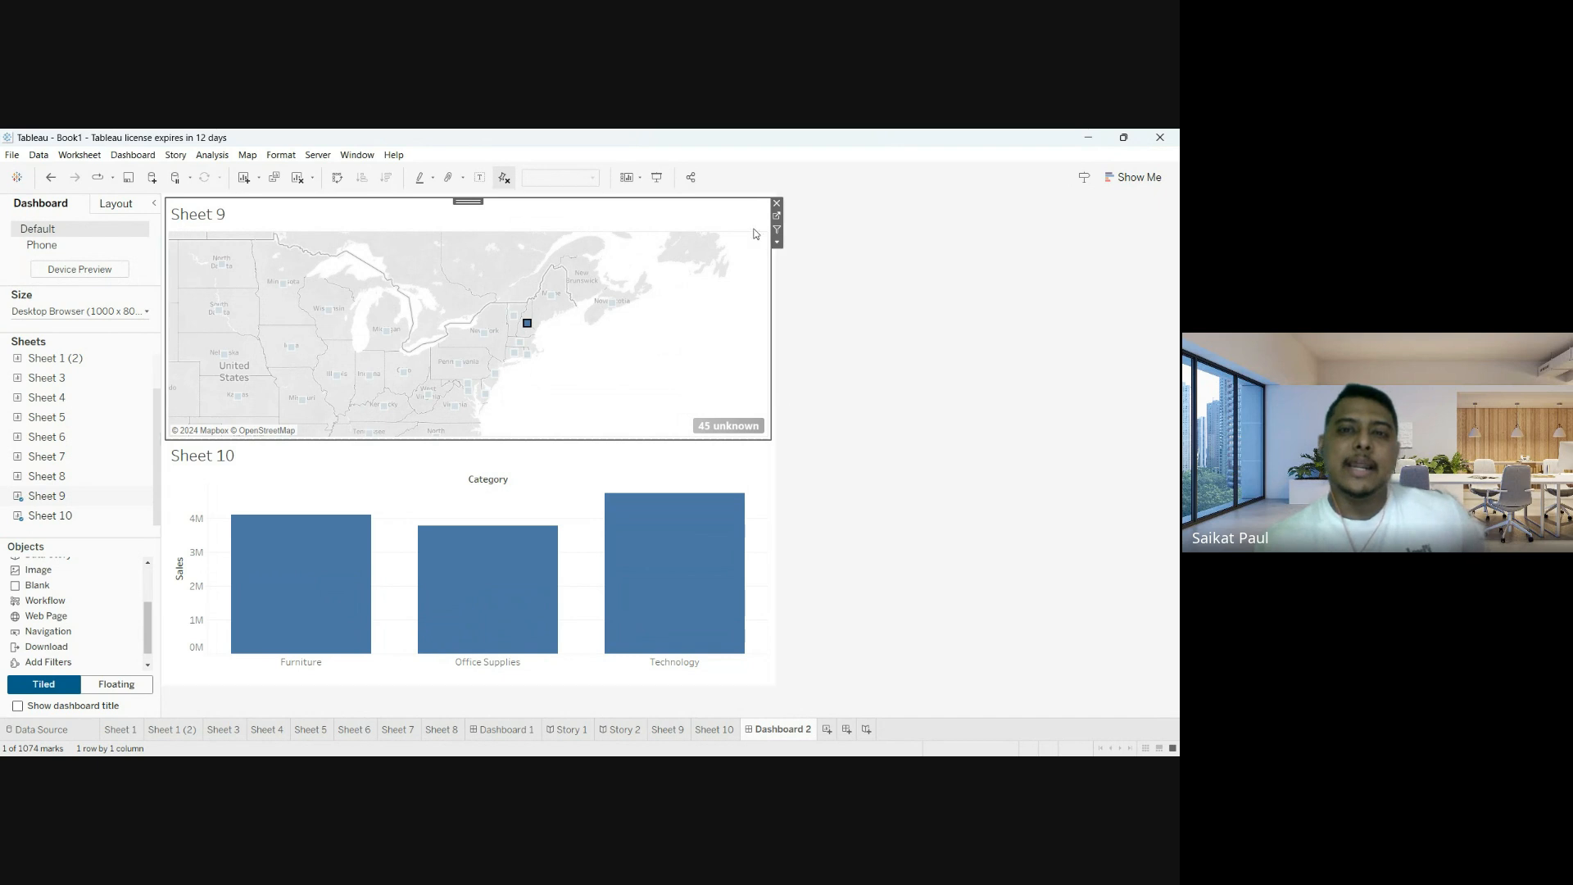
# Select New York and several Midwestern states on the unfiltered map to check the response of the Sheet 10 chart.
pyautogui.click(484, 336)
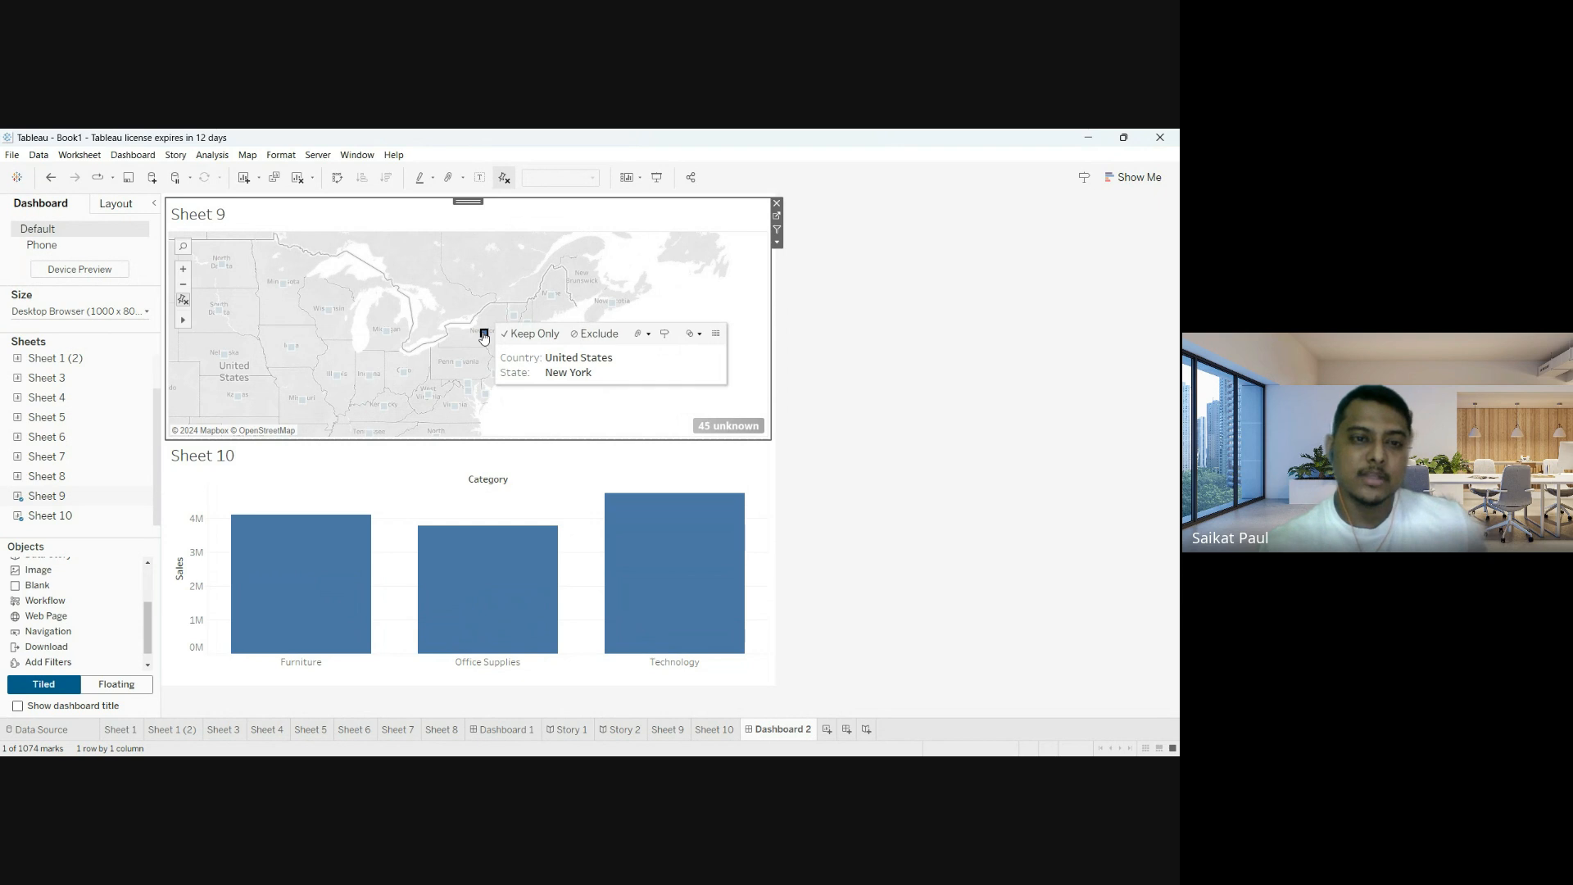
pyautogui.click(305, 357)
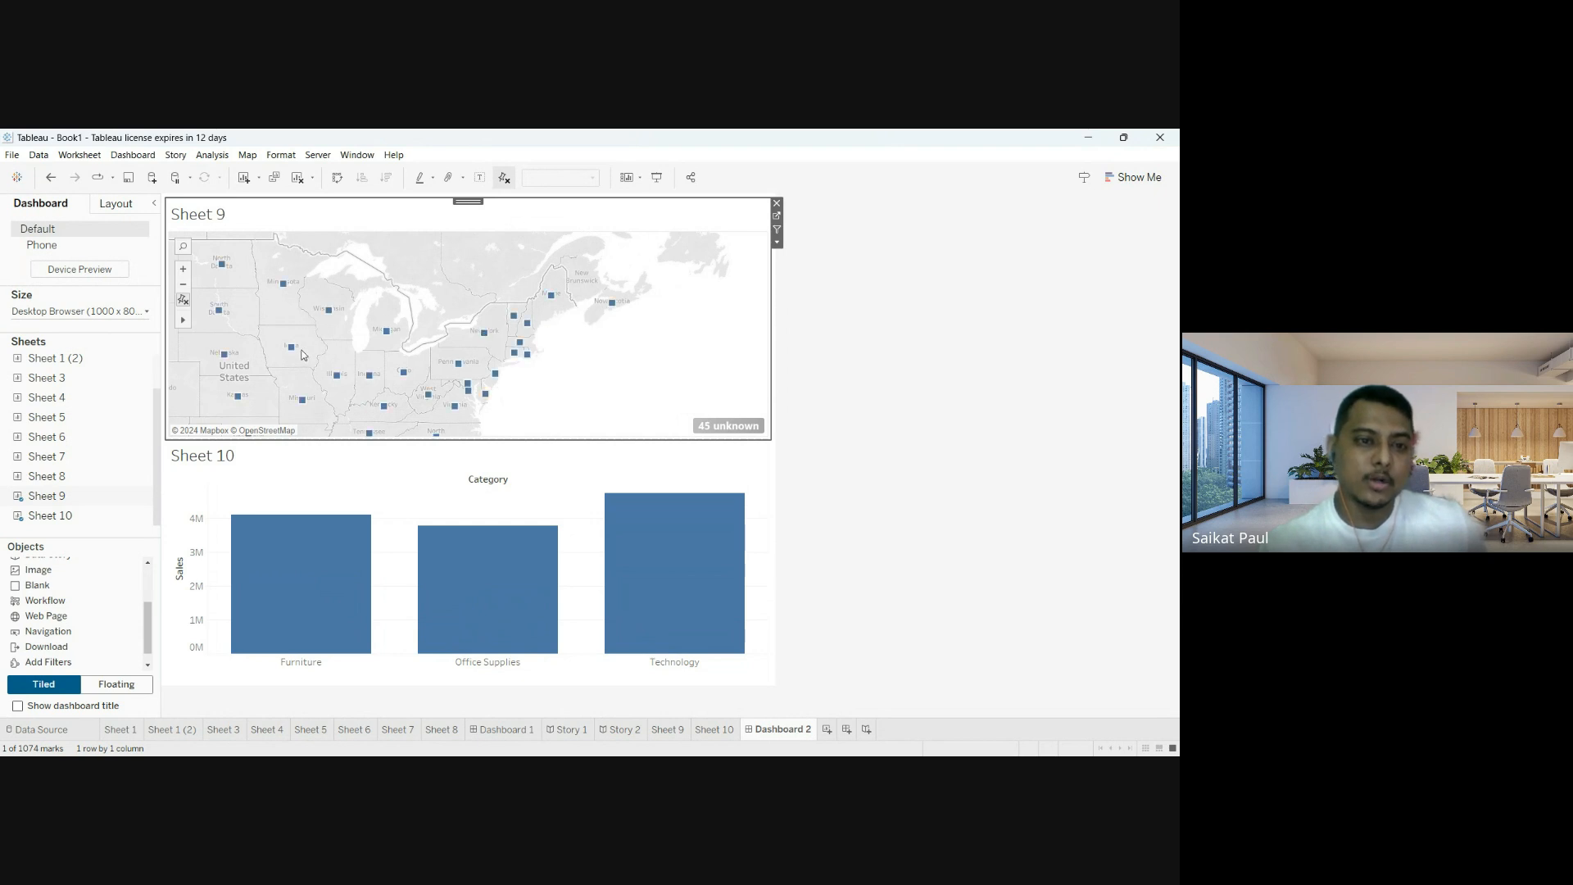
pyautogui.click(292, 349)
pyautogui.click(292, 348)
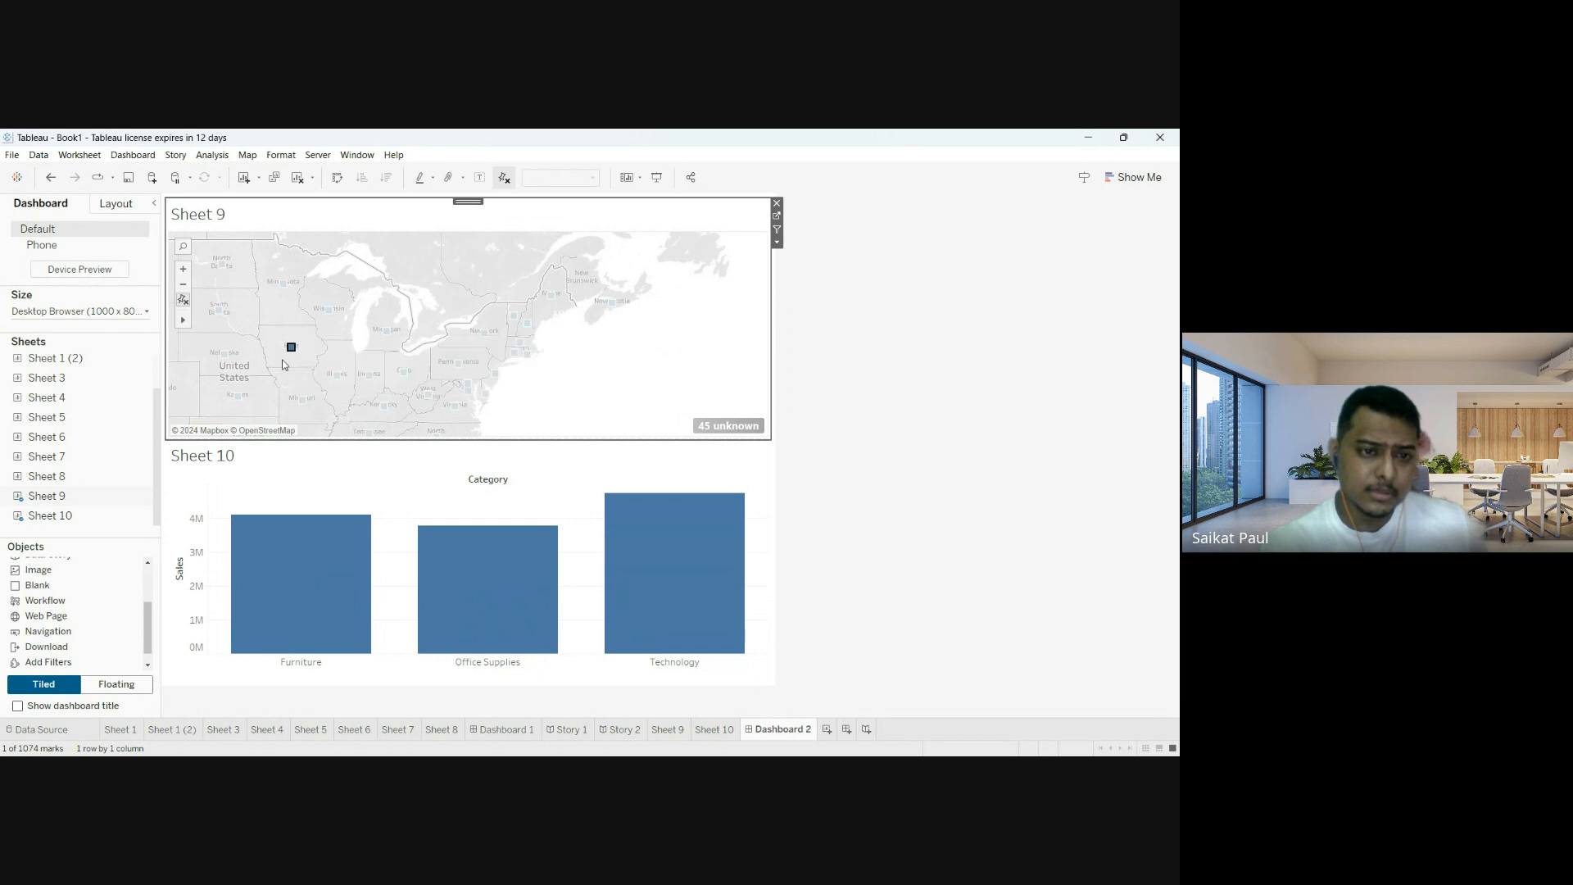
pyautogui.click(238, 397)
pyautogui.click(237, 402)
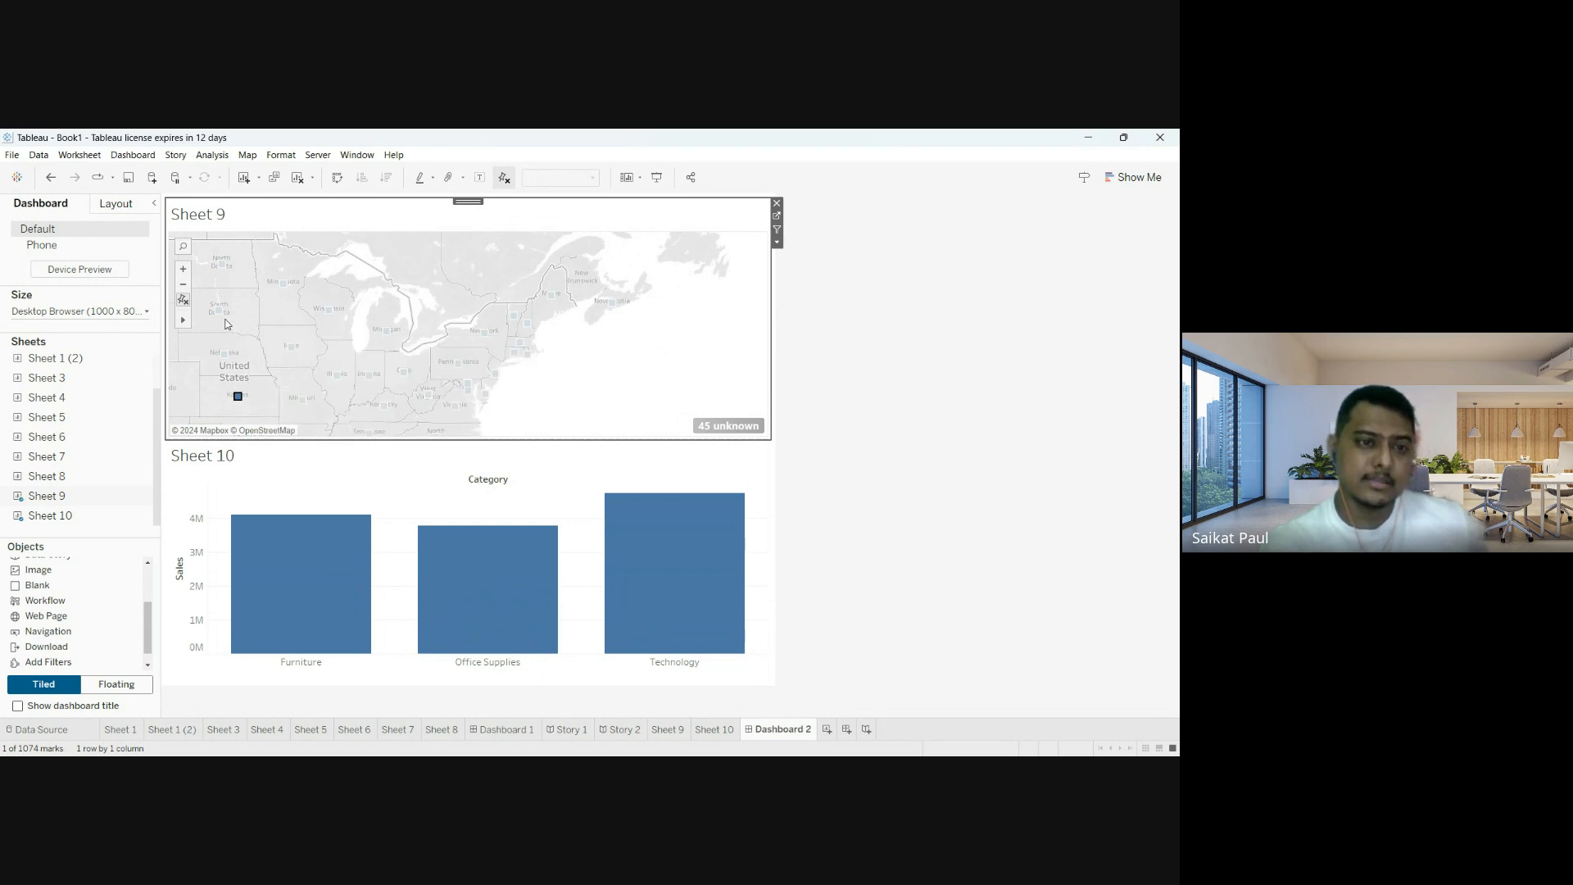
pyautogui.click(219, 311)
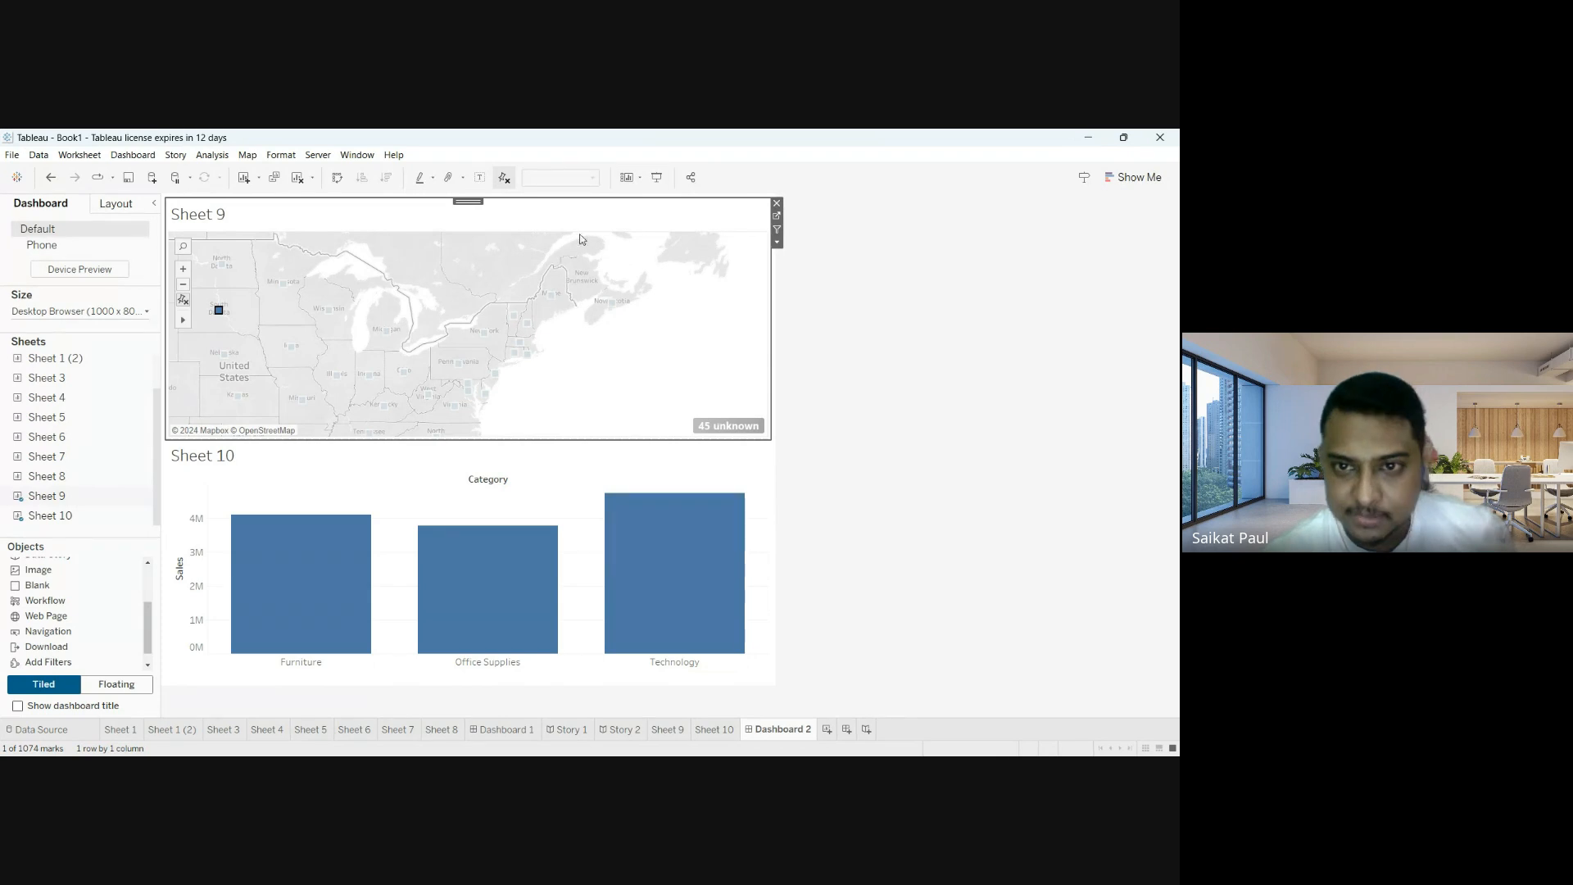
# Try the map as a filter again on New York, Nova Scotia and Wisconsin, and turn the filter off.
pyautogui.click(779, 232)
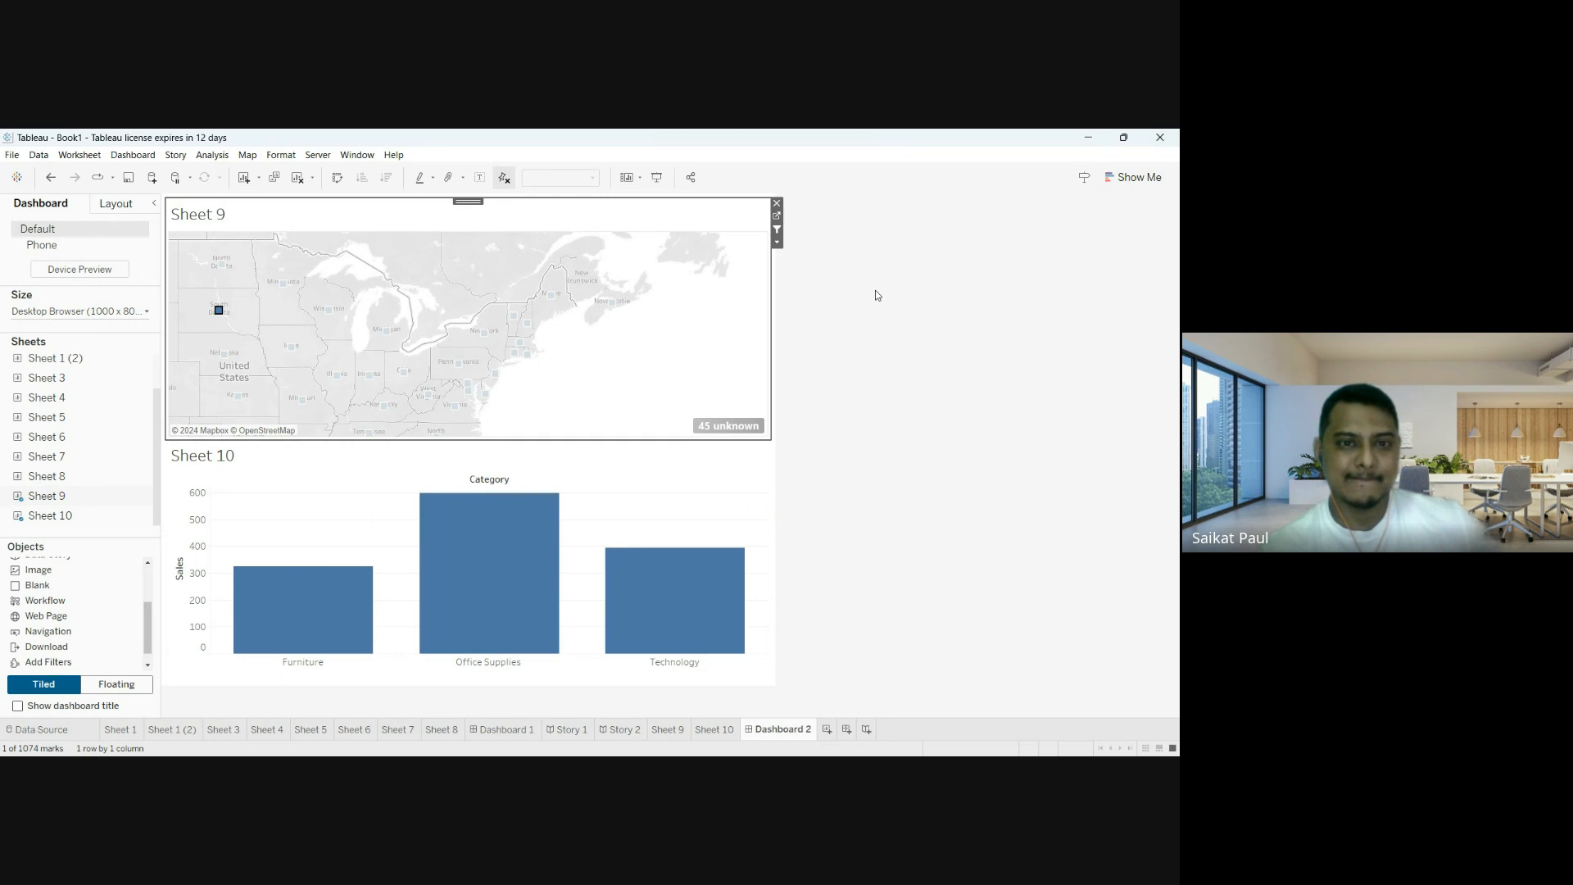
pyautogui.click(484, 335)
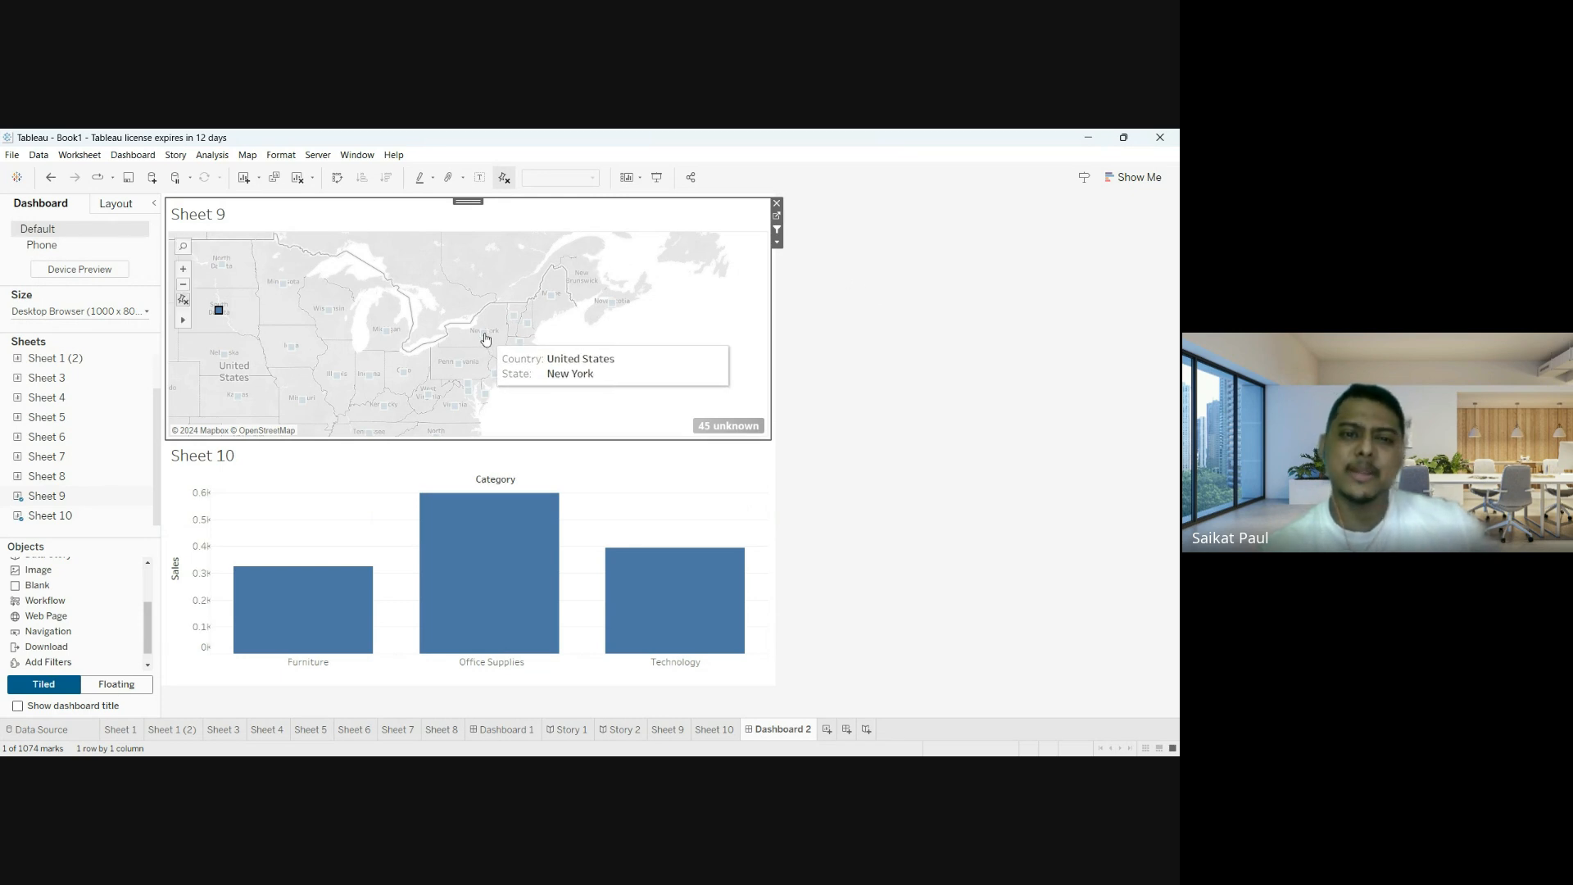
pyautogui.click(612, 304)
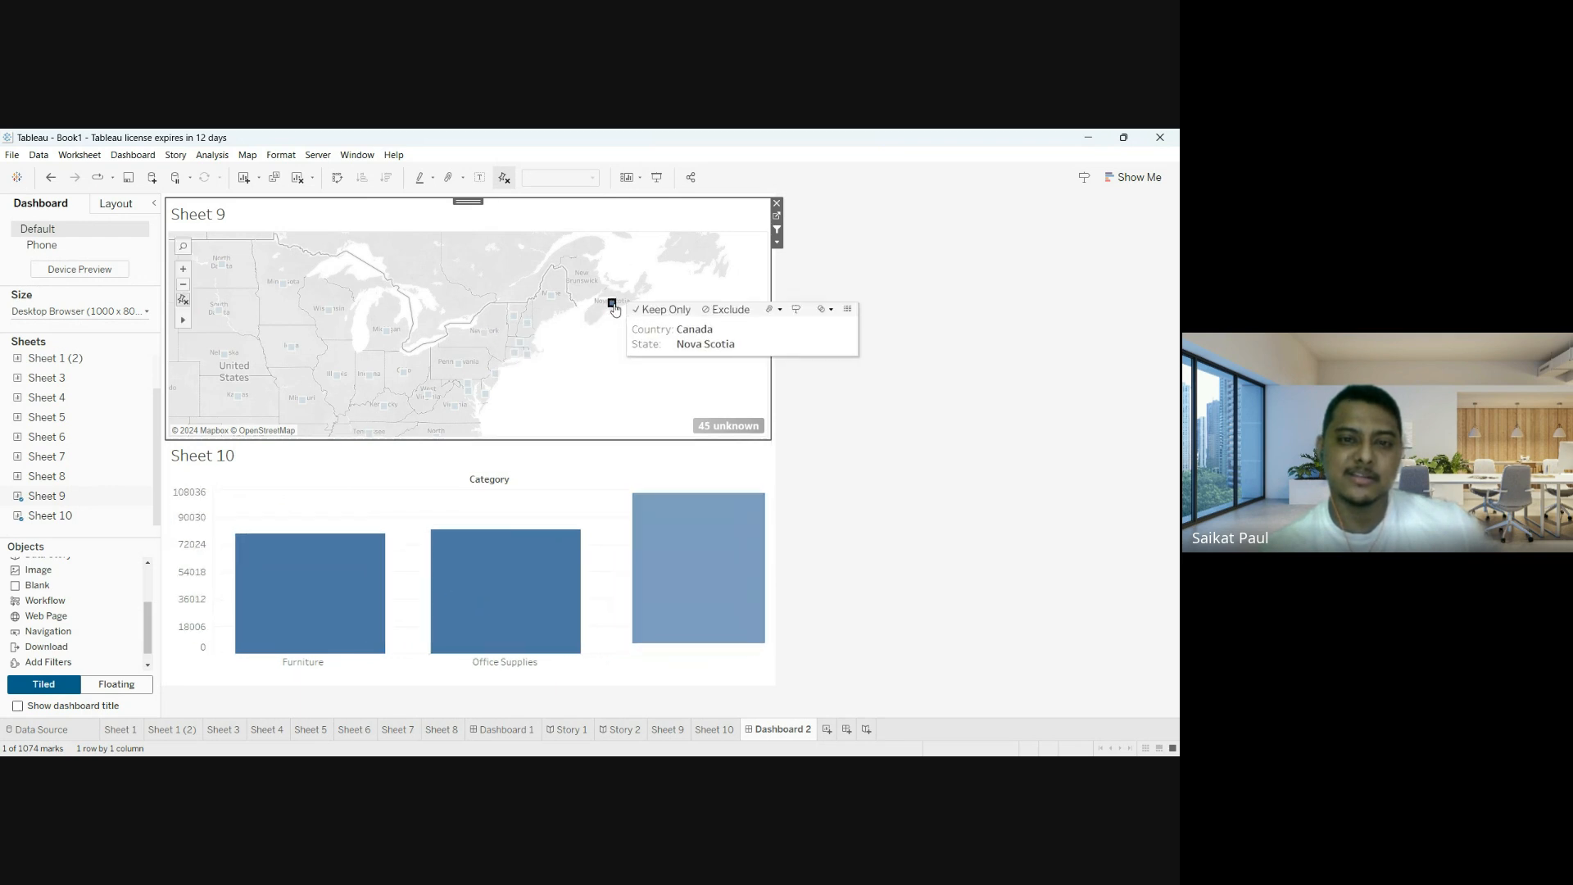
pyautogui.click(581, 278)
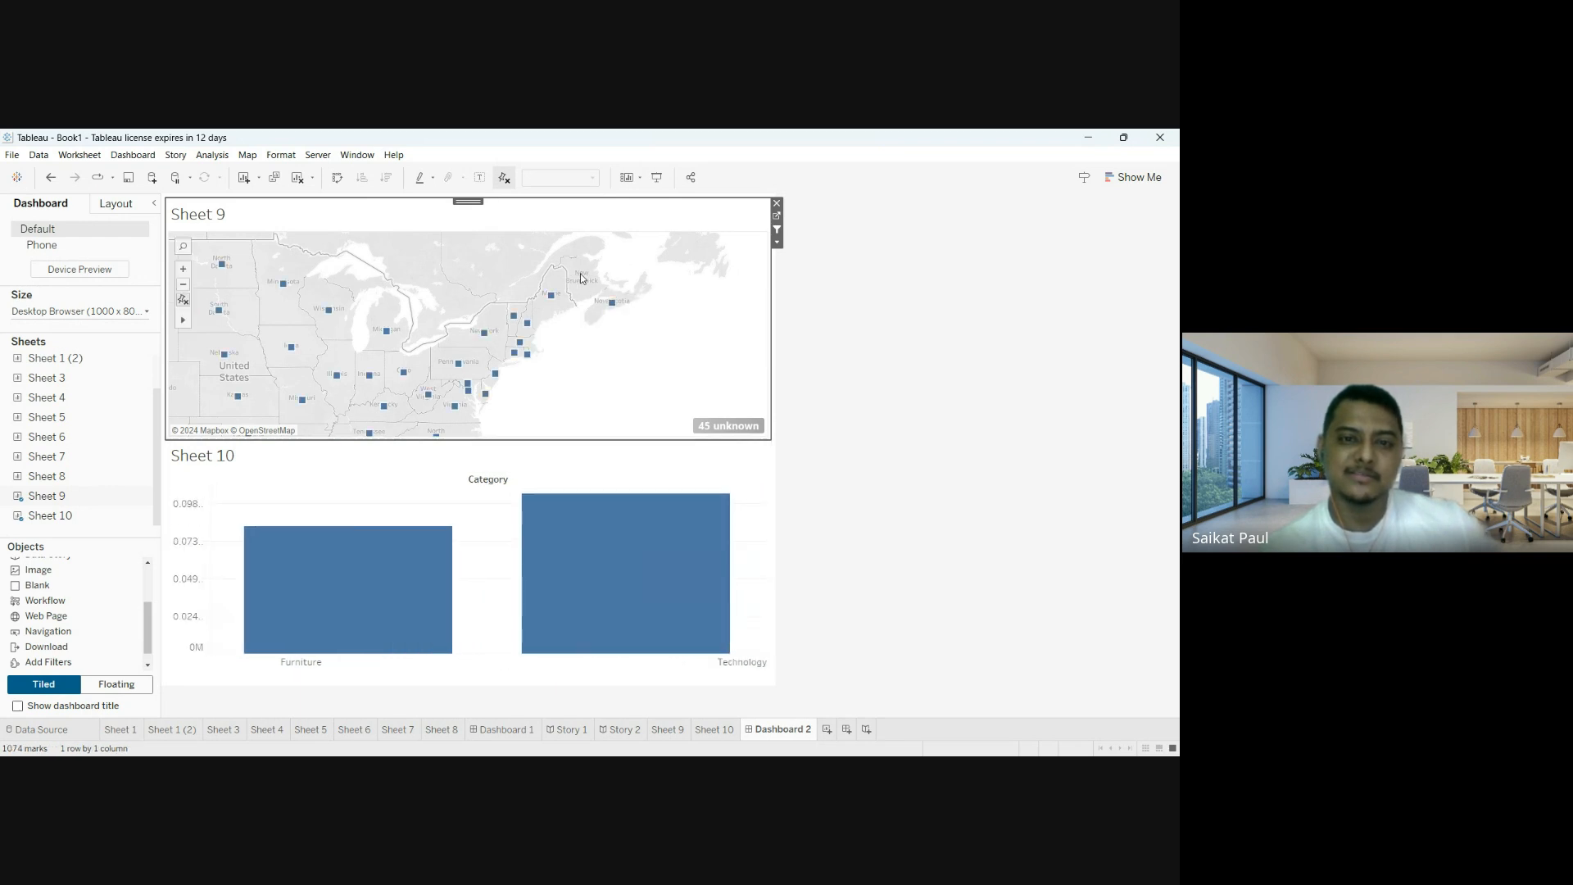
pyautogui.click(328, 310)
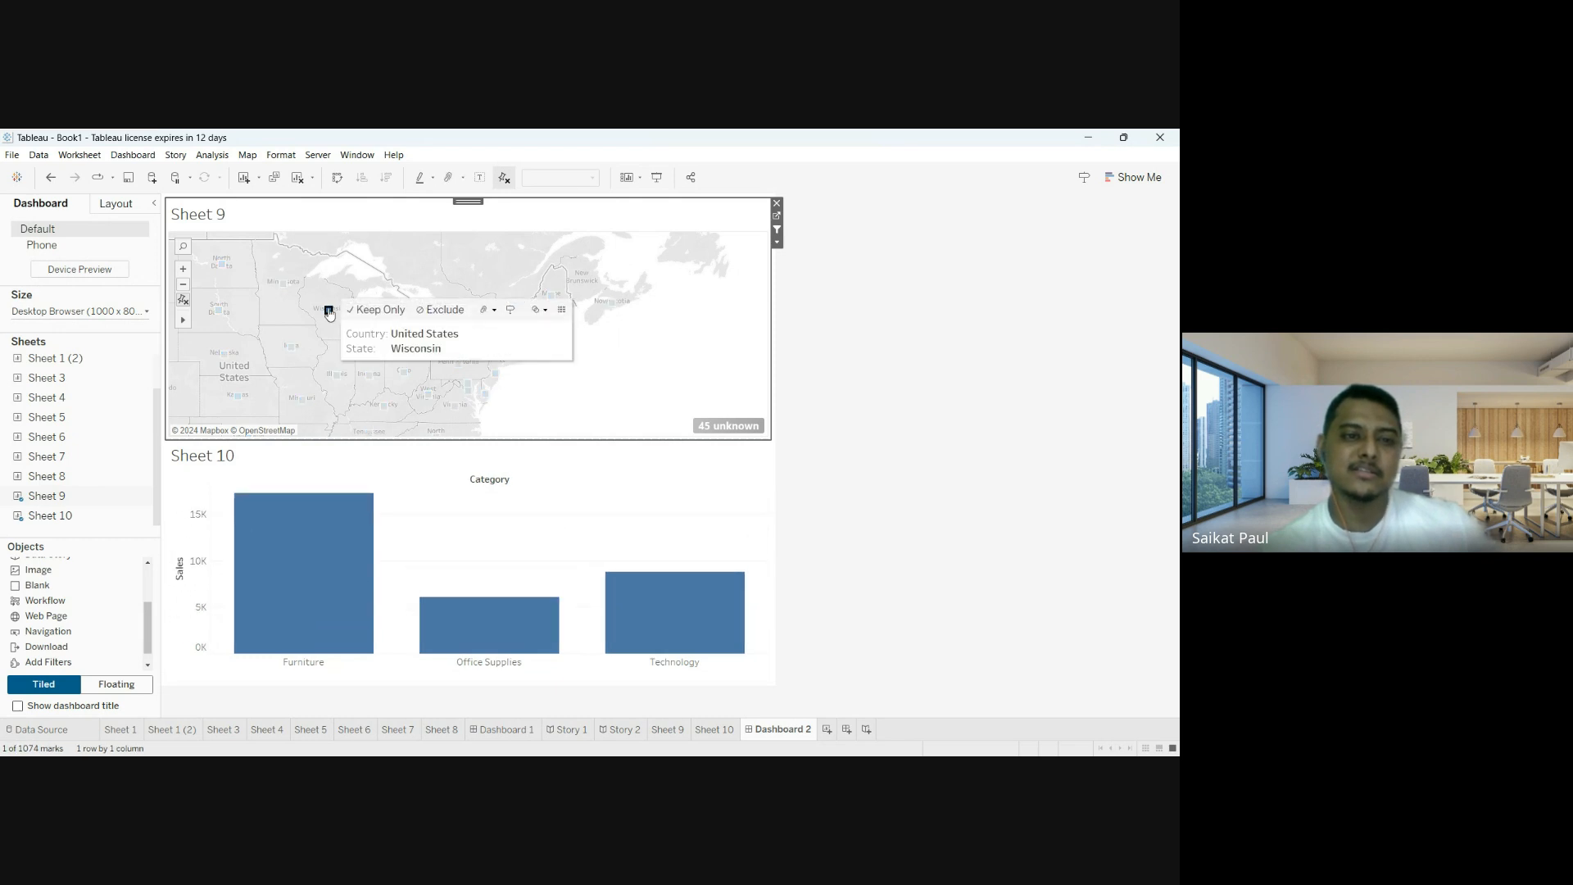
pyautogui.click(290, 349)
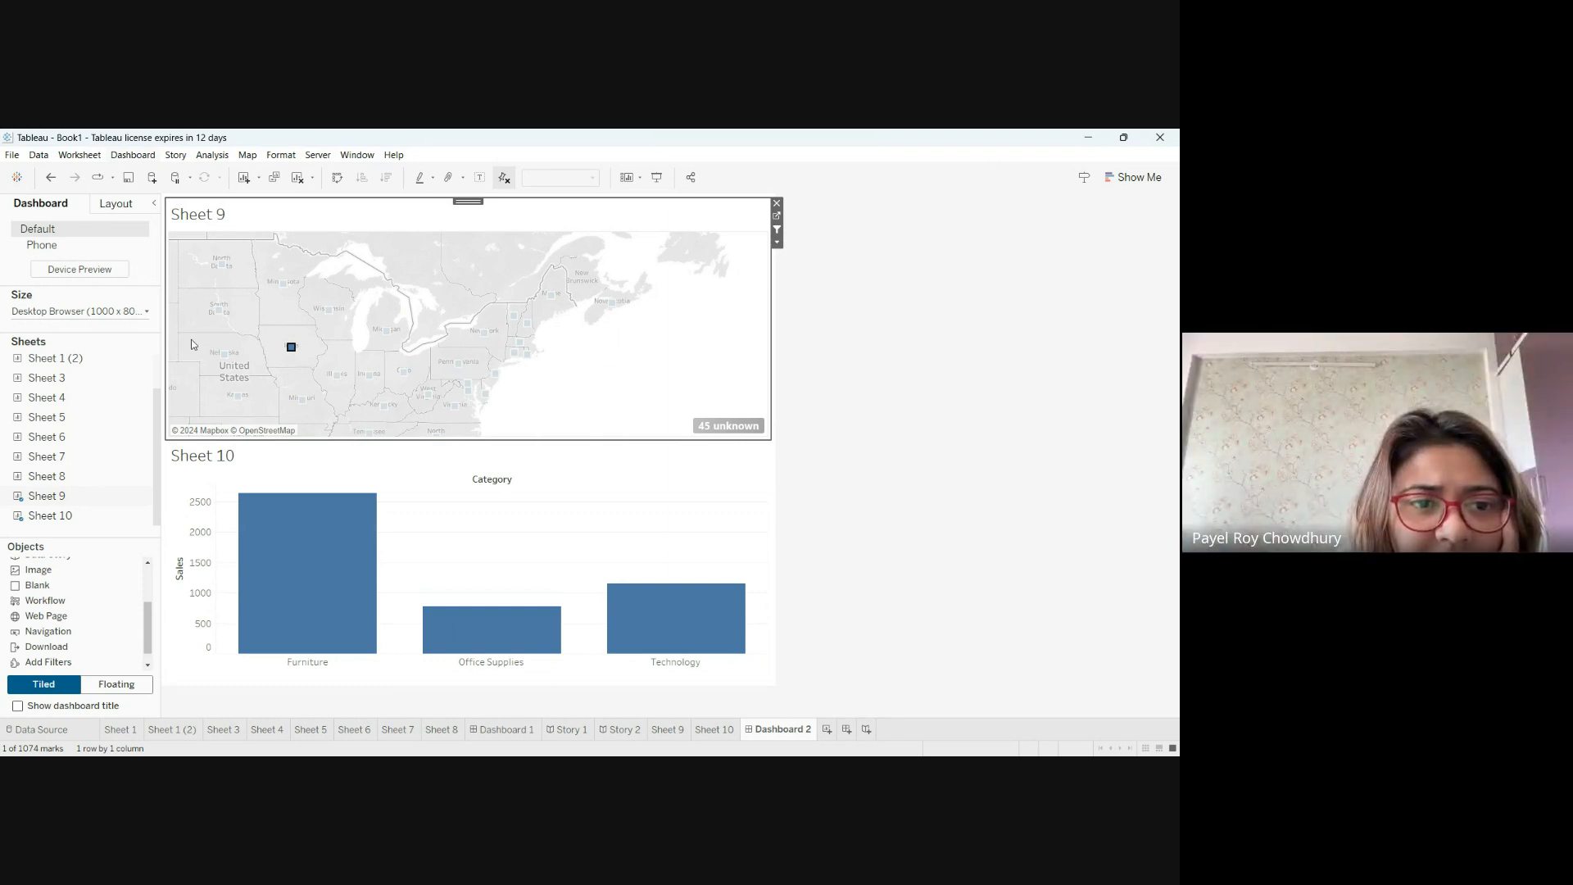
pyautogui.click(777, 232)
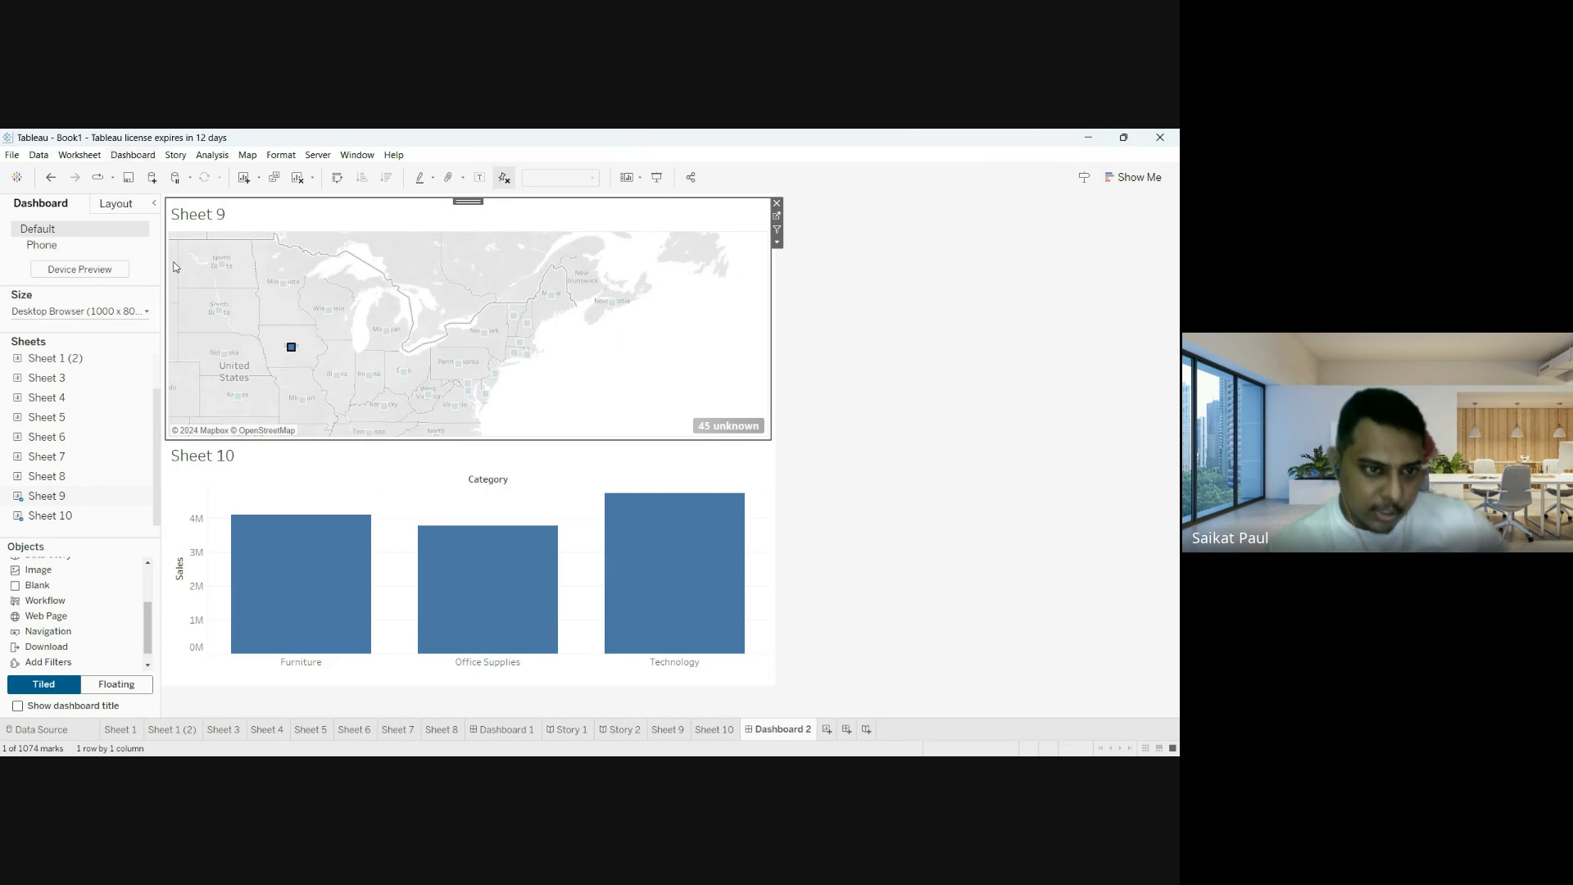
# Select New York, Connecticut and Maine on the map without the filter to compare the category sales bars.
pyautogui.moveTo(174, 346)
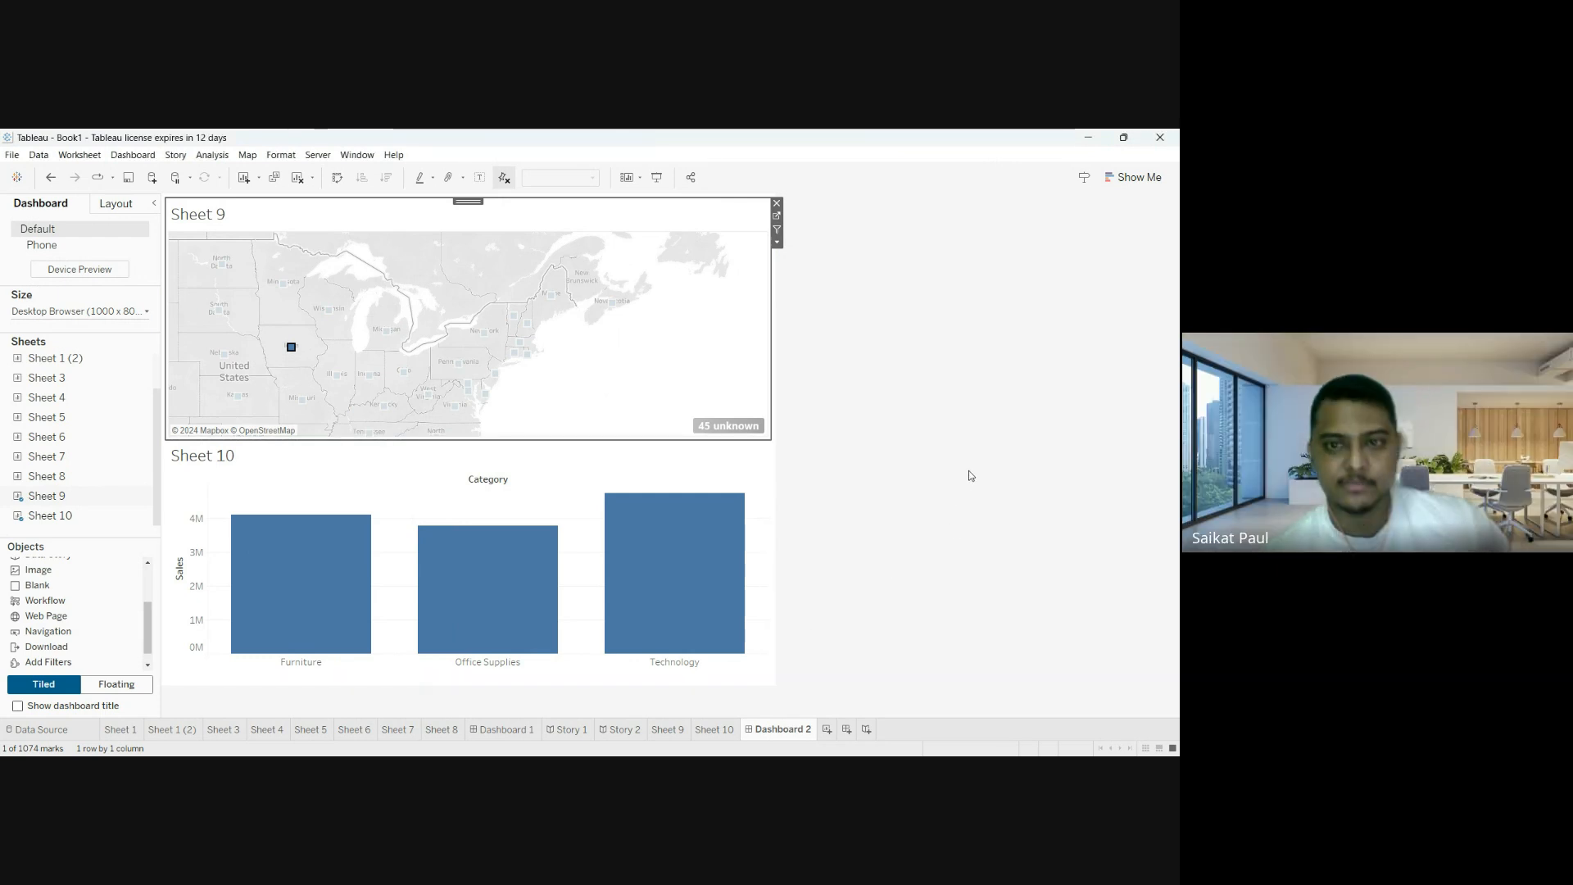
pyautogui.moveTo(484, 336)
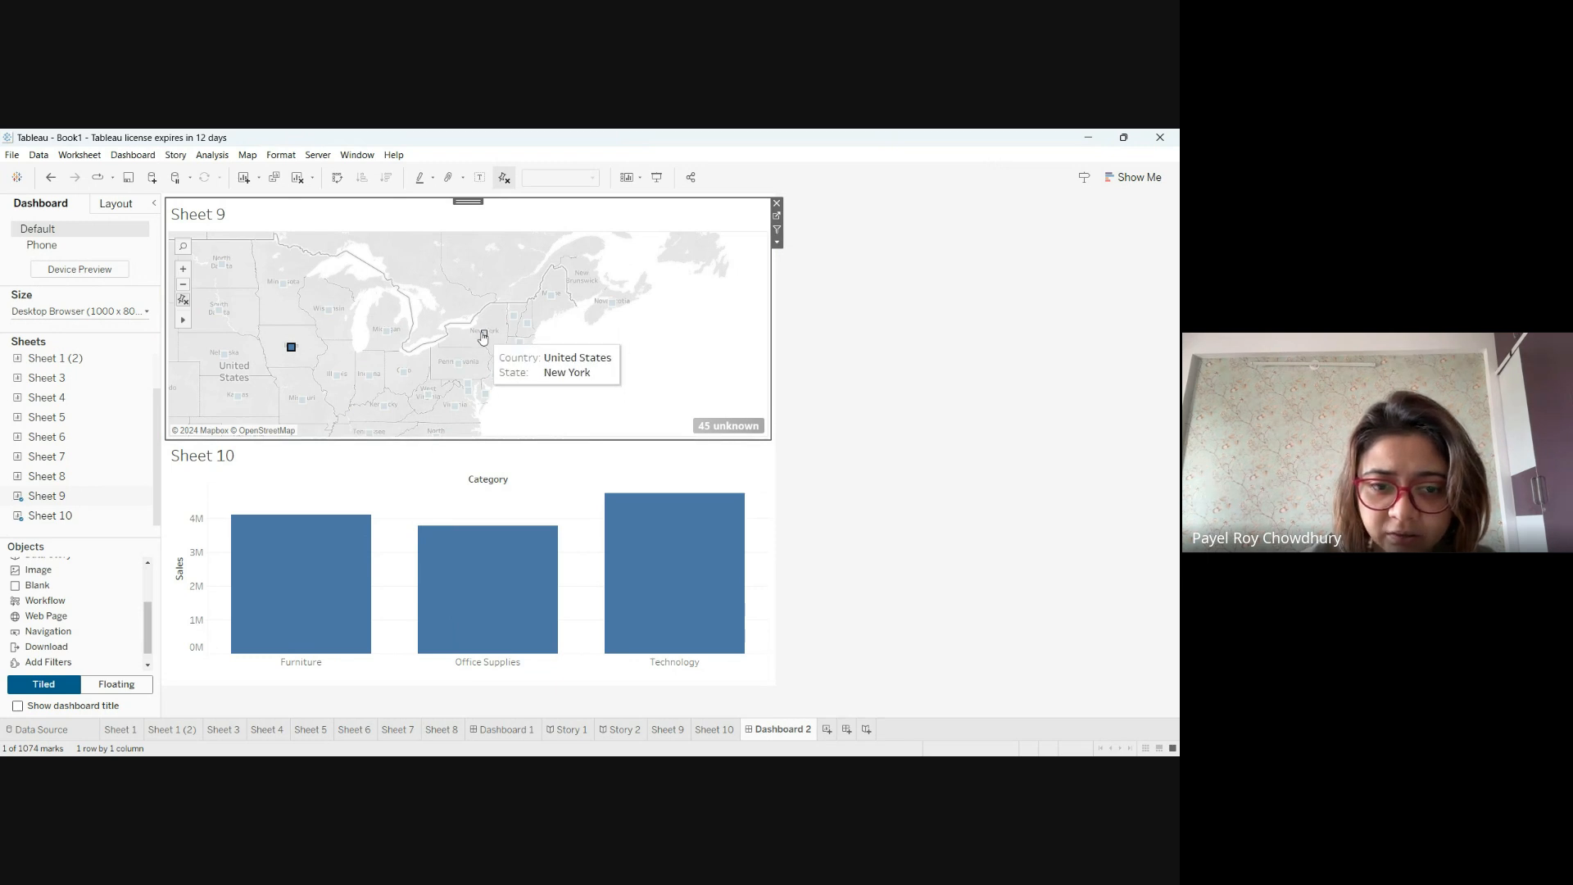
pyautogui.click(483, 336)
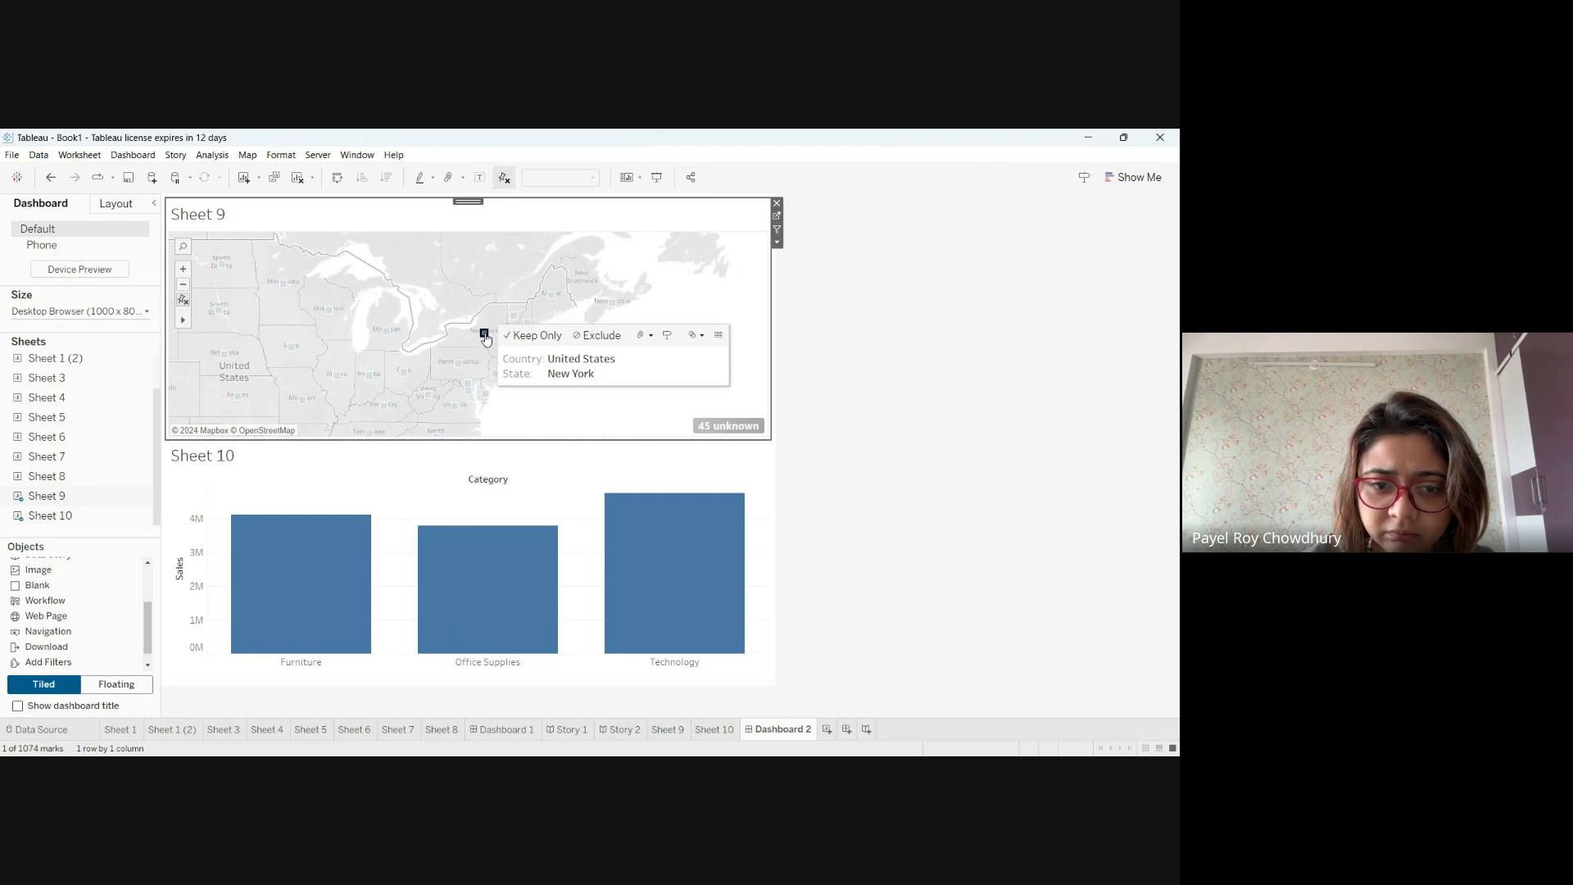
pyautogui.click(564, 319)
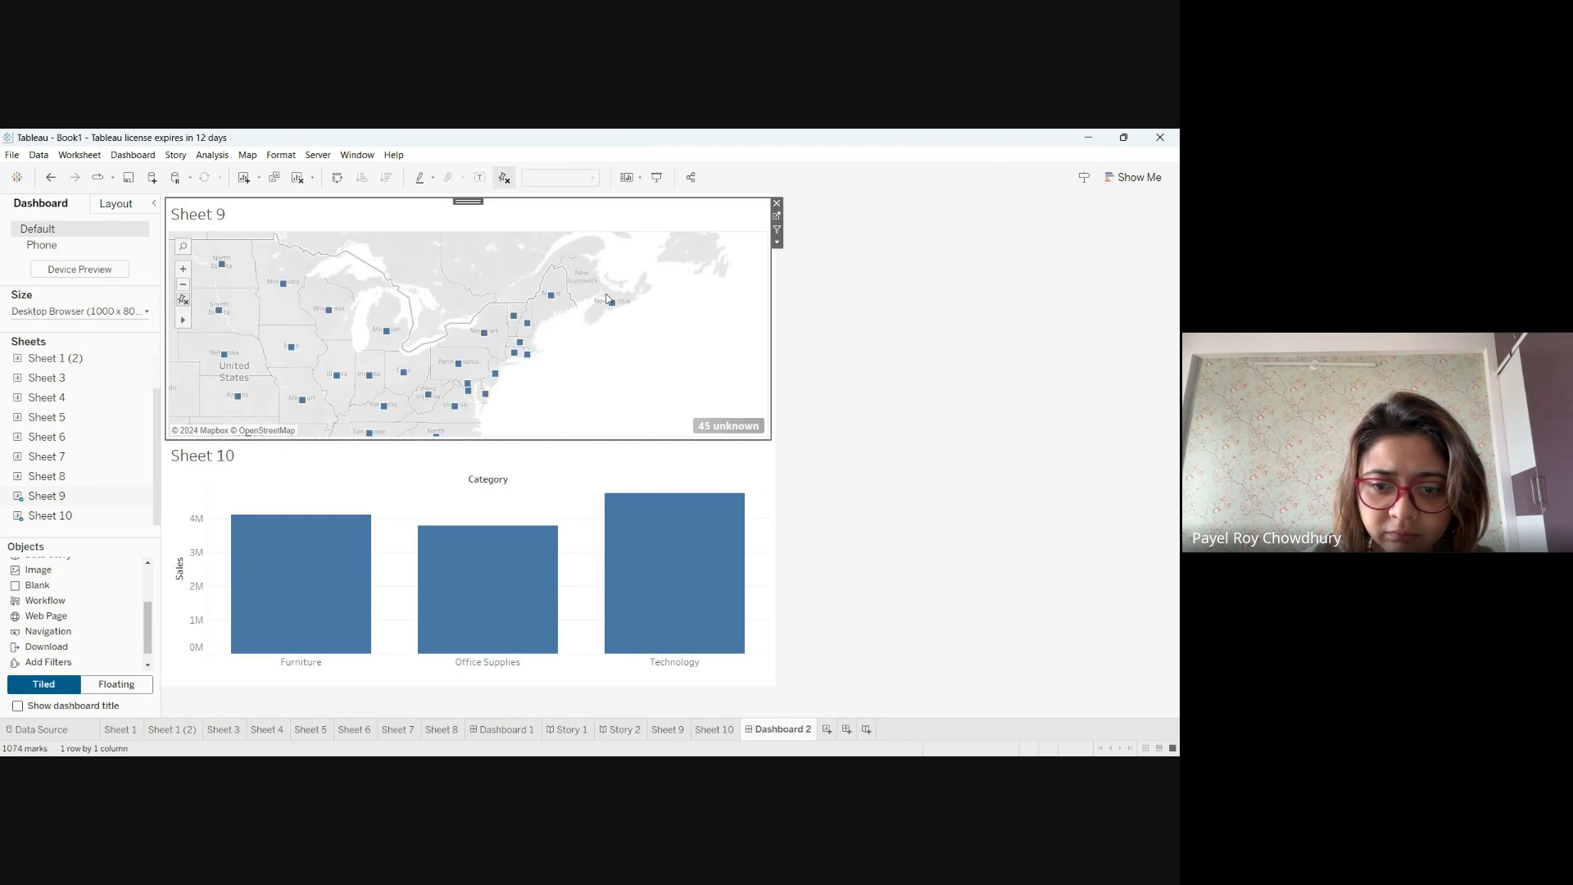
pyautogui.moveTo(612, 305)
pyautogui.moveTo(487, 337)
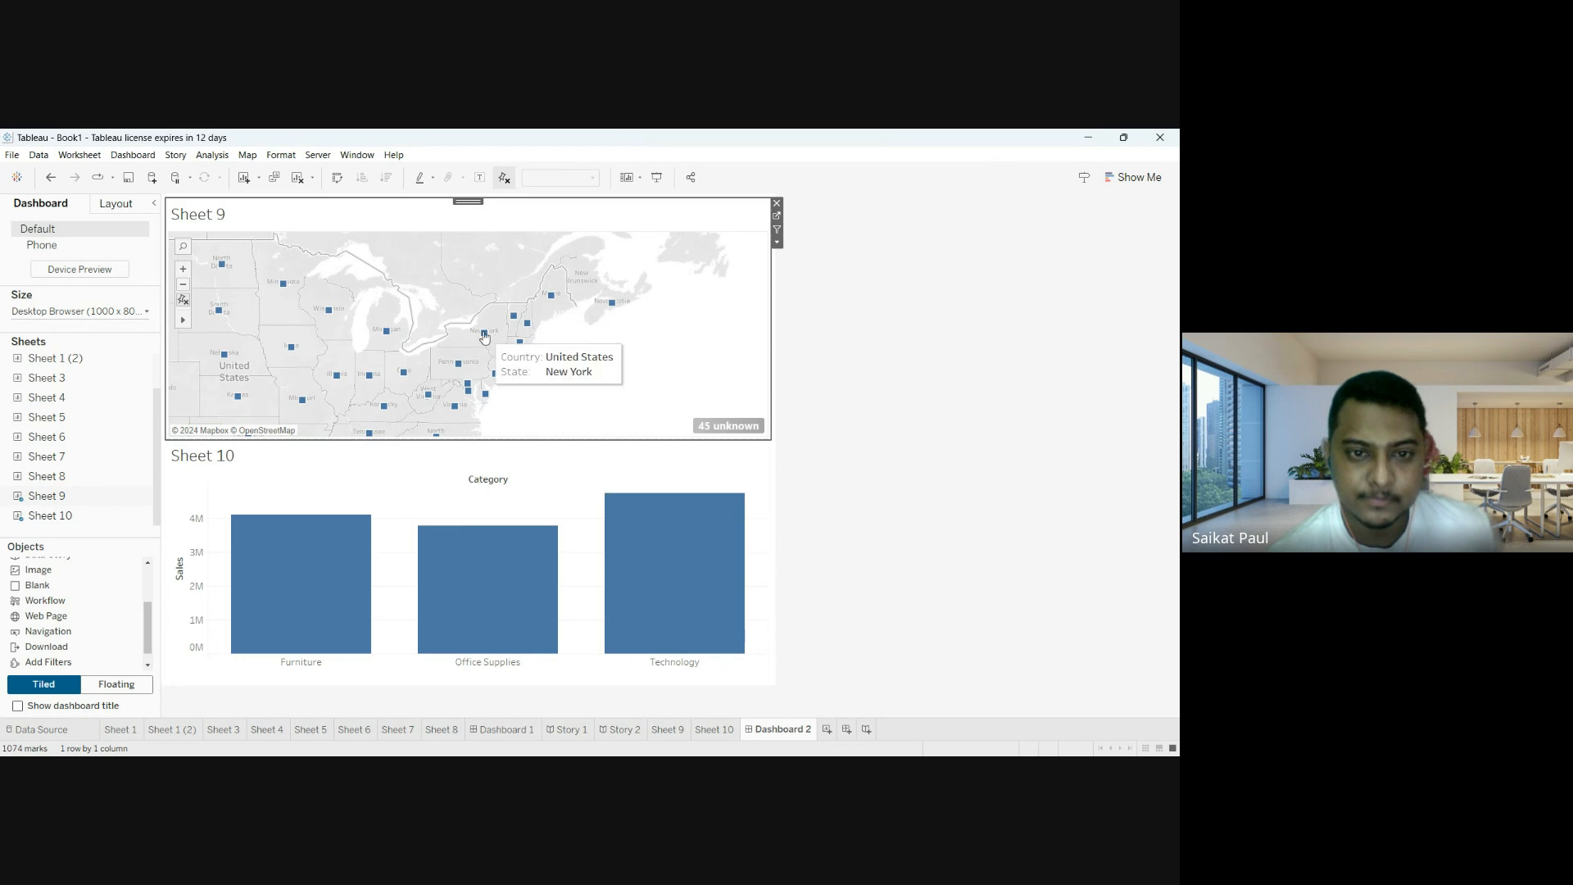
pyautogui.click(514, 354)
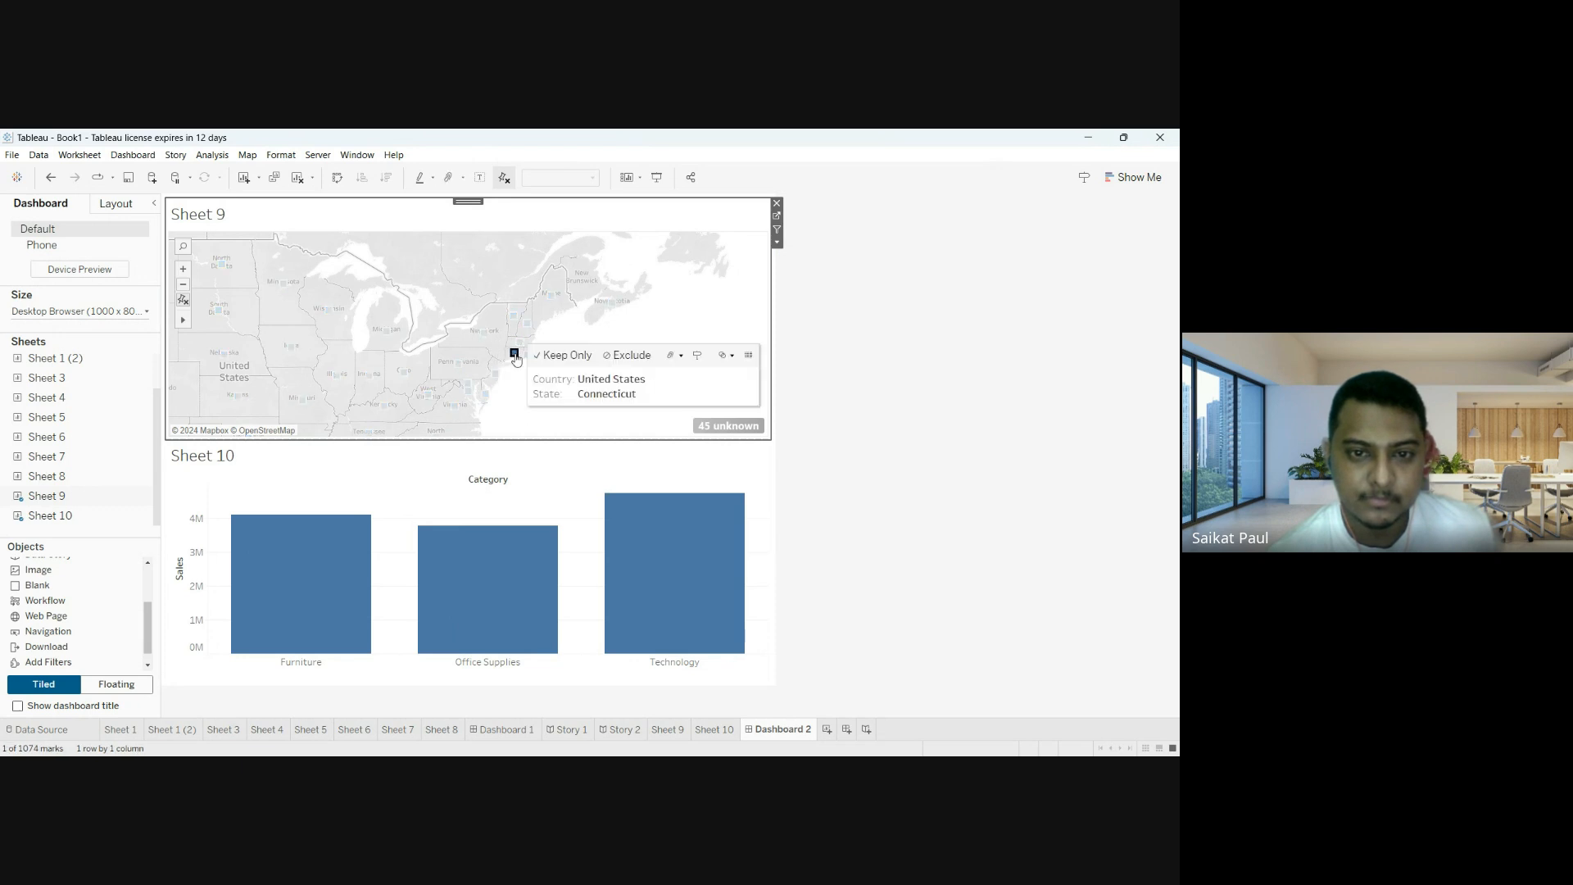
pyautogui.click(551, 297)
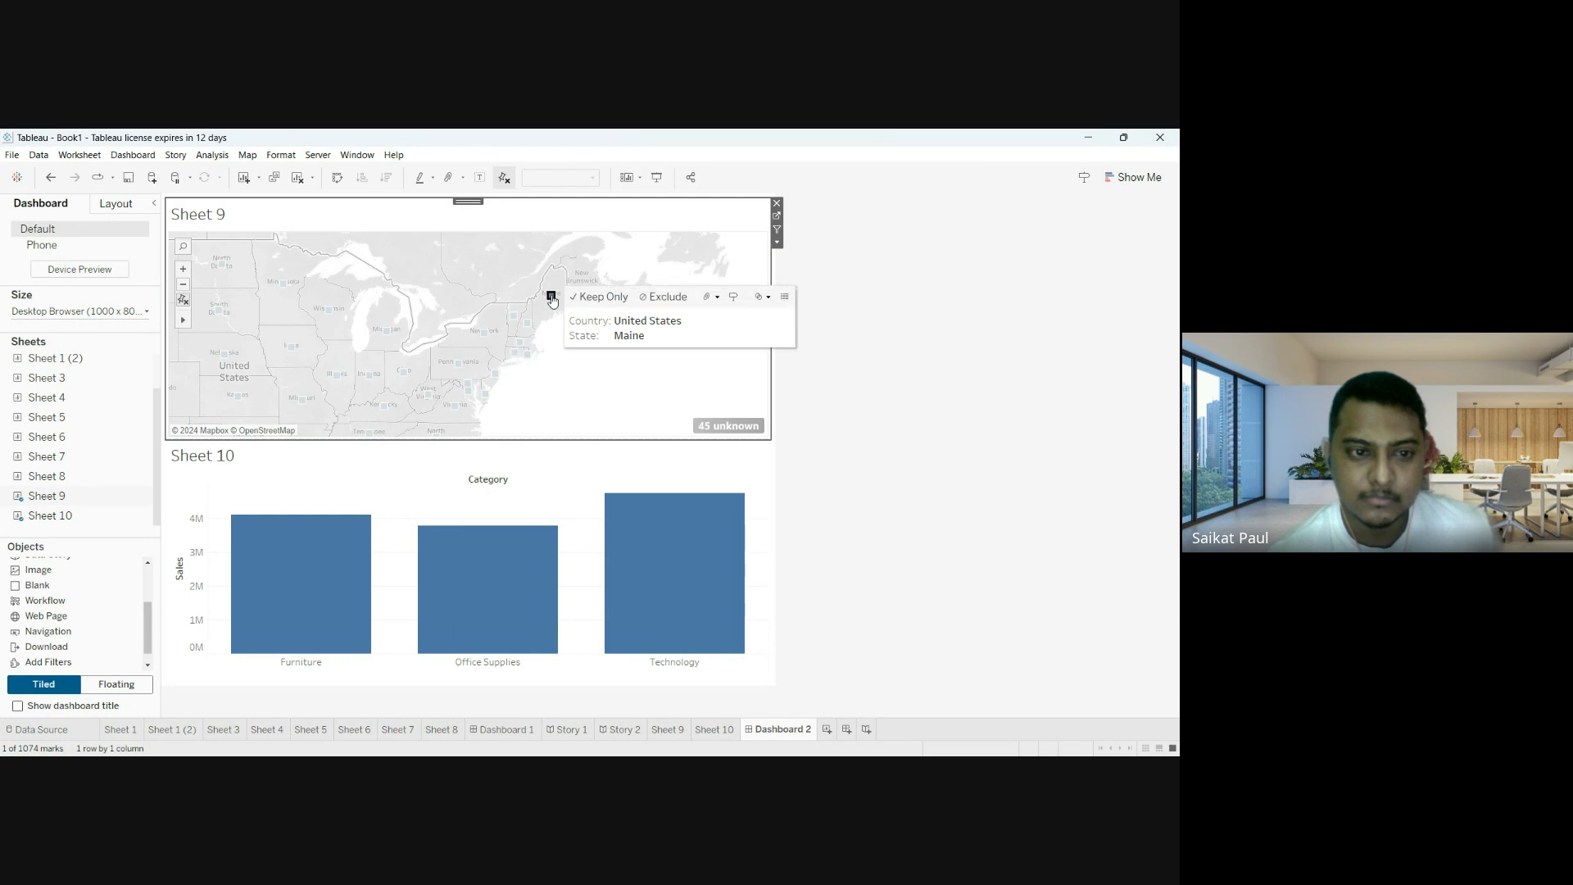
# Deselect the dashboard sheet and examine how the Sheet 10 bars respond to pointing at New York and Wisconsin on the map.
pyautogui.click(974, 374)
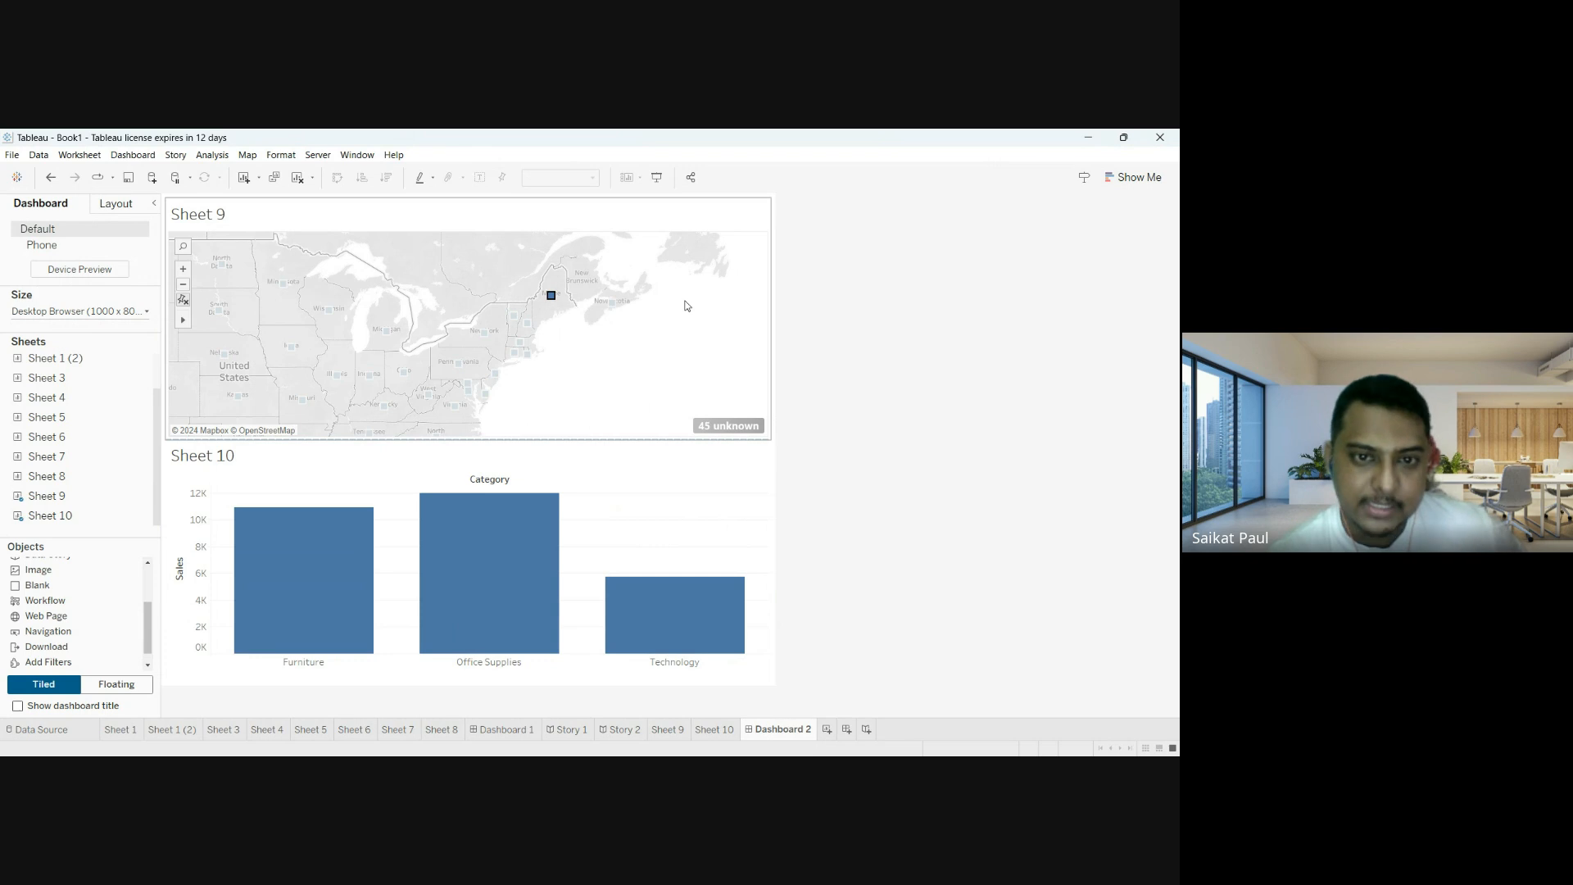
pyautogui.moveTo(484, 338)
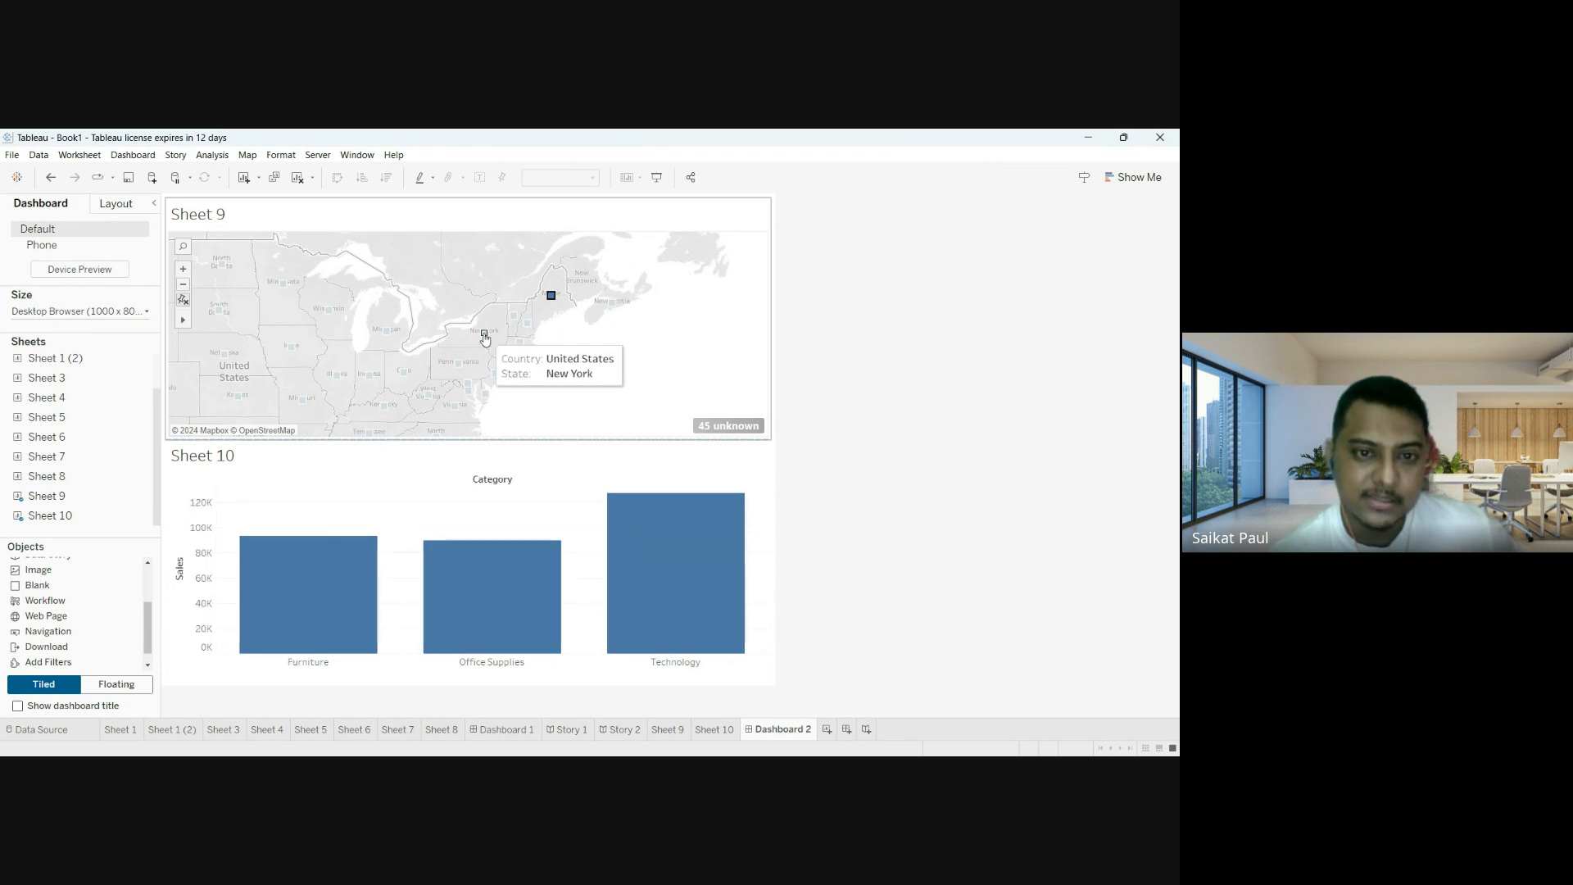
pyautogui.moveTo(390, 336)
pyautogui.moveTo(331, 314)
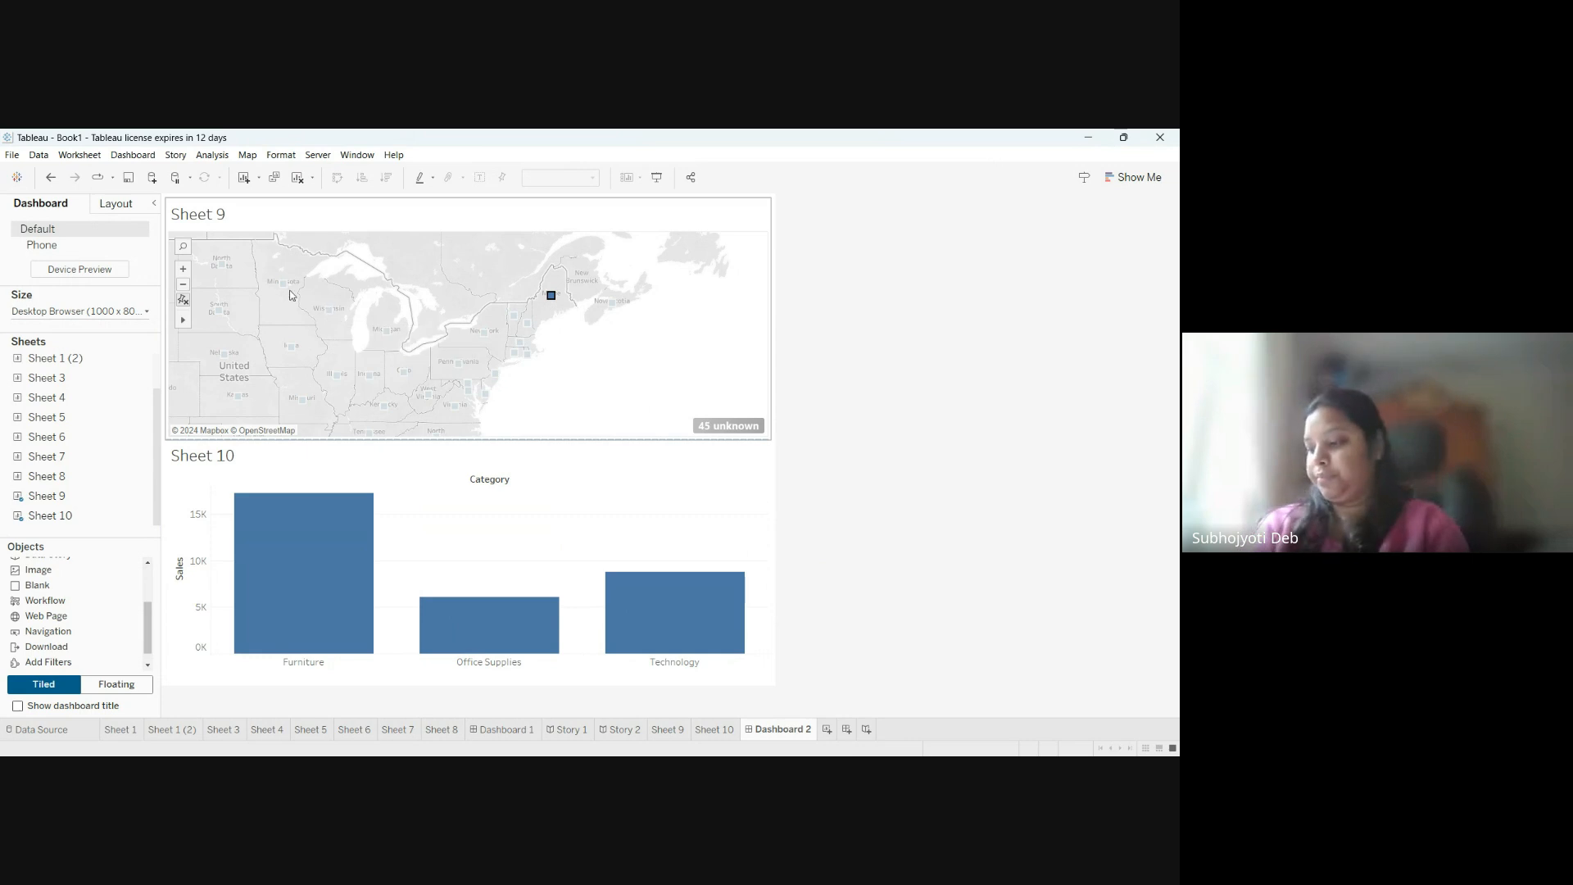
# Point at Midwestern states, and select New York, Michigan, Wisconsin and Minnesota on the map to compare the Sheet 10 bars.
pyautogui.moveTo(283, 283)
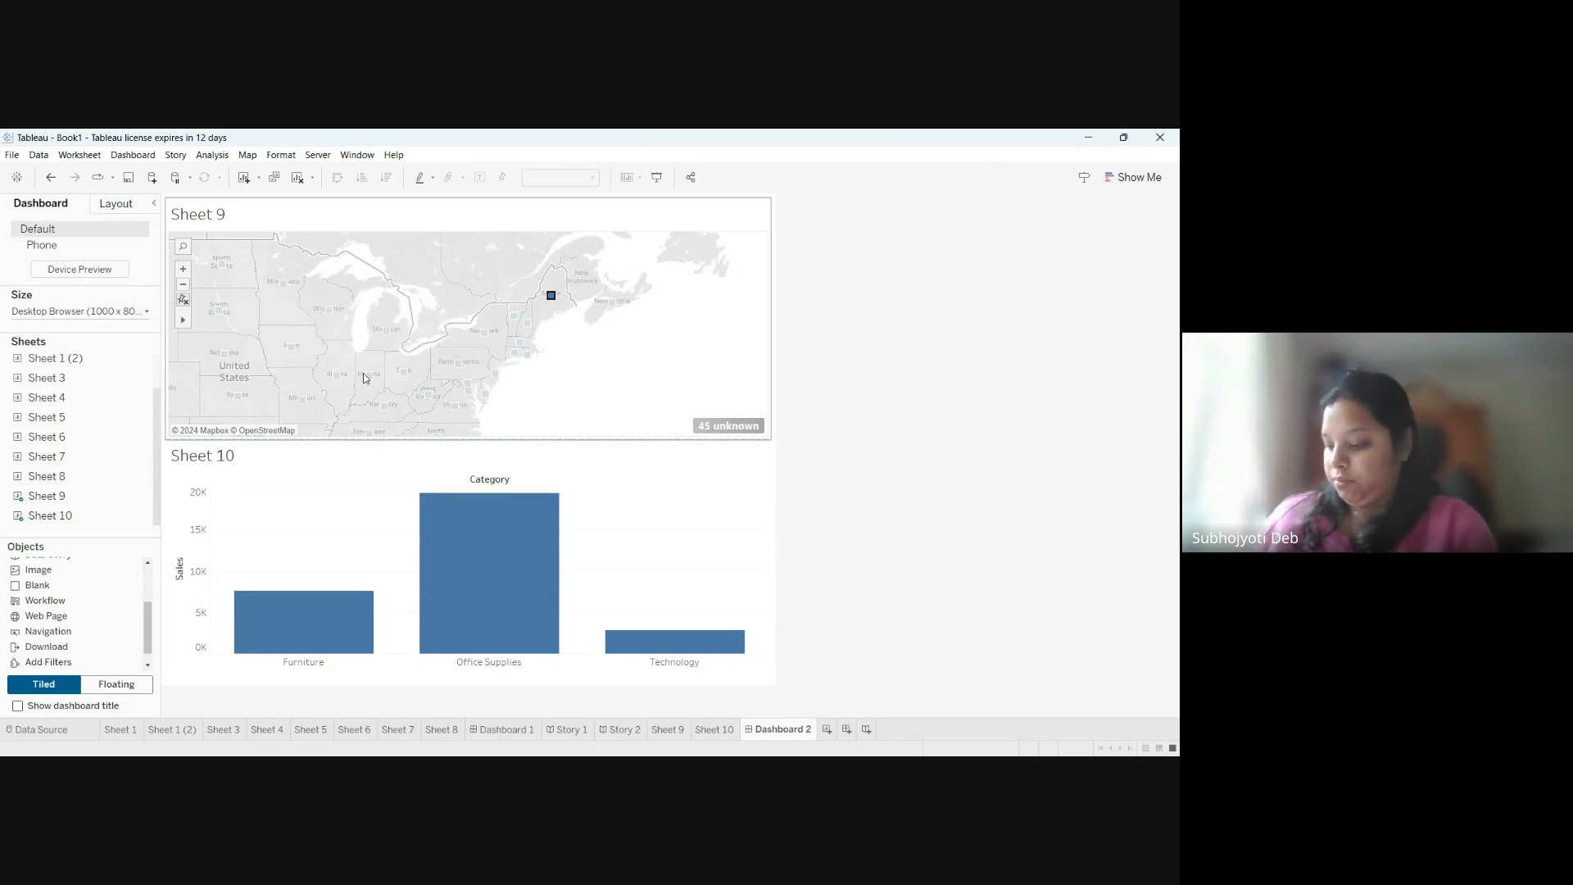
pyautogui.moveTo(404, 377)
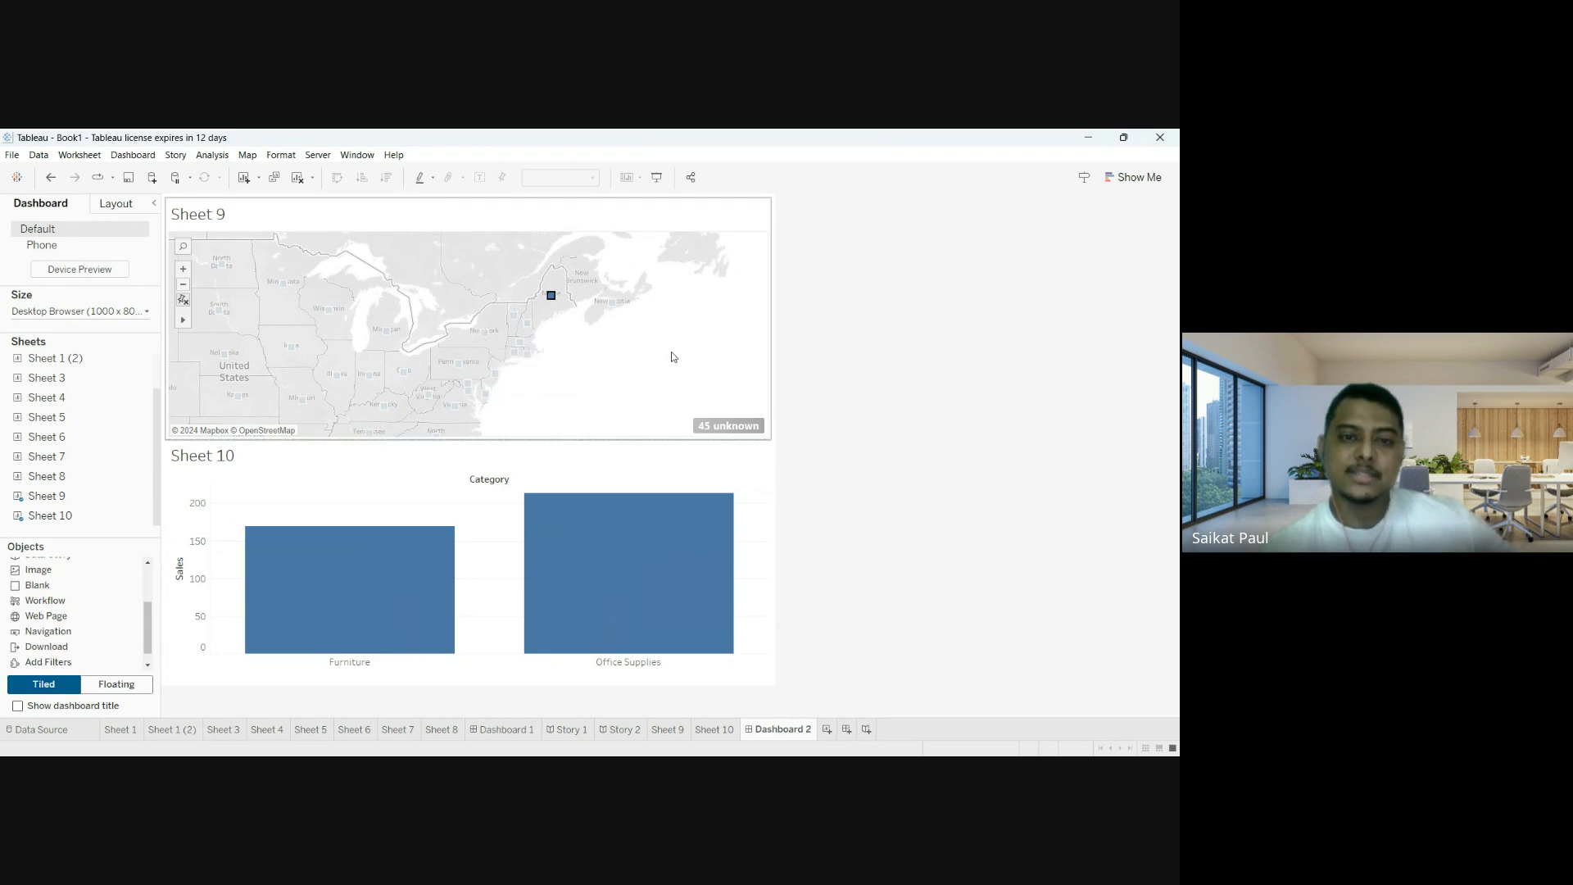
pyautogui.click(476, 331)
pyautogui.click(484, 333)
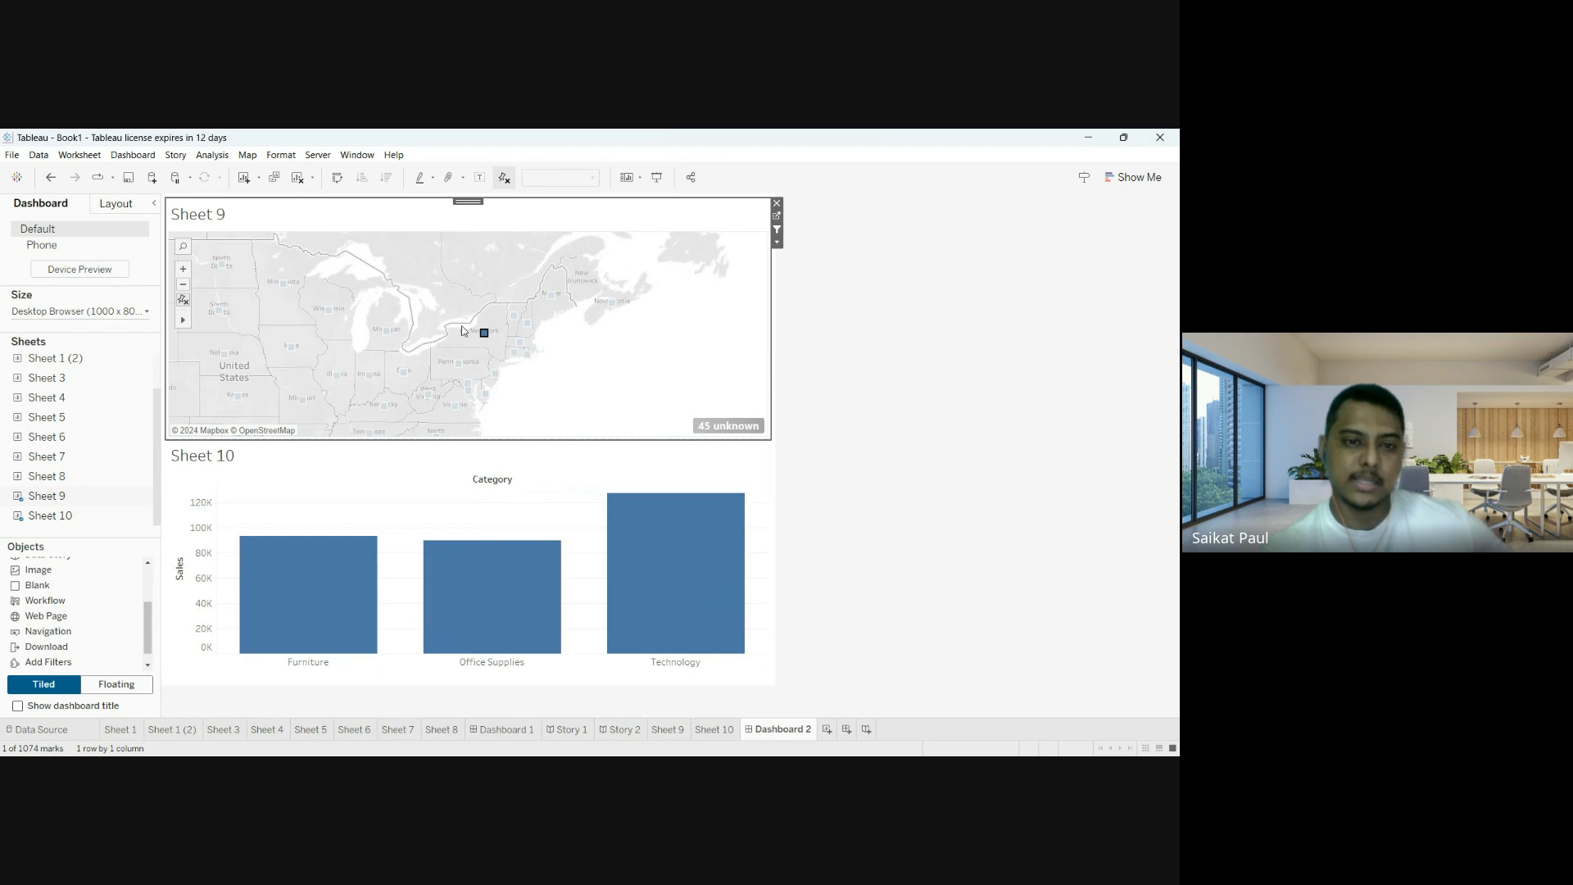
pyautogui.click(386, 330)
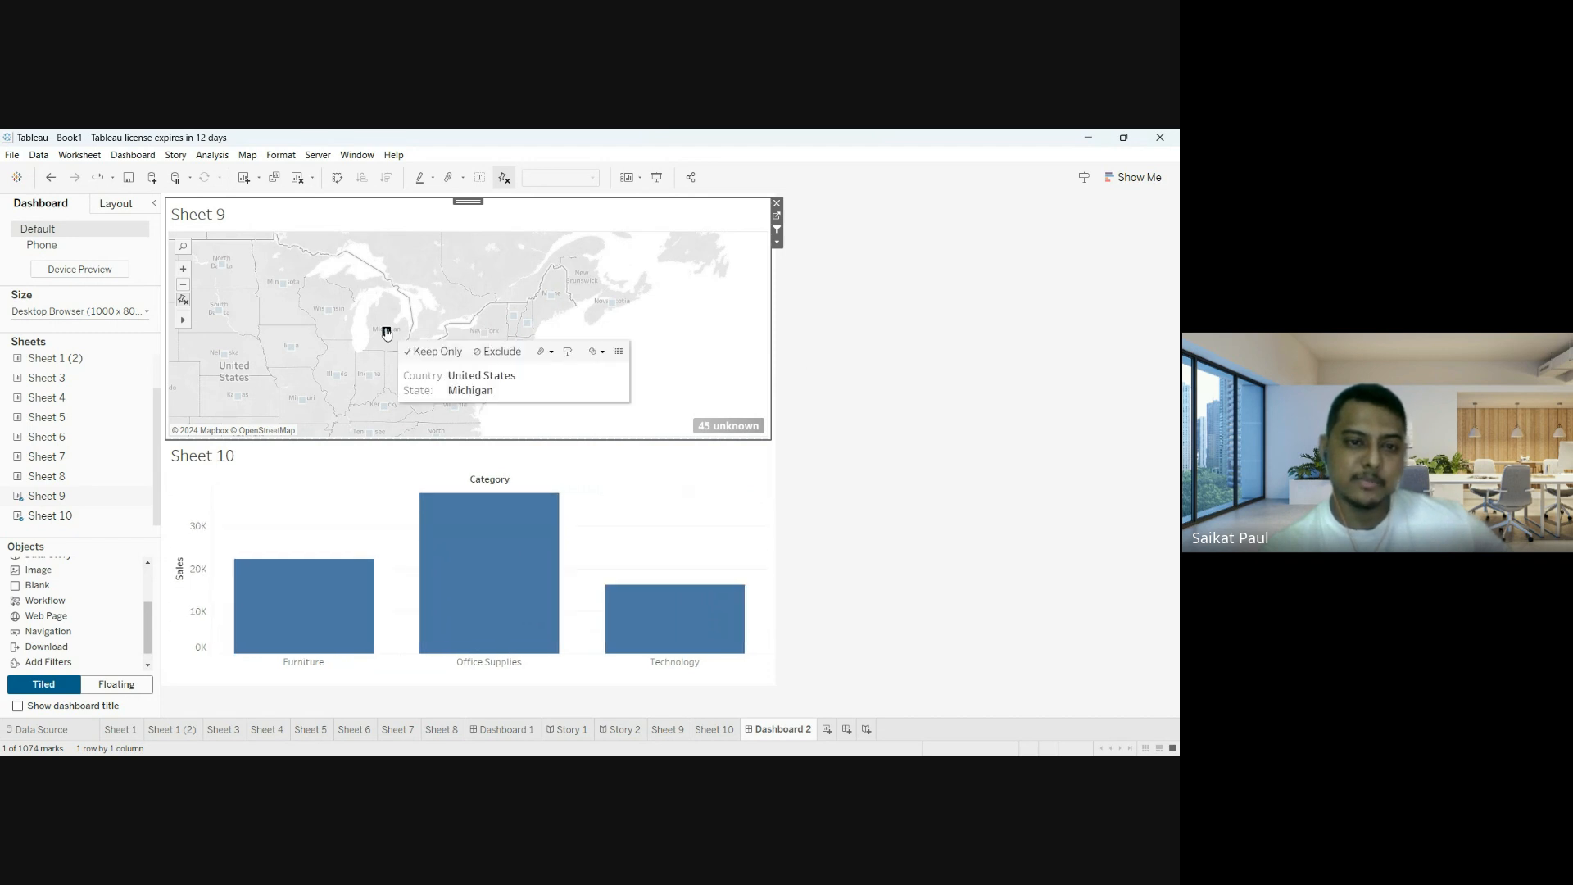
pyautogui.click(331, 315)
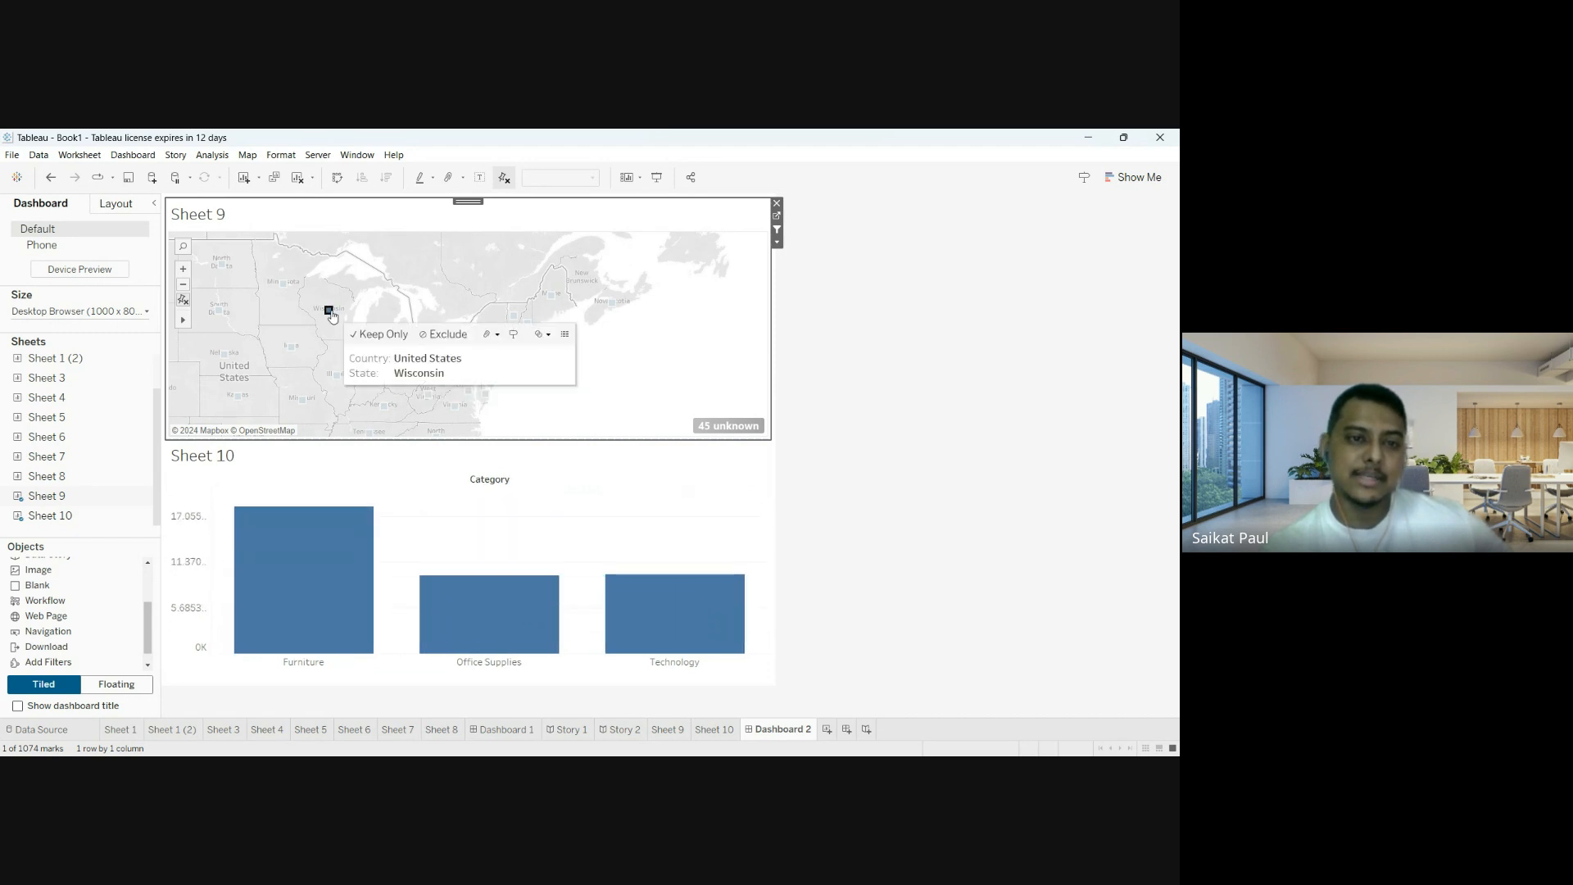
pyautogui.click(283, 284)
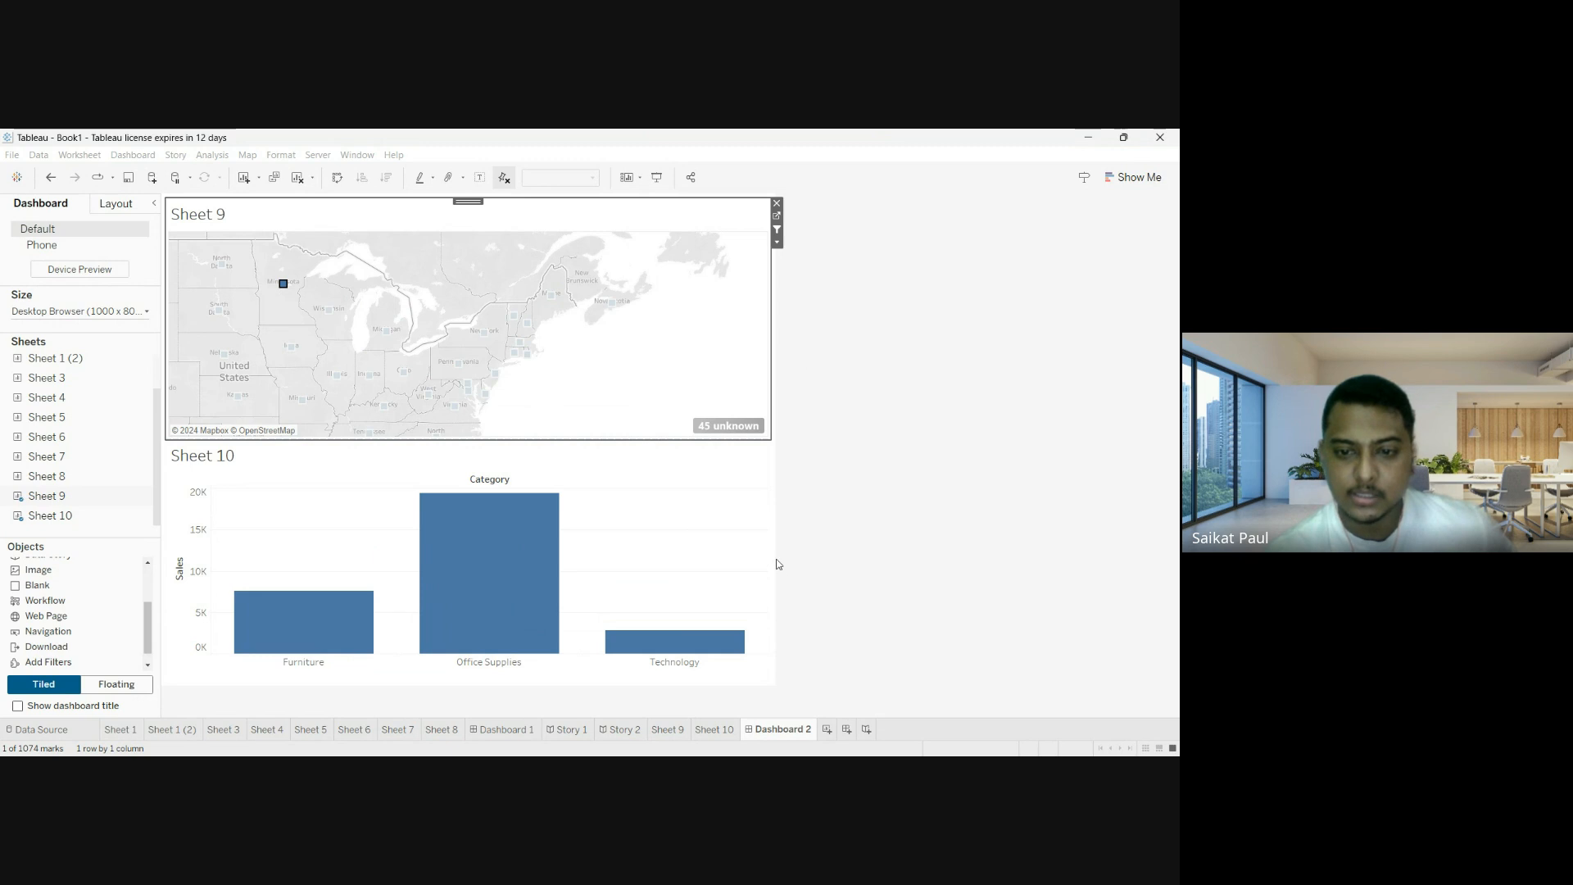
# Select Maine on the Sheet 9 map and check how the category sales chart responds.
pyautogui.click(552, 299)
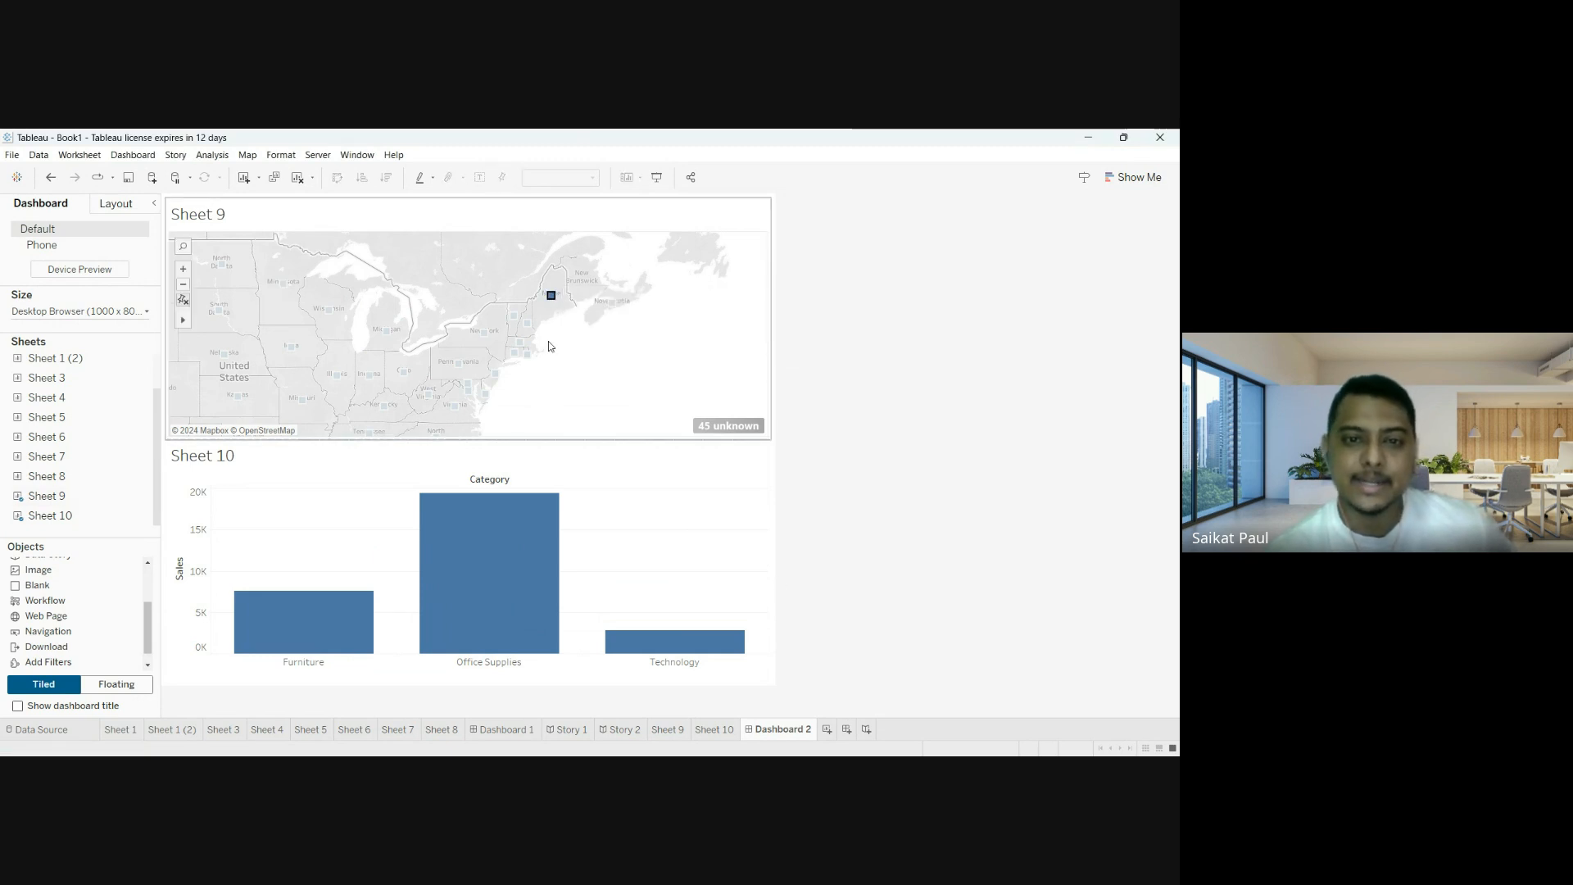
pyautogui.click(513, 301)
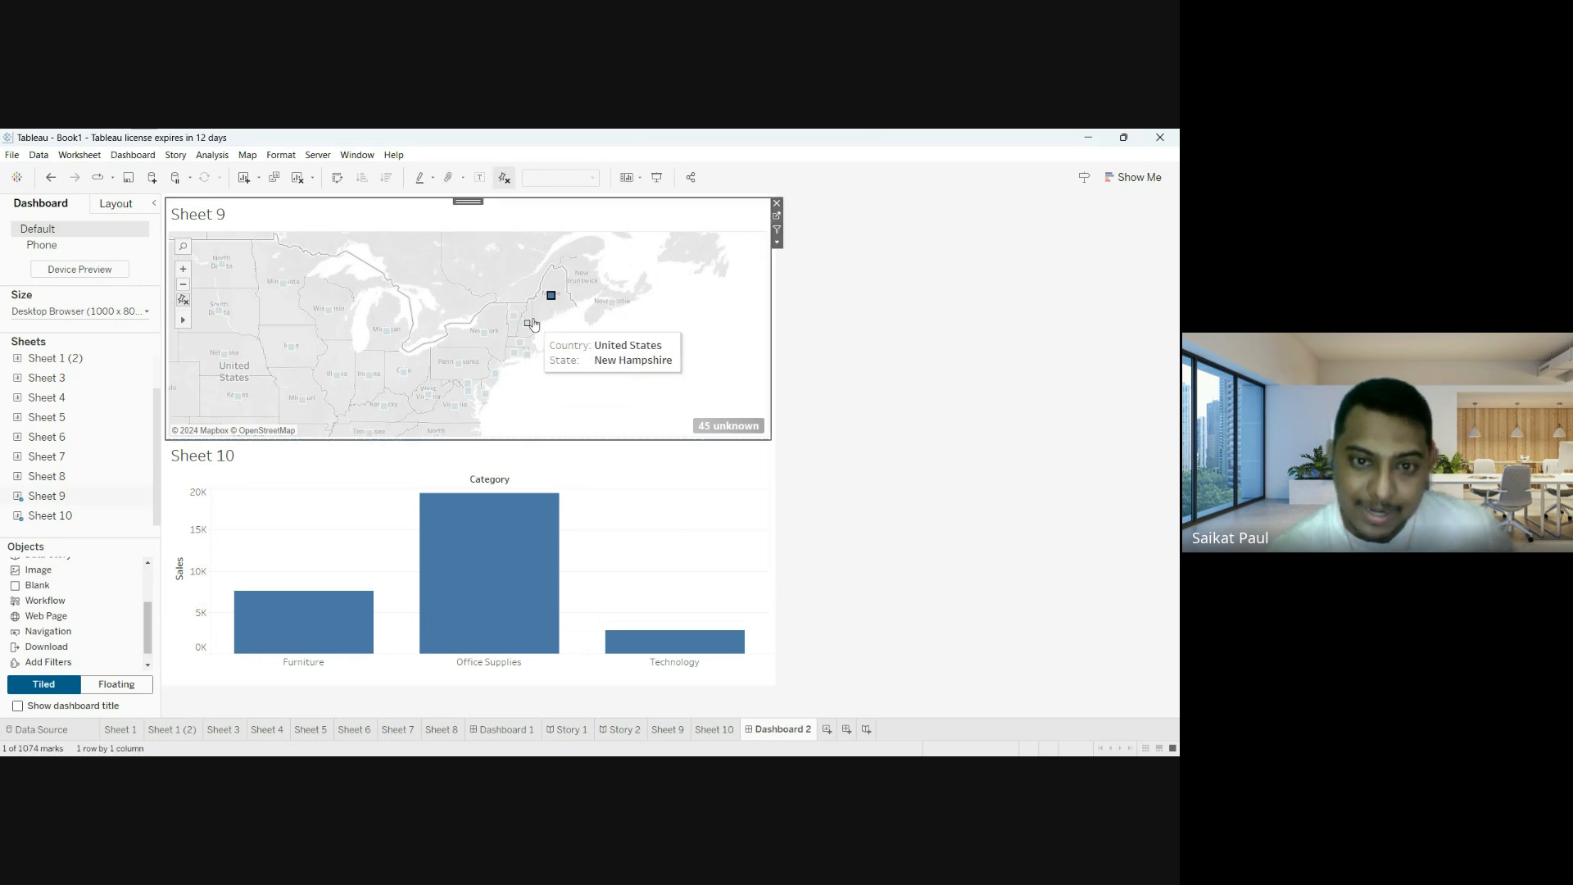
pyautogui.moveTo(549, 302)
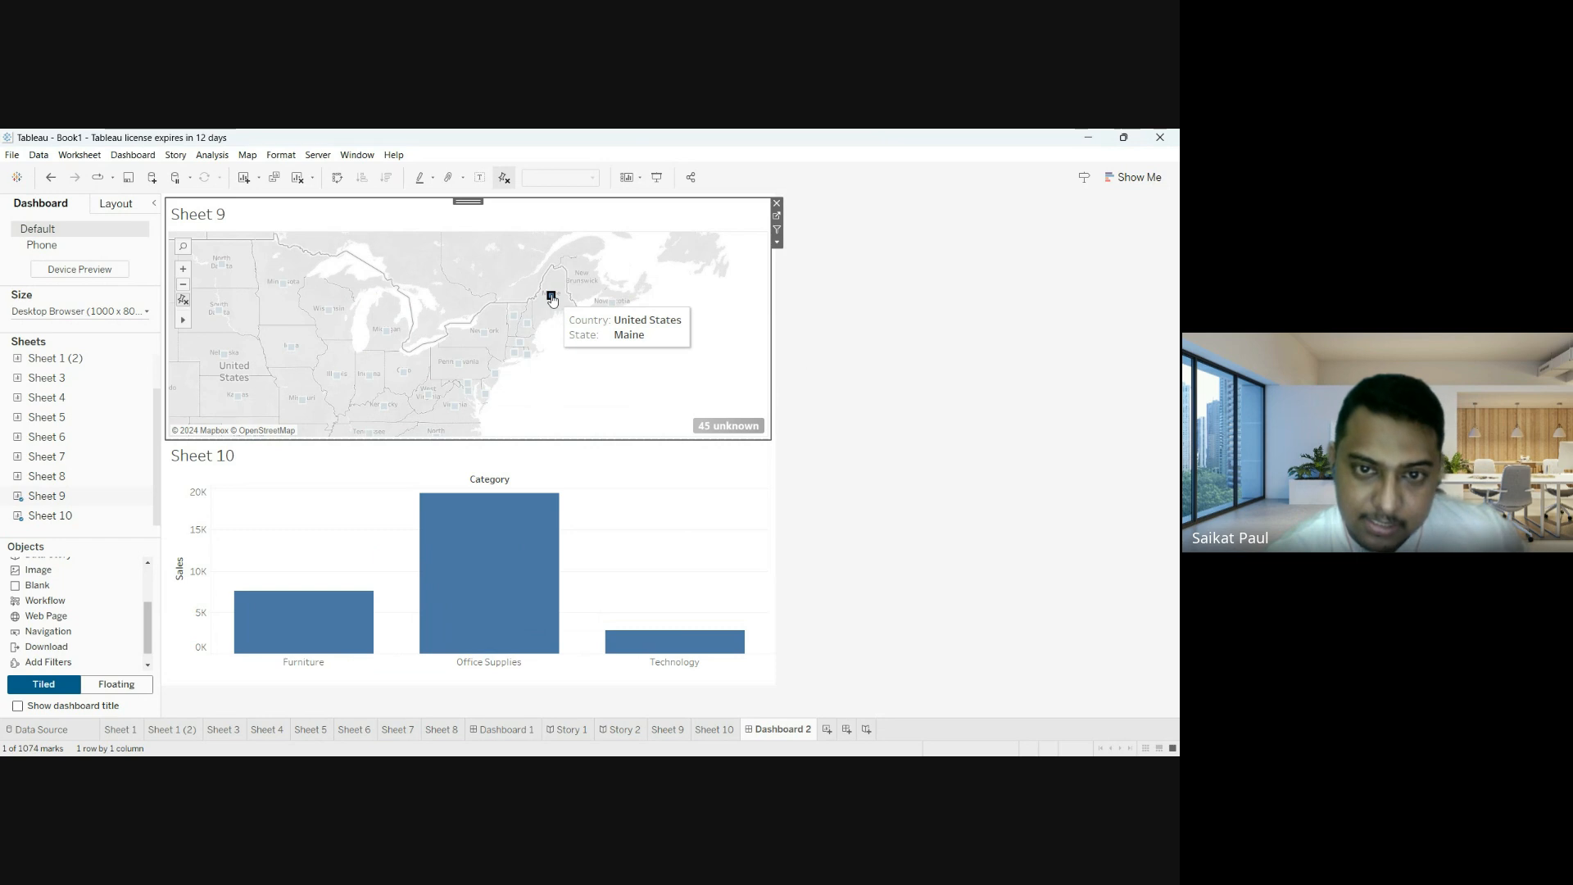
pyautogui.click(594, 285)
# Select New York on the map and run its Filter1 menu action on the Sheet 10 chart.
pyautogui.click(484, 333)
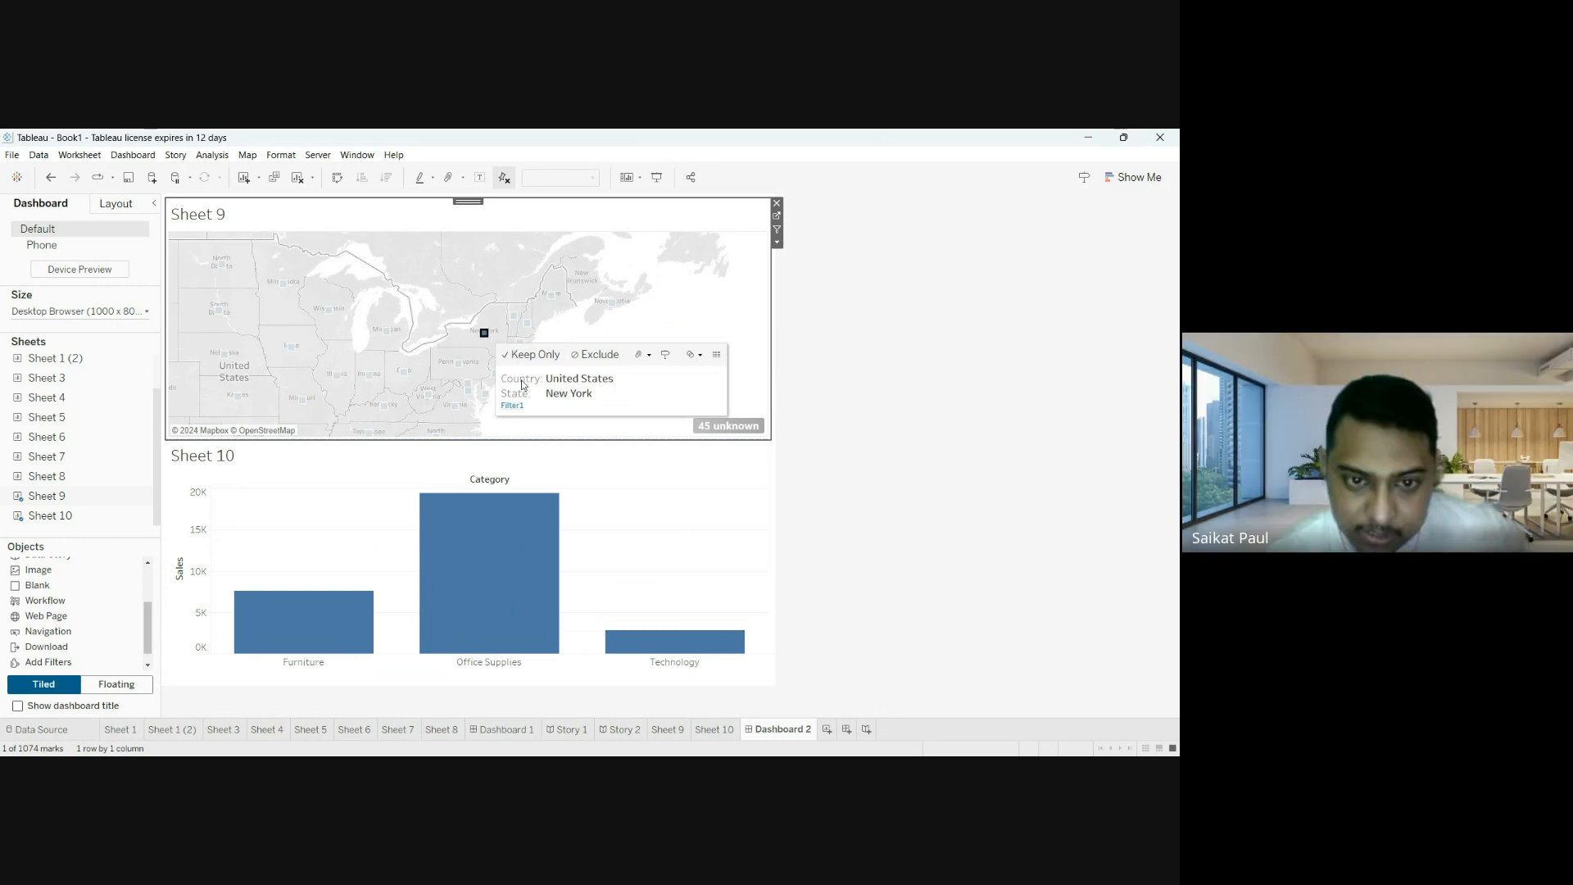
pyautogui.click(485, 334)
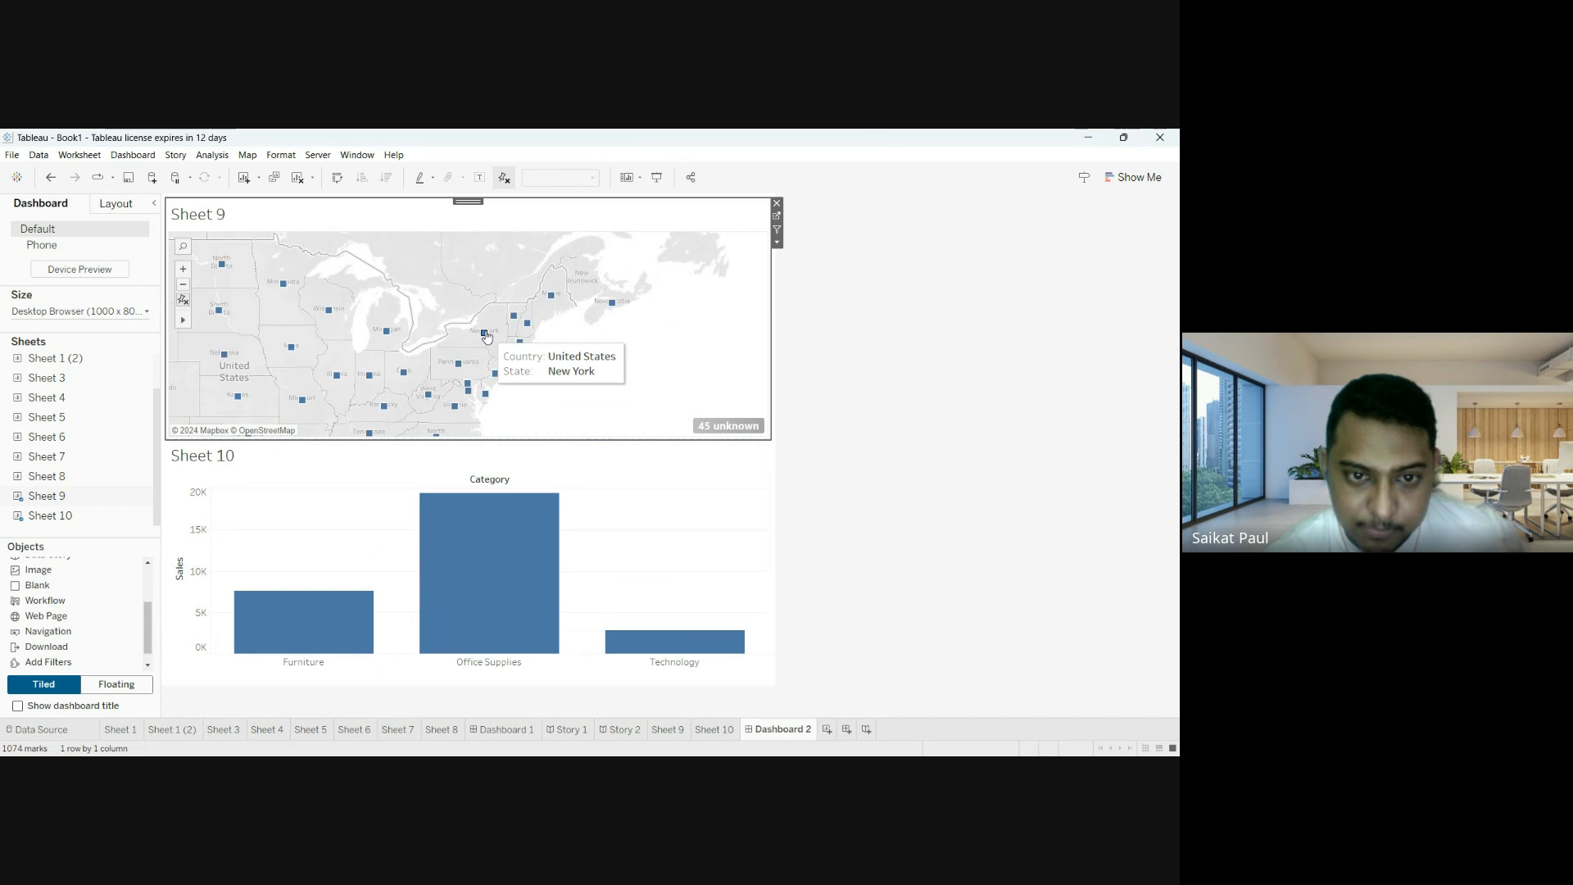
pyautogui.click(485, 335)
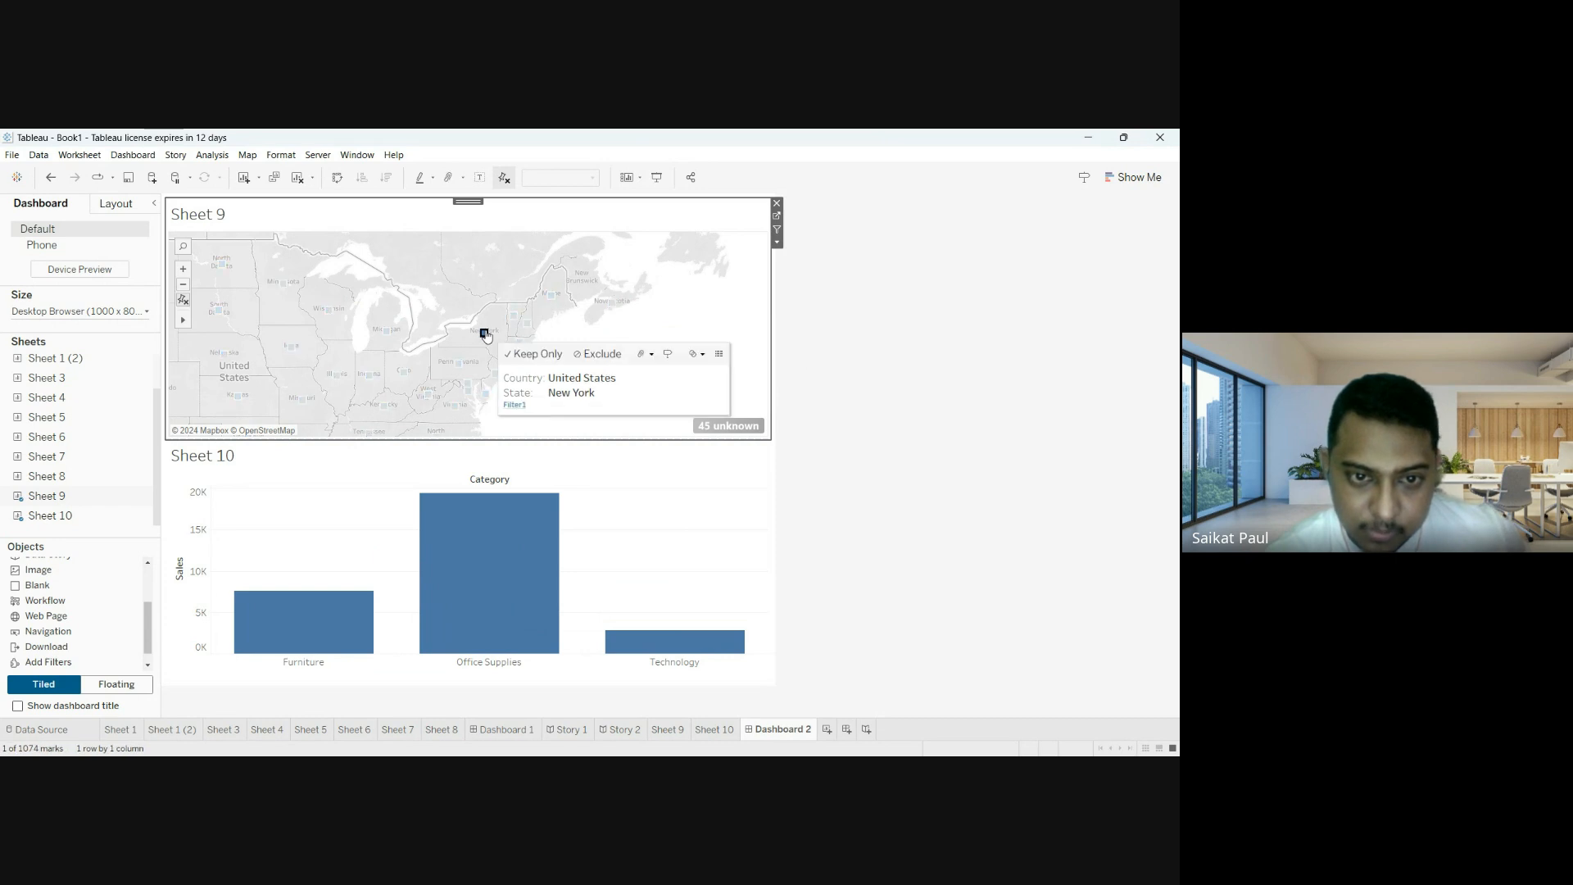
pyautogui.click(521, 406)
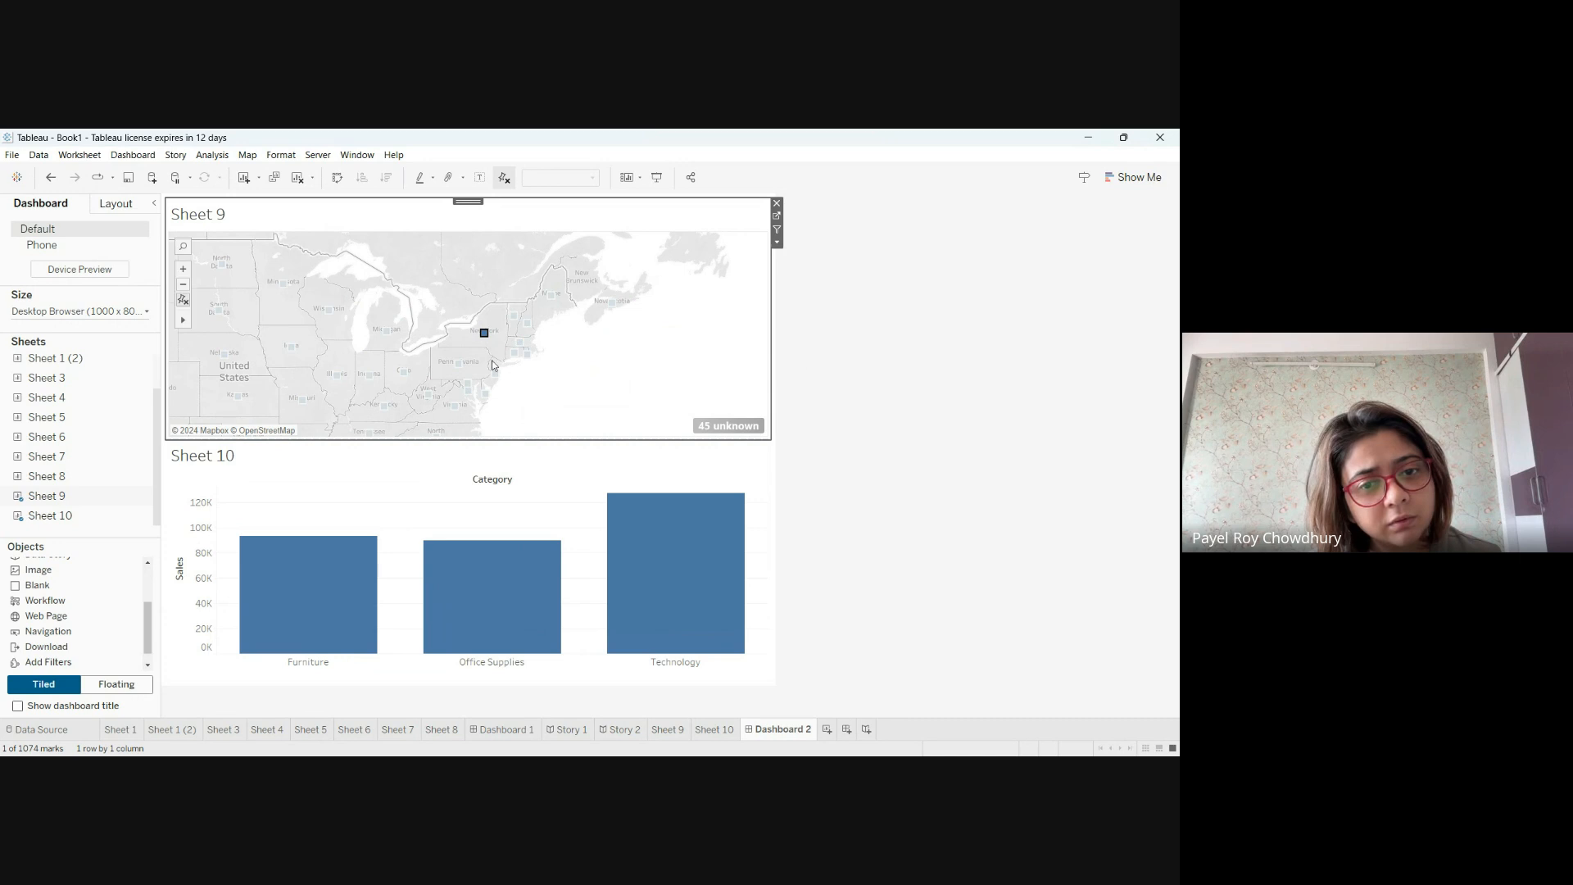
# Clear and reselect New York repeatedly, running the Filter1 menu action again to observe the Sheet 10 bars.
pyautogui.click(484, 335)
pyautogui.click(484, 334)
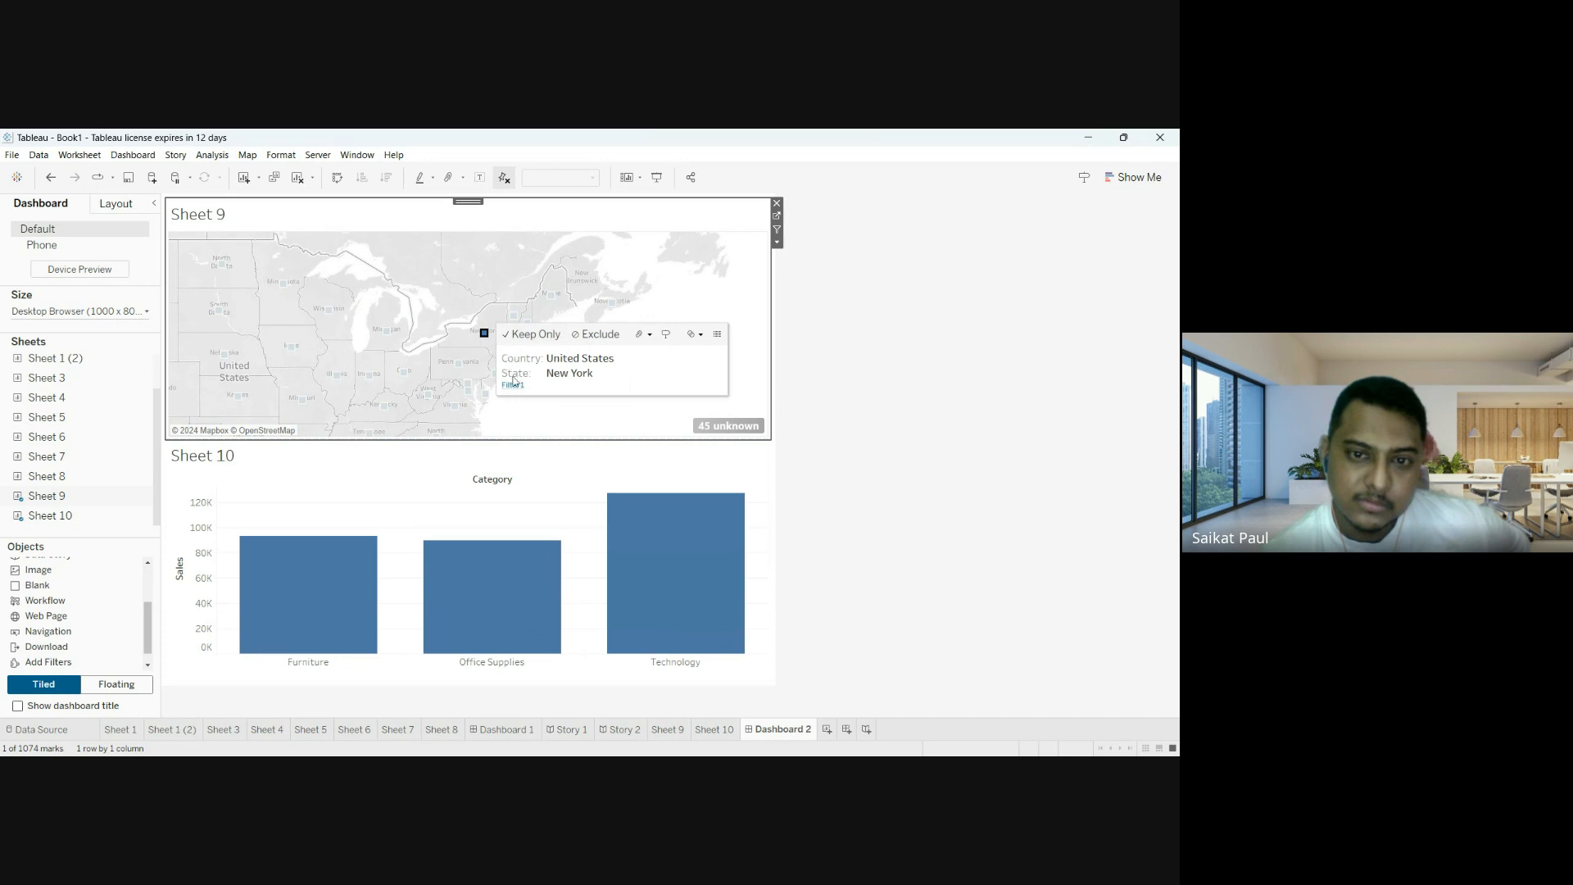
pyautogui.click(484, 334)
pyautogui.click(484, 335)
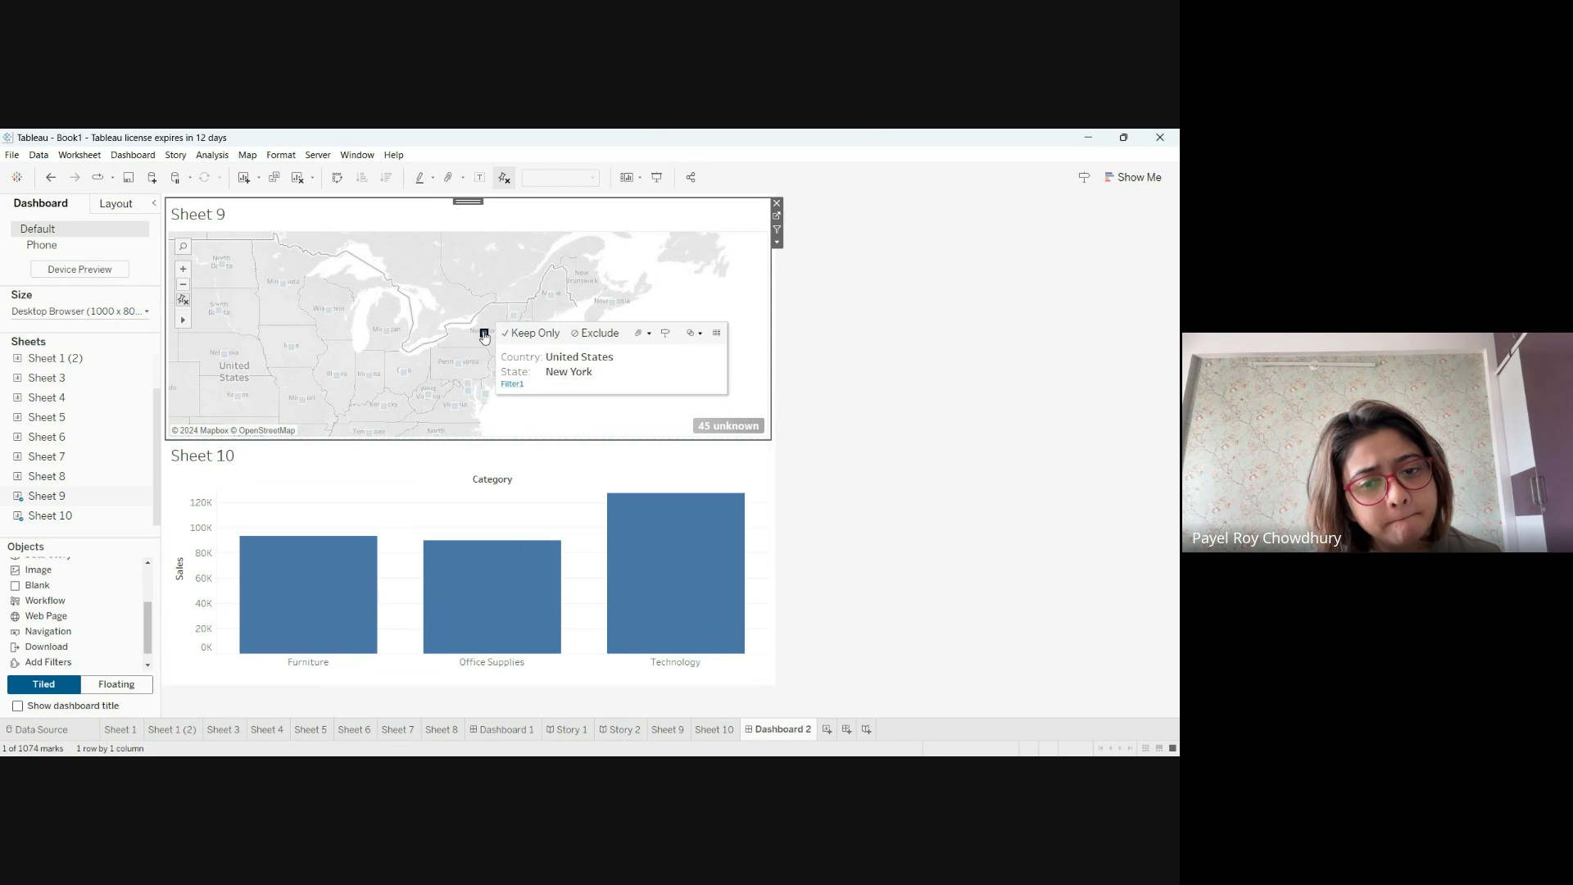
pyautogui.click(518, 386)
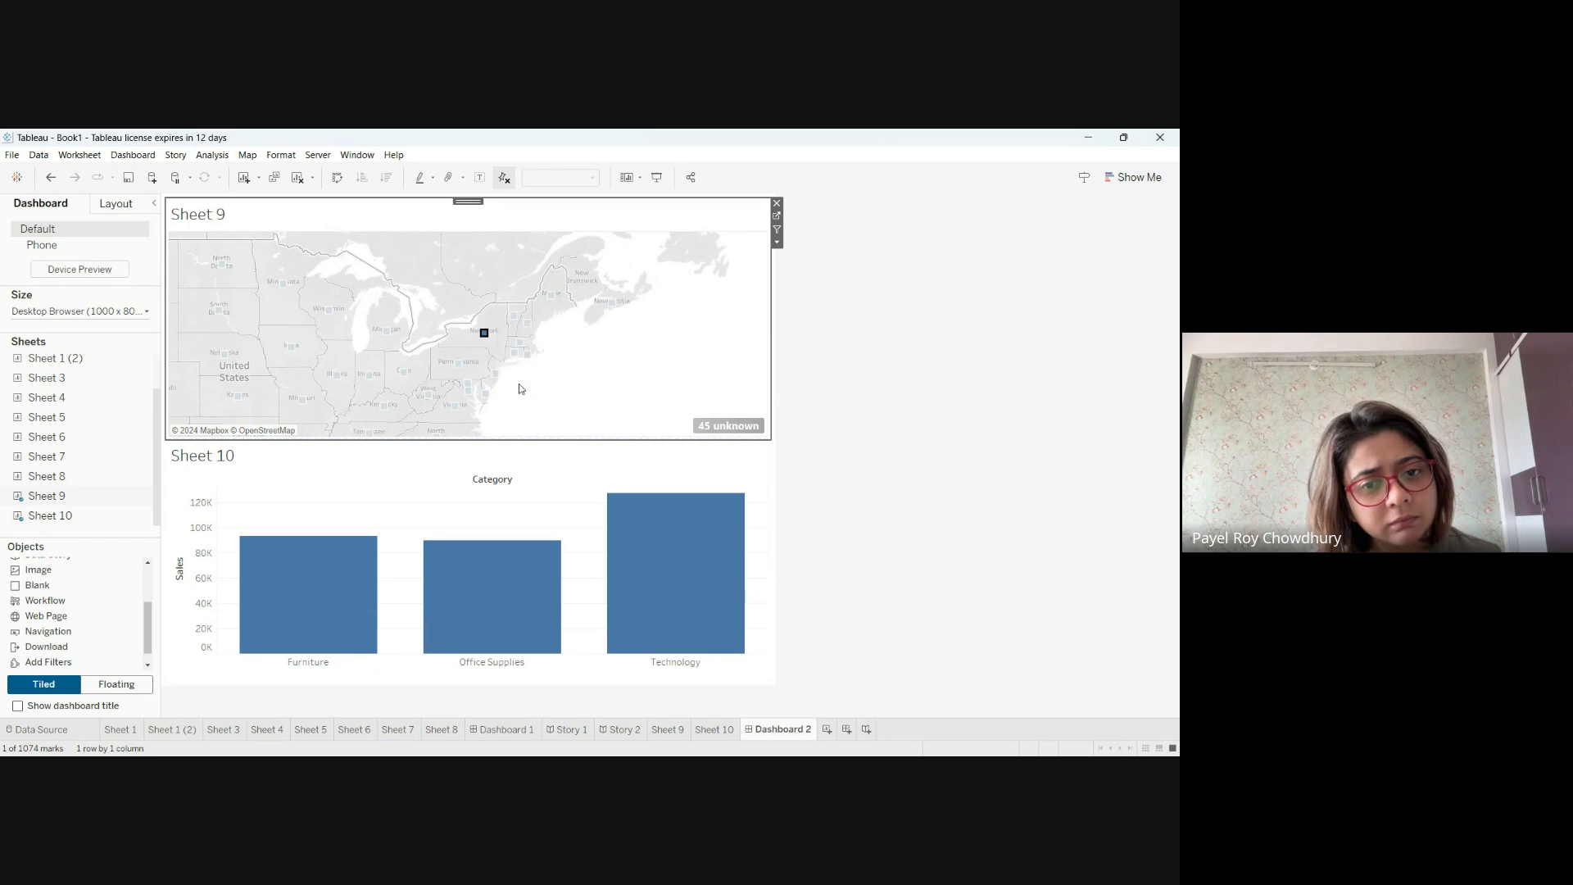
pyautogui.click(484, 335)
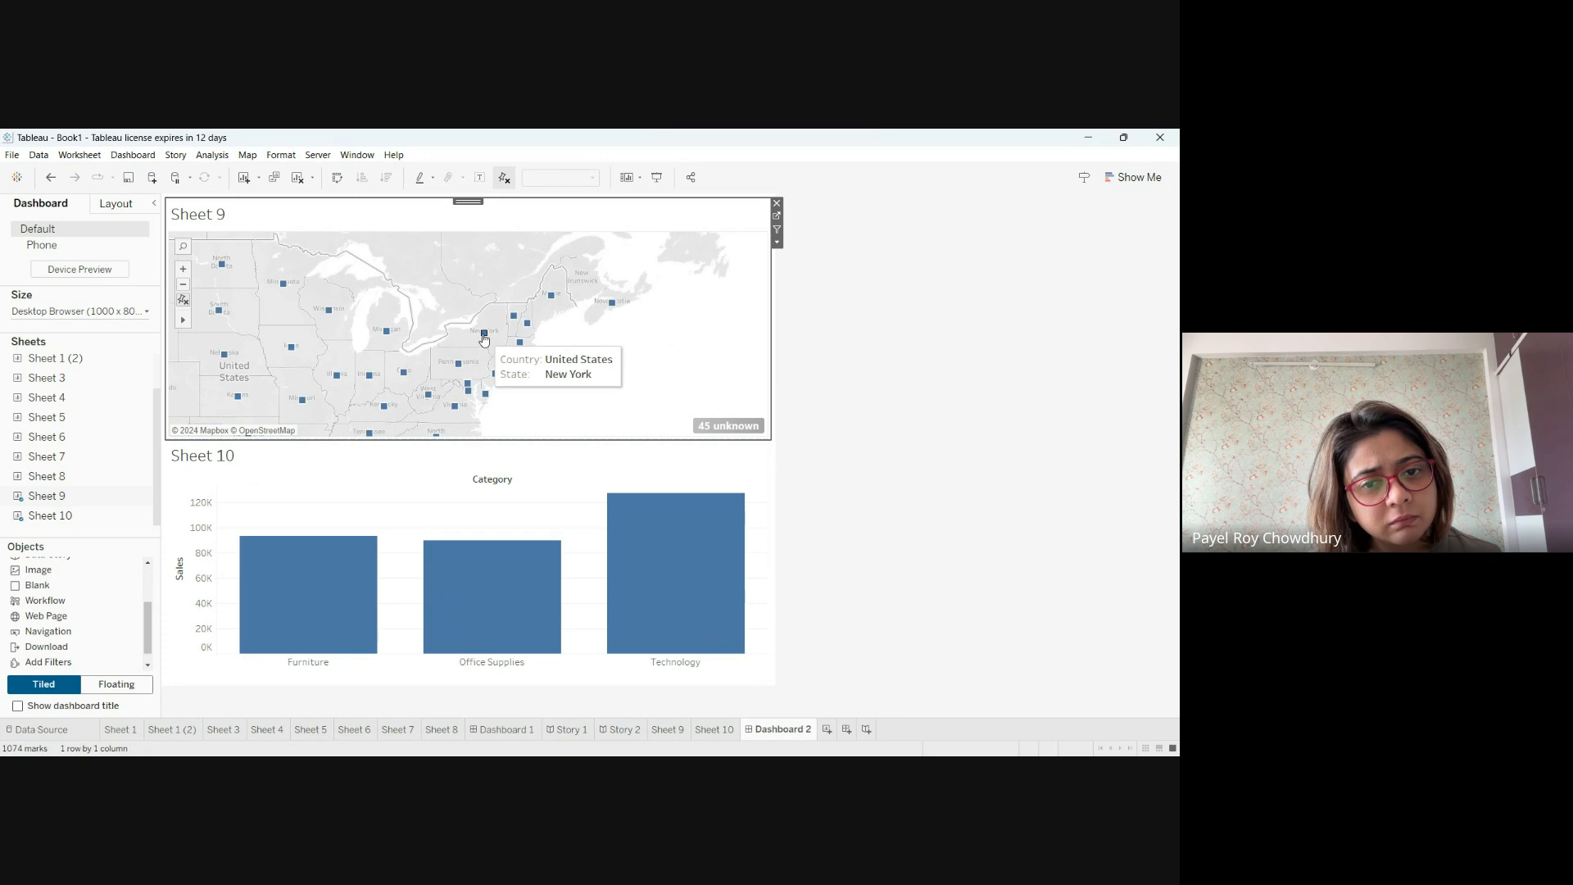
pyautogui.click(484, 335)
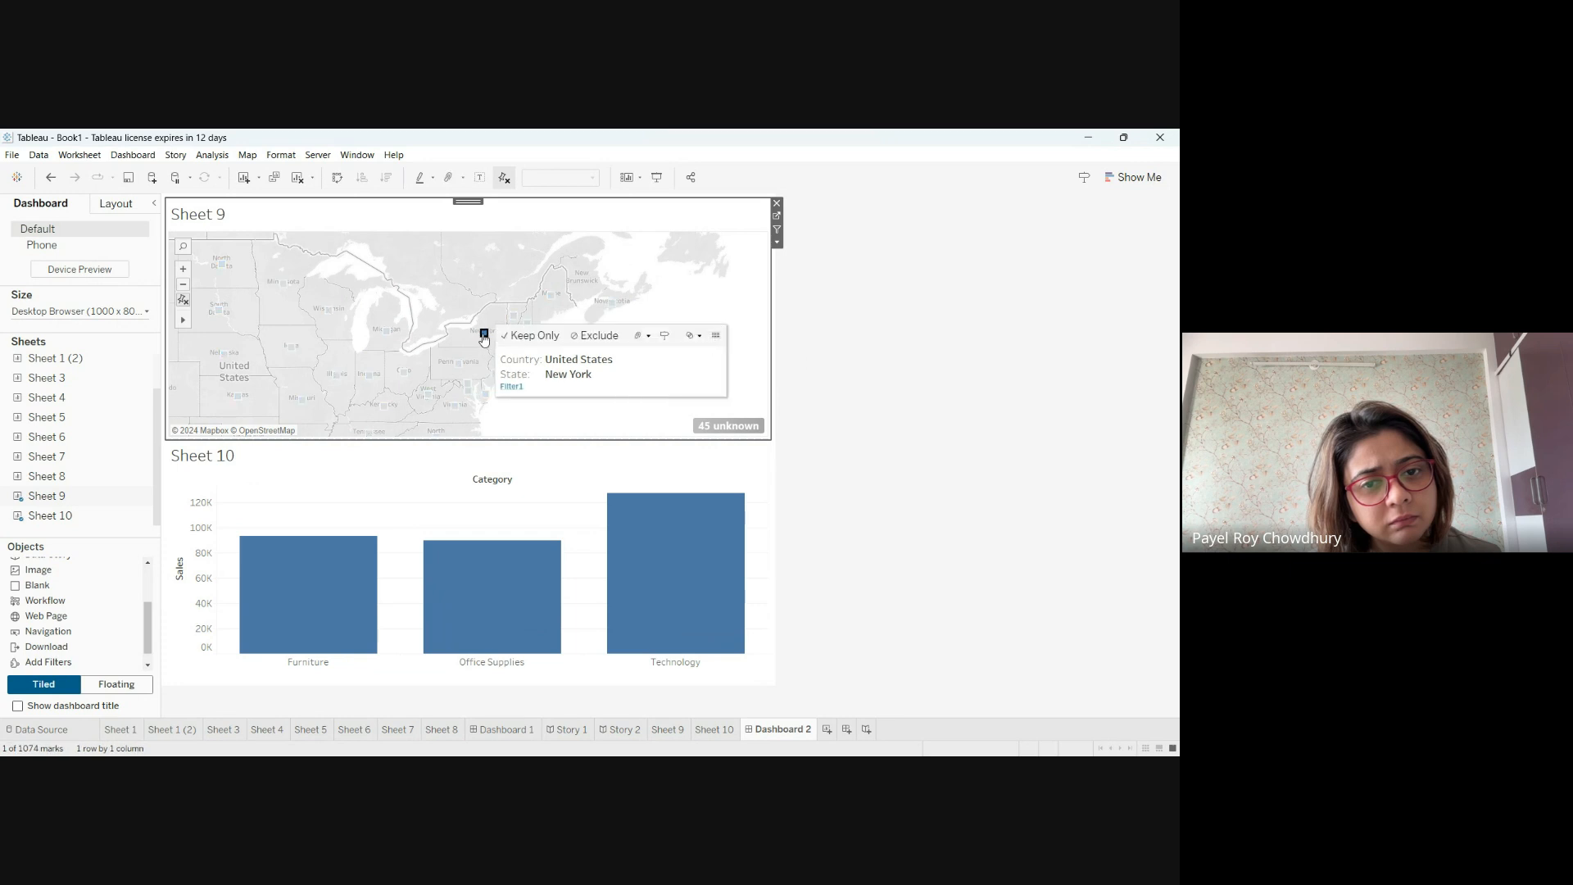
pyautogui.click(519, 388)
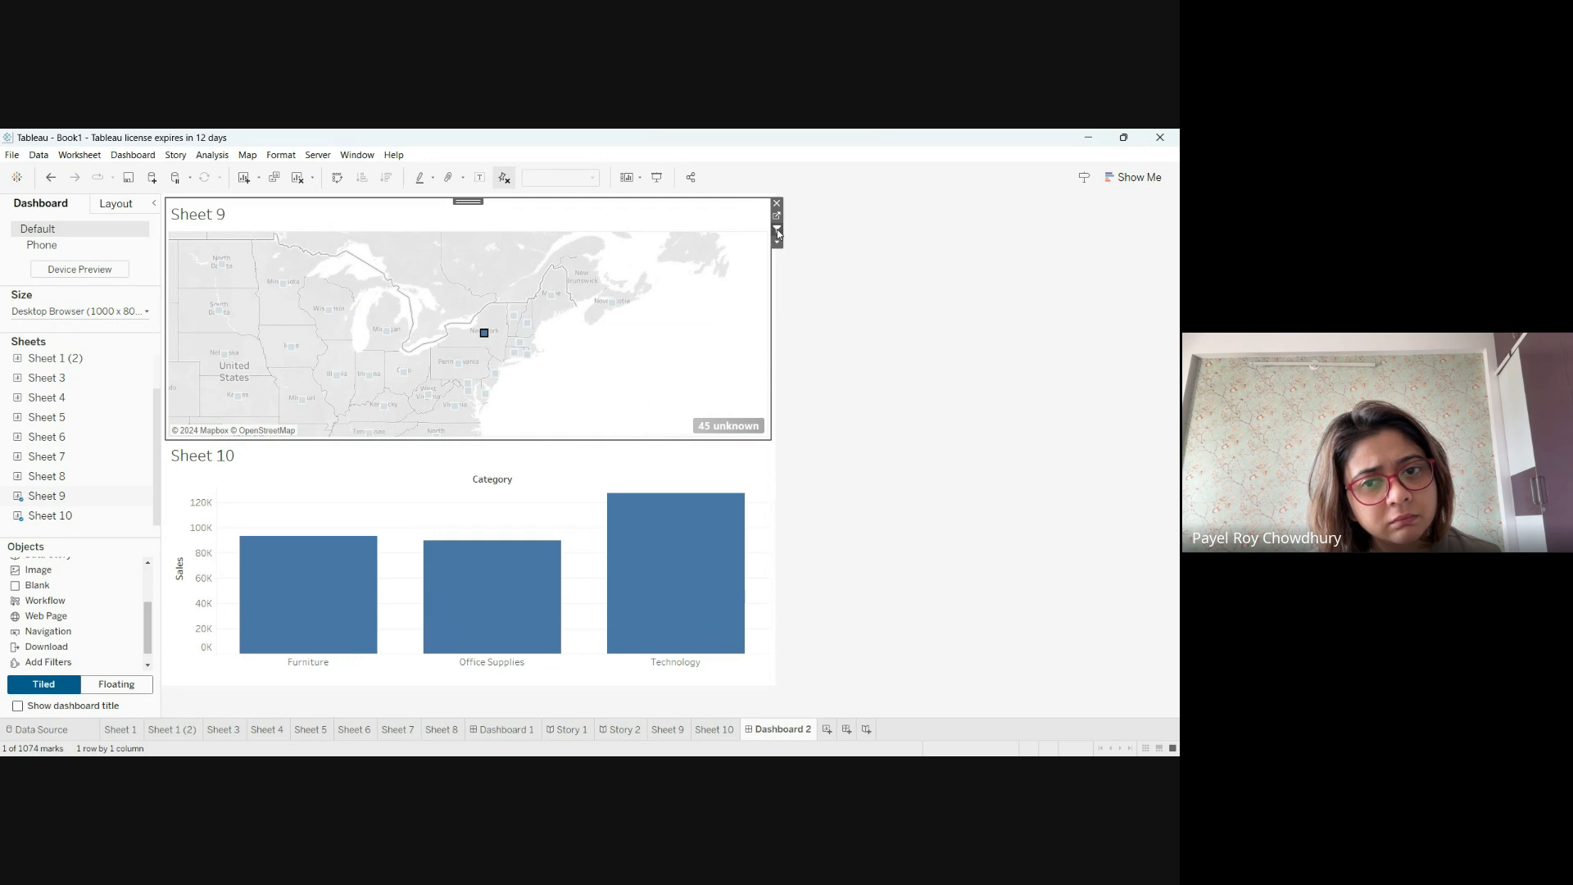
# Use the Sheet 9 map as a filter and toggle New York's selection to compare the category sales bars.
pyautogui.click(484, 334)
pyautogui.click(484, 335)
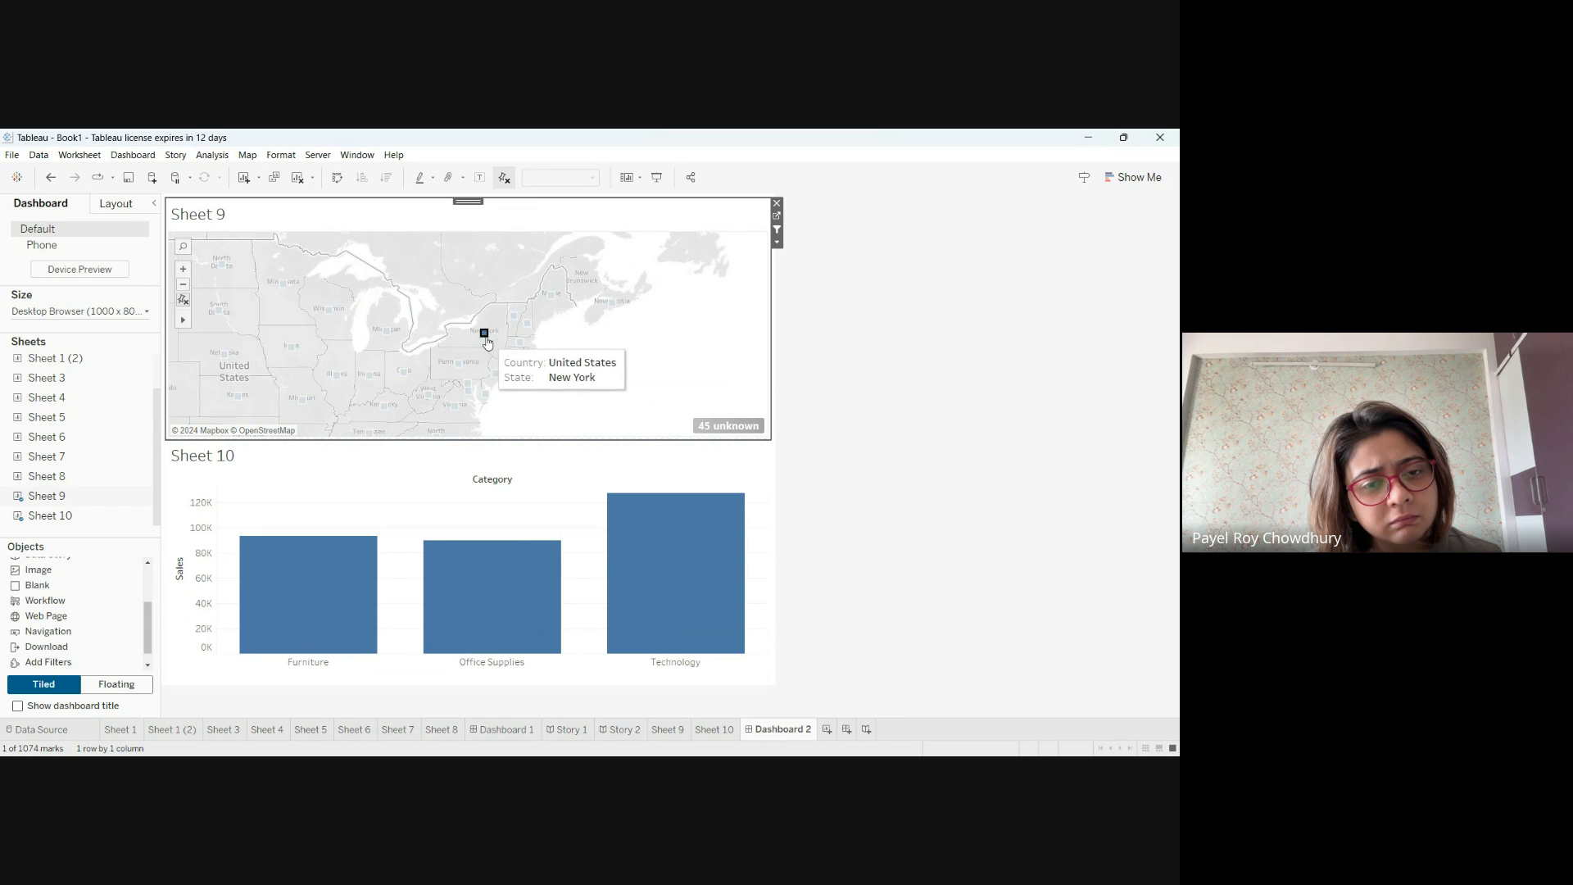
pyautogui.click(485, 334)
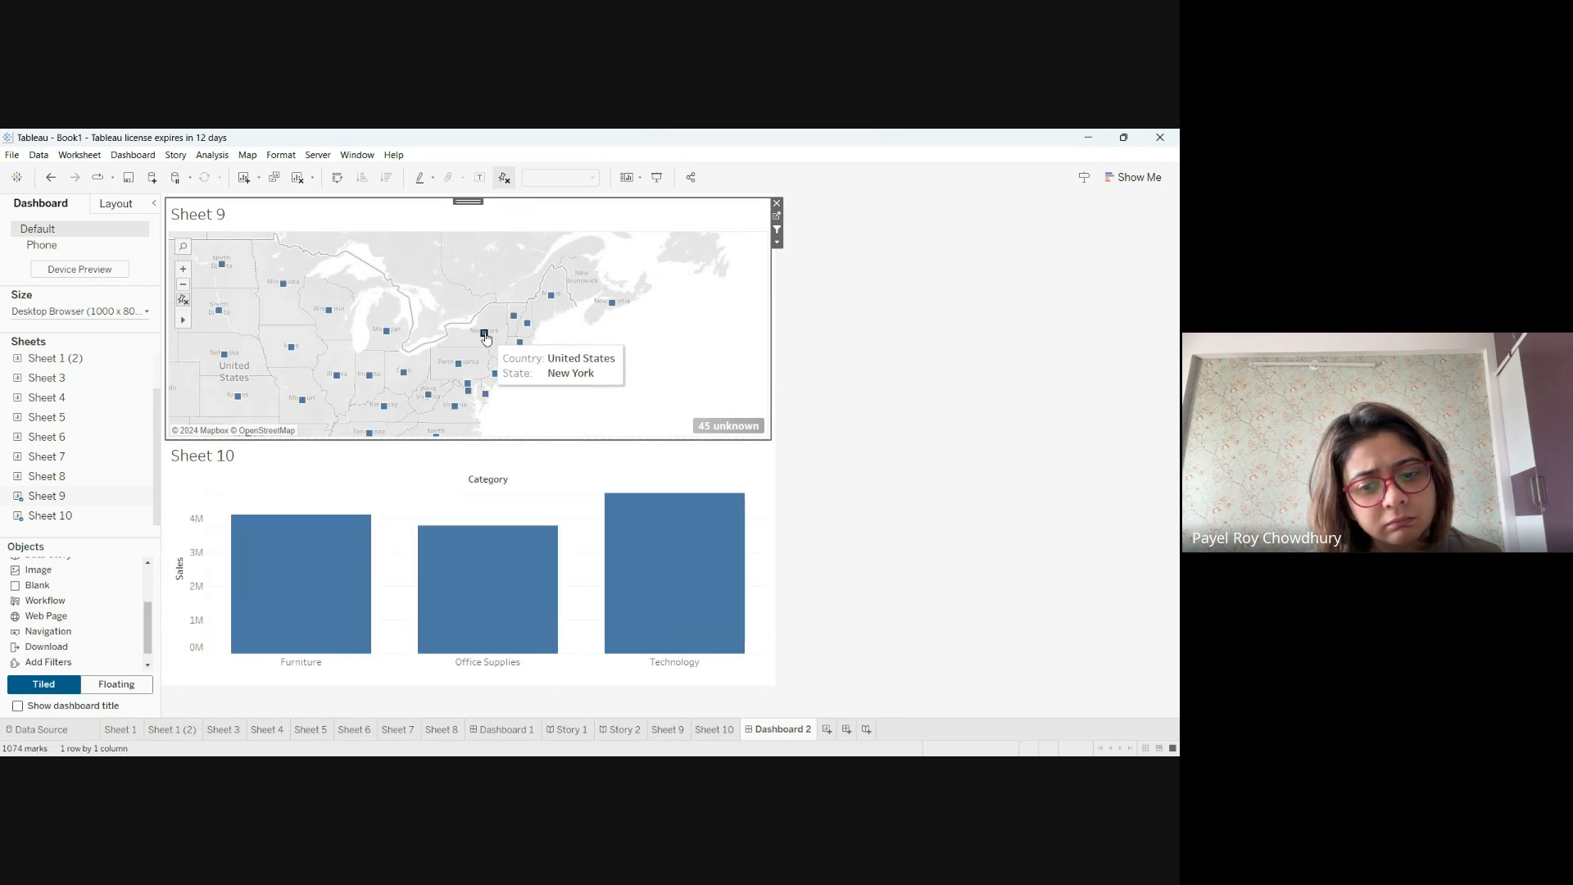
pyautogui.click(484, 335)
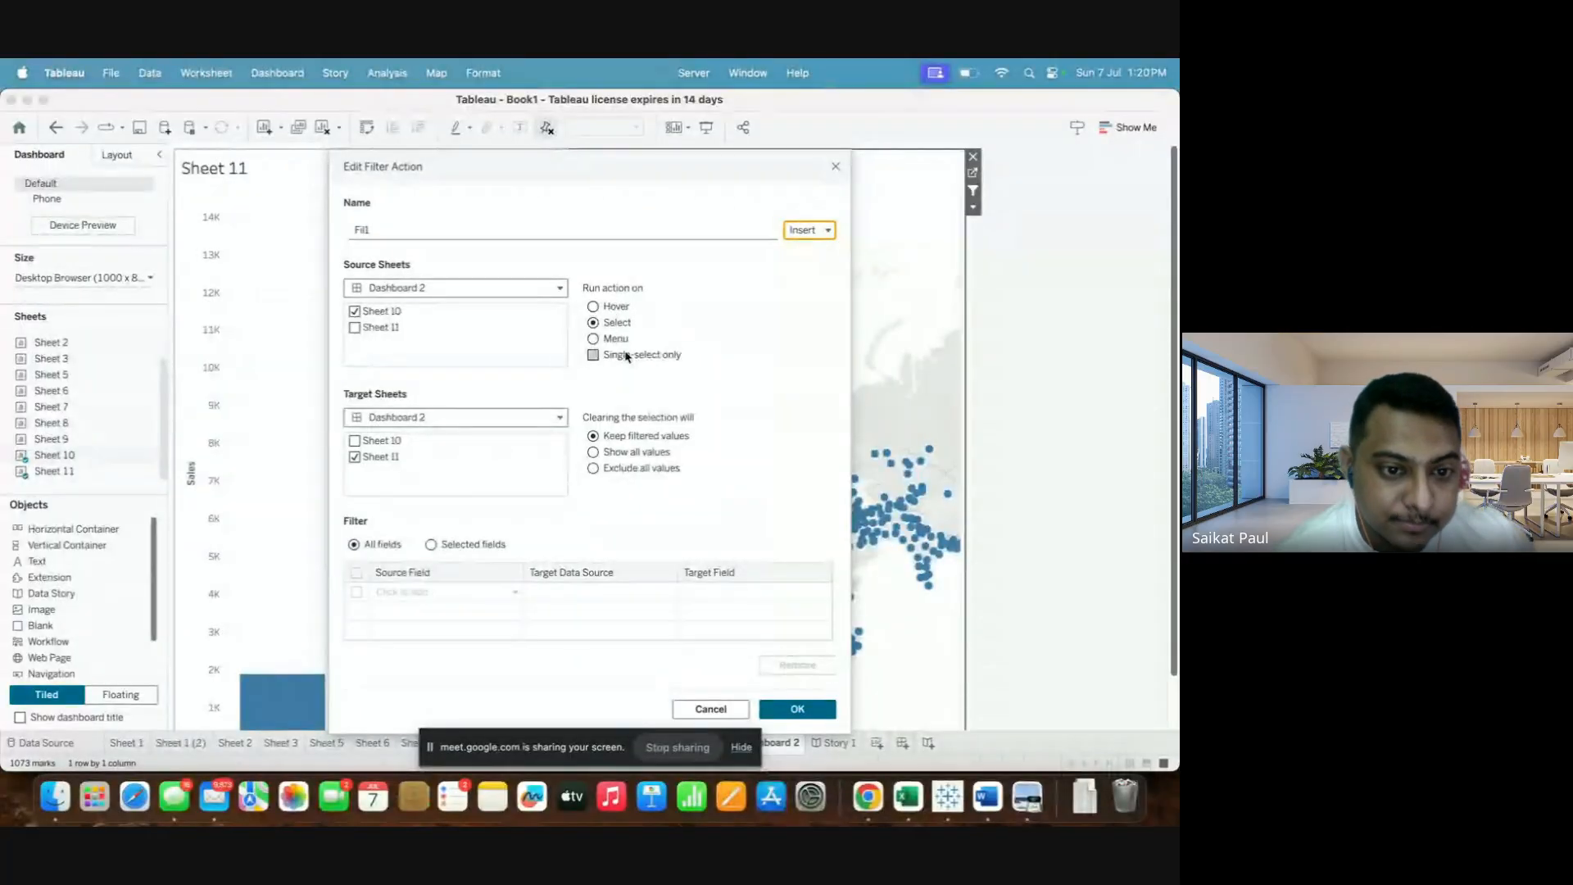
# Set the Fil1 filter action from Sheet 10 to Sheet 11 to run on Menu and accept the dashboard actions.
pyautogui.click(605, 341)
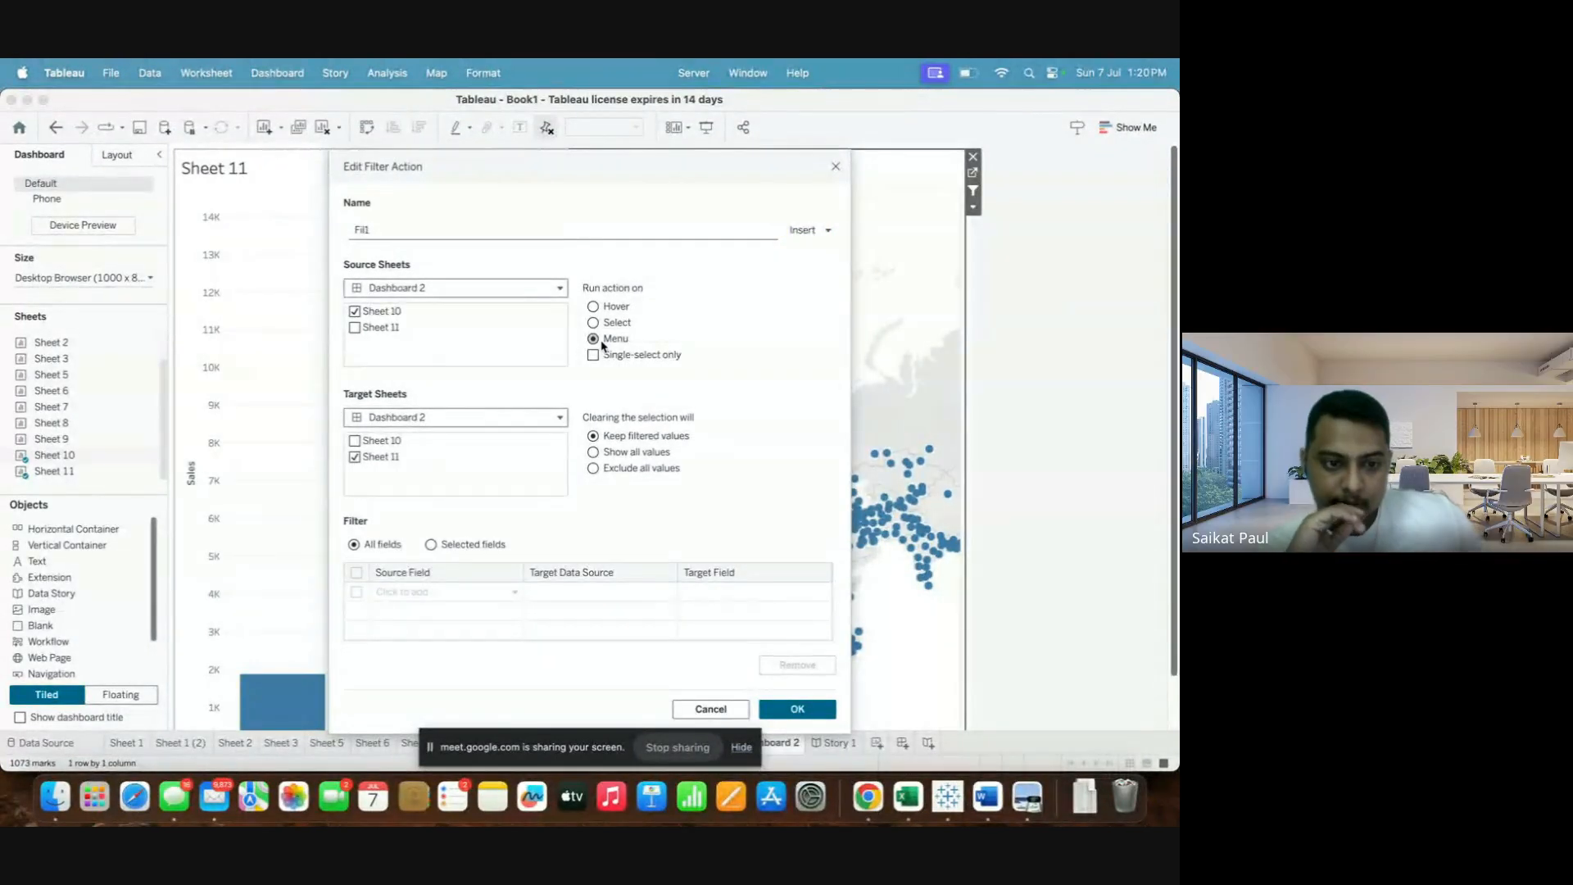
pyautogui.click(794, 725)
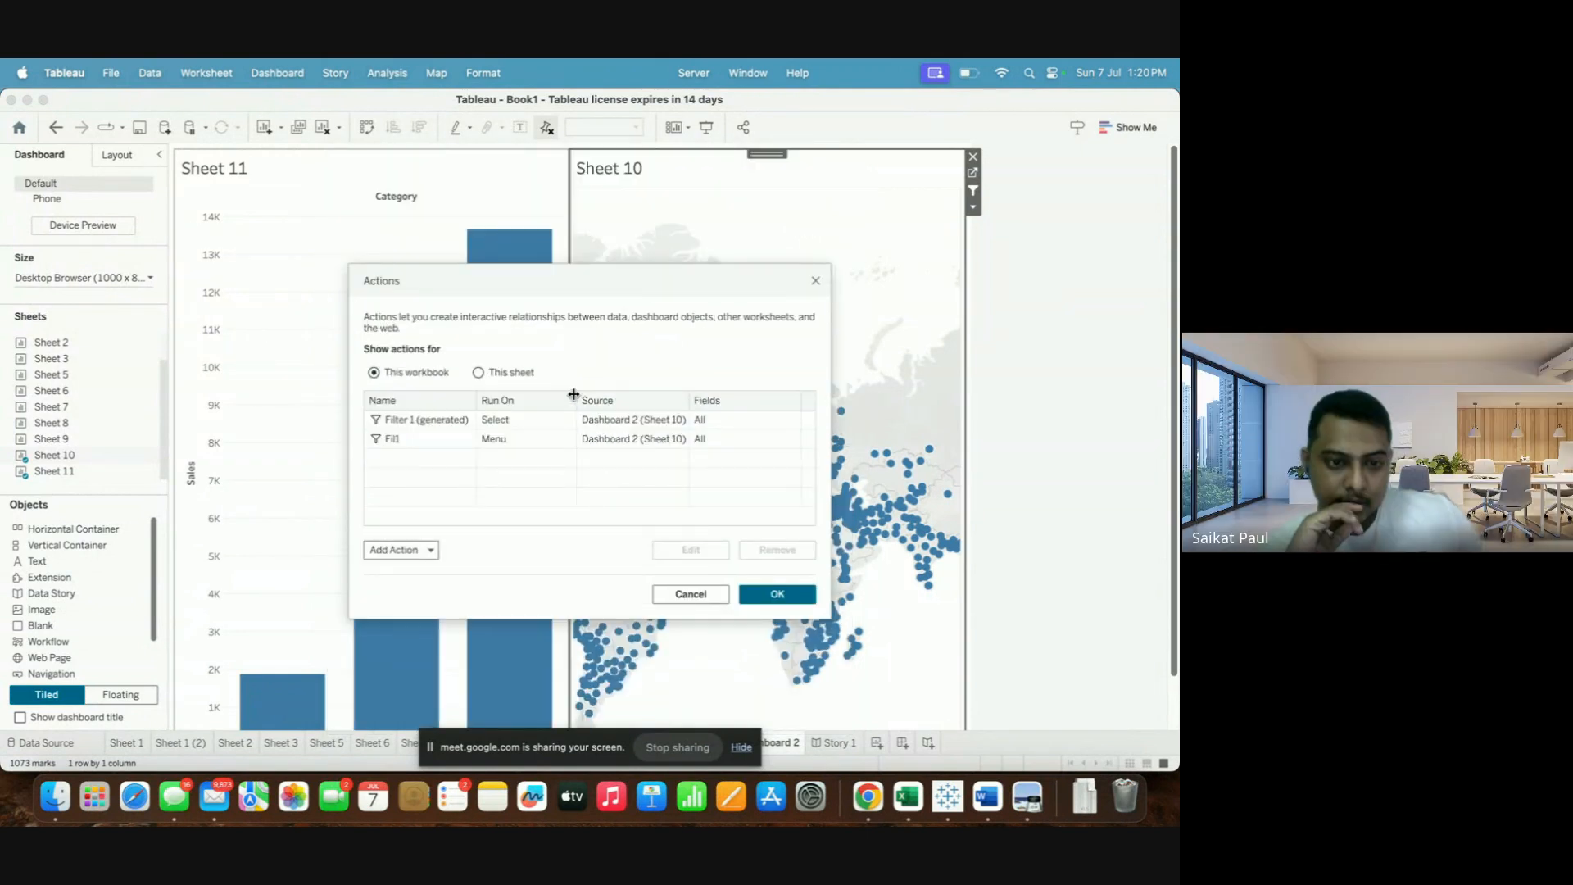
pyautogui.click(759, 594)
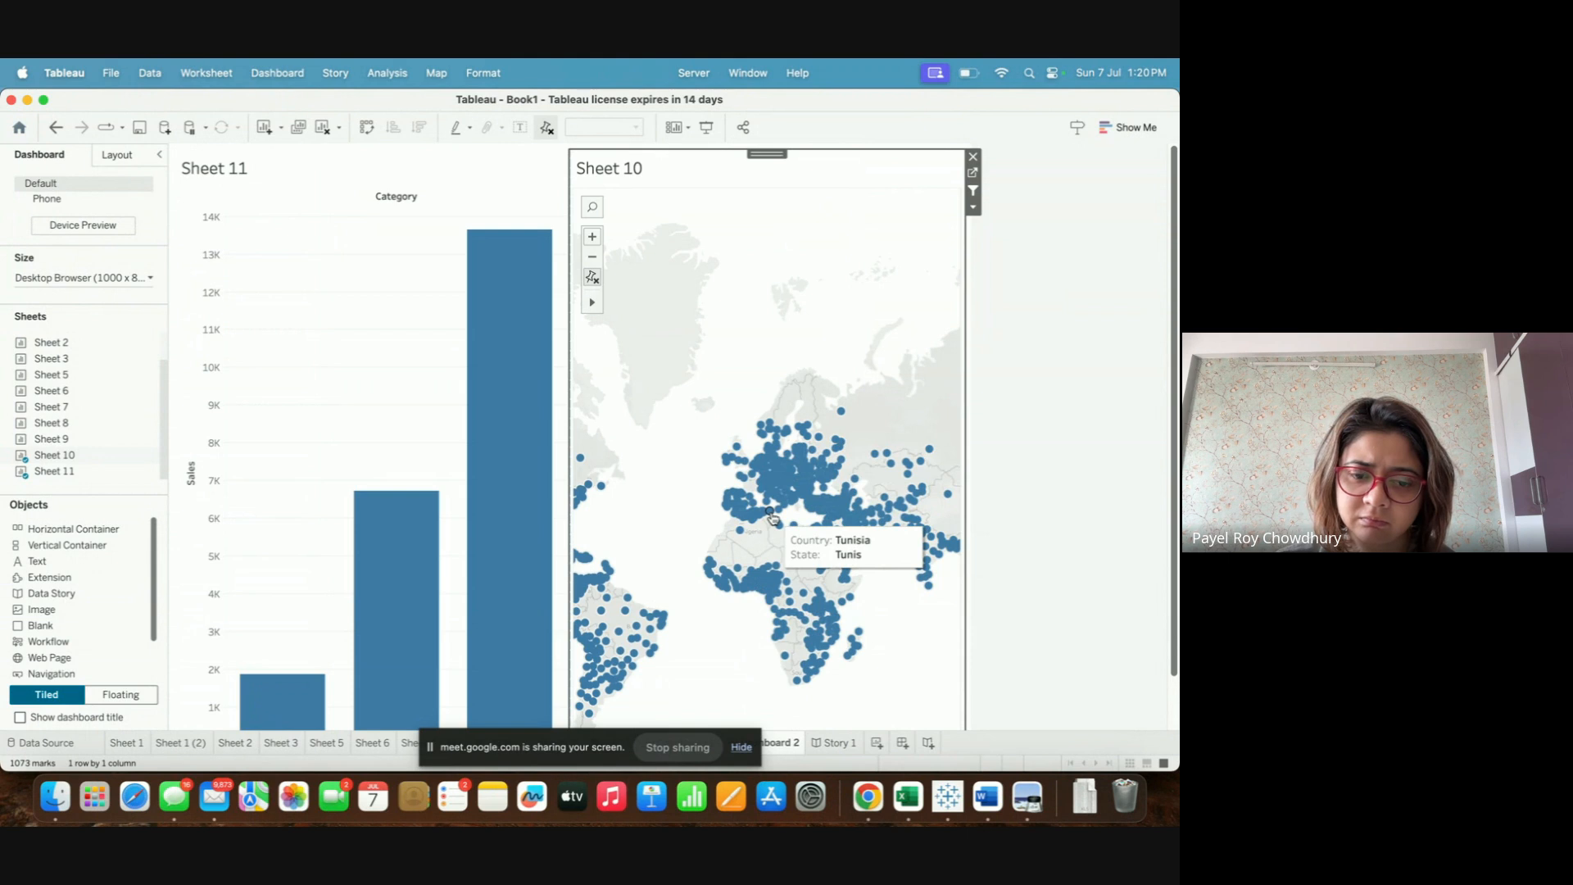
# Return to Tableau, select Bistrita-Nasaud in Romania on the Sheet 10 map and run its Fil1 menu action.
pyautogui.click(746, 757)
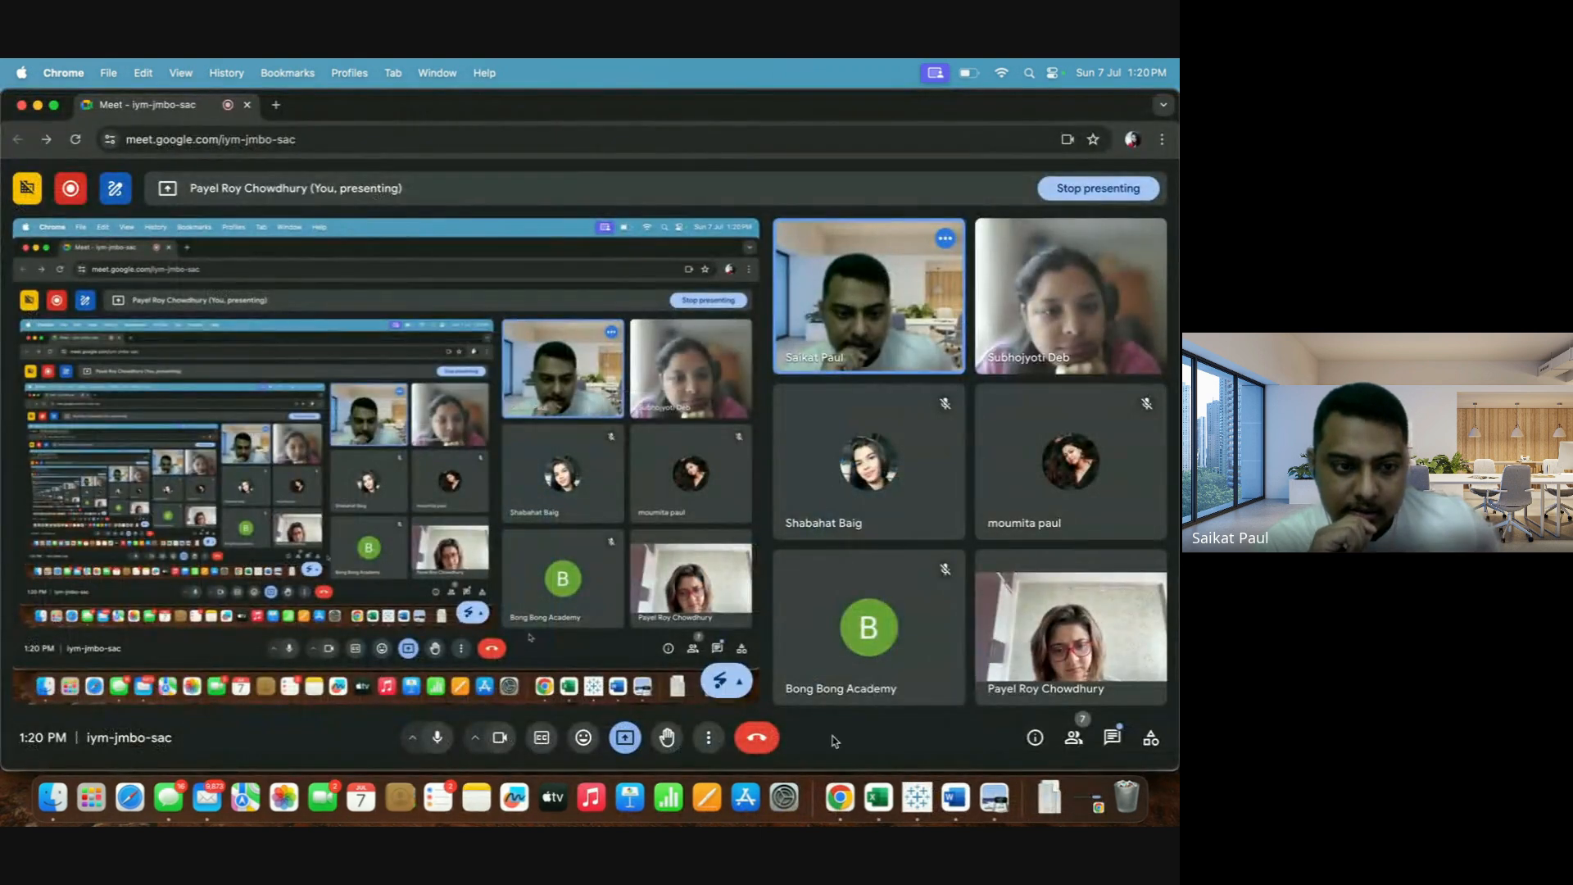
pyautogui.click(917, 797)
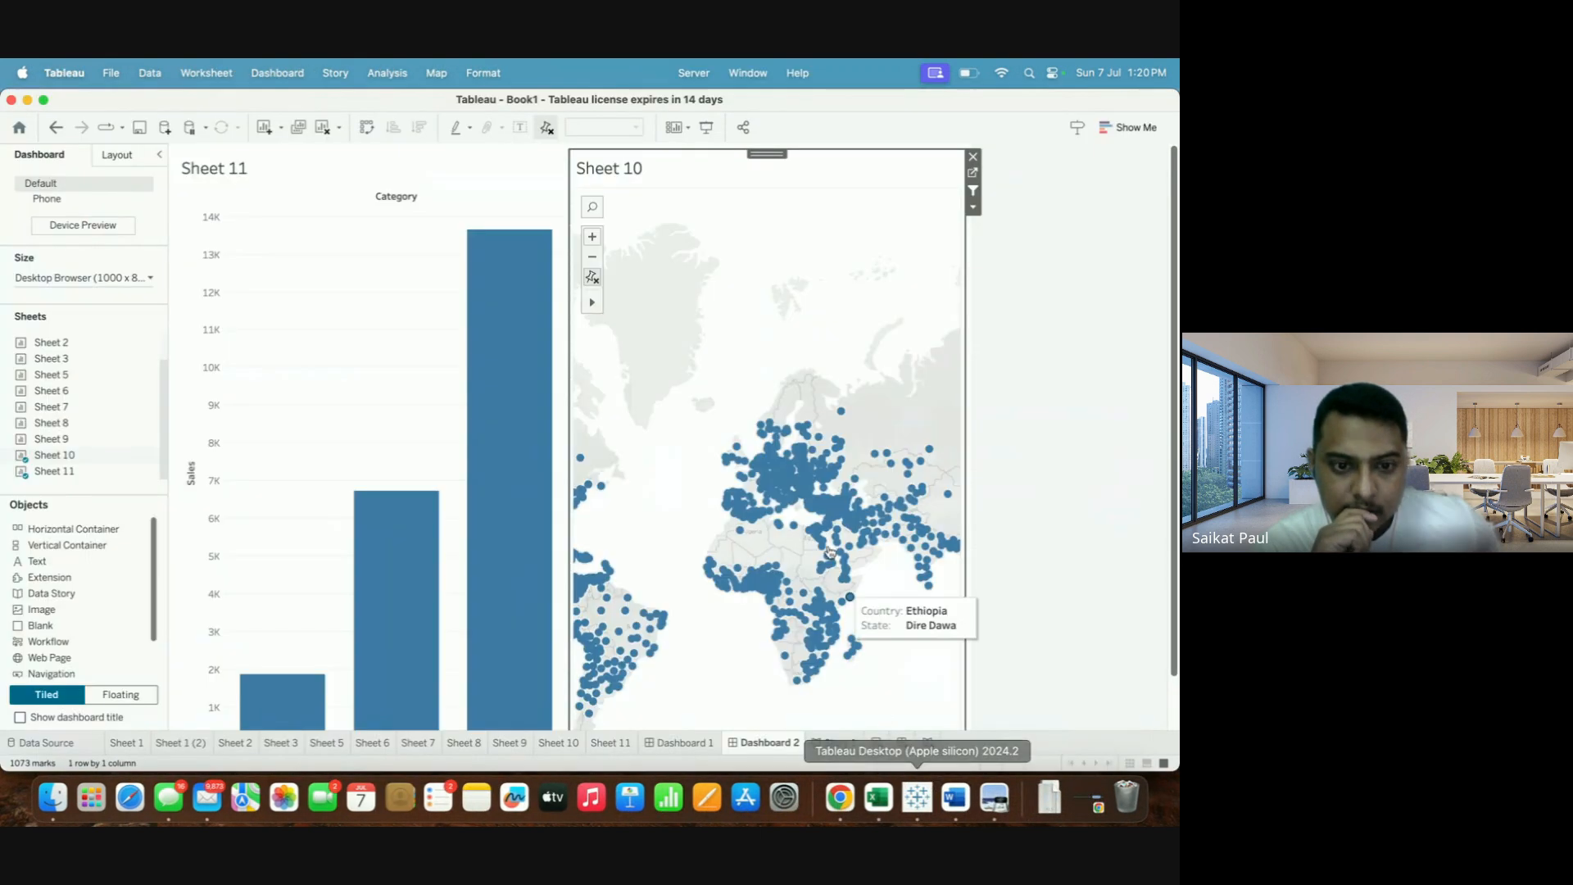
pyautogui.click(804, 484)
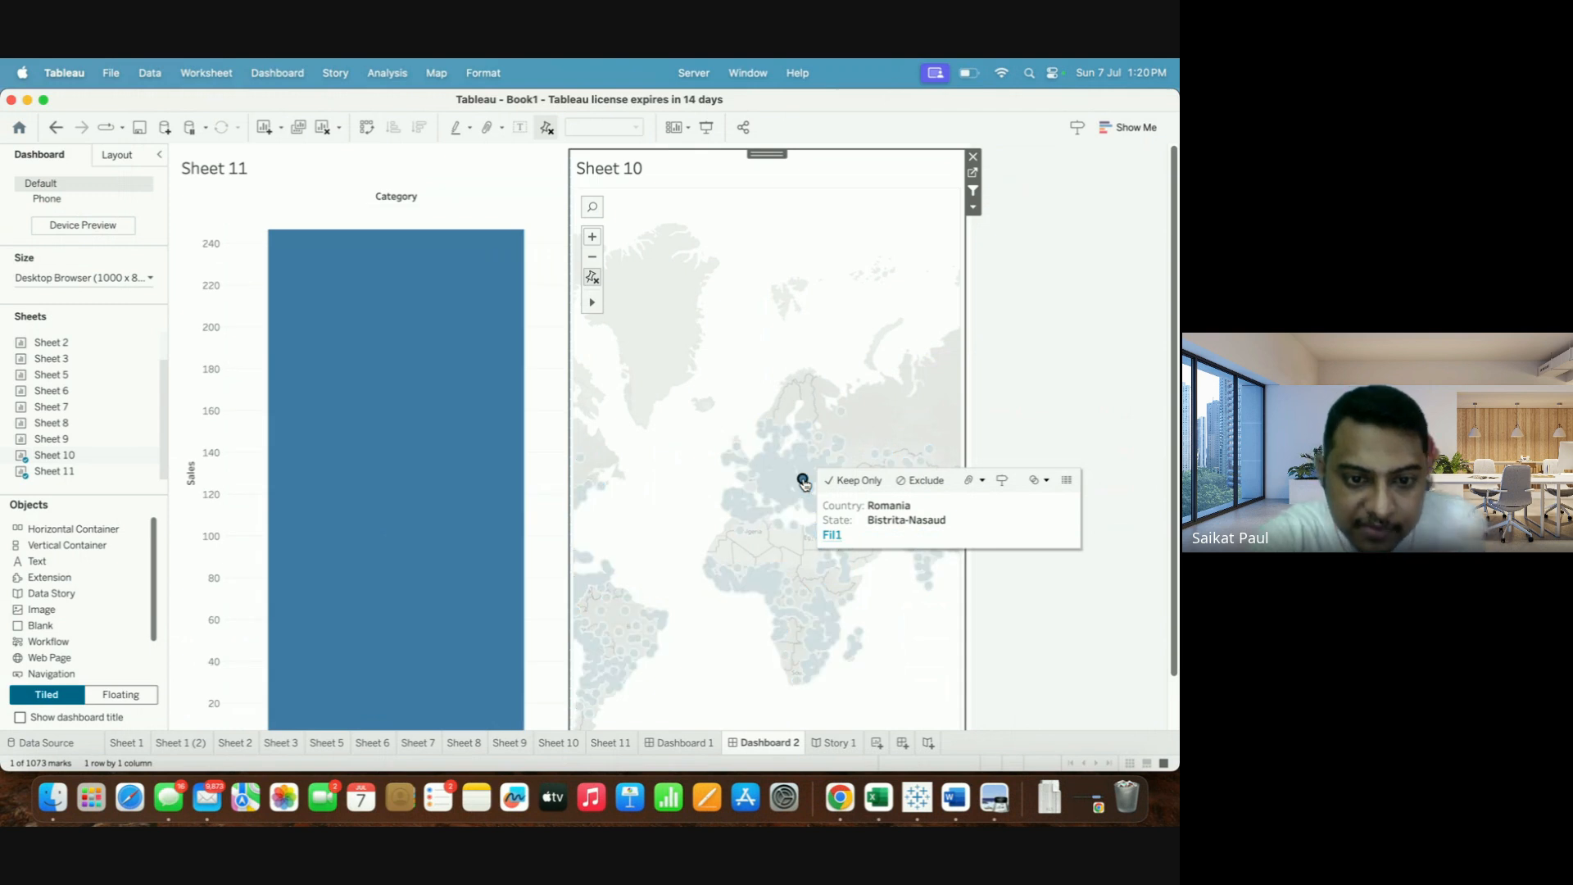
pyautogui.click(839, 538)
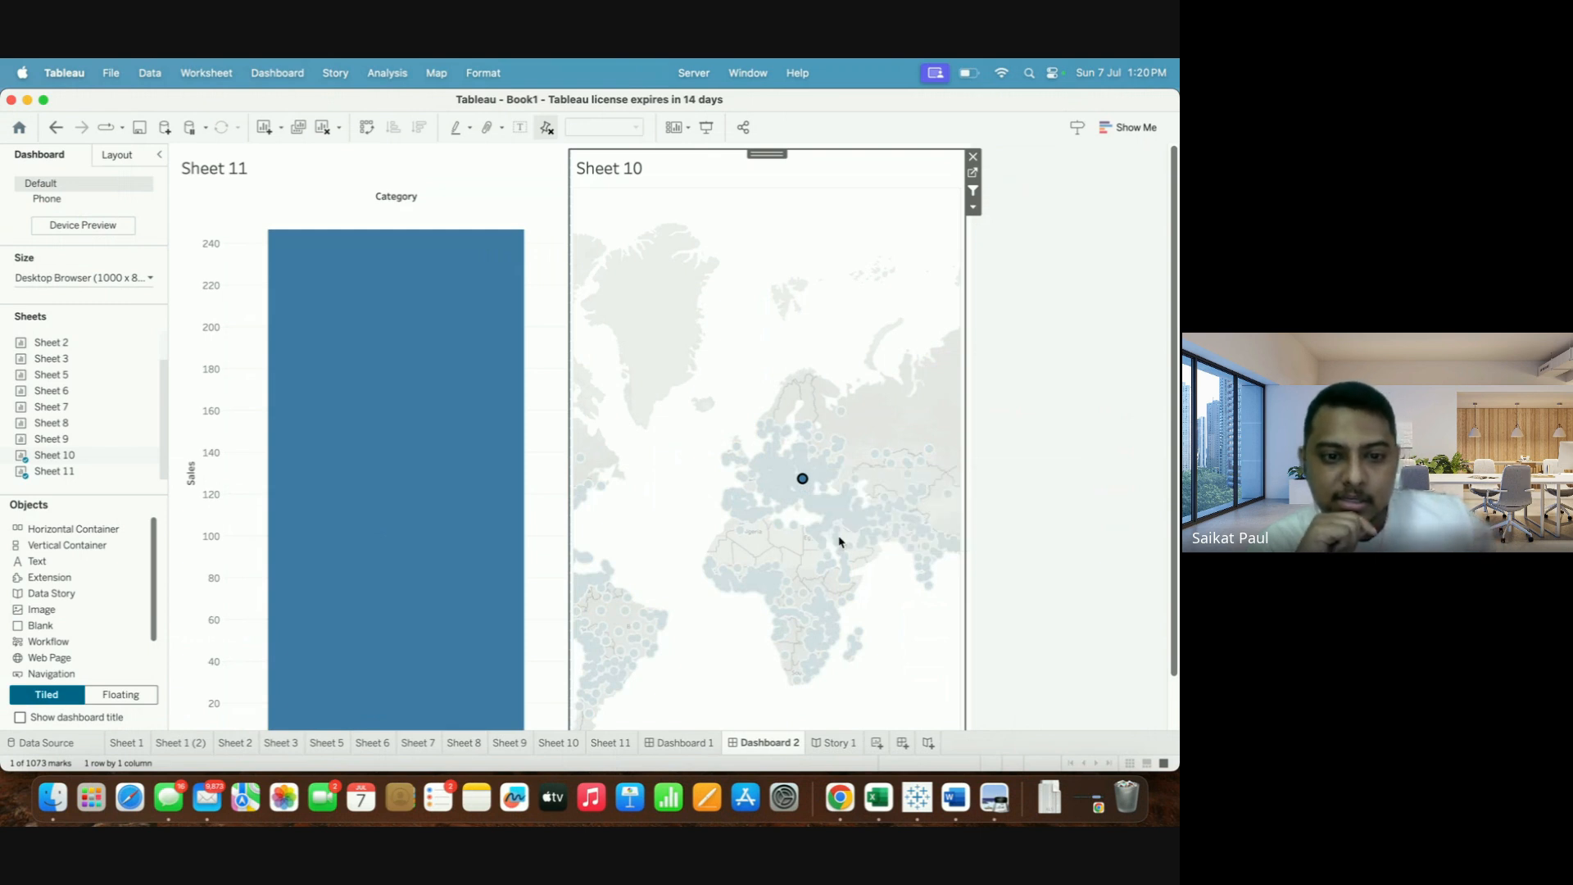
# Deselect Bistrita-Nasaud and select Nova Scotia on the map to compare the Sheet 11 category bars.
pyautogui.moveTo(813, 500)
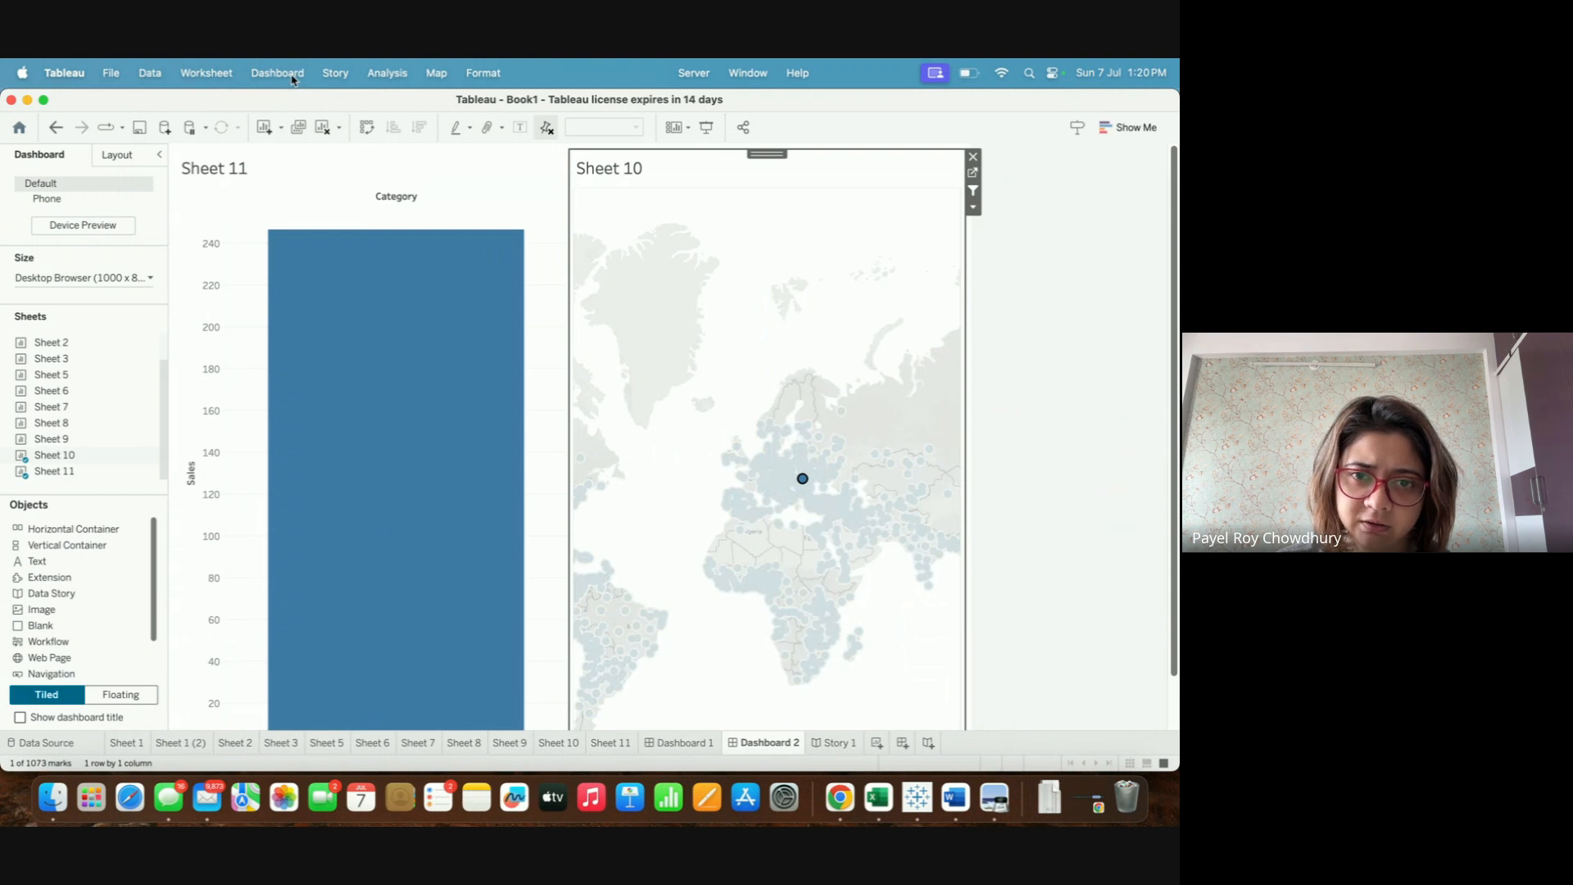
pyautogui.moveTo(762, 505)
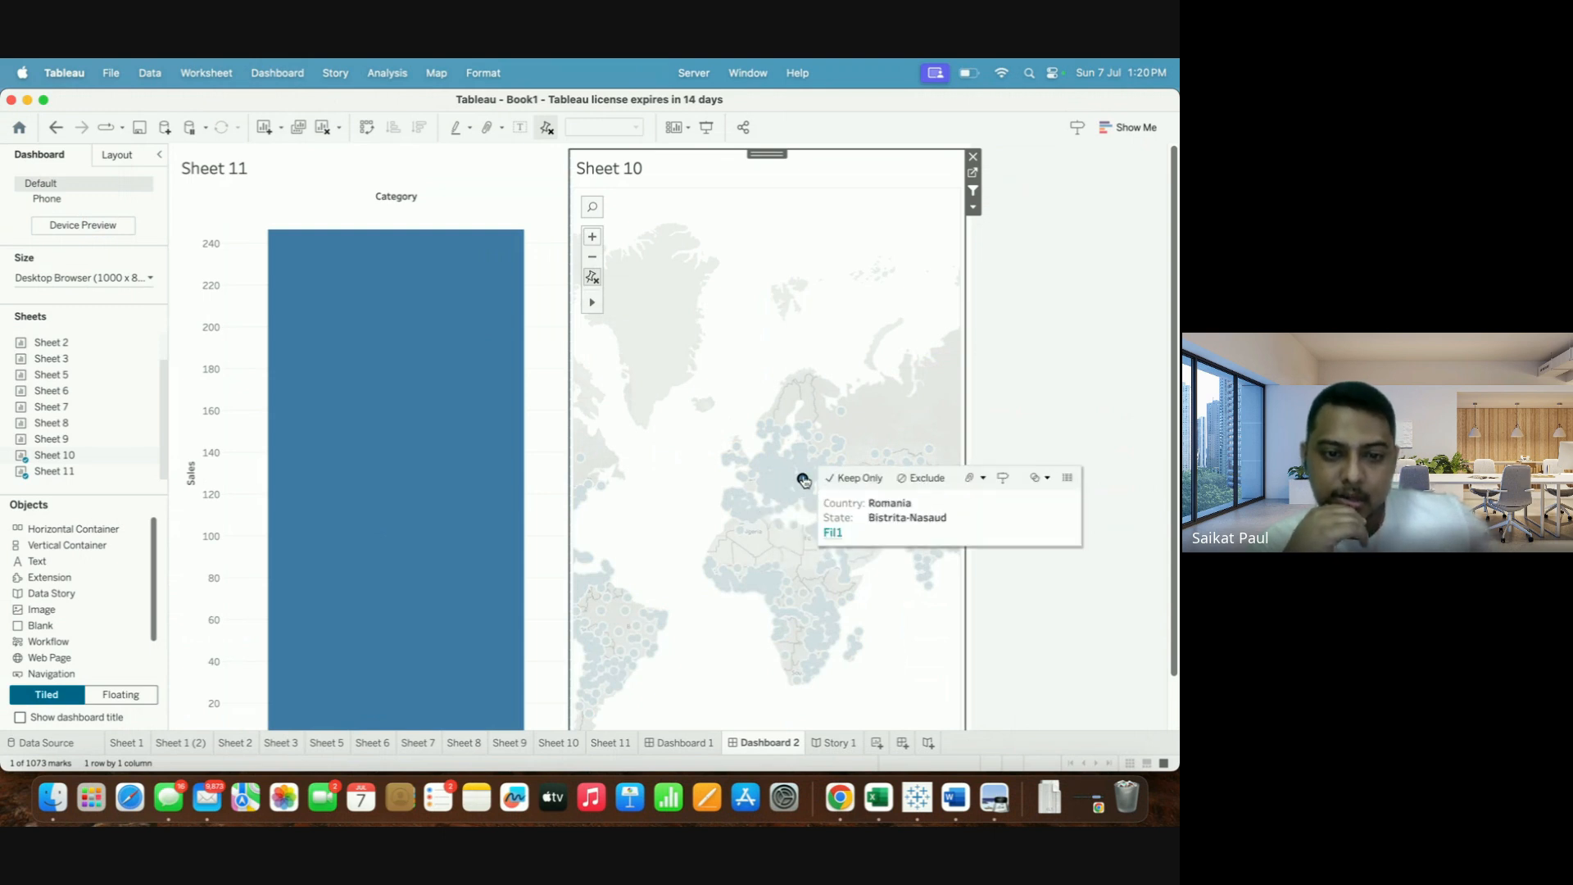
pyautogui.click(803, 481)
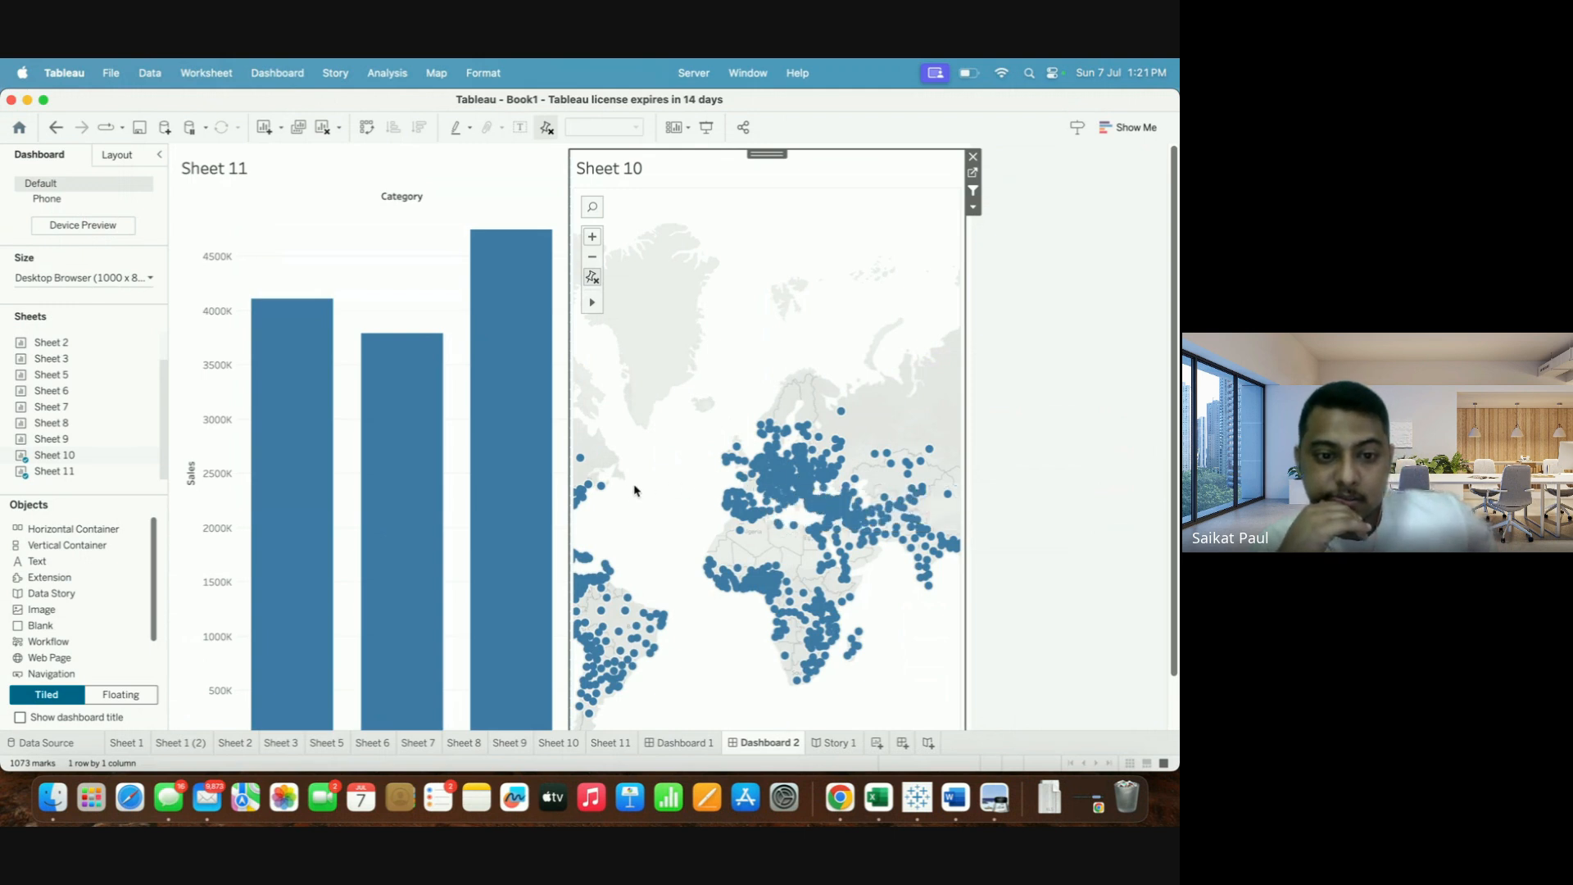
pyautogui.click(602, 487)
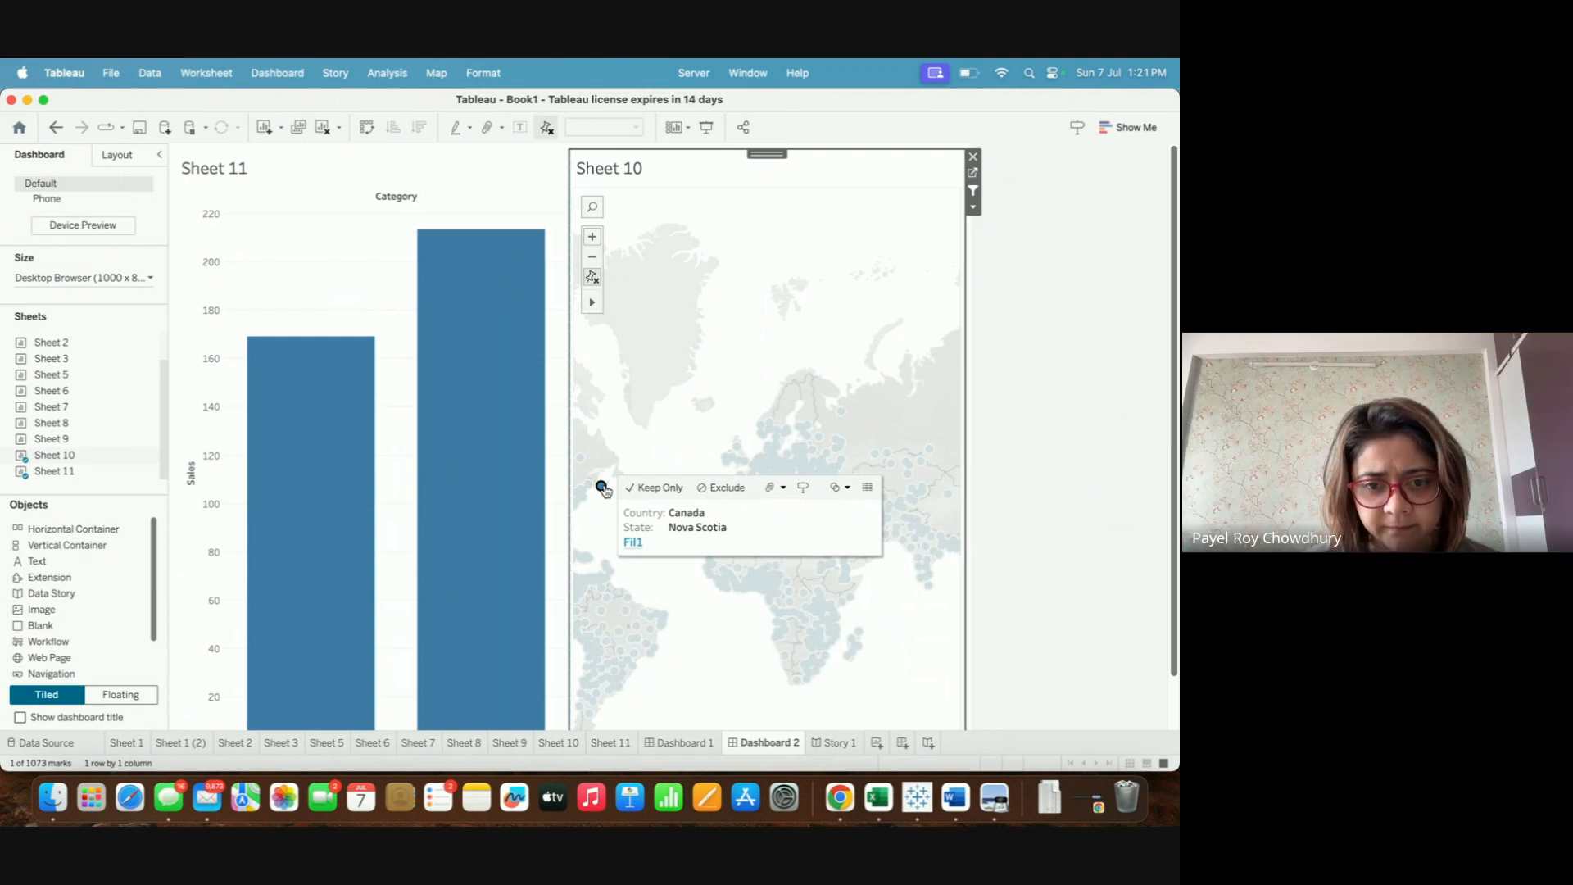
# Remove the generated Filter 1 action that runs on Select, keep Fil1, and accept the dashboard actions.
pyautogui.click(295, 74)
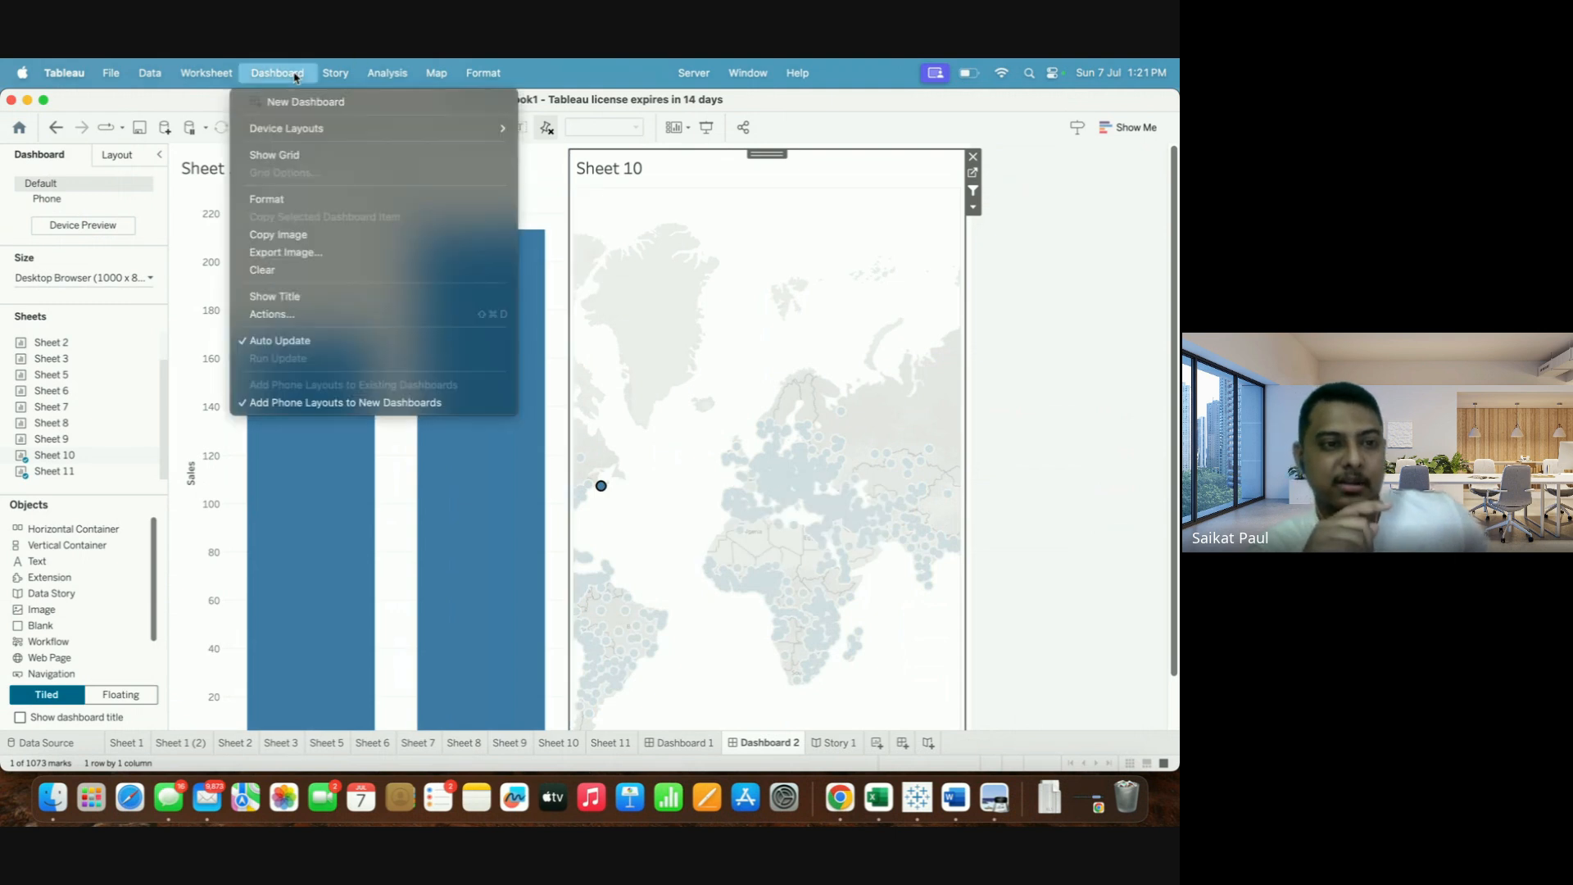
pyautogui.click(358, 318)
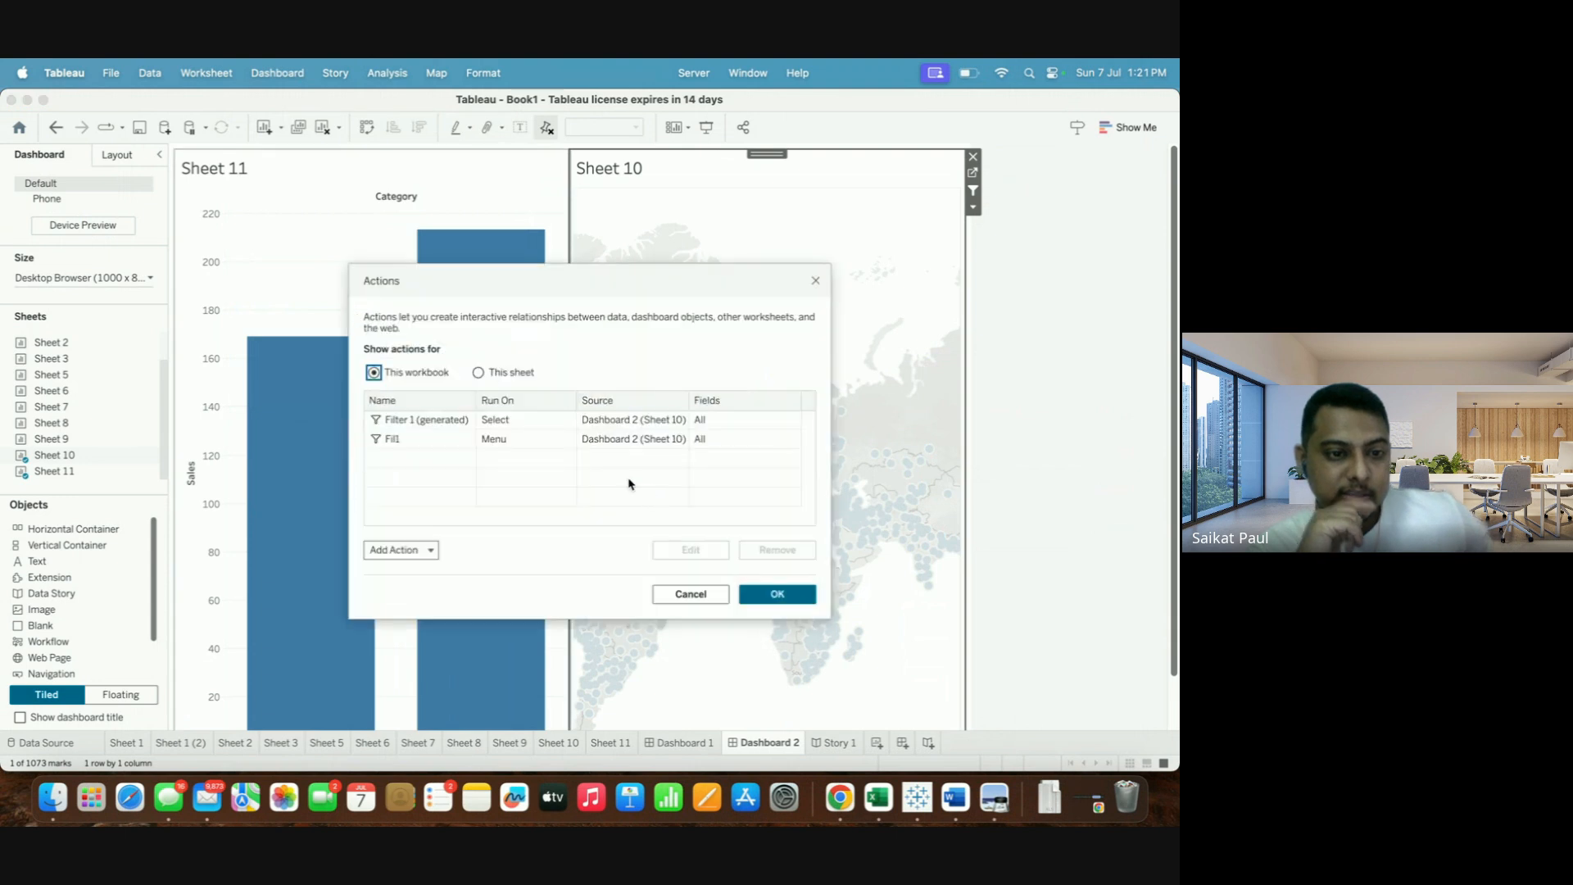
pyautogui.click(544, 430)
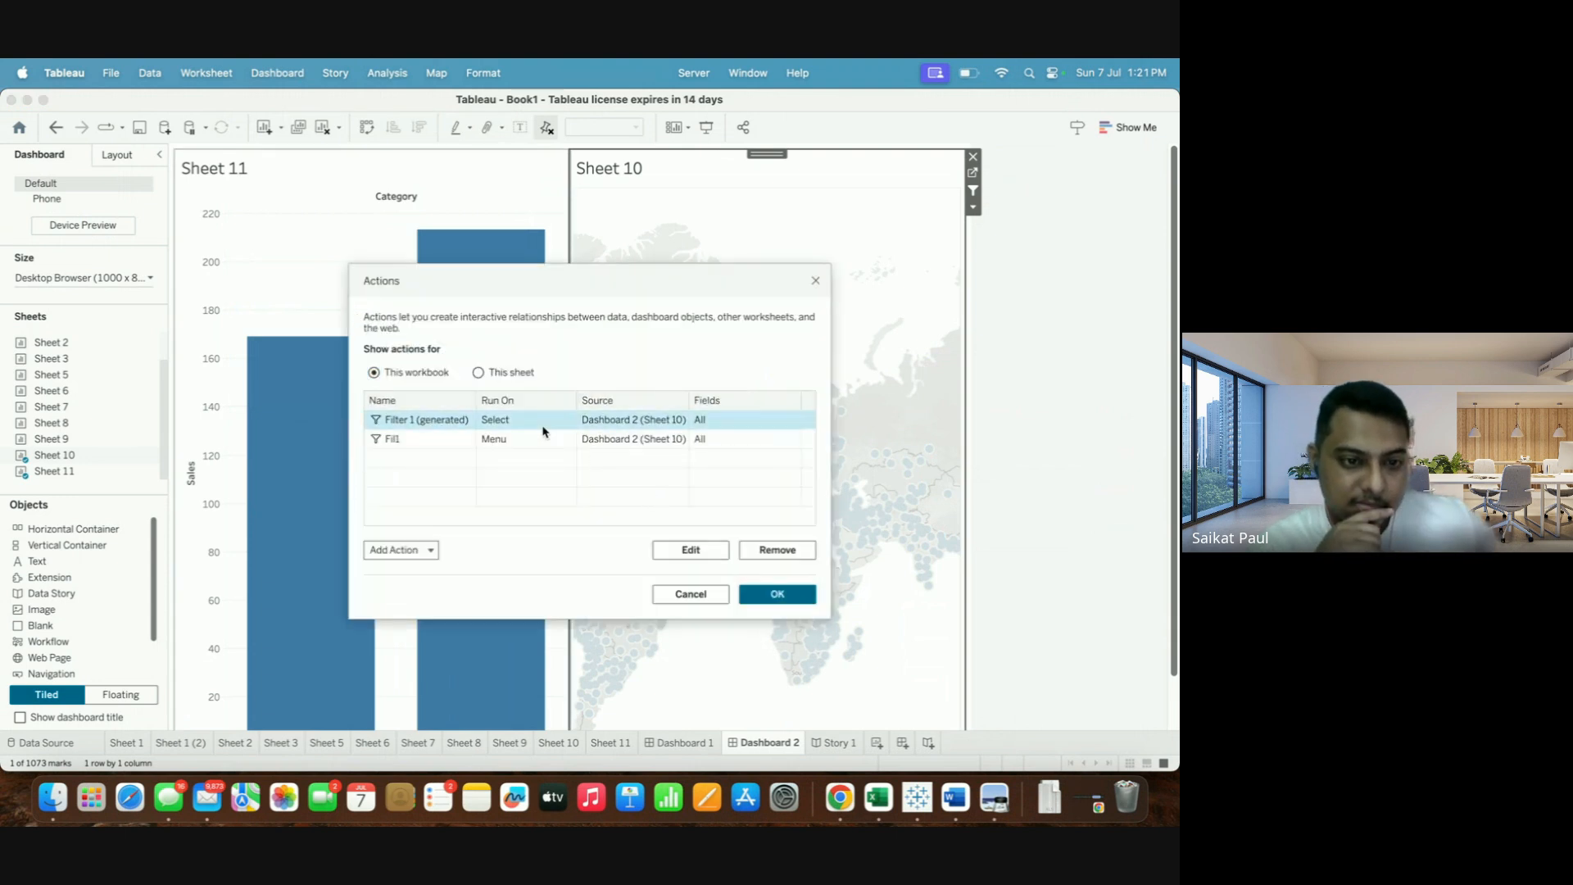
pyautogui.click(773, 551)
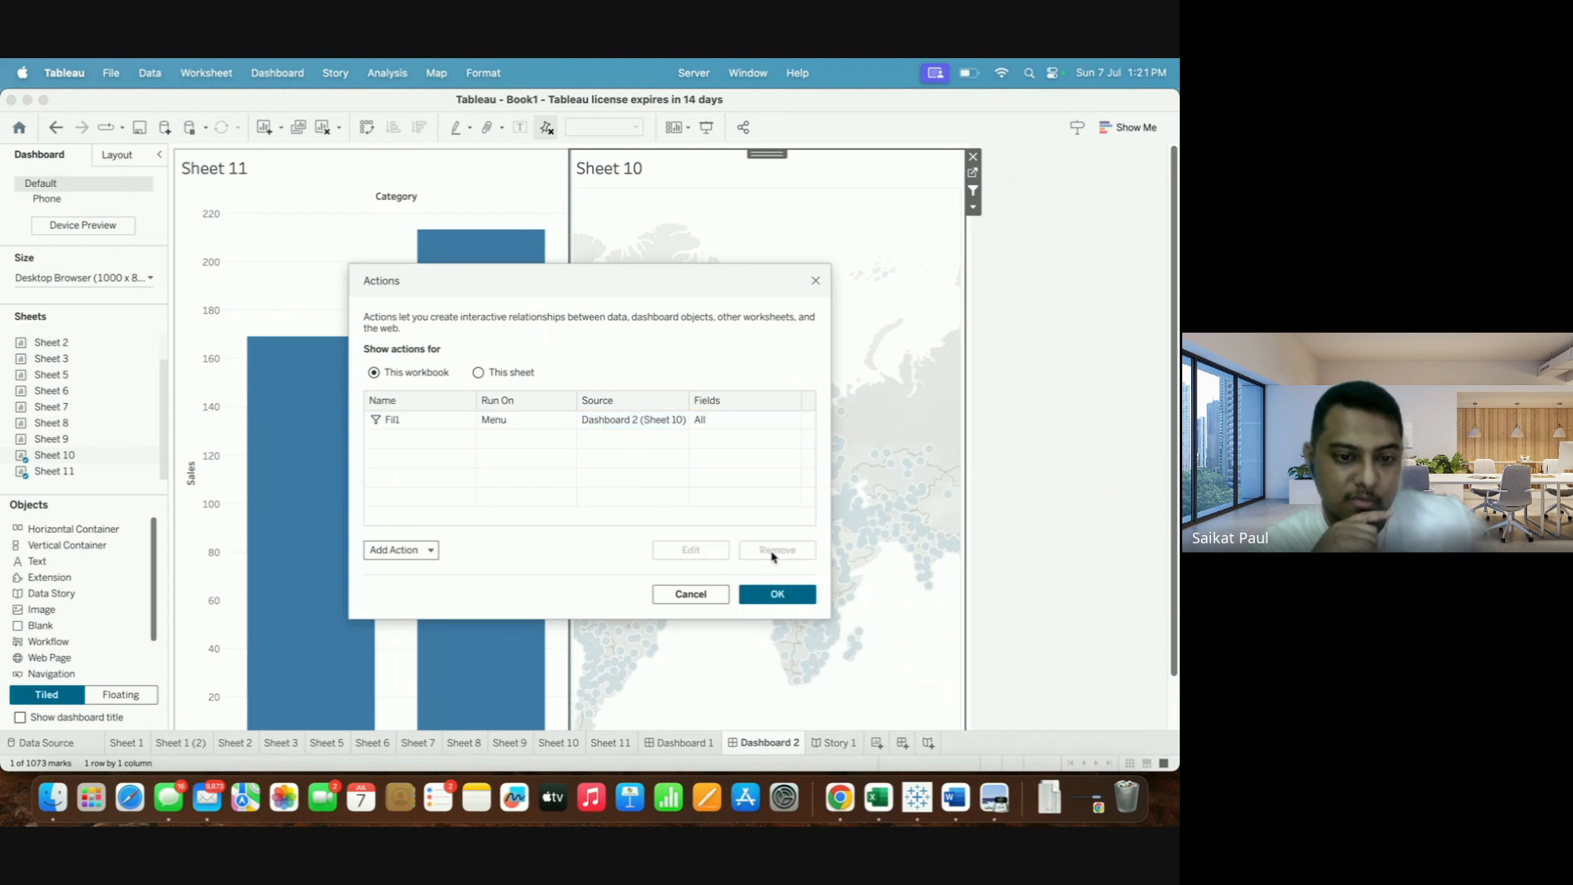
pyautogui.click(517, 426)
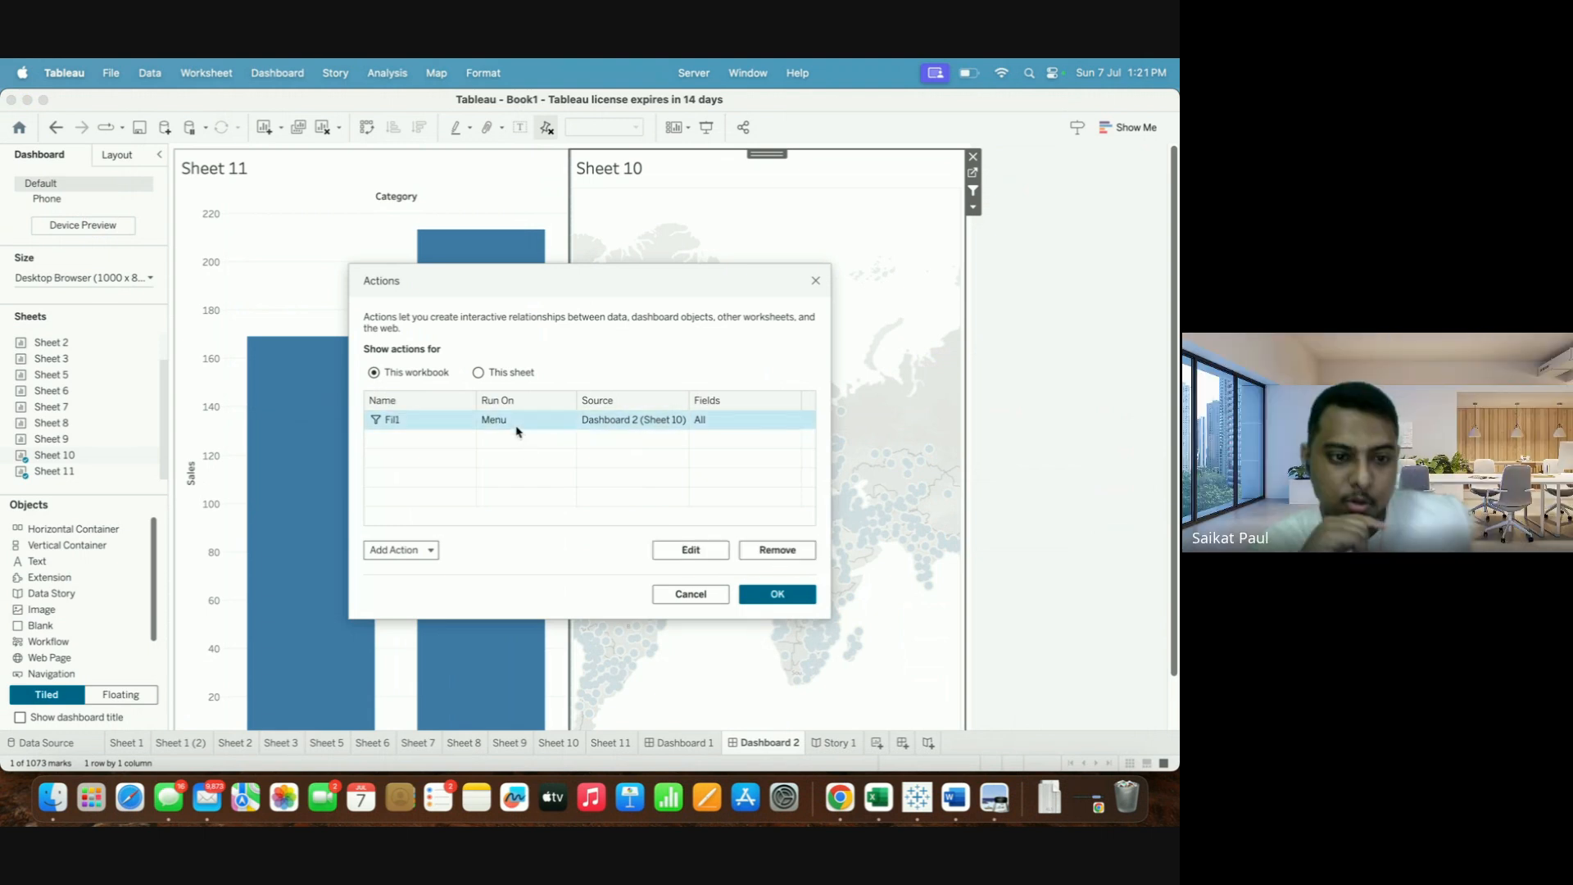
pyautogui.click(774, 593)
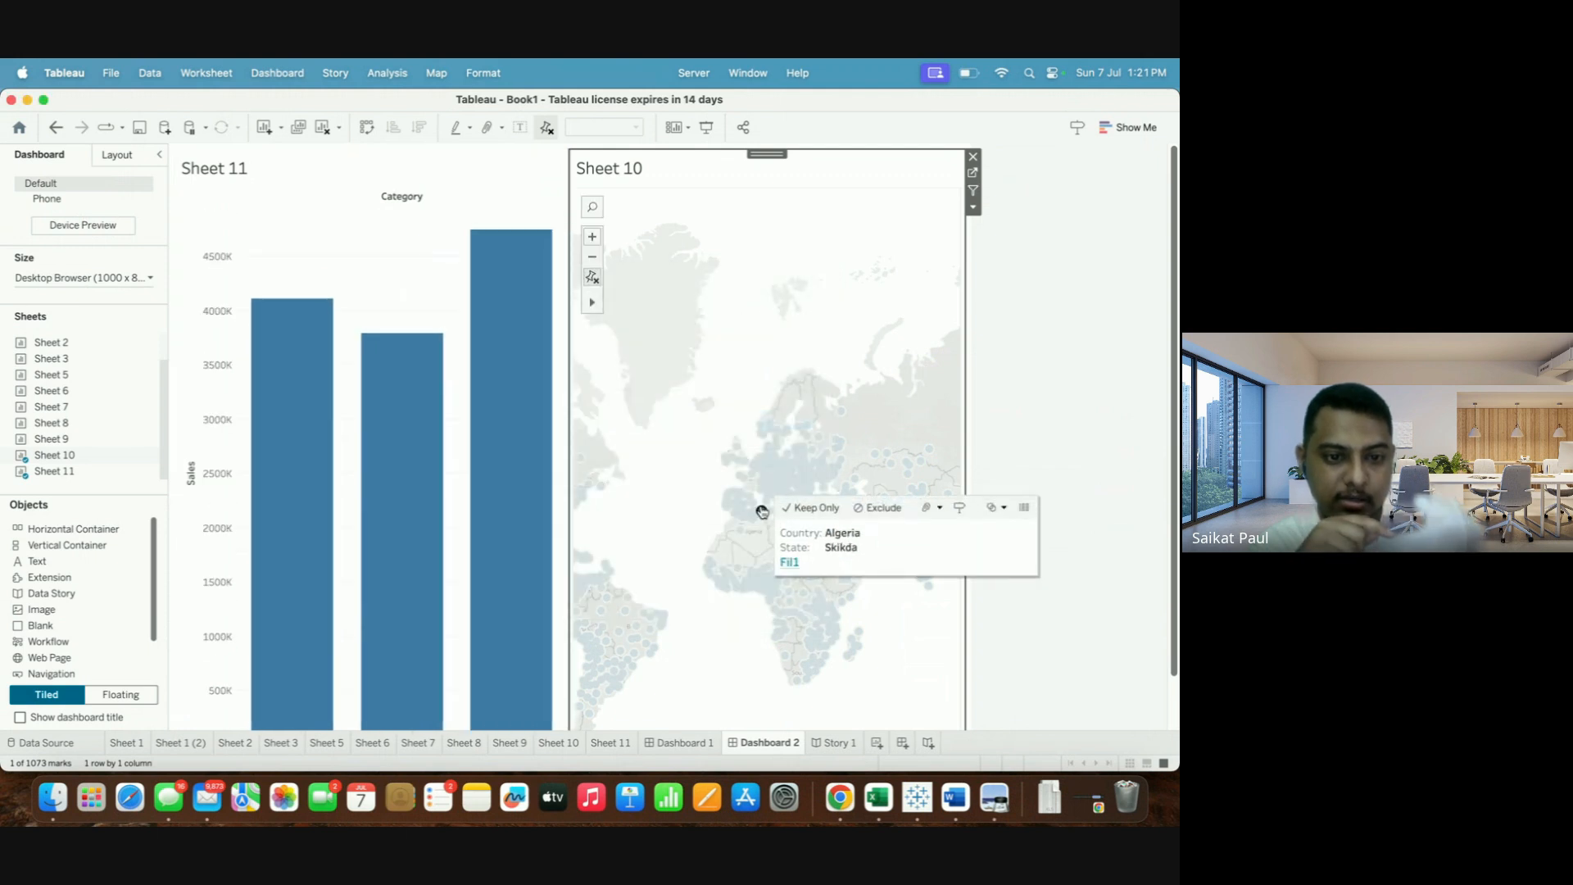
# Run the Fil1 menu action for Skikda, Algeria, and select Nova Scotia on the Sheet 10 map to check the filtering.
pyautogui.click(791, 563)
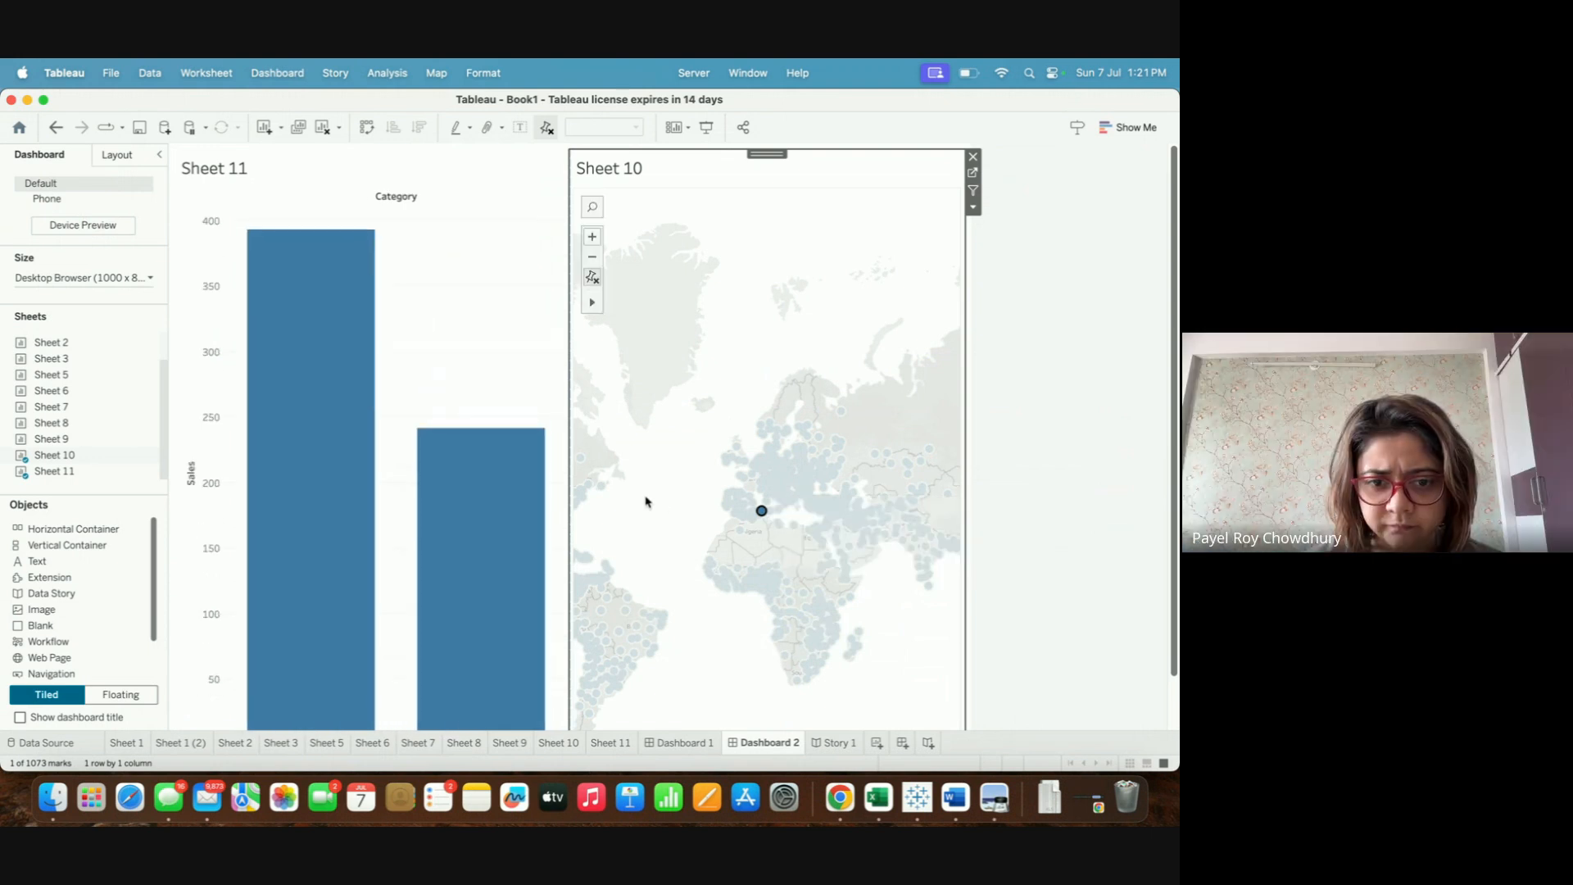
pyautogui.click(601, 489)
pyautogui.moveTo(724, 455)
# Switch to the Google Meet call in Chrome and stop presenting the screen.
pyautogui.click(839, 796)
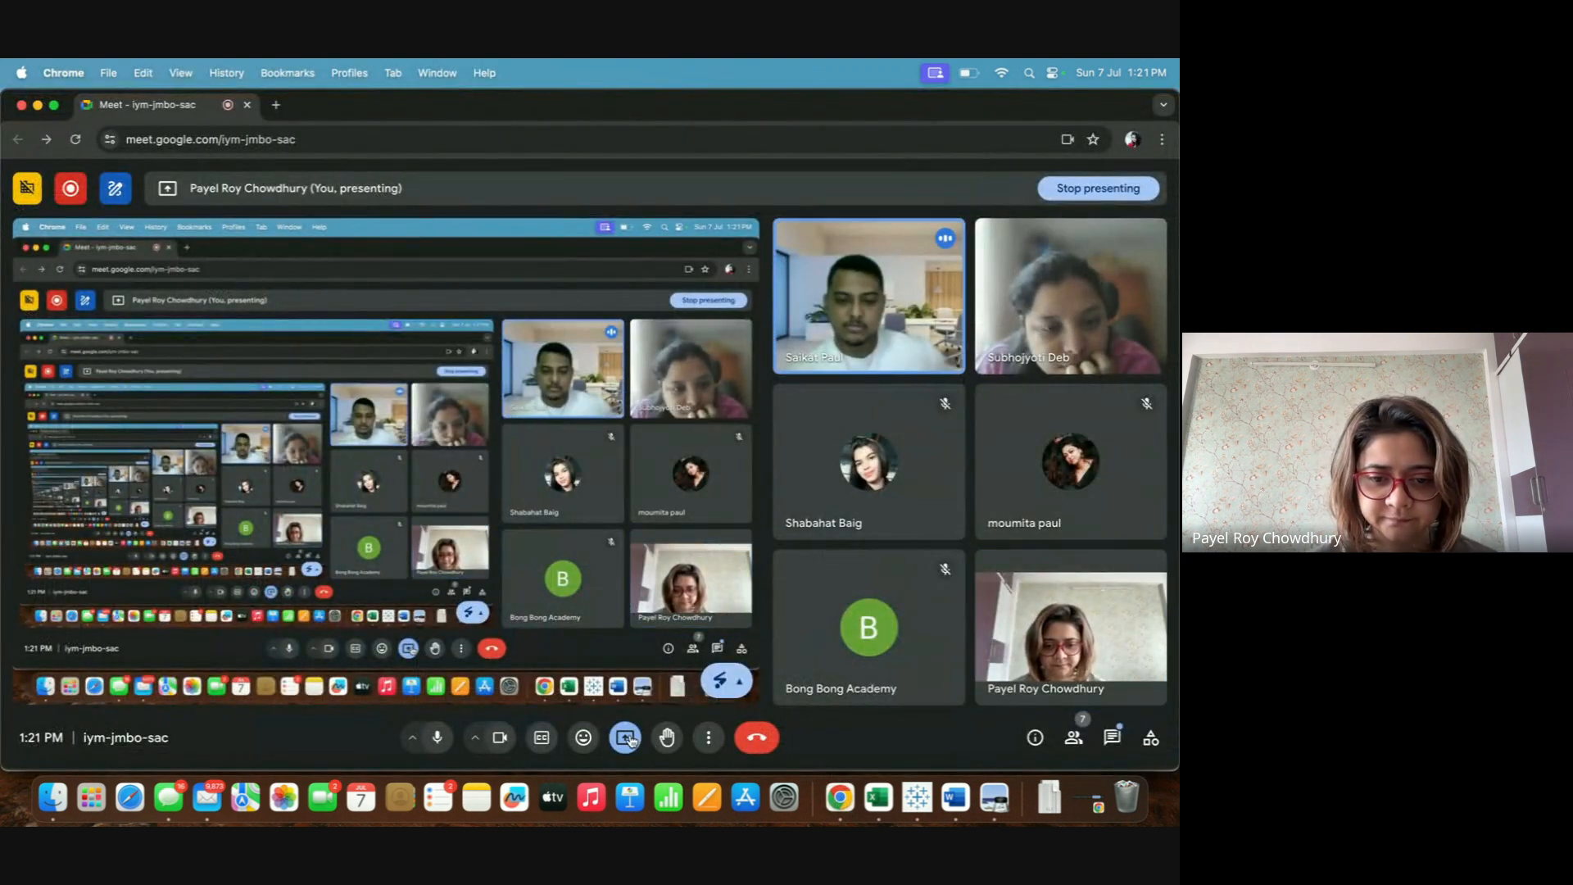
pyautogui.click(625, 737)
pyautogui.click(670, 696)
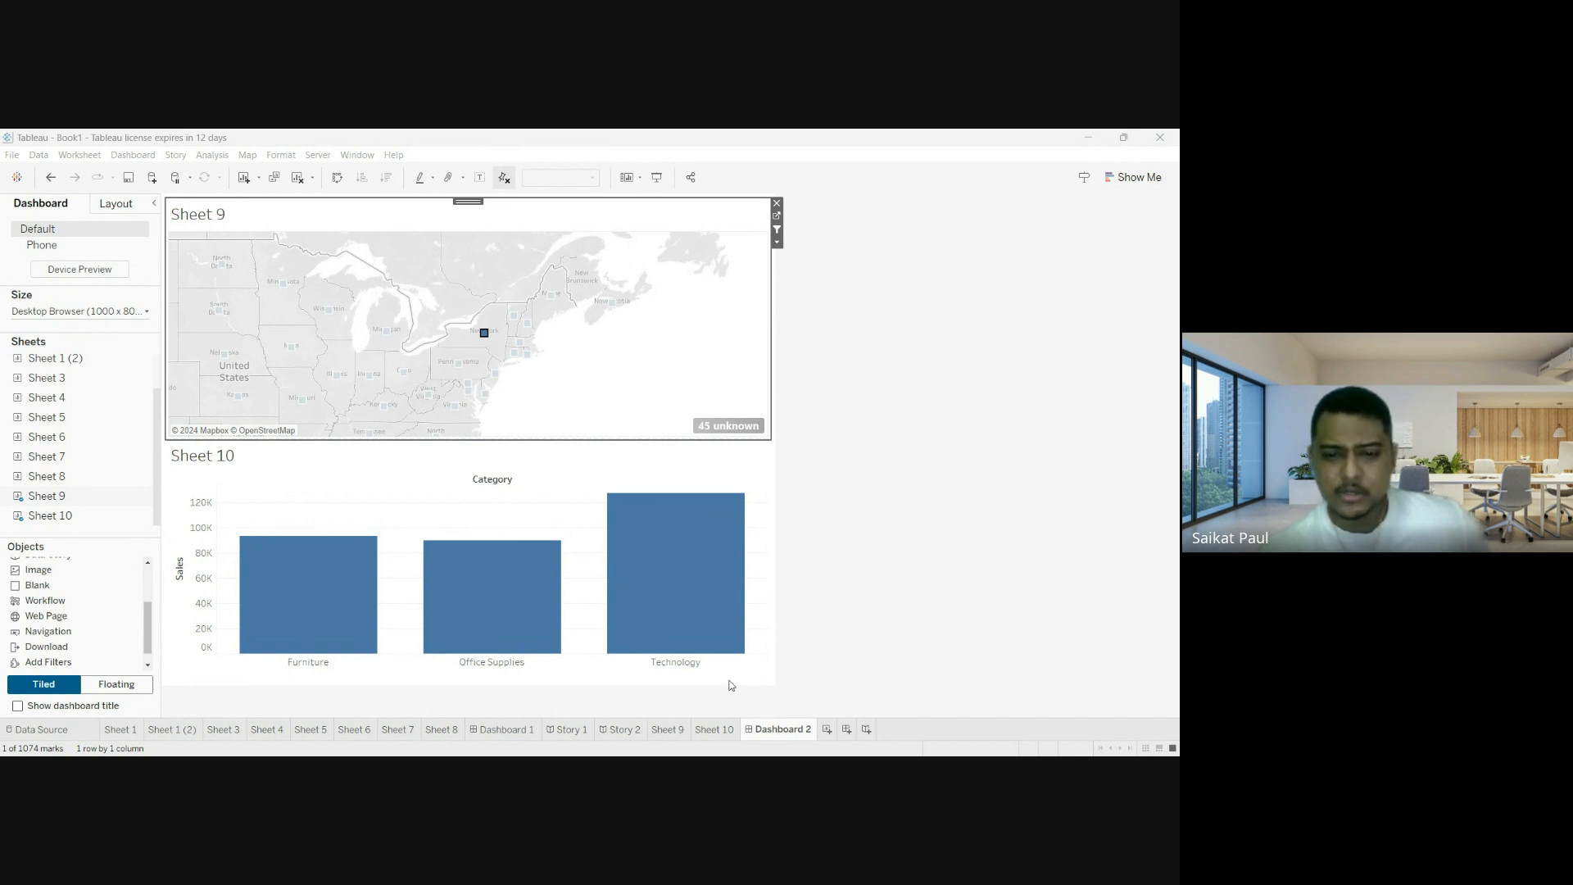
# Toggle New York on the Sheet 9 map and clear the selection to examine how the Sheet 10 chart responds.
pyautogui.click(779, 571)
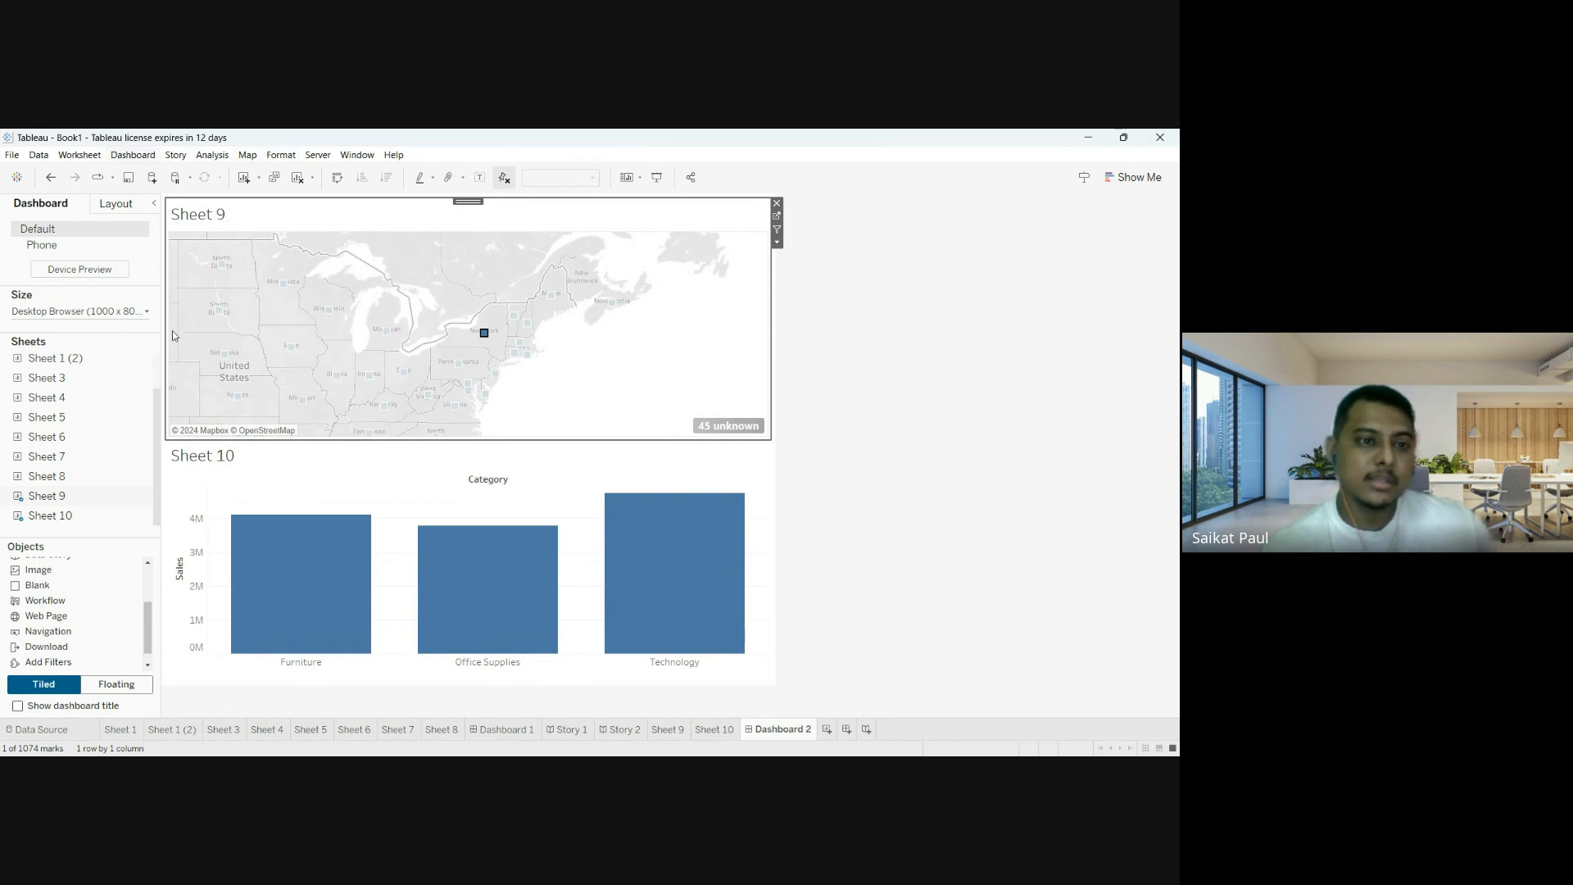
pyautogui.hotkey('alt', 'Tab')
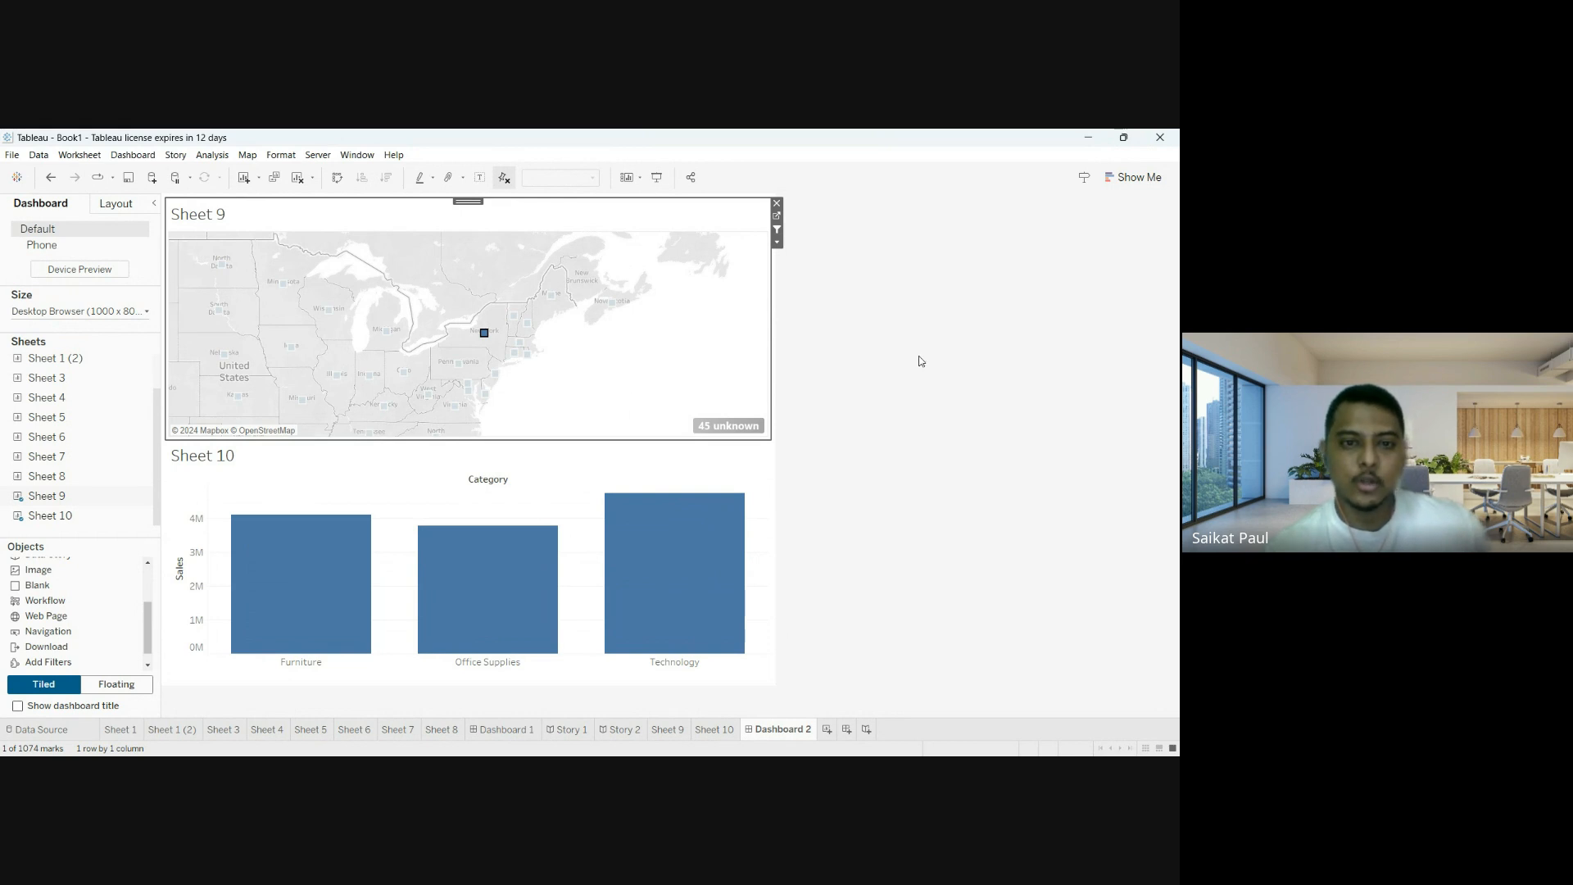
pyautogui.click(484, 334)
pyautogui.click(484, 334)
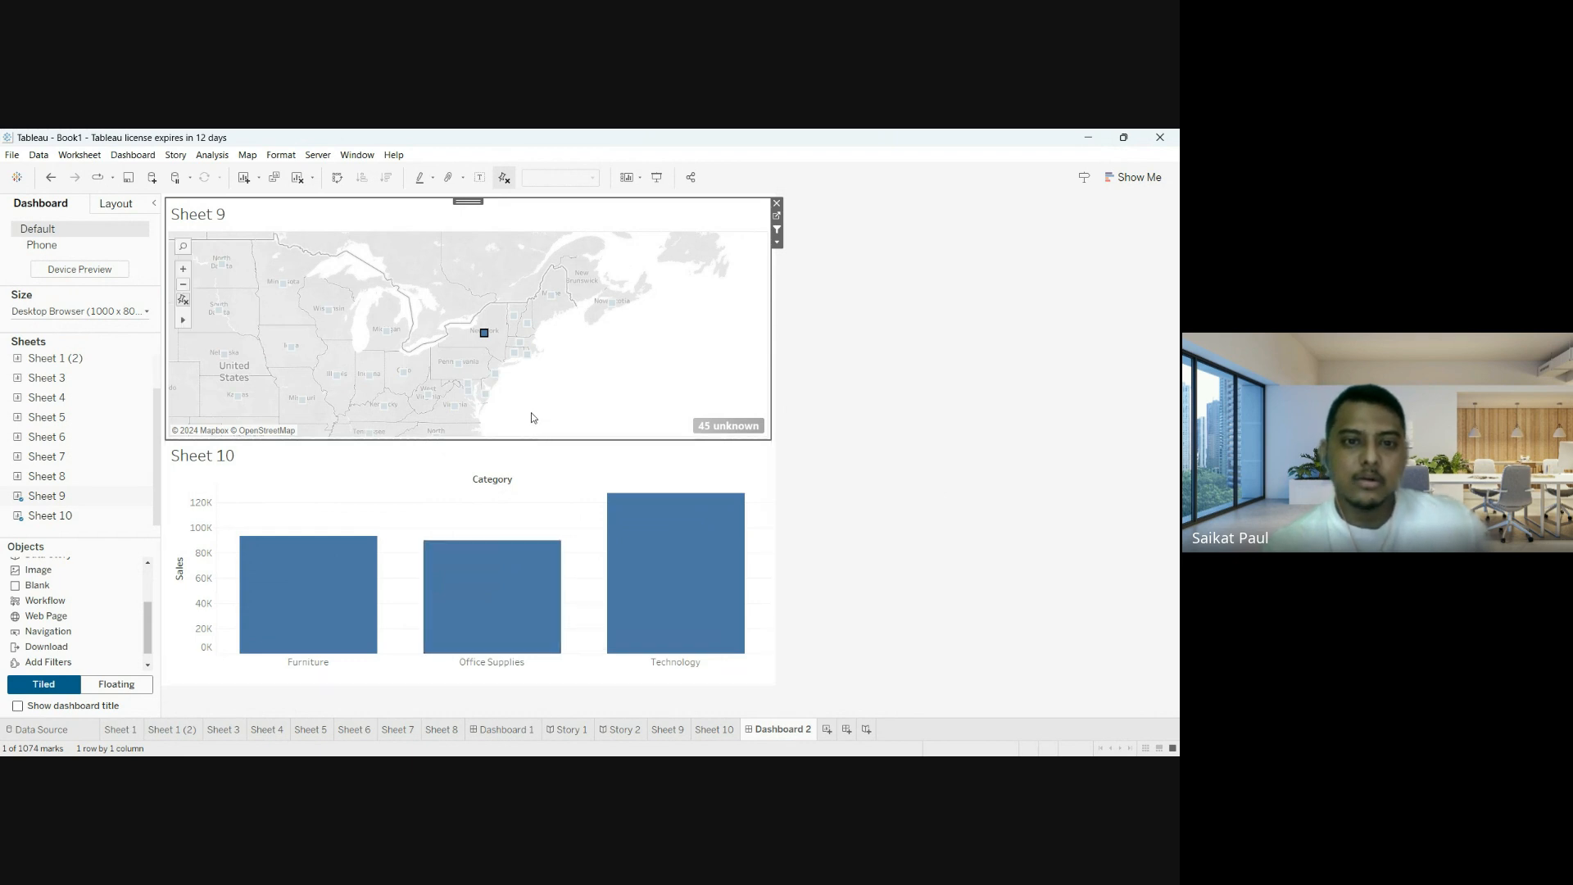
pyautogui.click(499, 316)
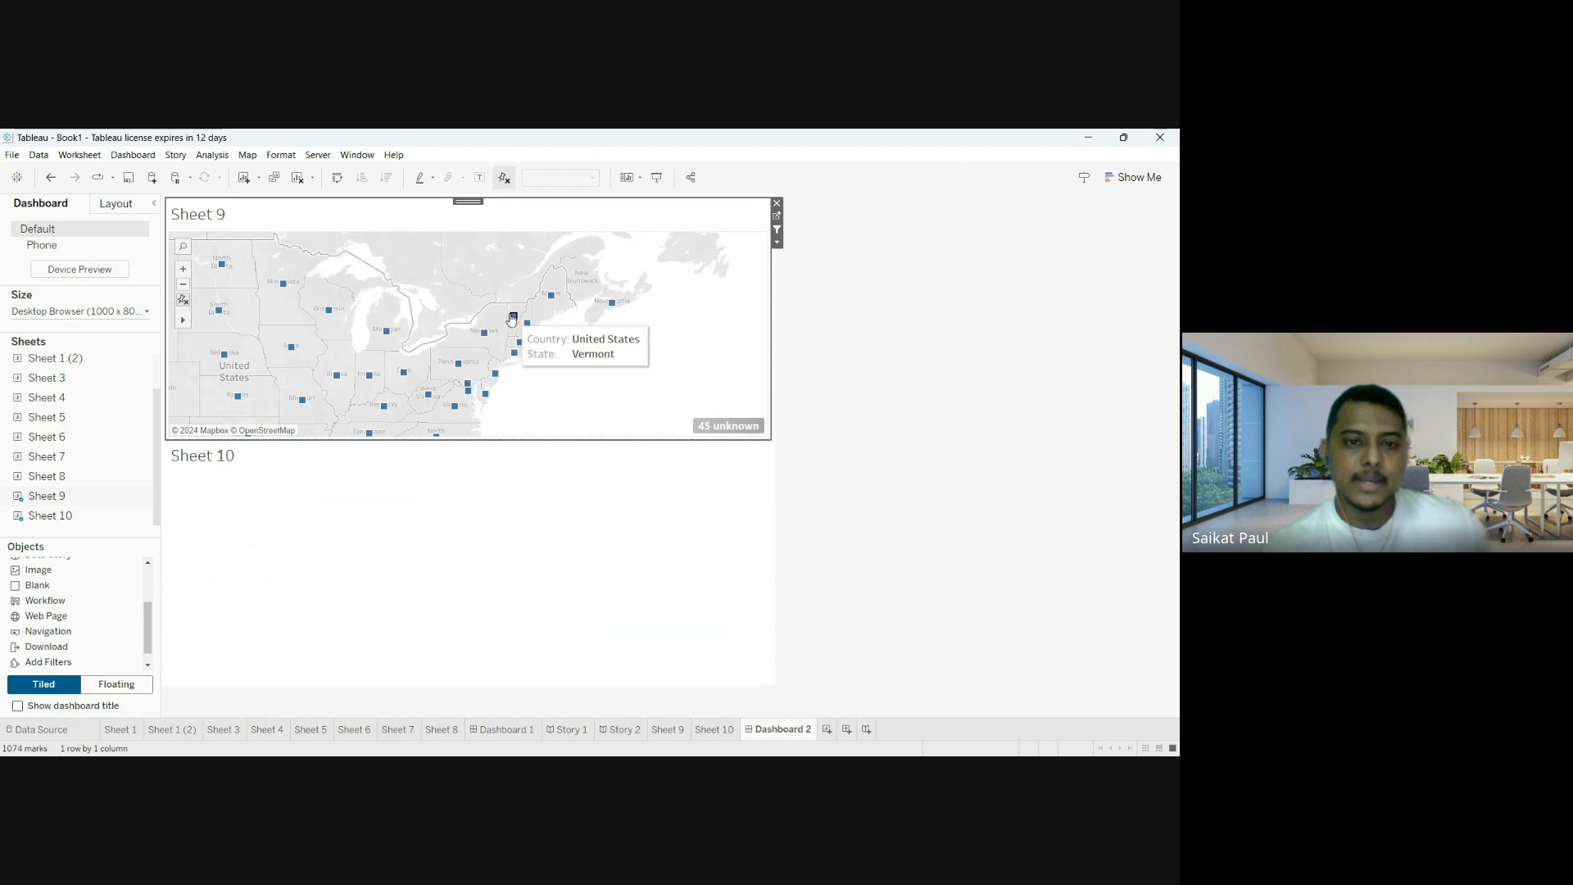
# Toggle Vermont, select New York and Vermont in turn, and clear the map selection to compare the category sales bars.
pyautogui.click(513, 315)
pyautogui.click(513, 316)
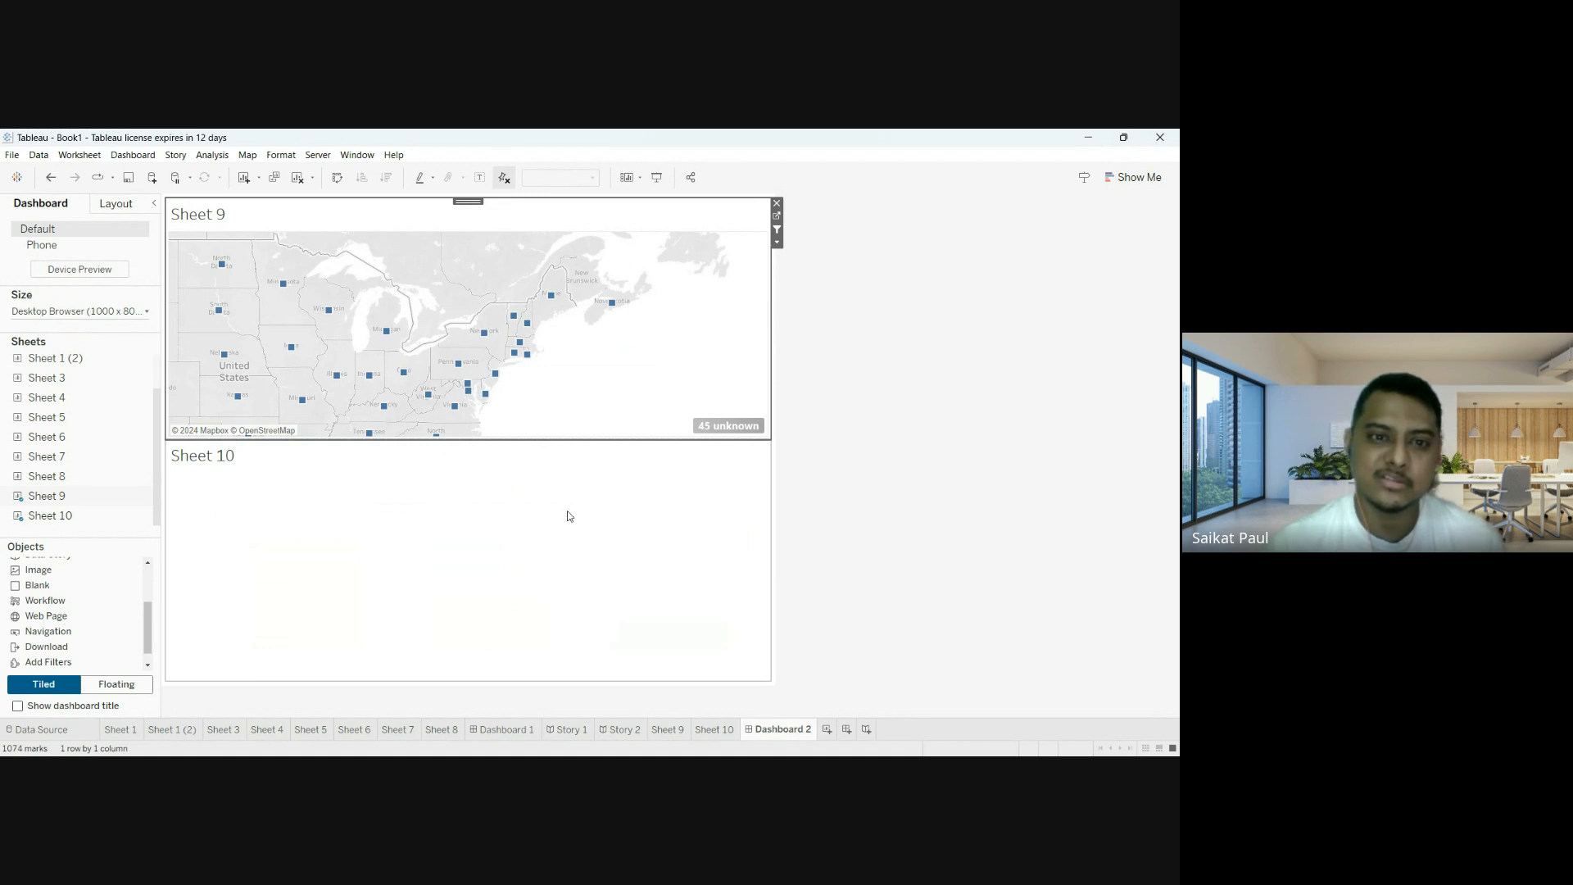
pyautogui.click(484, 332)
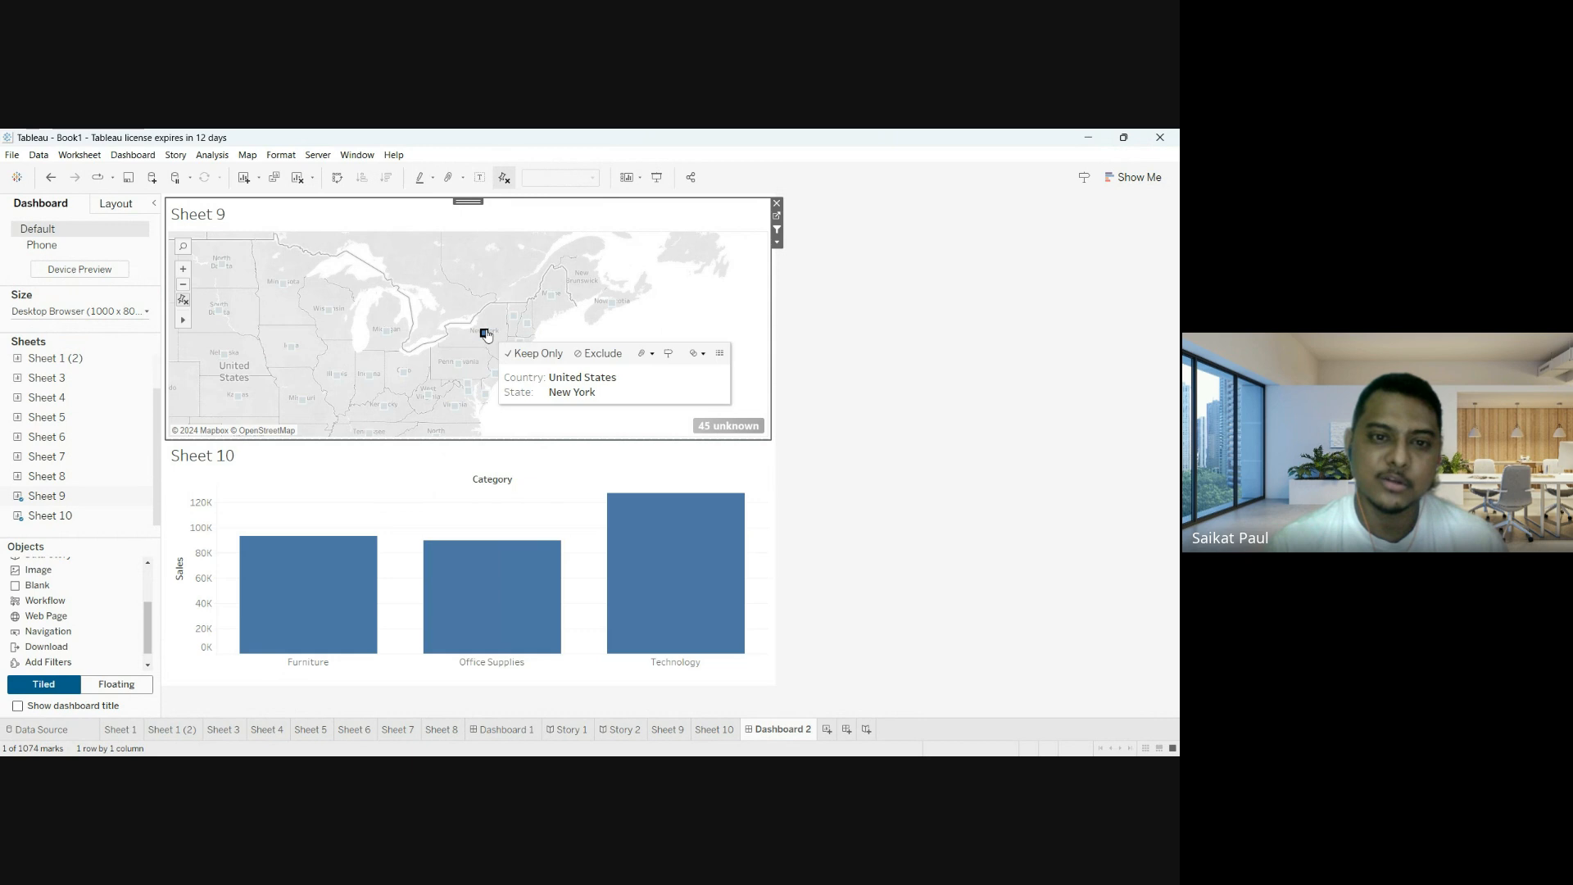
pyautogui.click(513, 315)
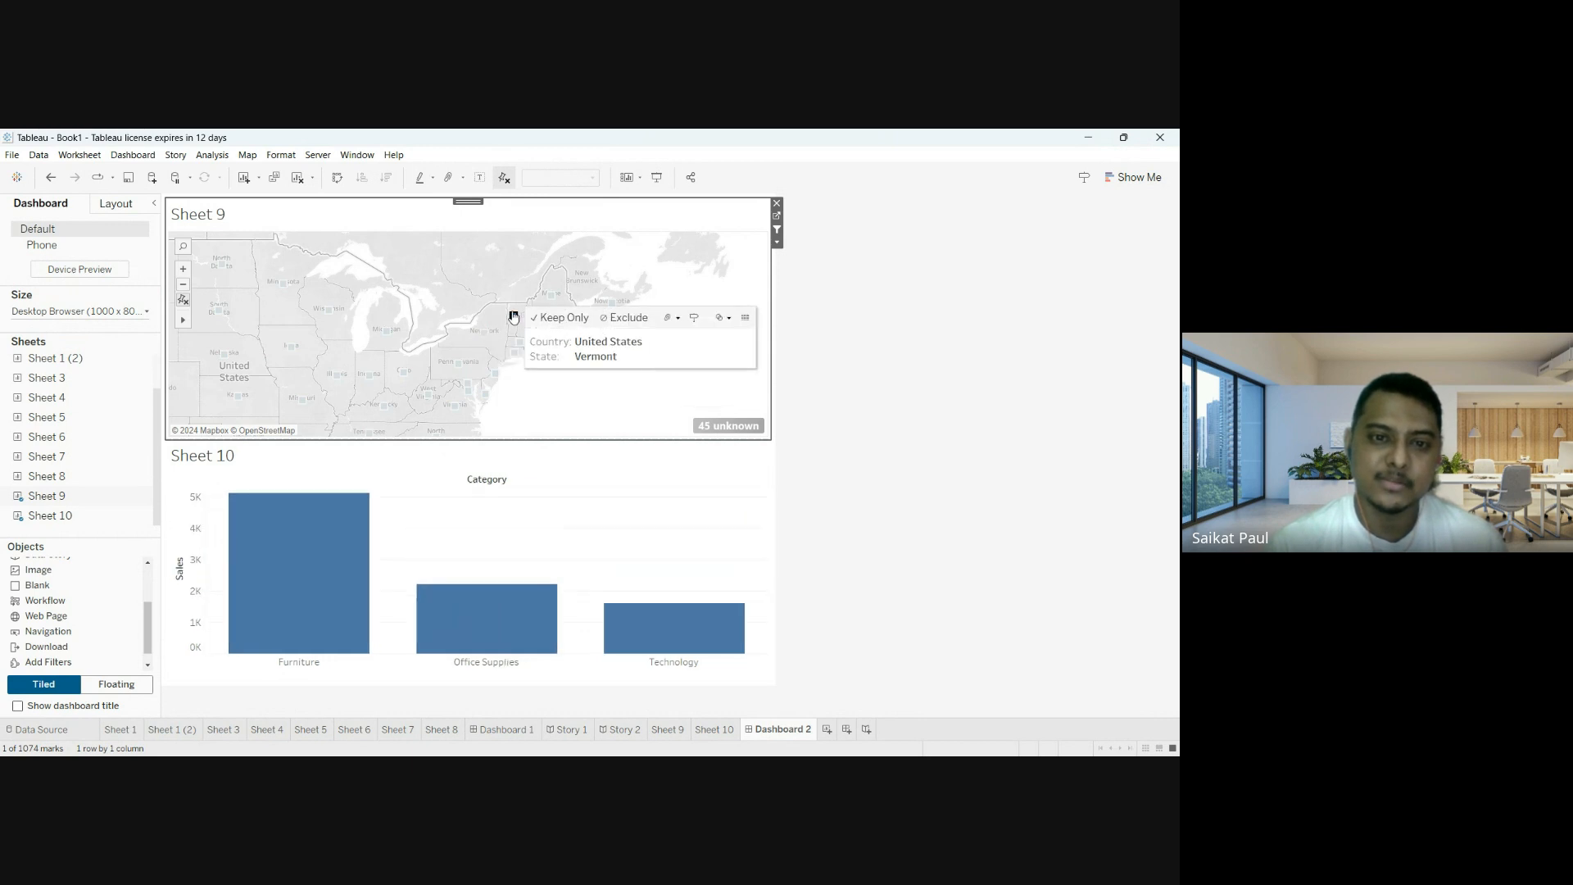
pyautogui.click(511, 283)
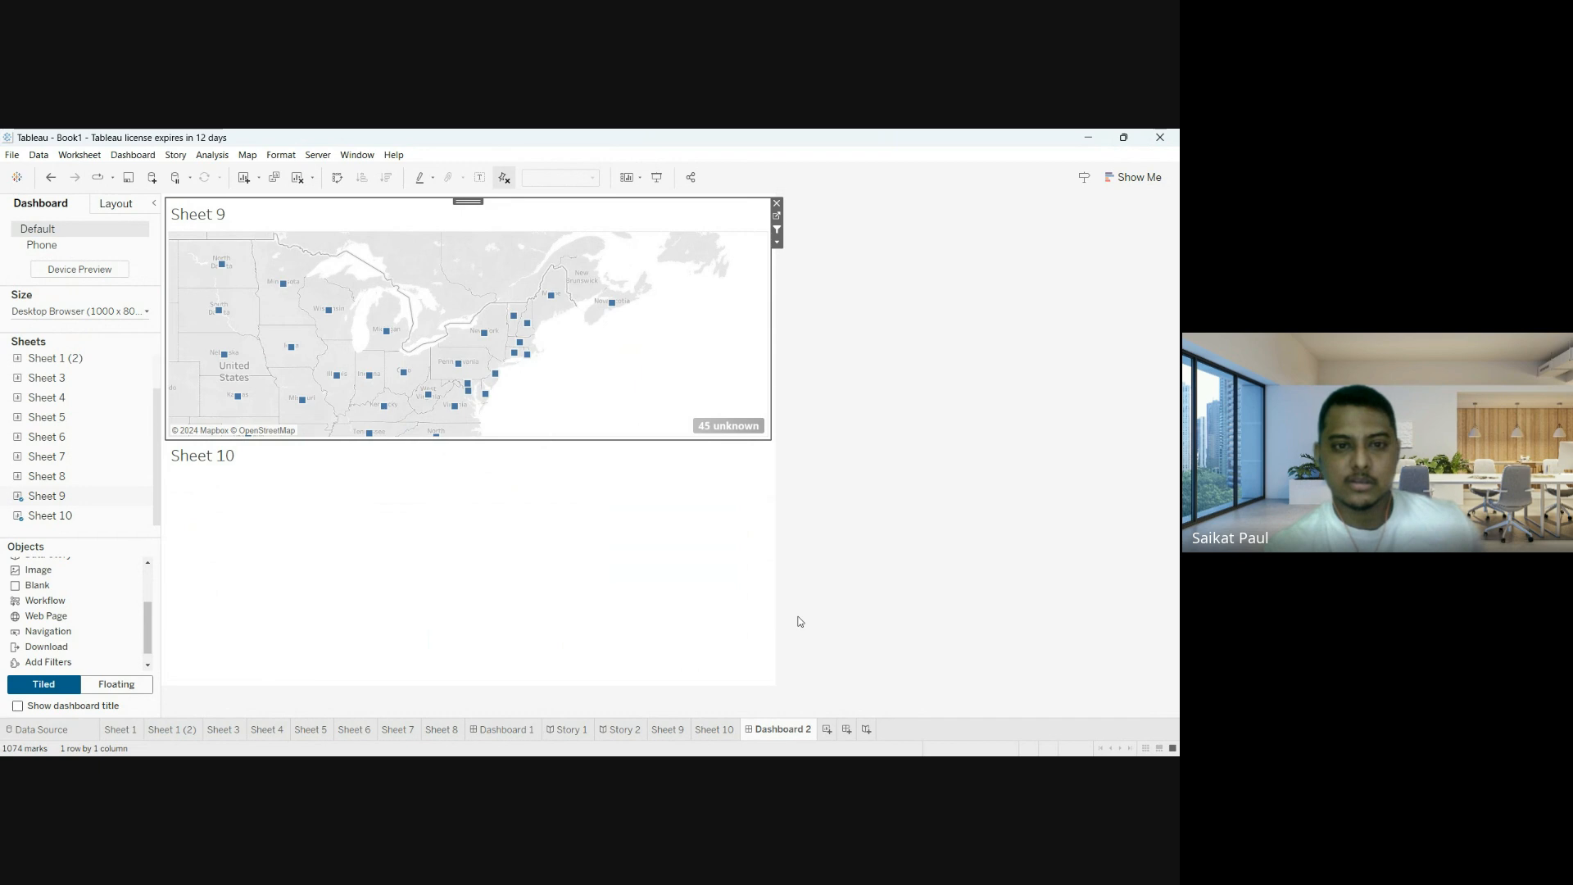
# Select New York, Maine and Vermont in turn, clear the selection, and select Michigan to compare the filtered and unfiltered category bars.
pyautogui.click(484, 334)
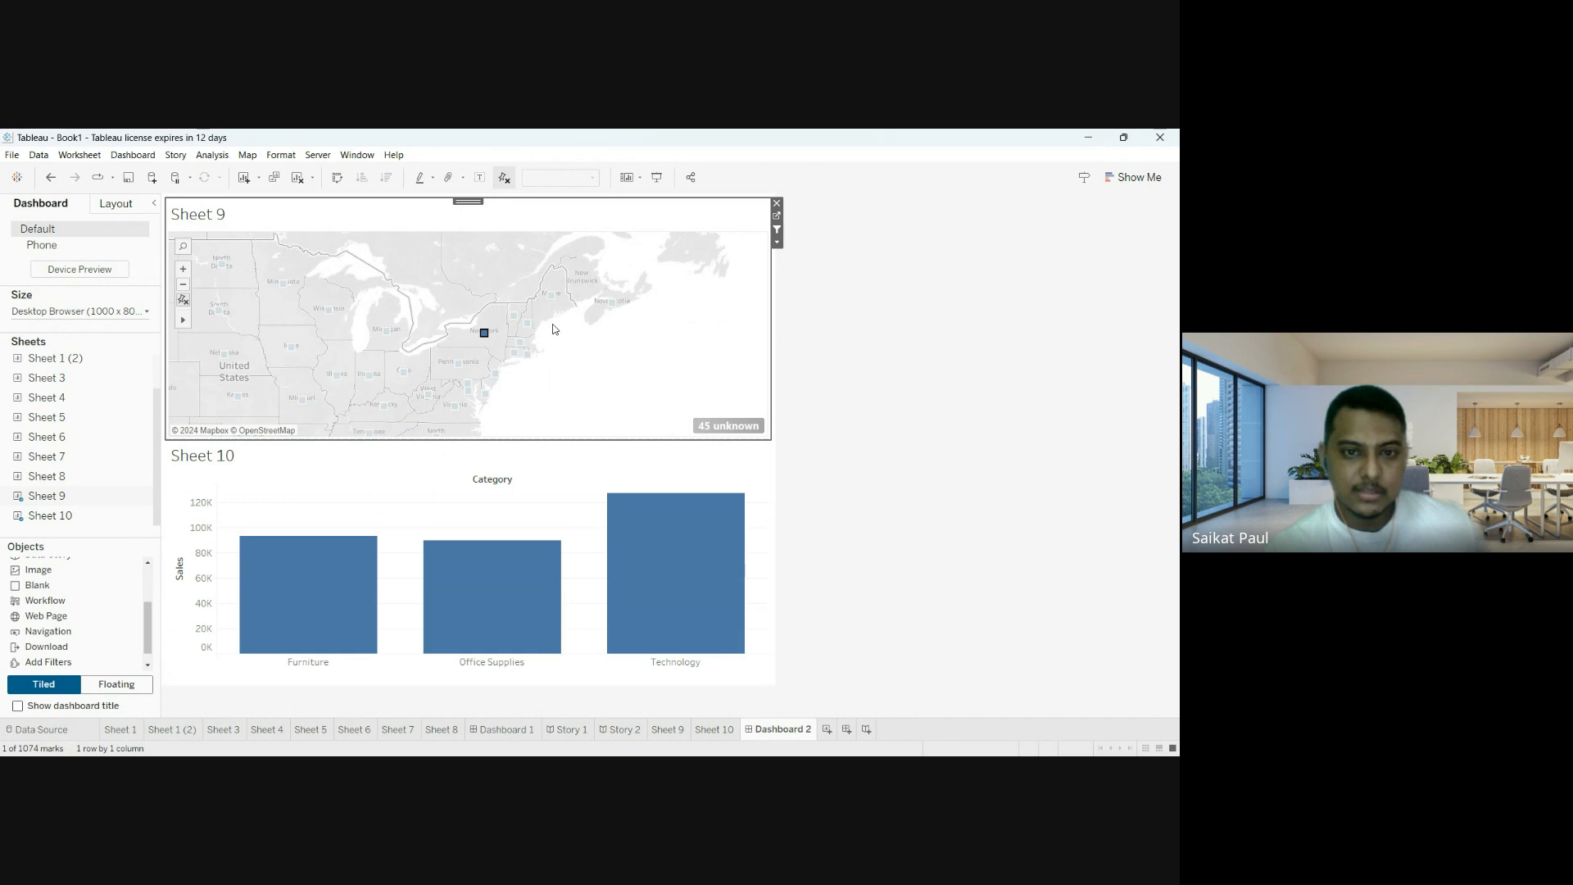
pyautogui.click(550, 297)
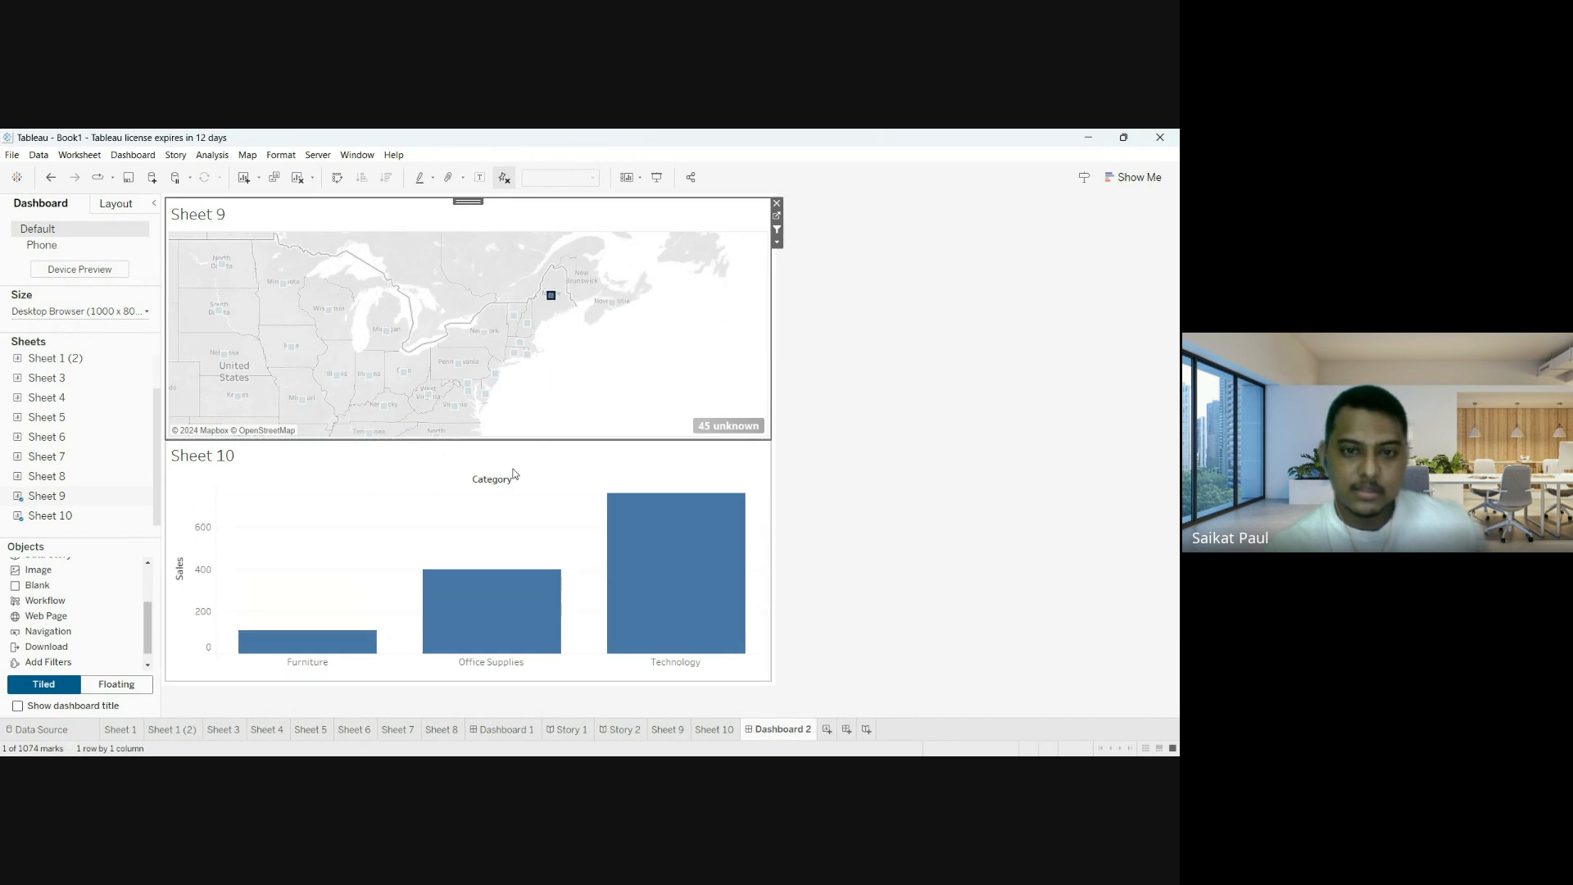
pyautogui.click(513, 318)
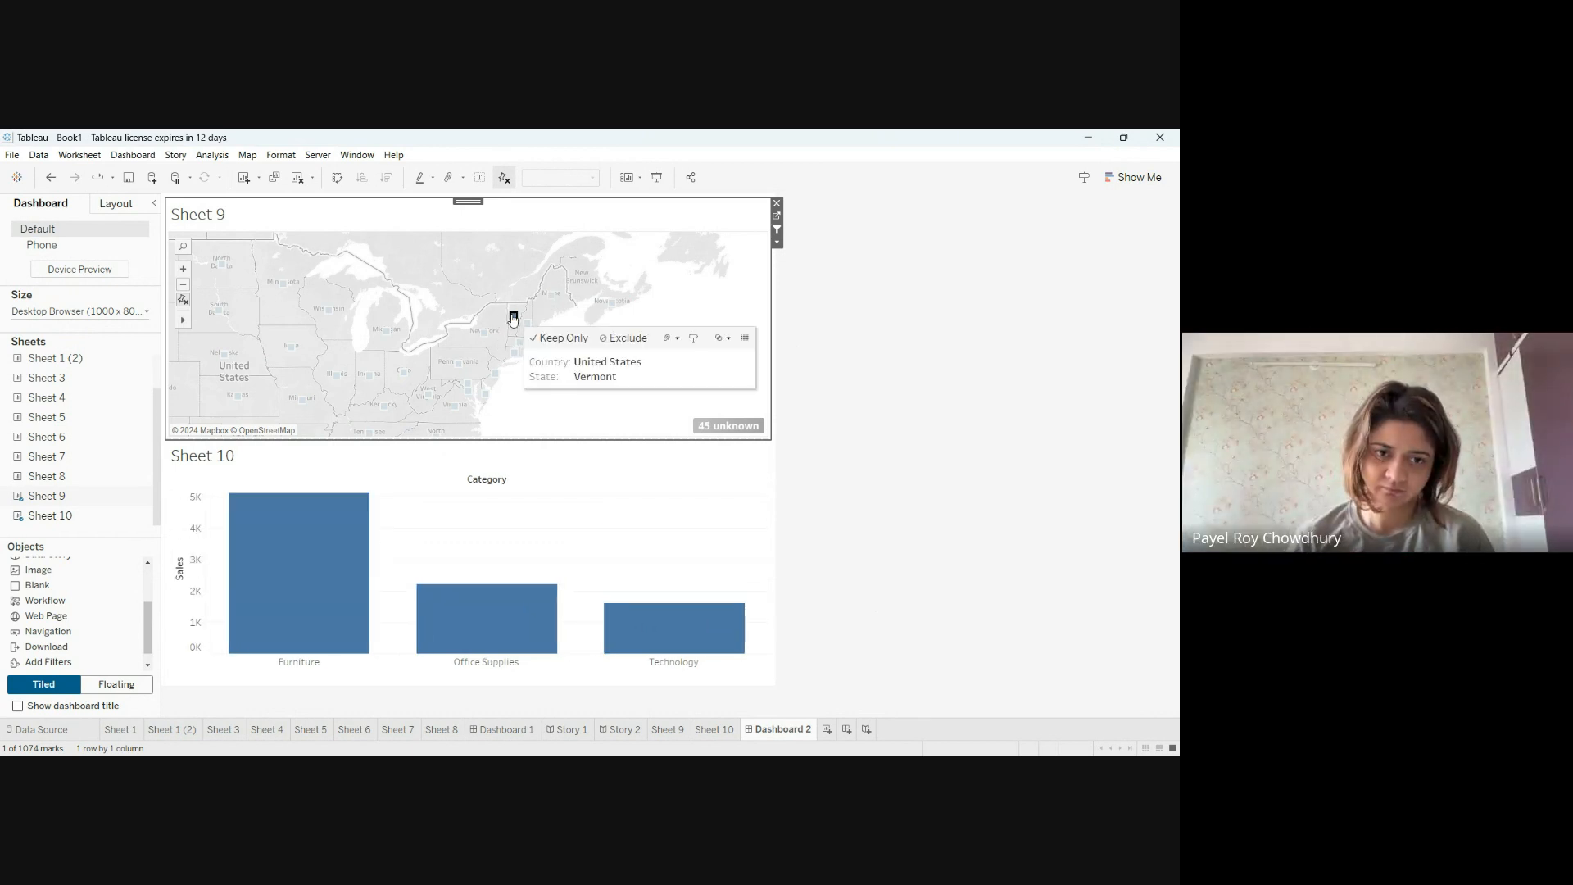
pyautogui.click(500, 315)
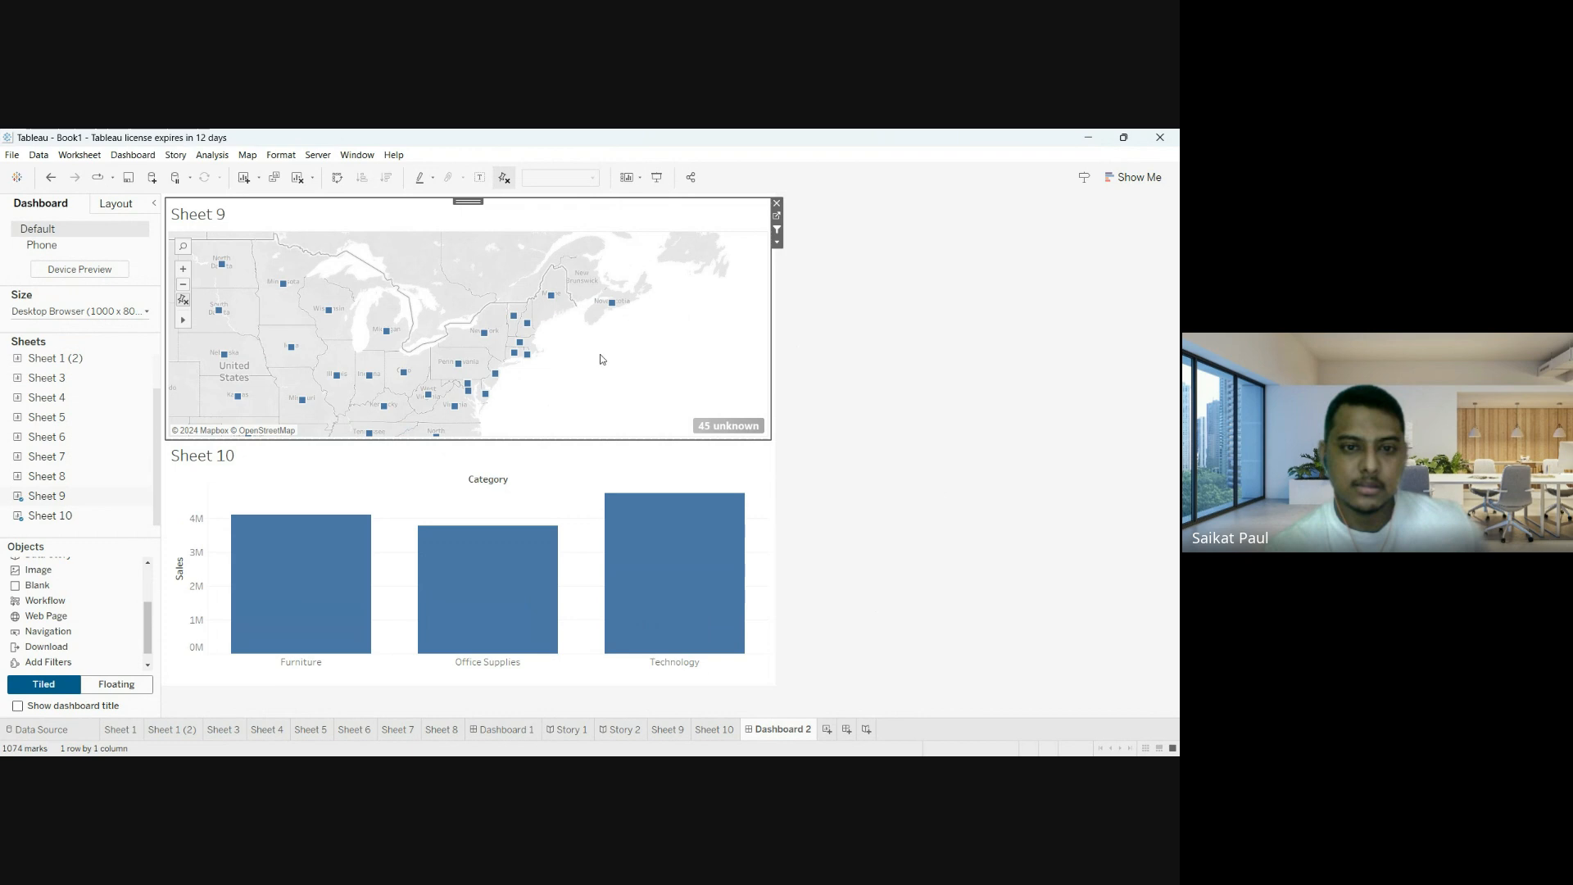
pyautogui.click(388, 332)
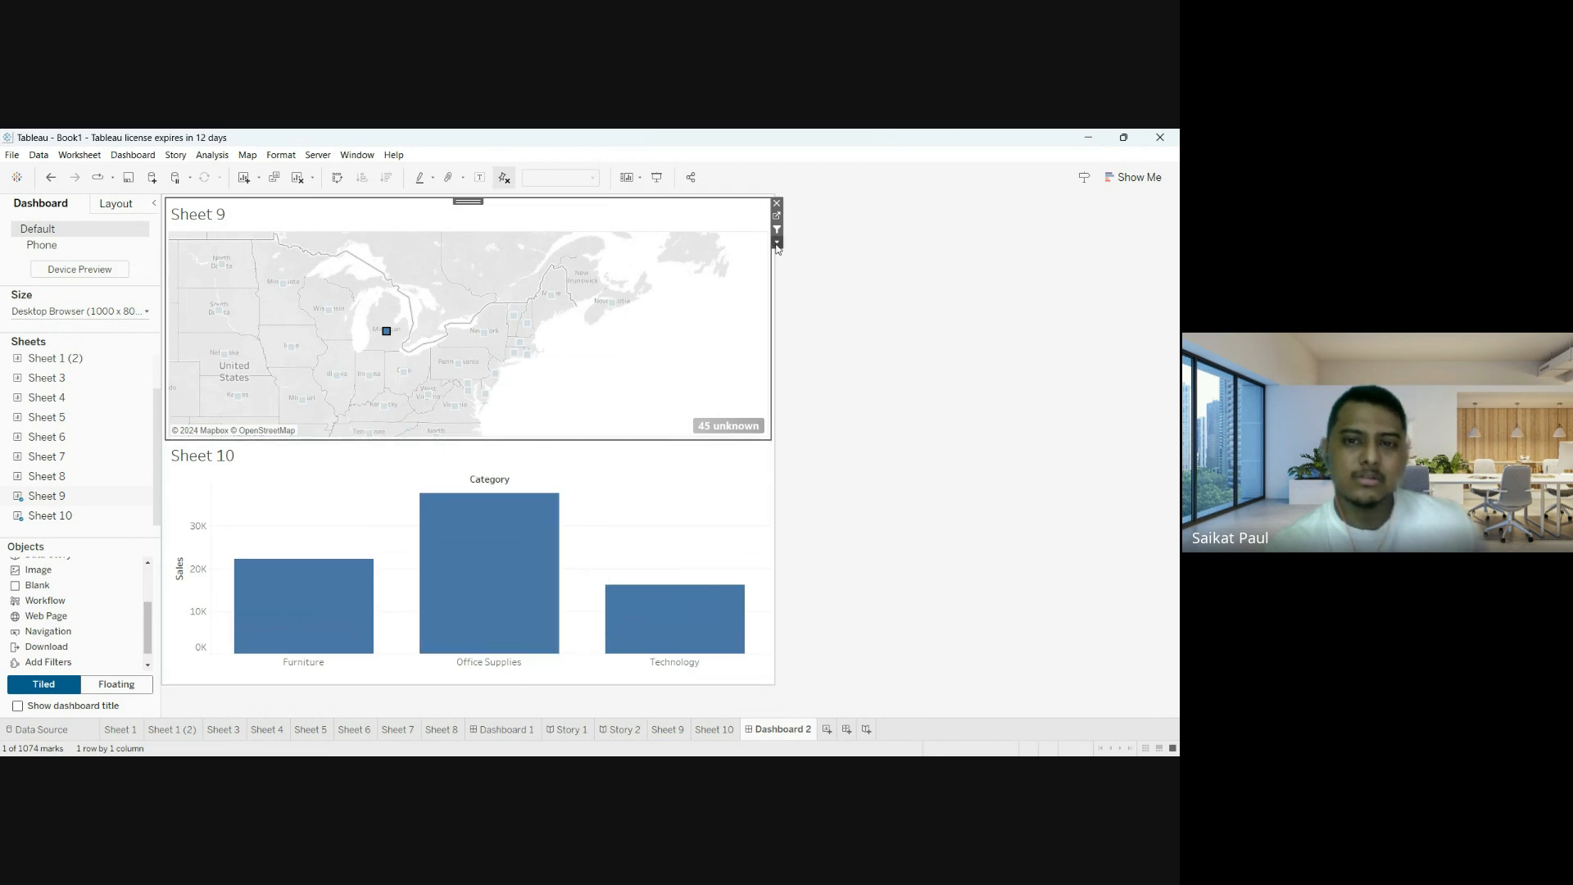
pyautogui.click(1041, 369)
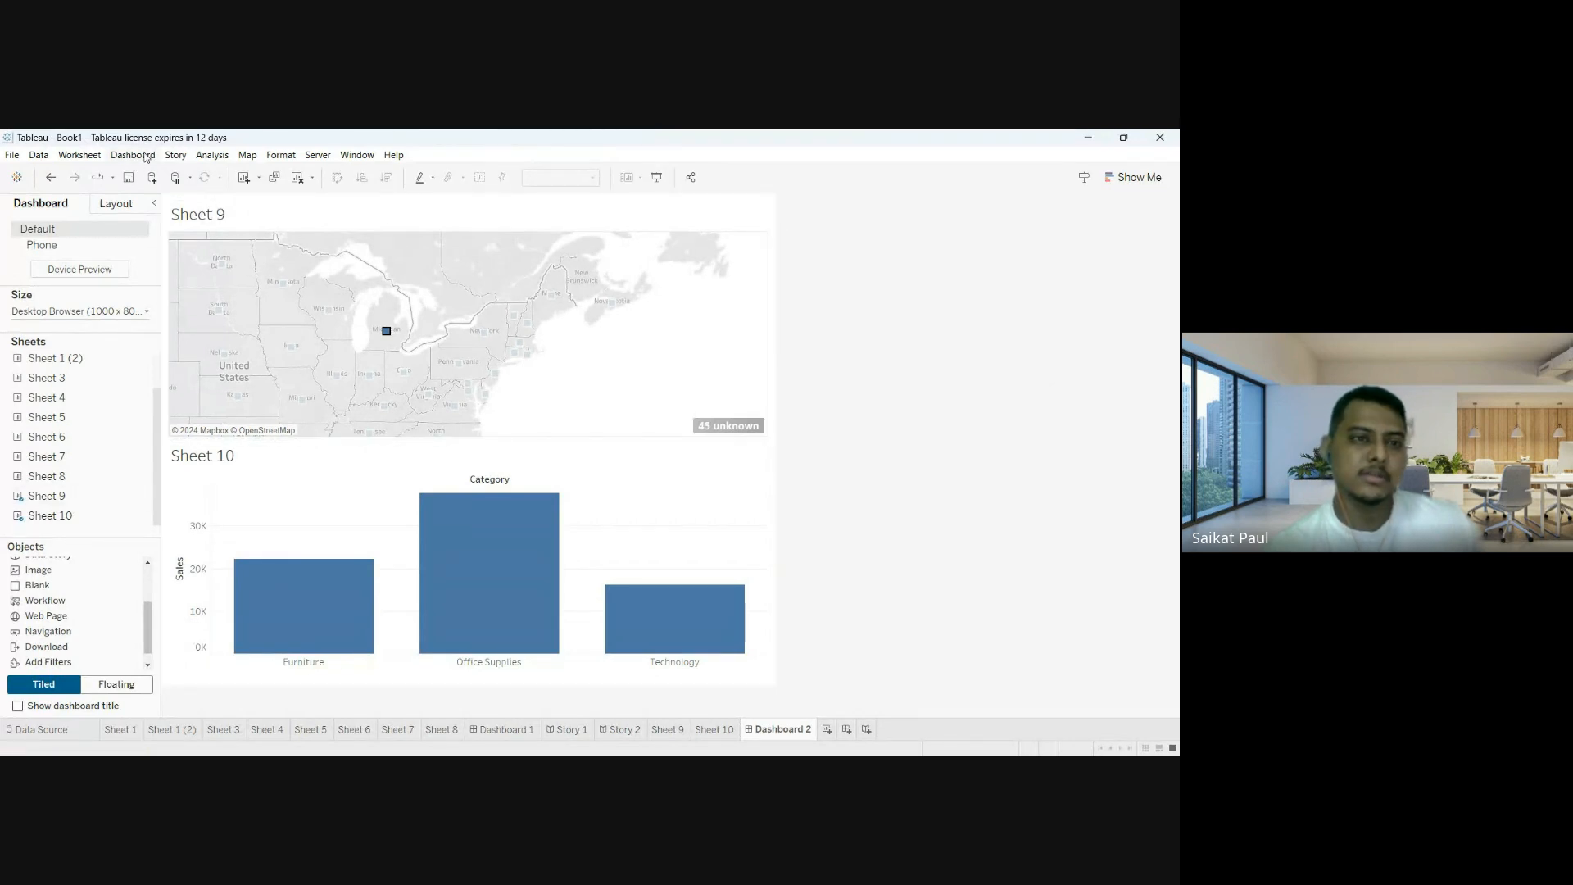